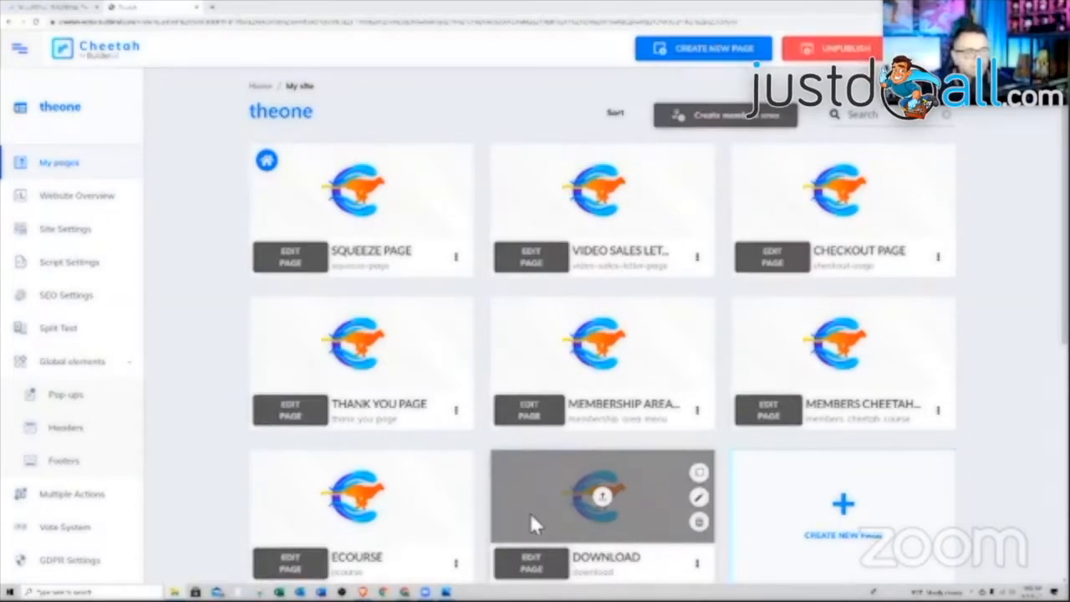
# - Start a new members area and give it a light purple colour
pyautogui.click(726, 127)
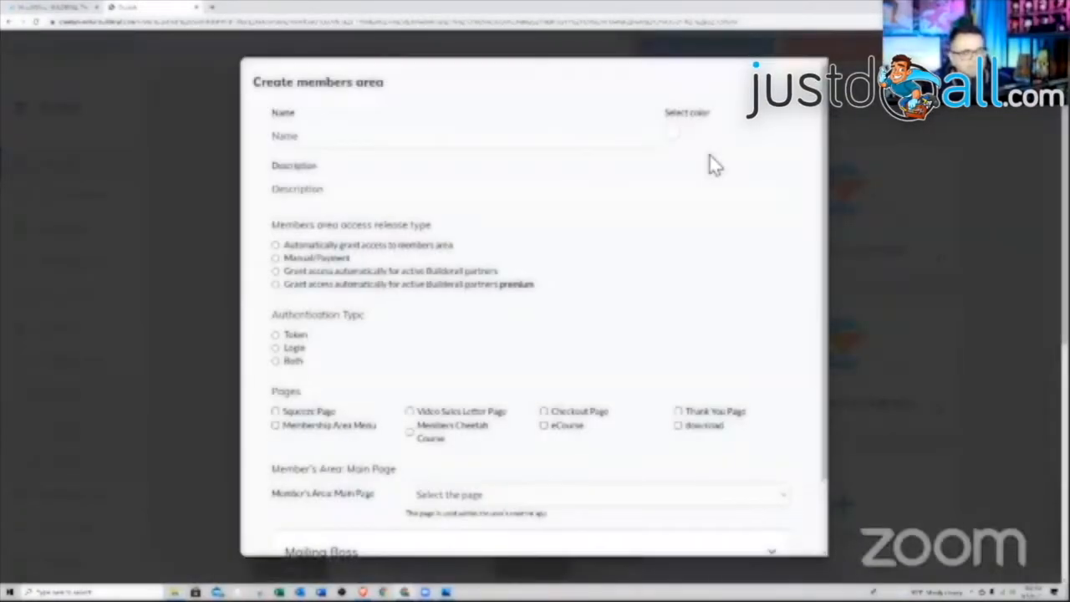
pyautogui.click(674, 135)
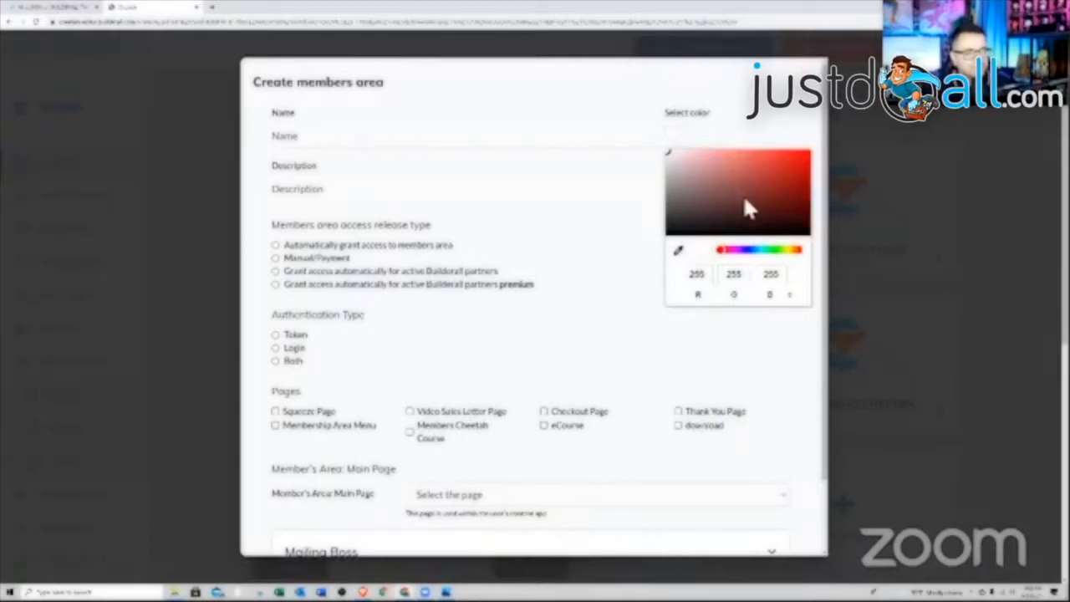
pyautogui.click(742, 249)
pyautogui.click(793, 168)
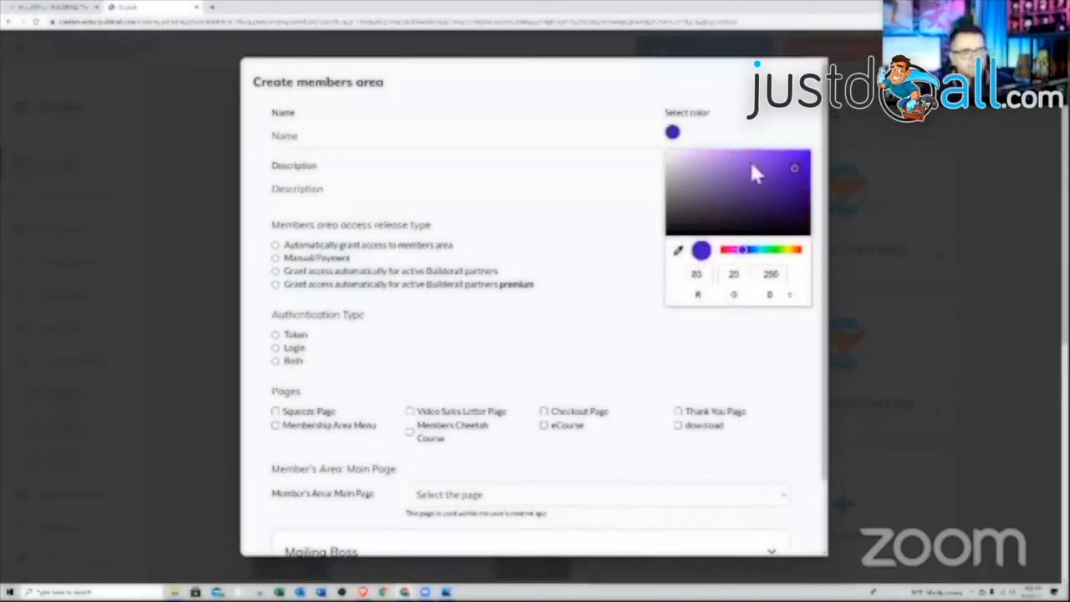
pyautogui.click(771, 160)
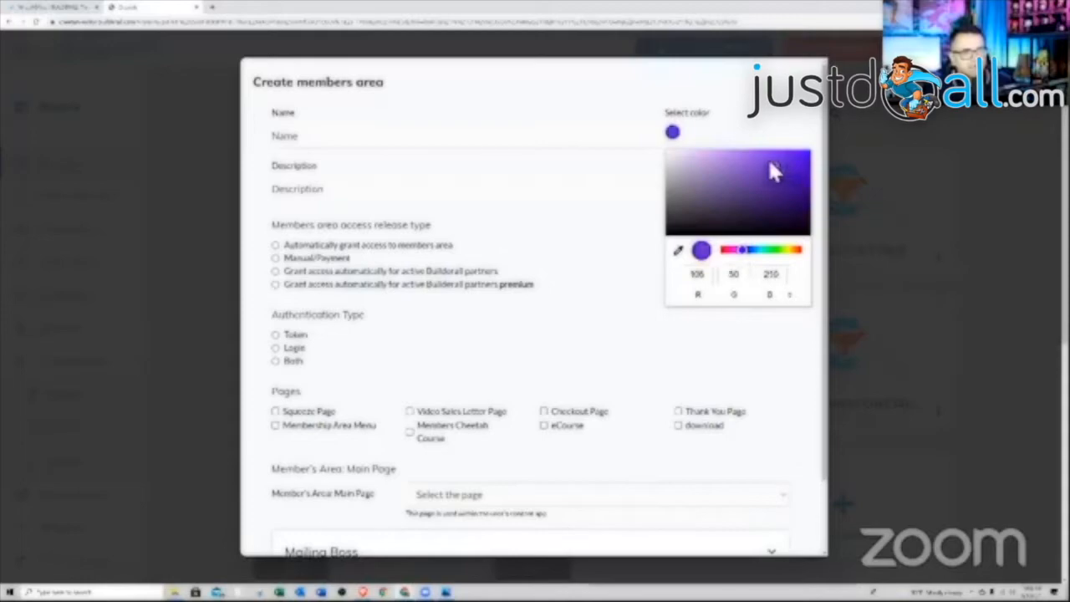
pyautogui.click(770, 372)
# - Name the members area 'Members 1' with the description 'Members1'
pyautogui.click(295, 146)
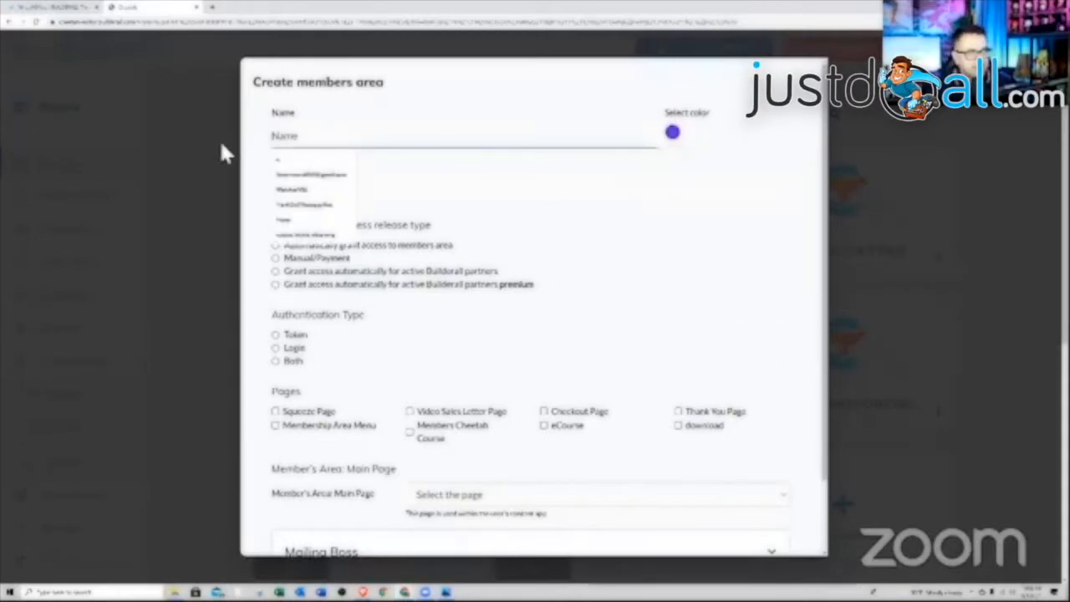
pyautogui.write('Members')
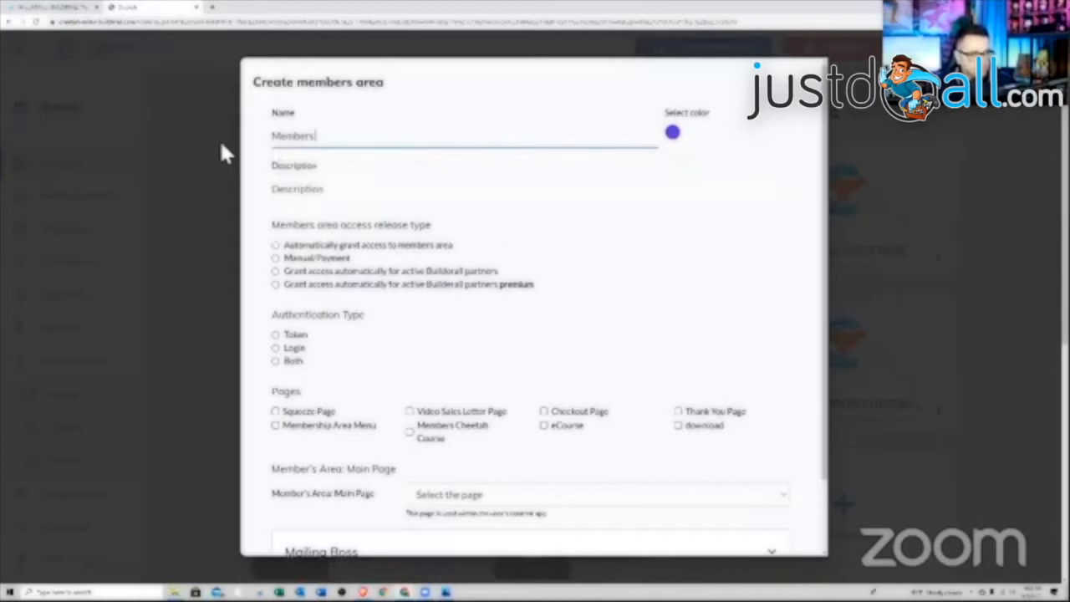
pyautogui.write(' 1')
pyautogui.click(289, 196)
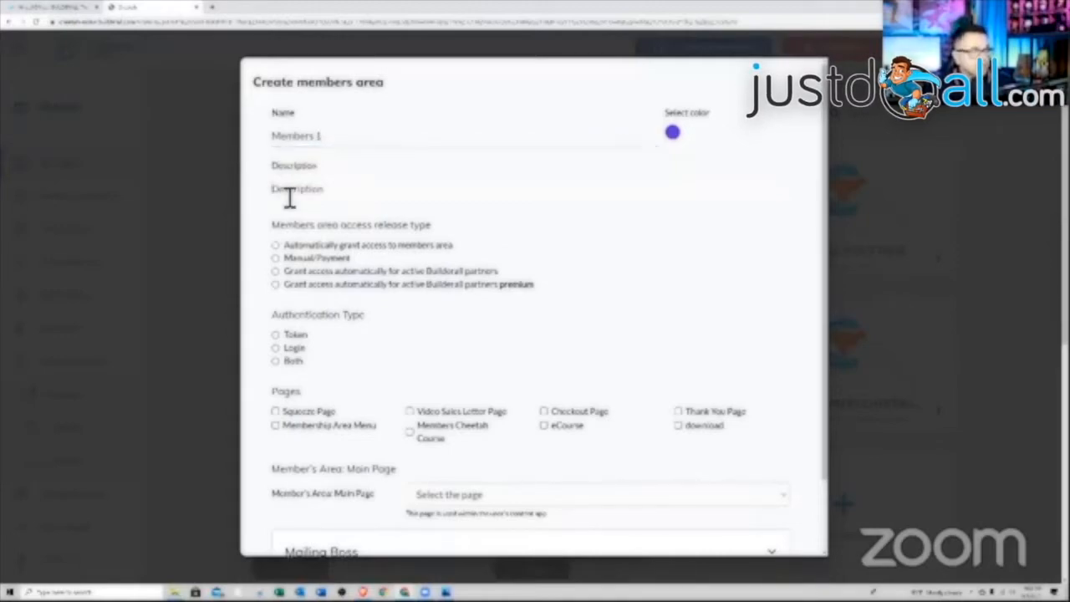
pyautogui.write('Members 1')
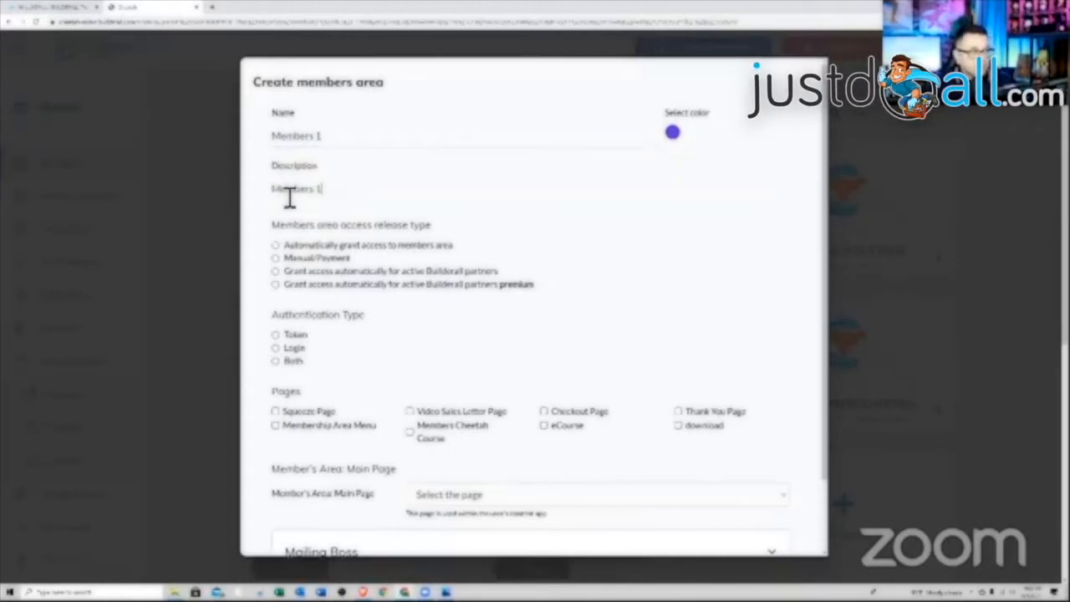
pyautogui.press('BackSpace')
pyautogui.press('BackSpace')
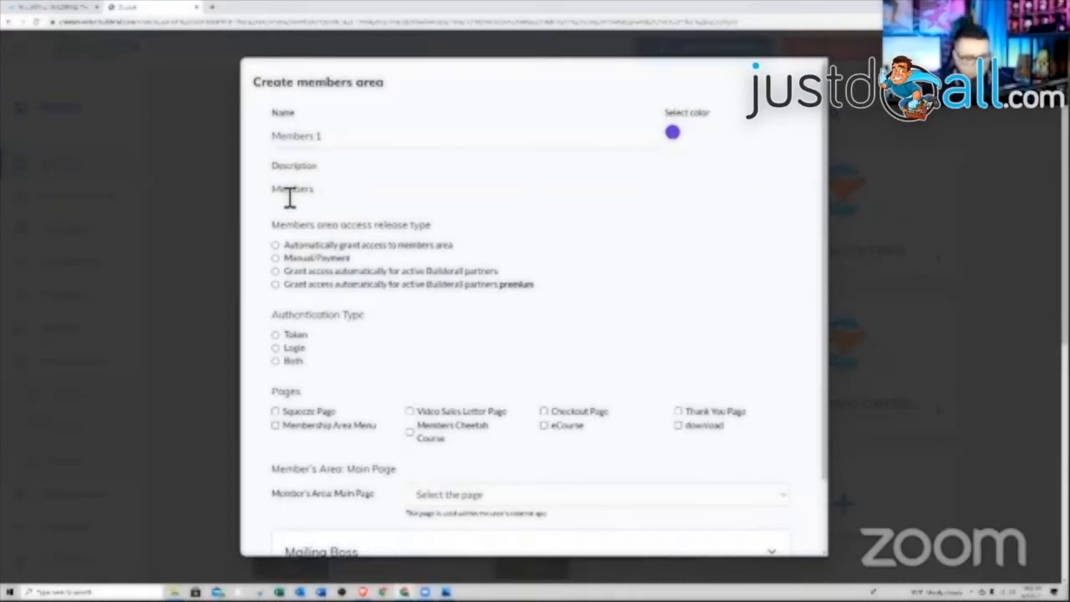
pyautogui.write('1')
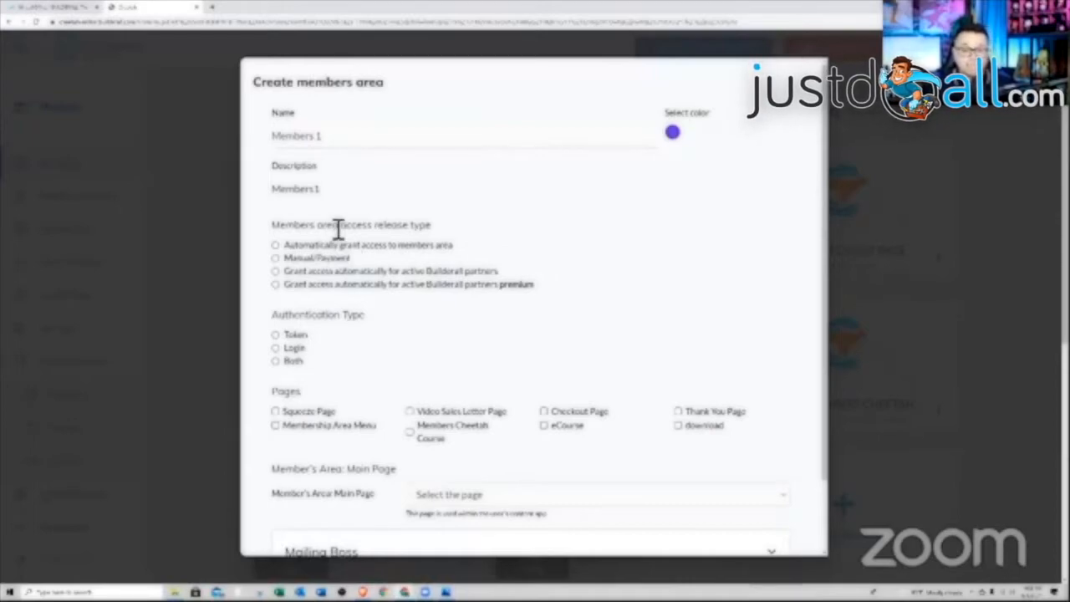
# - Choose Manual/Payment member access and Login authentication for the members area
pyautogui.click(276, 259)
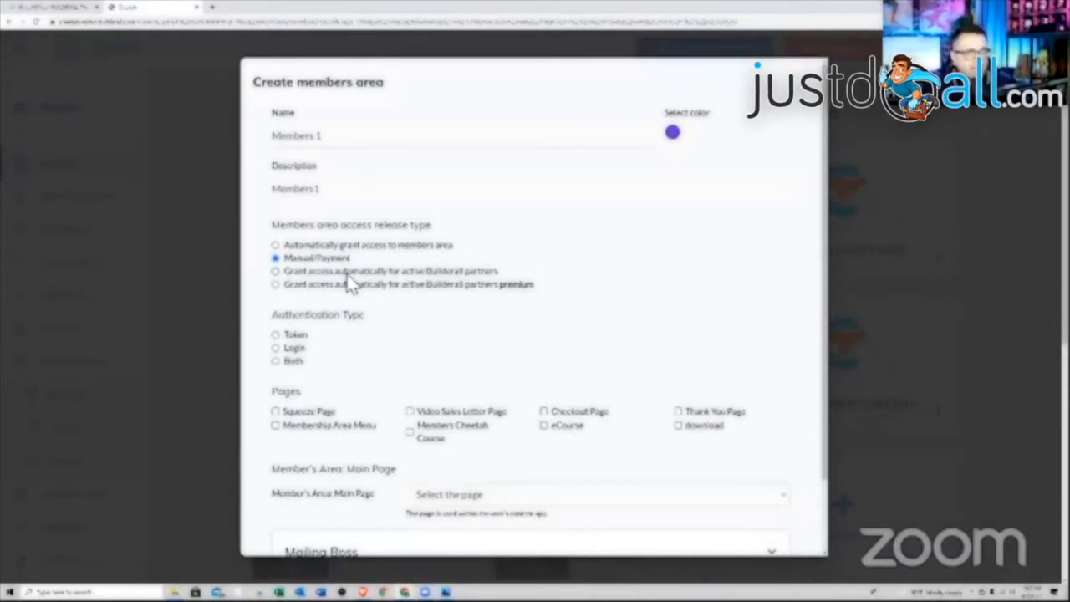
pyautogui.click(278, 348)
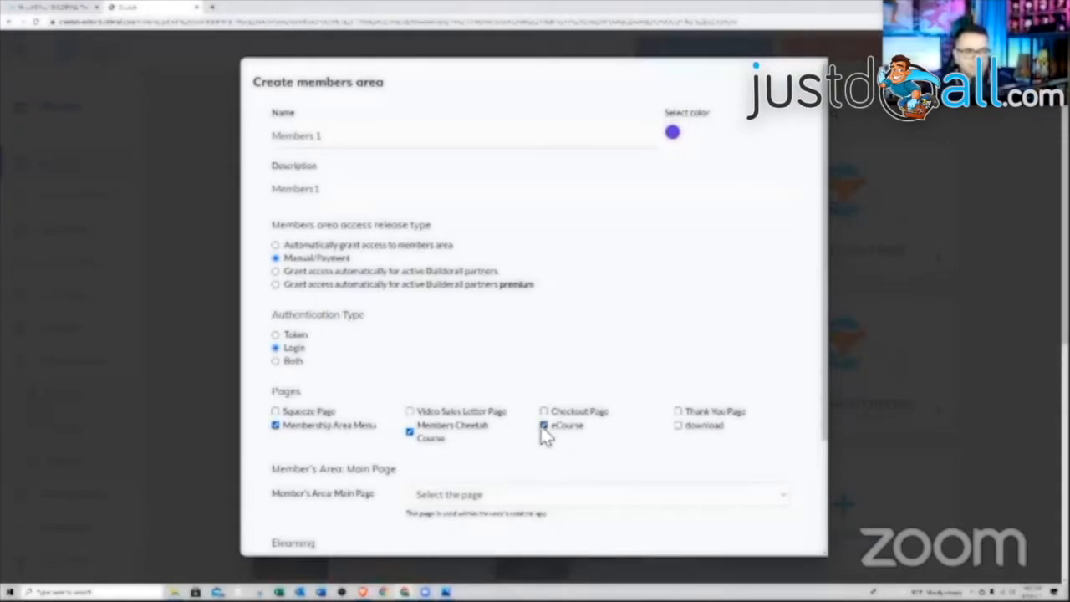
pyautogui.scroll(-1, 544, 443)
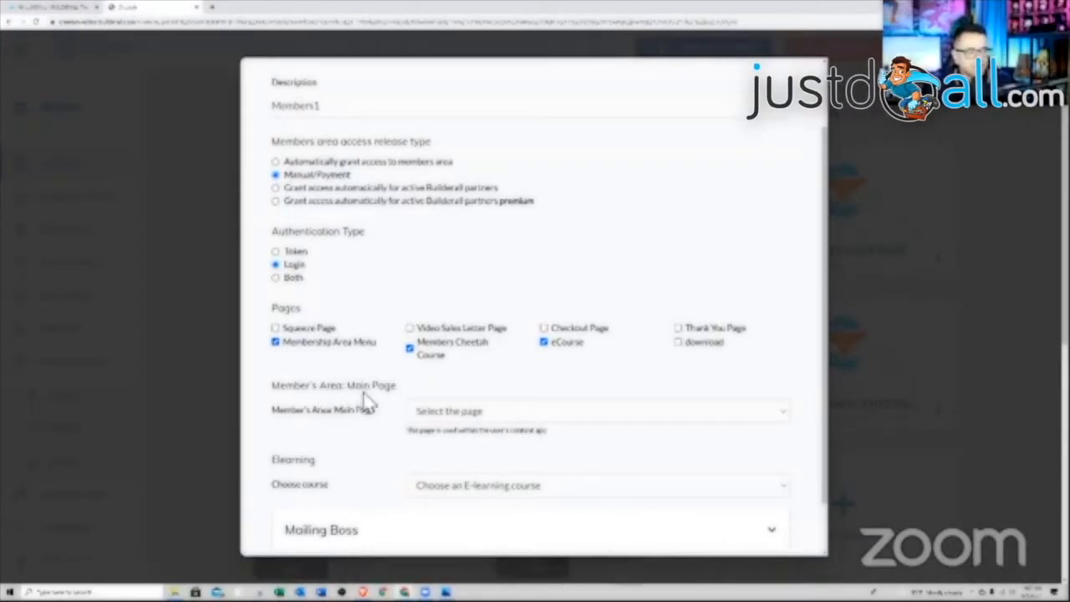
# - Make Membership Area Menu the main page and link the How to Grow Your YouTube Channel course
pyautogui.click(778, 413)
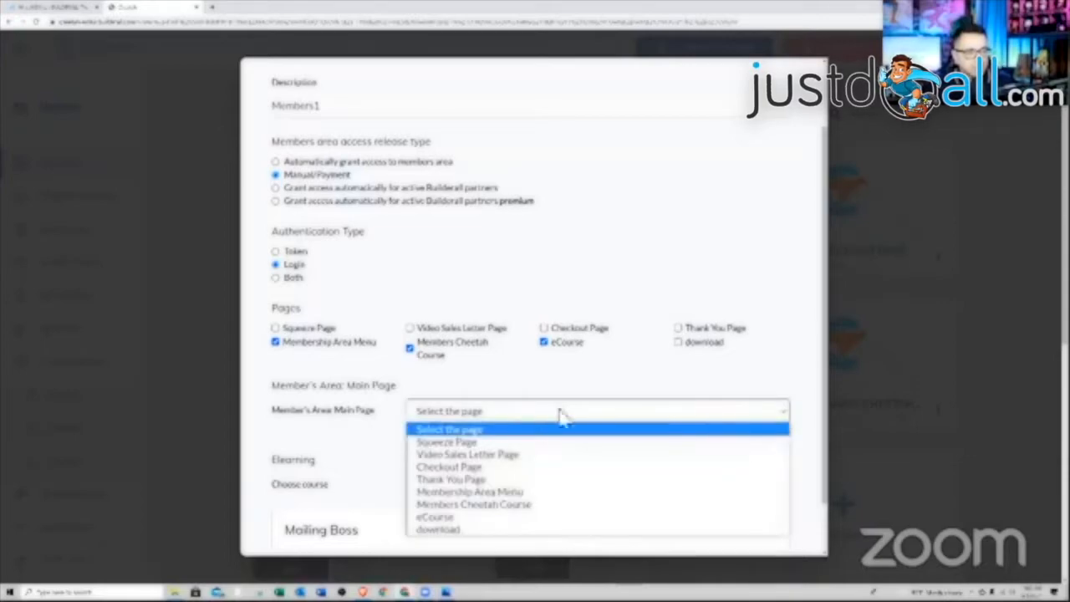
pyautogui.click(484, 493)
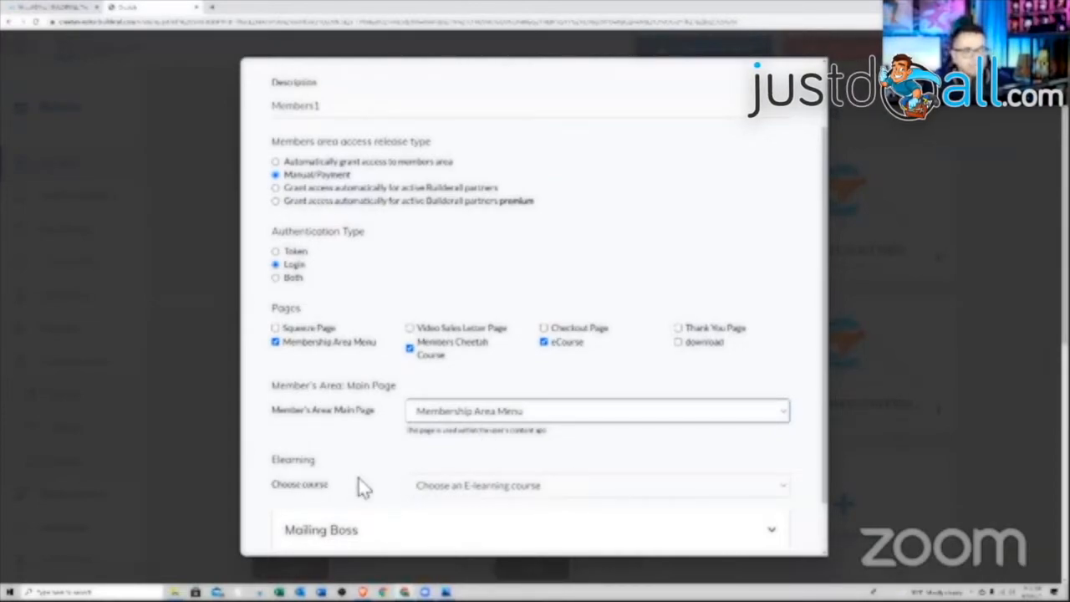
pyautogui.click(775, 496)
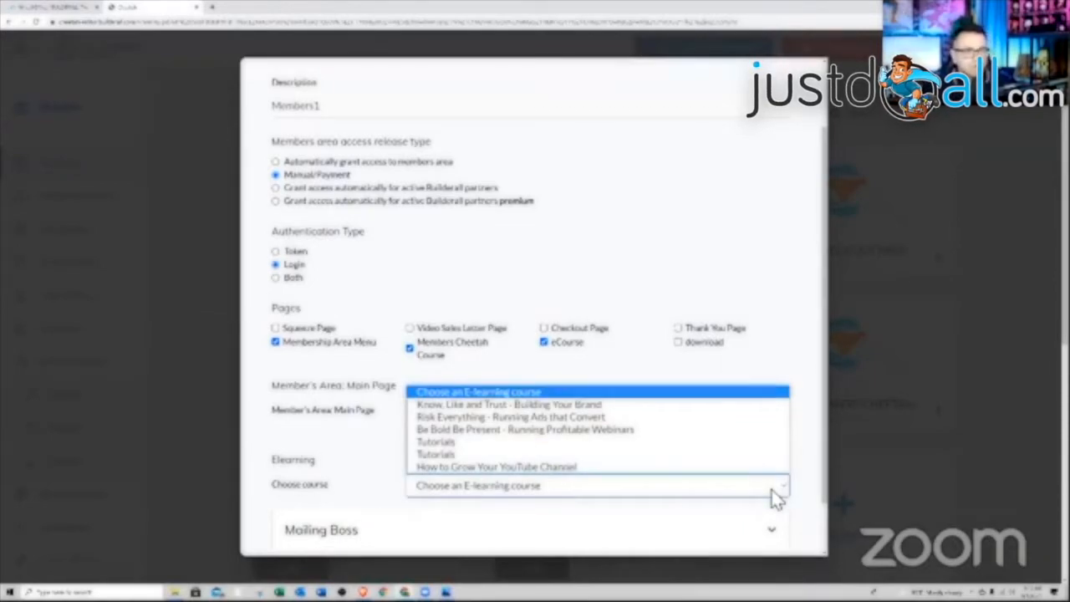
pyautogui.click(523, 469)
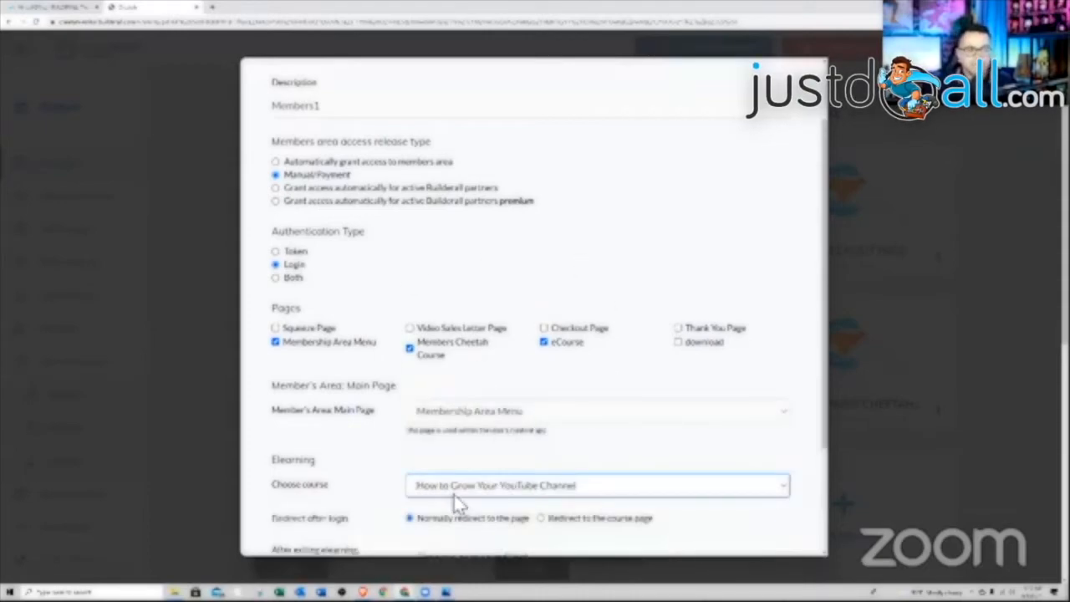
# - Redirect members exiting eLearning to the Membership Area Menu page
pyautogui.scroll(-1, 592, 443)
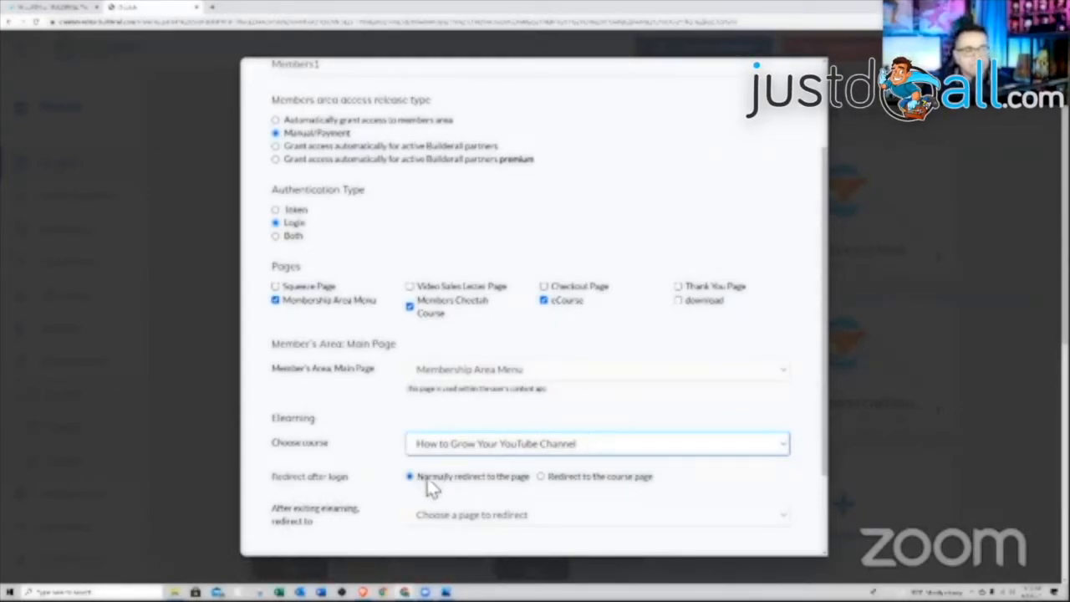
pyautogui.scroll(-1, 518, 495)
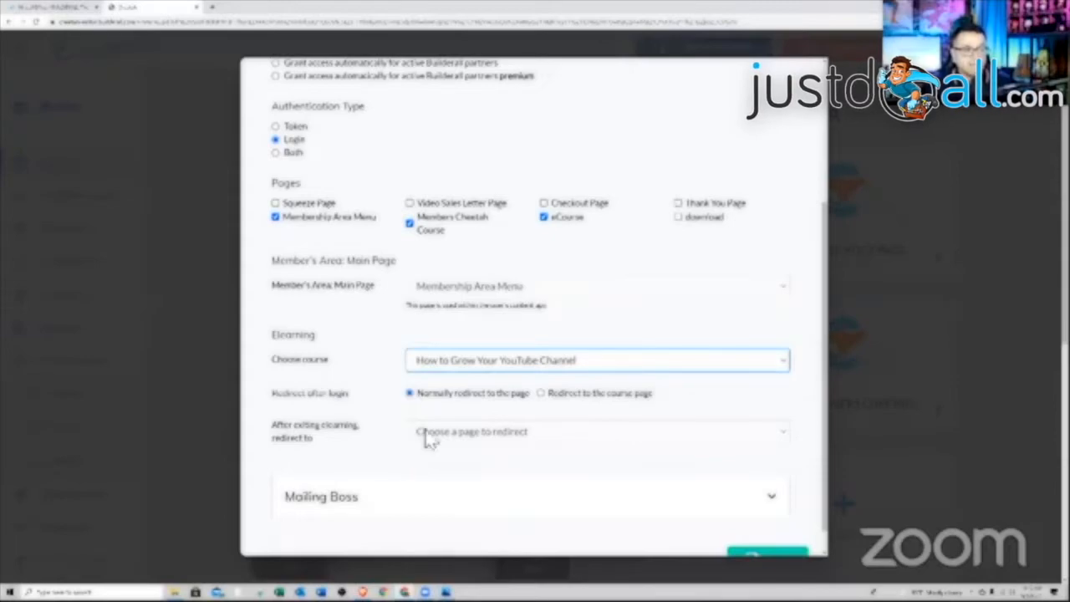
pyautogui.click(514, 434)
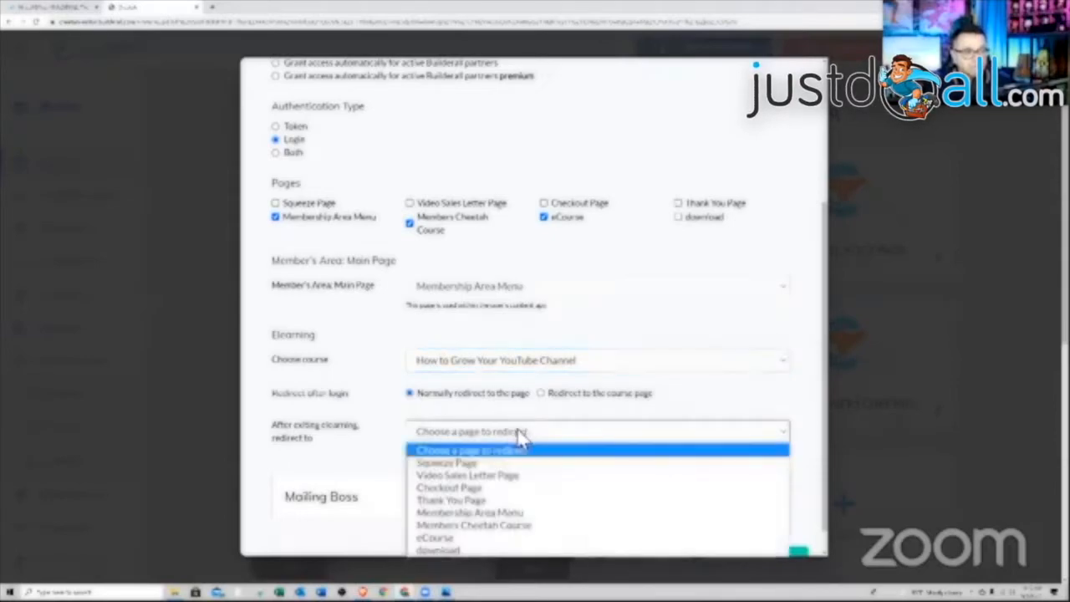
pyautogui.click(472, 514)
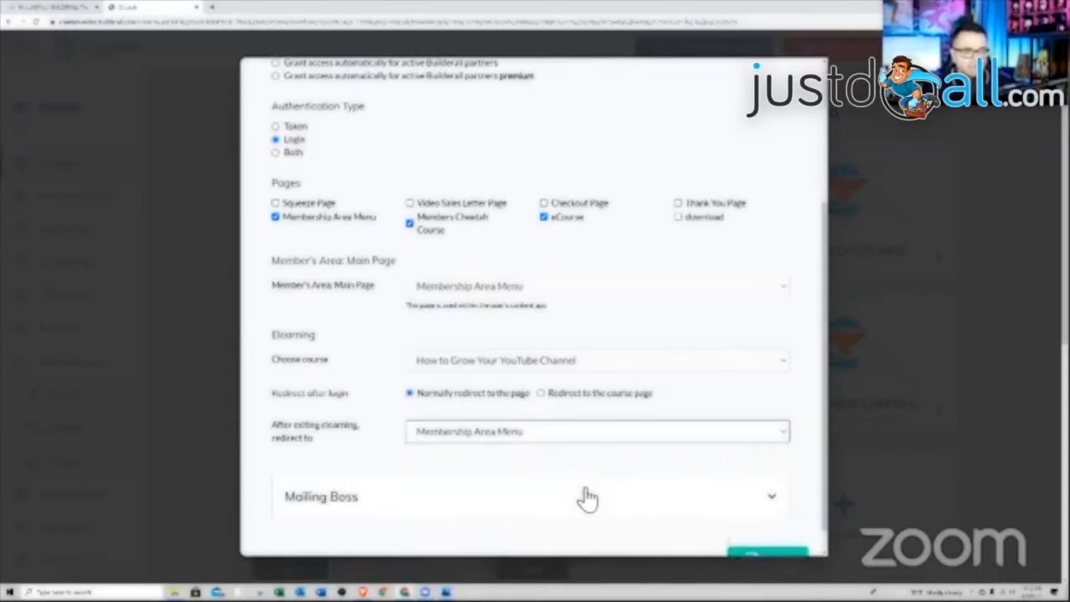
pyautogui.scroll(-1, 602, 439)
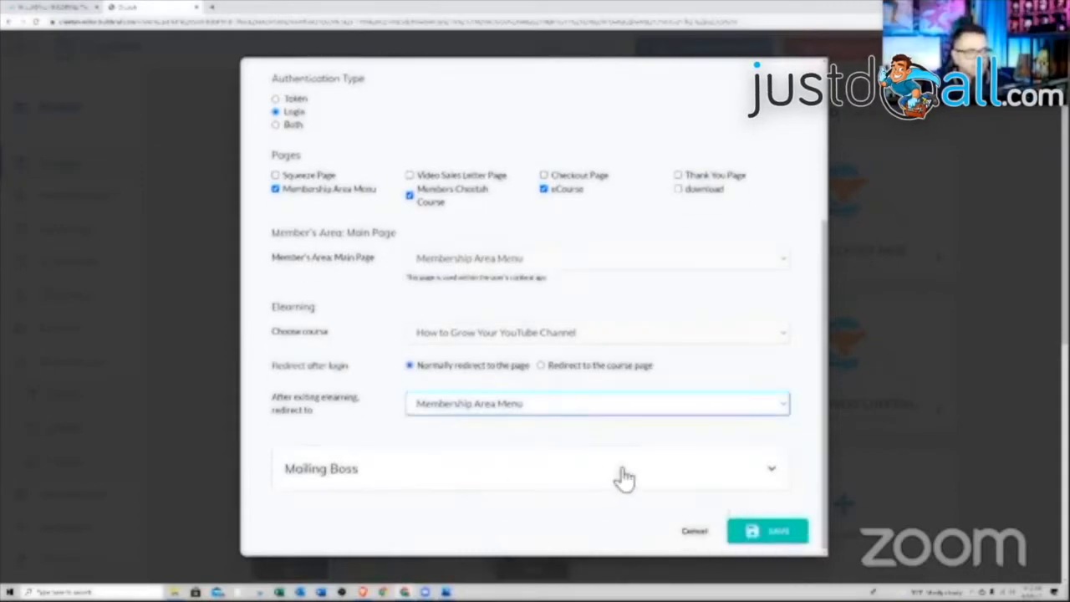
pyautogui.click(747, 476)
pyautogui.scroll(-2, 616, 477)
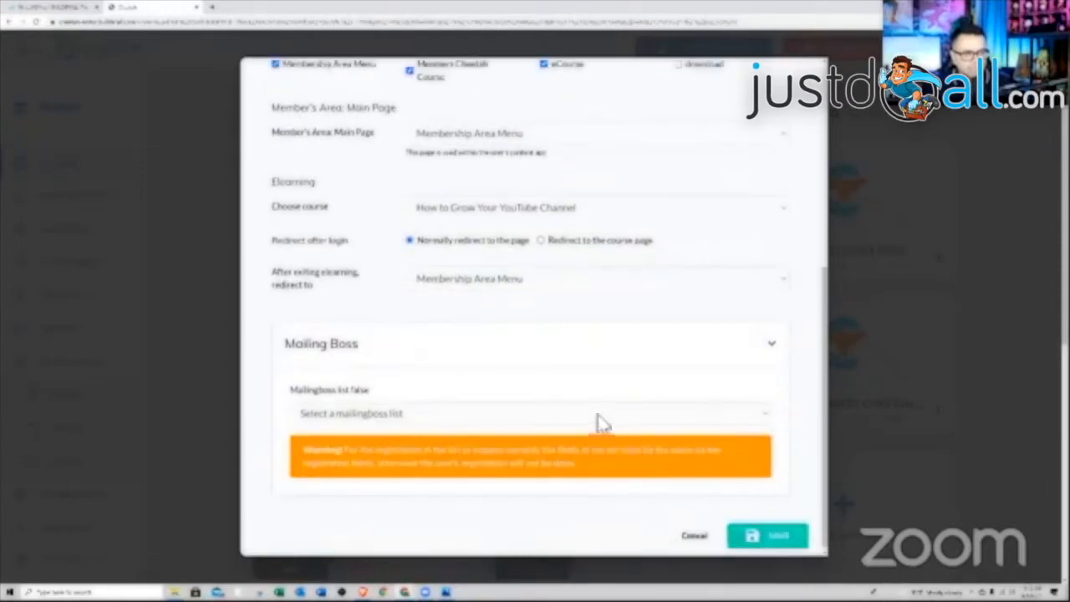
# - Attach the Members Only mailing list and save the members area
pyautogui.click(685, 413)
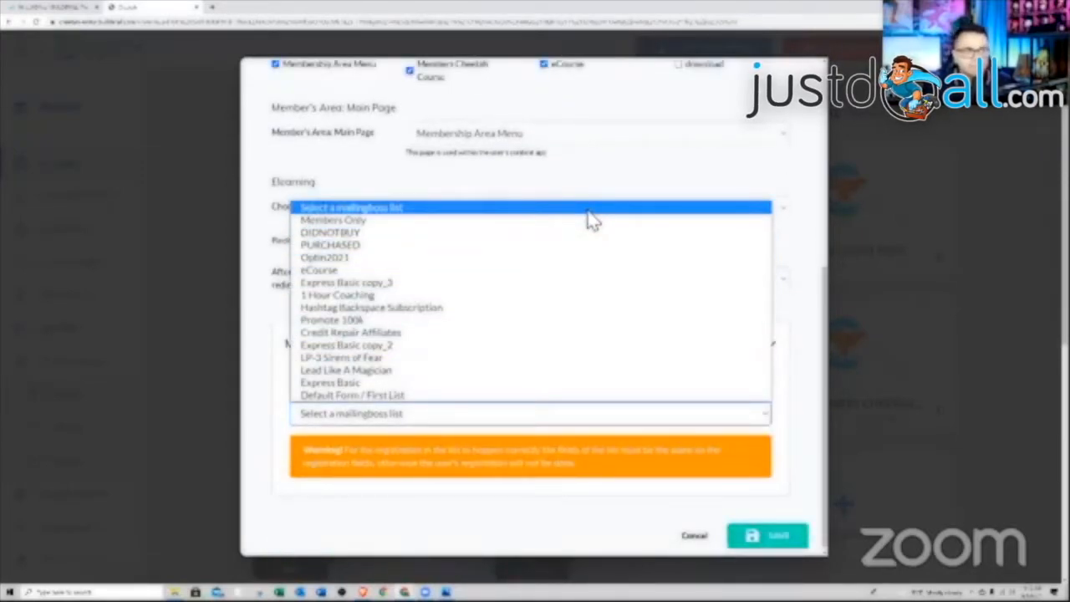
pyautogui.click(538, 221)
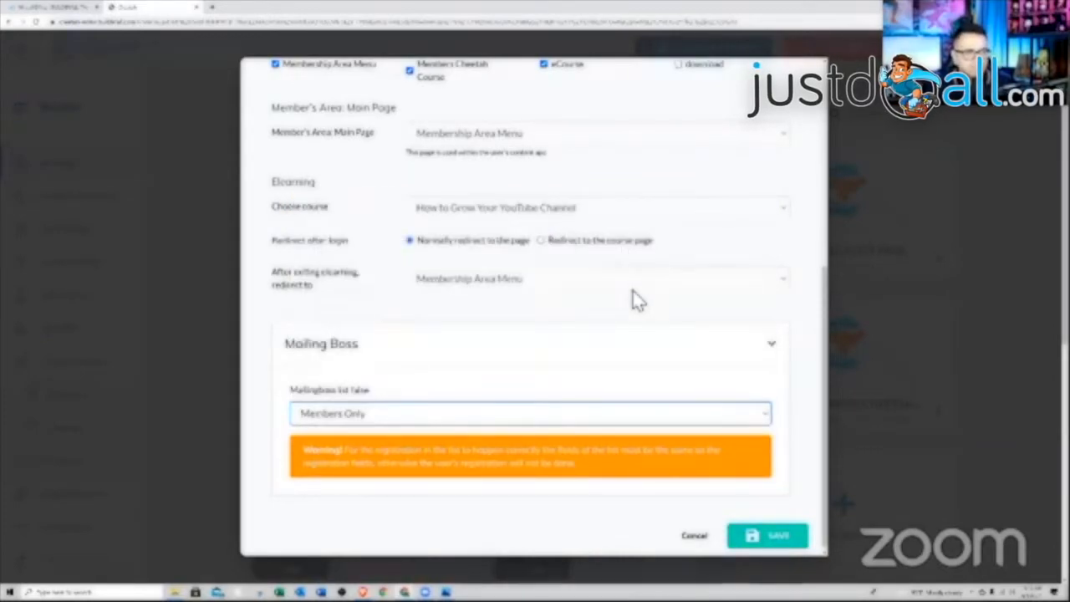
pyautogui.click(769, 534)
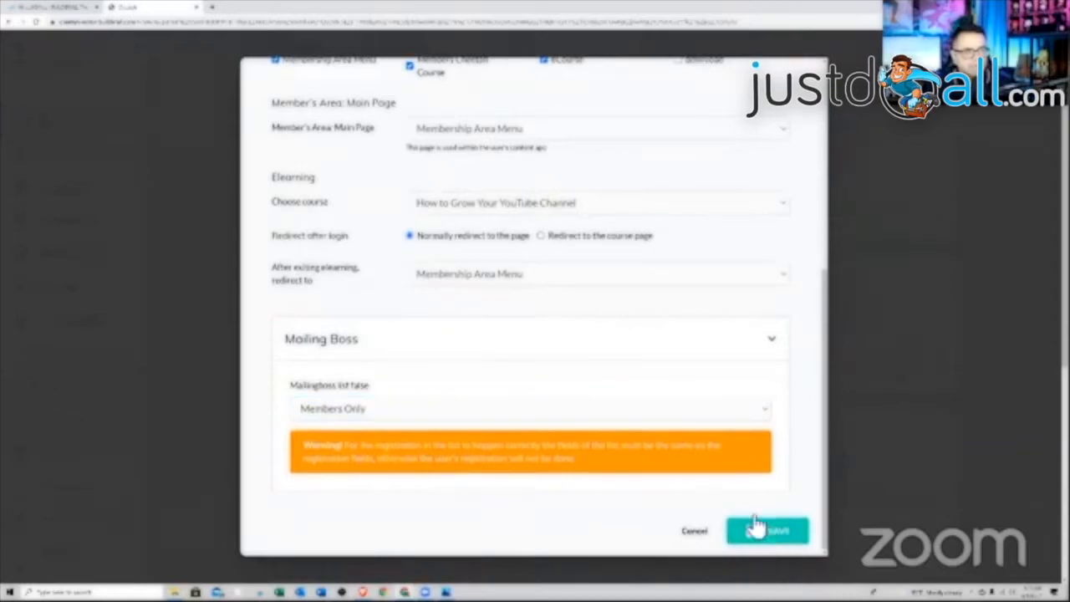
pyautogui.click(770, 530)
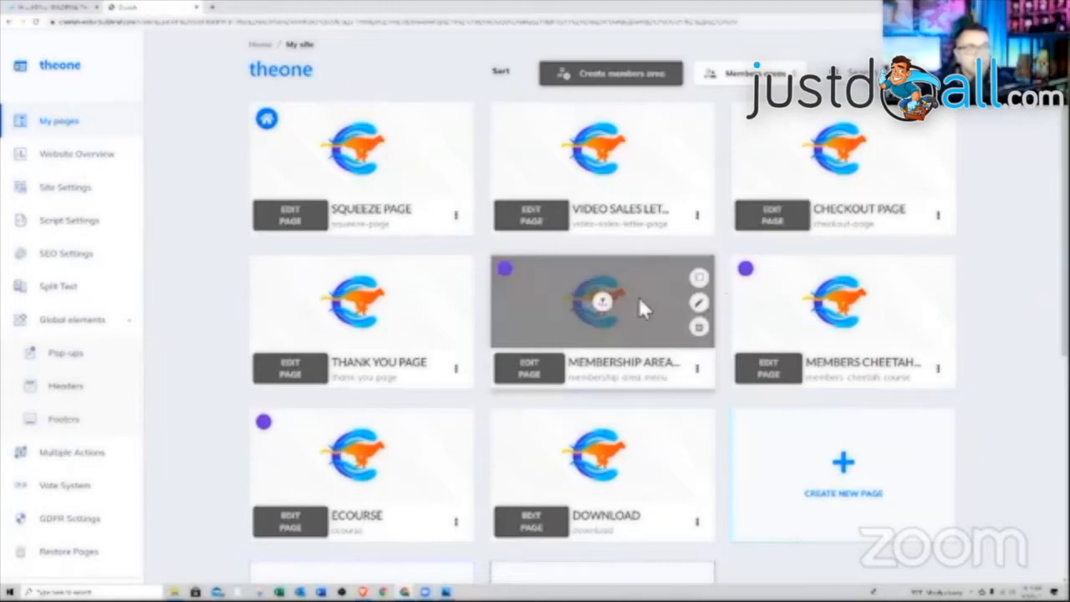
# - Preview the live Membership Area Menu page, then close the sign-in preview
pyautogui.click(697, 369)
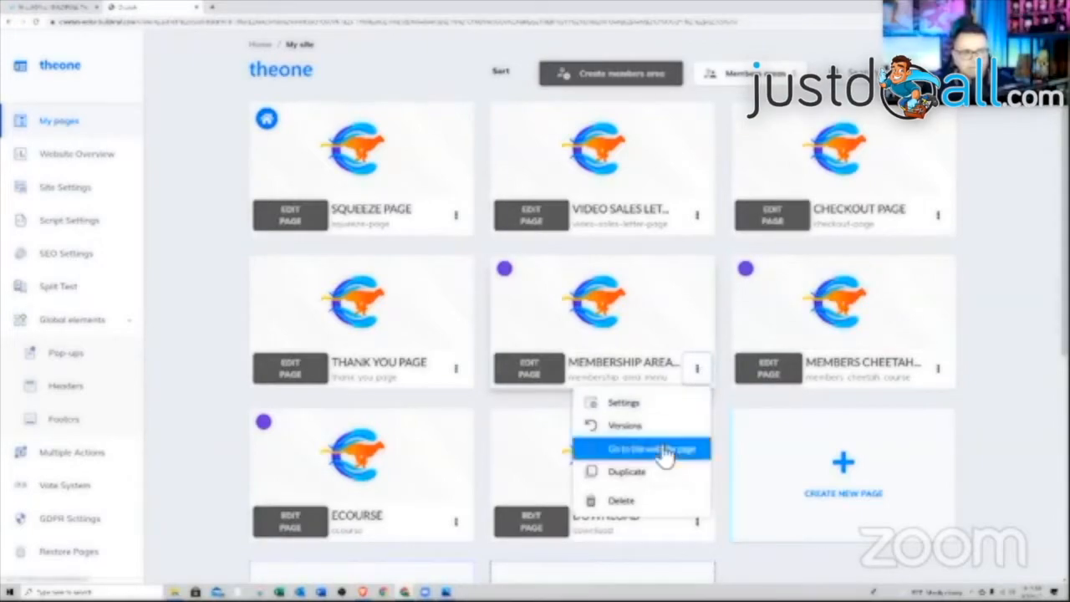
pyautogui.click(662, 450)
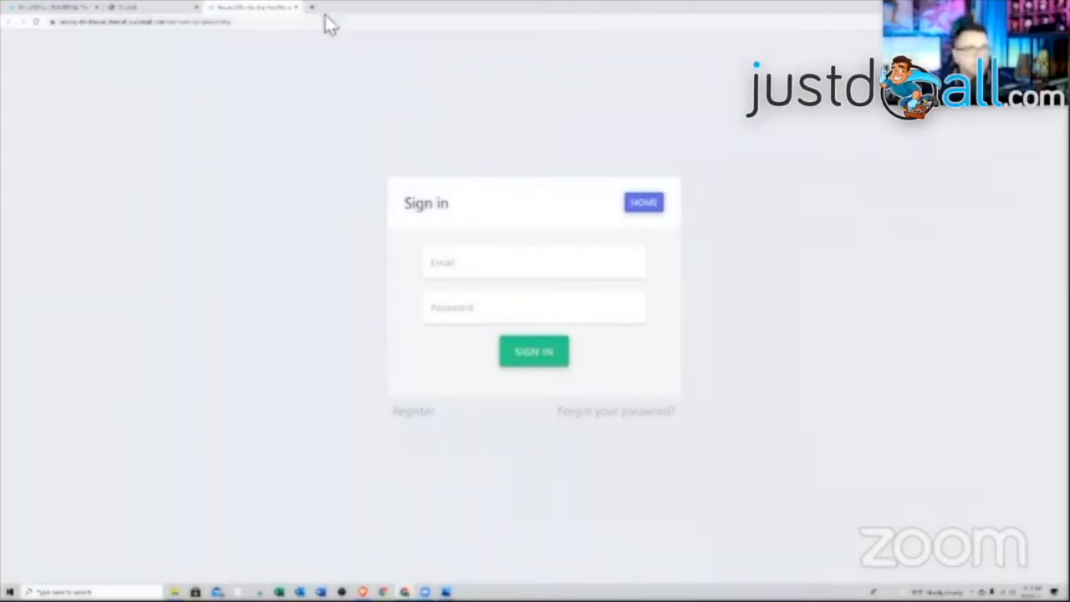
pyautogui.click(294, 8)
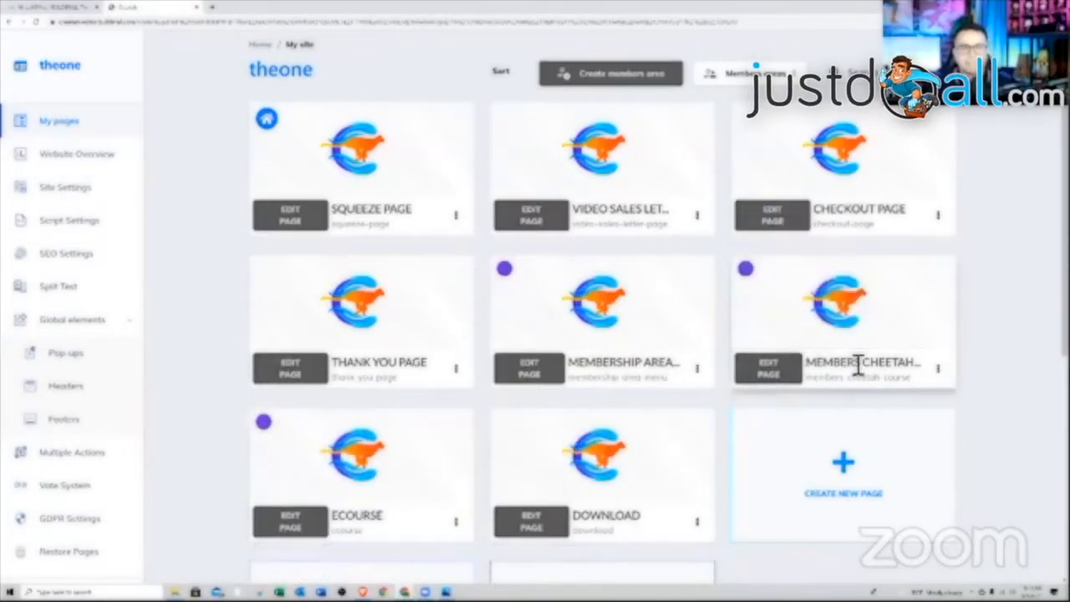
# - Edit the Members Cheetah Course page and list the Membership panel templates
pyautogui.click(786, 380)
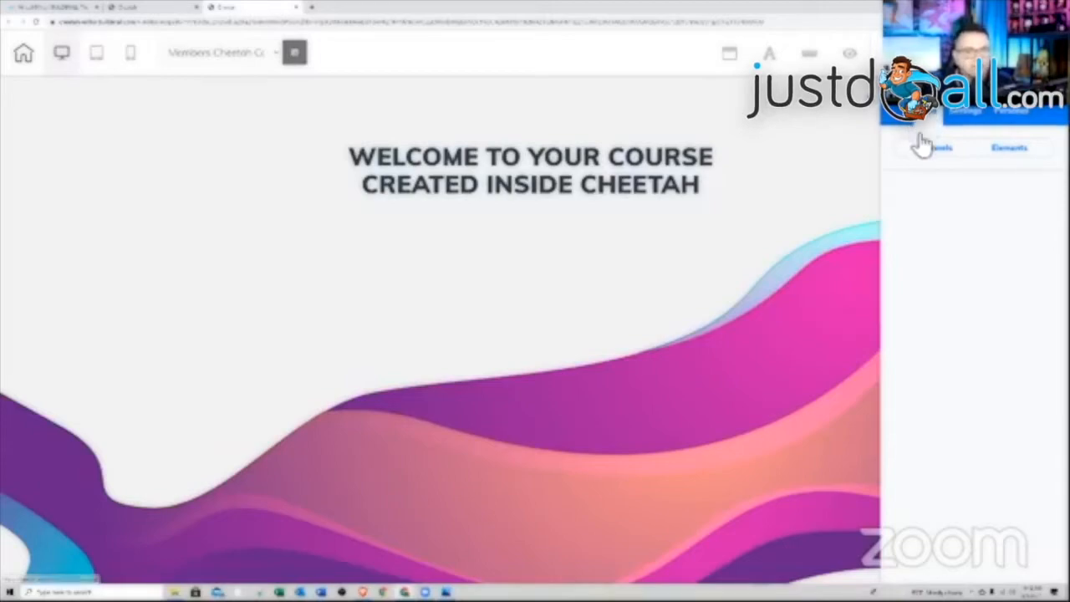
pyautogui.click(928, 154)
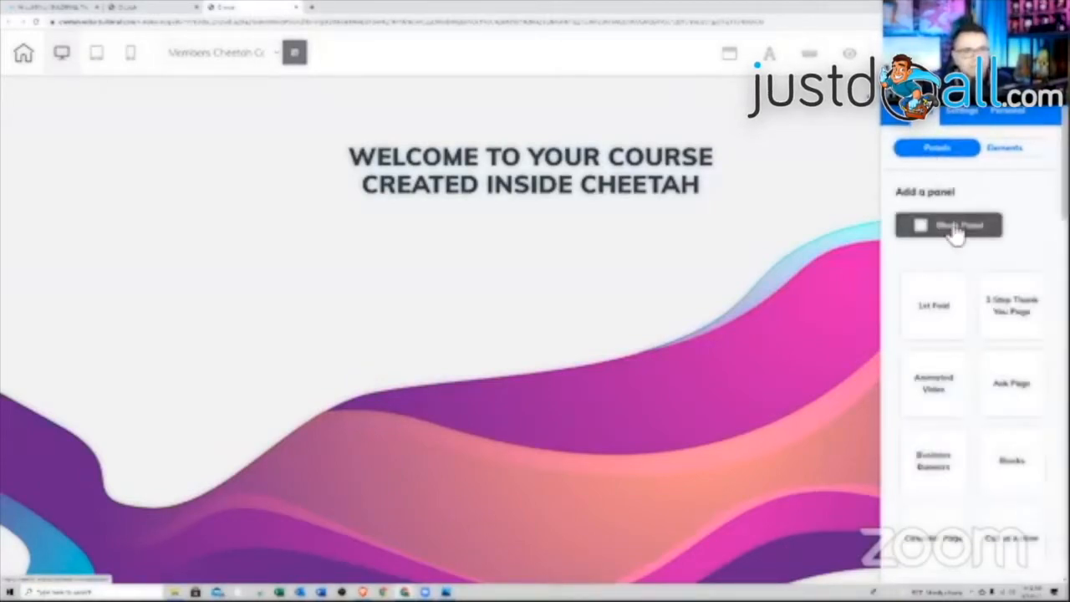
pyautogui.scroll(-5, 946, 295)
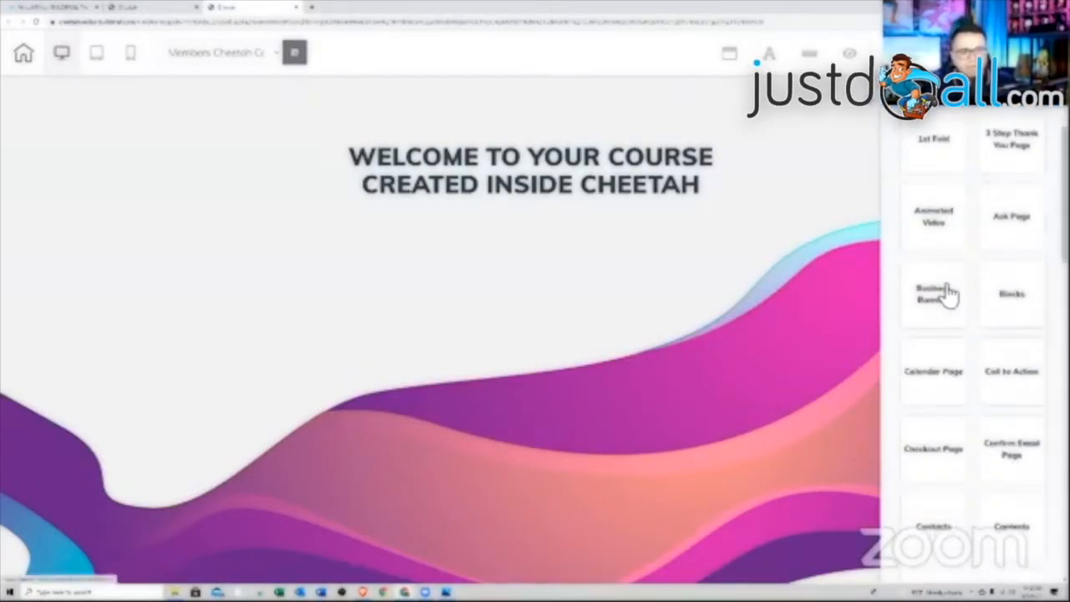
pyautogui.scroll(-8, 946, 294)
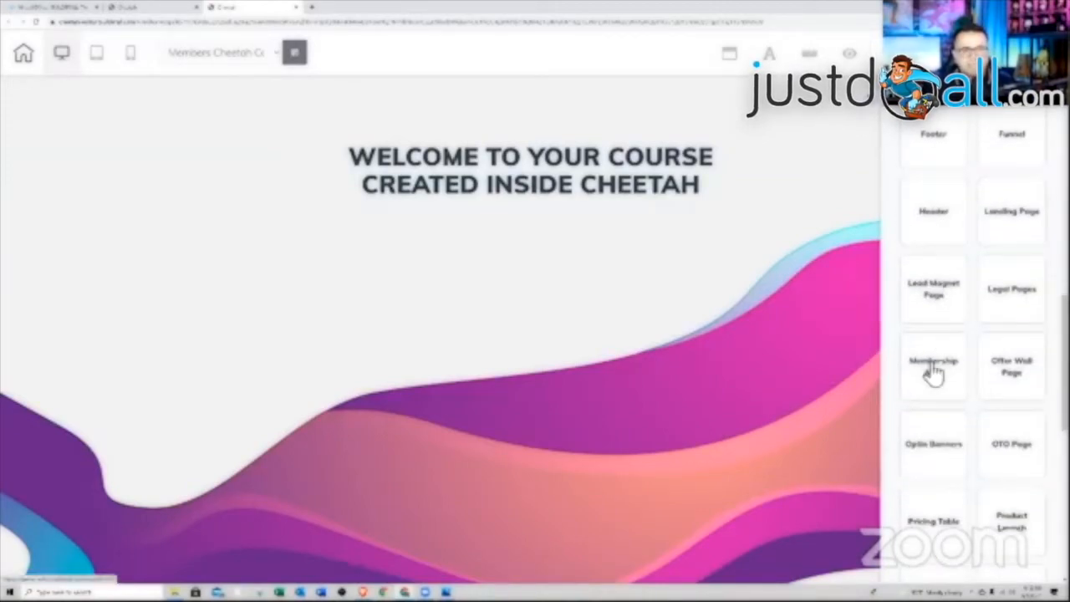
pyautogui.click(933, 368)
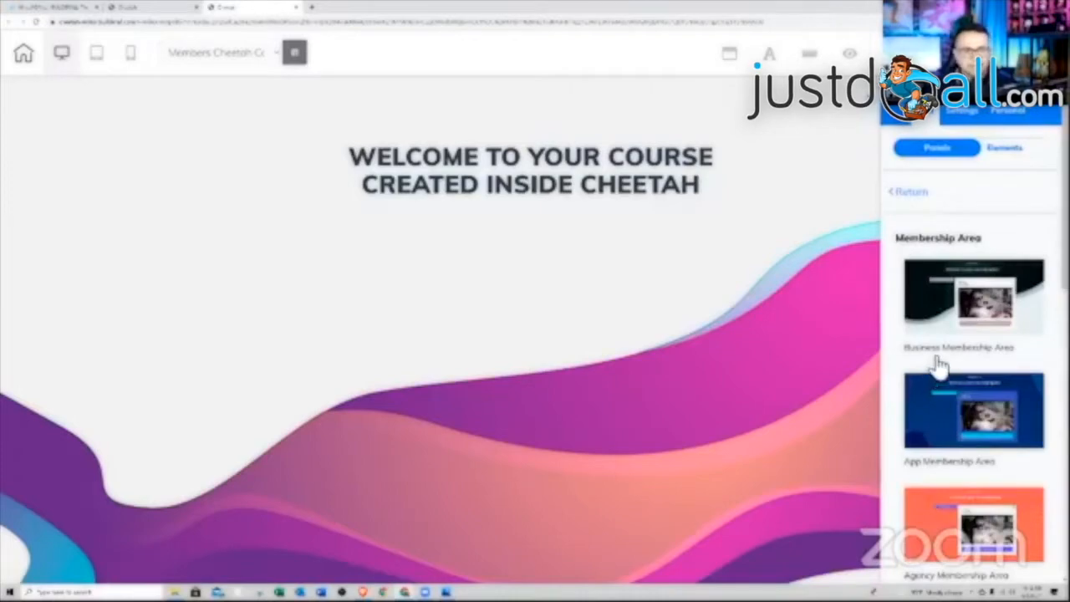
pyautogui.scroll(-5, 945, 322)
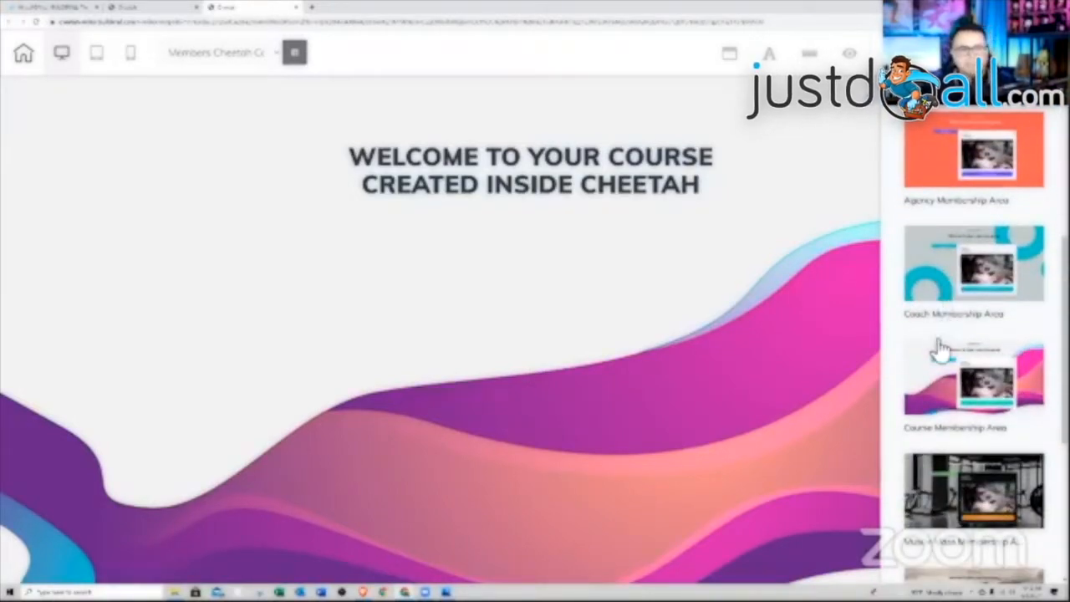
# - Insert the Course Membership Area panel template and review it on the page
pyautogui.click(934, 387)
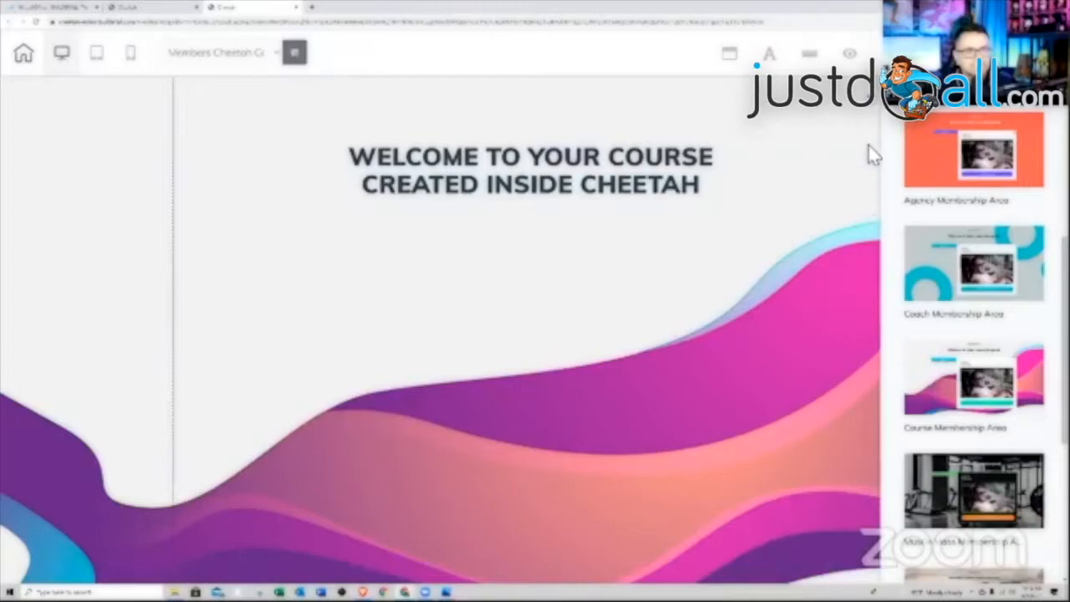
pyautogui.click(873, 109)
pyautogui.scroll(-8, 818, 199)
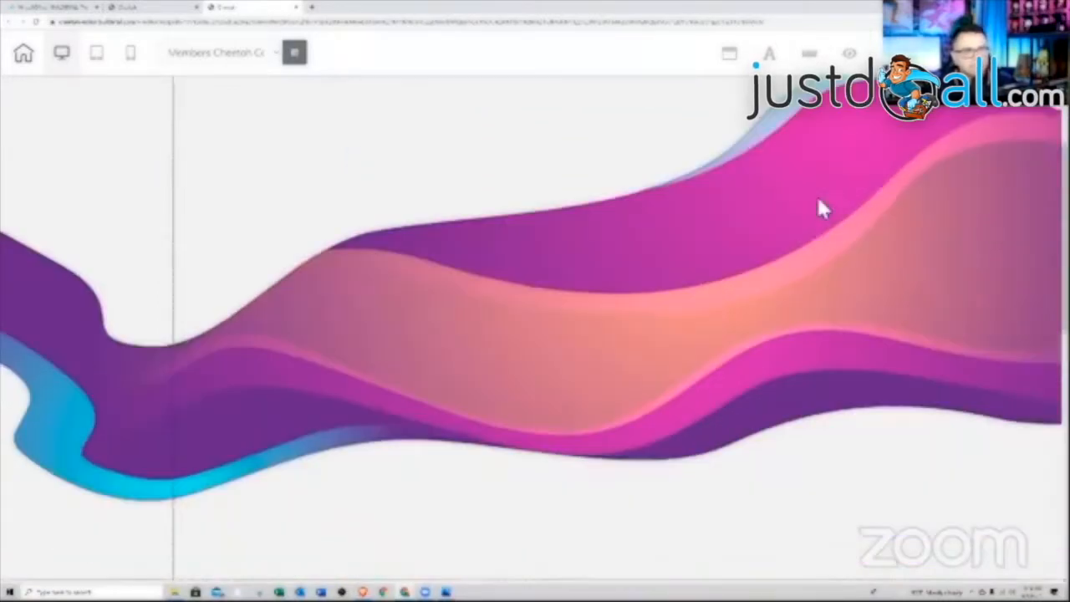
pyautogui.scroll(-3, 819, 205)
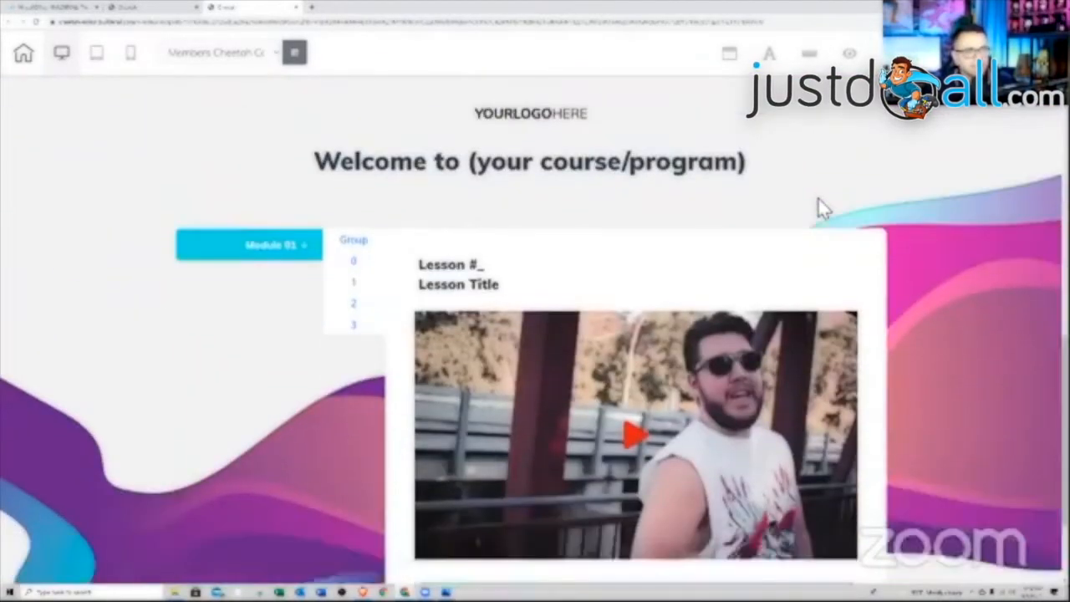
pyautogui.scroll(2, 819, 205)
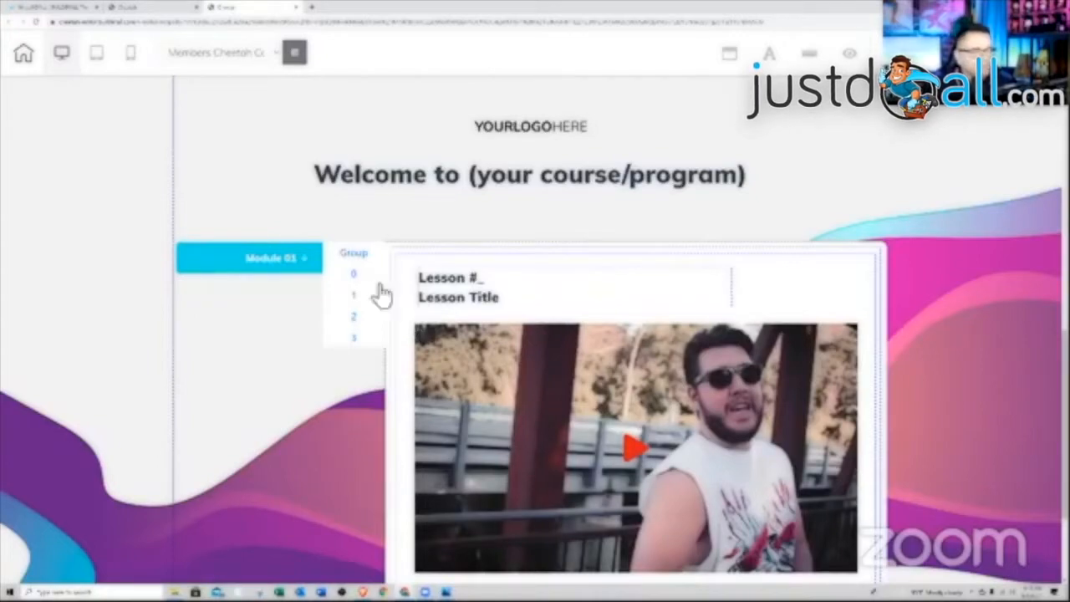
# - Select the Module 01 button and lesson panel, and expand Module 01's lessons
pyautogui.click(274, 240)
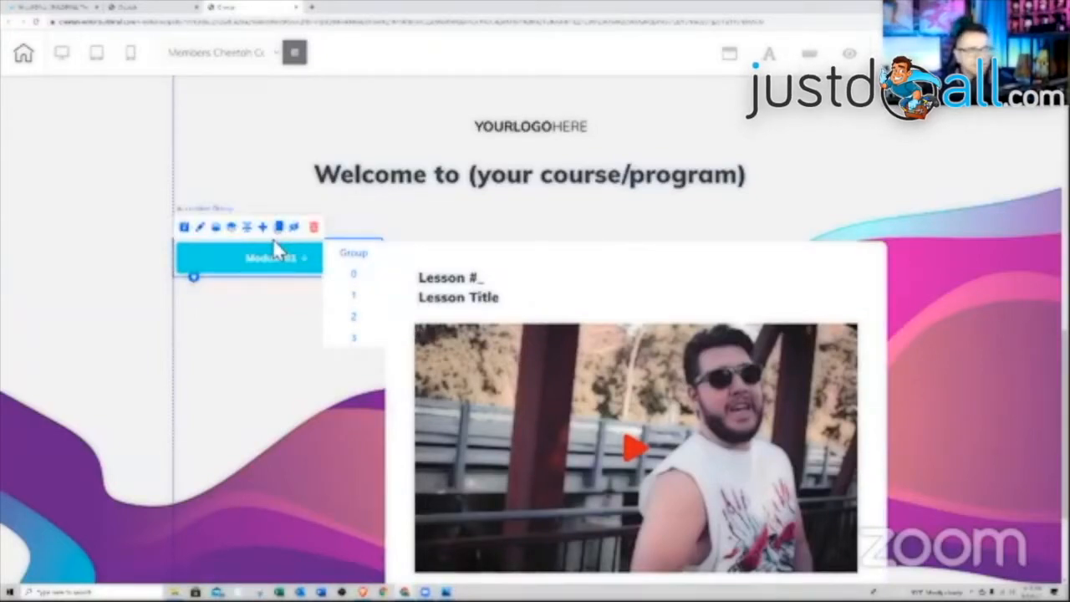
pyautogui.click(579, 245)
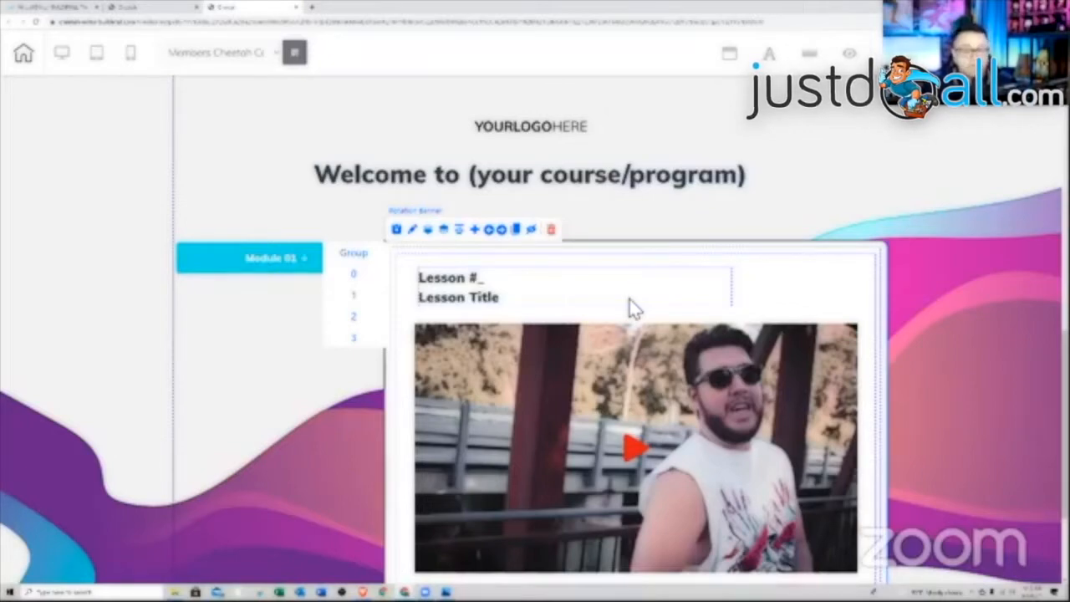
pyautogui.click(288, 268)
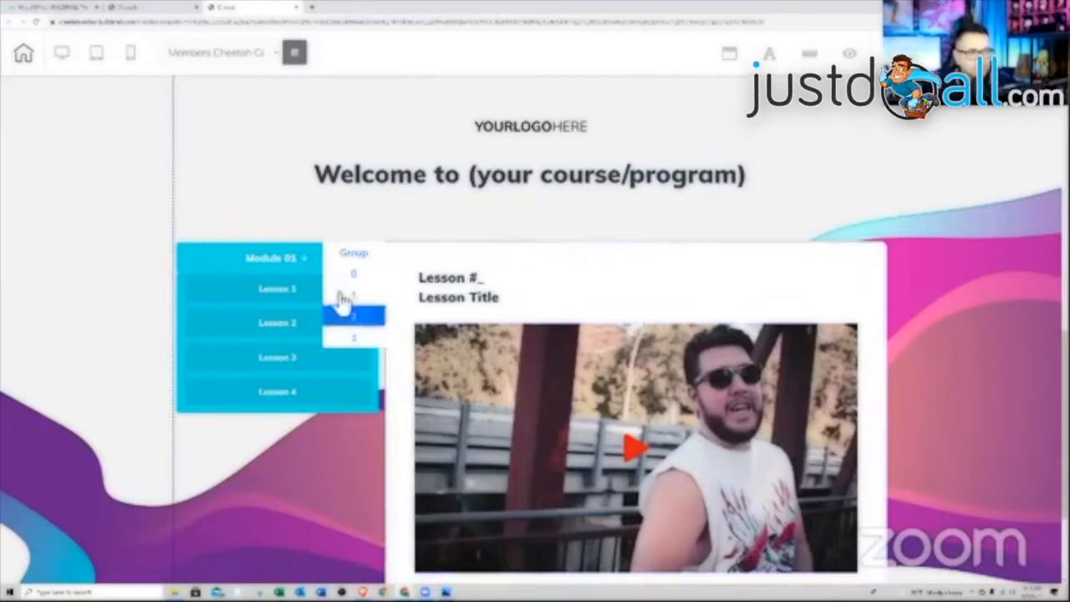
# - Add a test accordion item to the Module 01 group, then delete it
pyautogui.click(247, 239)
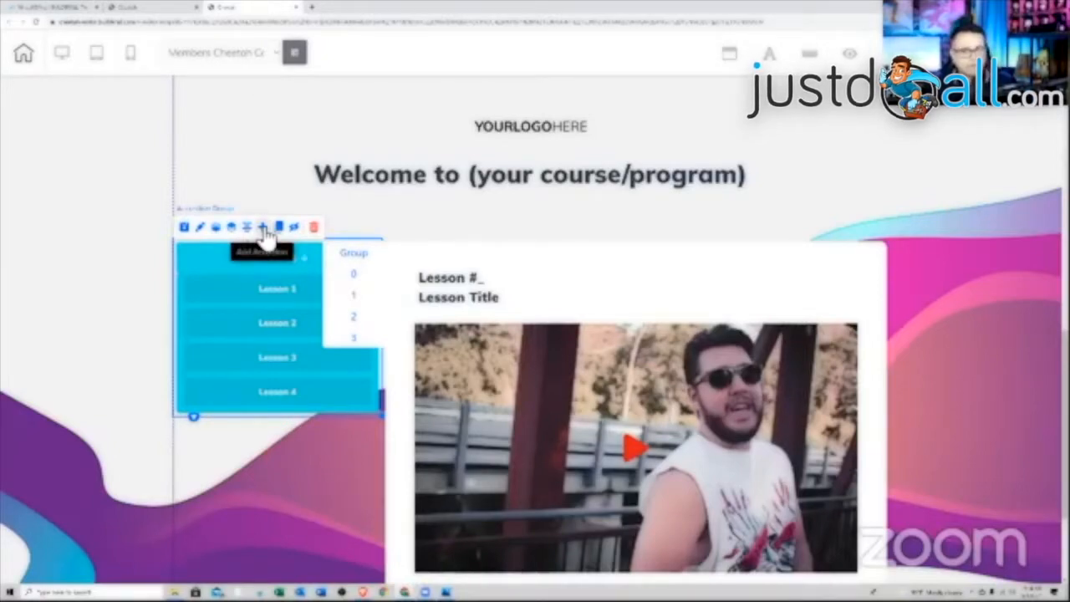
pyautogui.click(265, 232)
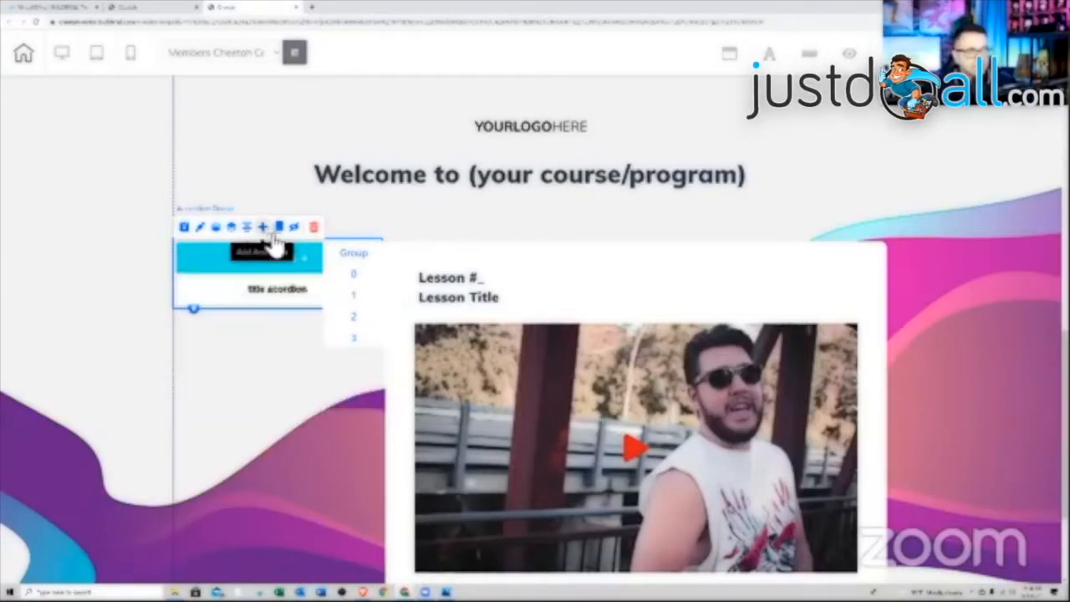
pyautogui.click(288, 293)
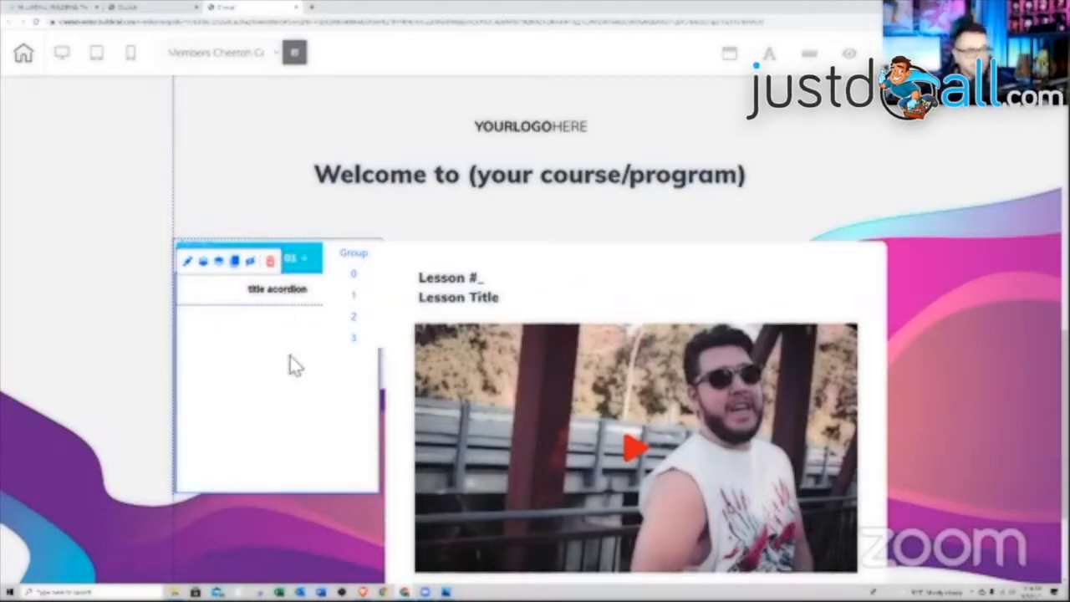
pyautogui.click(291, 298)
pyautogui.click(270, 262)
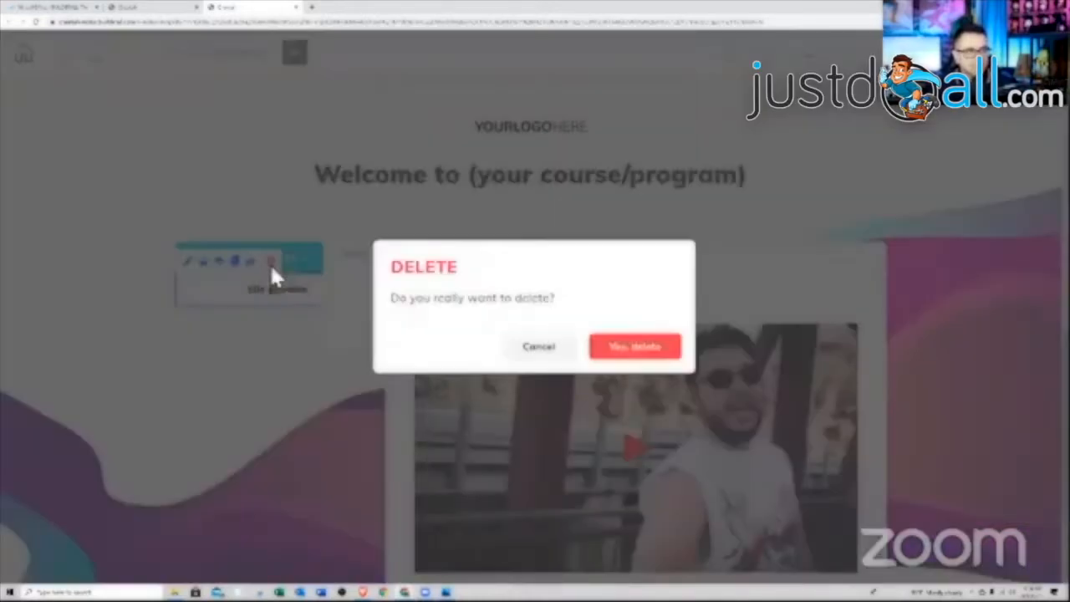
pyautogui.click(615, 349)
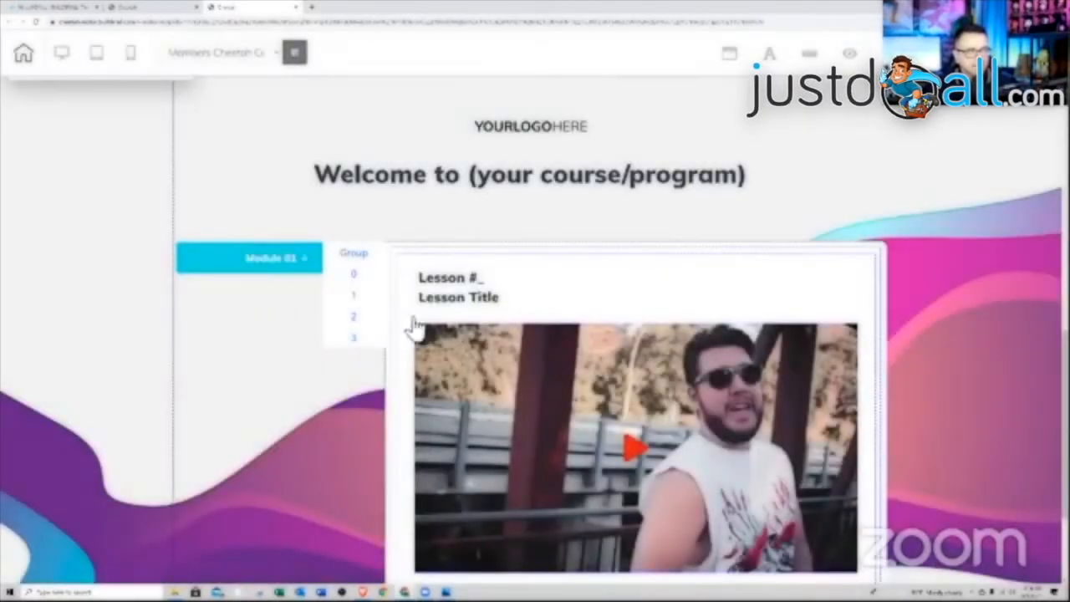
pyautogui.click(297, 268)
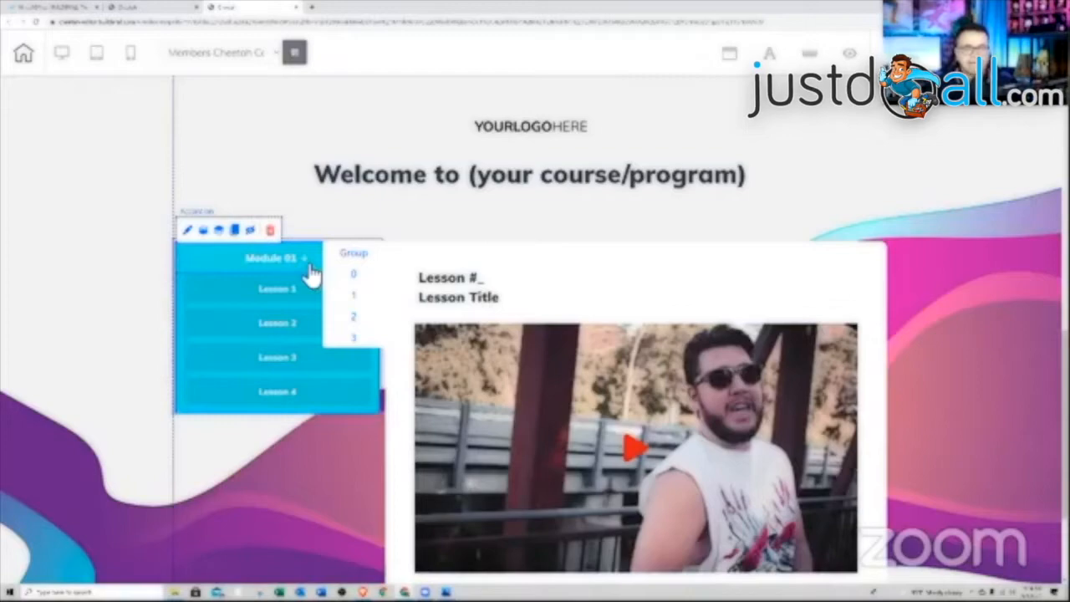
pyautogui.click(310, 272)
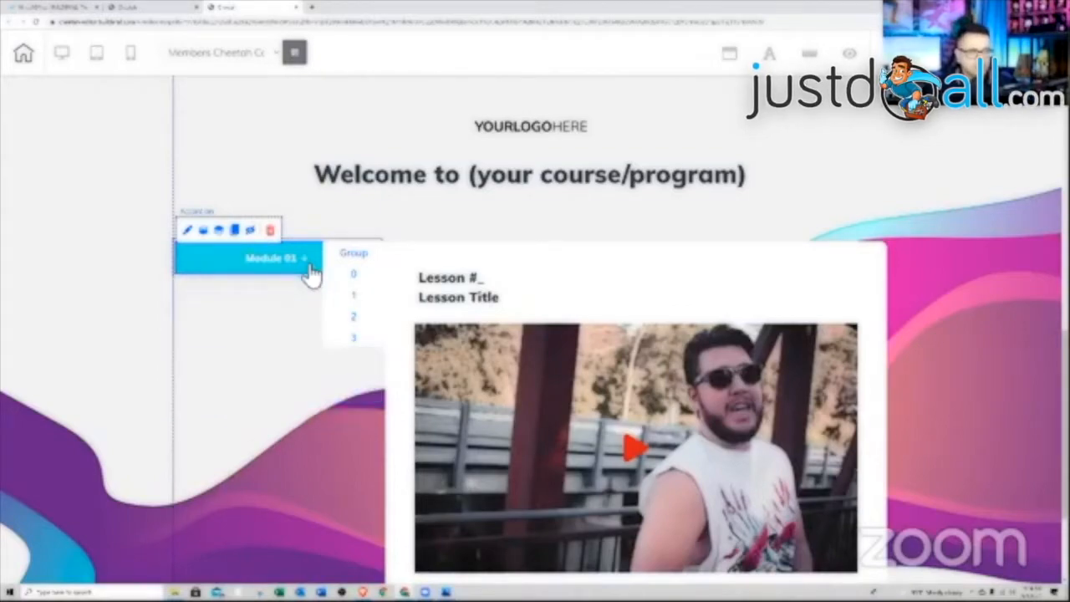
# - Increase the Module 01 accordion group's bottom inner padding to 63
pyautogui.click(180, 264)
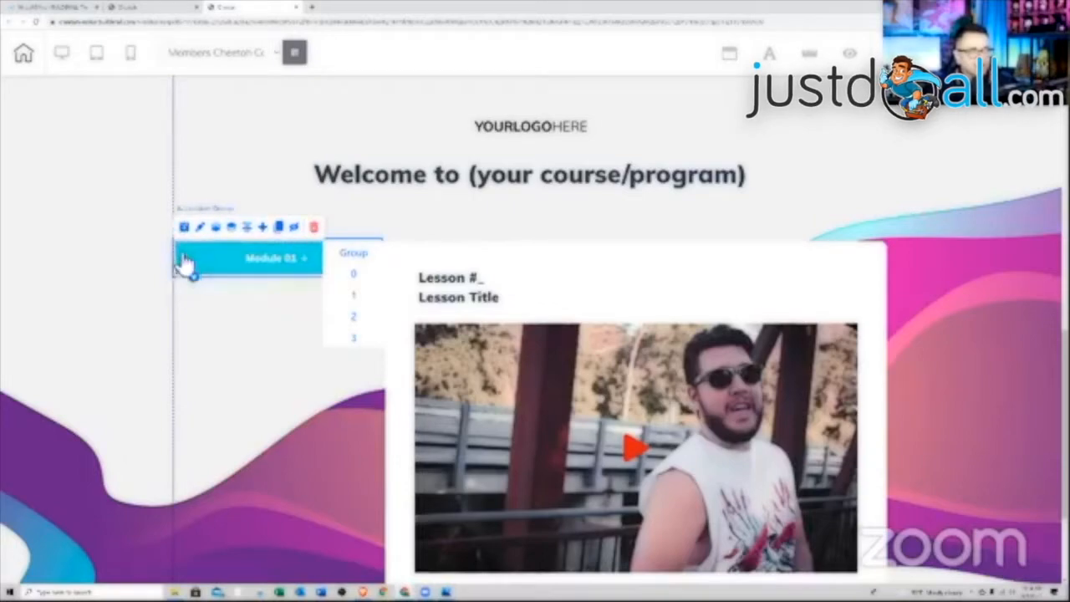
pyautogui.click(929, 55)
pyautogui.scroll(3, 960, 317)
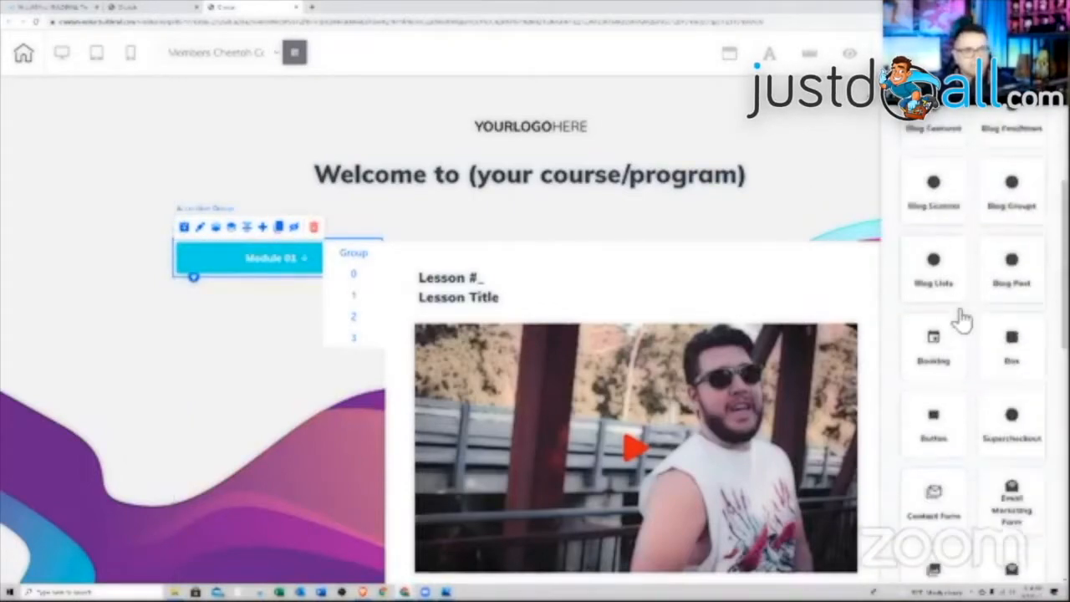
pyautogui.click(184, 283)
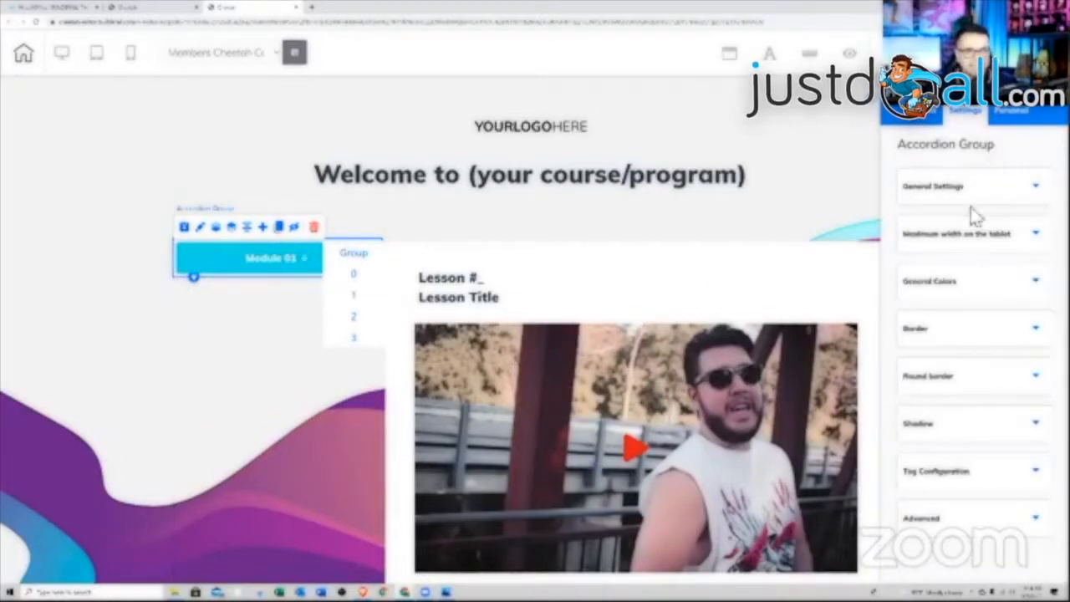
pyautogui.click(1020, 199)
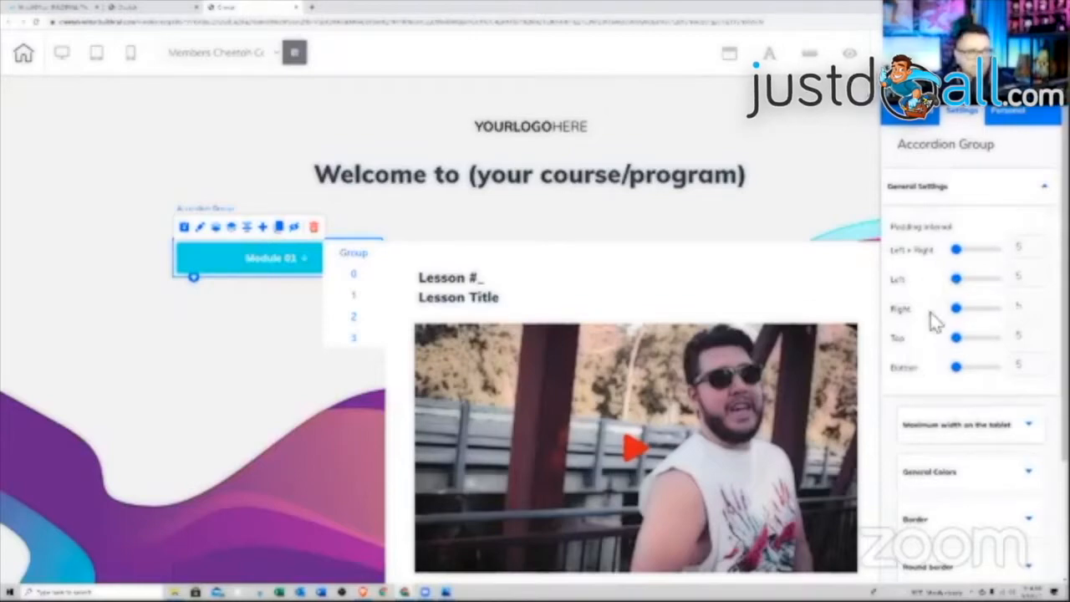
pyautogui.moveTo(959, 372); pyautogui.dragTo(987, 376)
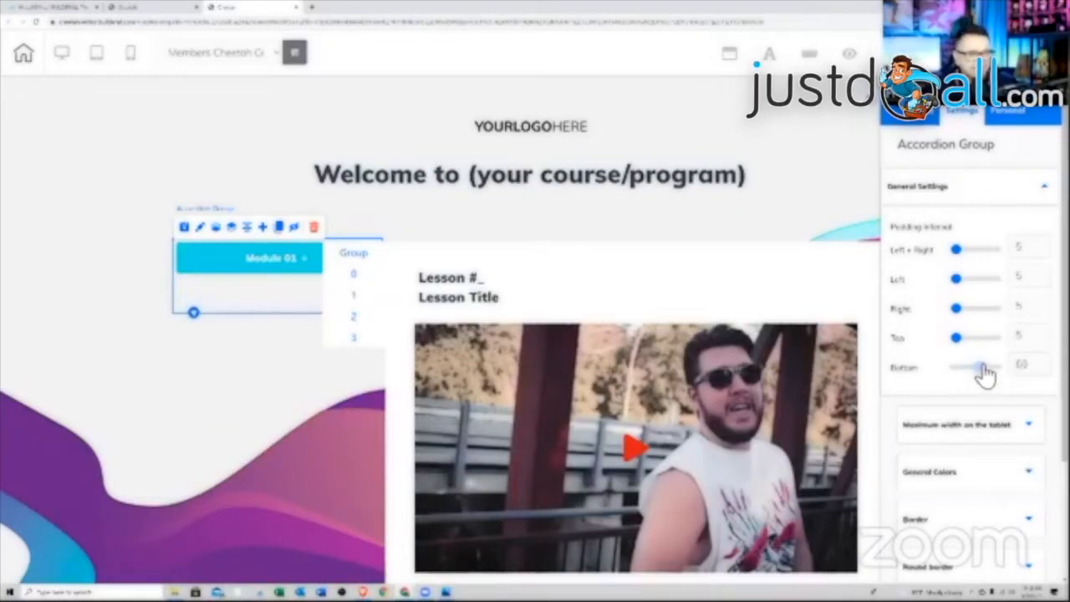
pyautogui.click(230, 261)
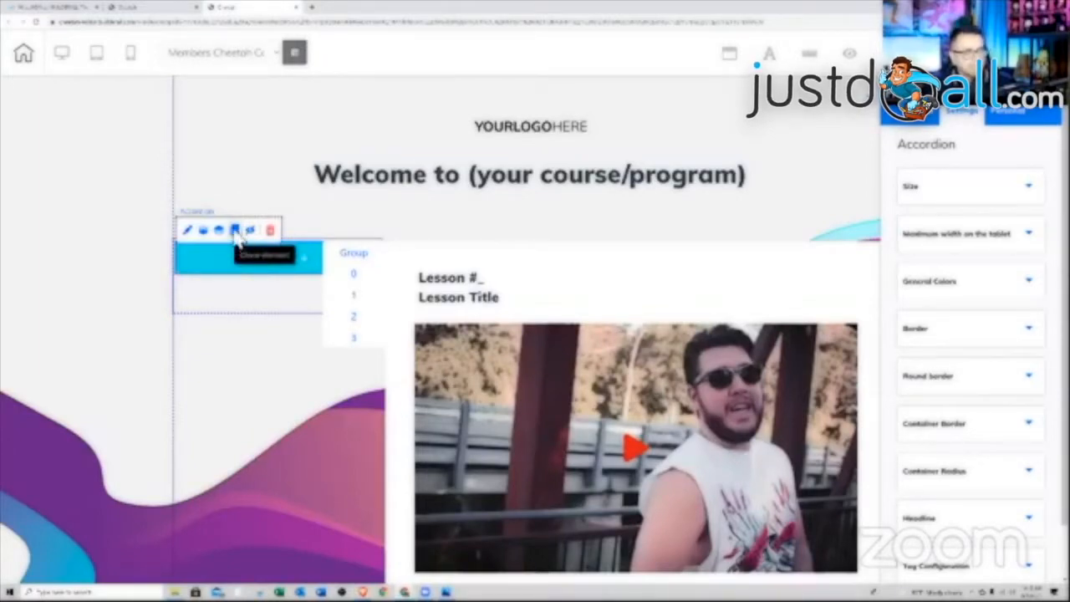
# - Raise the lesson accordion's container height from 223 to 235
pyautogui.click(238, 231)
pyautogui.scroll(-10, 326, 374)
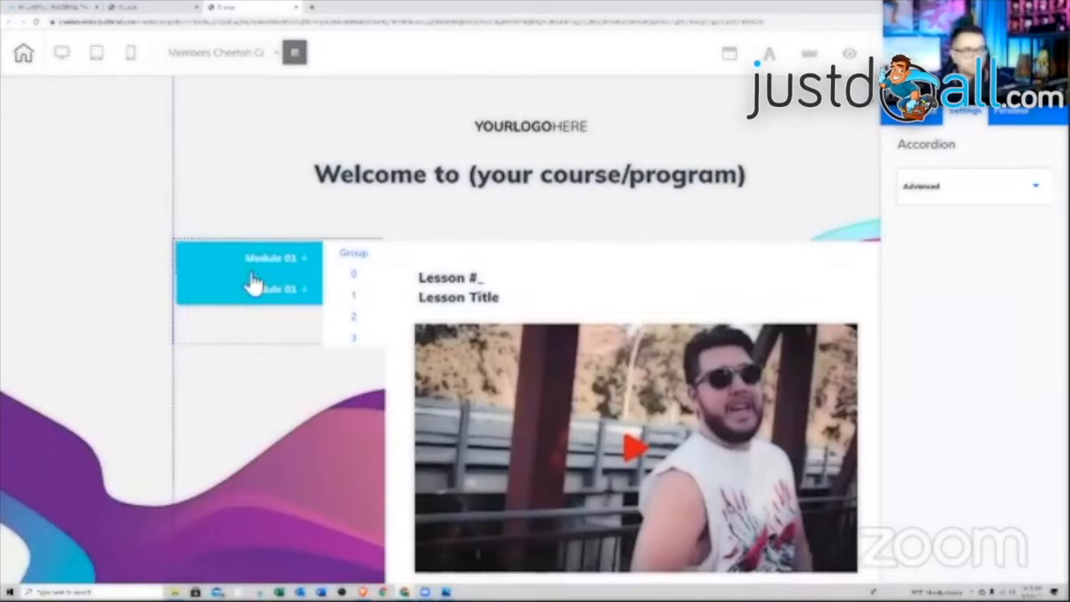
pyautogui.click(280, 303)
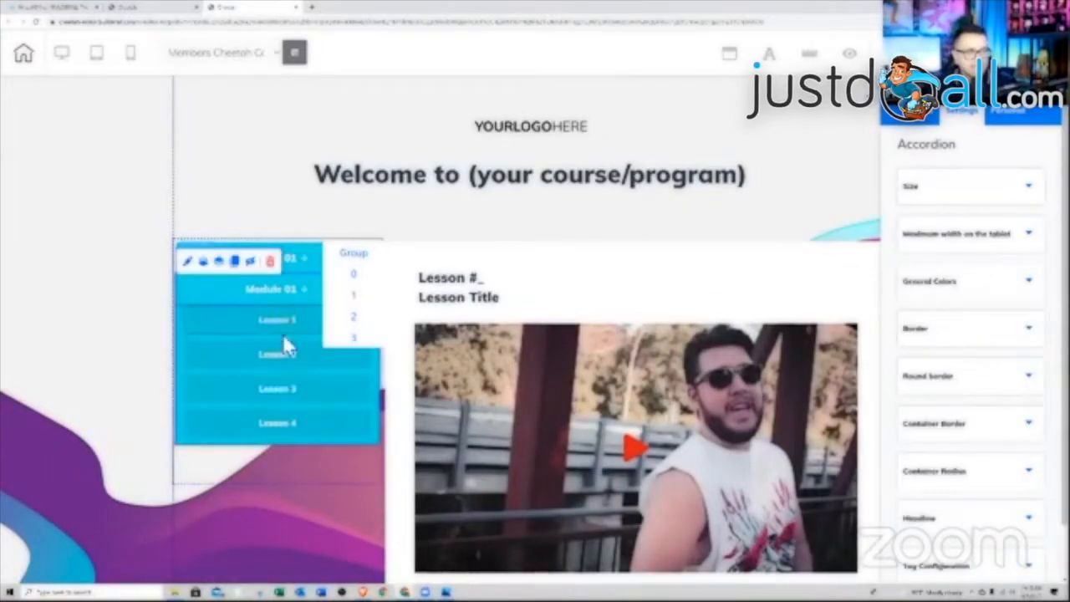
pyautogui.click(306, 259)
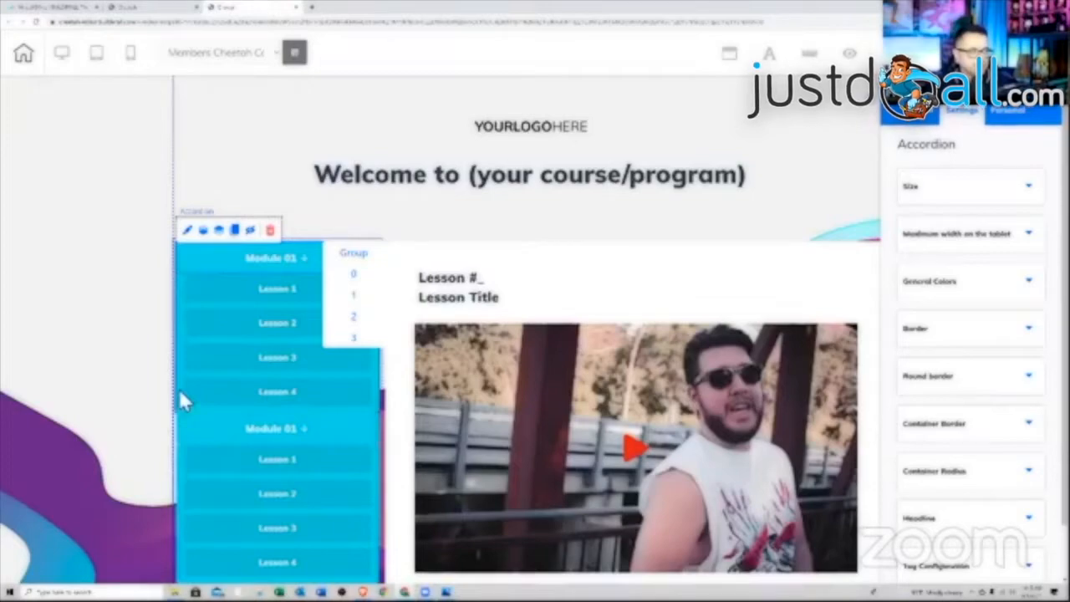
pyautogui.click(984, 194)
pyautogui.click(1026, 307)
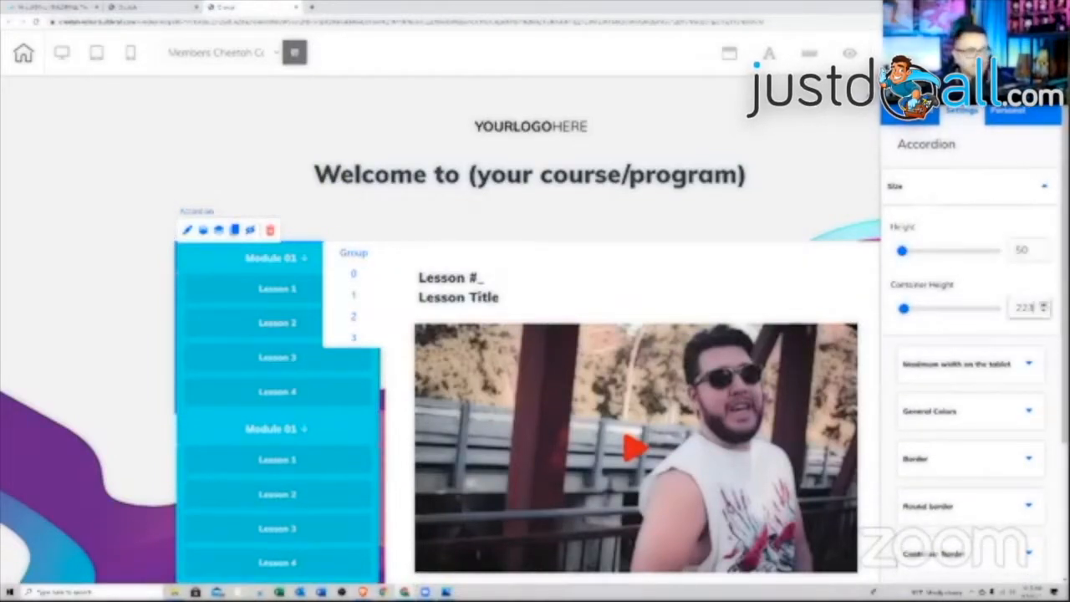
pyautogui.scroll(10, 1043, 308)
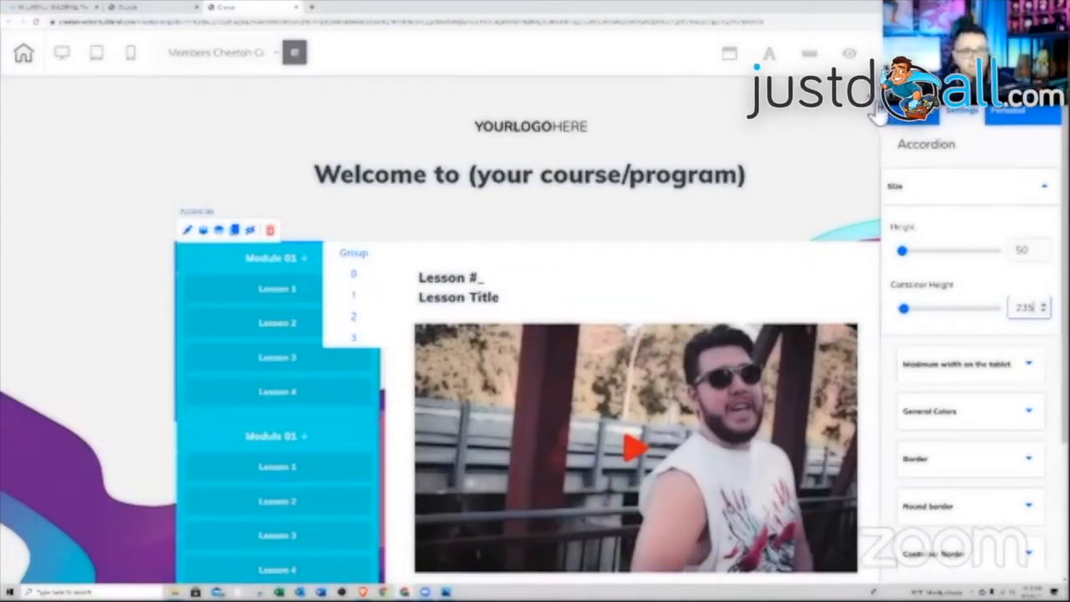
pyautogui.click(351, 382)
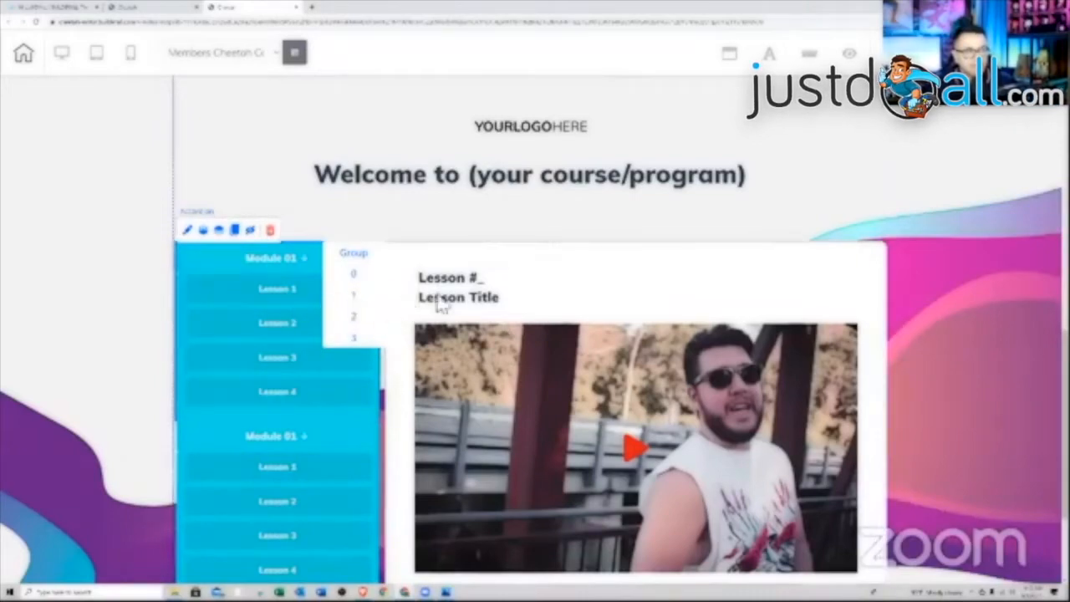
# - Retitle the lesson heading 'Lesson #1' and remove its Lesson Title line
pyautogui.click(358, 276)
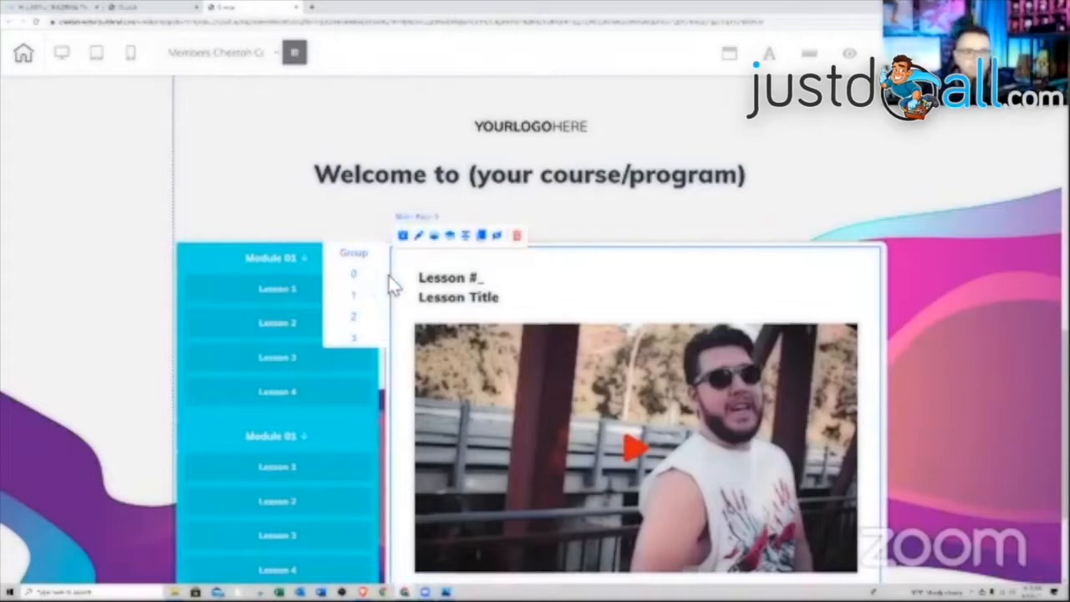
pyautogui.click(352, 316)
pyautogui.click(495, 288)
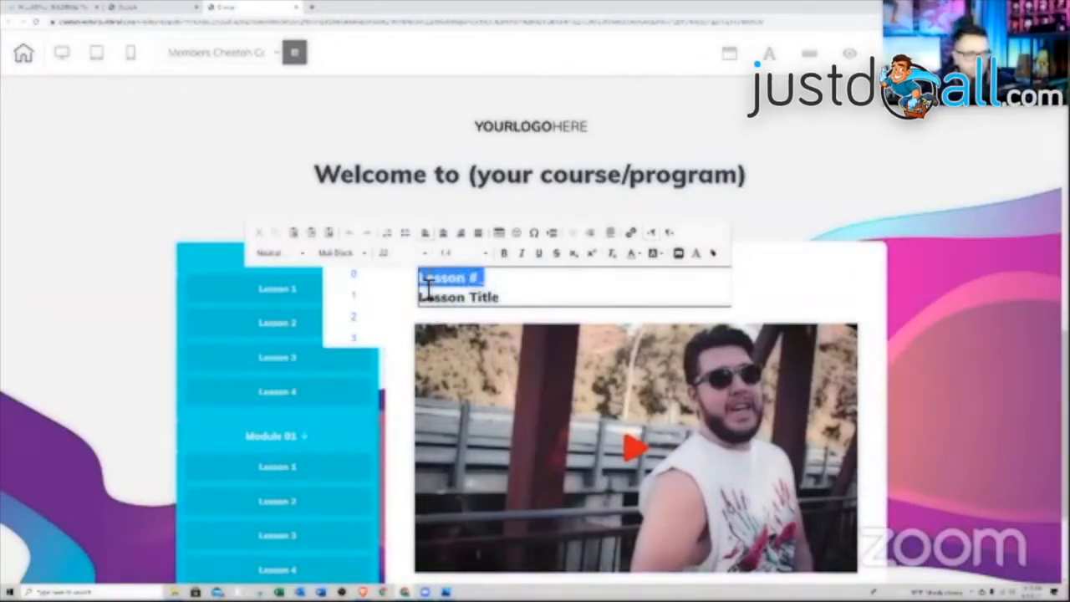
pyautogui.write('Module 1')
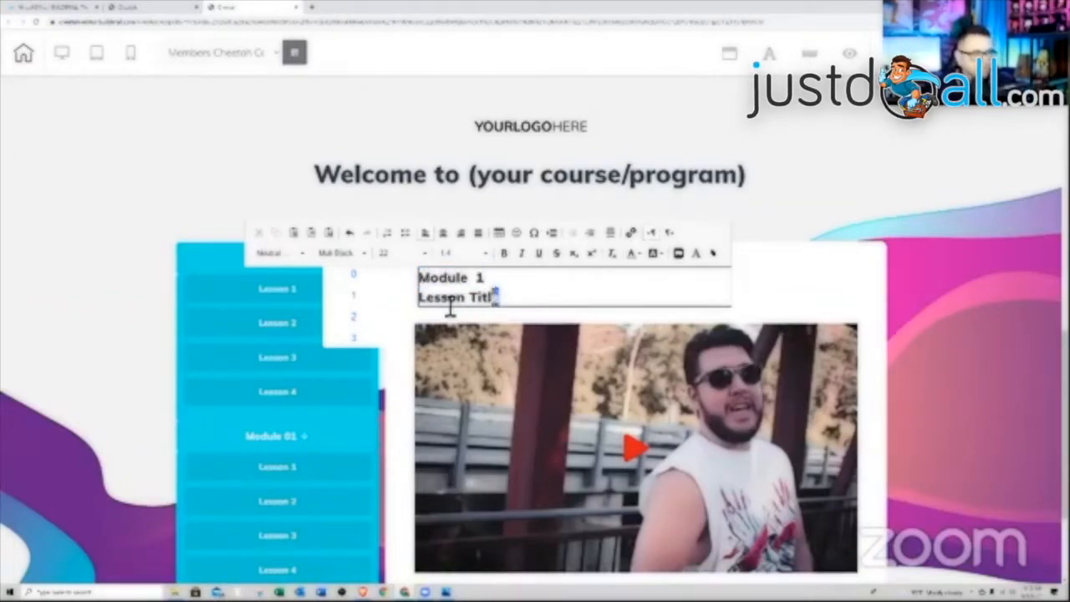
pyautogui.moveTo(451, 308); pyautogui.dragTo(428, 310)
pyautogui.press('BackSpace')
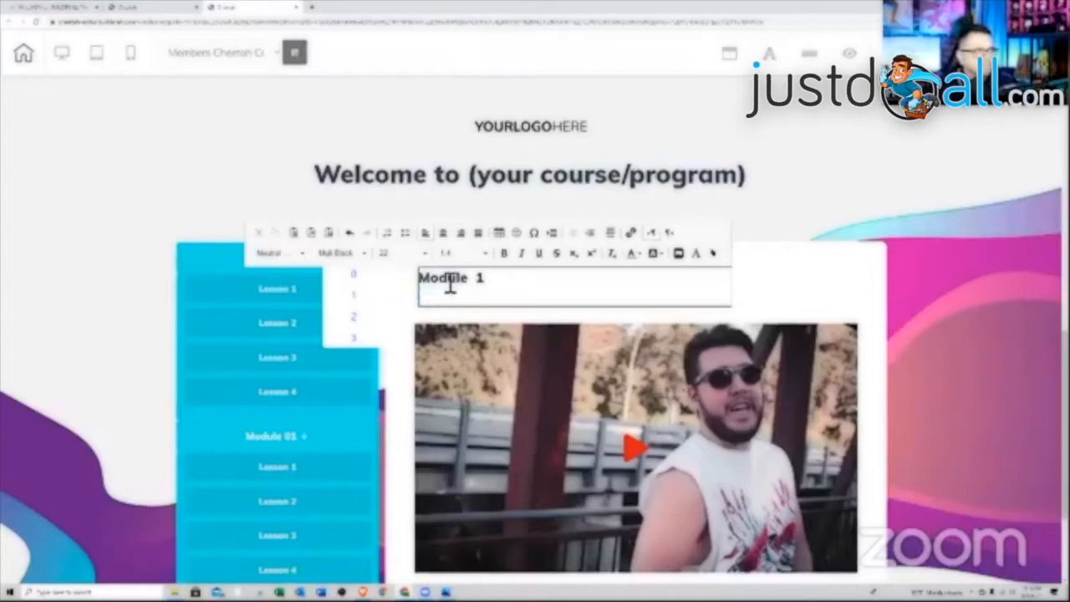
pyautogui.click(359, 301)
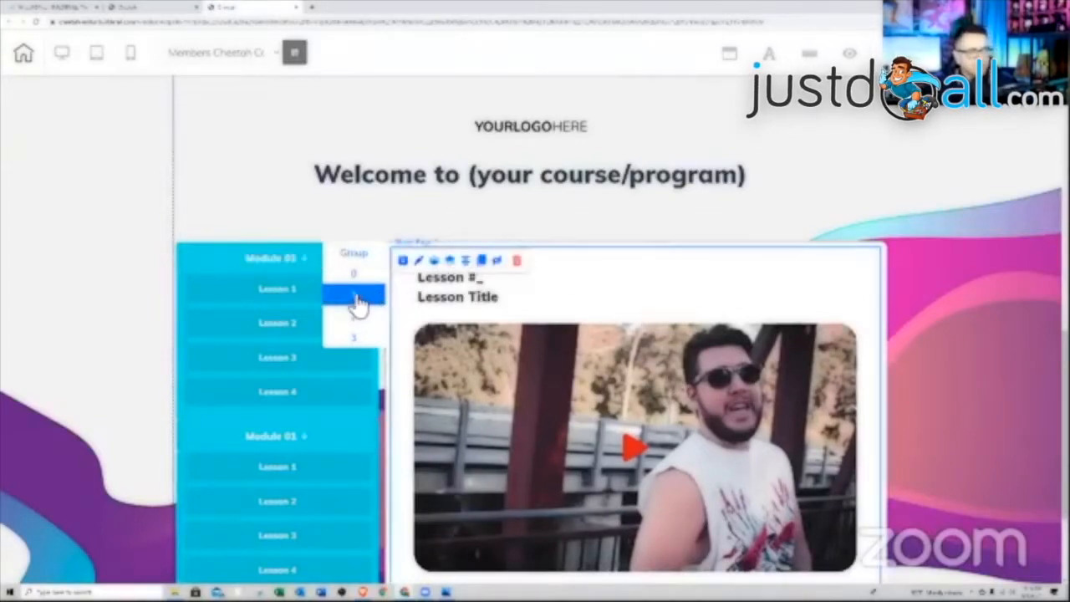
pyautogui.doubleClick(498, 285)
pyautogui.click(504, 288)
pyautogui.write('1')
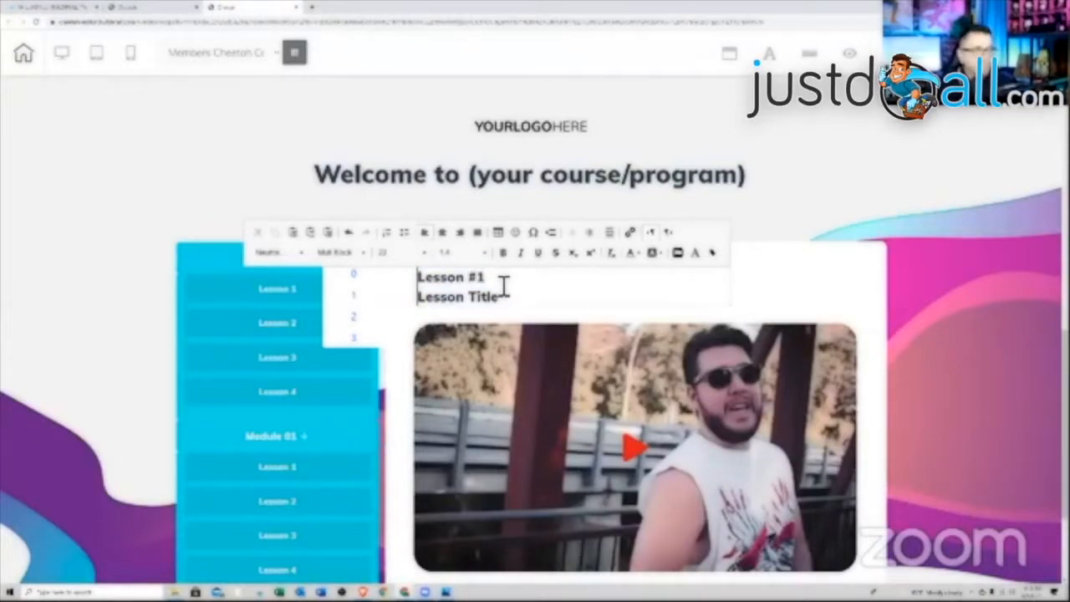
pyautogui.moveTo(500, 298); pyautogui.dragTo(427, 311)
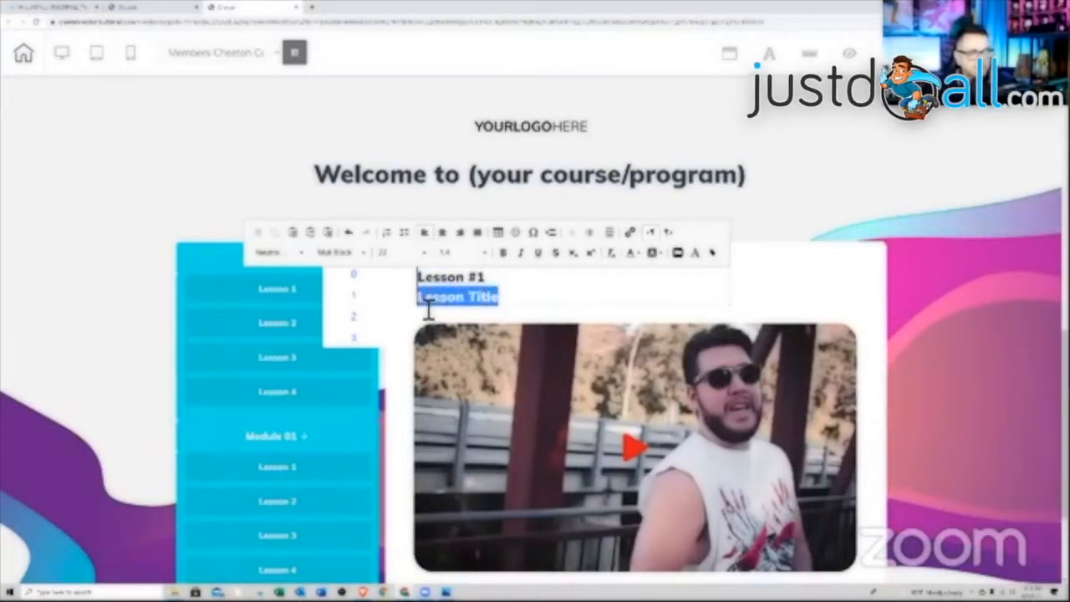
pyautogui.press('BackSpace')
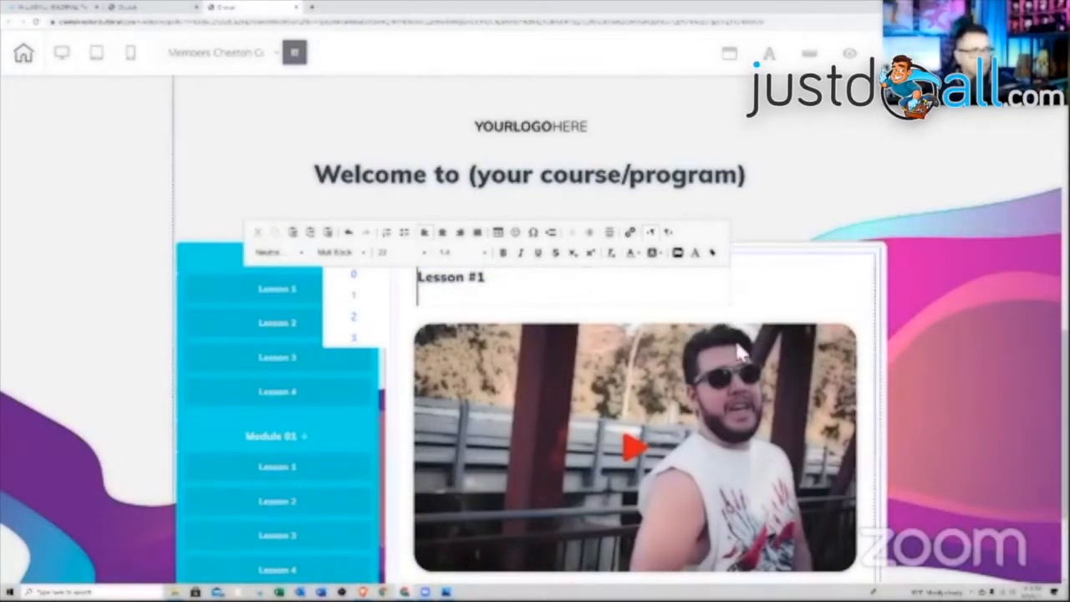
# - Delete the sample video from the lesson panel
pyautogui.click(633, 420)
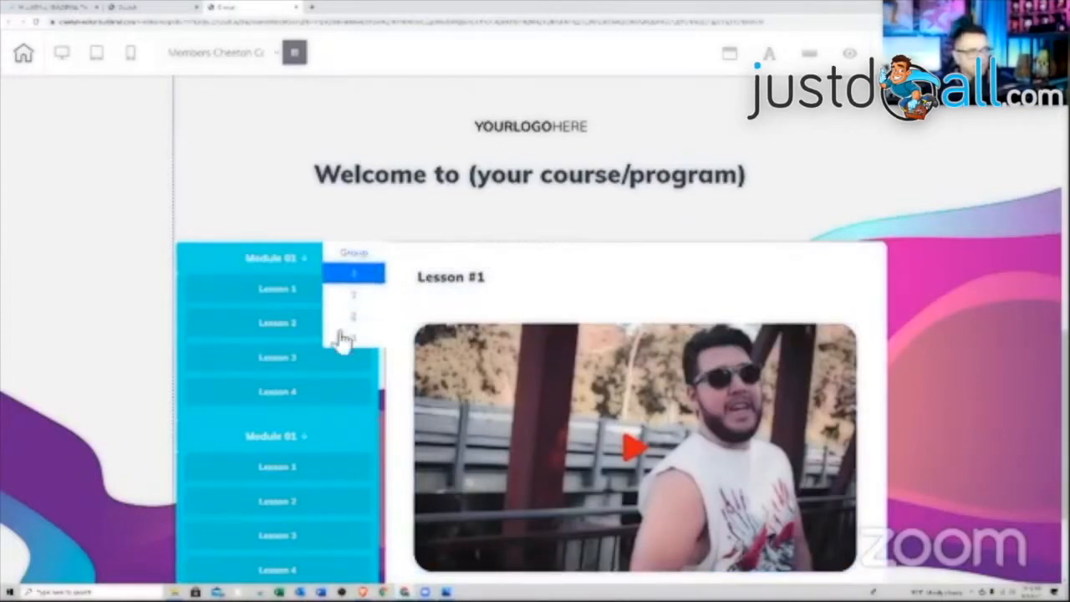
pyautogui.press('Delete')
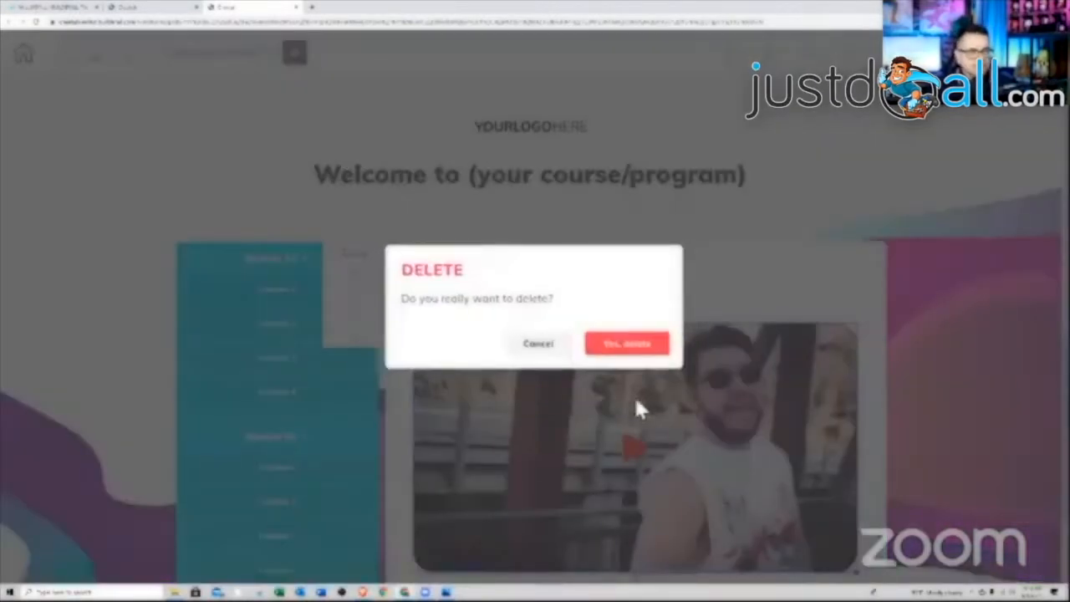
pyautogui.click(652, 348)
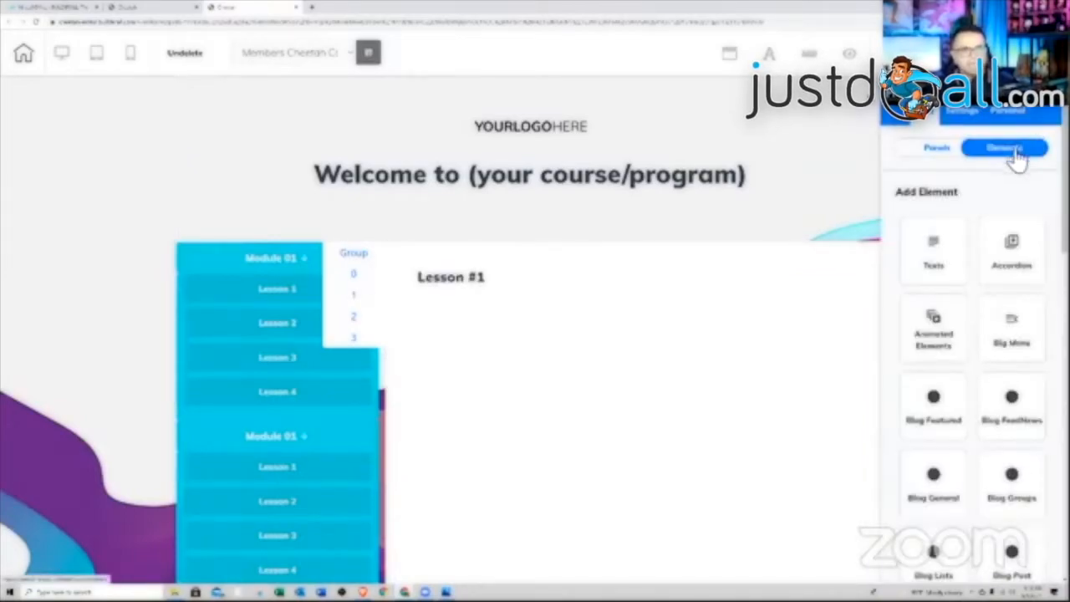
# - Add a horizontal Image element into the Lesson #1 panel
pyautogui.scroll(-5, 1023, 376)
pyautogui.scroll(-3, 1024, 380)
pyautogui.click(1014, 342)
pyautogui.moveTo(999, 375); pyautogui.dragTo(567, 382)
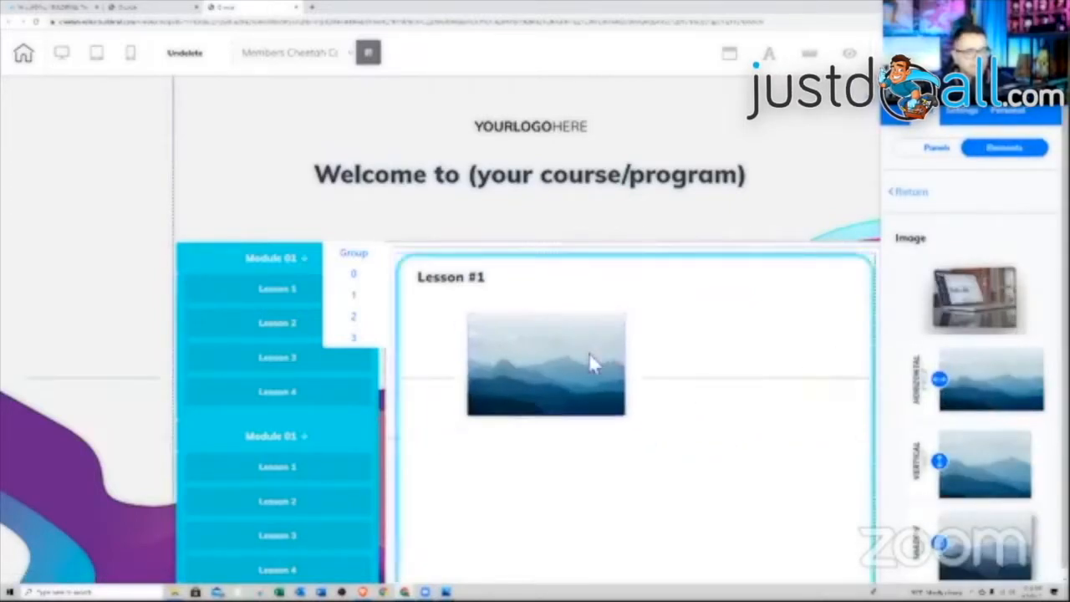
pyautogui.click(577, 353)
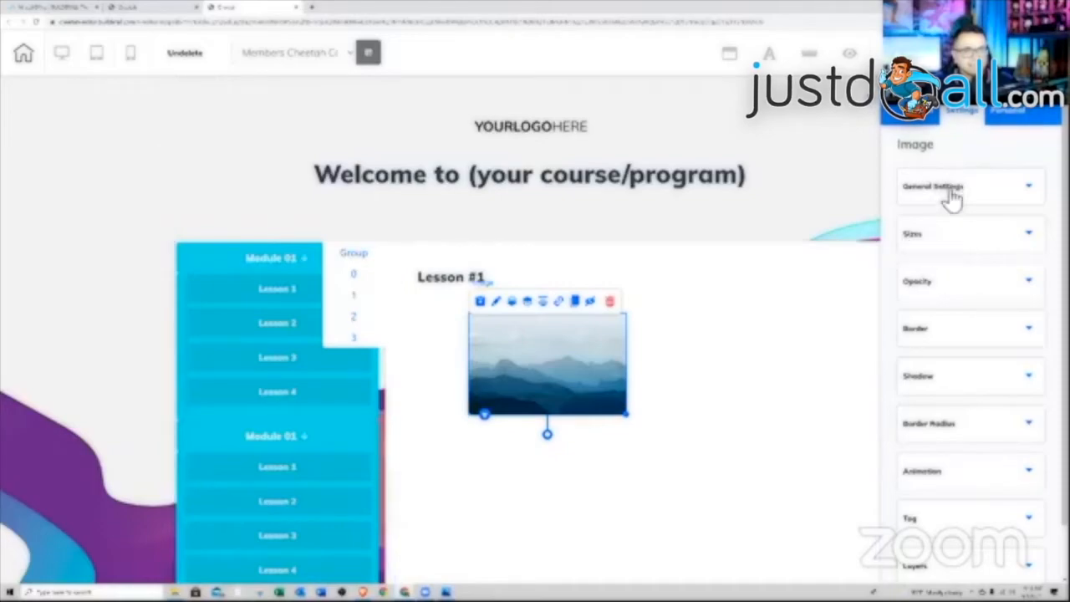
# - Swap the picture for the second YouTube thumbnail and enlarge it to fill the lesson area
pyautogui.click(949, 189)
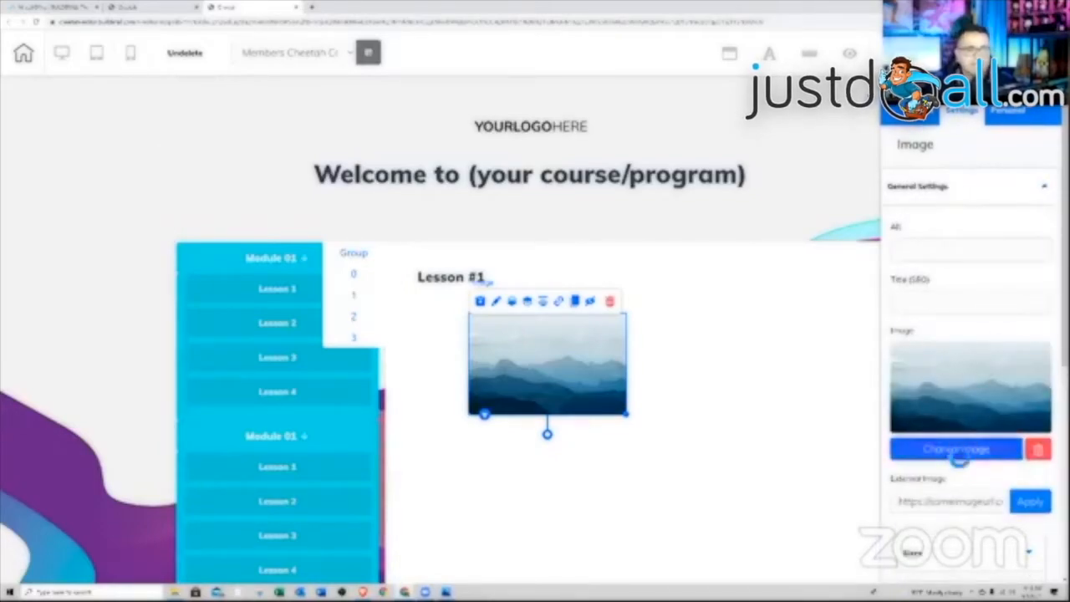
pyautogui.click(961, 449)
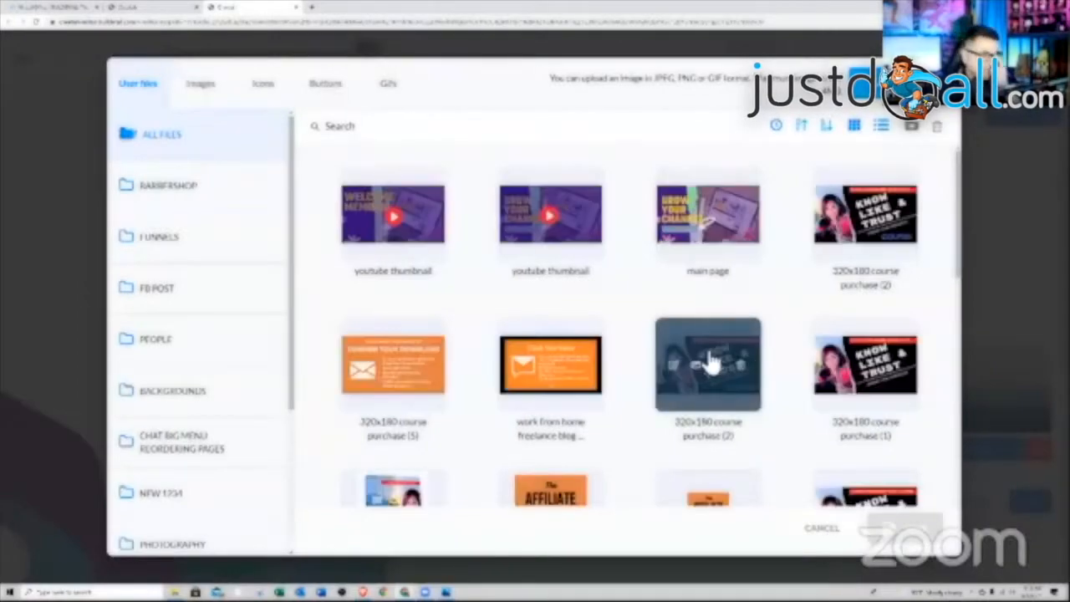
pyautogui.click(585, 213)
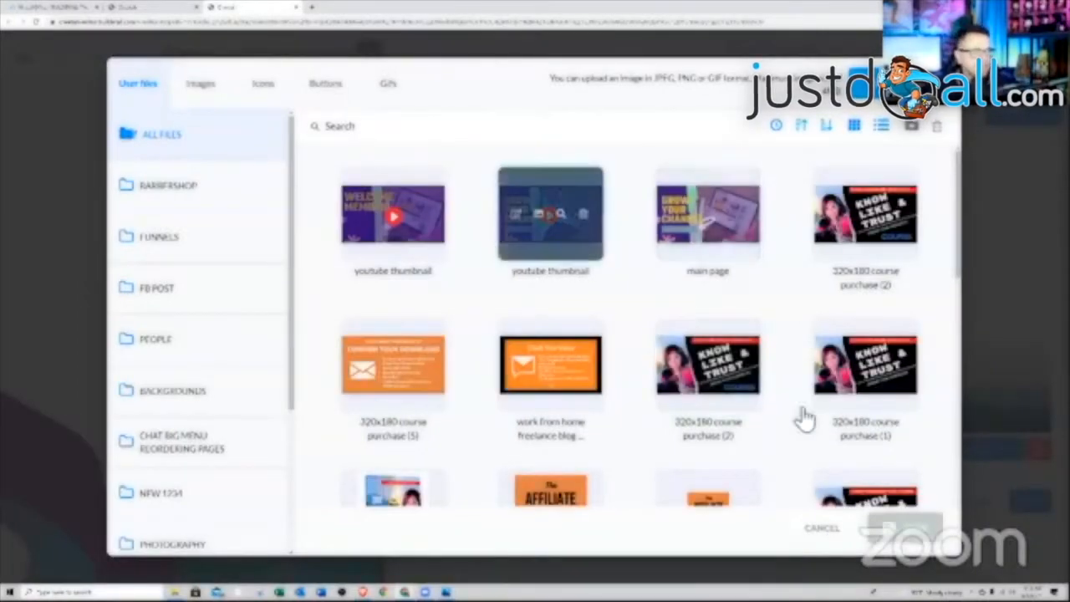
pyautogui.click(899, 526)
pyautogui.moveTo(635, 412); pyautogui.dragTo(842, 472)
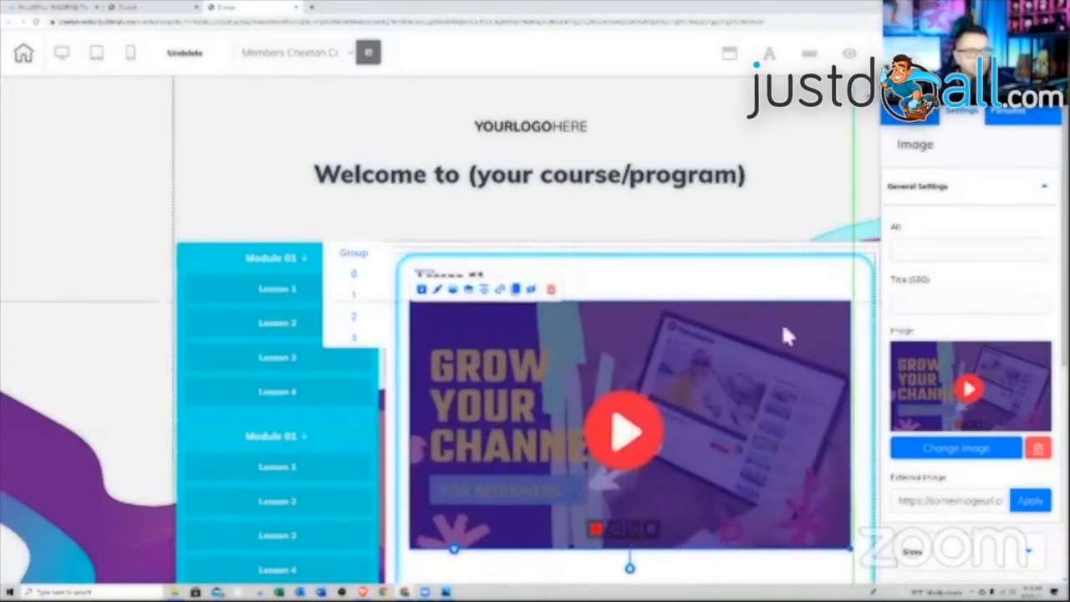
pyautogui.click(795, 137)
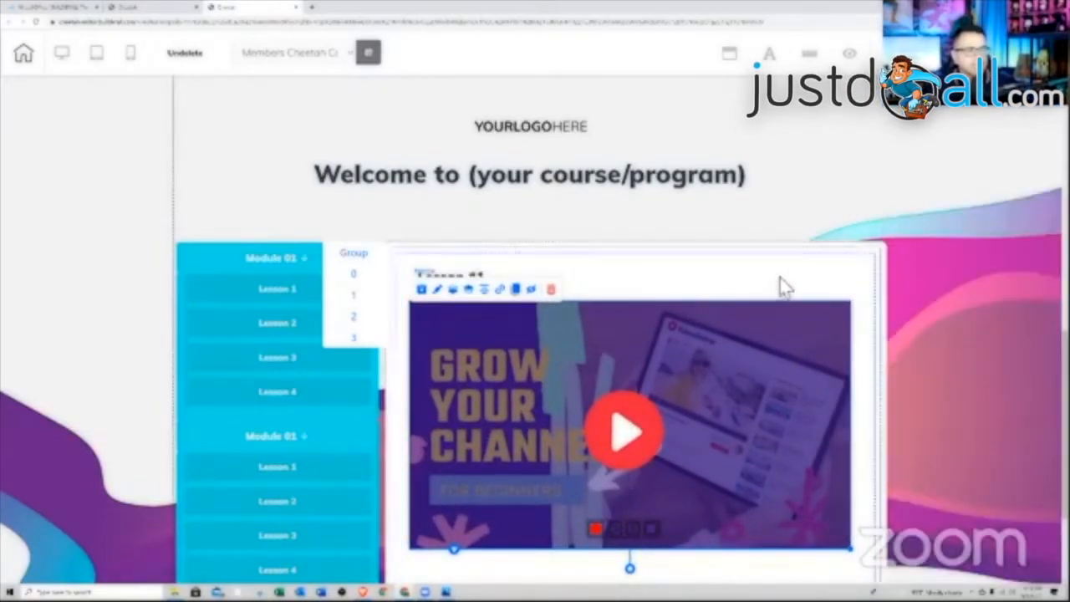
pyautogui.scroll(-1, 790, 283)
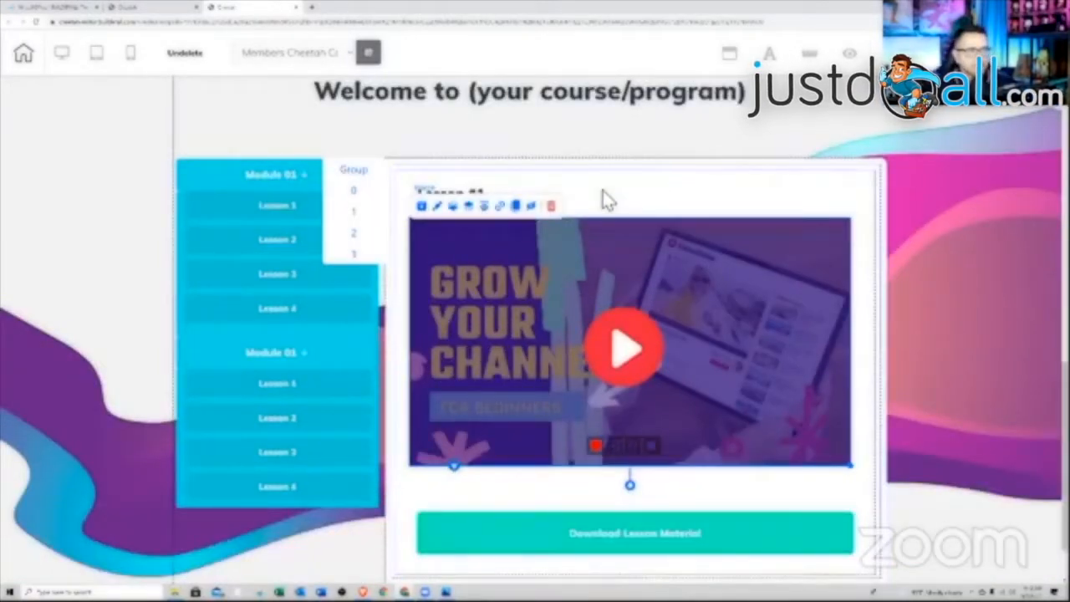
pyautogui.scroll(-1, 685, 381)
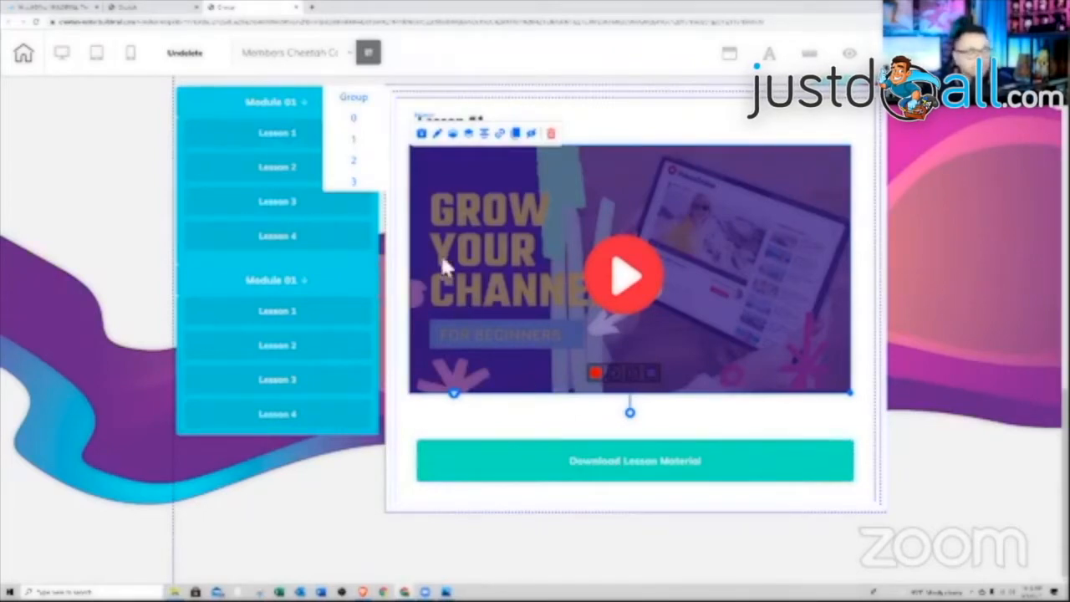
# - Set the Download Lesson Material button to download the 1498x1900 ebook mockup PDF
pyautogui.click(582, 448)
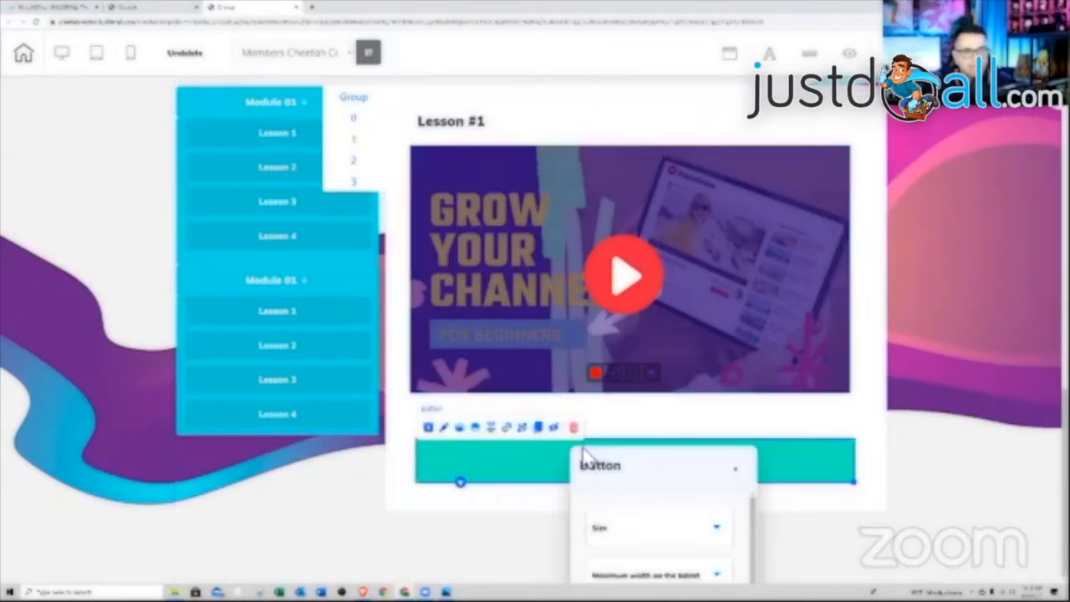
pyautogui.click(506, 429)
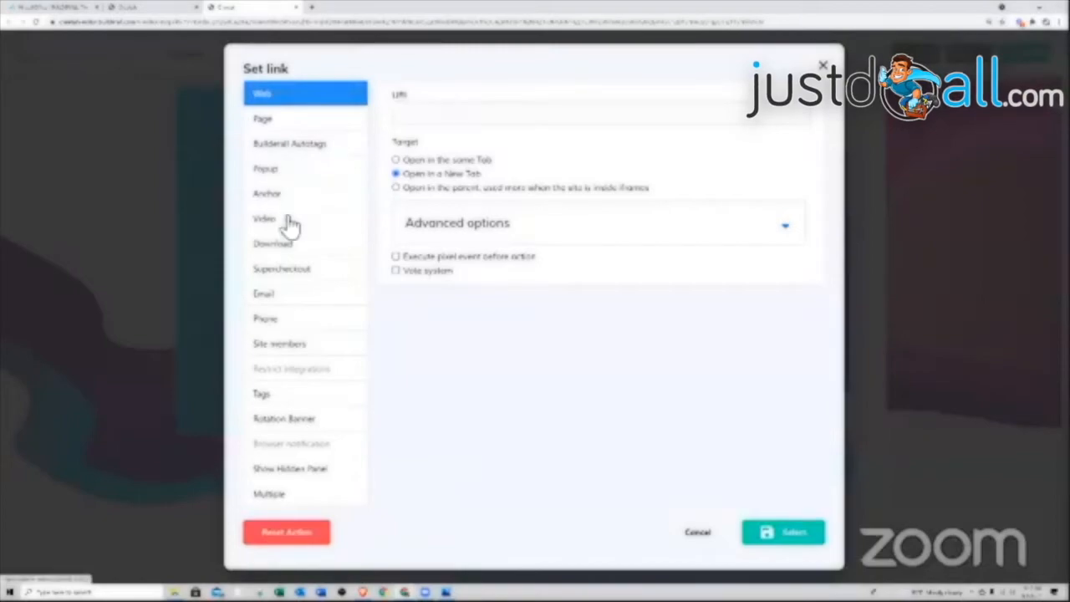
pyautogui.click(289, 248)
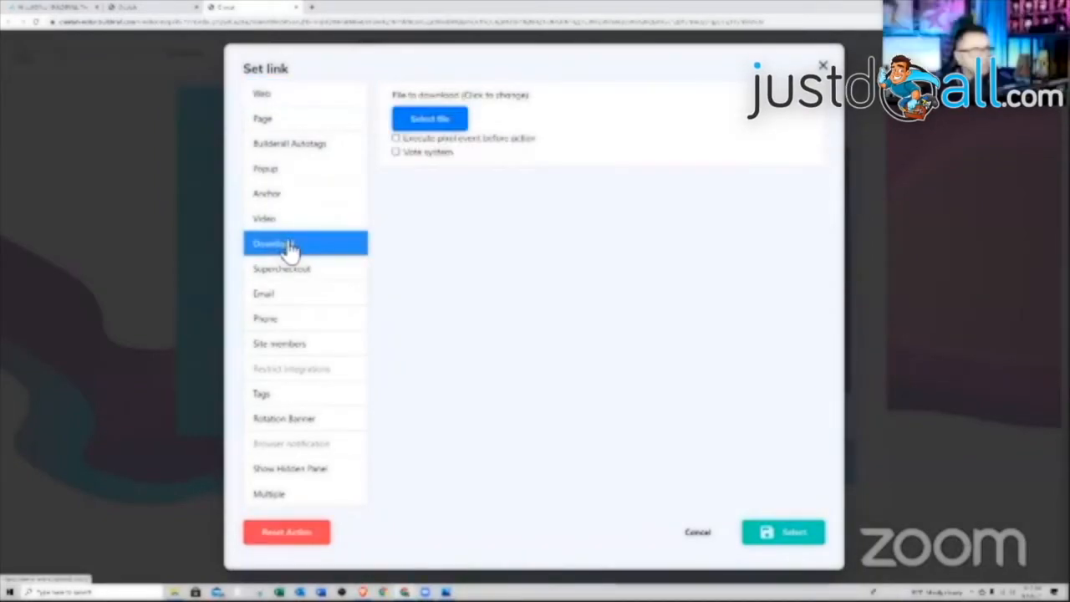
pyautogui.click(425, 125)
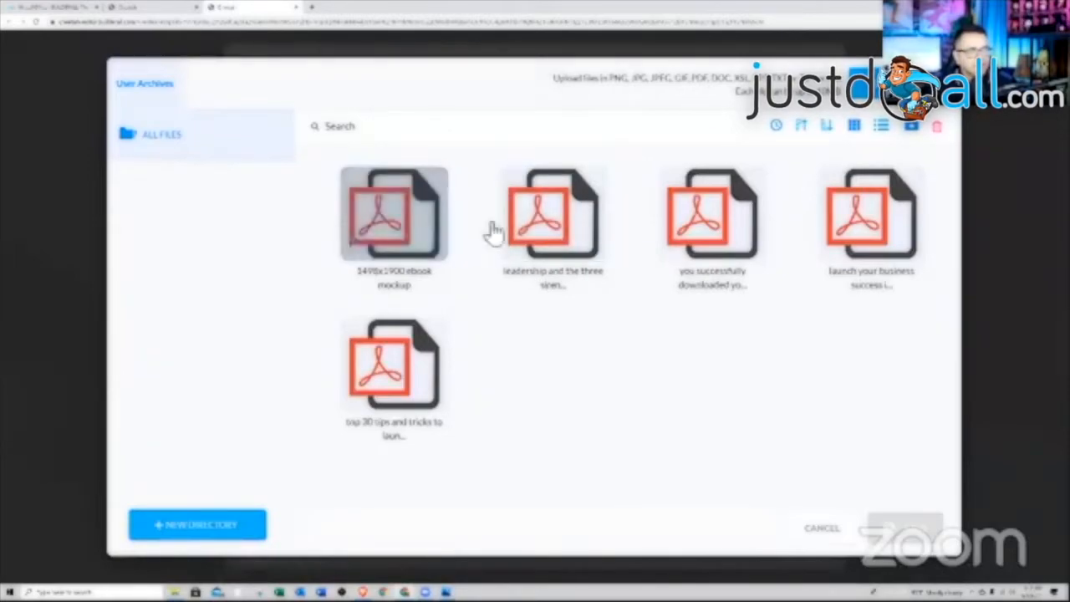
pyautogui.click(390, 234)
pyautogui.click(907, 531)
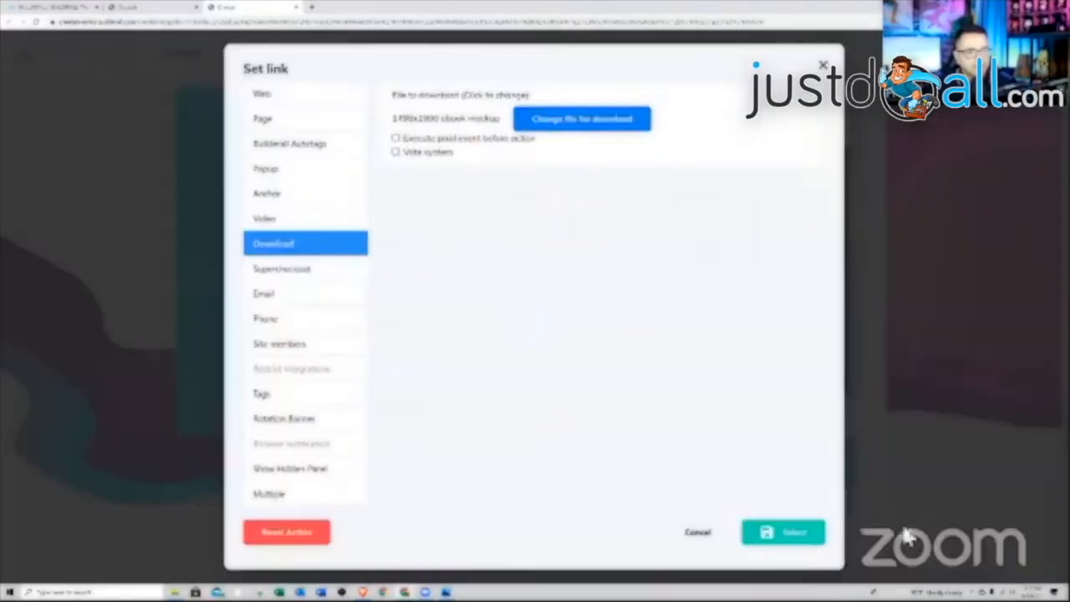
pyautogui.click(815, 541)
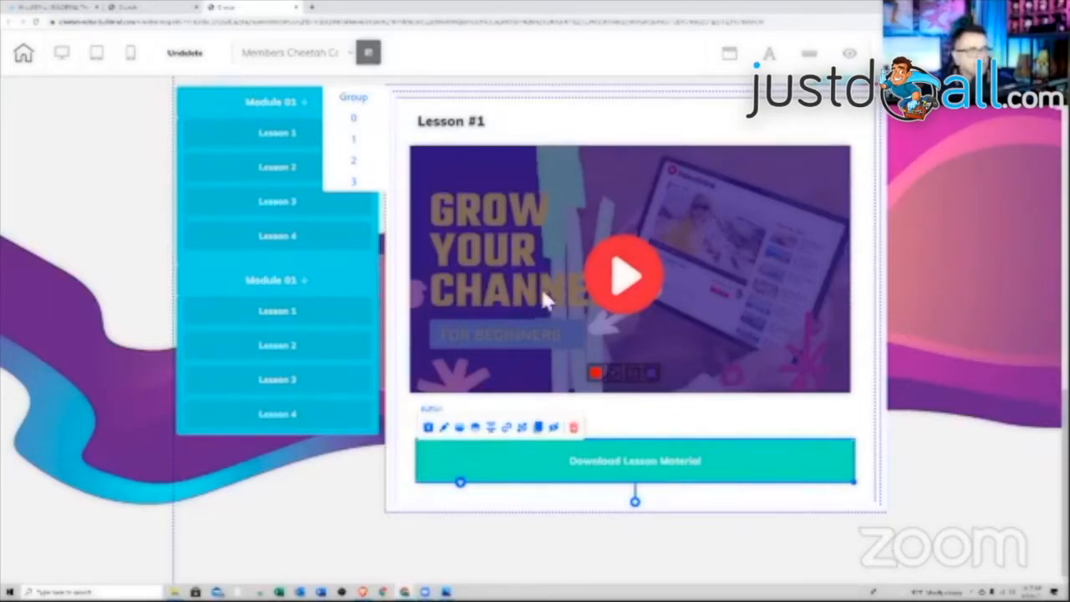
# - Link the Lesson 1 button to rotation banner Page 1
pyautogui.click(276, 140)
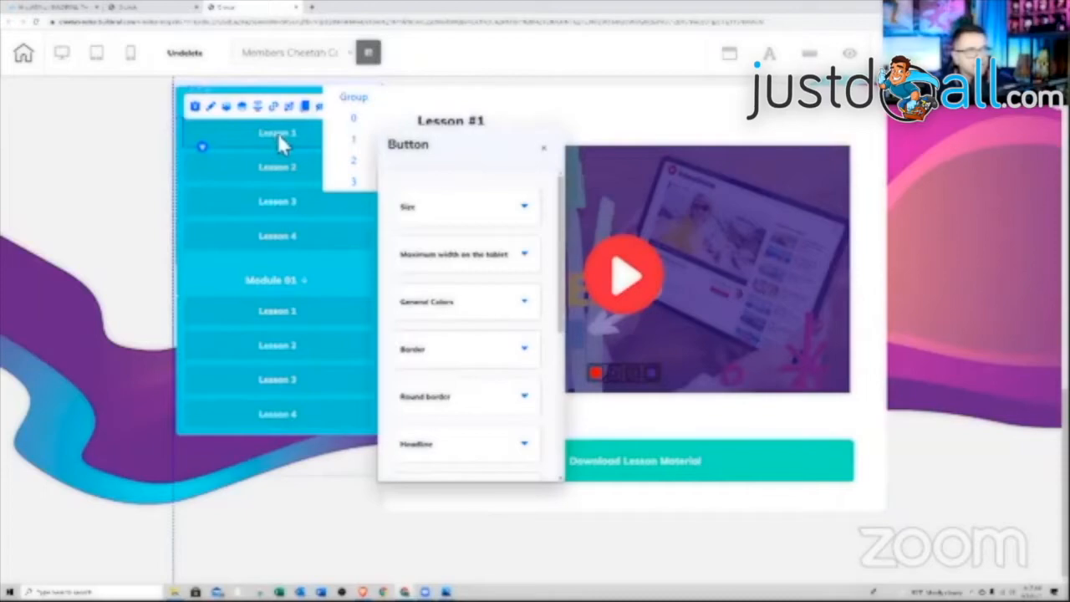
pyautogui.click(275, 107)
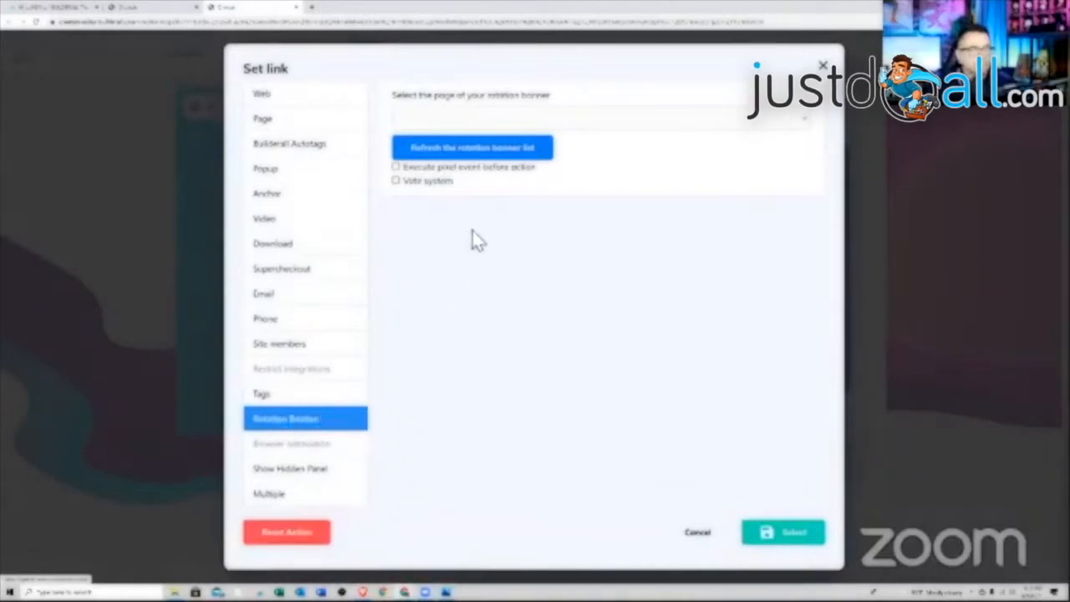
pyautogui.click(760, 120)
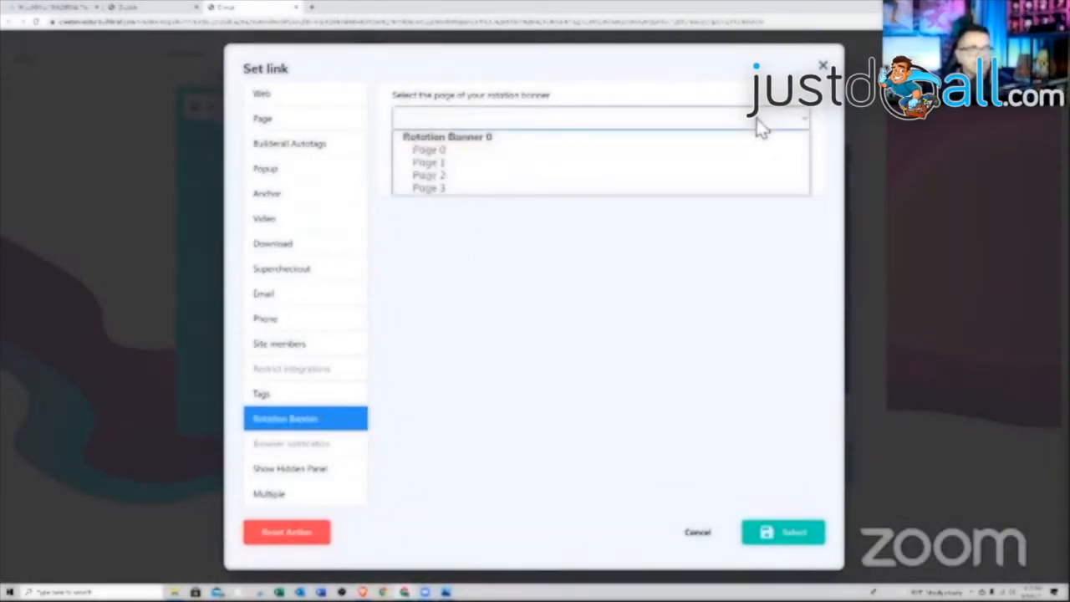
pyautogui.click(452, 164)
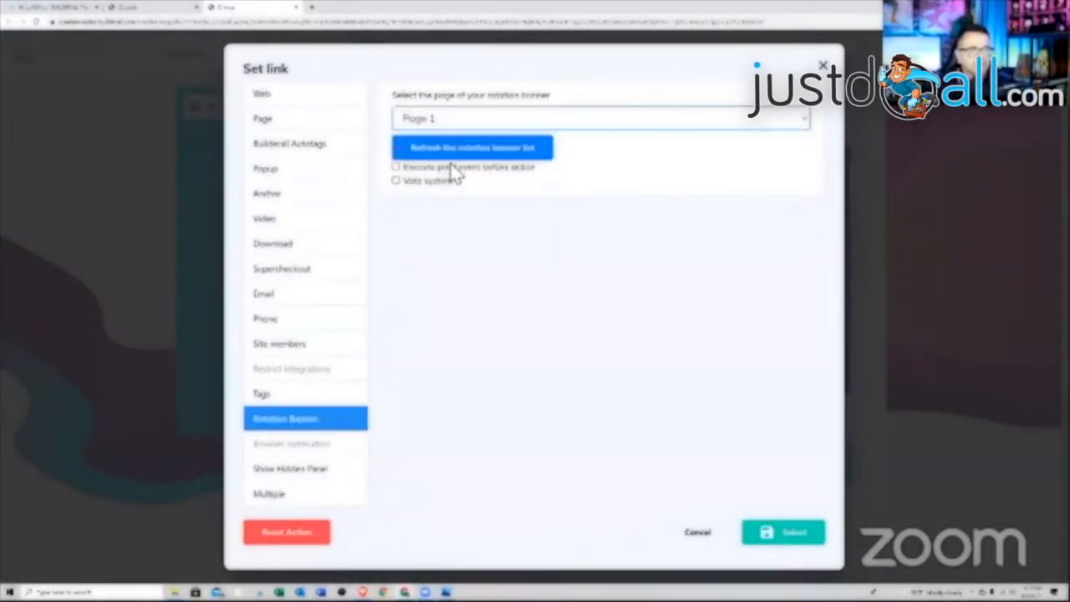
pyautogui.click(767, 532)
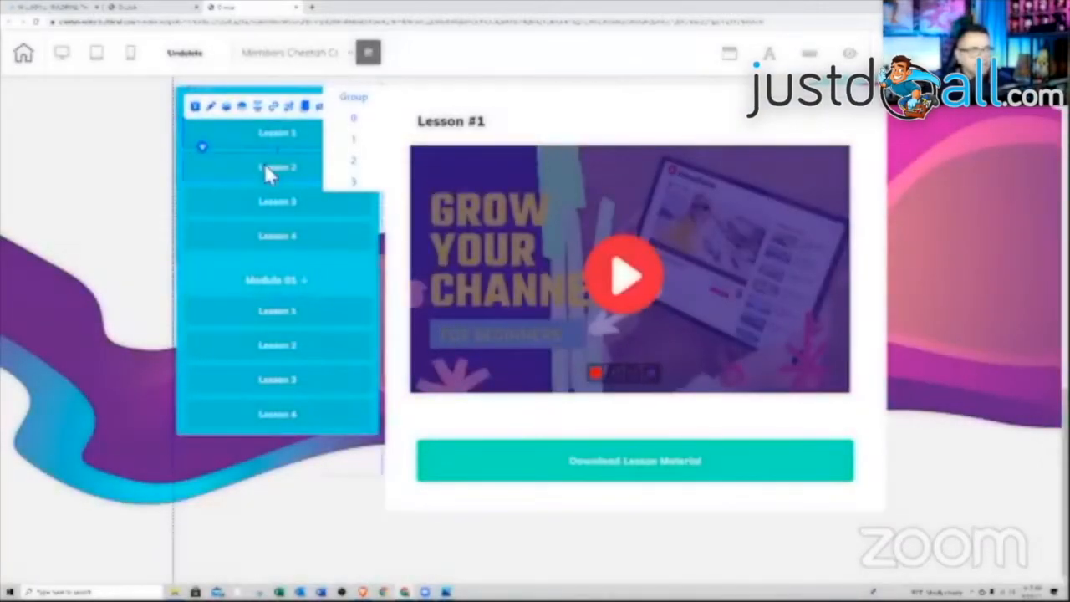
# - Link the Lesson 2 button to rotation banner Page 2
pyautogui.click(264, 163)
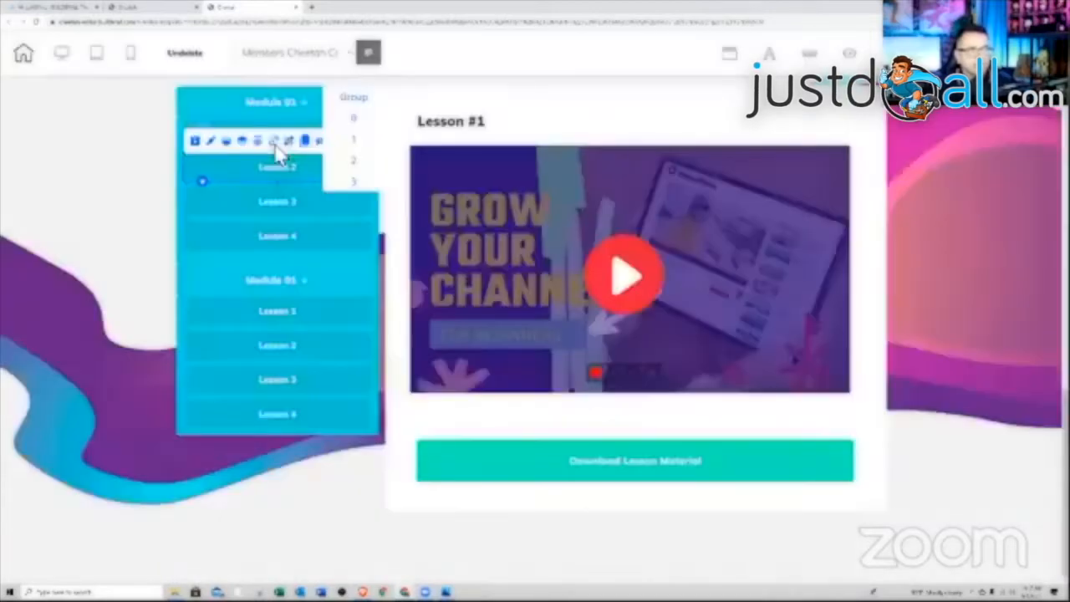
pyautogui.click(277, 142)
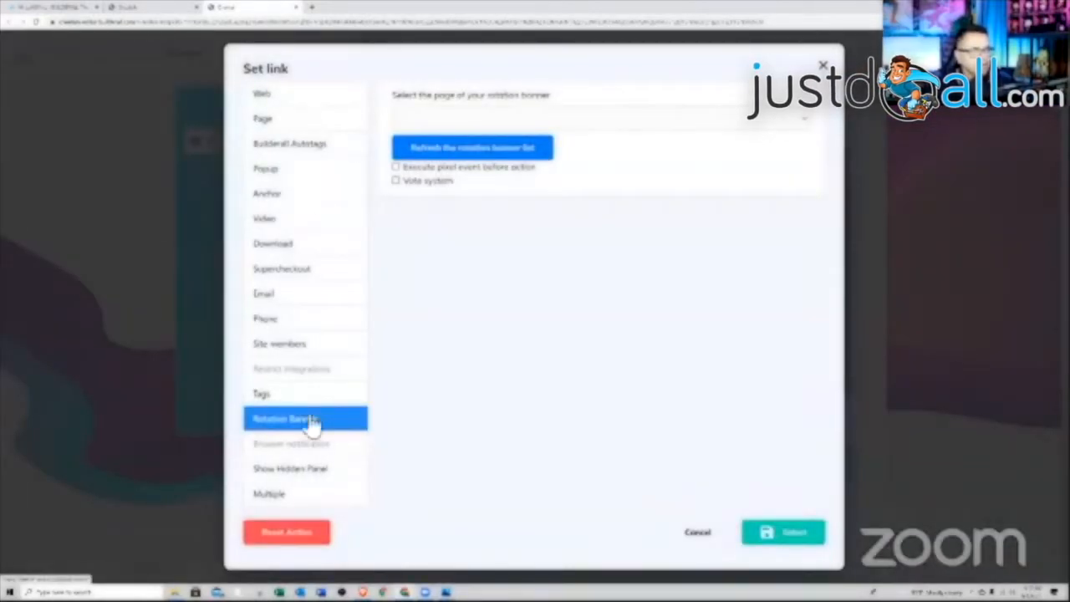
pyautogui.click(505, 125)
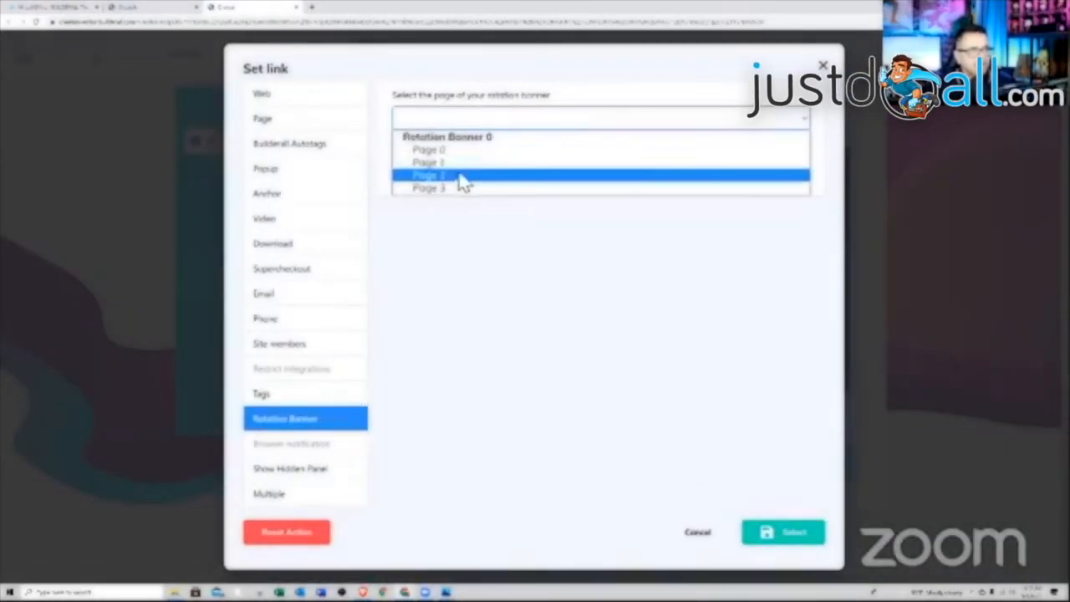
pyautogui.click(461, 177)
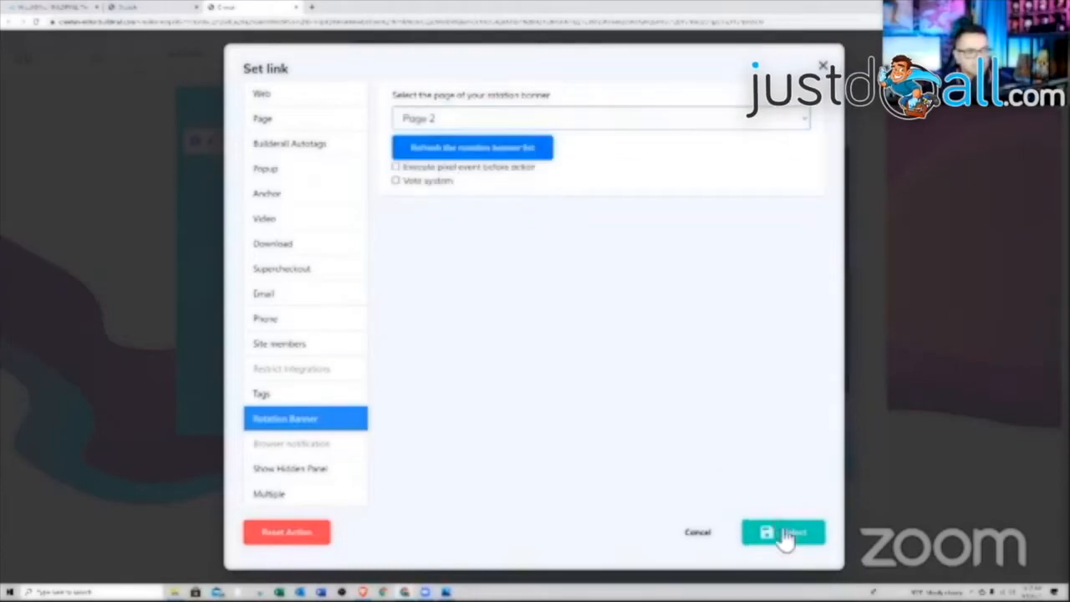
pyautogui.click(784, 533)
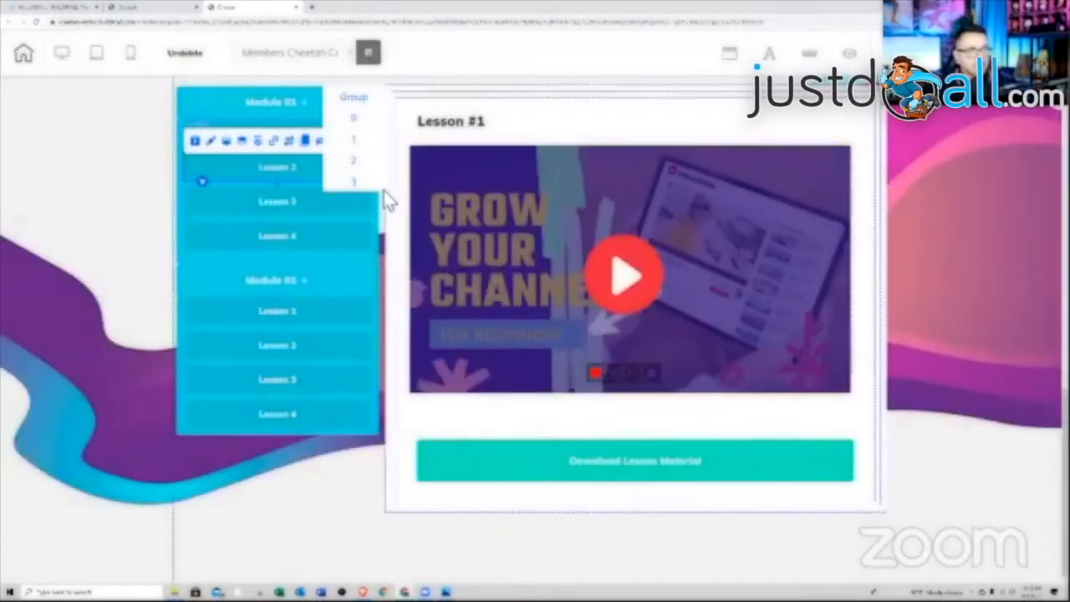
# - Add an empty page 4 to the lesson rotation banner, then switch back to its page 1
pyautogui.click(358, 189)
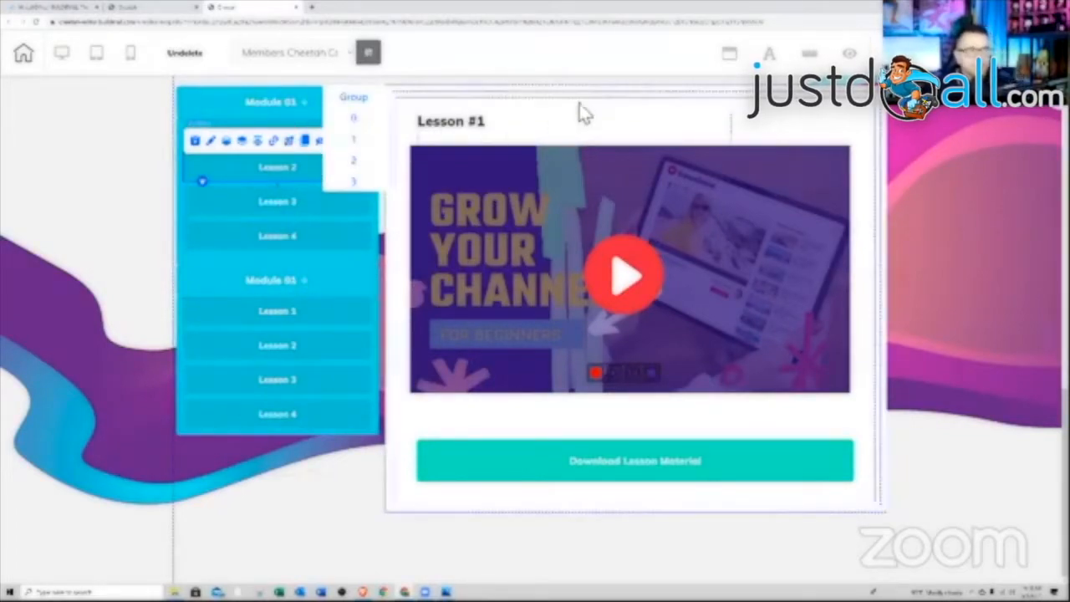
pyautogui.click(604, 98)
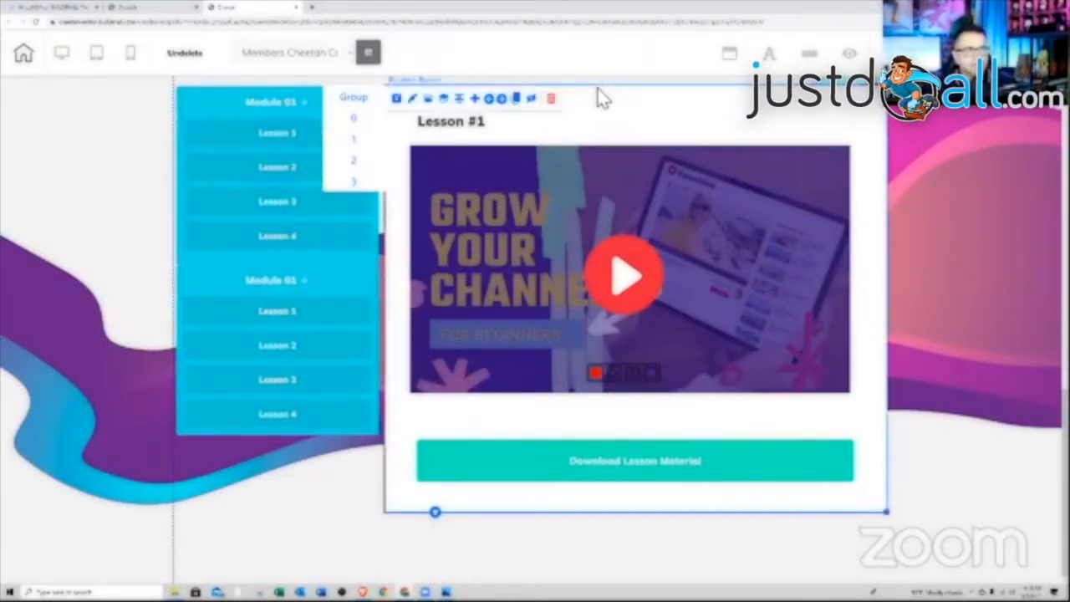
pyautogui.click(484, 99)
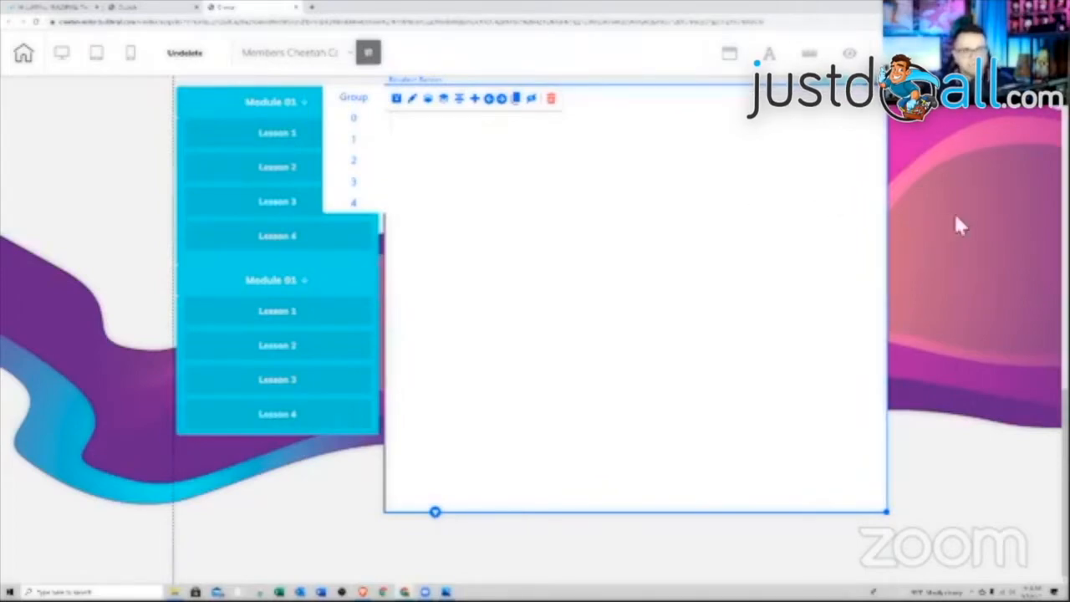
pyautogui.click(291, 130)
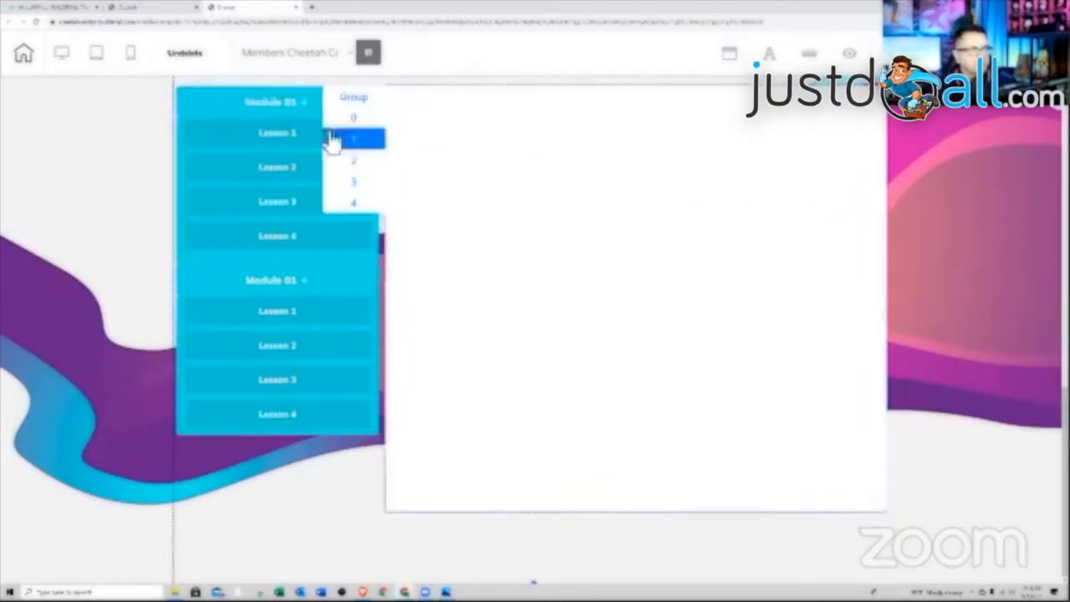
pyautogui.click(360, 139)
# - Publish the site and view the live Grow Your Channel Guide page in a new tab
pyautogui.scroll(3, 922, 297)
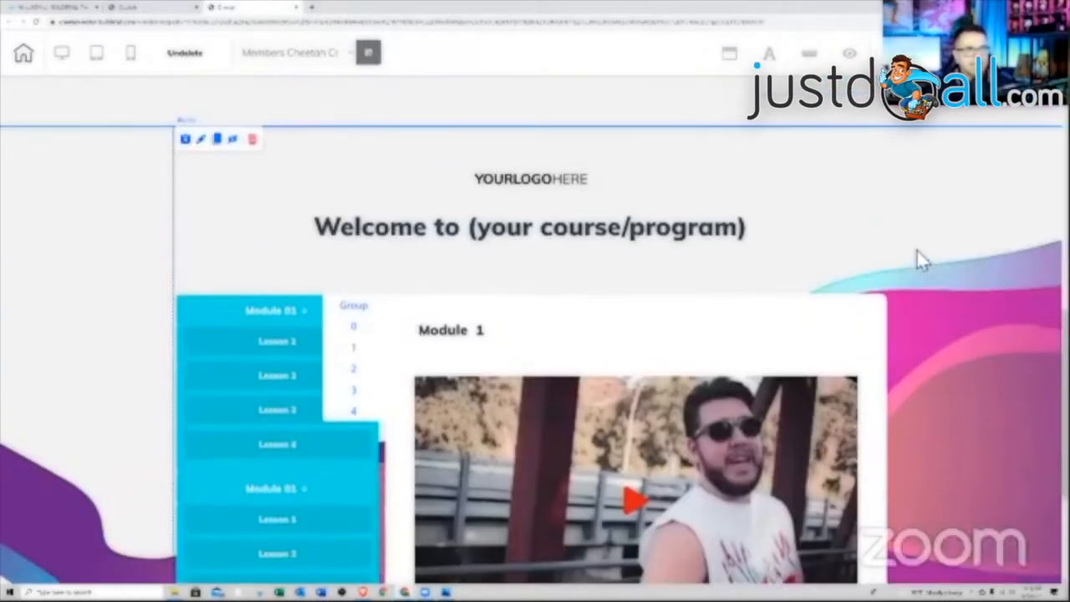
pyautogui.scroll(1, 923, 248)
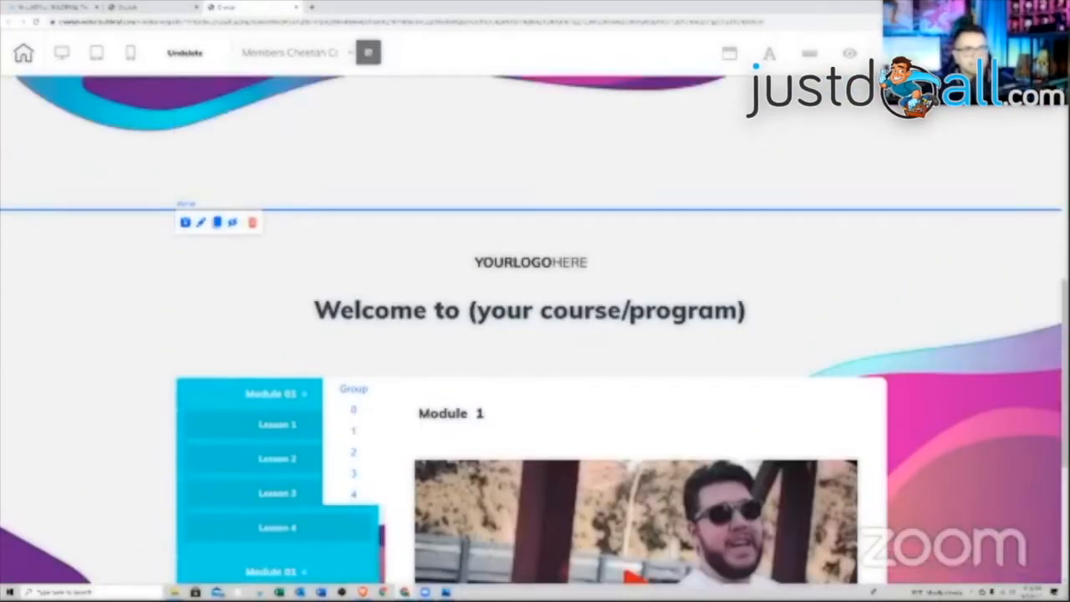
pyautogui.click(849, 53)
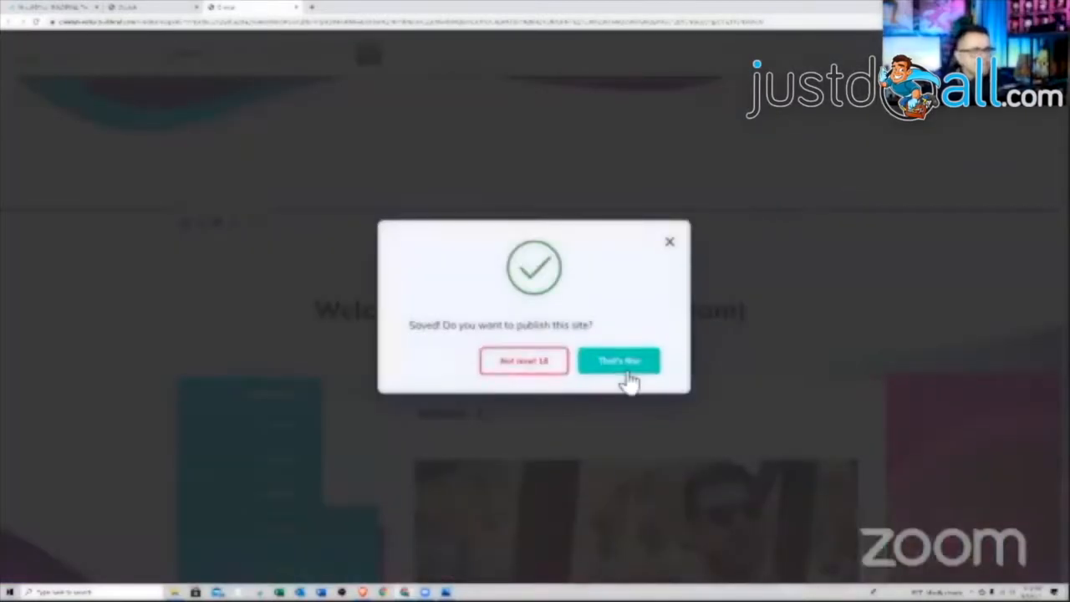
pyautogui.click(634, 373)
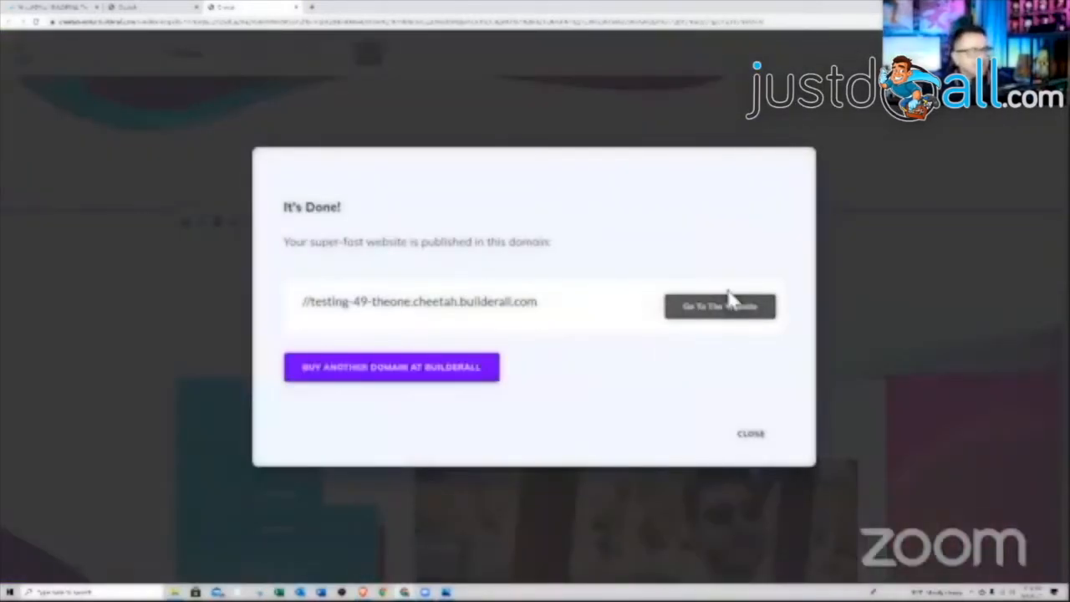
pyautogui.click(711, 311)
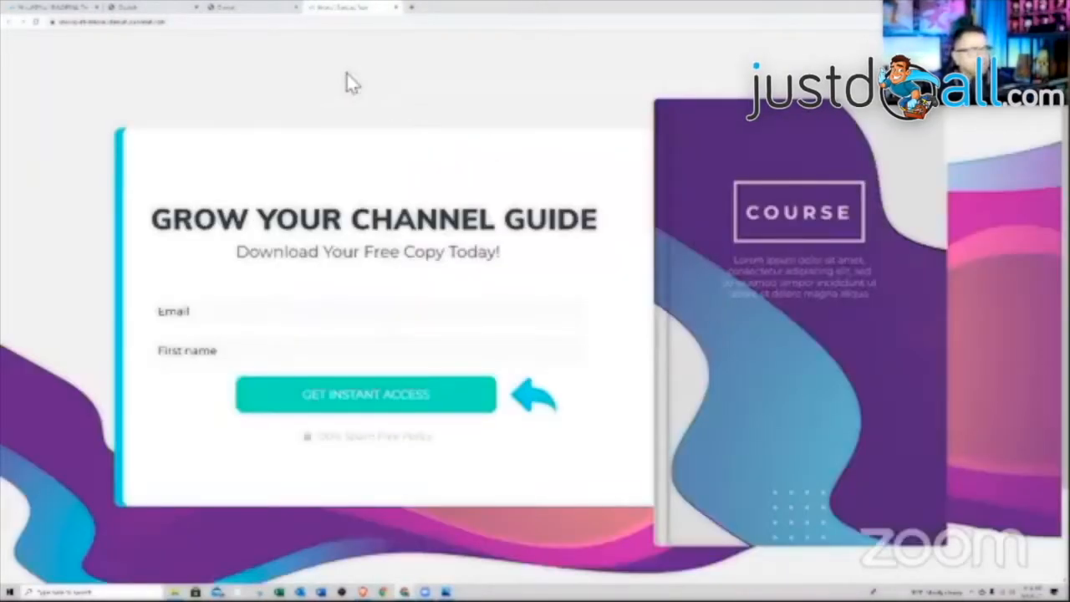
# - Preview the live Members Cheetah Course page's sign-in screen, then reopen that page in the editor
pyautogui.click(395, 7)
pyautogui.click(162, 8)
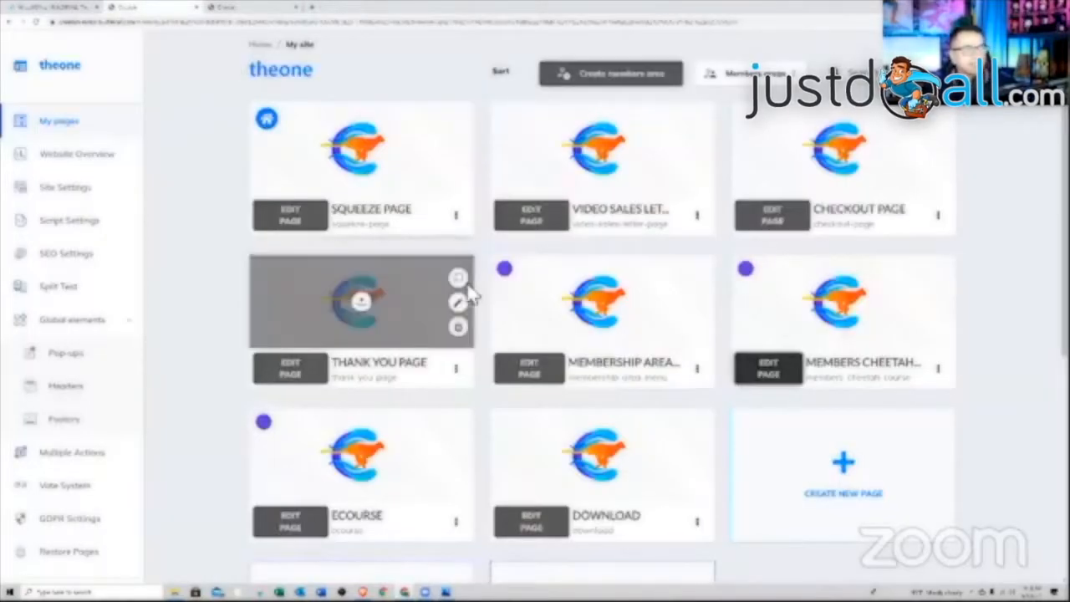
pyautogui.moveTo(686, 333)
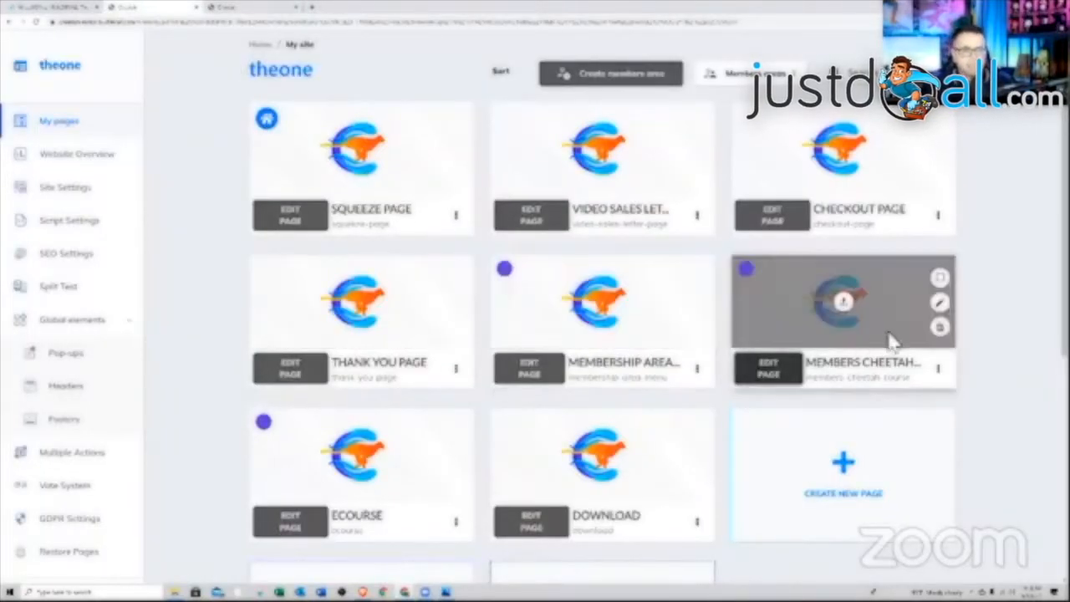
pyautogui.click(938, 369)
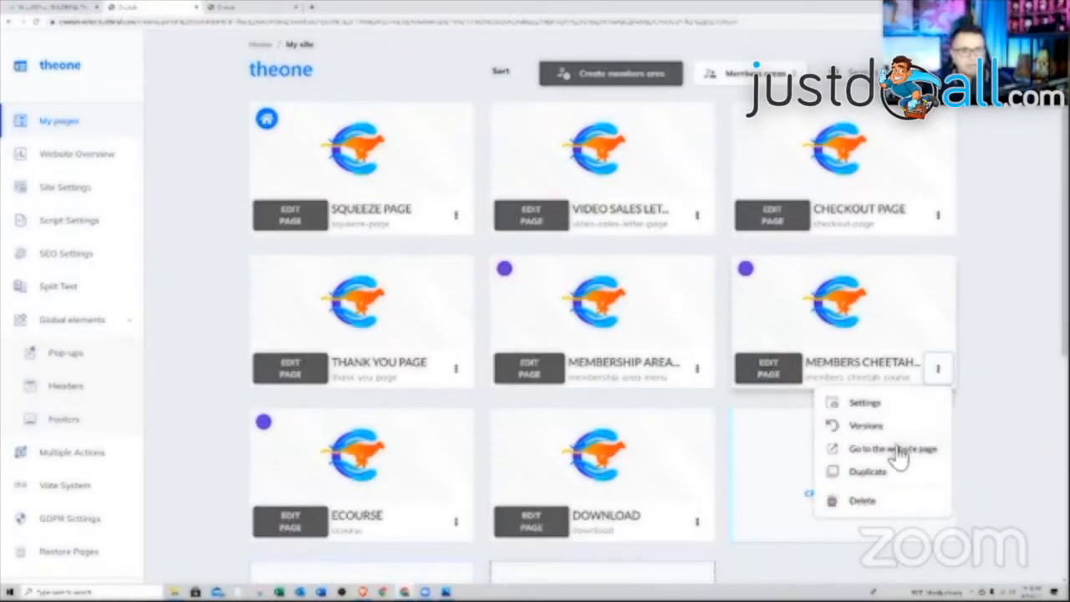
pyautogui.click(896, 449)
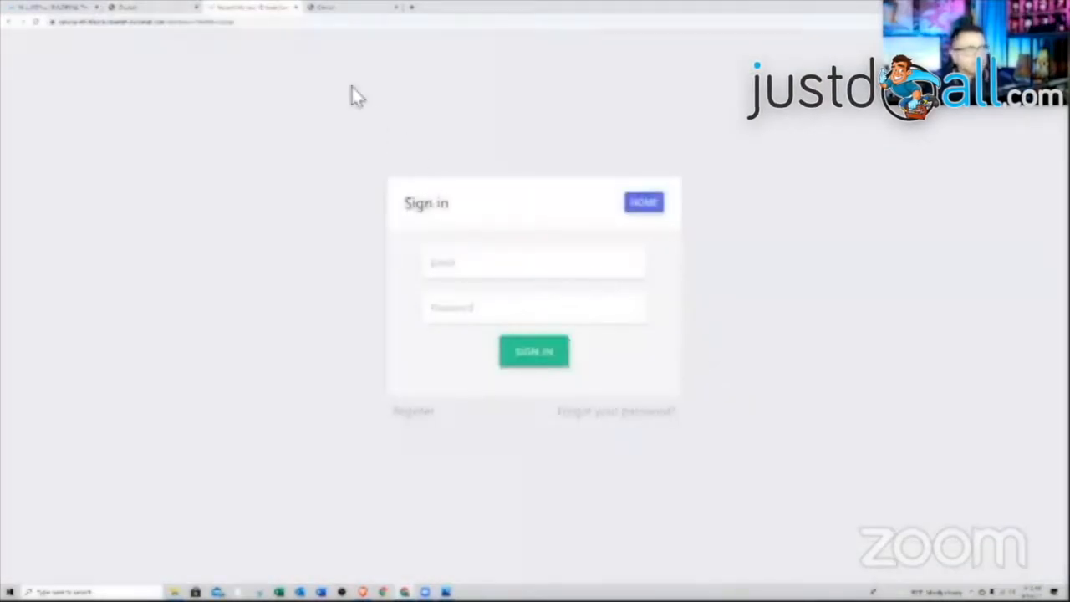
pyautogui.click(295, 8)
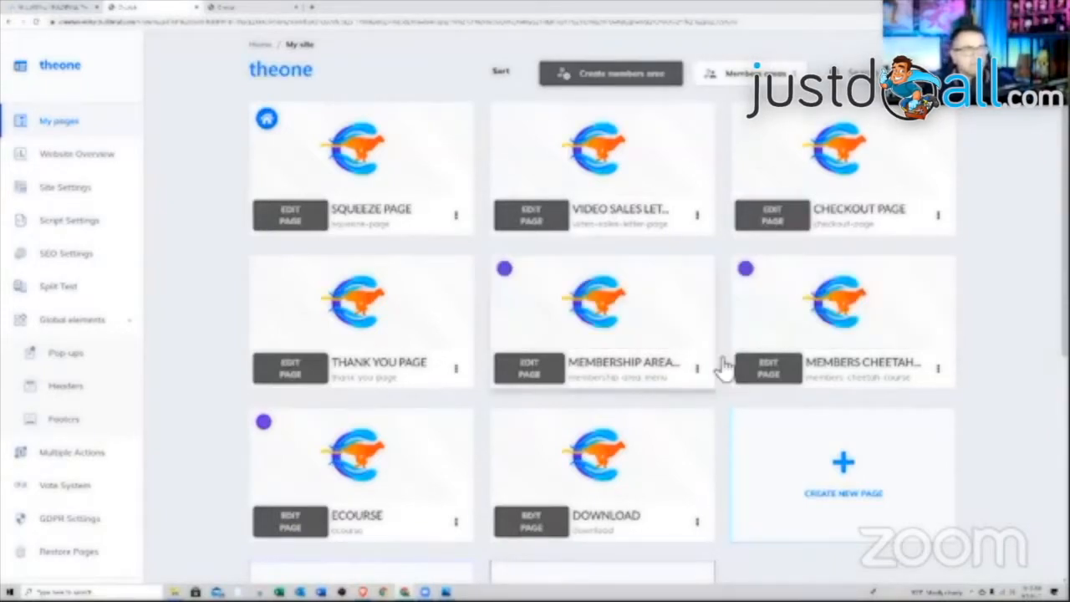
pyautogui.click(763, 373)
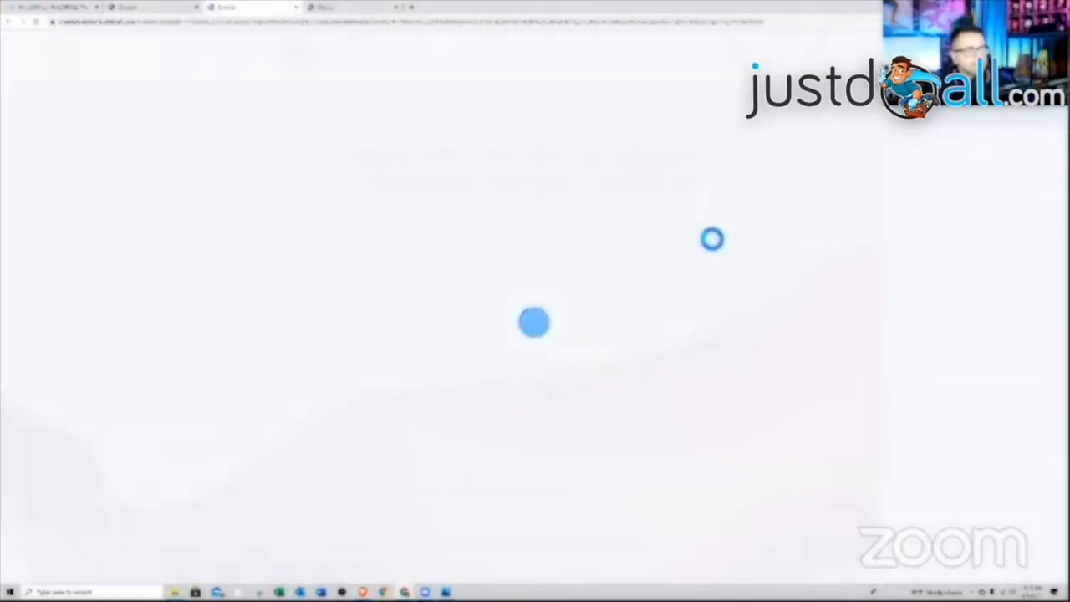
# - Back out of deleting the top welcome section and select the Cheetah welcome heading
pyautogui.scroll(-6, 679, 292)
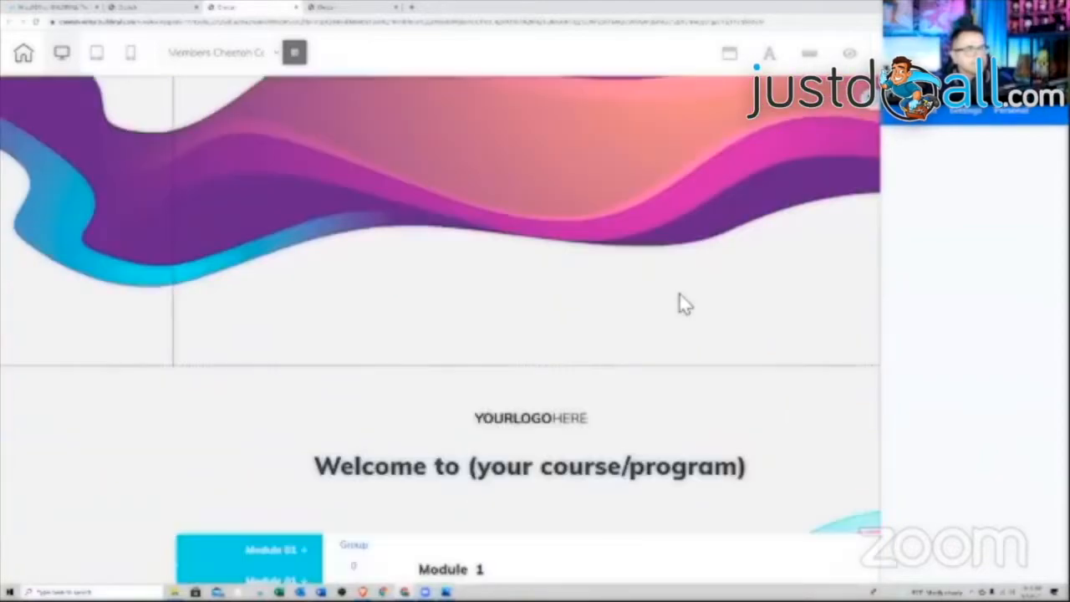
pyautogui.scroll(5, 678, 292)
pyautogui.scroll(1, 679, 299)
pyautogui.click(237, 119)
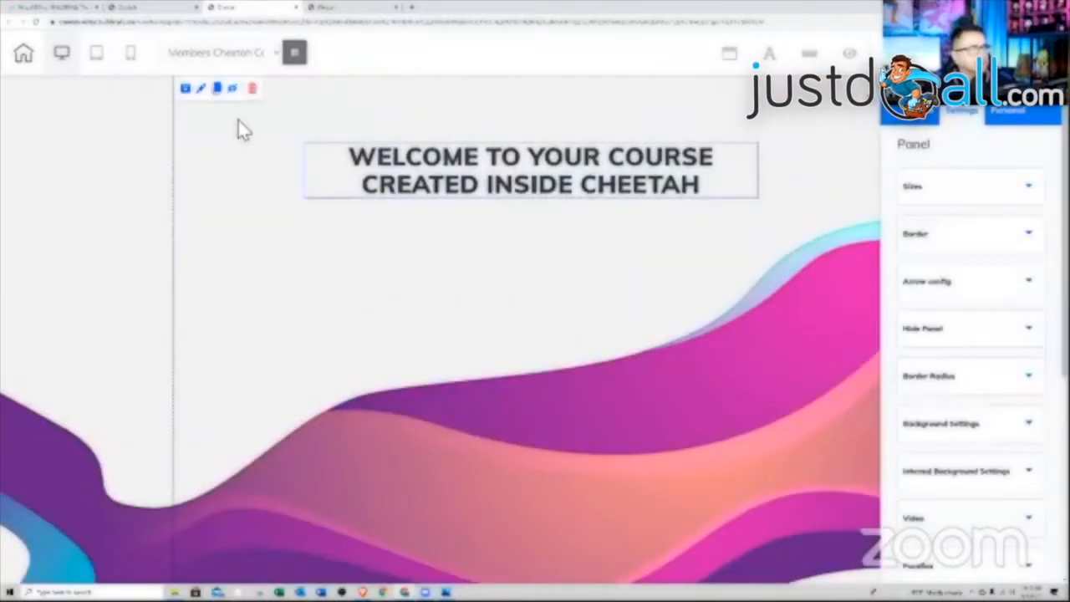
pyautogui.click(255, 90)
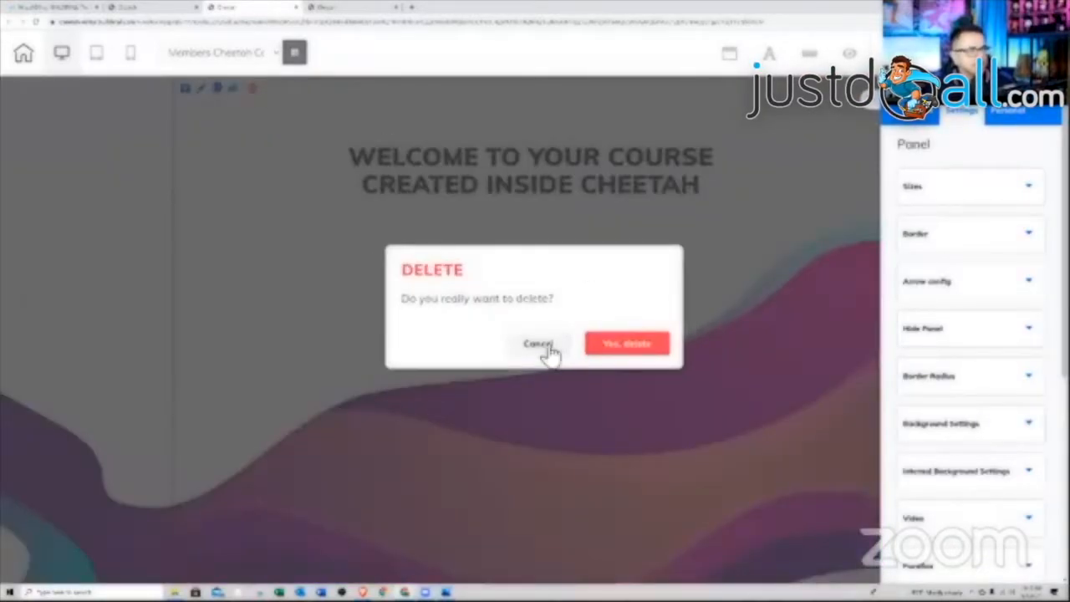
pyautogui.click(549, 352)
pyautogui.click(540, 191)
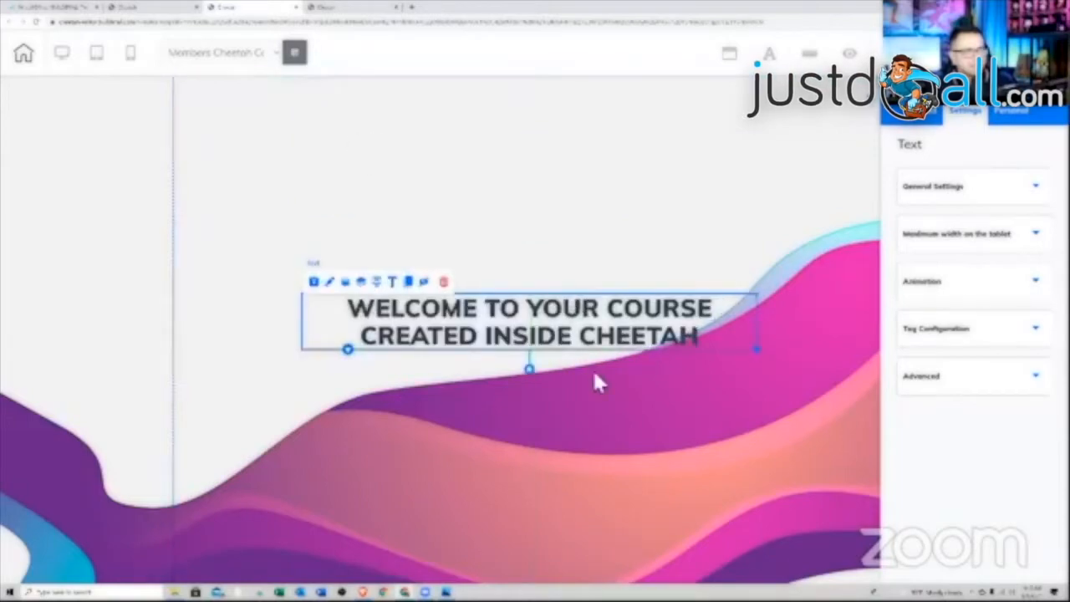
# - Delete the 'Welcome to (your course/program)' heading and the YOURLOGOHERE logo
pyautogui.scroll(-5, 592, 368)
pyautogui.click(520, 552)
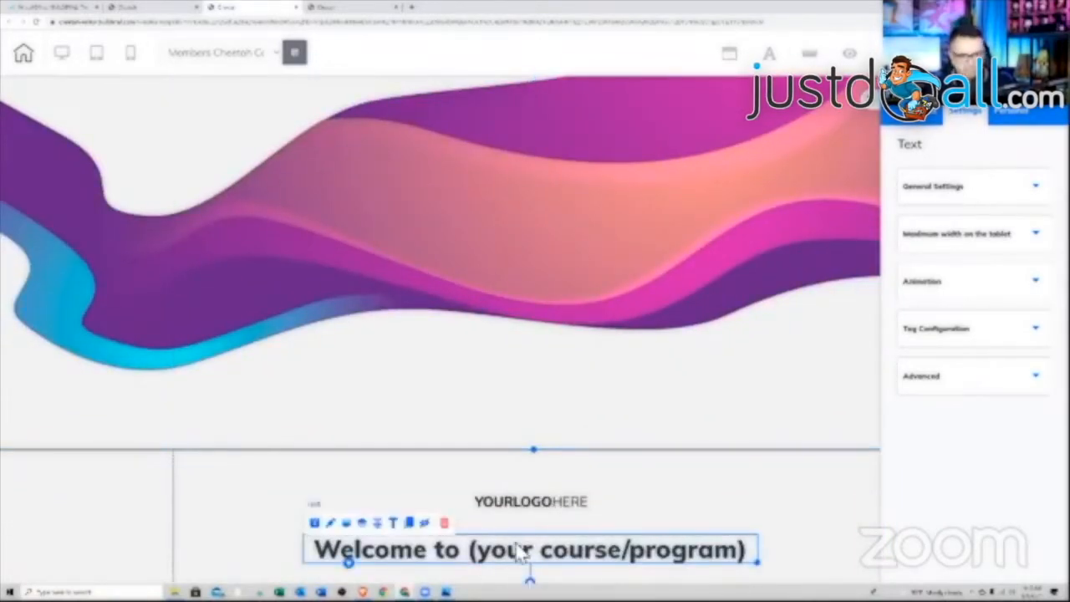
pyautogui.press('Delete')
pyautogui.click(626, 343)
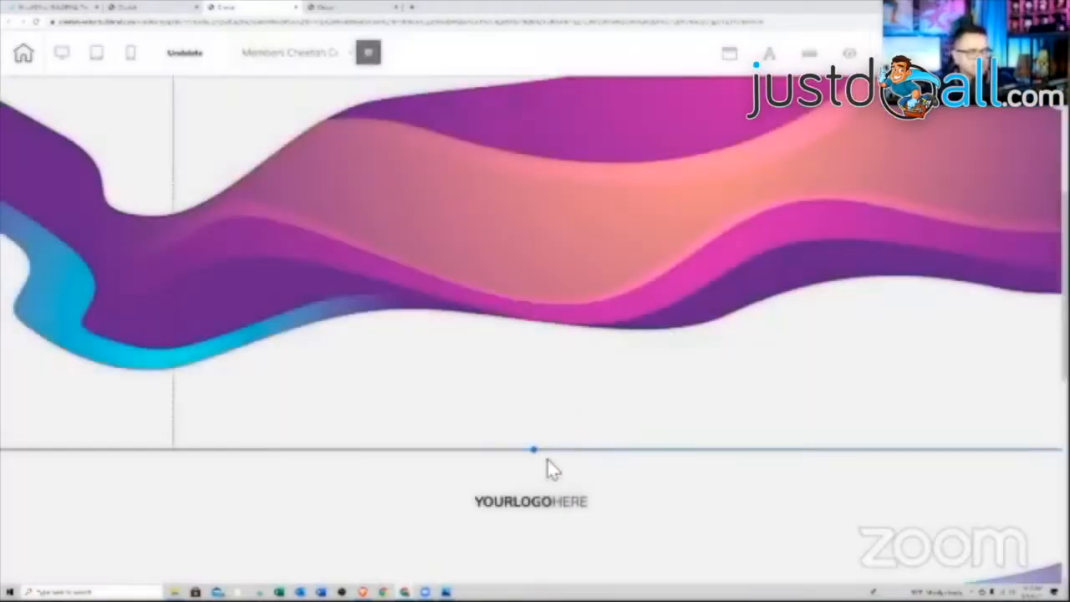
pyautogui.click(535, 500)
pyautogui.press('Delete')
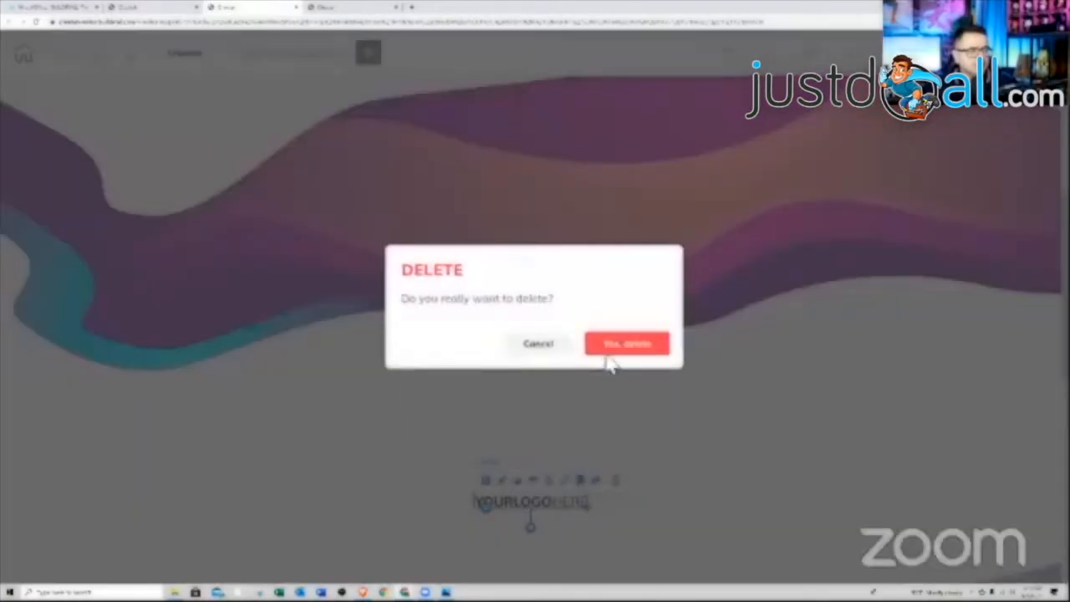
pyautogui.click(609, 352)
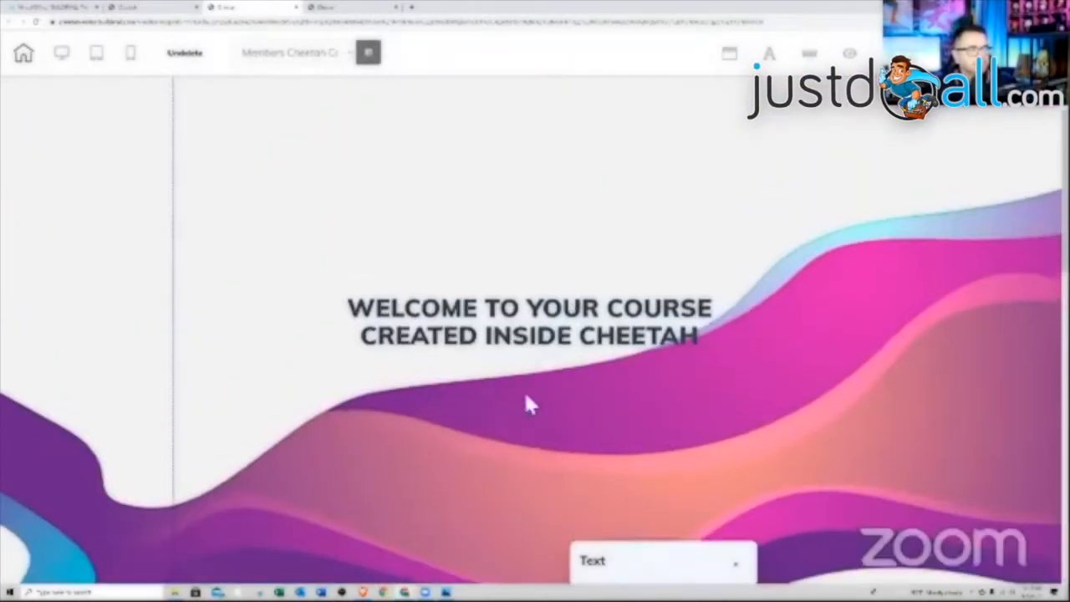
# - Drag the Cheetah welcome heading down into the lower section, keeping the top section
pyautogui.moveTo(525, 339); pyautogui.dragTo(513, 537)
pyautogui.scroll(-4, 530, 410)
pyautogui.moveTo(525, 189); pyautogui.dragTo(543, 527)
pyautogui.scroll(3, 520, 465)
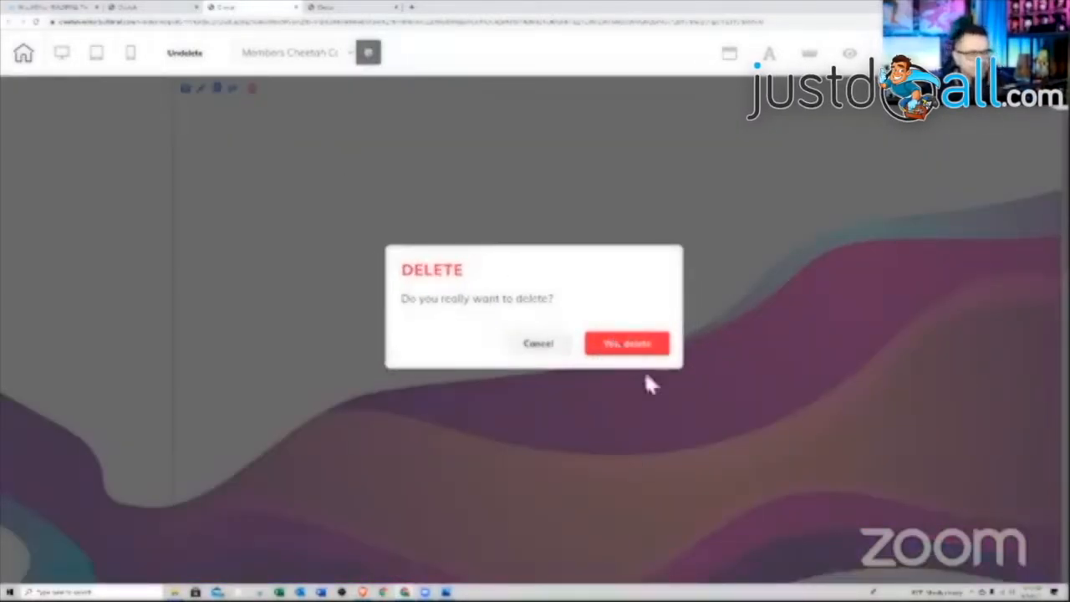
pyautogui.click(623, 344)
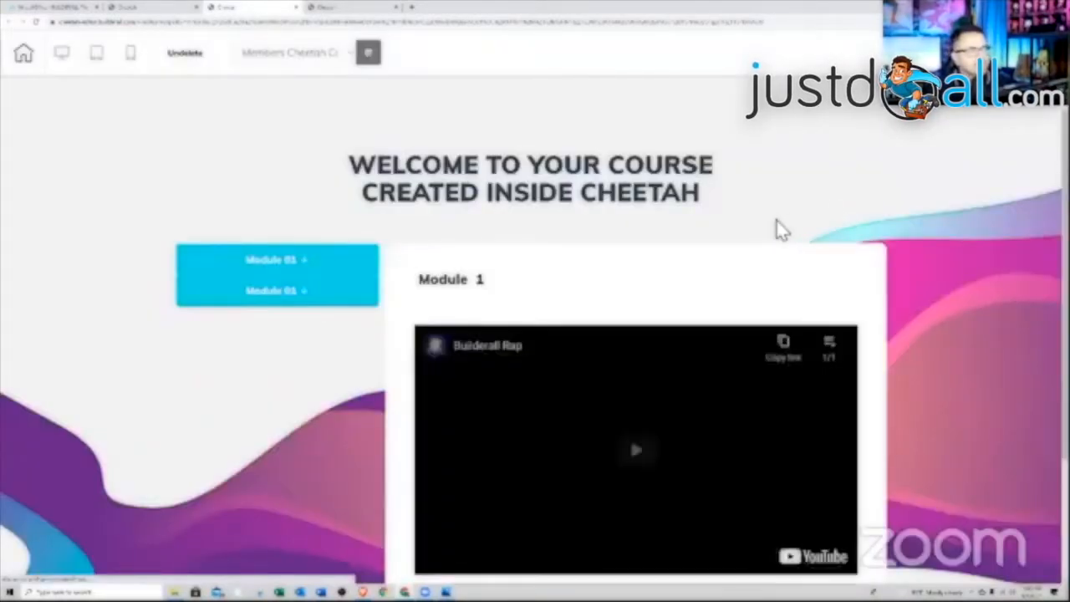
# - Preview Module 01's lessons, collapse it again, and reload the editor
pyautogui.scroll(-1, 807, 234)
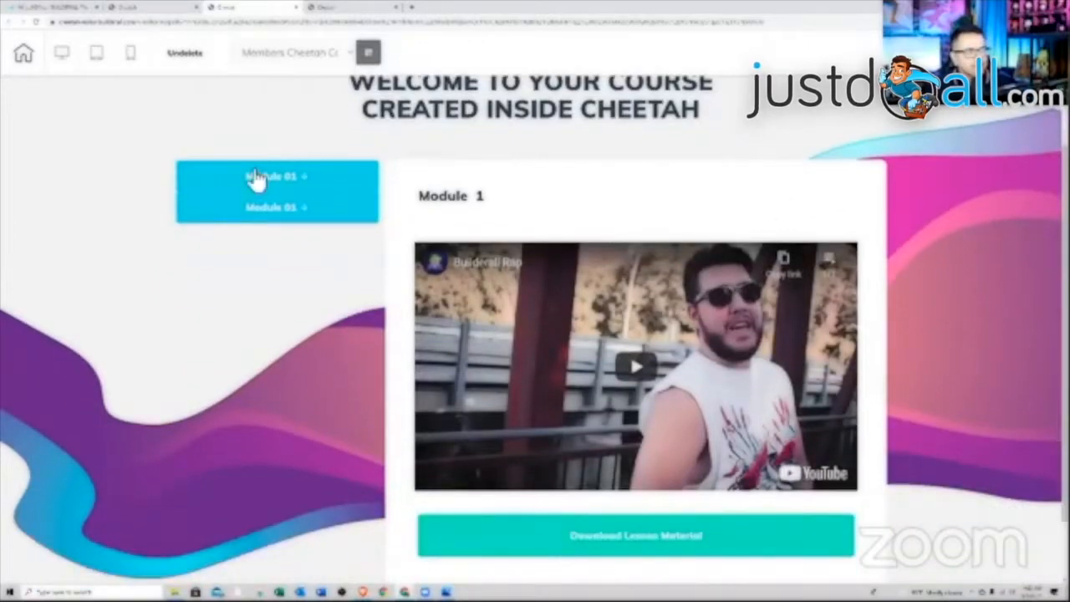
pyautogui.click(256, 178)
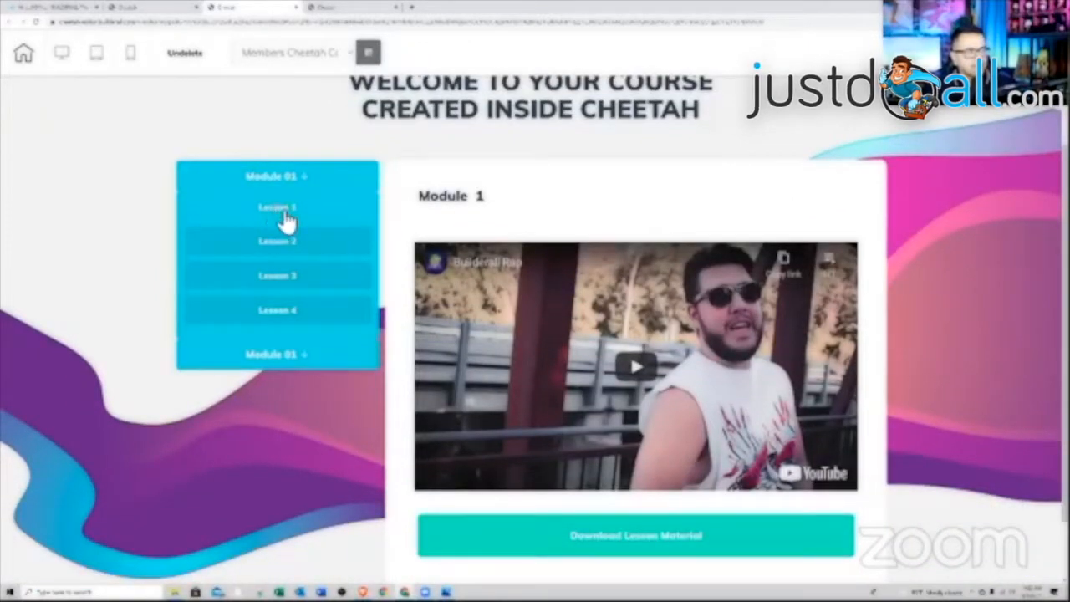
pyautogui.click(293, 178)
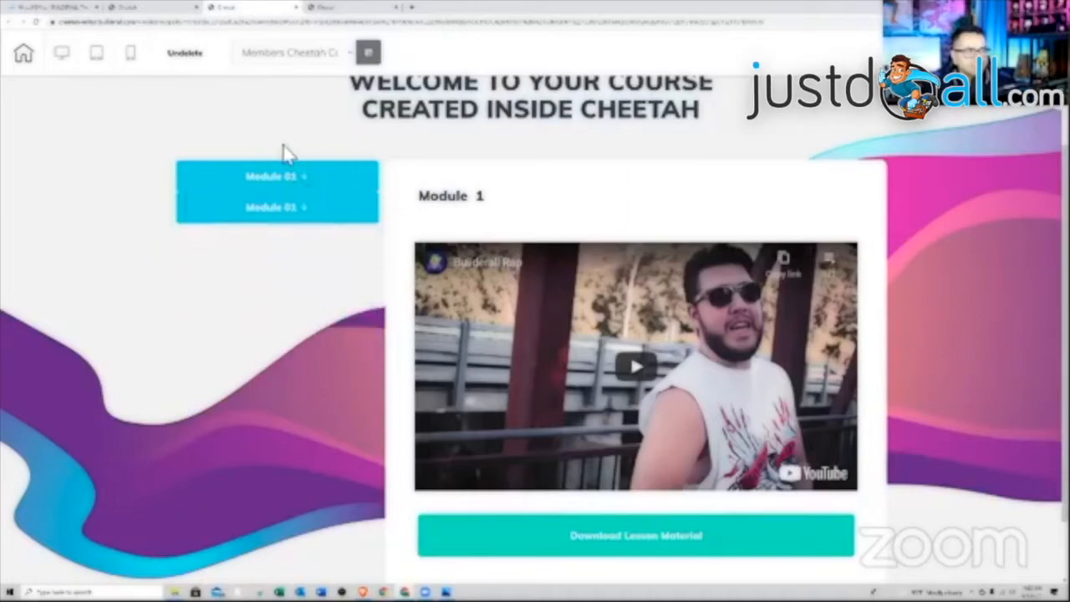
pyautogui.click(35, 21)
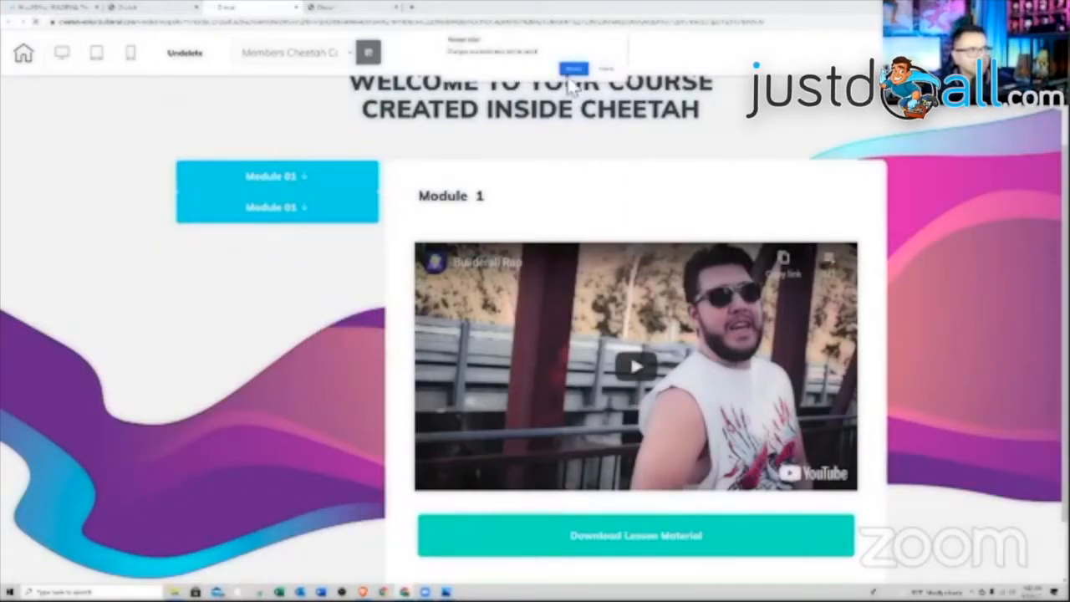
pyautogui.press('Escape')
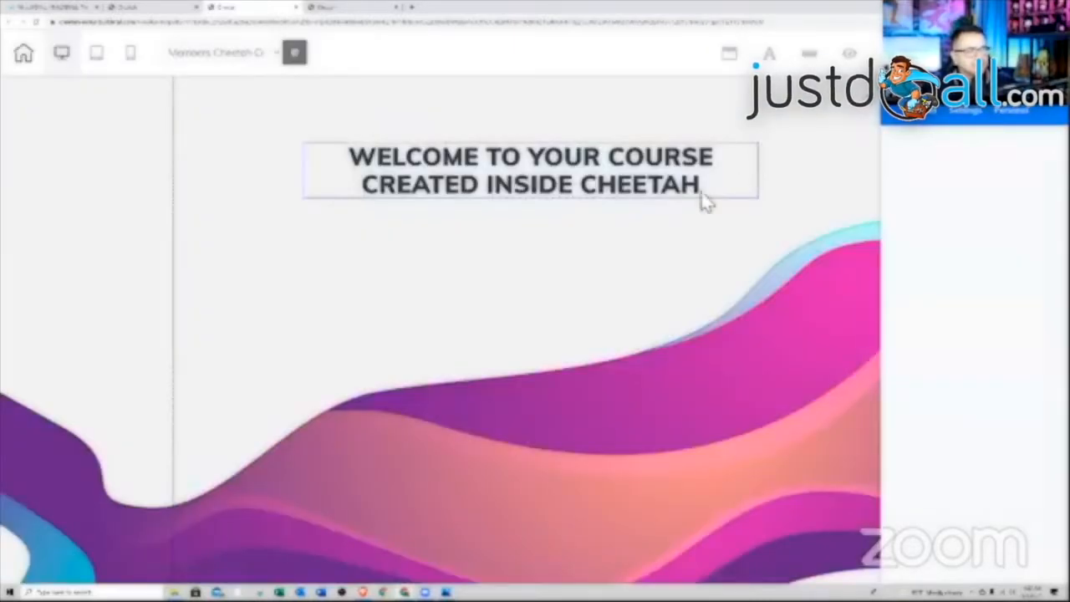
pyautogui.scroll(-2, 639, 251)
pyautogui.scroll(2, 640, 254)
# - Move the welcome heading lower and delete the leftover 'Welcome to' heading and YOURLOGOHERE logo
pyautogui.moveTo(569, 181); pyautogui.dragTo(578, 504)
pyautogui.scroll(-8, 545, 443)
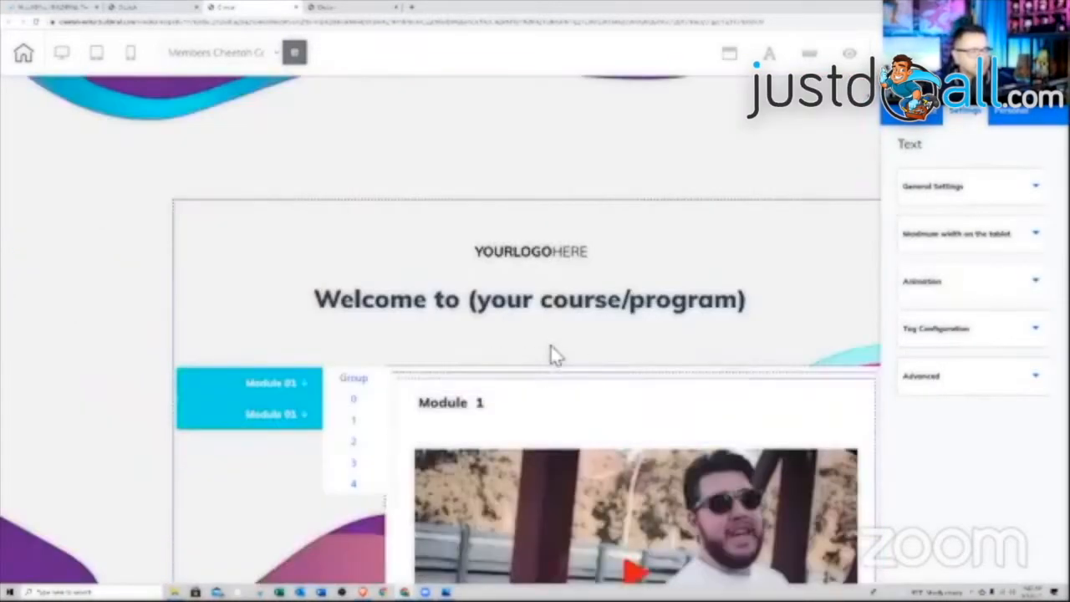
pyautogui.scroll(3, 552, 354)
pyautogui.click(527, 430)
pyautogui.press('Delete')
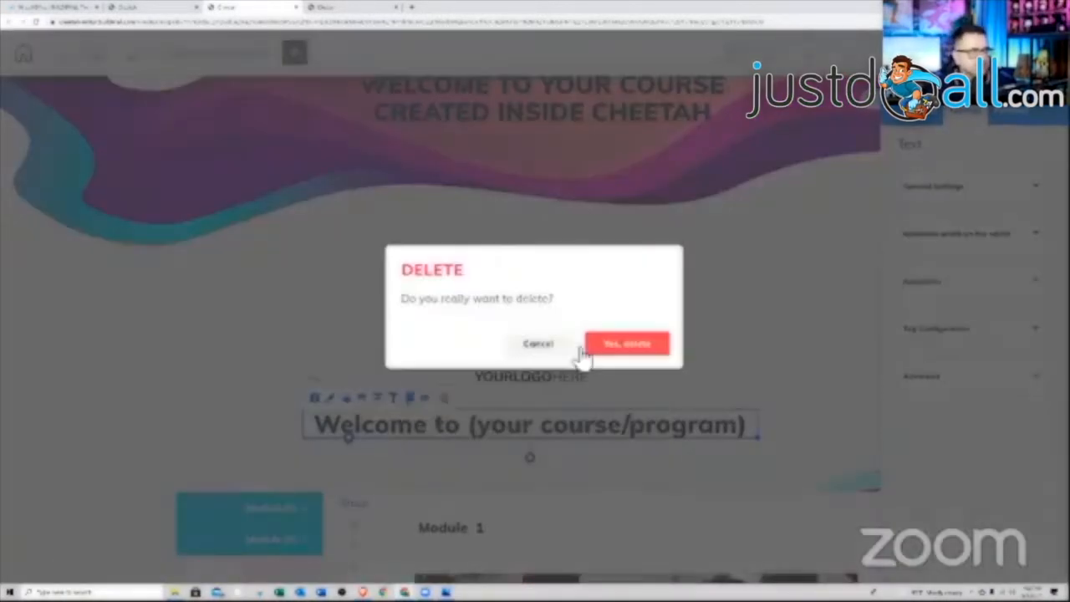
pyautogui.click(602, 347)
pyautogui.click(540, 382)
pyautogui.press('Delete')
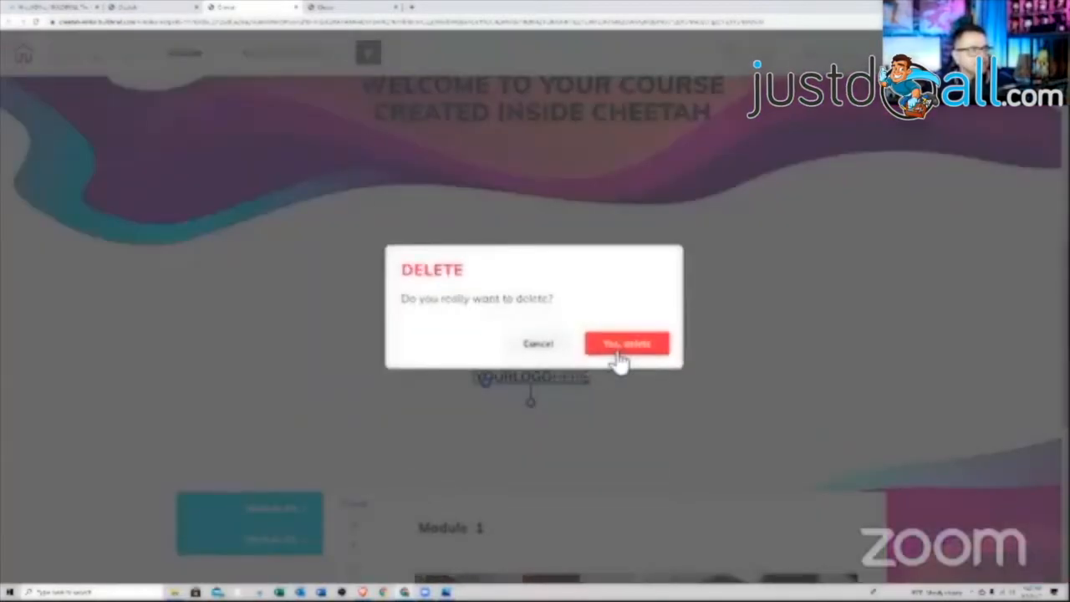
pyautogui.click(618, 358)
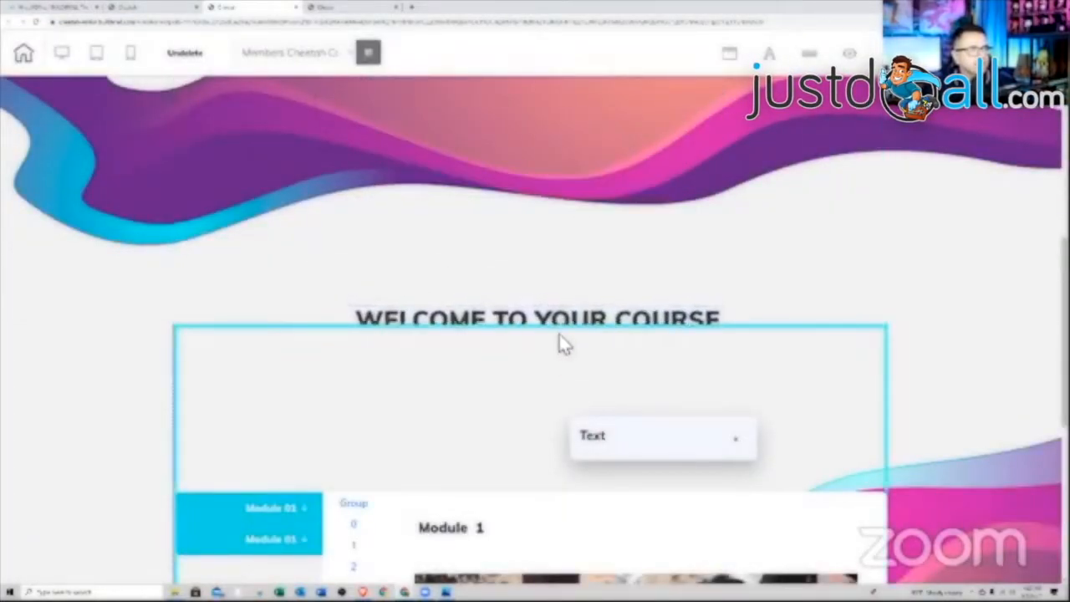
# - Move the Cheetah welcome heading into the lower section and delete the empty top wave section
pyautogui.click(424, 215)
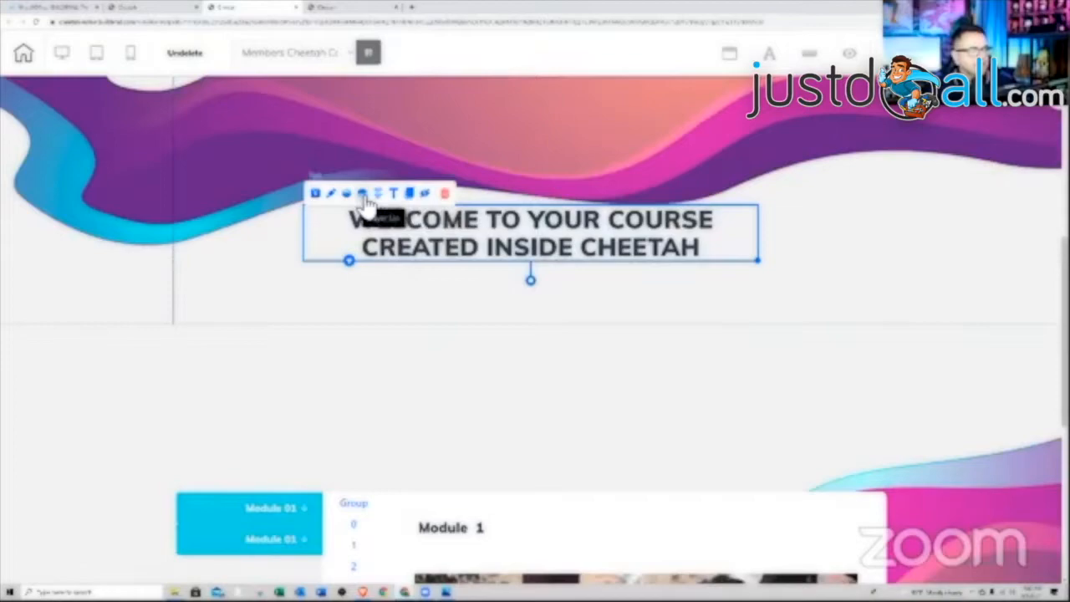
pyautogui.moveTo(560, 372); pyautogui.dragTo(544, 411)
pyautogui.click(555, 400)
pyautogui.scroll(5, 545, 260)
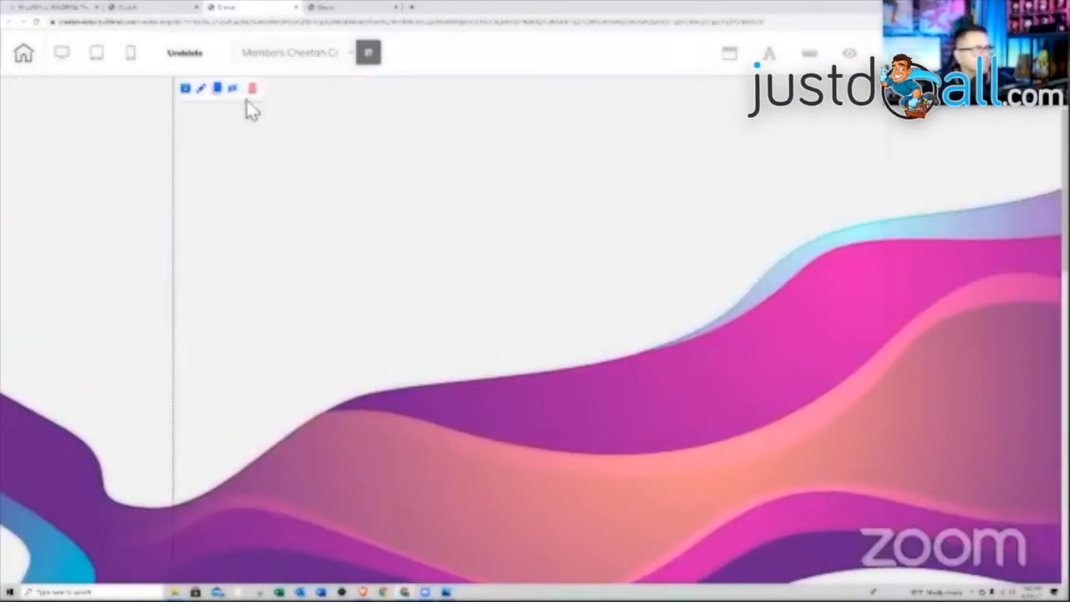
pyautogui.click(252, 88)
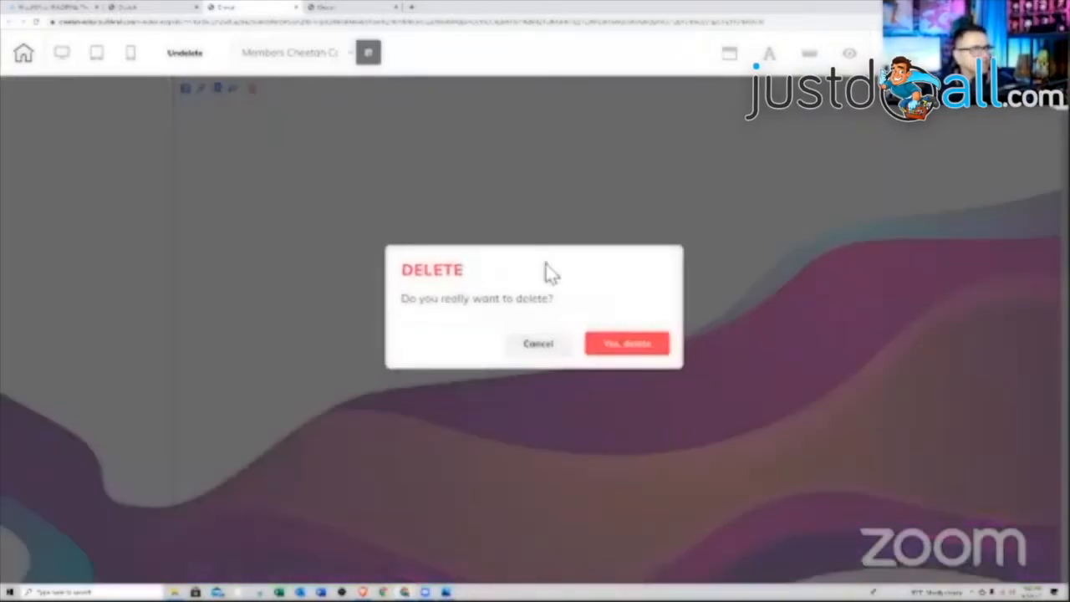
pyautogui.click(625, 348)
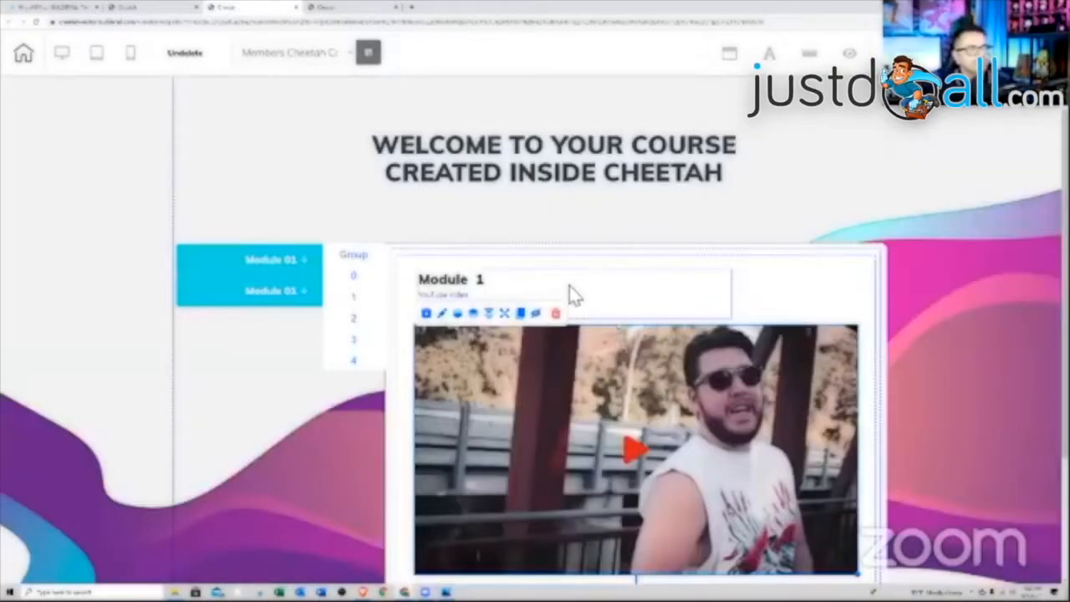
# - Expand Module 01 and link its Lesson 1 button to rotation banner Page 1, the Lesson #1 video
pyautogui.click(306, 264)
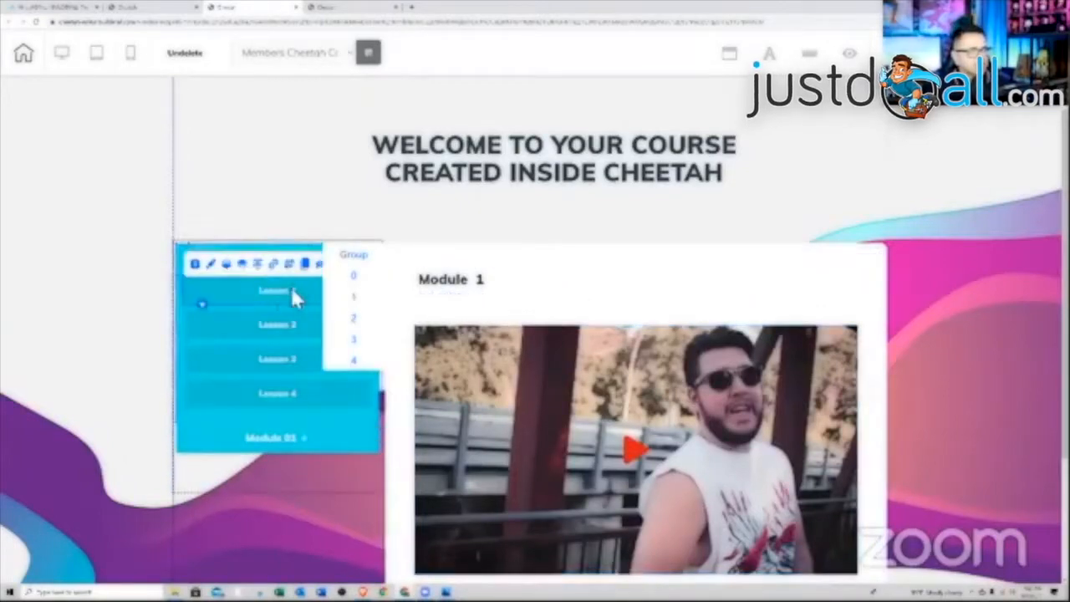
pyautogui.click(354, 303)
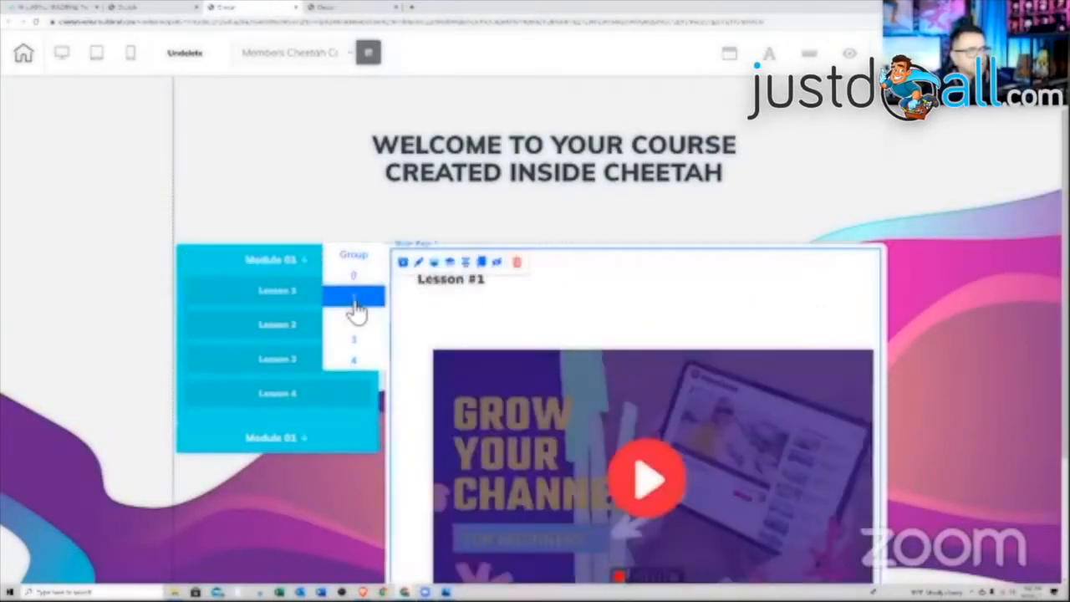
pyautogui.click(306, 288)
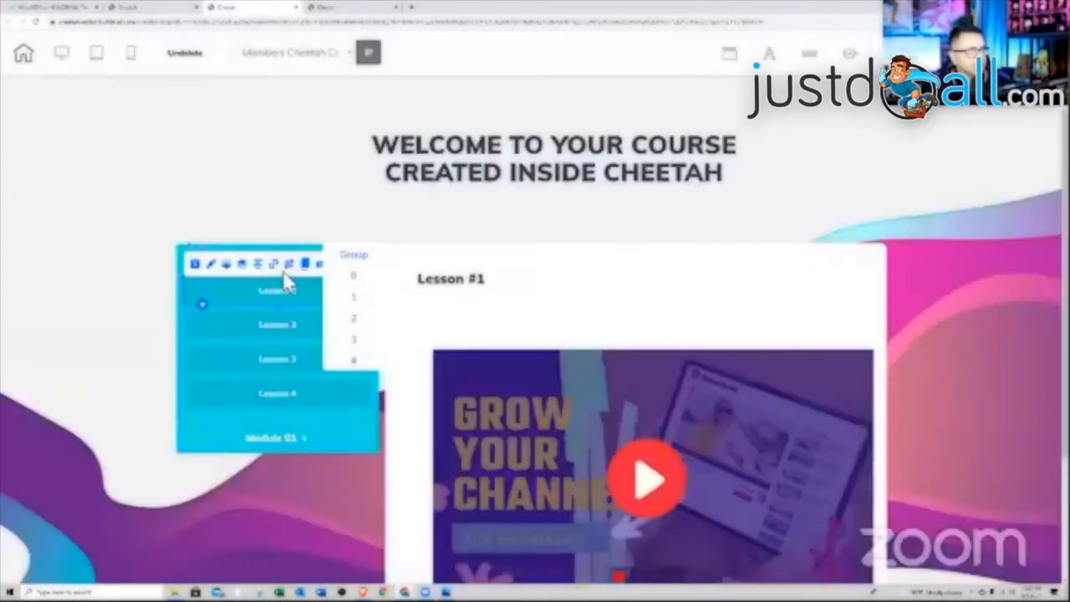
pyautogui.click(287, 279)
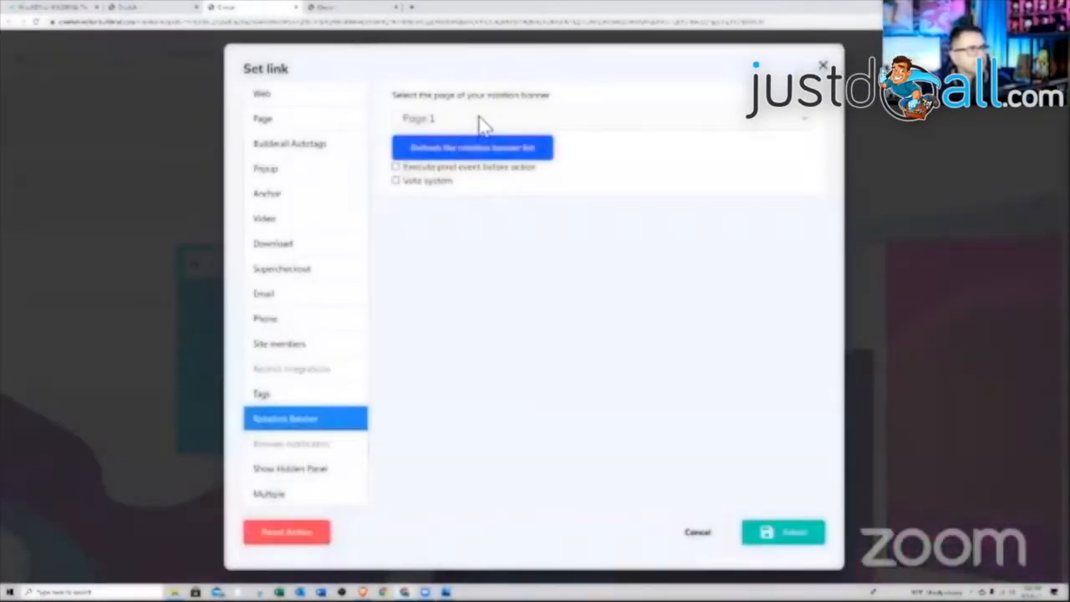
pyautogui.click(482, 123)
pyautogui.click(444, 162)
pyautogui.click(769, 529)
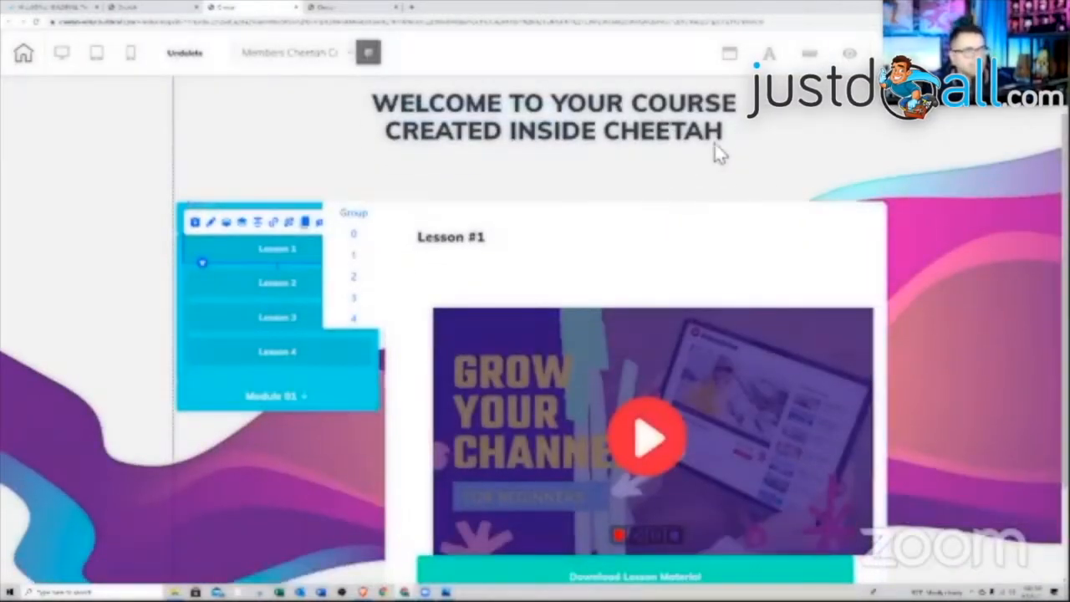
pyautogui.scroll(1, 848, 159)
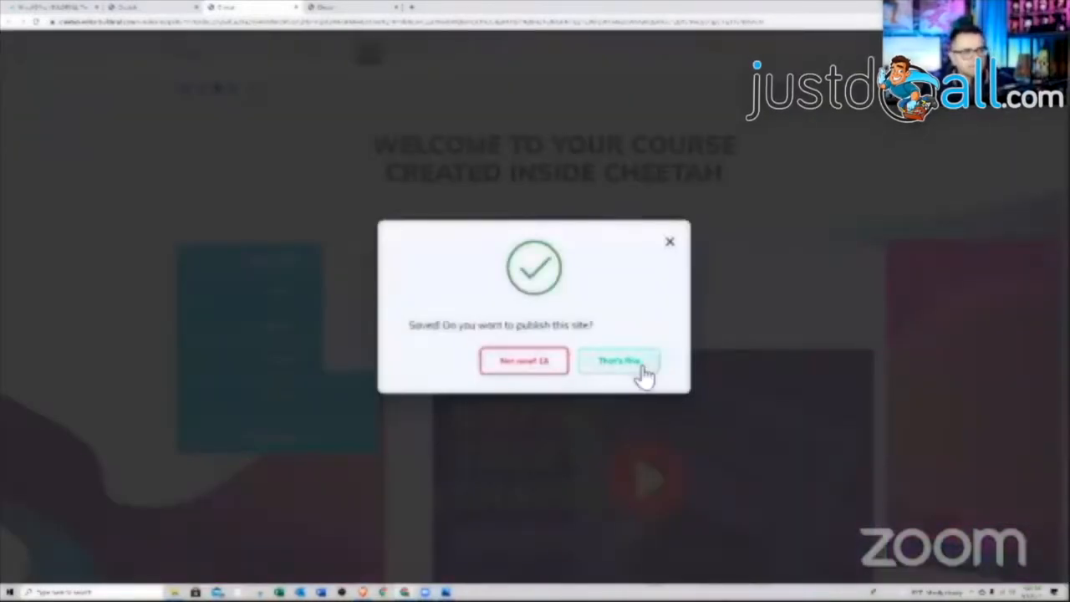
# - Publish the saved course site and close the 'It's Done!' confirmation
pyautogui.click(627, 371)
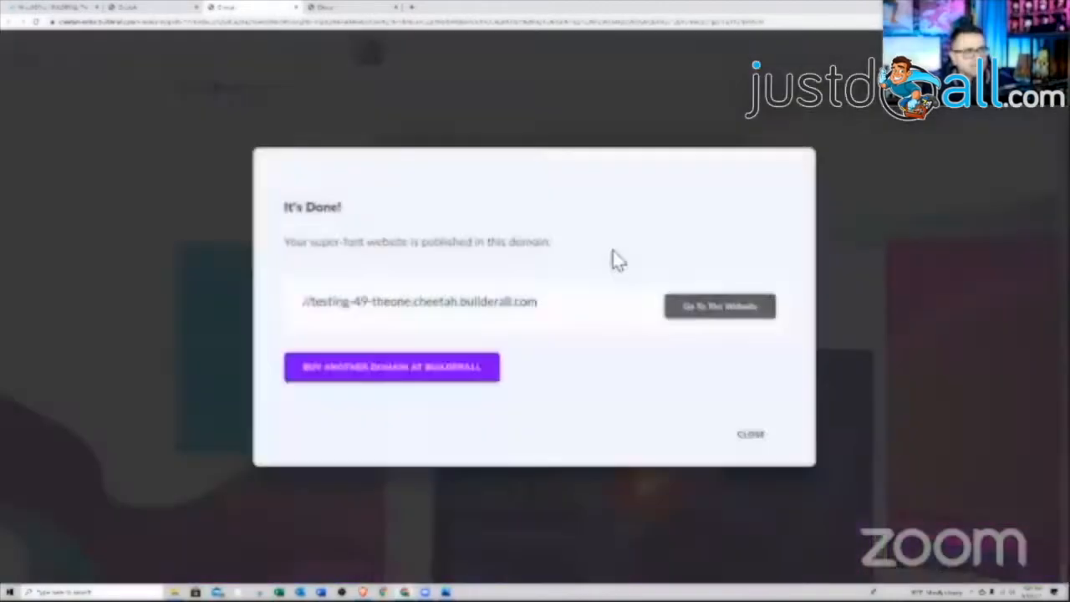
pyautogui.click(752, 435)
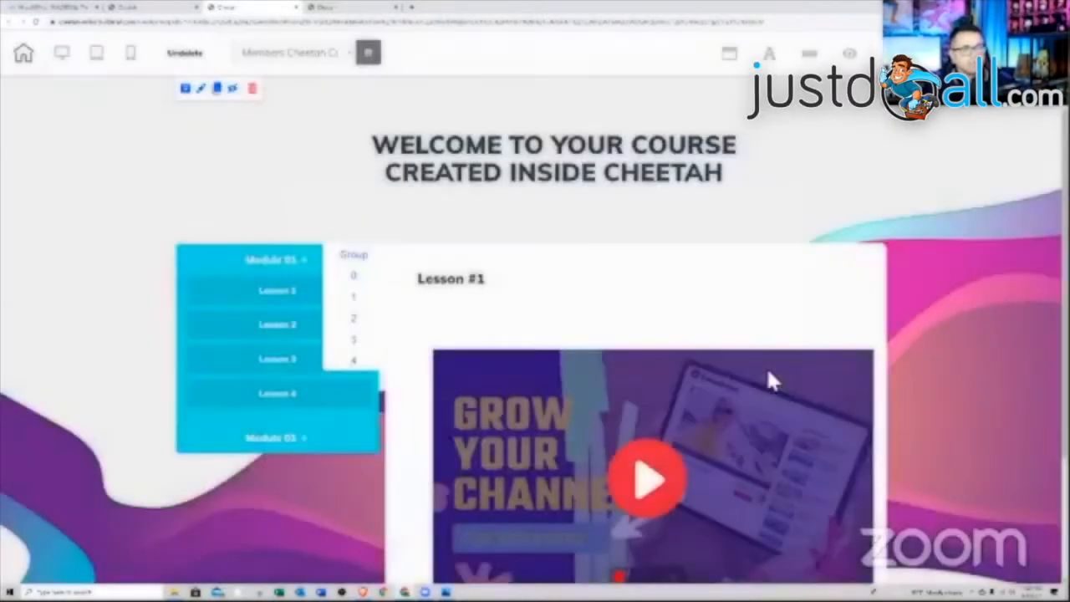
pyautogui.scroll(-3, 768, 376)
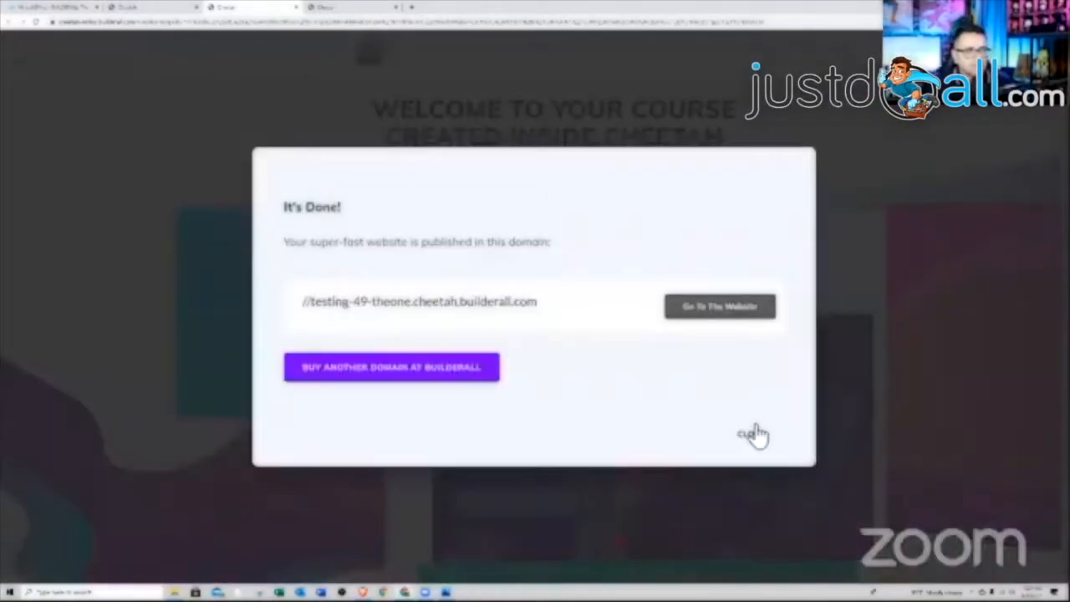
pyautogui.click(753, 435)
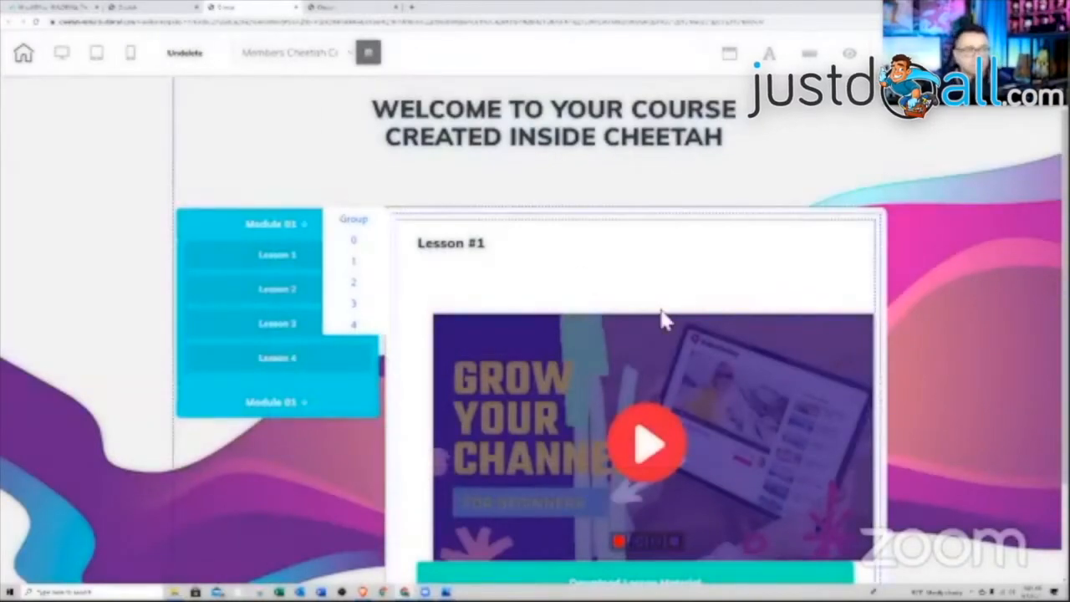
pyautogui.scroll(1, 660, 320)
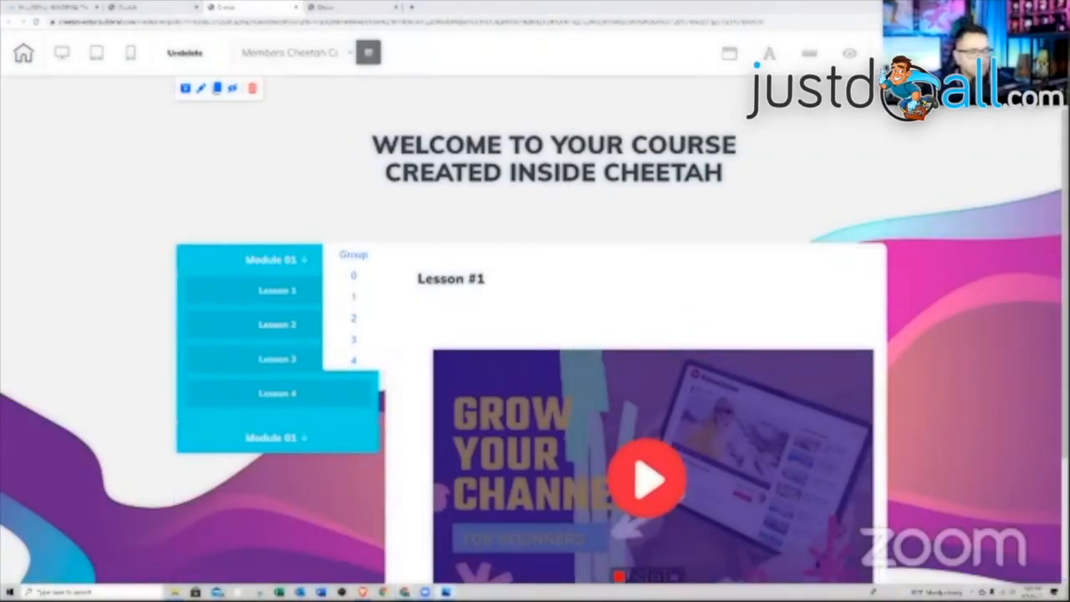
pyautogui.click(445, 592)
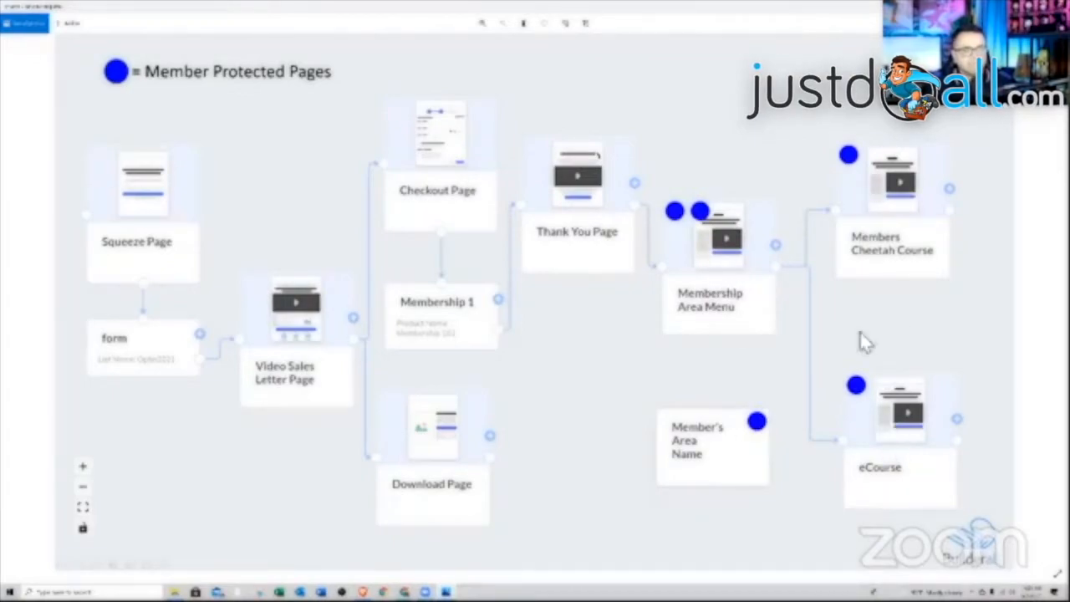
pyautogui.hotkey('alt', 'Tab')
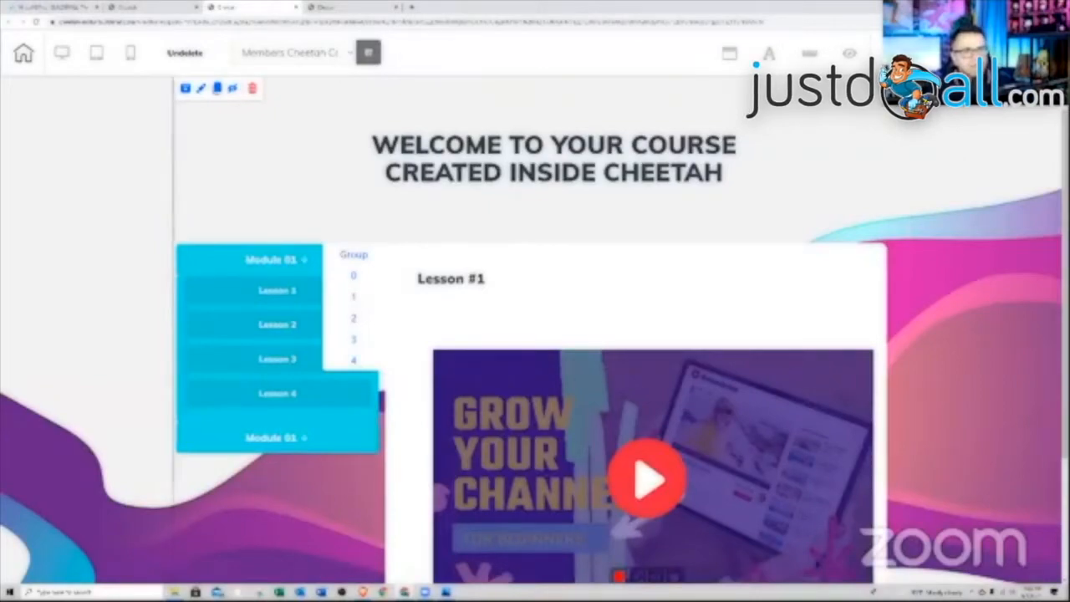
# - Add a Blank Panel below the lesson area after browsing the Header panel templates
pyautogui.click(1035, 124)
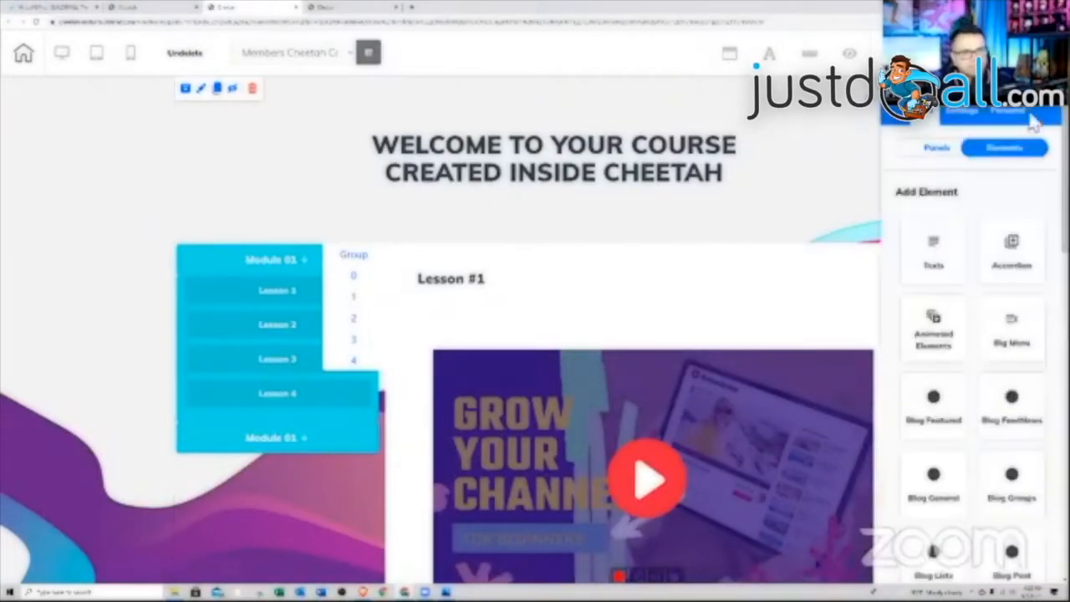
pyautogui.click(930, 151)
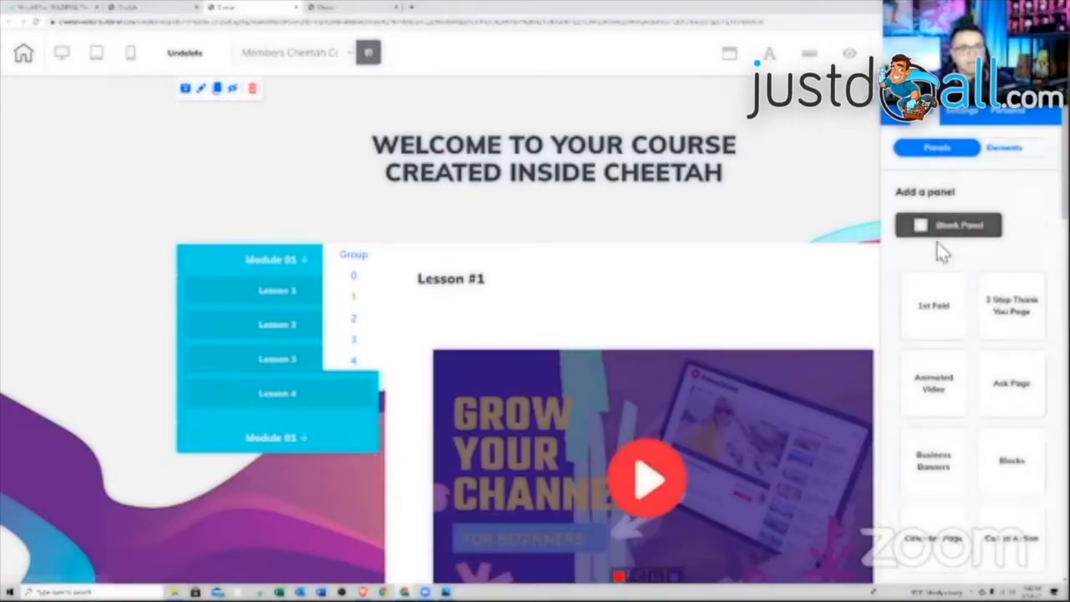
pyautogui.scroll(-7, 945, 276)
pyautogui.scroll(-1, 949, 344)
pyautogui.click(939, 349)
pyautogui.scroll(-2, 957, 351)
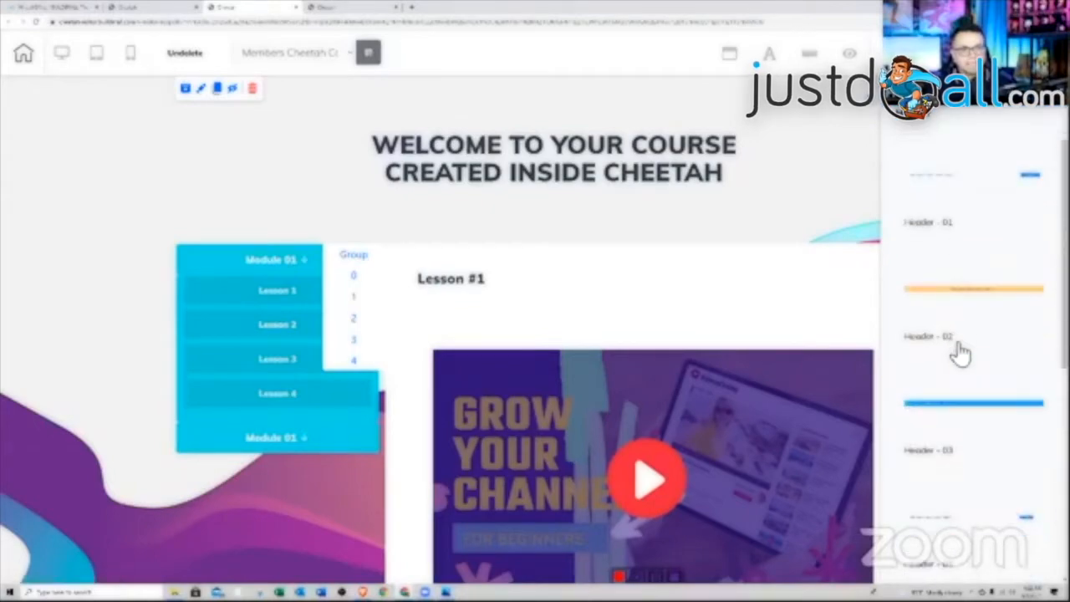
pyautogui.scroll(-2, 959, 353)
pyautogui.scroll(4, 957, 331)
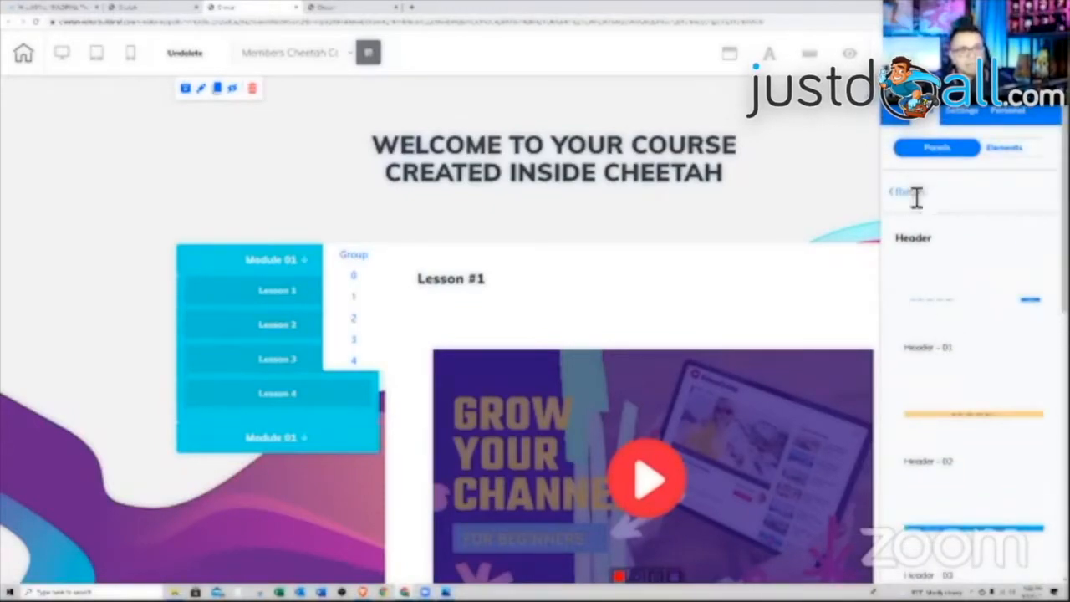
pyautogui.click(913, 193)
pyautogui.click(948, 237)
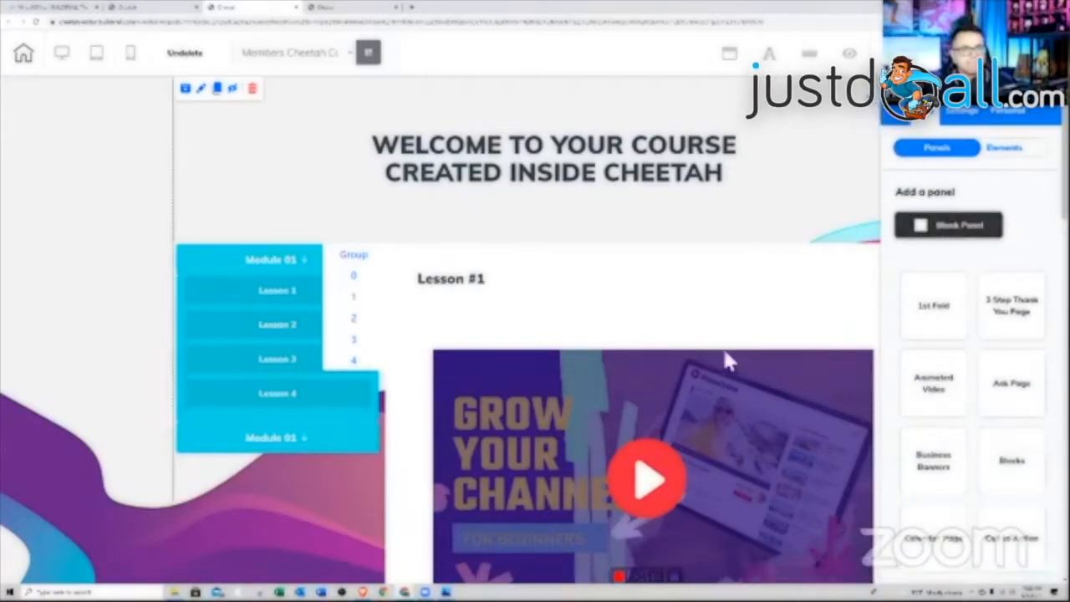
# - Place a Home/About/Services/Projects/Contact Us menu bar into the new blank panel
pyautogui.scroll(-3, 735, 356)
pyautogui.scroll(-1, 724, 365)
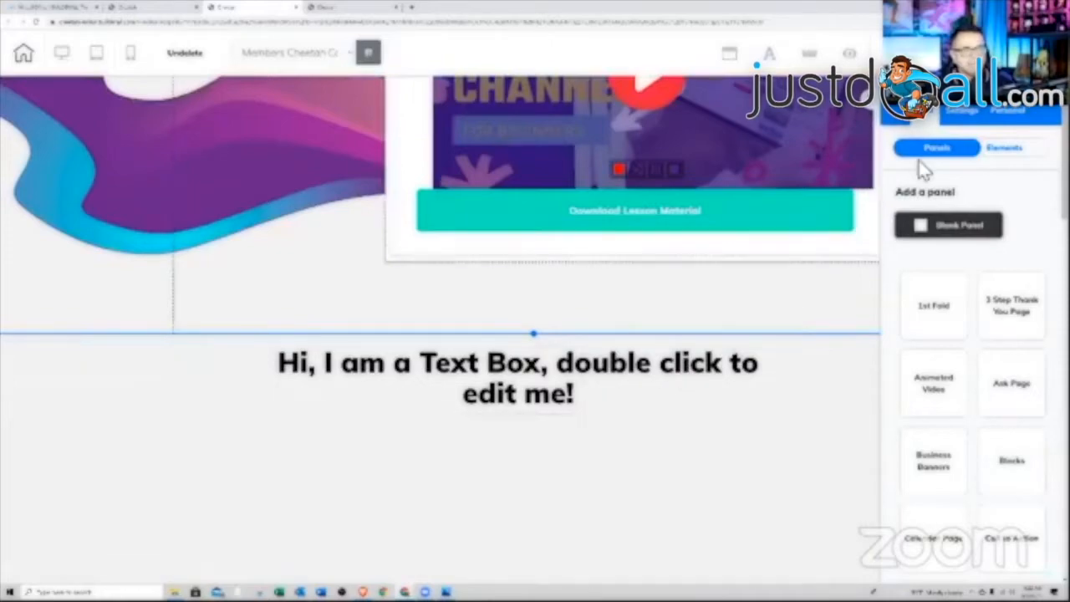
pyautogui.click(999, 158)
pyautogui.scroll(-3, 982, 361)
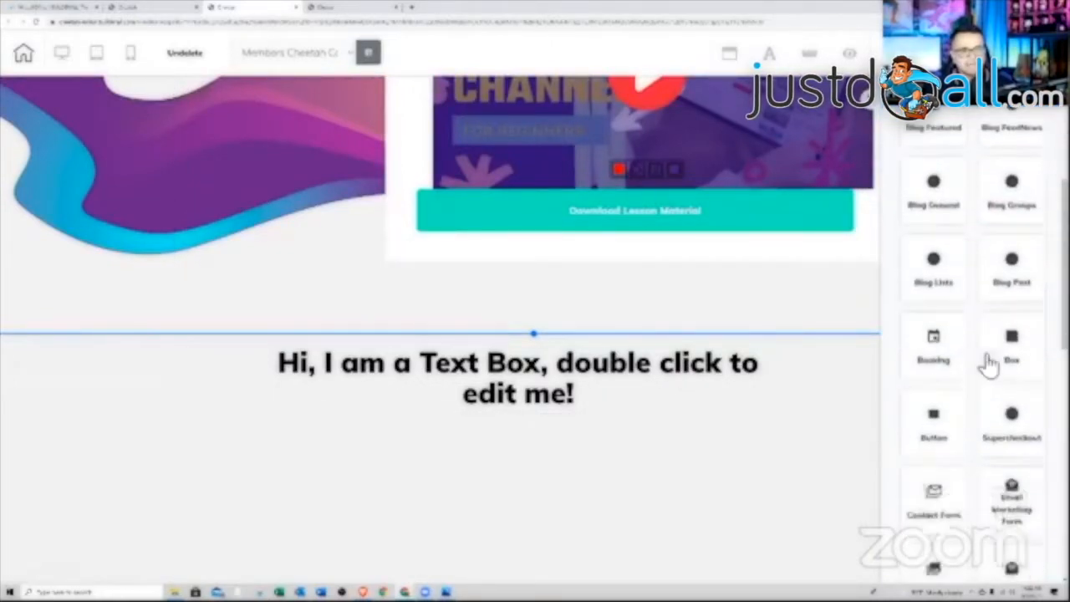
pyautogui.scroll(3, 1013, 242)
pyautogui.scroll(-5, 1022, 375)
pyautogui.scroll(-4, 1007, 402)
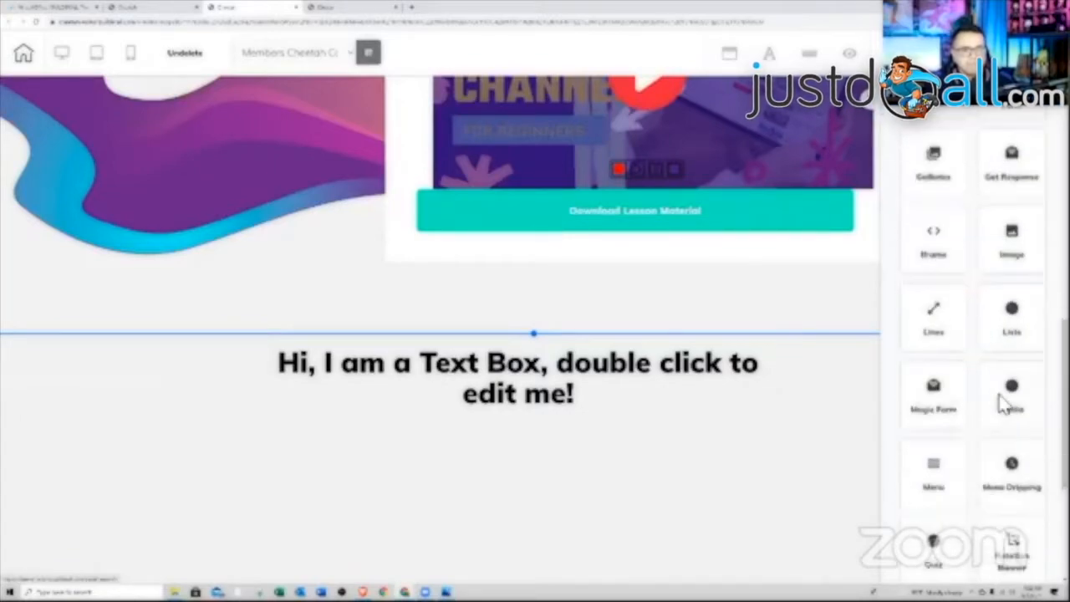
pyautogui.click(937, 437)
pyautogui.moveTo(967, 387); pyautogui.dragTo(468, 497)
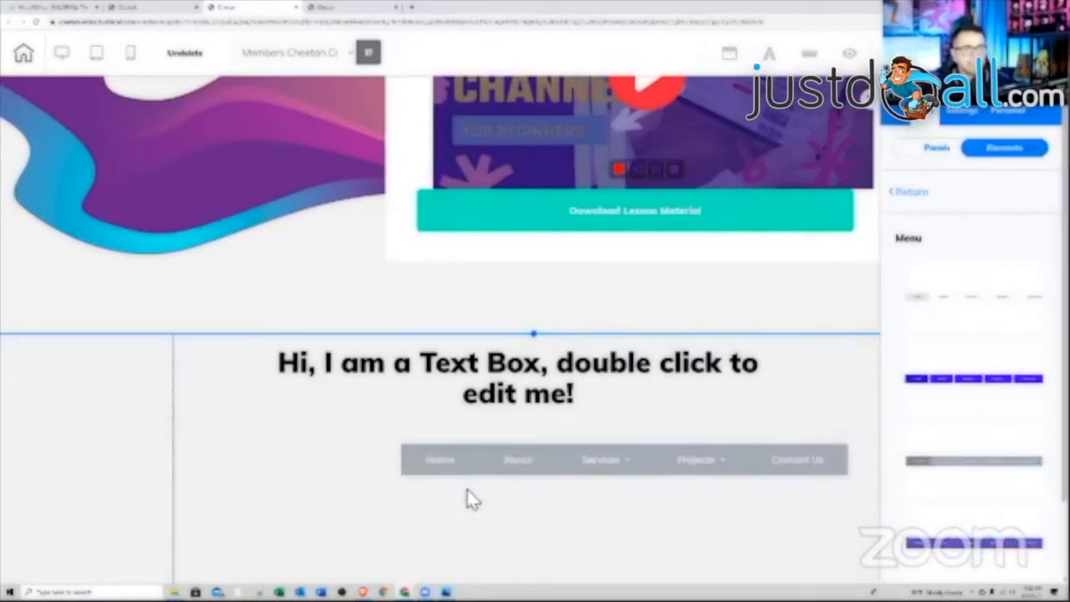
# - Delete the panel's placeholder text box, confirming the removal
pyautogui.click(512, 410)
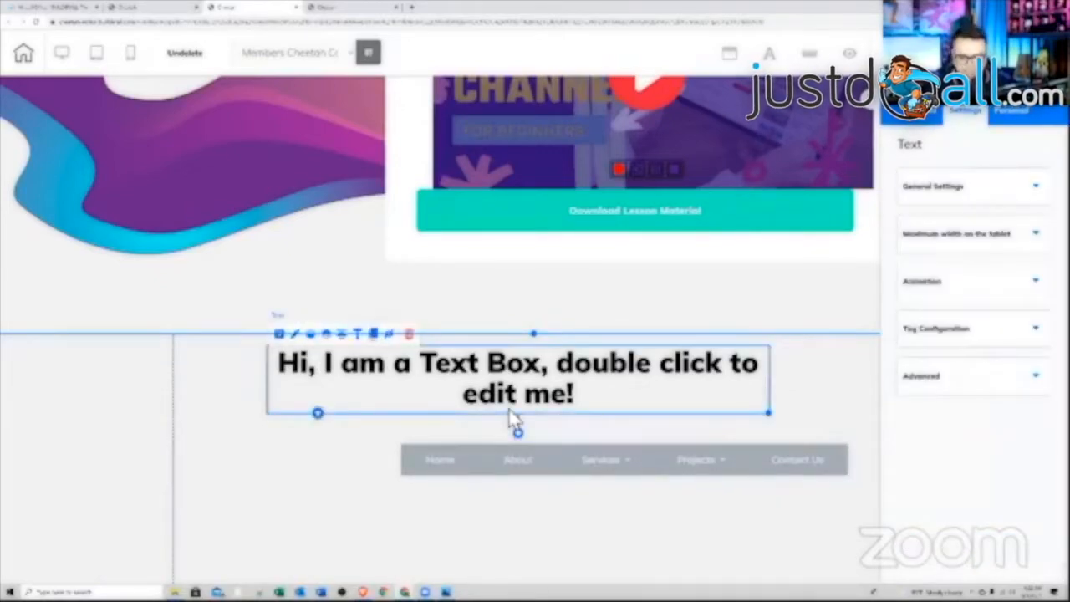
pyautogui.press('Delete')
pyautogui.click(626, 344)
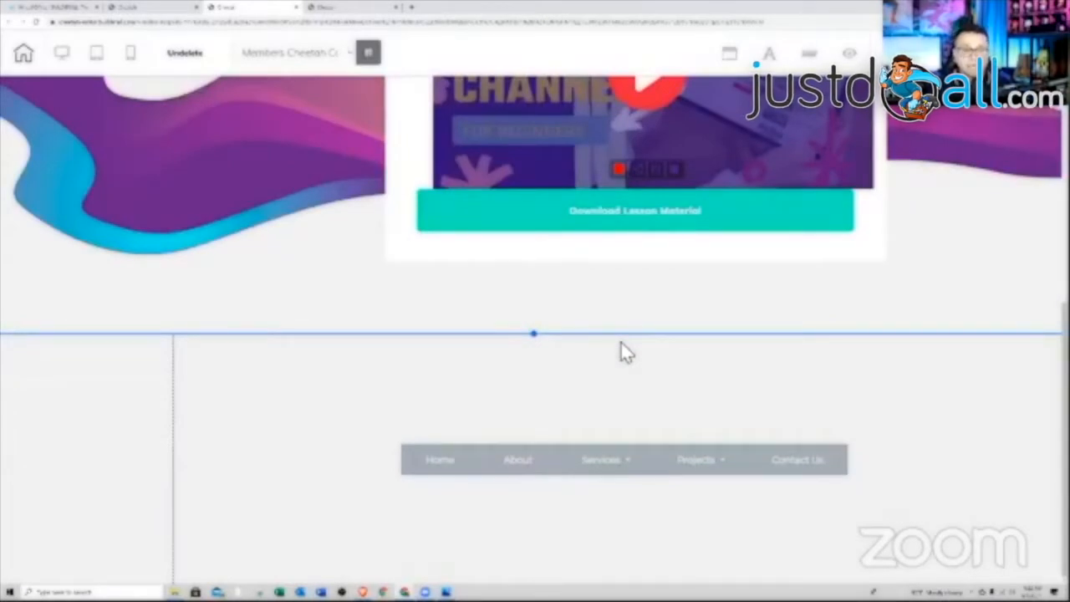
# - Check the dashboard and published course tabs and dismiss the site-published confirmation
pyautogui.click(164, 10)
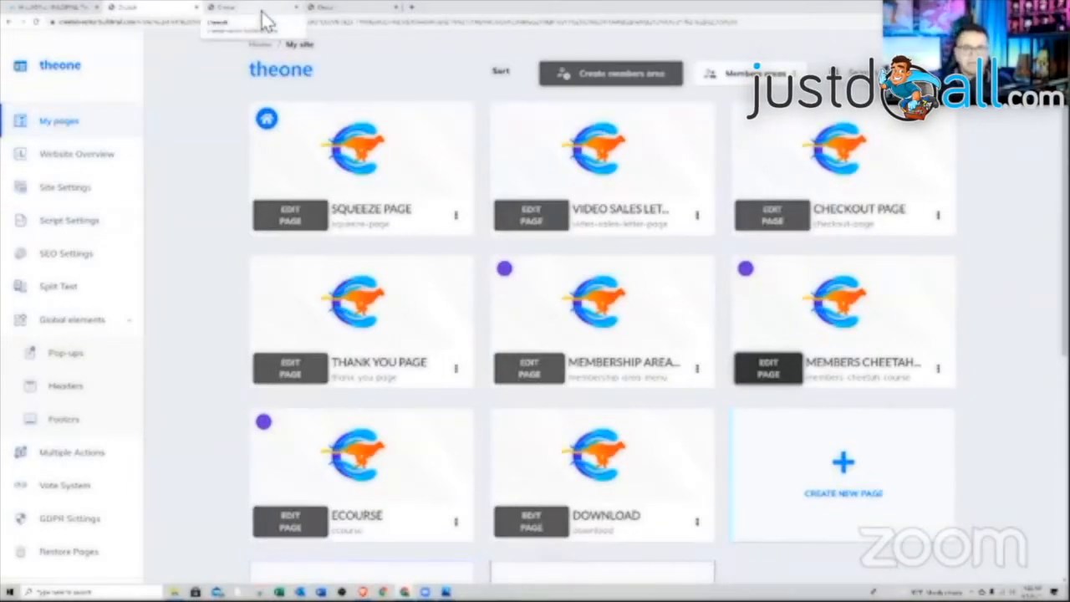
pyautogui.click(322, 8)
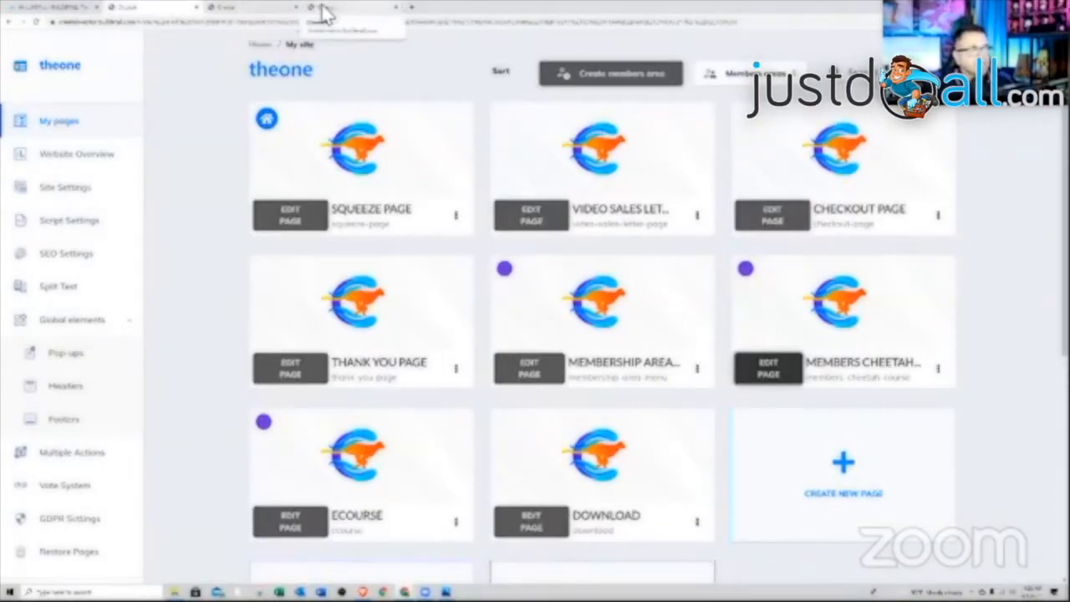
pyautogui.click(746, 437)
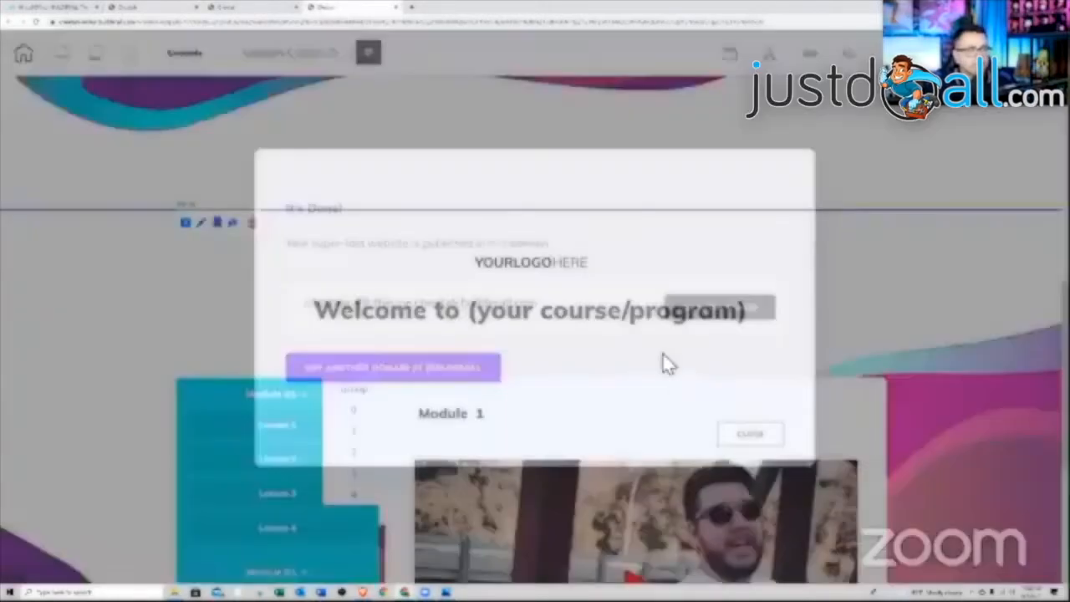
pyautogui.scroll(5, 622, 328)
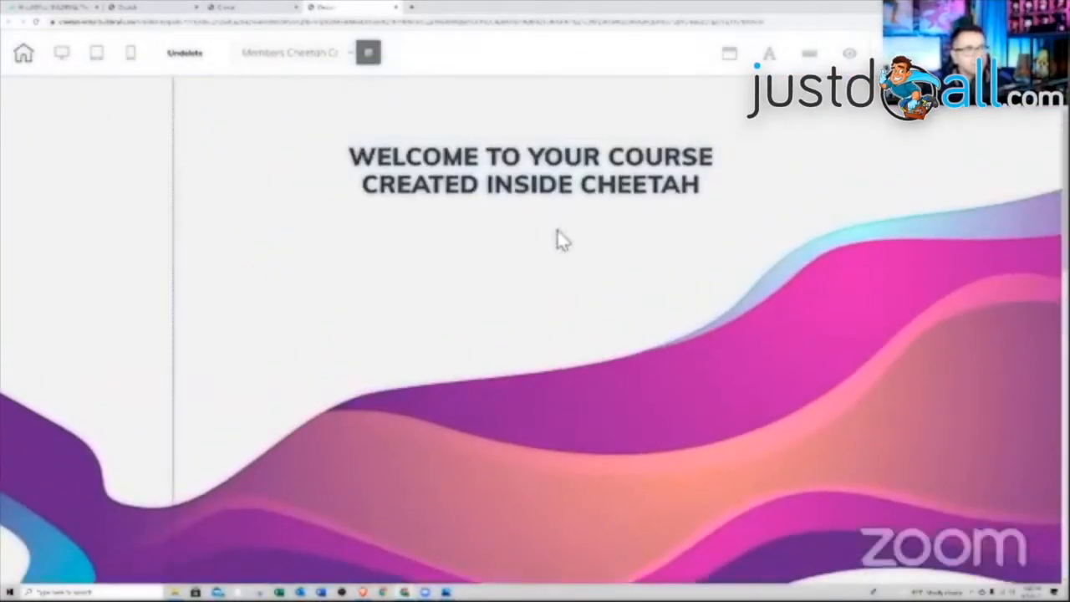
# - Close the Welcome course page tab, choosing Leave at the unsaved-changes prompt
pyautogui.click(273, 10)
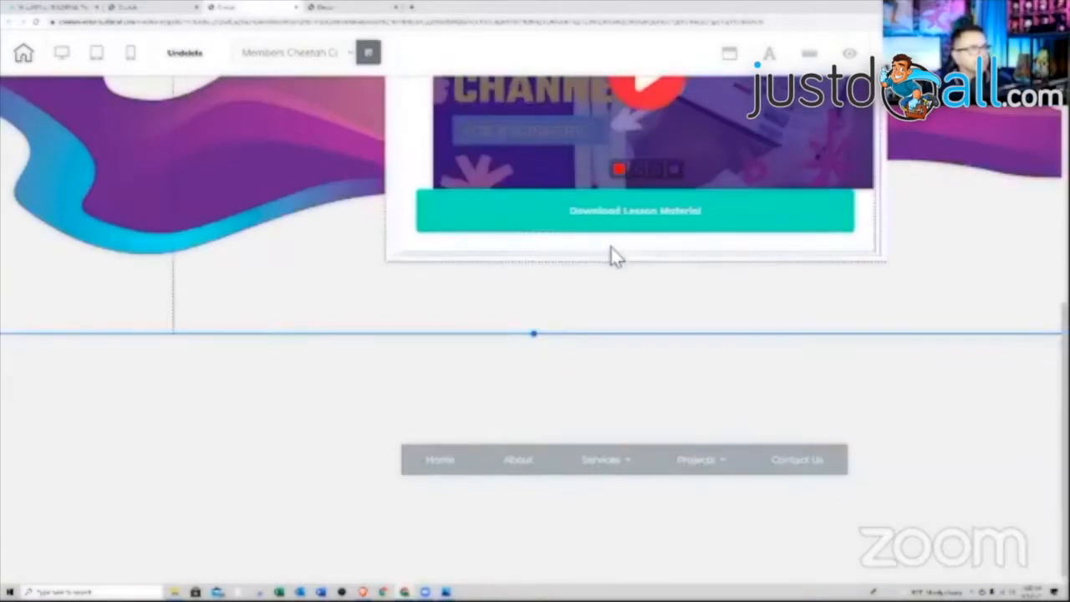
pyautogui.scroll(3, 609, 243)
pyautogui.scroll(-3, 608, 242)
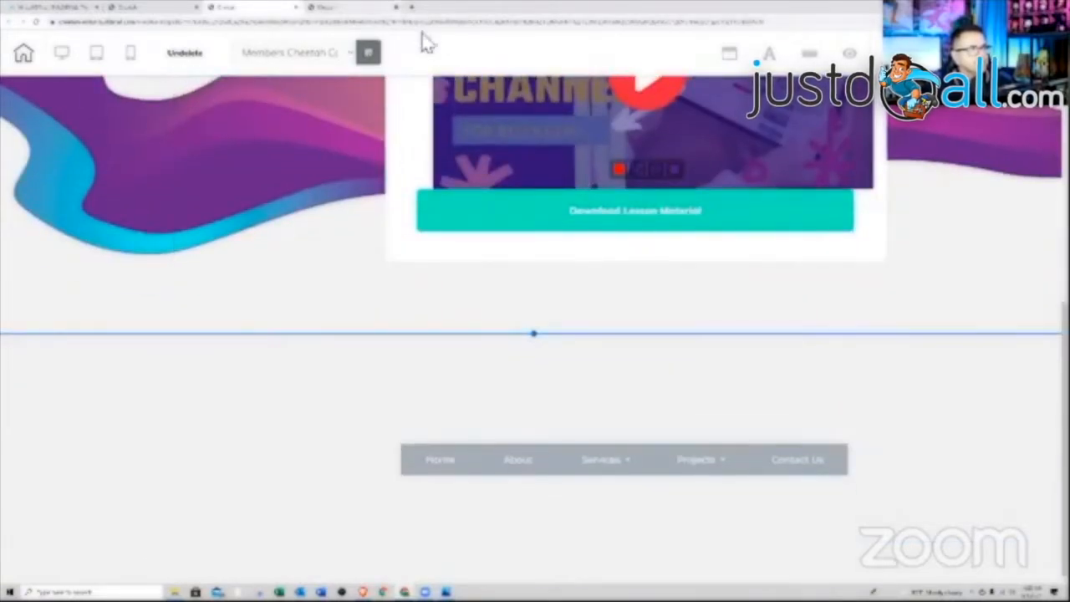
pyautogui.click(396, 7)
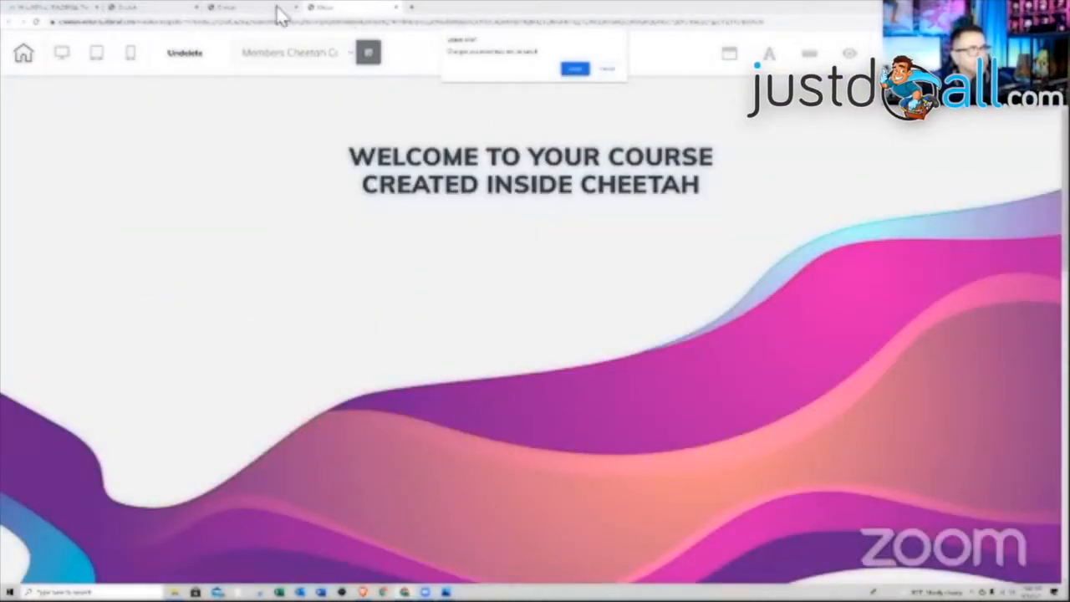
pyautogui.click(573, 71)
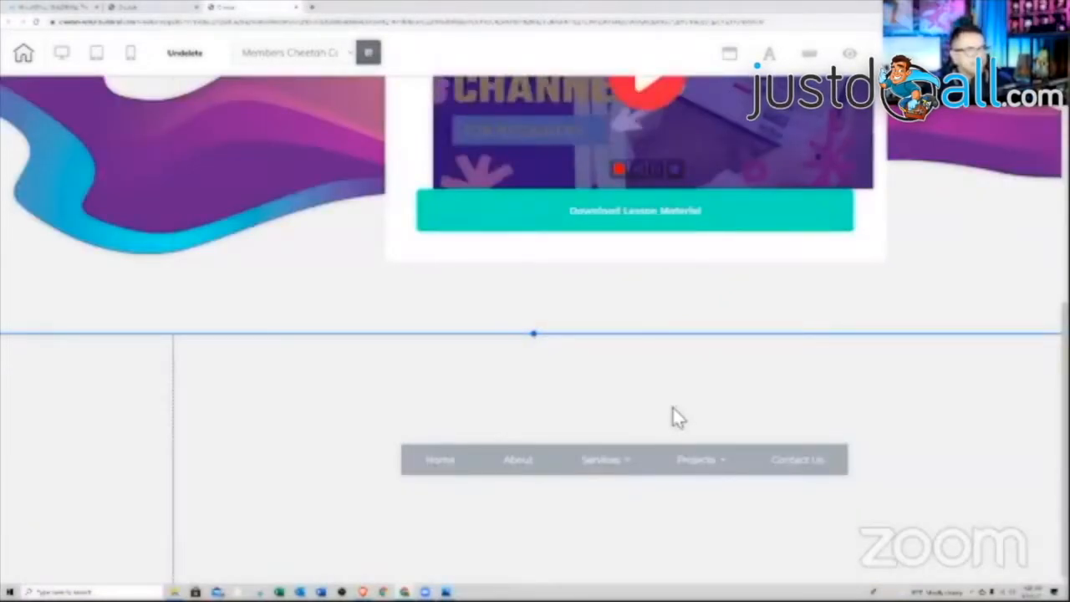
# - Make the new panel's background dark navy and reposition the menu bar within it
pyautogui.click(644, 393)
pyautogui.scroll(-3, 665, 477)
pyautogui.scroll(-1, 665, 481)
pyautogui.click(699, 453)
pyautogui.scroll(-3, 635, 480)
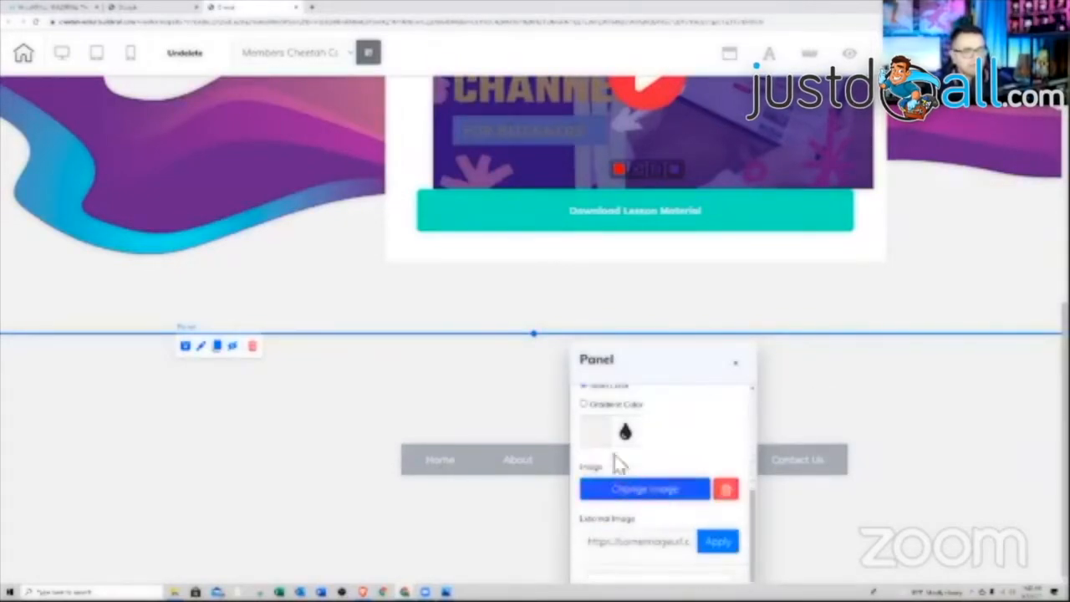
pyautogui.click(599, 436)
pyautogui.click(702, 572)
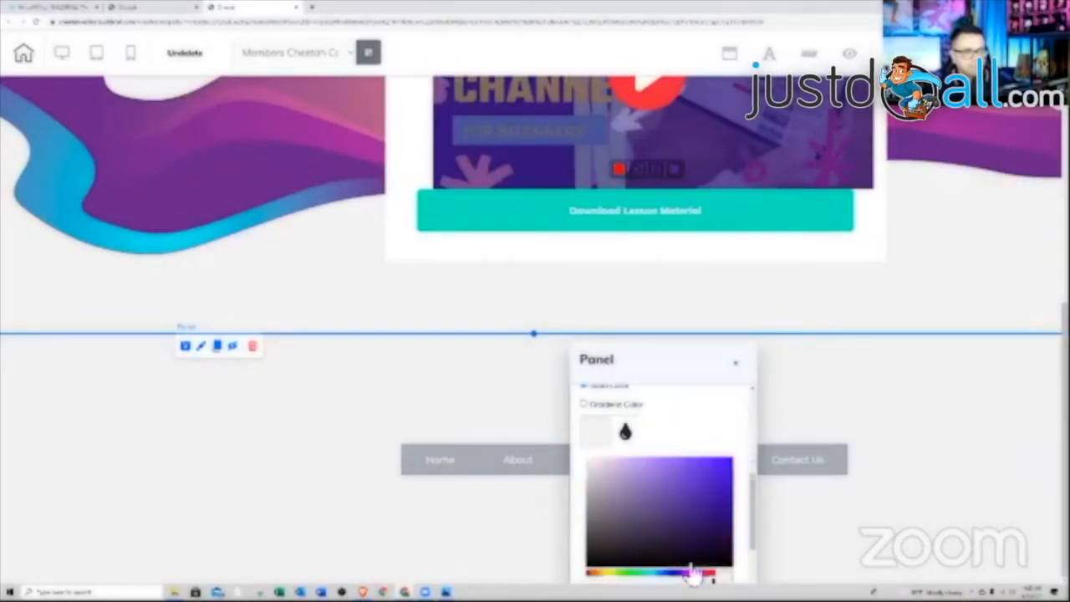
pyautogui.click(711, 555)
pyautogui.click(884, 521)
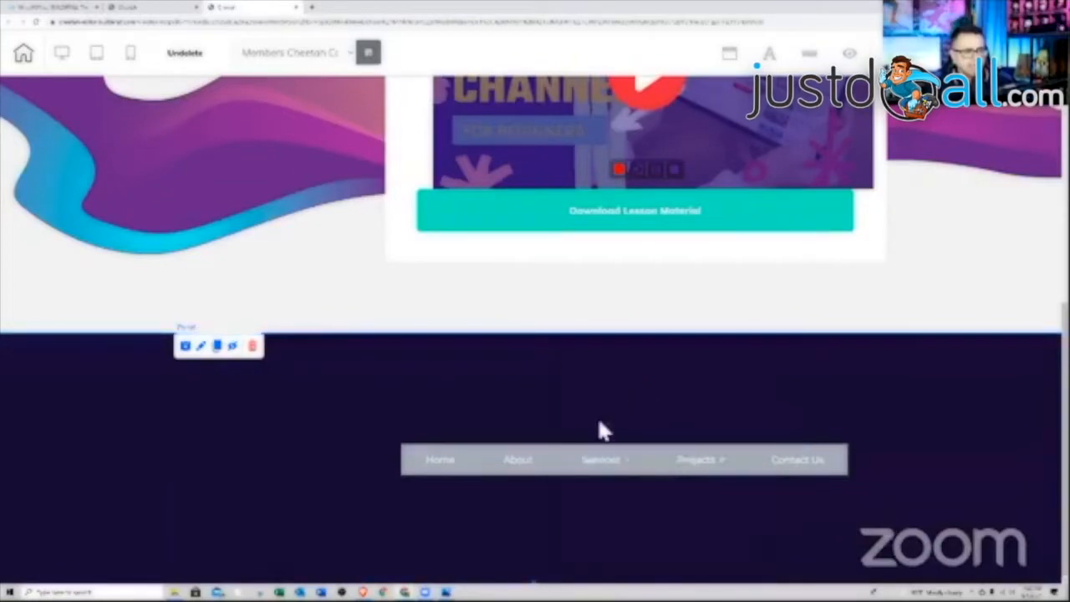
pyautogui.moveTo(487, 471); pyautogui.dragTo(433, 521)
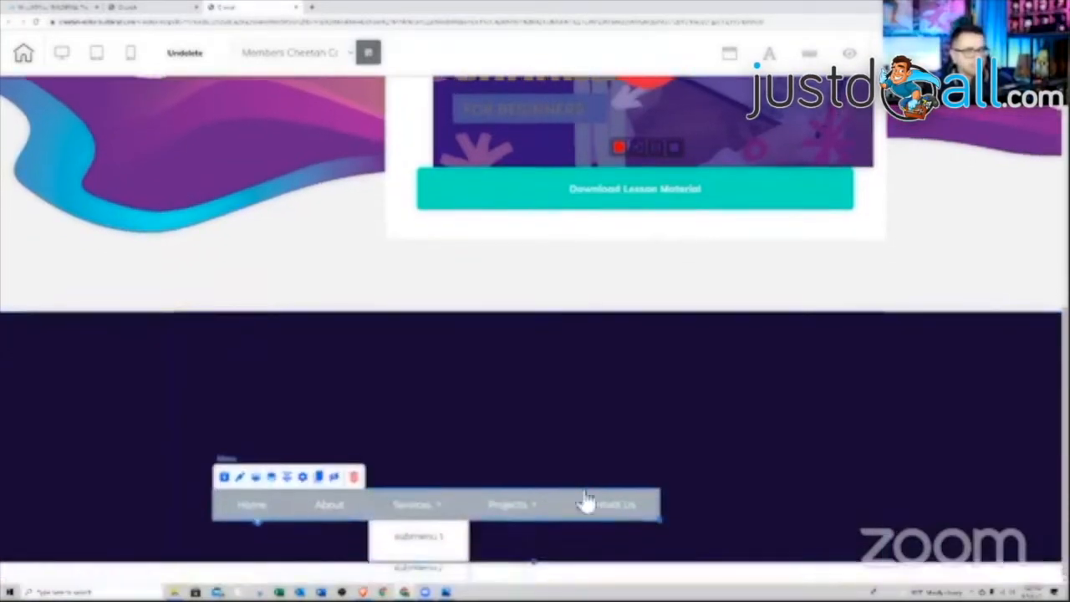
pyautogui.moveTo(518, 503); pyautogui.dragTo(509, 422)
# - Lower the dark panel's Min Height to about 95
pyautogui.doubleClick(709, 447)
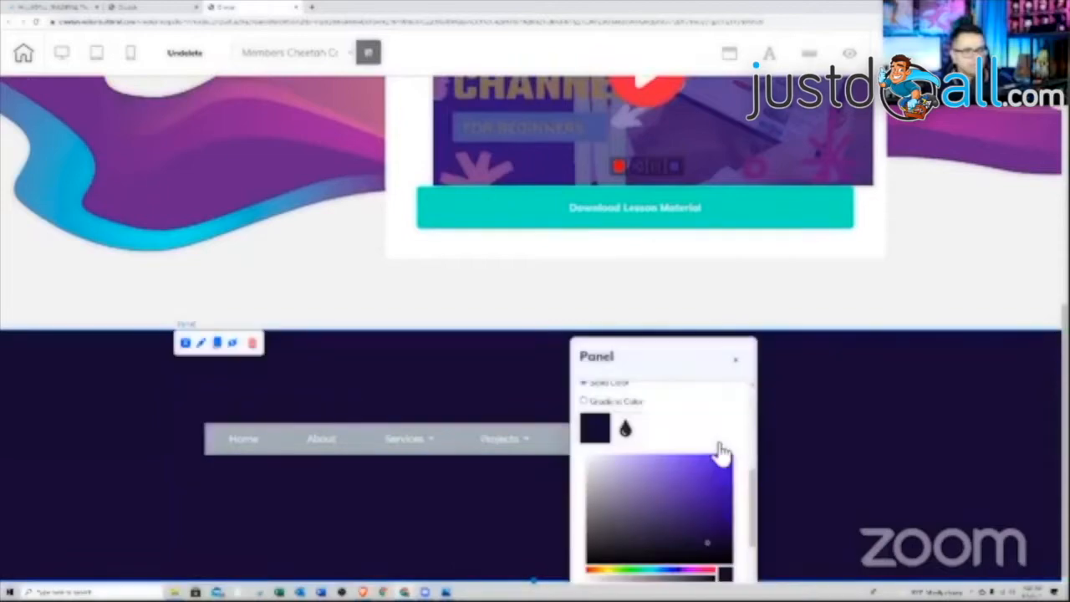
pyautogui.moveTo(755, 477); pyautogui.dragTo(752, 393)
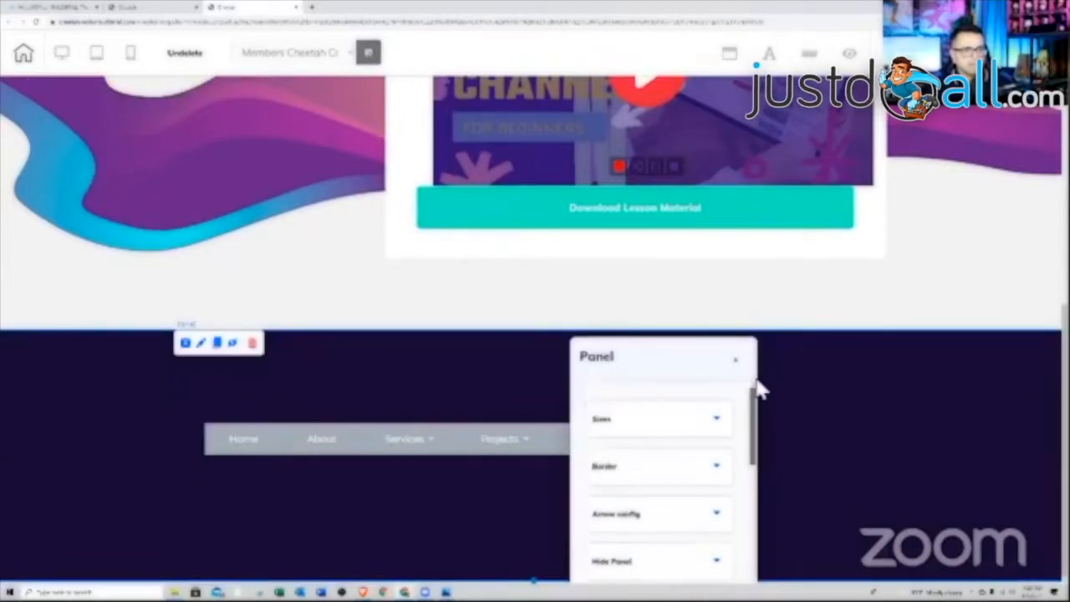
pyautogui.click(709, 422)
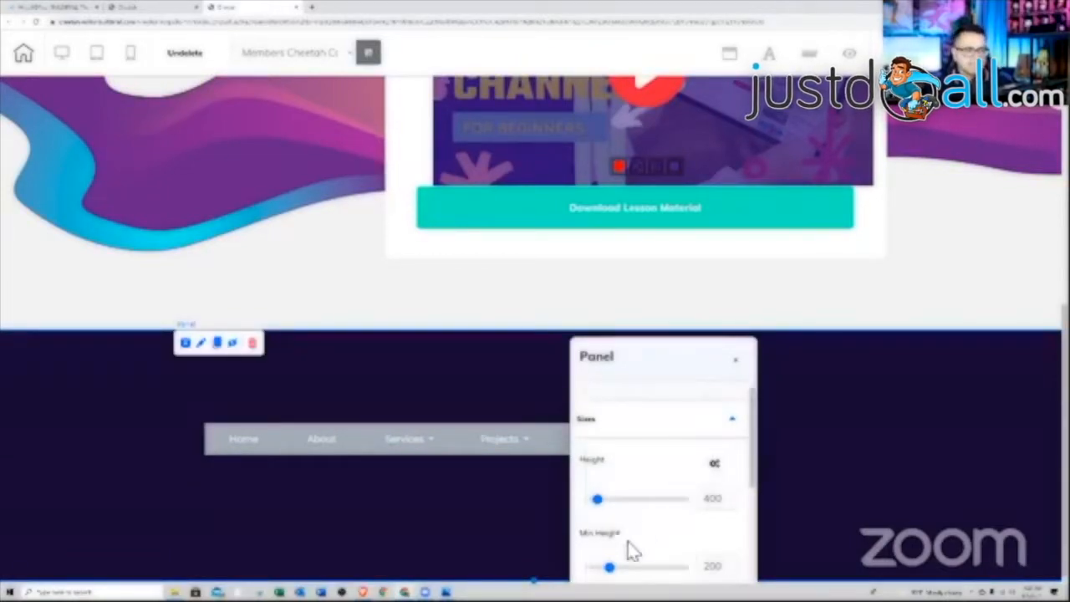
pyautogui.moveTo(611, 568); pyautogui.dragTo(596, 569)
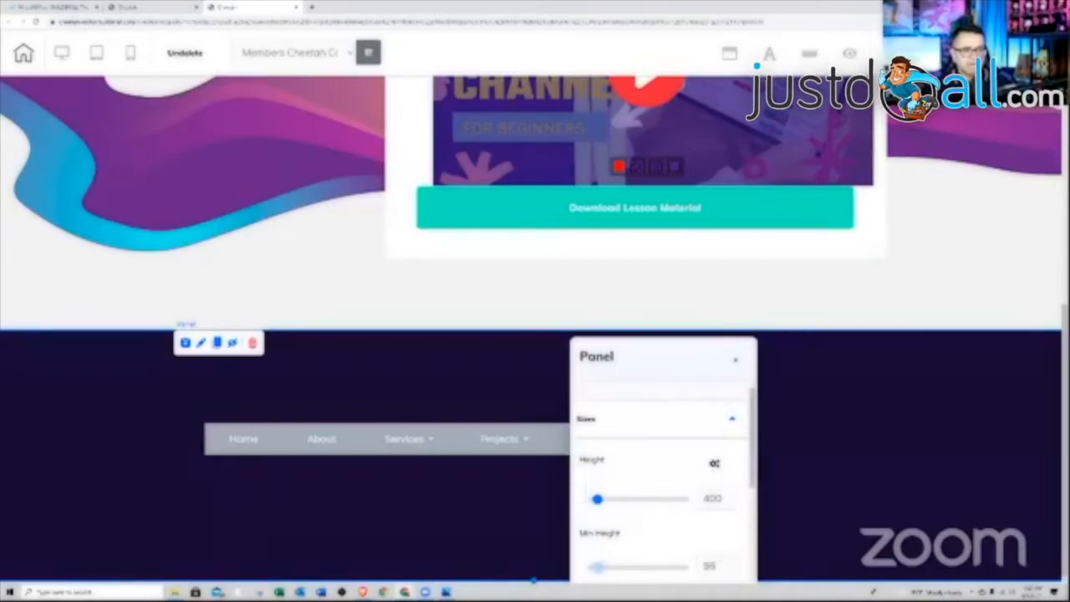
pyautogui.click(782, 511)
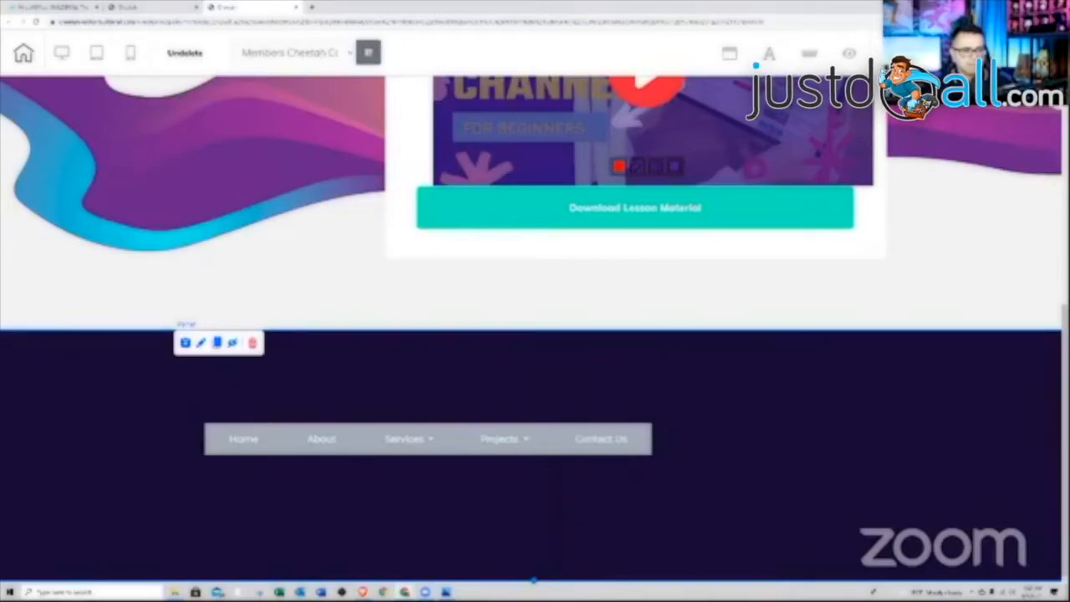
pyautogui.scroll(1, 538, 533)
pyautogui.moveTo(545, 506)
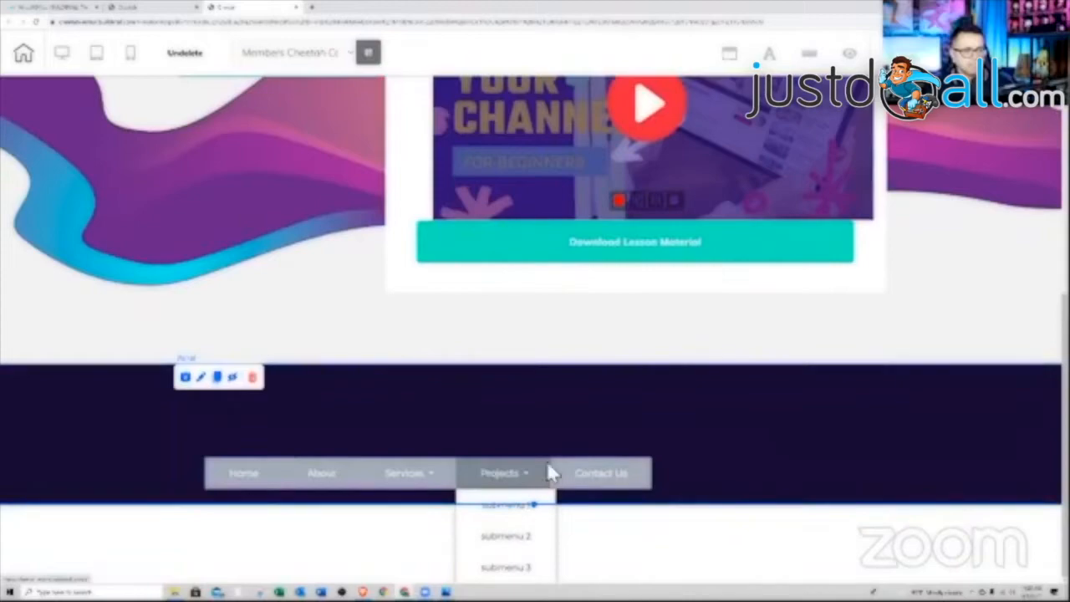
pyautogui.scroll(2, 777, 443)
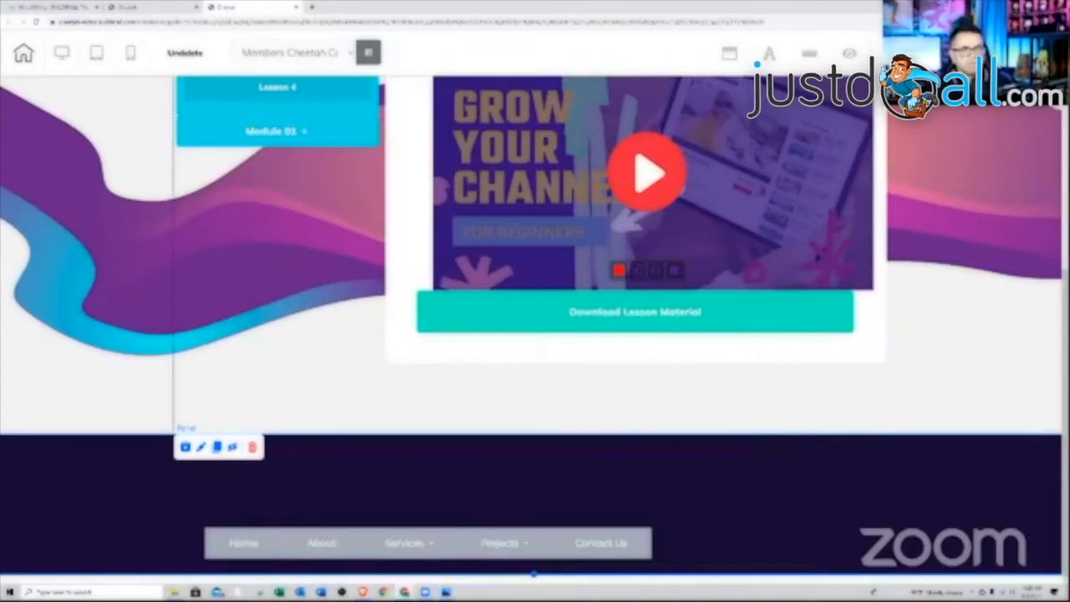
# - Reorder panels so the dark menu panel sits above the course panel, and apply
pyautogui.click(717, 382)
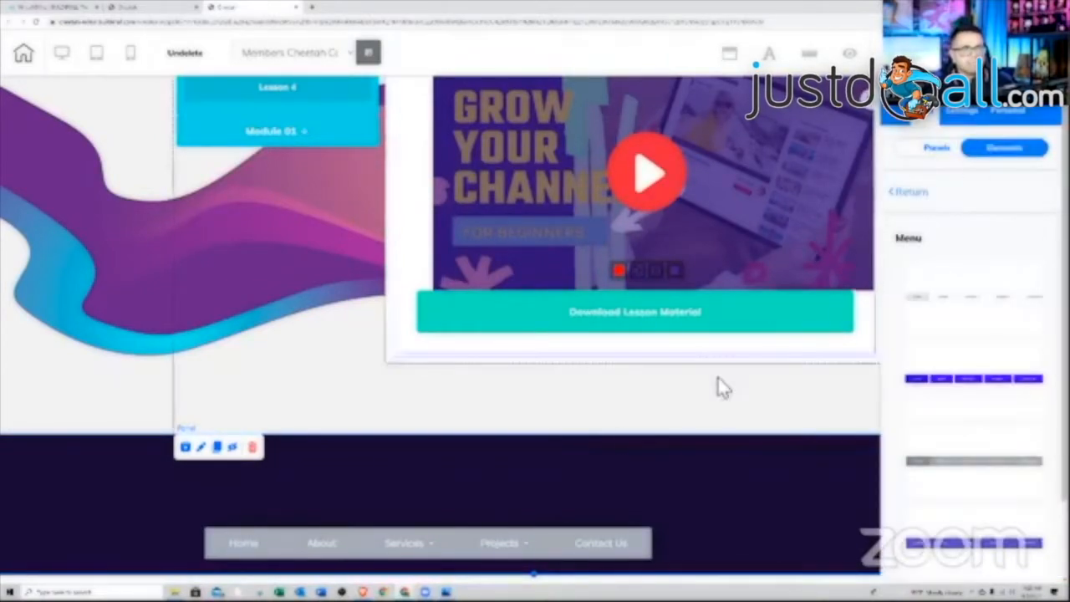
pyautogui.click(446, 463)
pyautogui.scroll(-5, 968, 428)
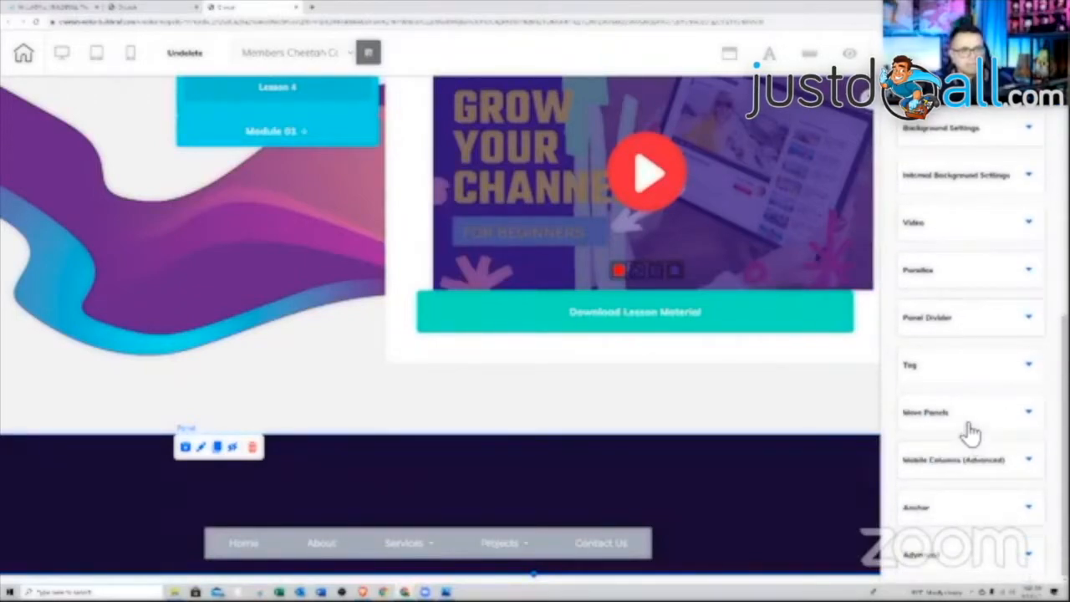
pyautogui.click(969, 430)
pyautogui.moveTo(968, 475); pyautogui.dragTo(959, 443)
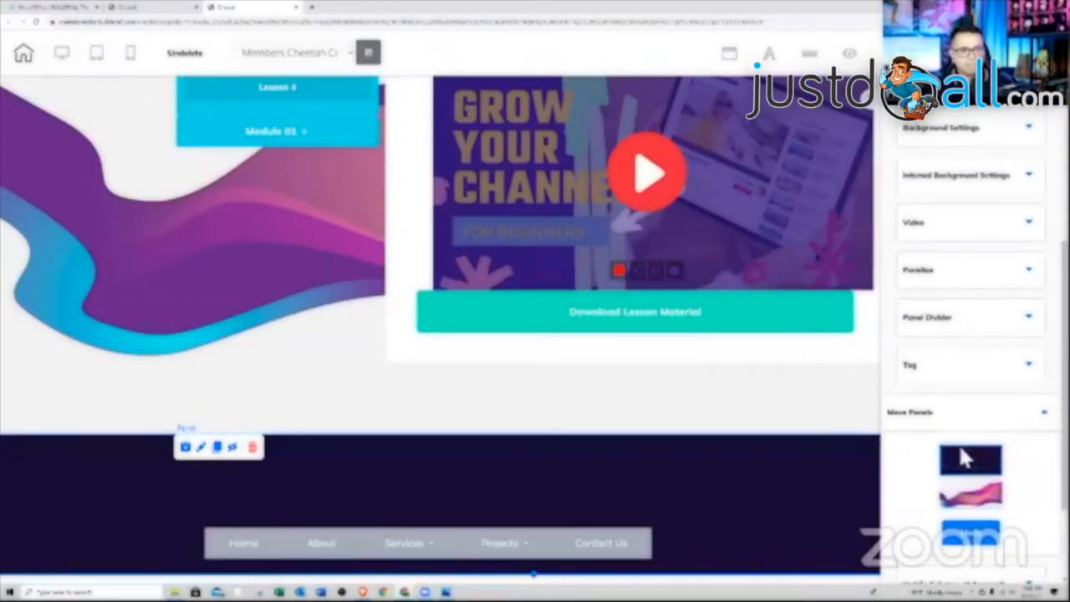
pyautogui.click(972, 535)
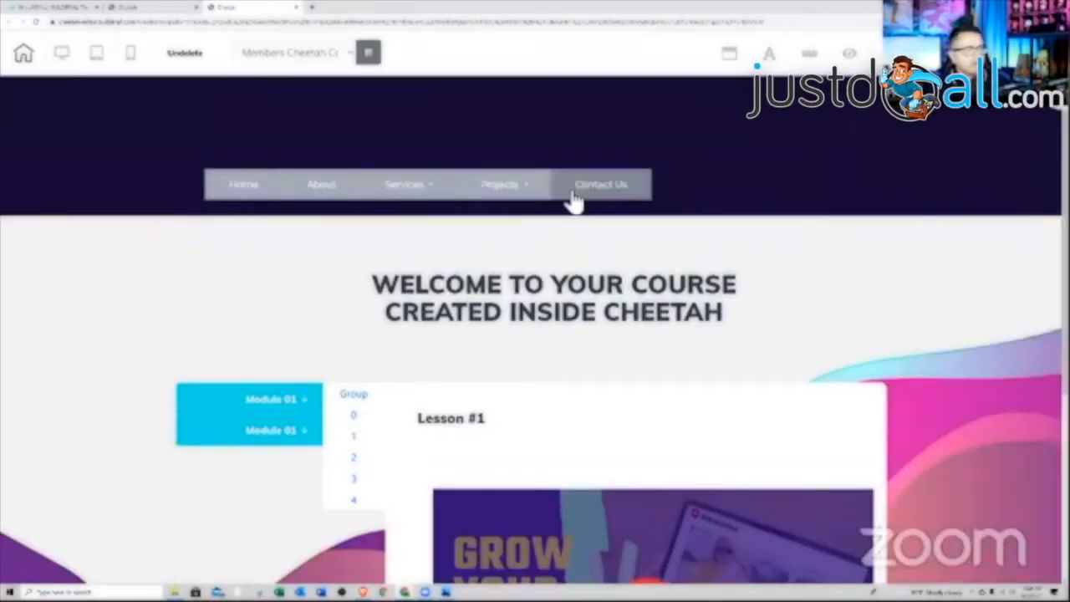
# - Nudge the navigation menu into place in the shortened top header
pyautogui.click(560, 178)
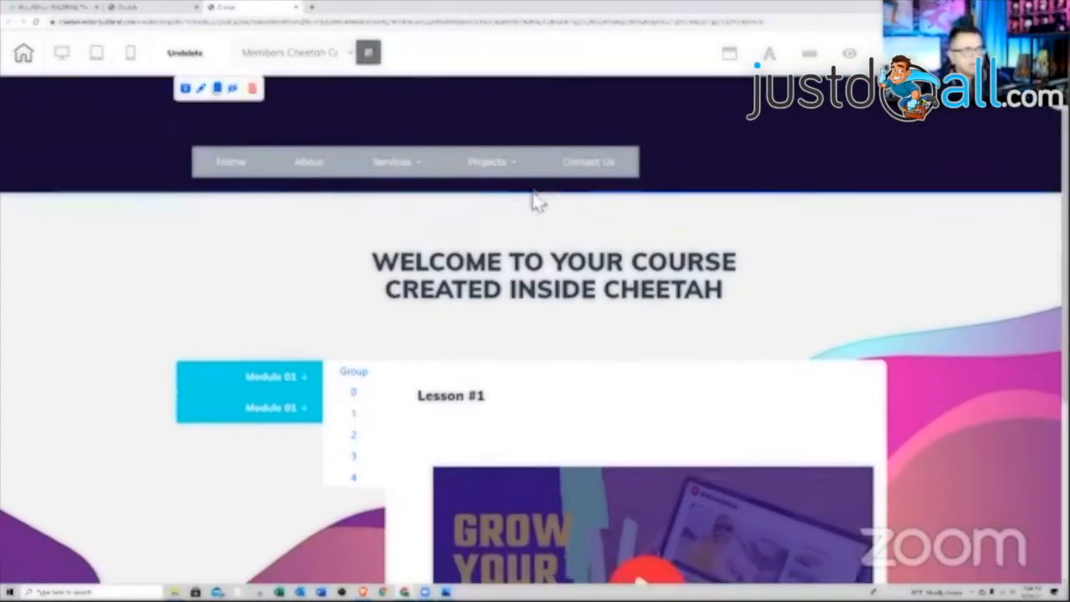
pyautogui.moveTo(529, 173)
pyautogui.mouseDown()
pyautogui.moveTo(520, 157)
pyautogui.moveTo(536, 179)
pyautogui.mouseUp()
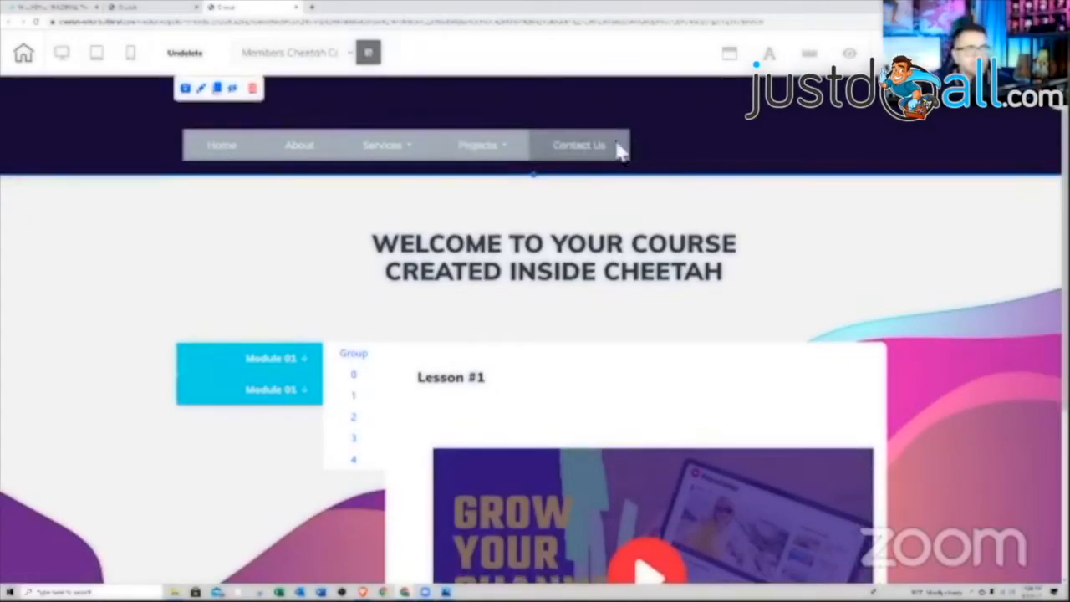
pyautogui.click(505, 155)
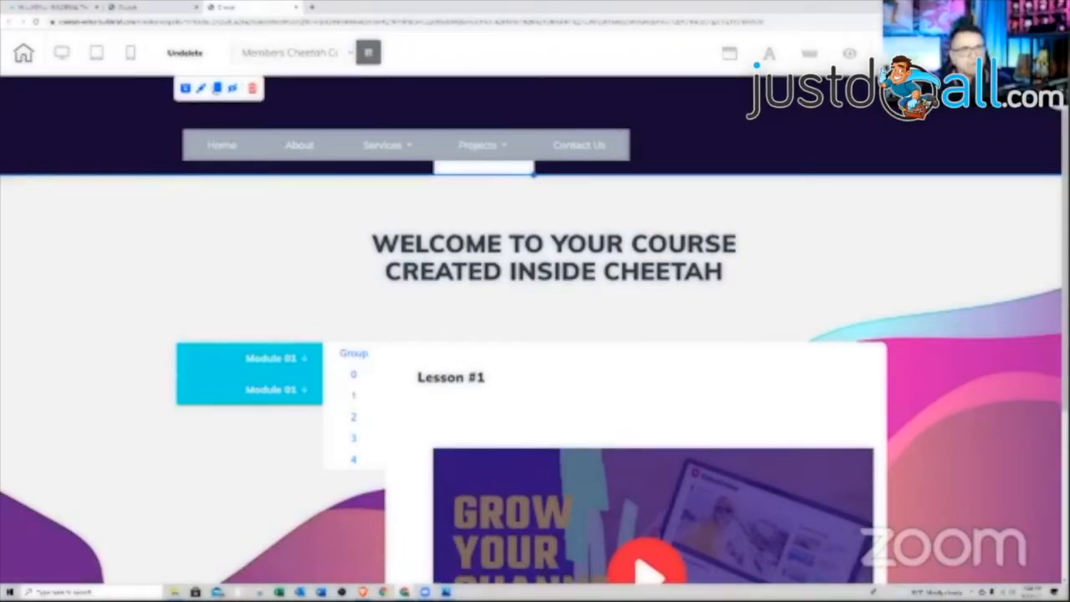
pyautogui.click(1048, 94)
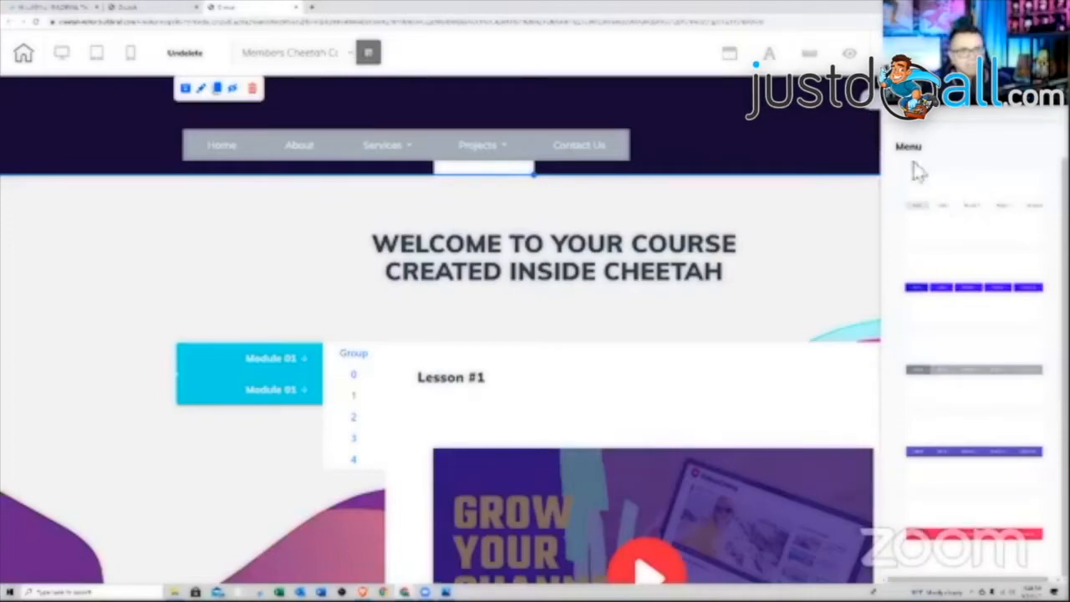
pyautogui.click(896, 104)
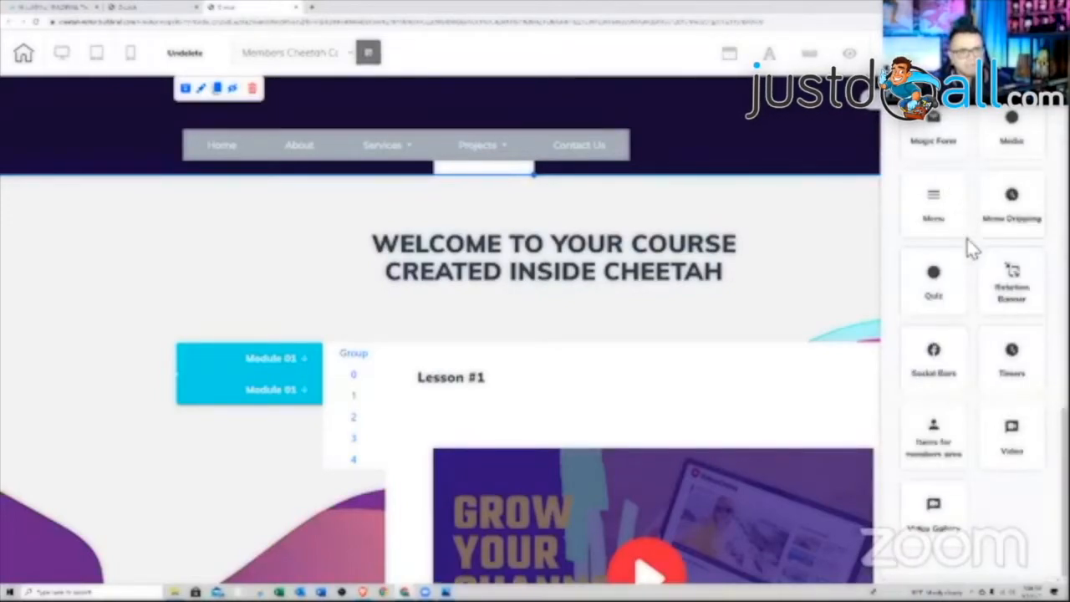
pyautogui.scroll(2, 969, 251)
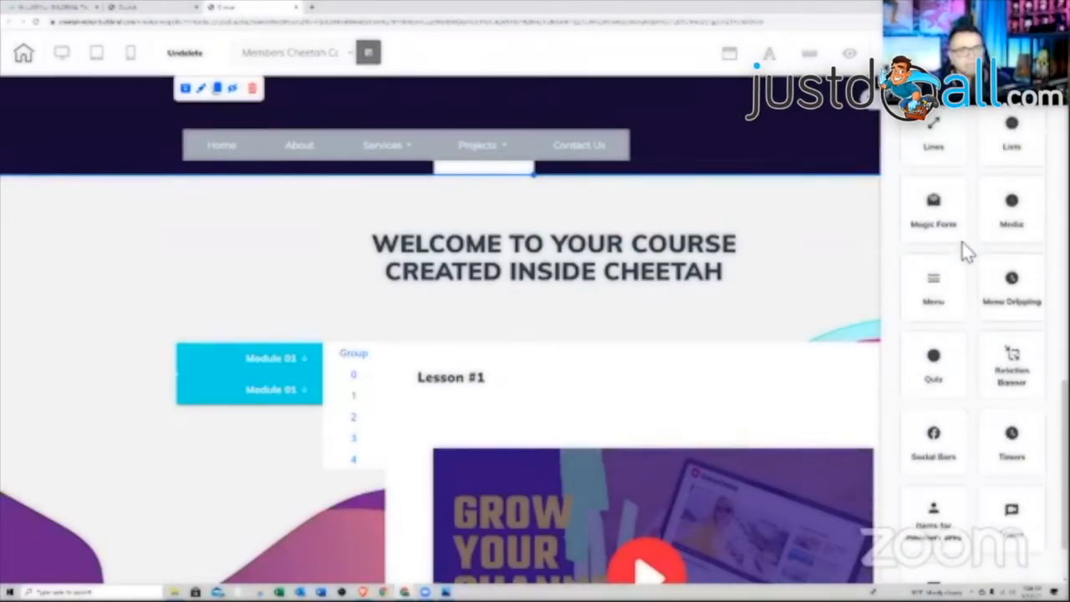
pyautogui.scroll(1, 962, 244)
pyautogui.scroll(-3, 962, 244)
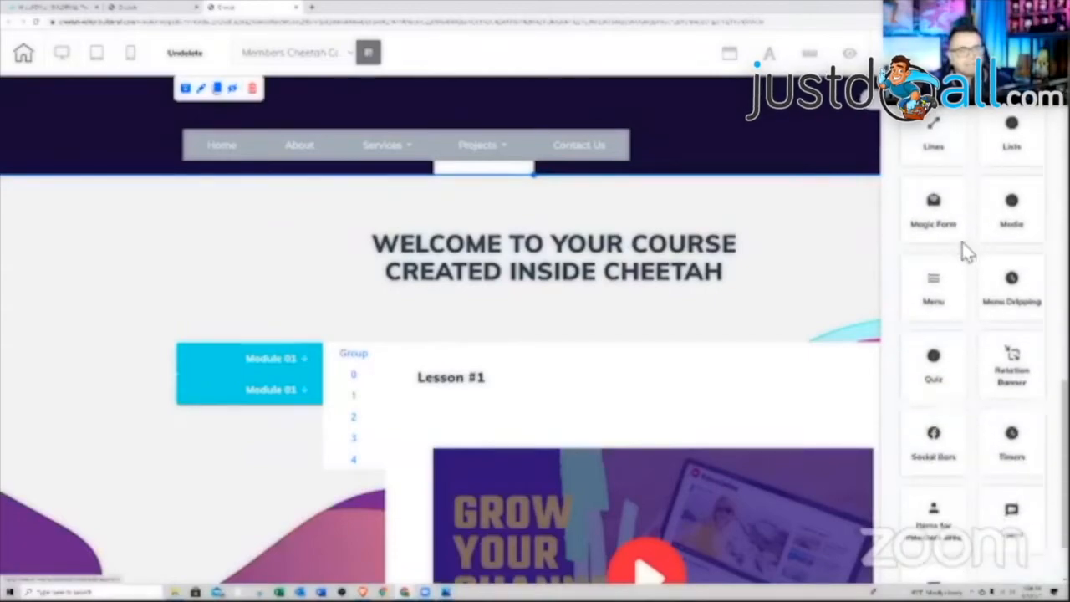
# - Drag the Login/Register button element from members-area items into the header, right of the menu
pyautogui.click(159, 7)
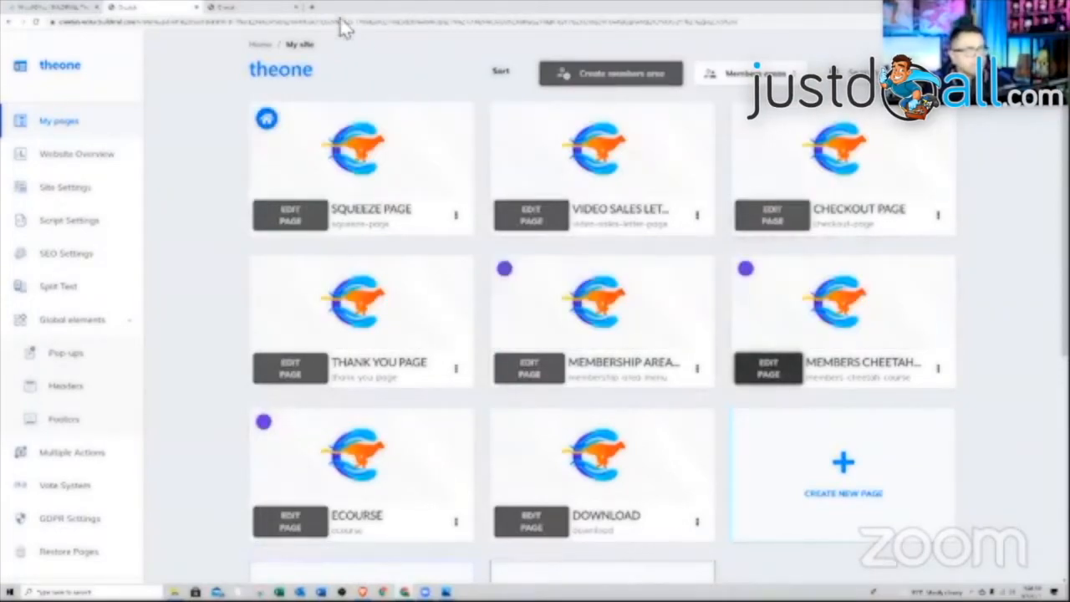
pyautogui.click(259, 10)
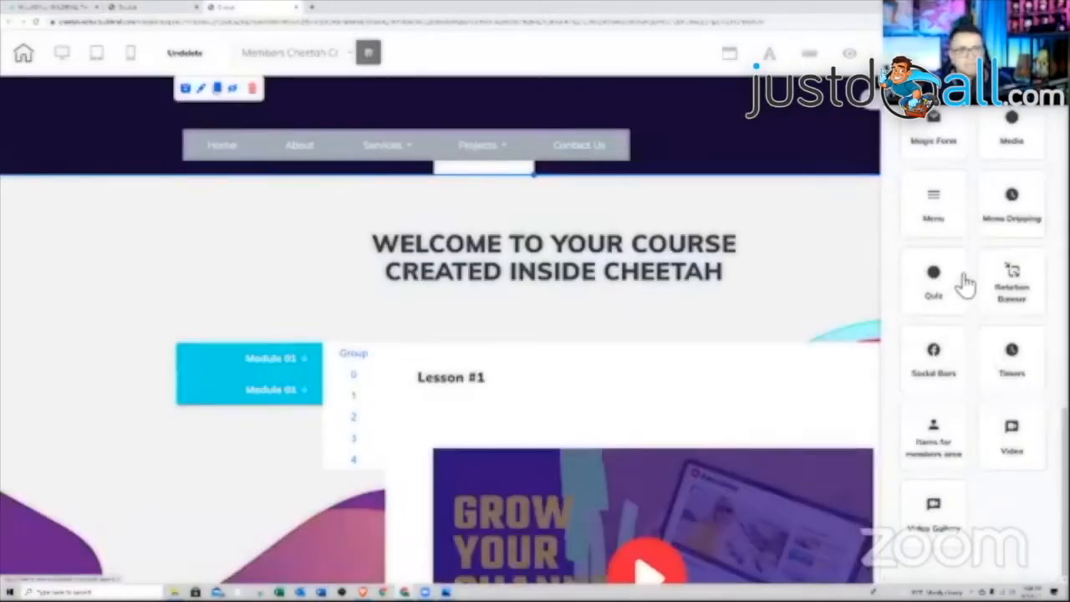
pyautogui.click(932, 441)
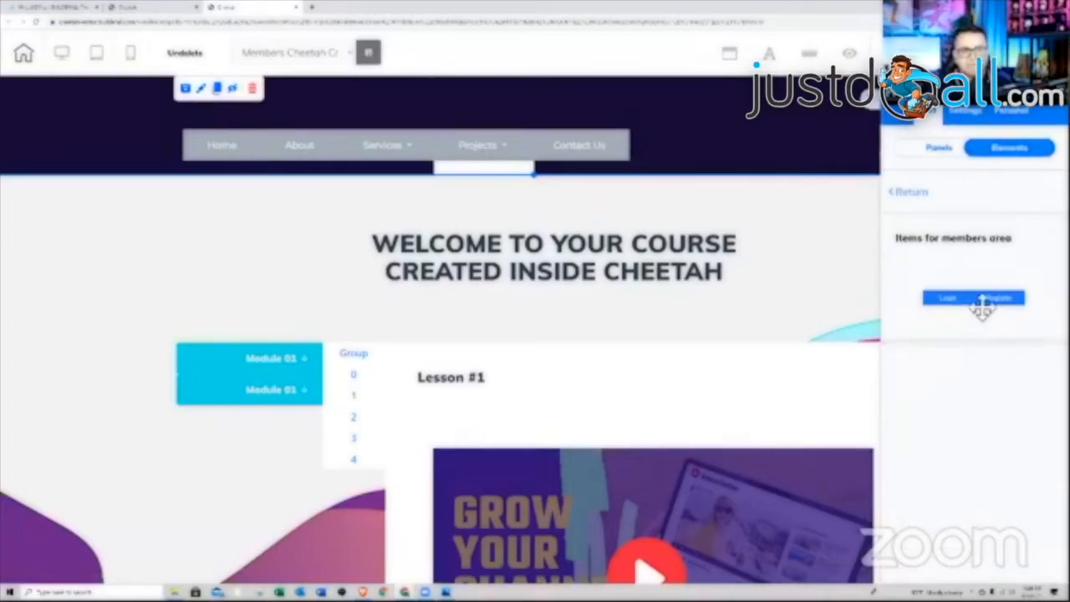
pyautogui.moveTo(990, 307); pyautogui.dragTo(795, 162)
pyautogui.click(808, 144)
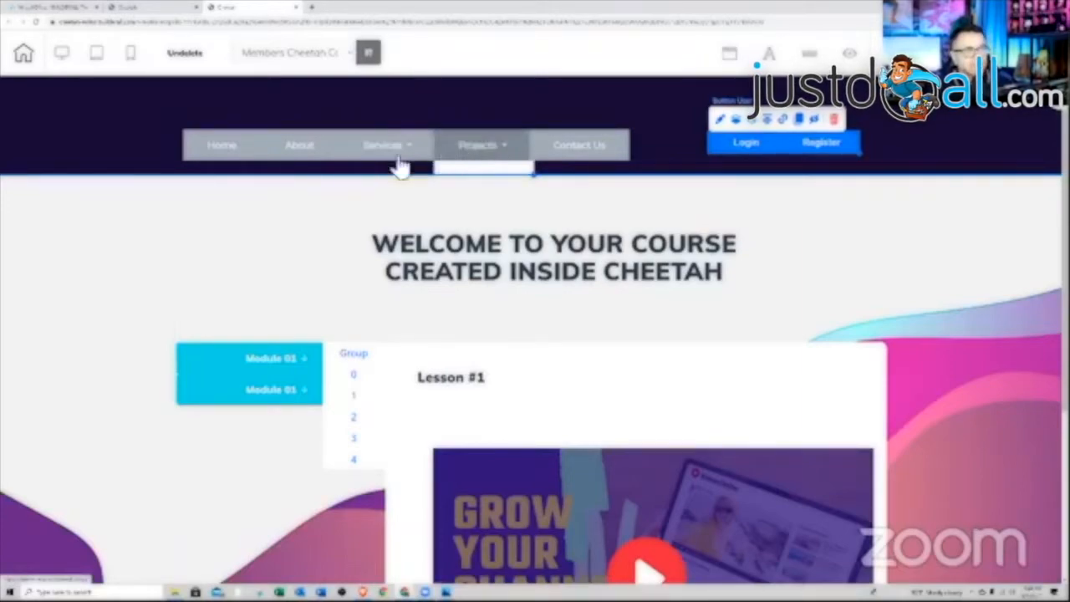
# - Delete Contact Us and Projects, rename Home to Members Area linked to Membership Area Menu
pyautogui.click(281, 148)
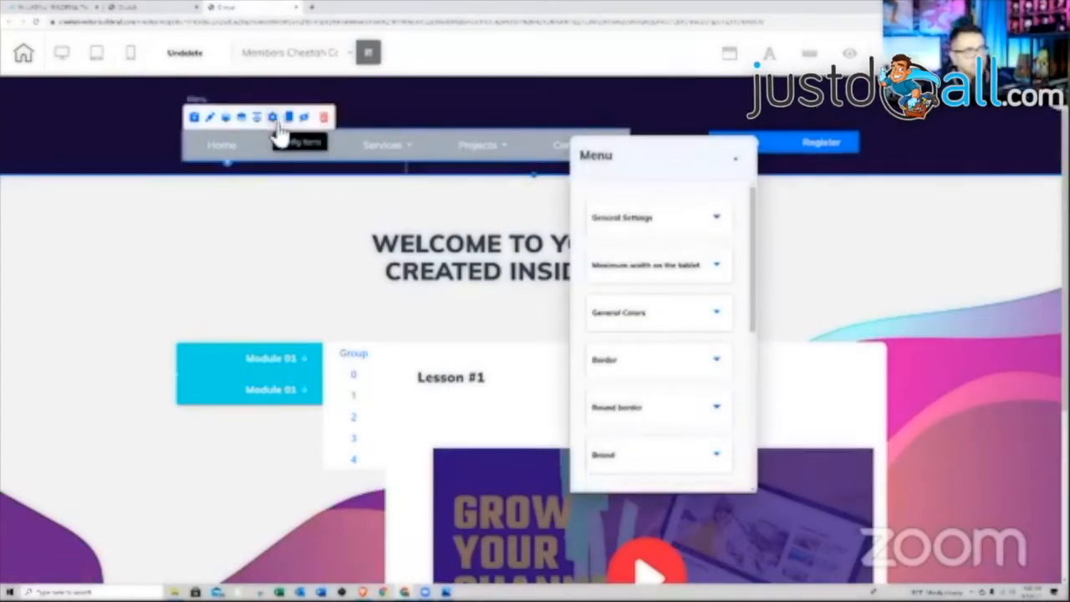
pyautogui.click(277, 124)
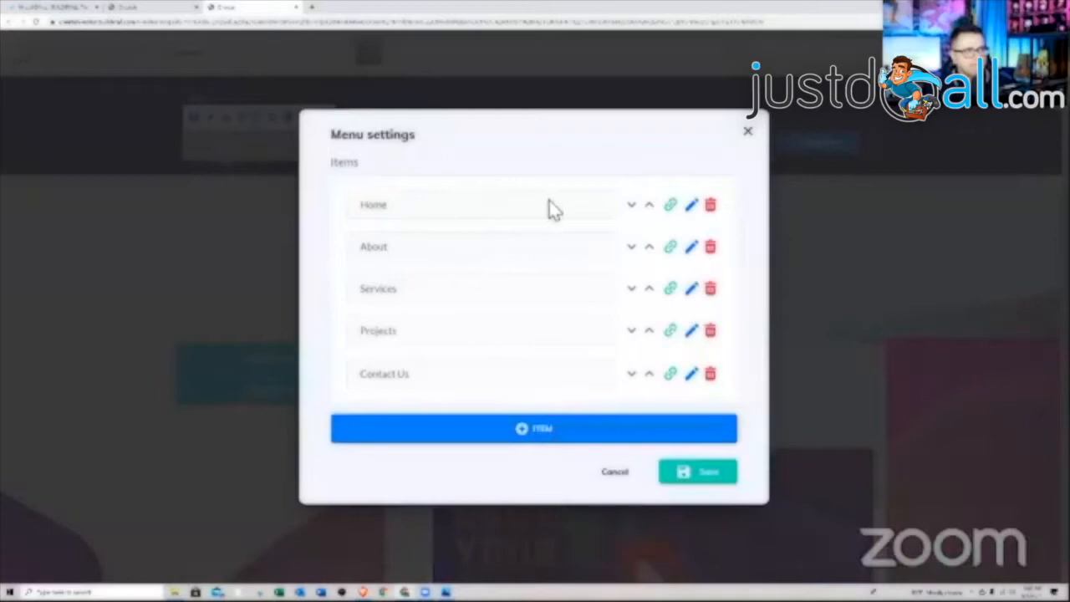
pyautogui.click(711, 376)
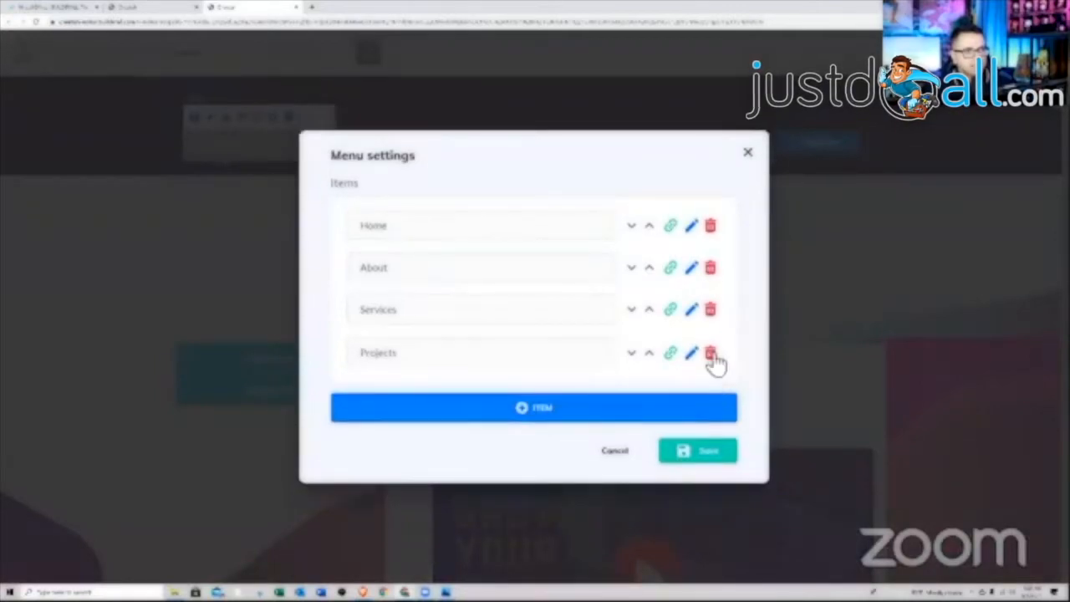
pyautogui.click(711, 356)
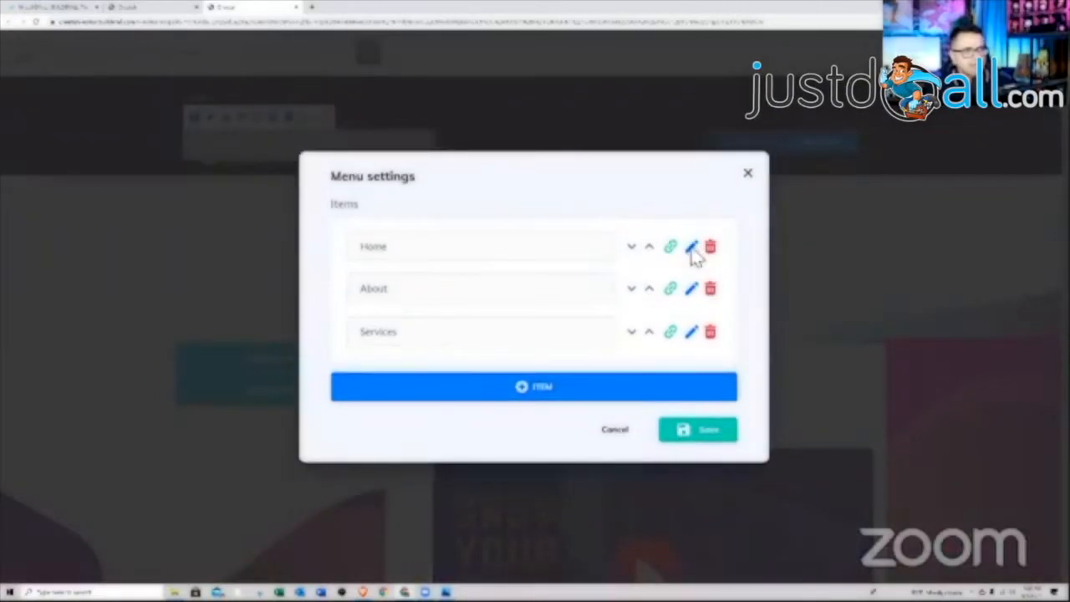
pyautogui.click(691, 248)
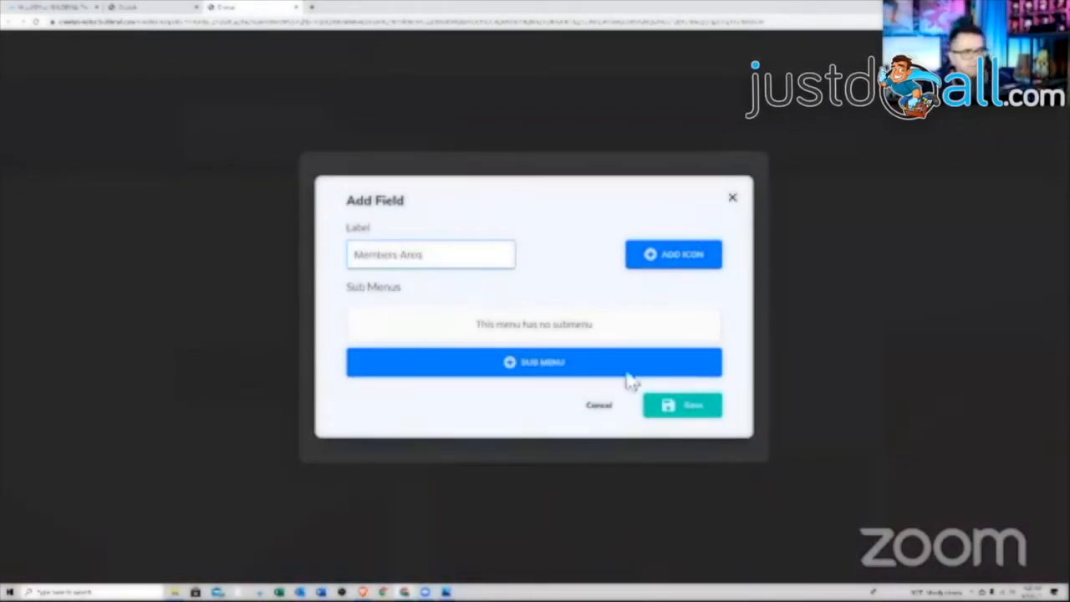
pyautogui.click(692, 413)
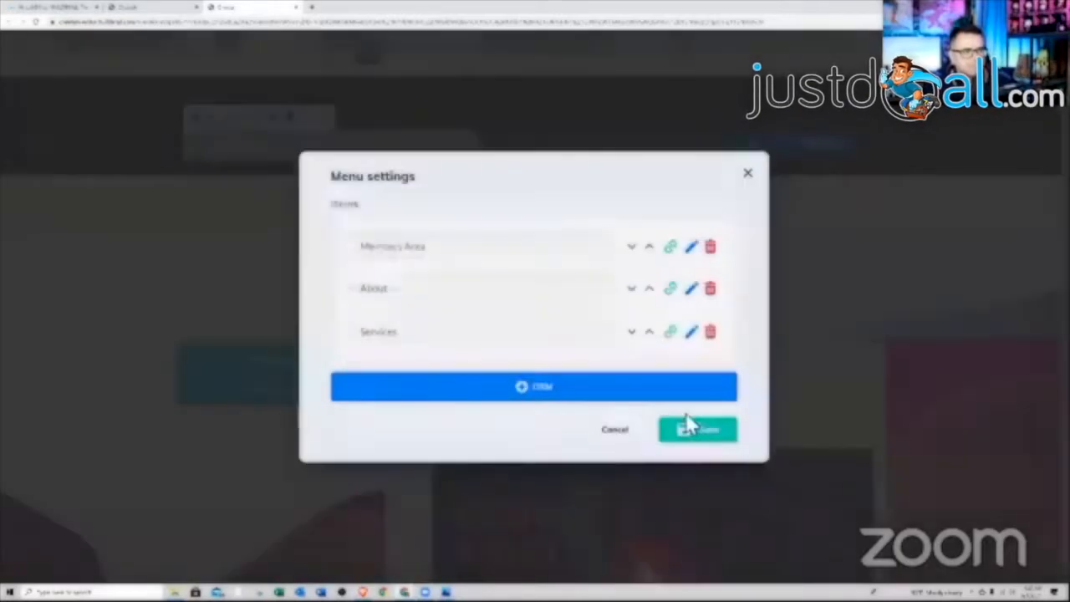
pyautogui.click(672, 249)
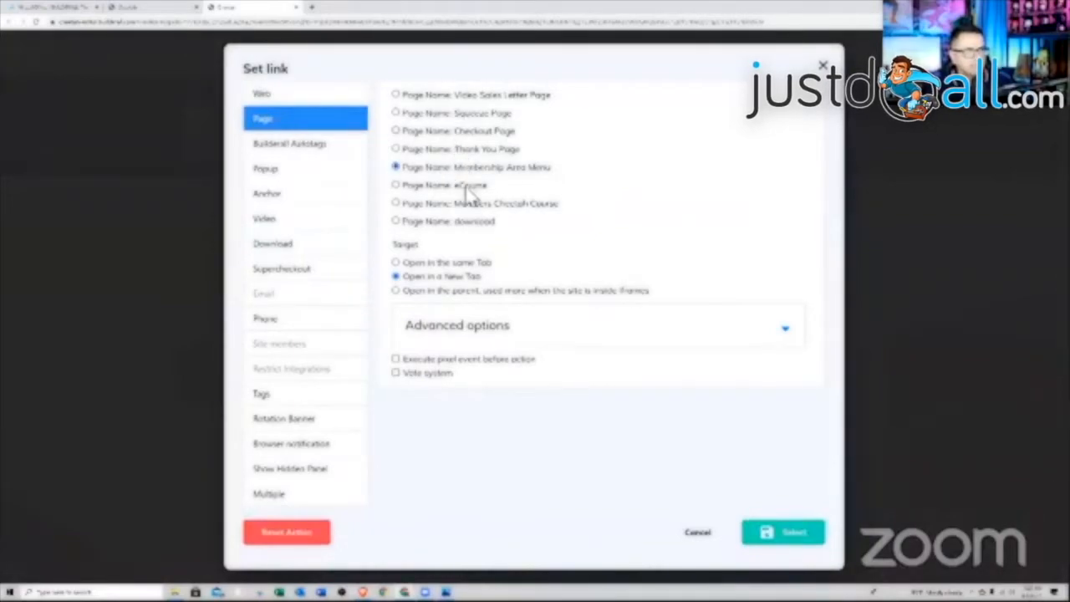
pyautogui.click(767, 538)
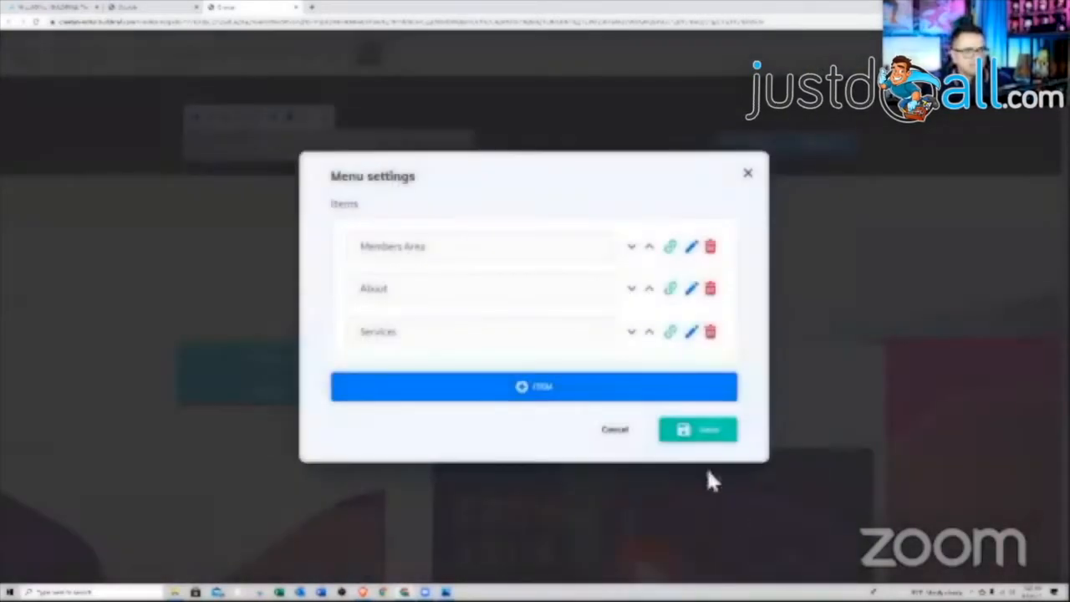
# - Rename About to Cheetah Course and link it to a site page
pyautogui.click(691, 289)
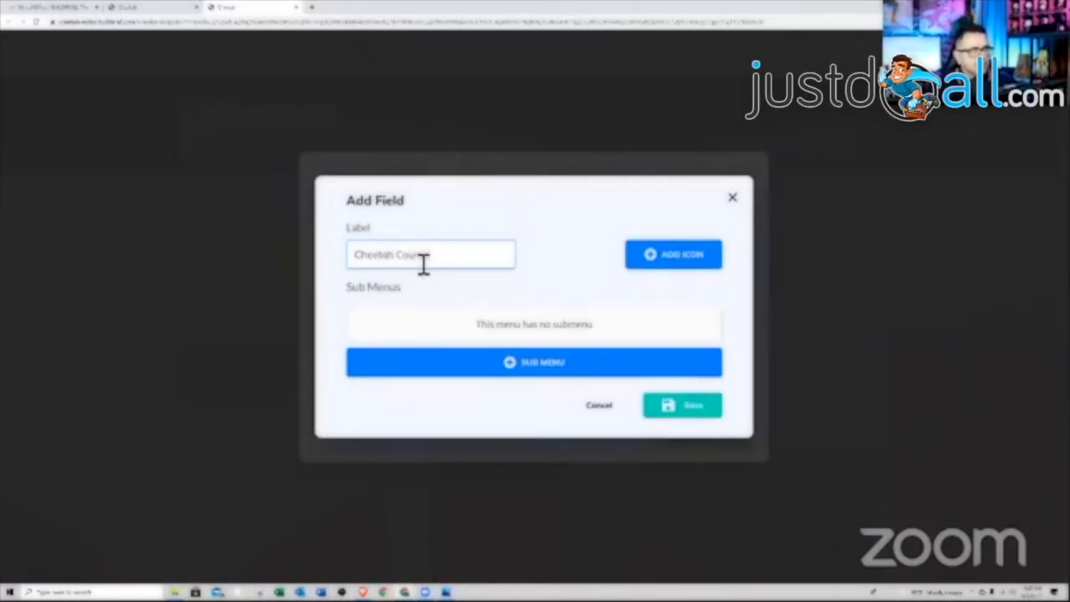
pyautogui.click(676, 411)
pyautogui.click(671, 289)
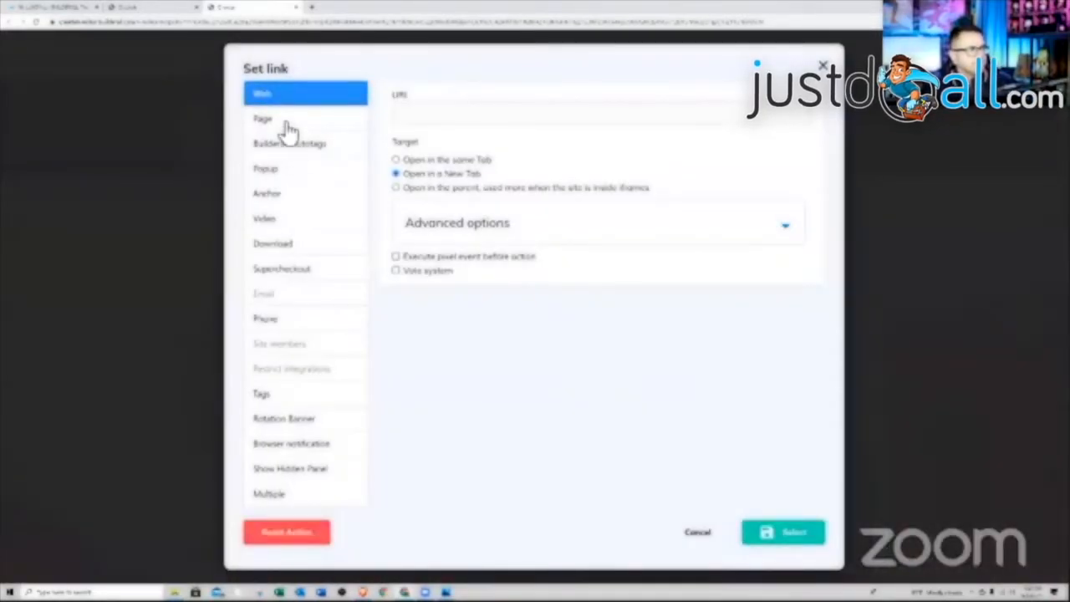
pyautogui.click(302, 125)
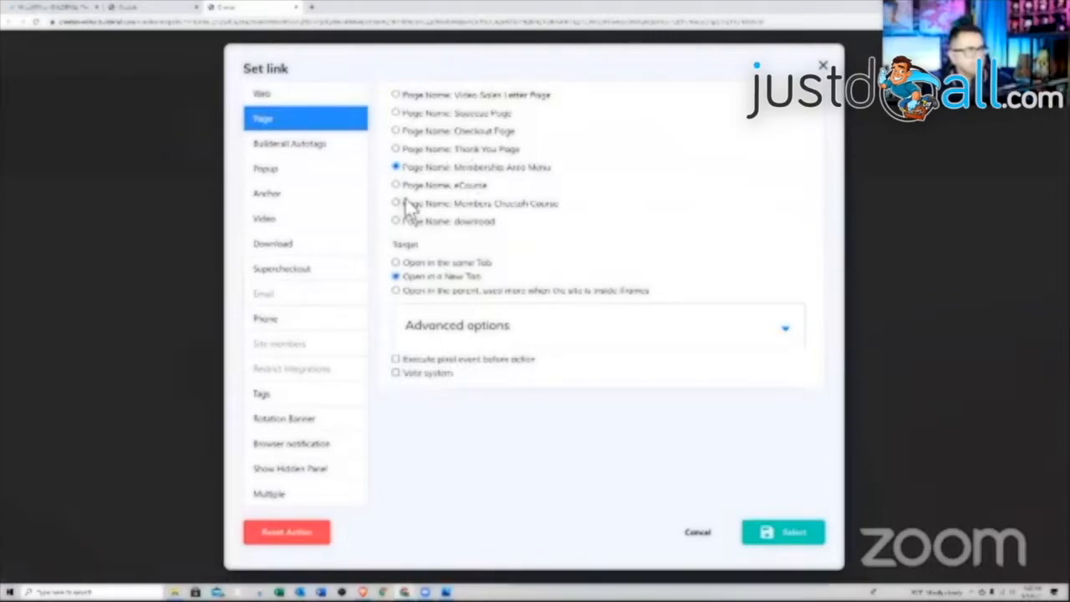
pyautogui.click(795, 535)
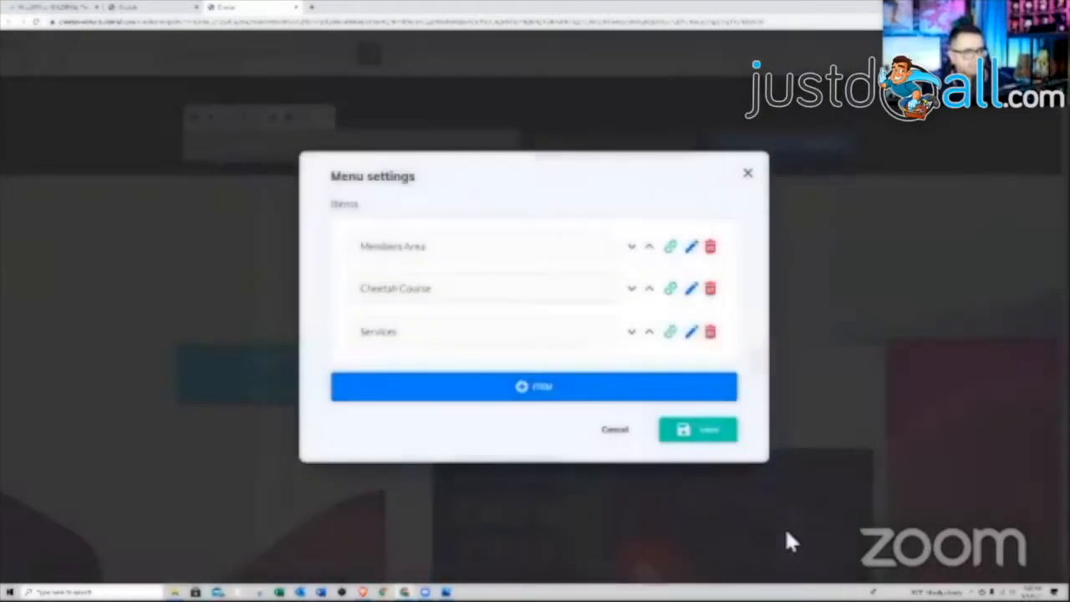
# - Link the Services item to the eCourse page, opening in a new tab
pyautogui.click(693, 336)
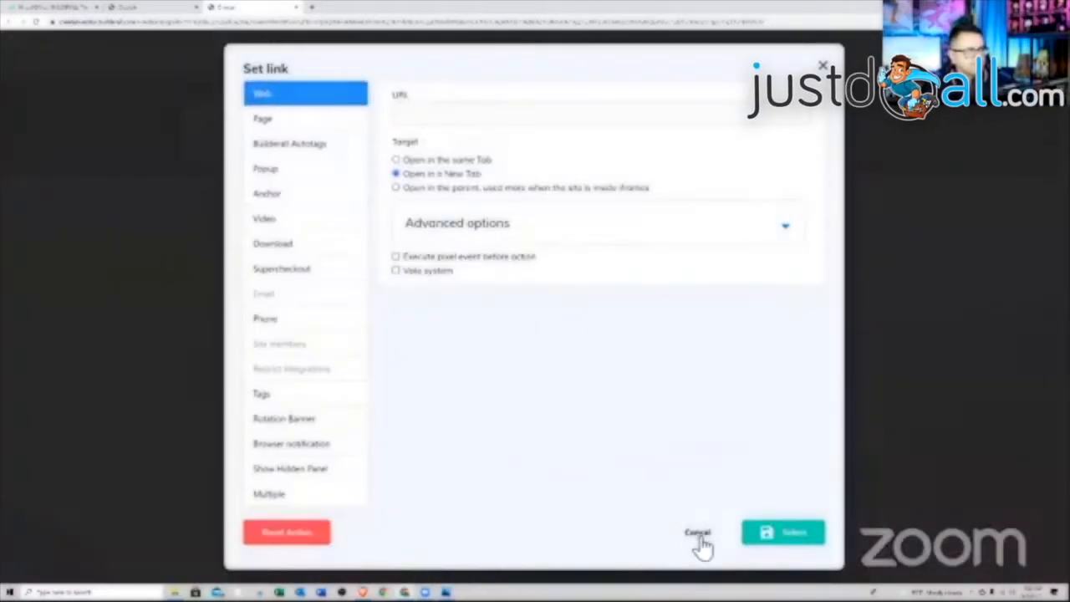
pyautogui.click(291, 123)
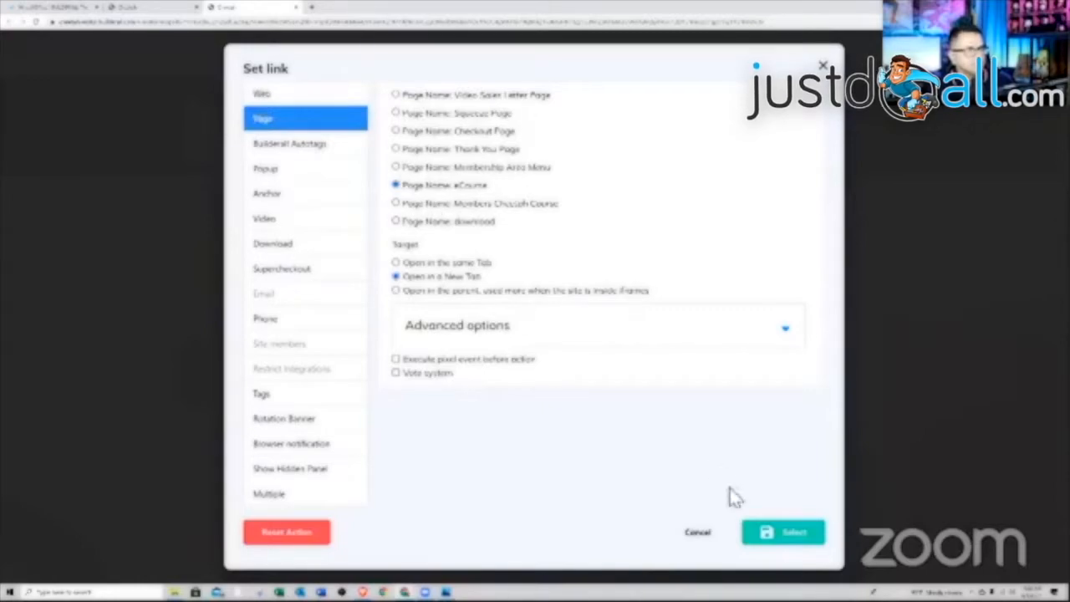
pyautogui.click(784, 539)
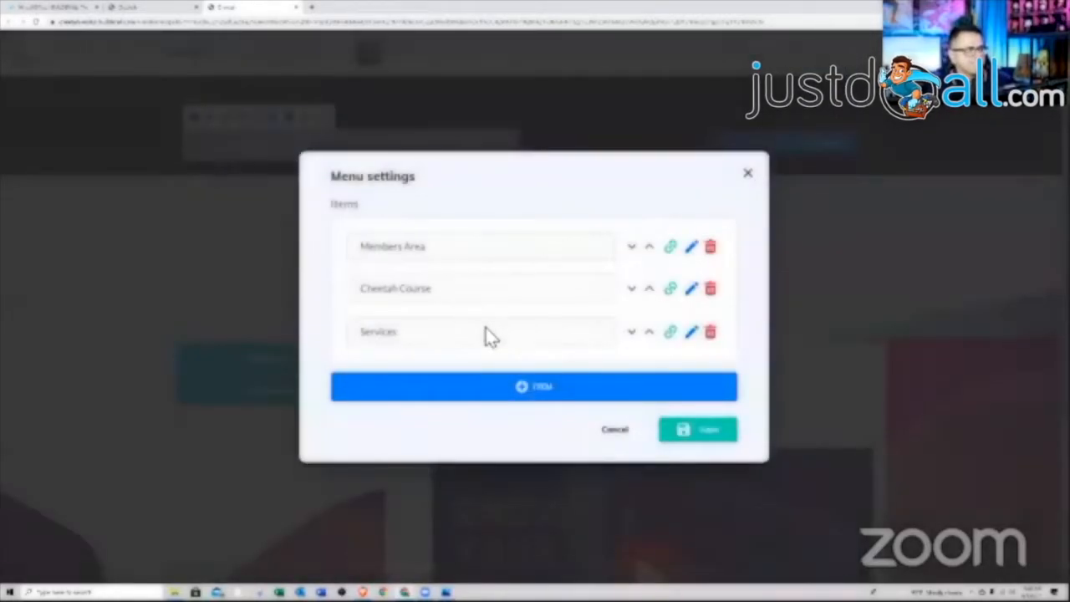
# - Rename Services to eCourse, delete both its submenus, and save the menu
pyautogui.click(691, 332)
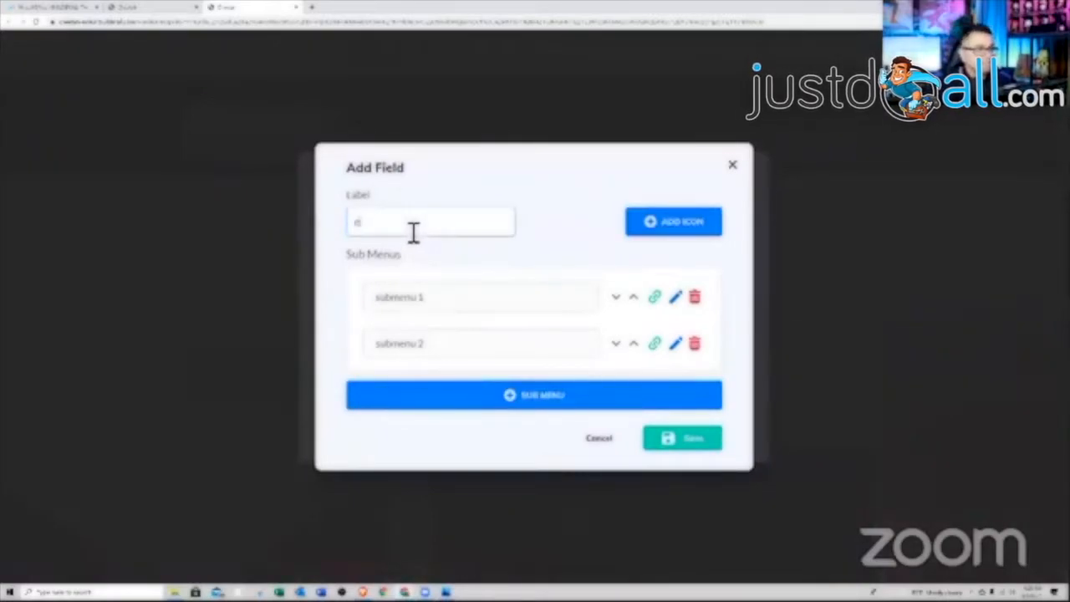
pyautogui.click(695, 346)
pyautogui.click(695, 316)
pyautogui.click(693, 406)
pyautogui.click(687, 431)
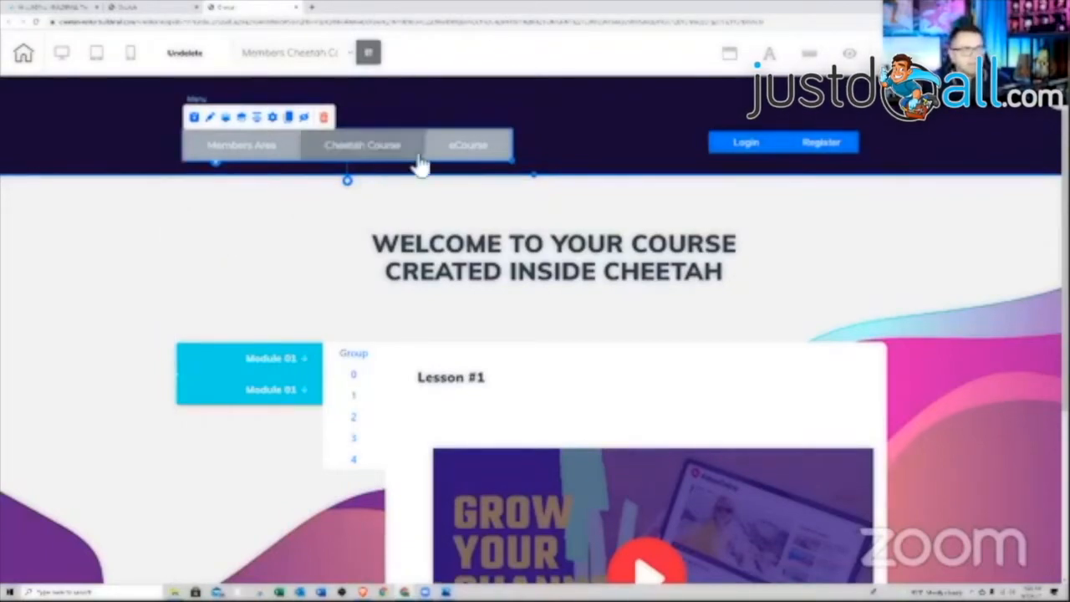
# - Redirect registration to Thank You Page and login/logout to Membership Area Menu, then save
pyautogui.click(779, 152)
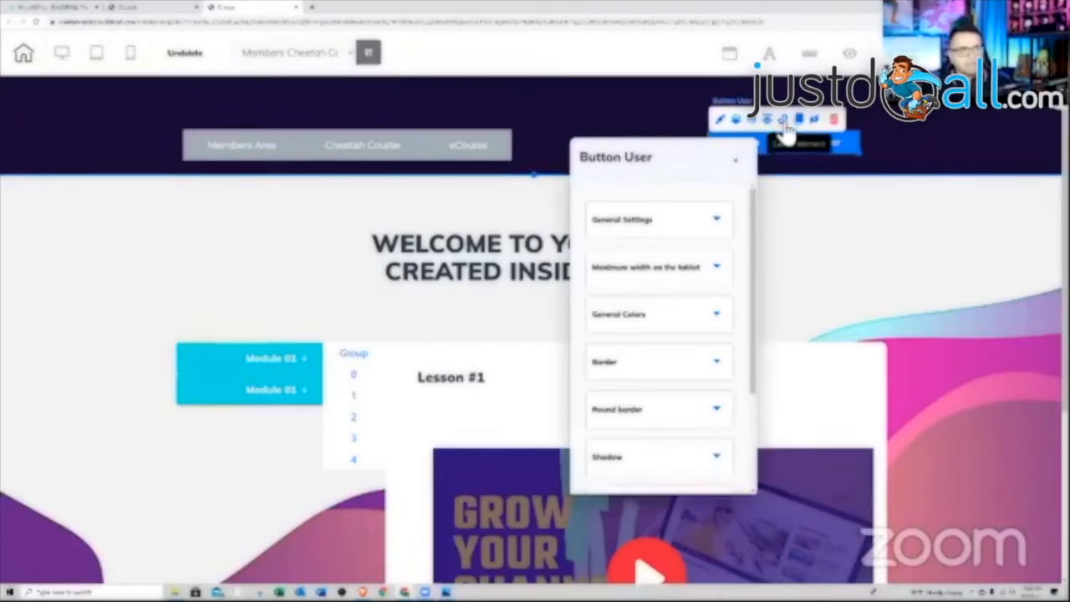
pyautogui.click(782, 120)
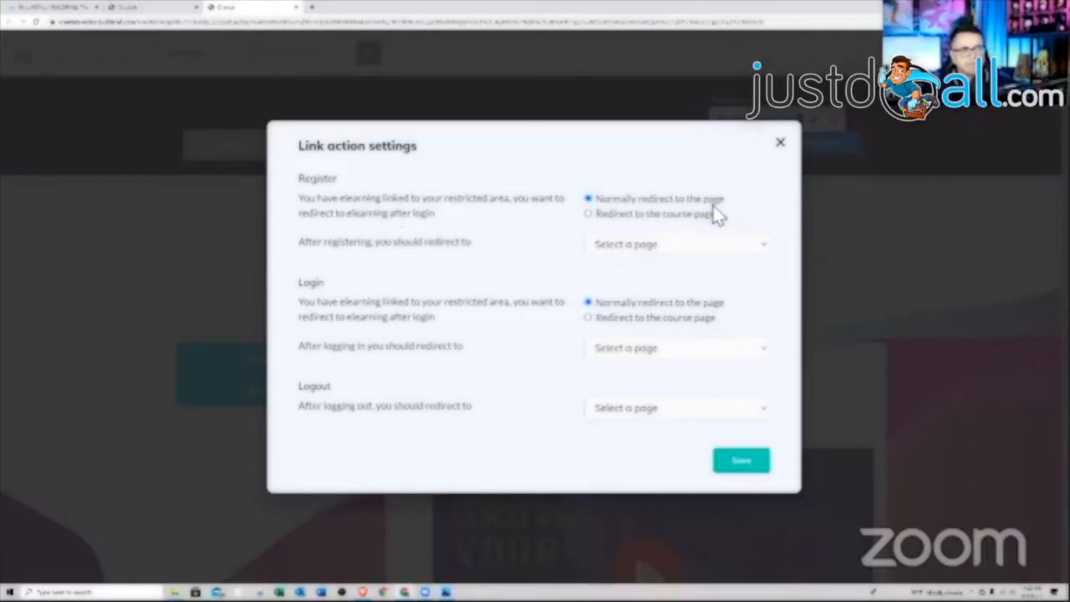
pyautogui.click(713, 244)
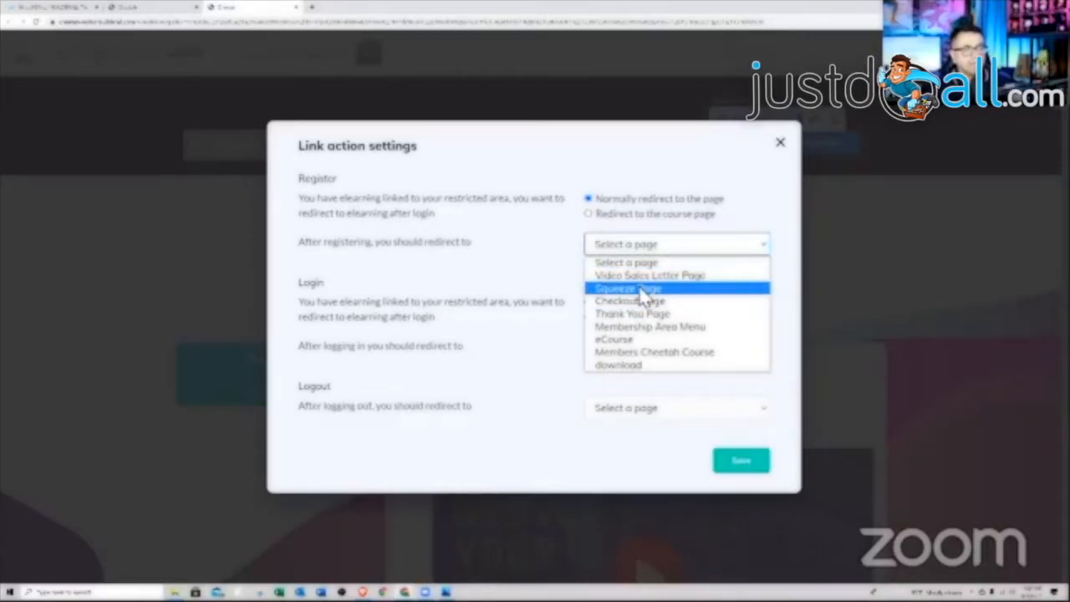
pyautogui.click(638, 315)
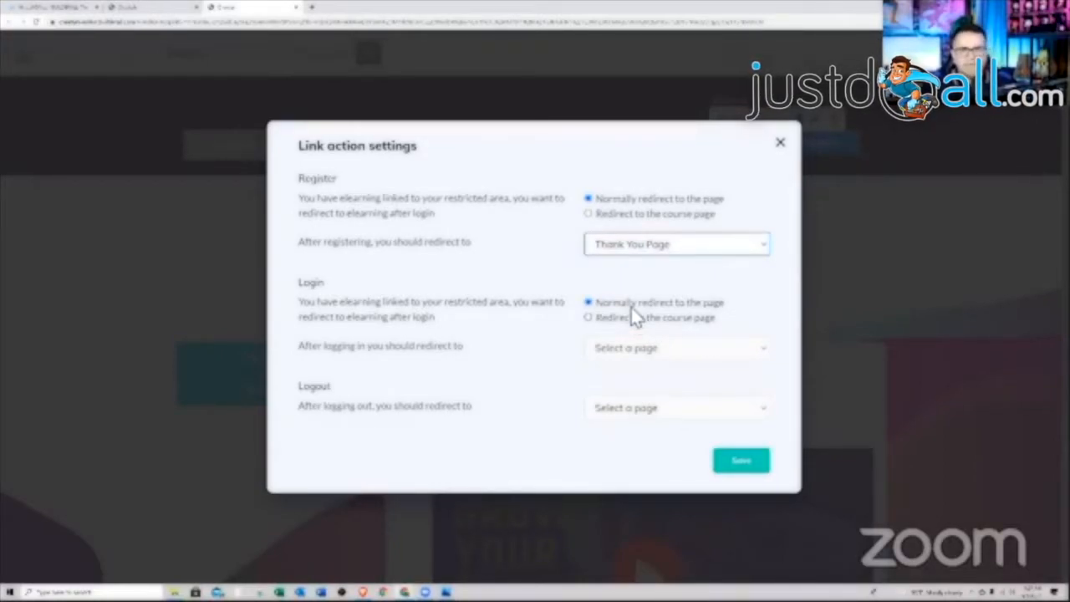
pyautogui.click(722, 352)
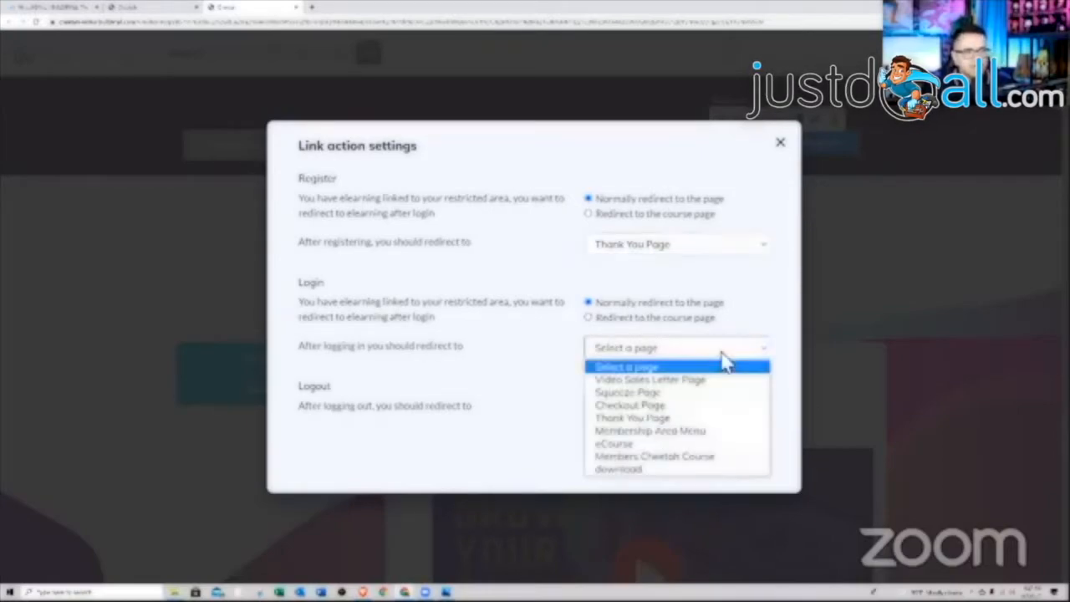
pyautogui.click(659, 431)
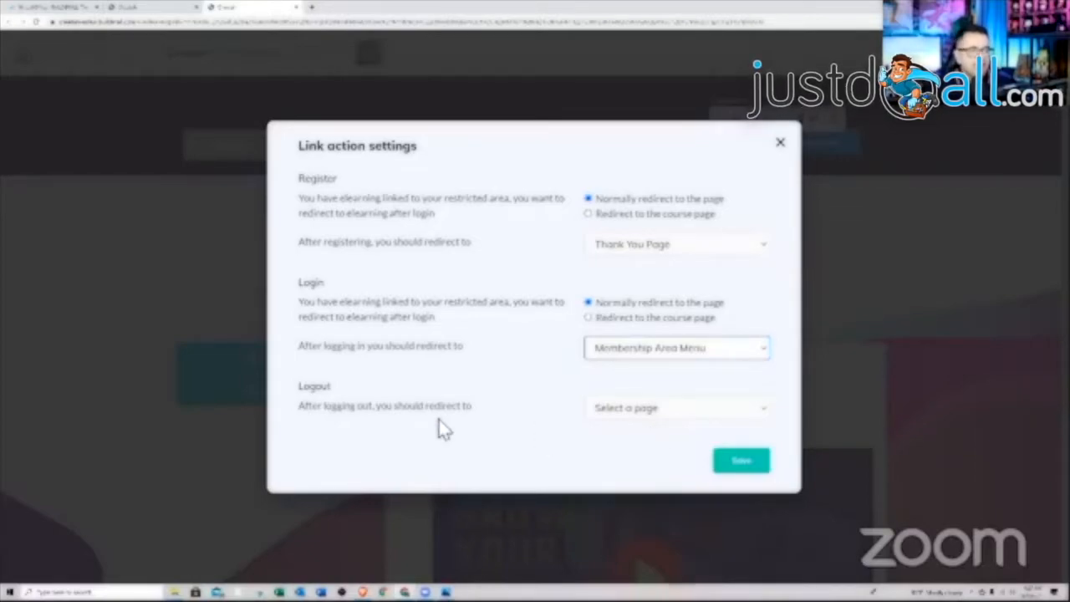
pyautogui.click(669, 411)
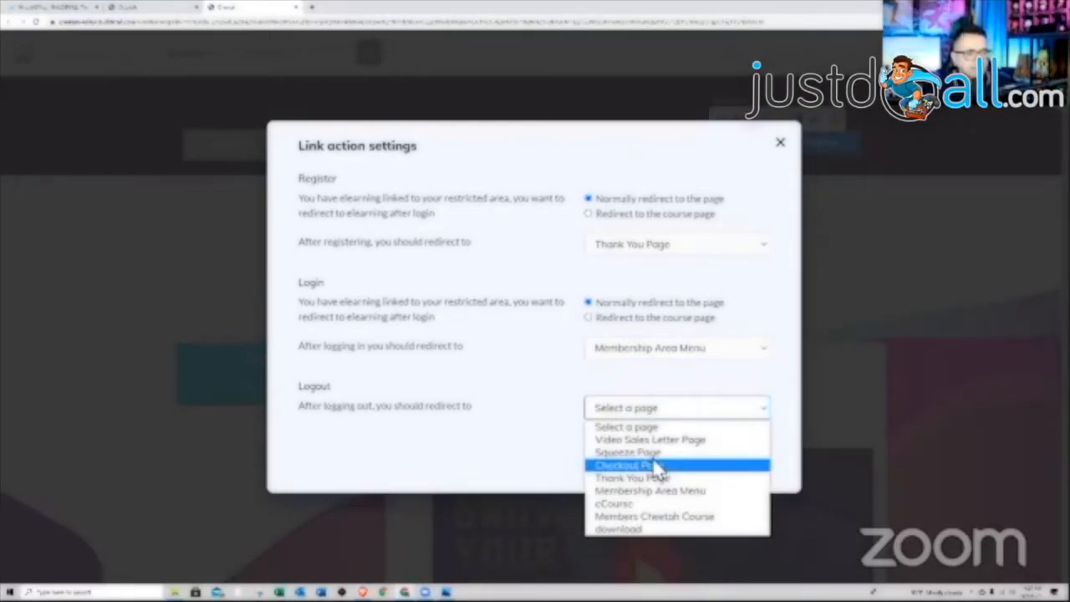
pyautogui.click(641, 493)
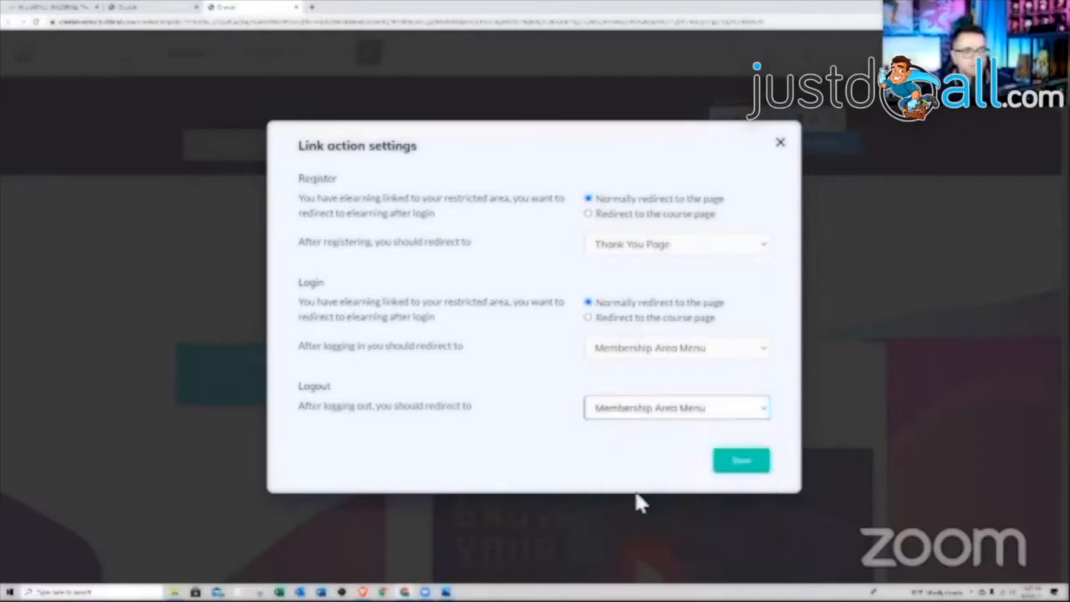
pyautogui.click(747, 463)
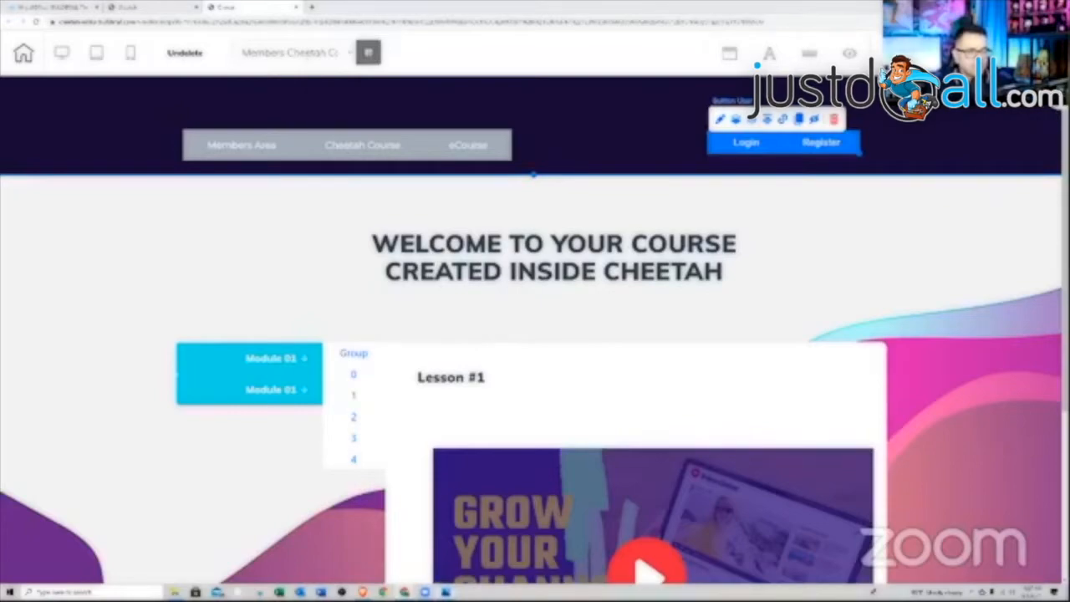
# - Check the funnel map, then shift the Login/Register buttons slightly within the header
pyautogui.hotkey('alt', 'Tab')
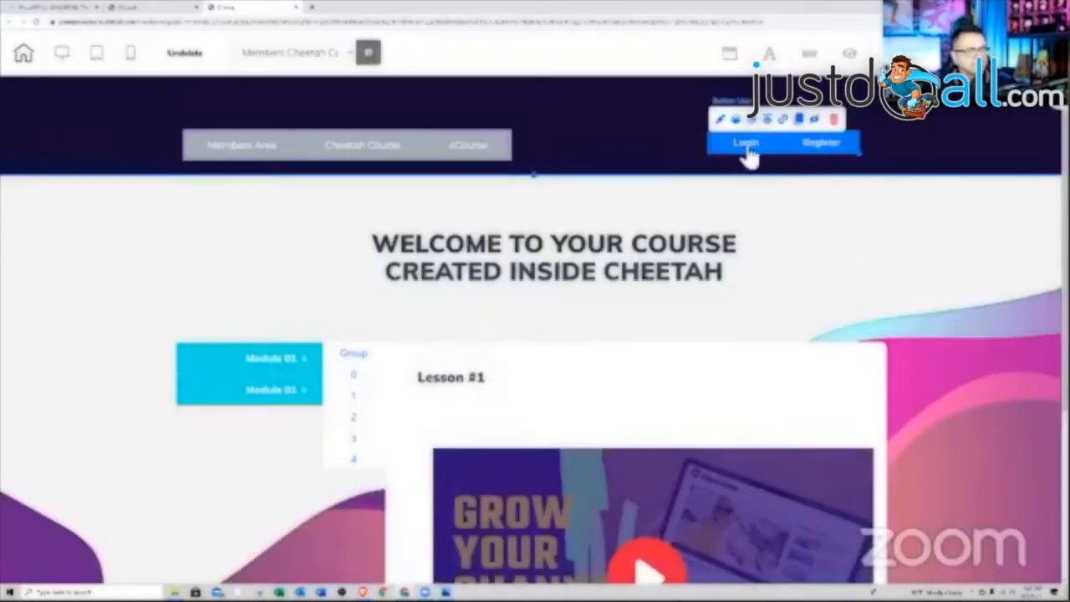
pyautogui.moveTo(750, 158); pyautogui.dragTo(786, 154)
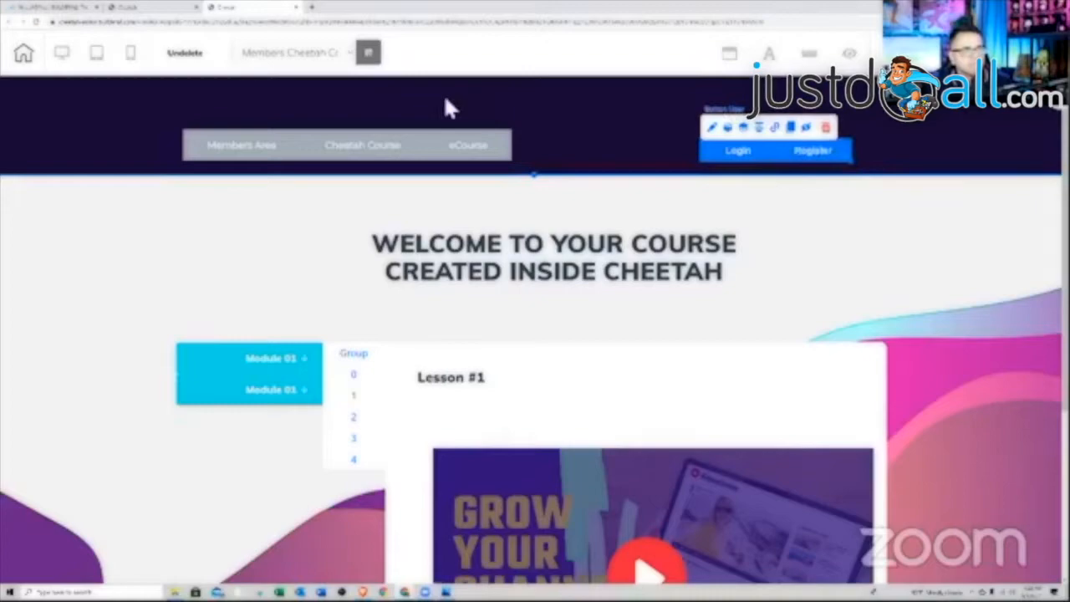
# - Save the header as personal element '09.01.2021 members', then switch to editing the eCourse page
pyautogui.click(383, 90)
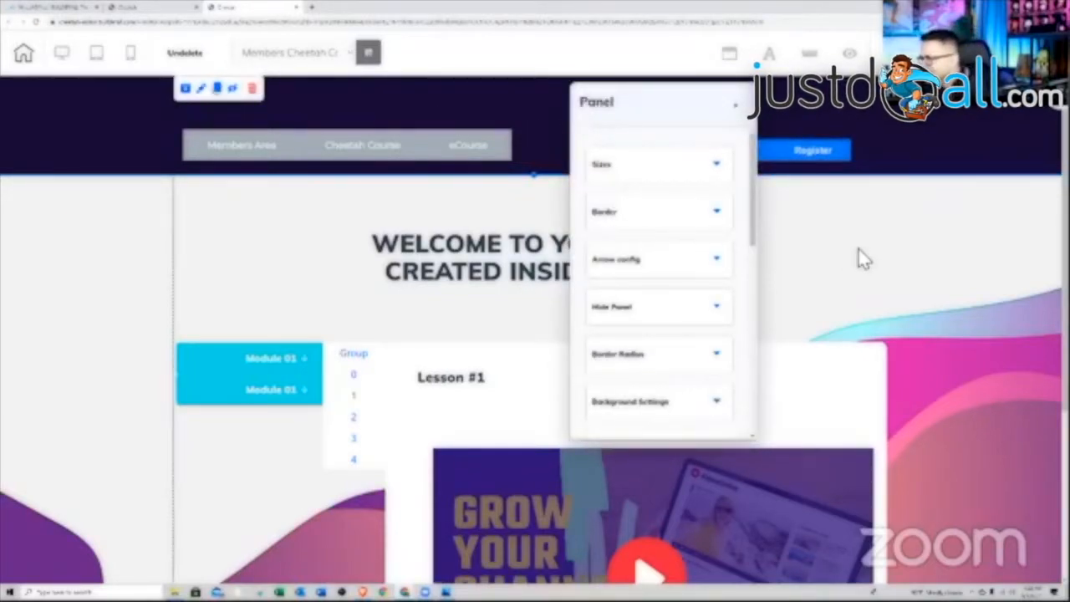
pyautogui.scroll(-1, 741, 256)
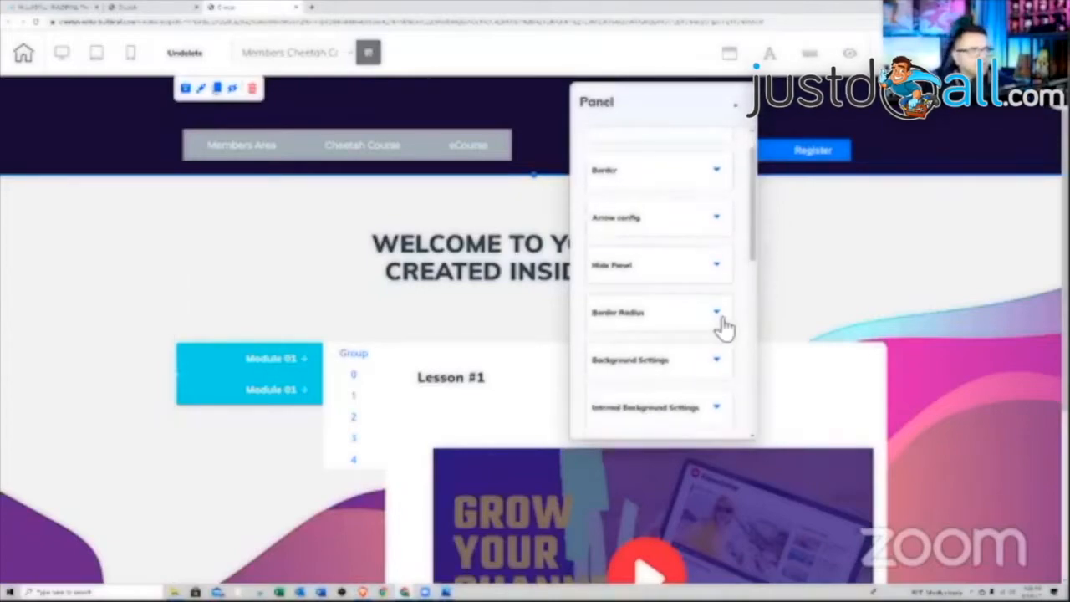
pyautogui.scroll(1, 725, 318)
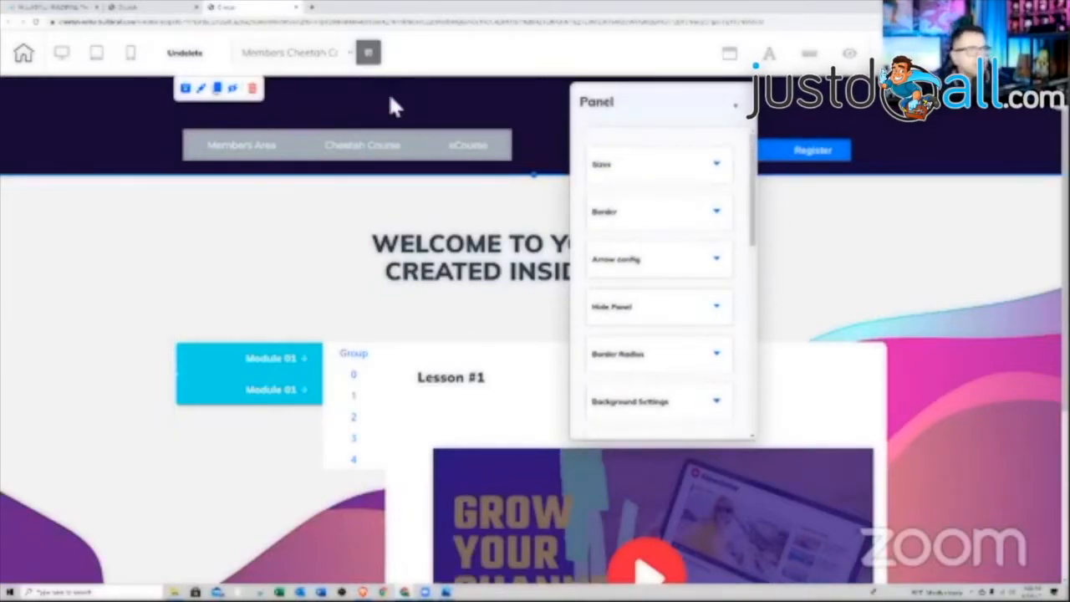
pyautogui.click(456, 121)
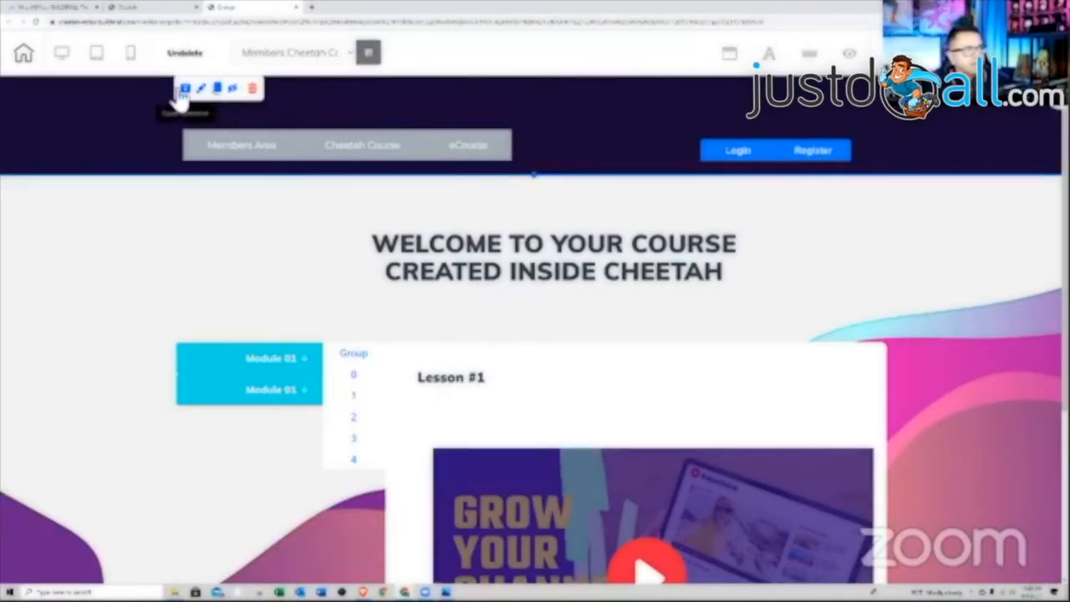
pyautogui.click(185, 88)
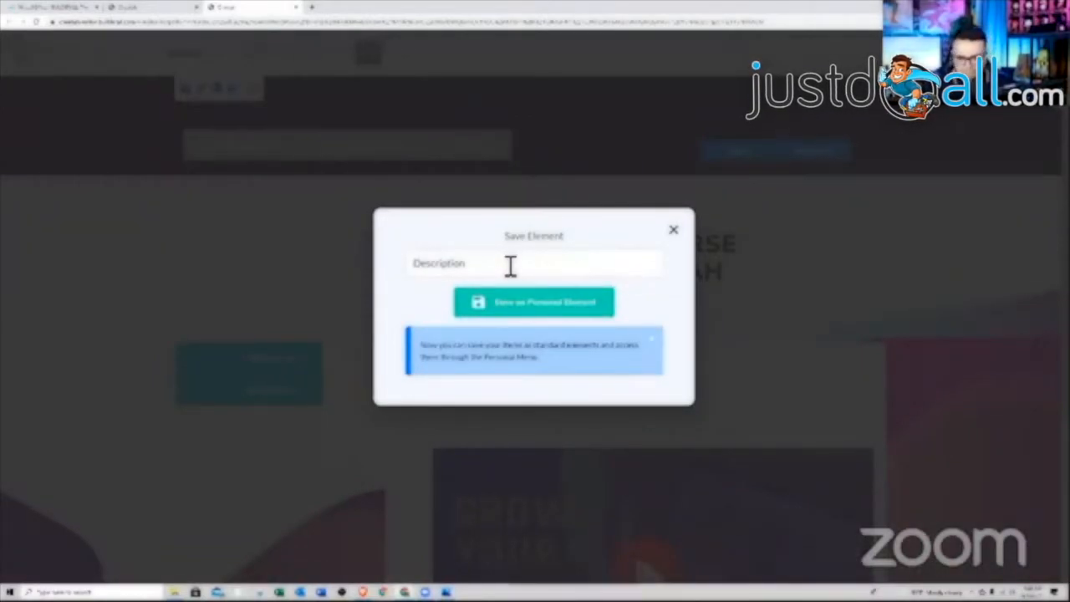
pyautogui.write('.01.2021')
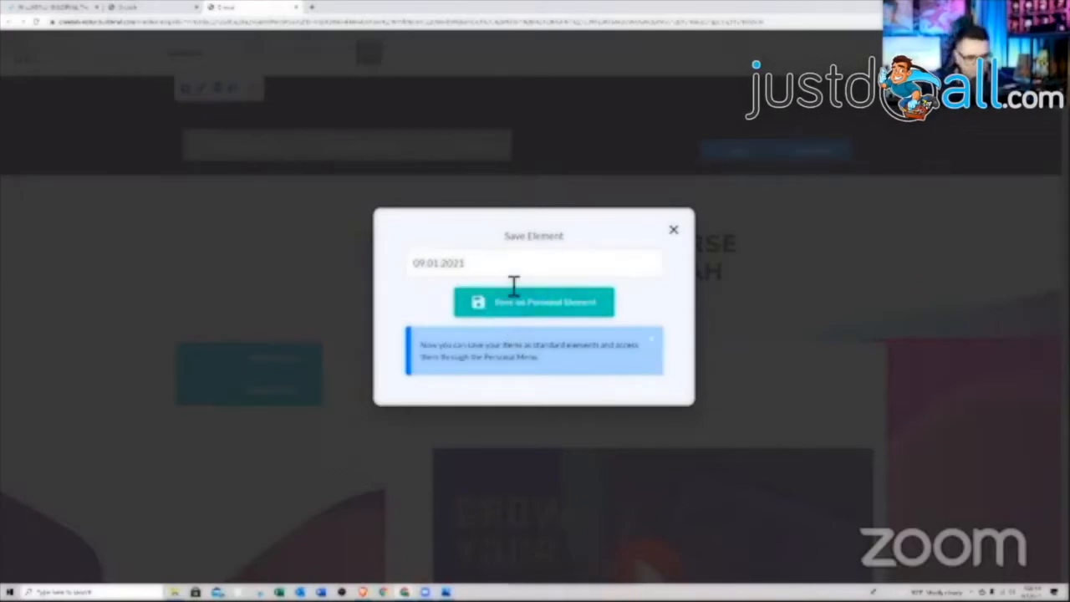
pyautogui.write(' members')
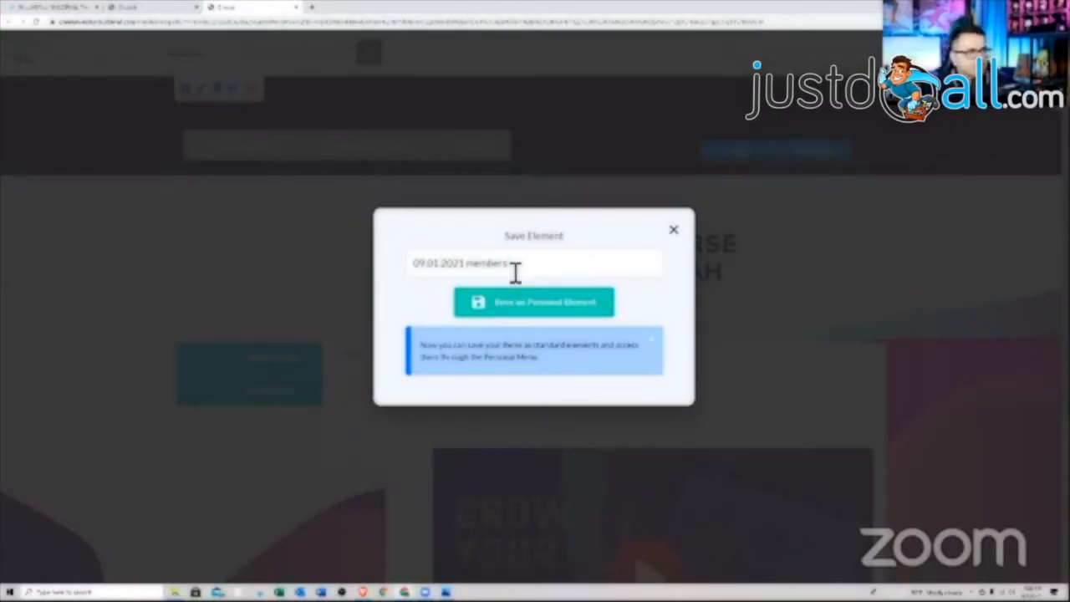
pyautogui.click(522, 310)
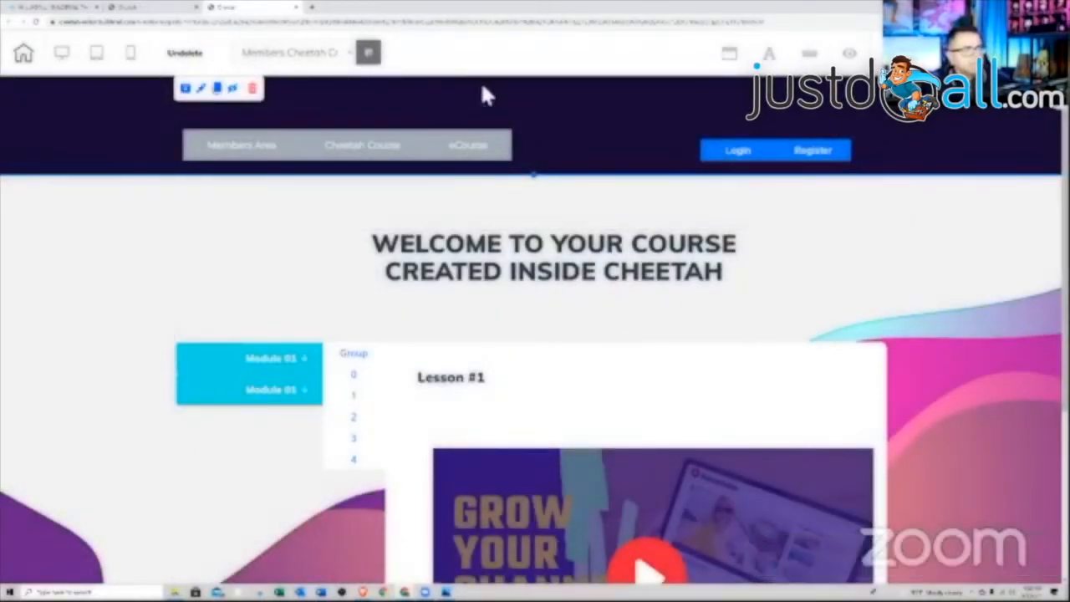
pyautogui.click(348, 55)
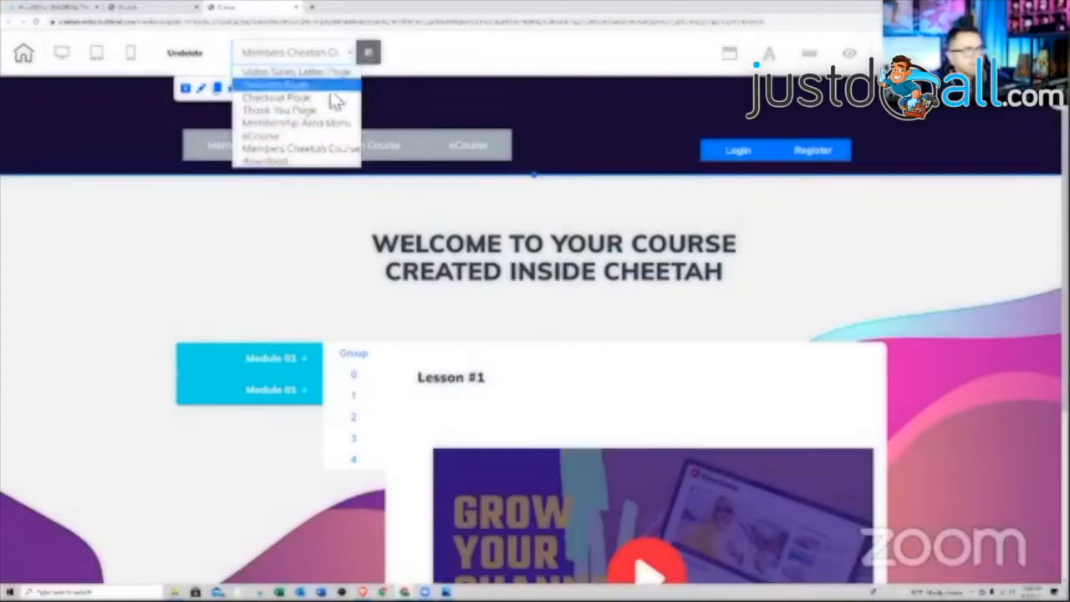
pyautogui.click(309, 140)
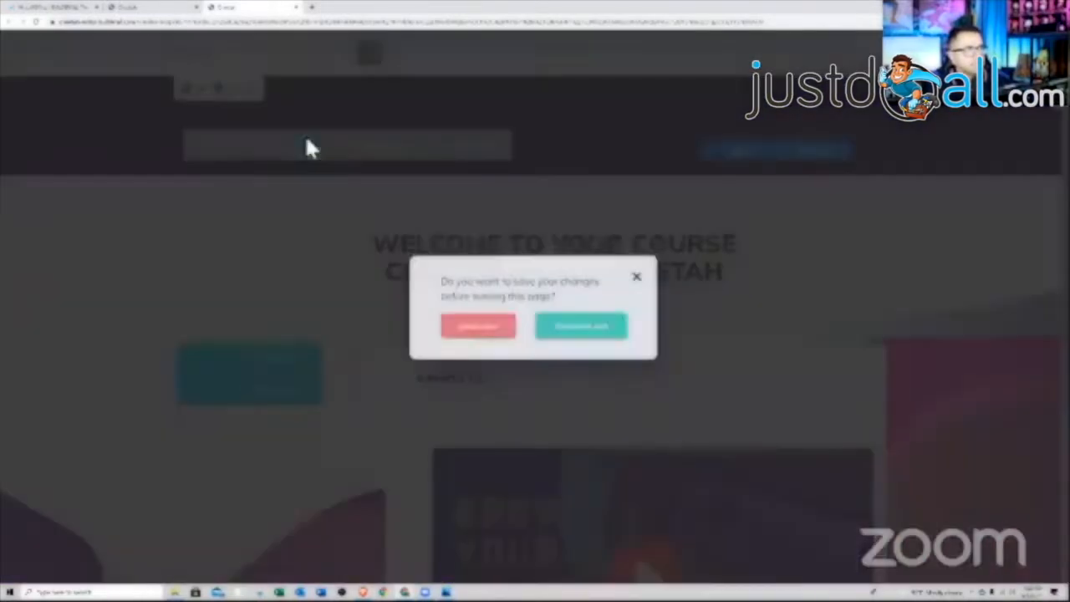
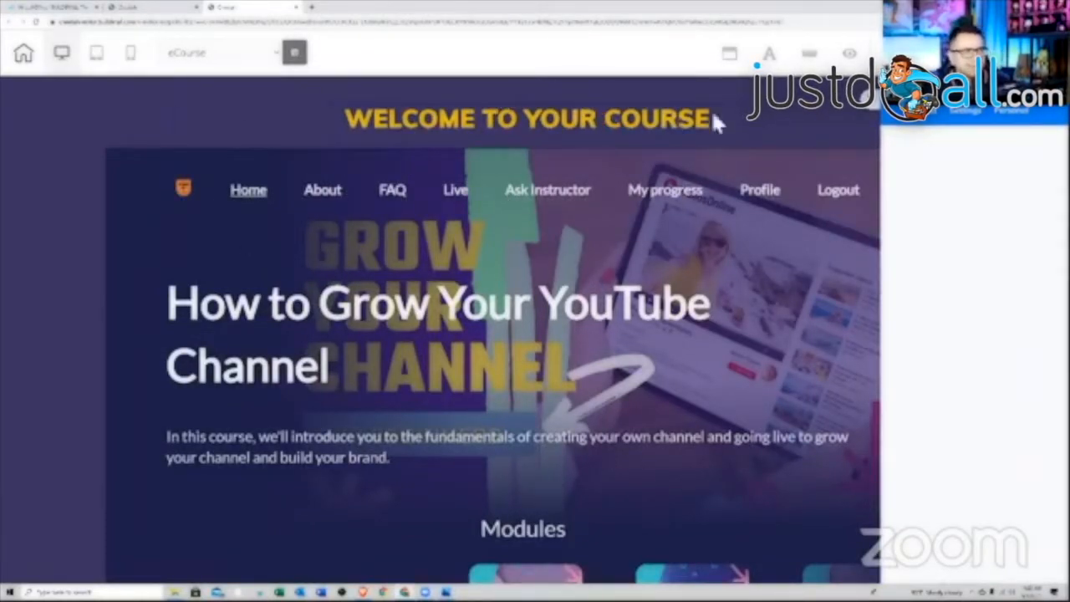
# - Add the last saved members menu preset from Personal > Presets as a new panel on the eCourse page
pyautogui.click(1012, 119)
pyautogui.click(943, 155)
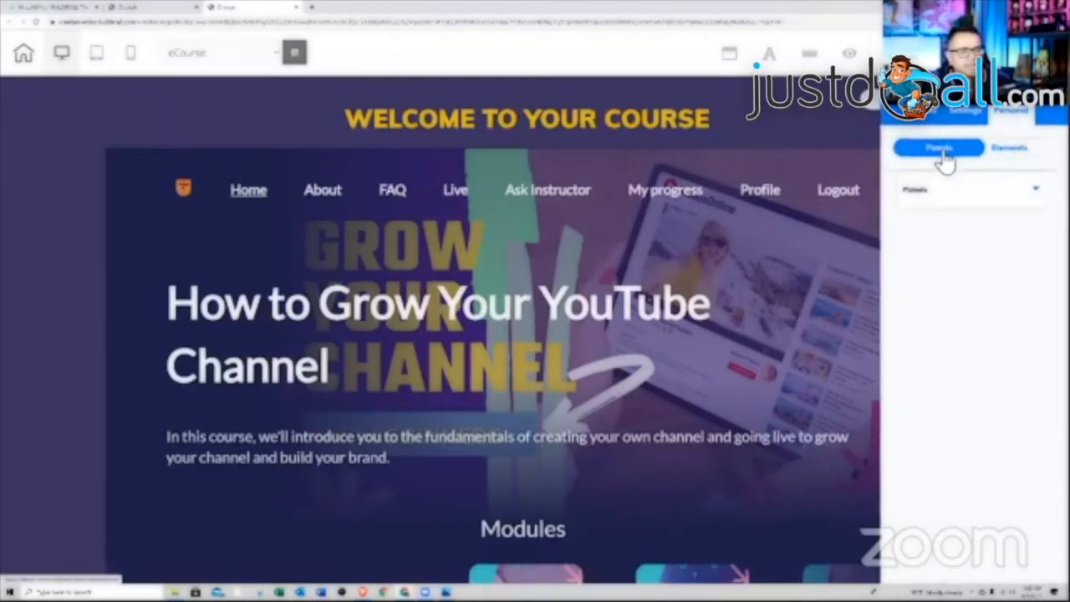
pyautogui.click(1011, 195)
pyautogui.scroll(-3, 951, 299)
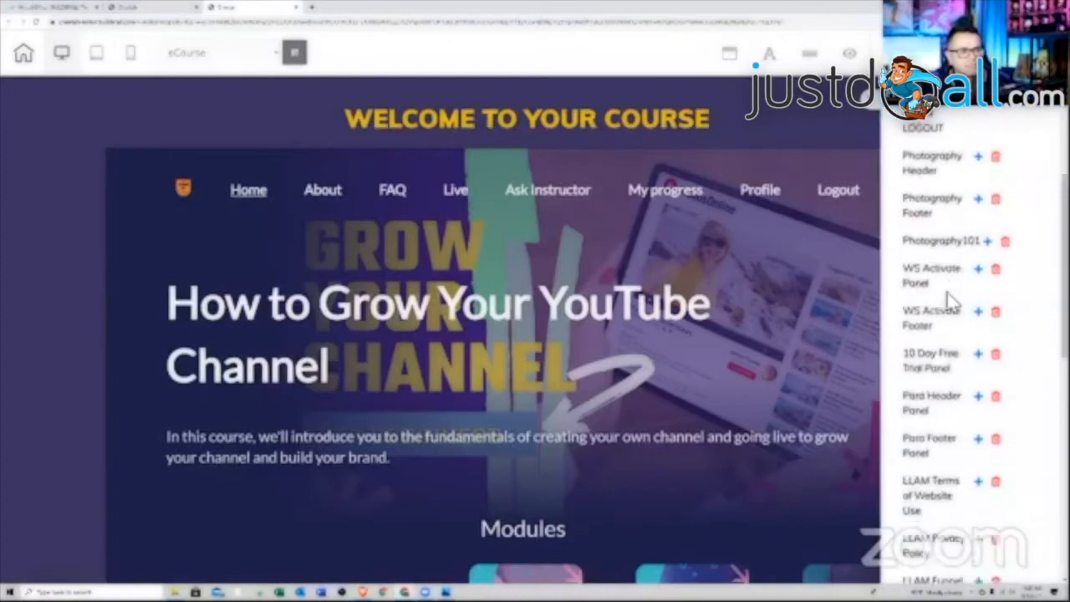
pyautogui.scroll(-8, 952, 299)
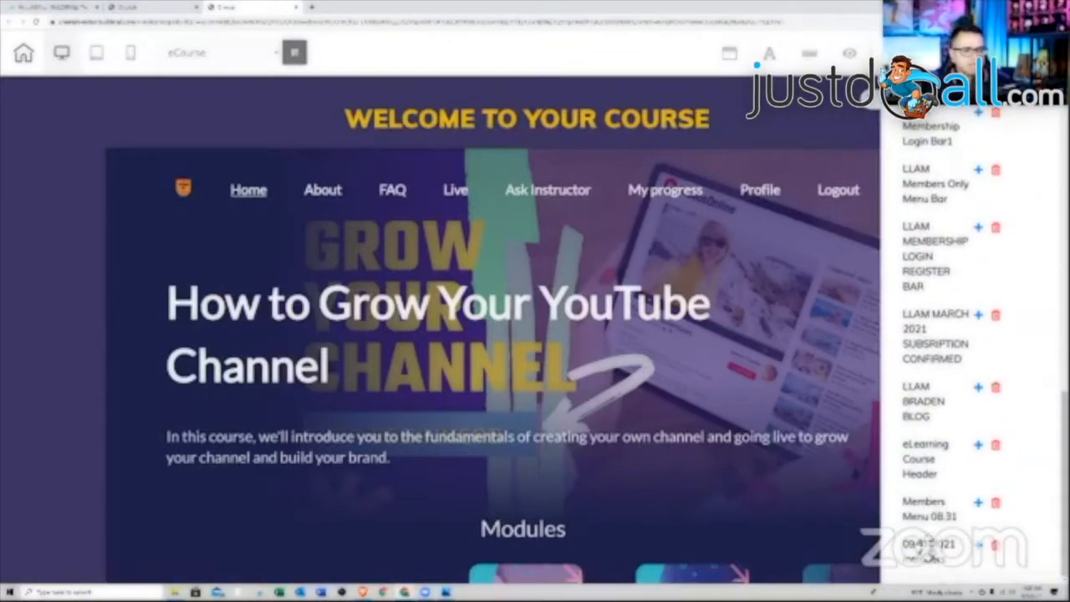
pyautogui.click(982, 547)
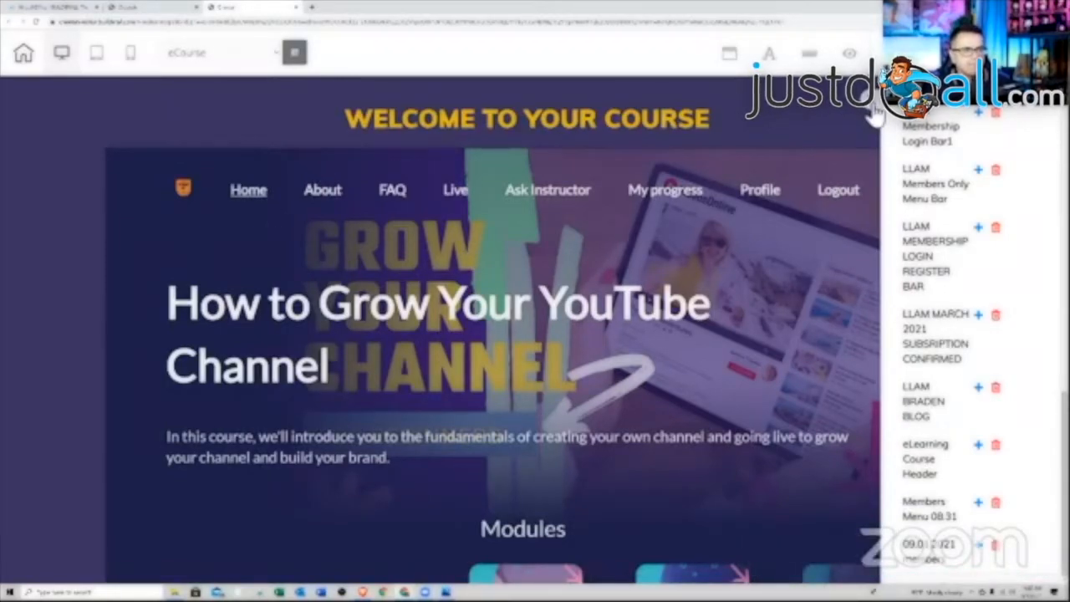
pyautogui.scroll(-10, 782, 206)
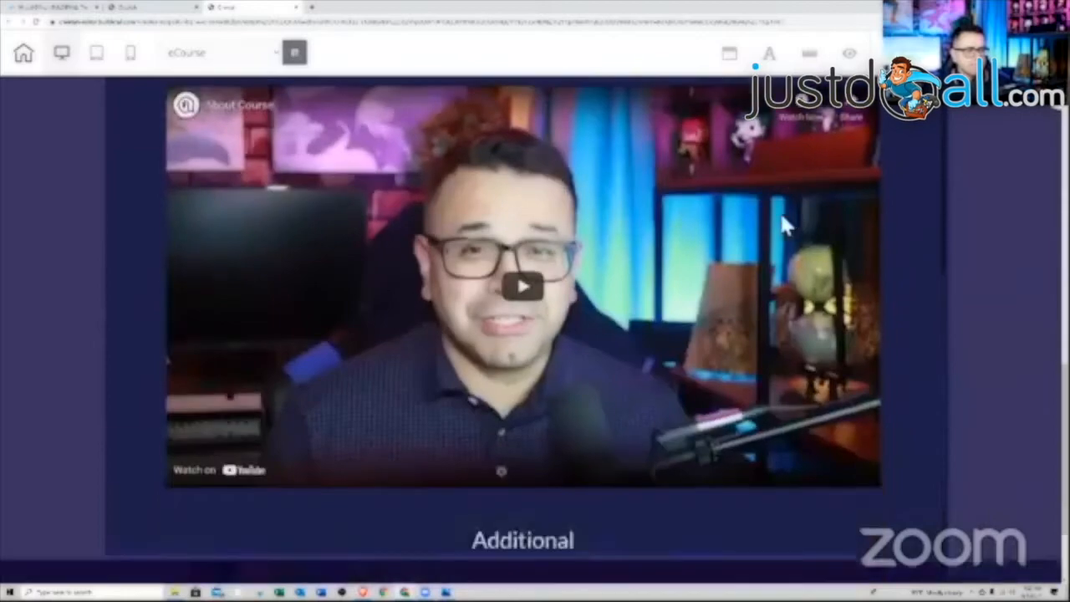
pyautogui.scroll(-2, 784, 222)
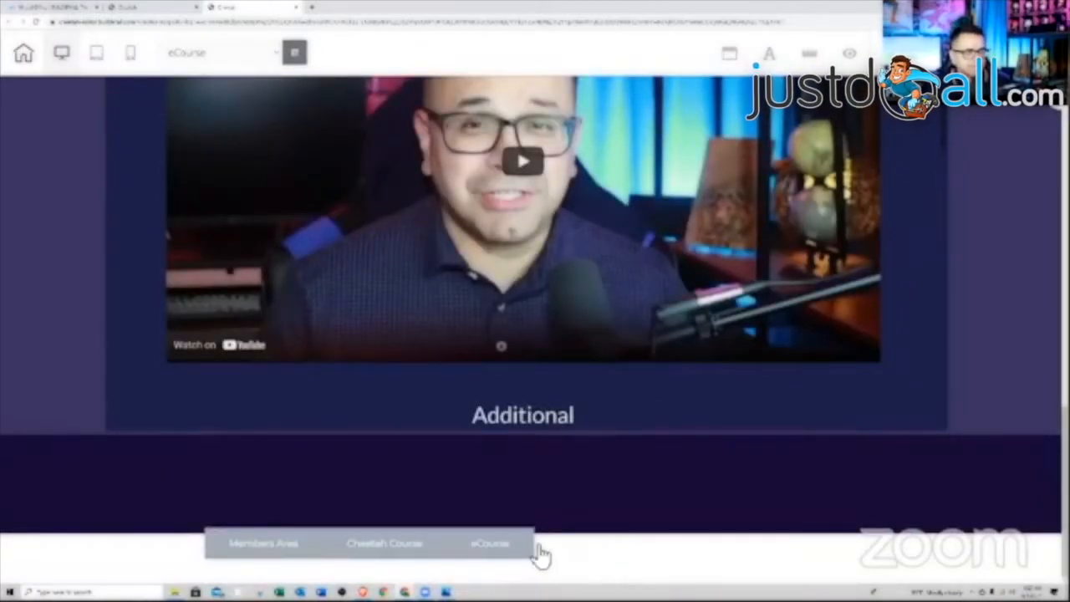
# - Drag the Members Area/Cheetah Course/eCourse menu bar into the dark bottom panel
pyautogui.rightClick(606, 552)
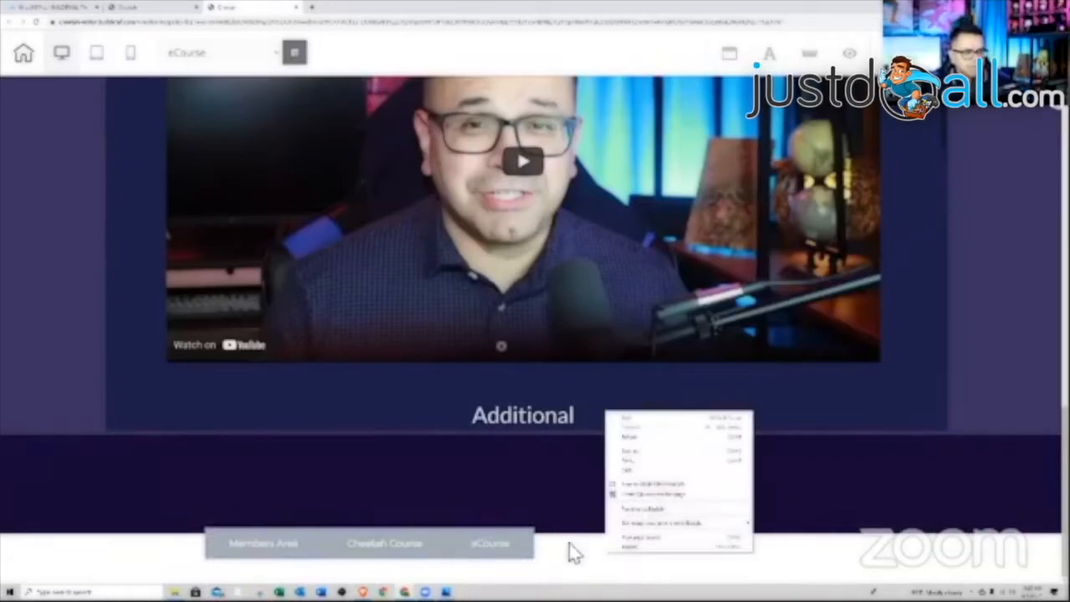
pyautogui.click(577, 558)
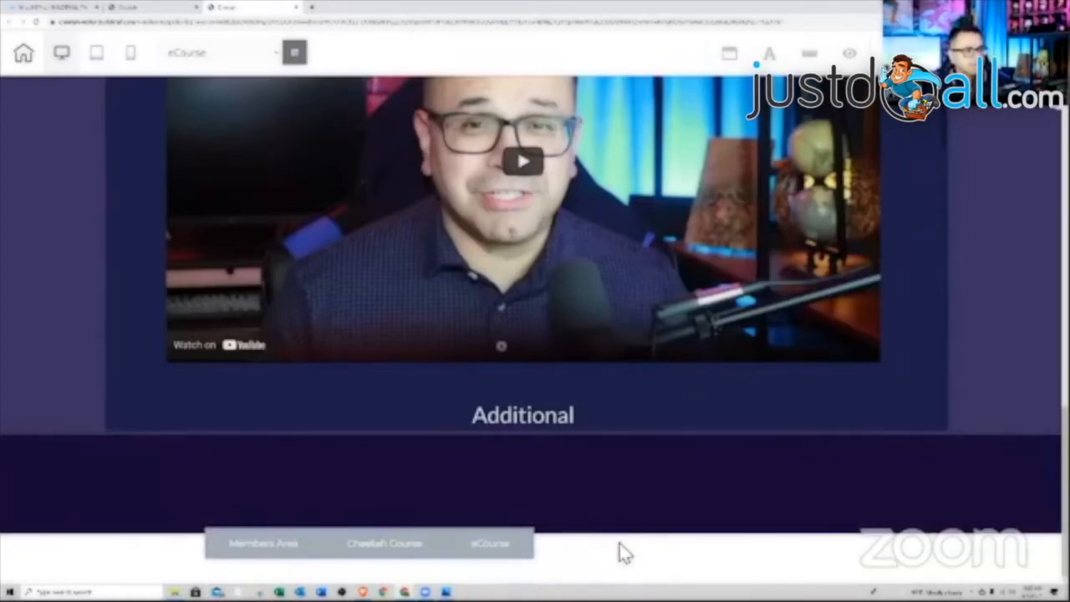
pyautogui.moveTo(607, 476)
pyautogui.moveTo(344, 531)
pyautogui.mouseDown()
pyautogui.moveTo(337, 513)
pyautogui.moveTo(342, 541)
pyautogui.mouseUp()
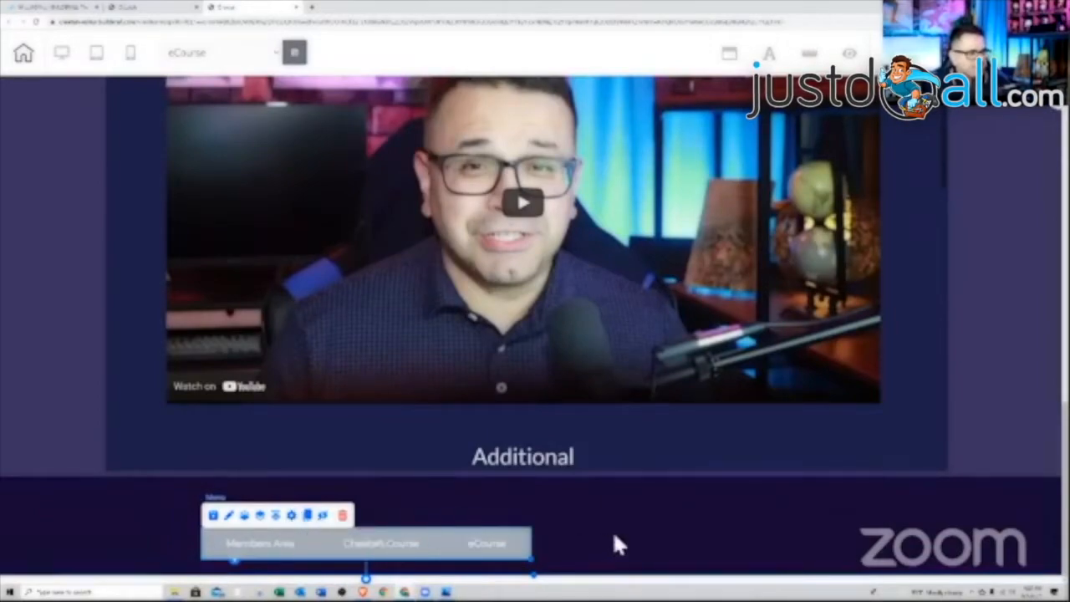
# - Move the dark members menu panel to the top of the page, above 'WELCOME TO YOUR COURSE'
pyautogui.click(652, 539)
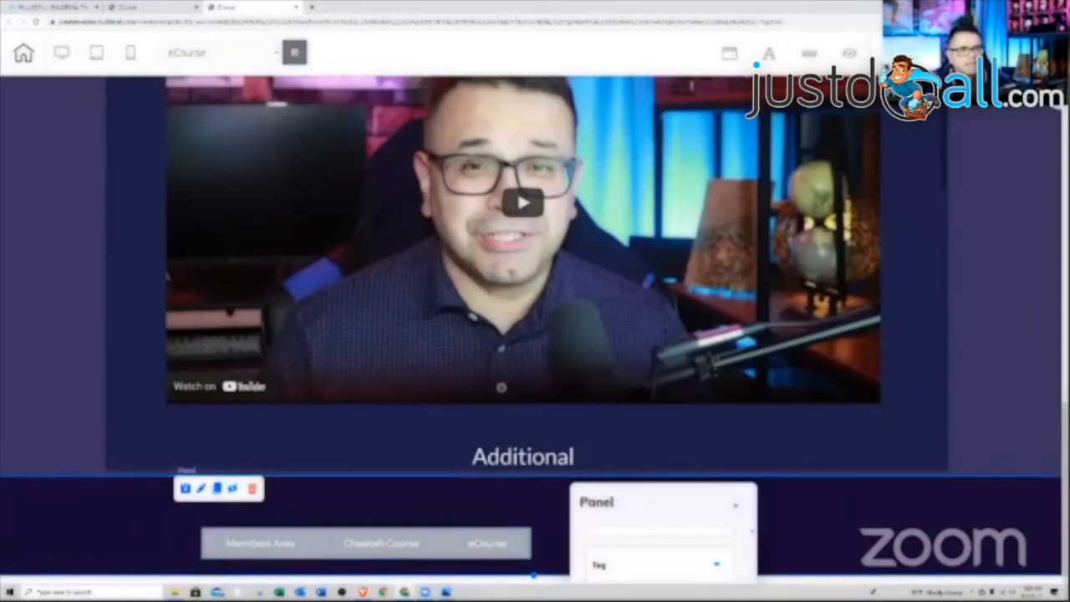
pyautogui.scroll(-3, 986, 313)
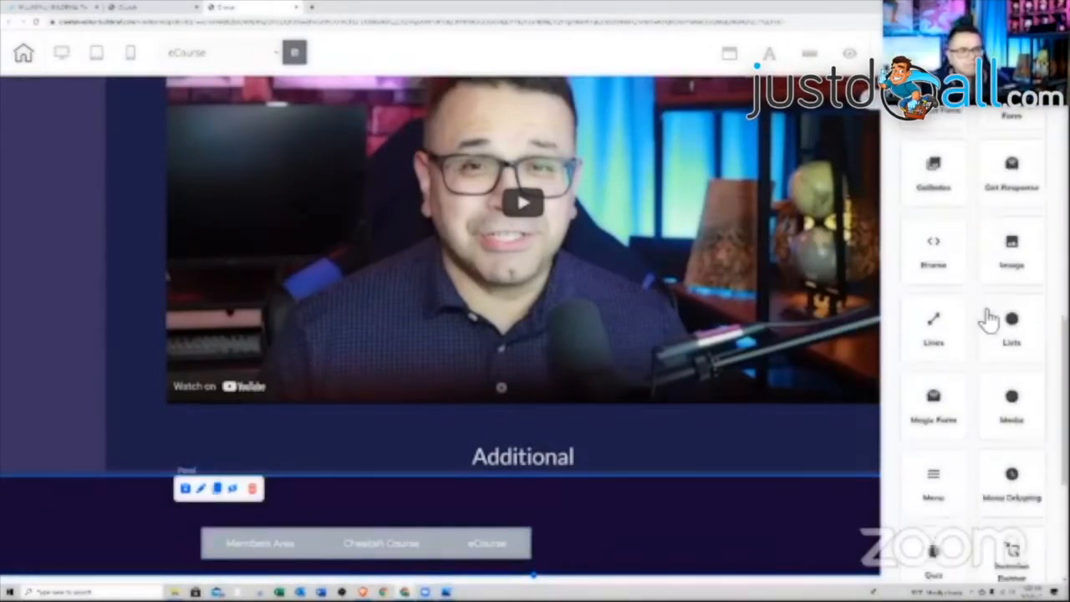
pyautogui.scroll(-4, 987, 317)
pyautogui.scroll(1, 938, 360)
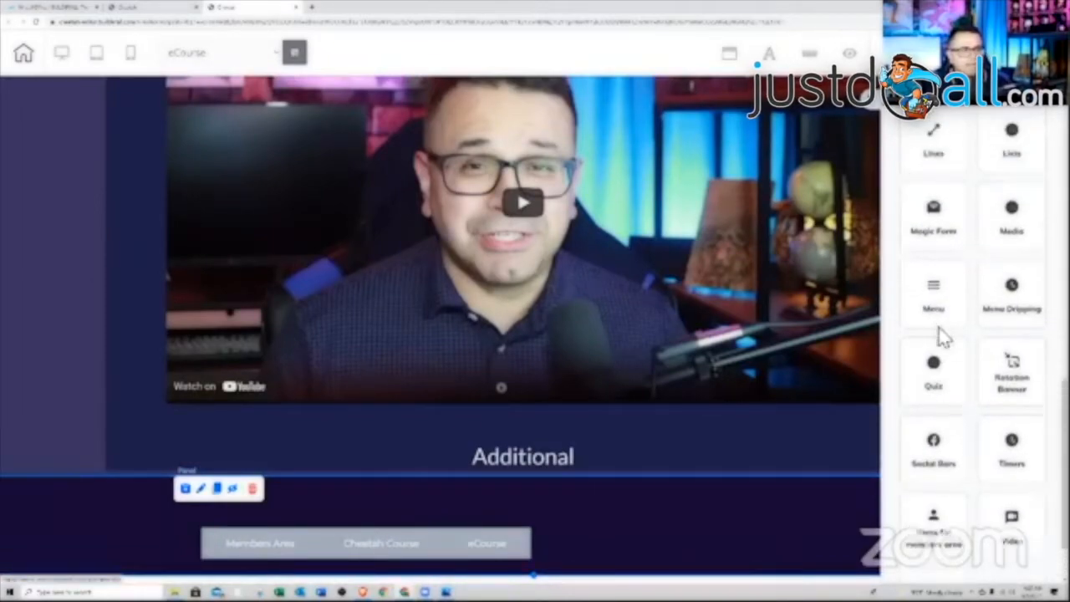
pyautogui.click(628, 499)
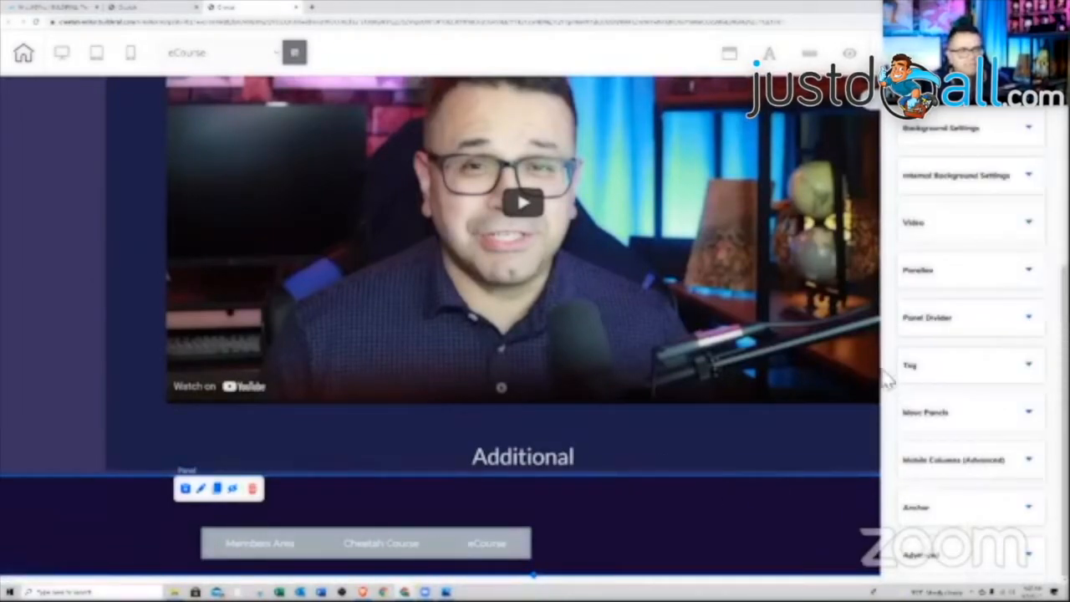
pyautogui.click(958, 415)
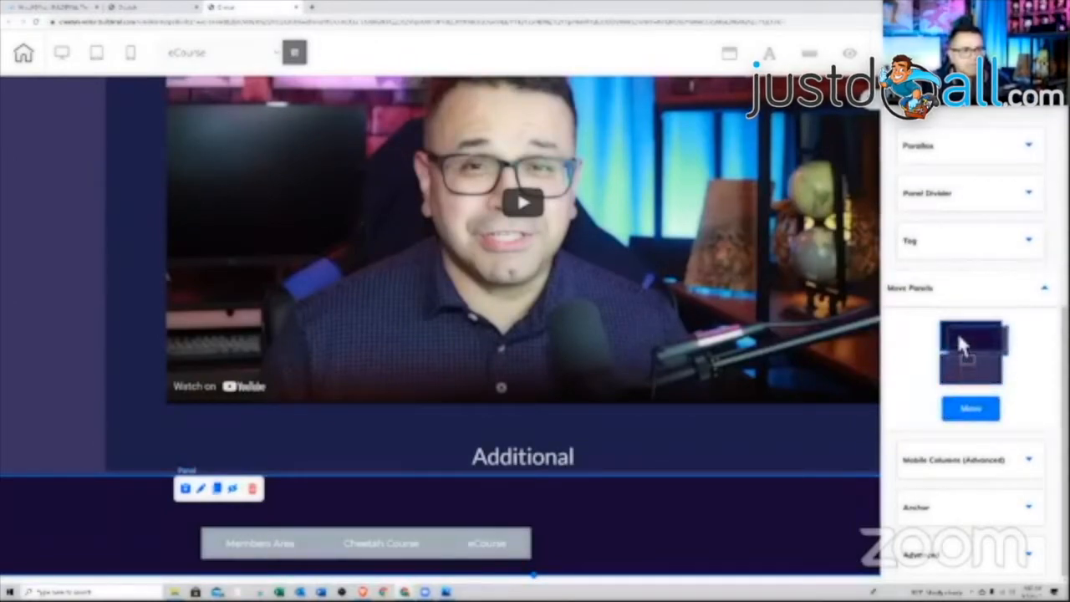
pyautogui.click(970, 414)
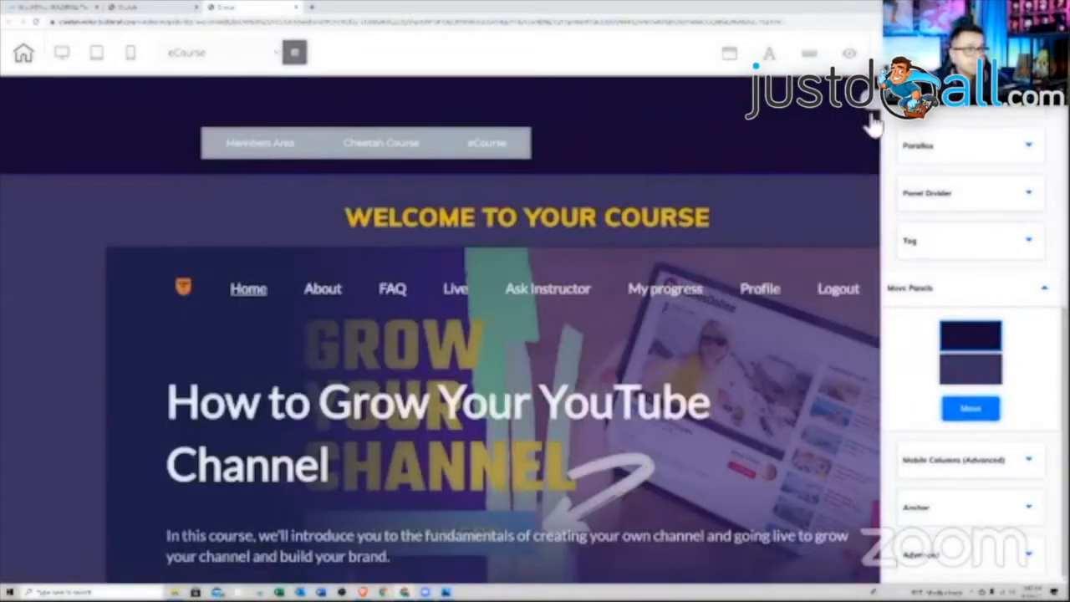
pyautogui.click(871, 113)
# - Drag a Login/Register button from Items for members area into the top menu panel
pyautogui.click(1022, 128)
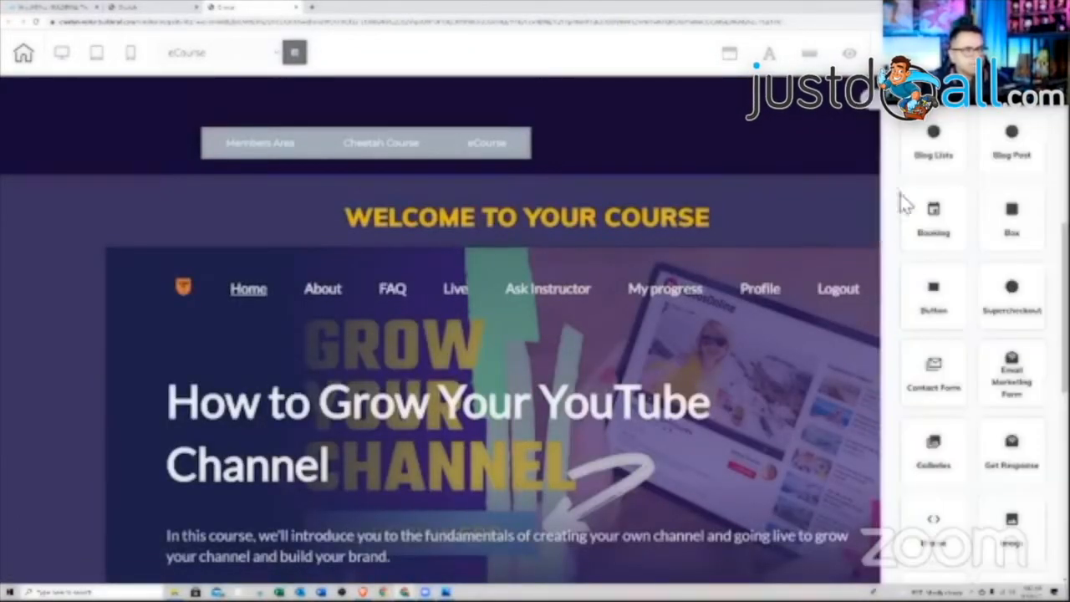
pyautogui.scroll(-2, 963, 322)
pyautogui.scroll(-2, 967, 328)
pyautogui.scroll(-3, 967, 331)
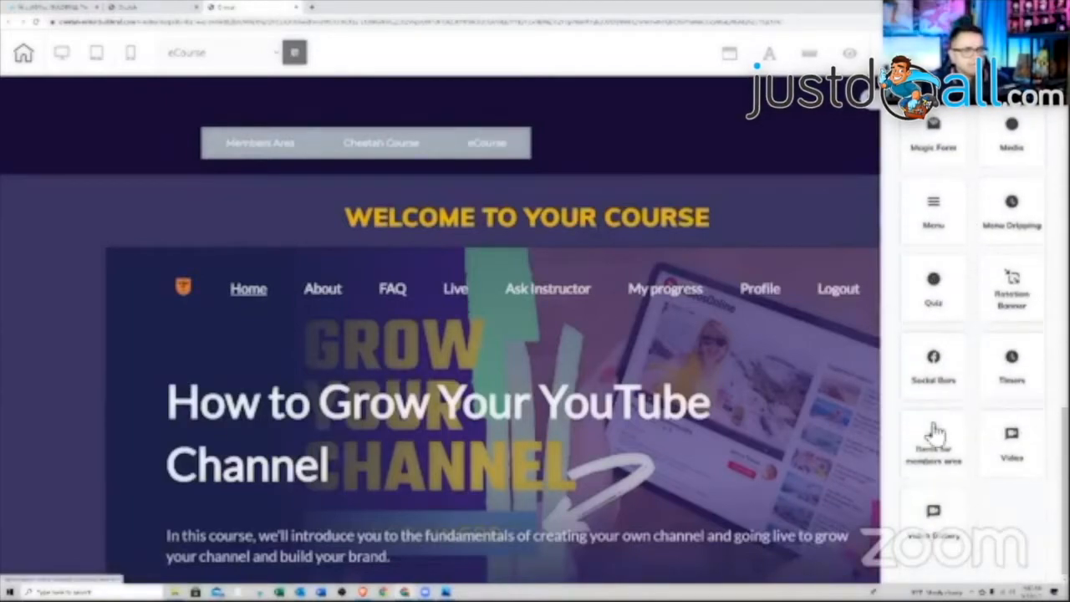
pyautogui.click(936, 433)
pyautogui.moveTo(936, 299); pyautogui.dragTo(779, 117)
pyautogui.click(763, 149)
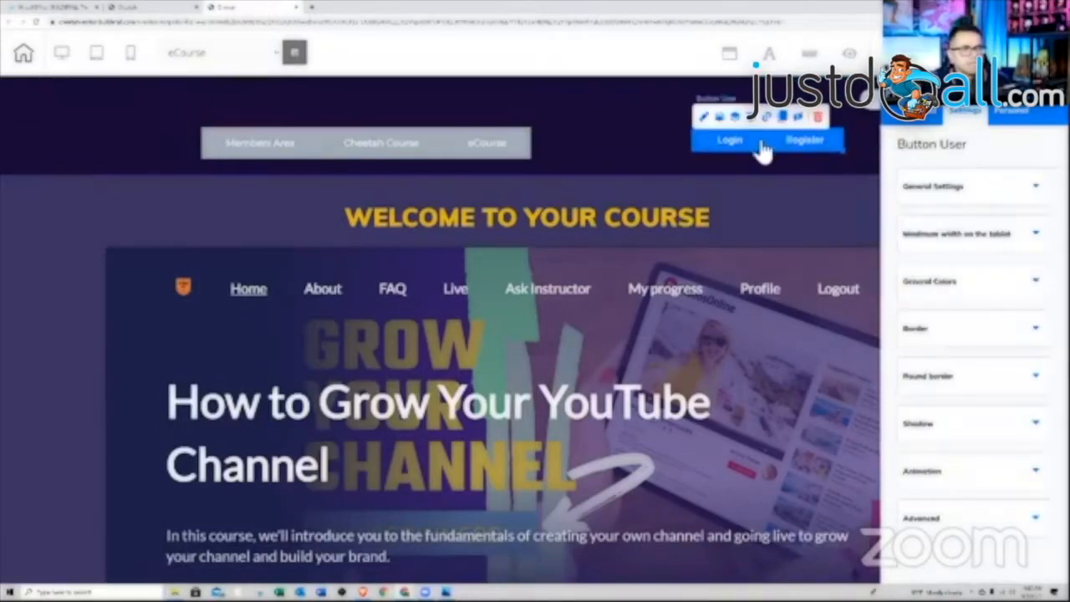
# - Redirect registration to Thank You Page and login/logout to Membership Area Menu, then save
pyautogui.click(766, 117)
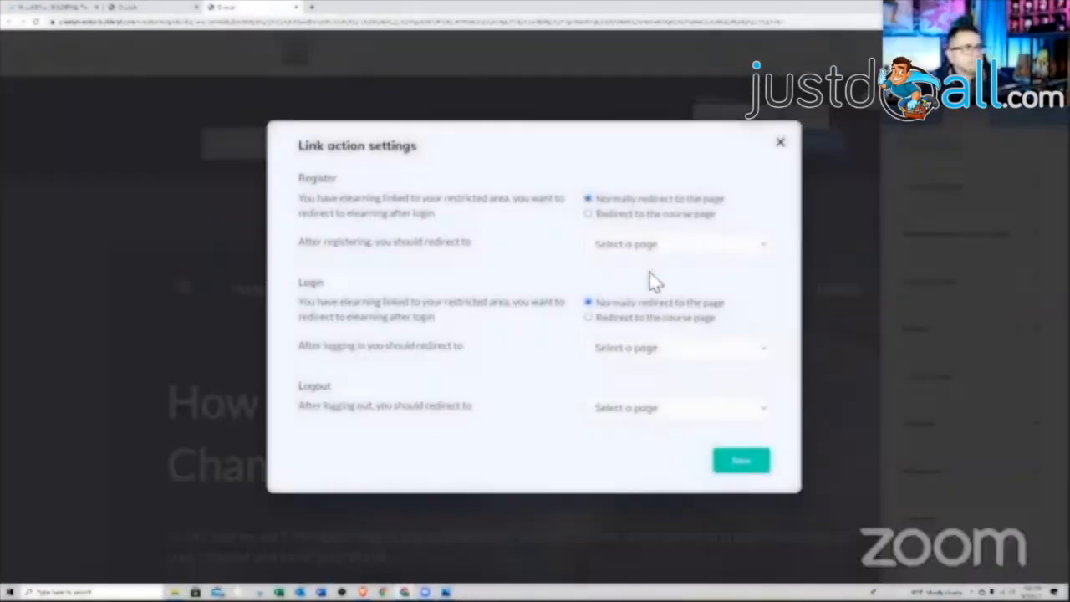
pyautogui.click(648, 244)
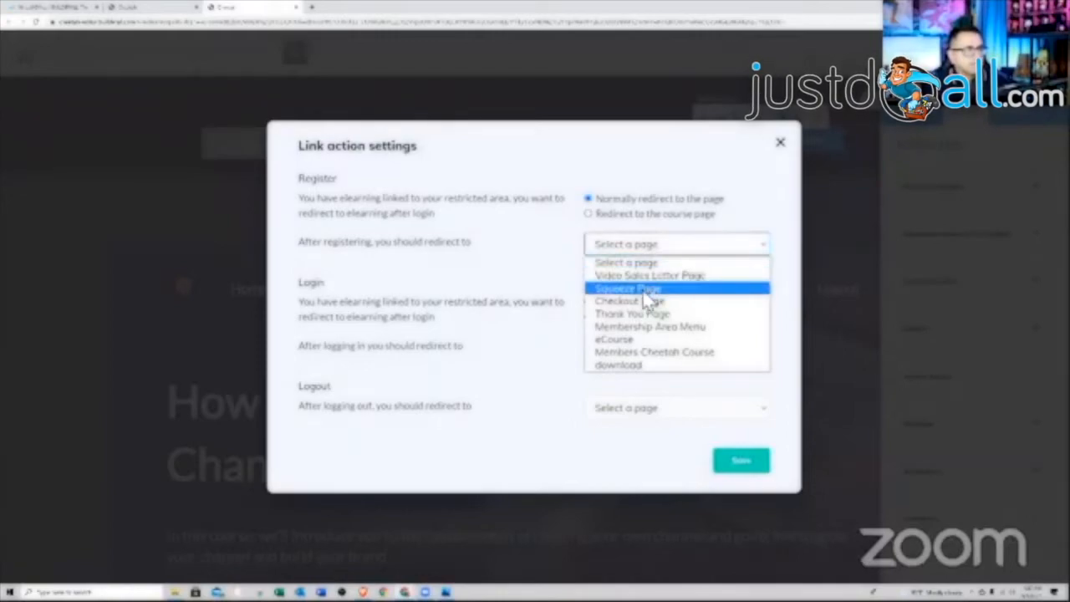
pyautogui.click(638, 313)
pyautogui.click(633, 348)
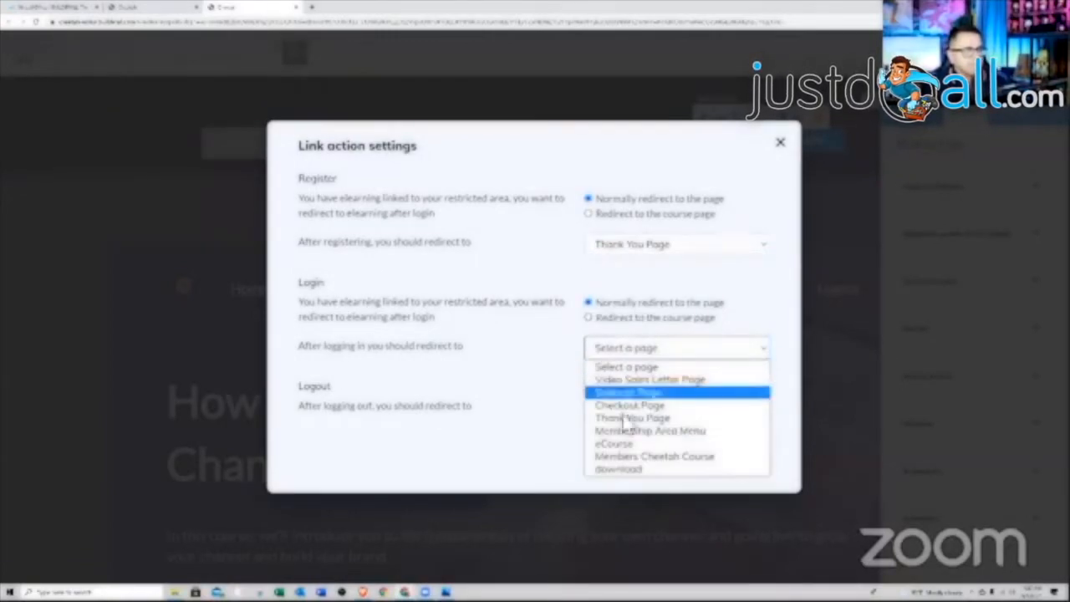
pyautogui.click(632, 418)
pyautogui.click(635, 352)
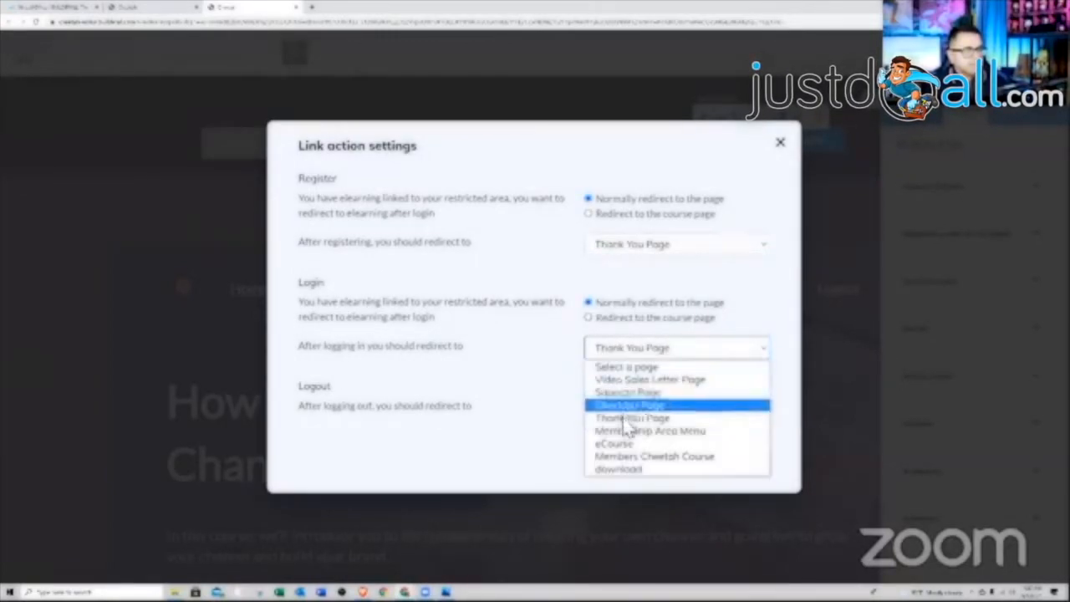
pyautogui.click(627, 429)
pyautogui.click(626, 412)
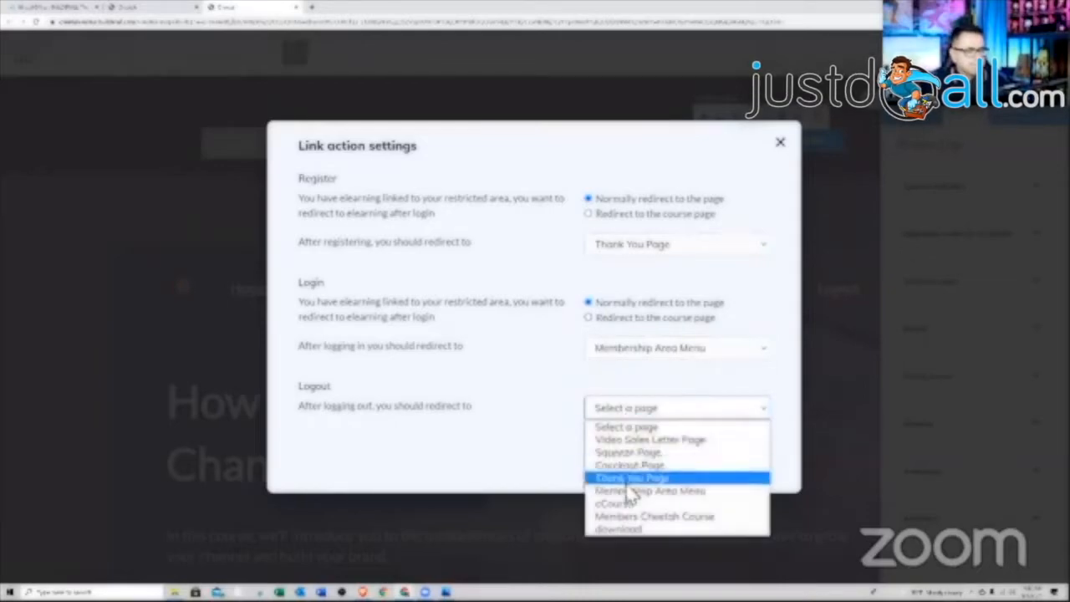
pyautogui.click(626, 483)
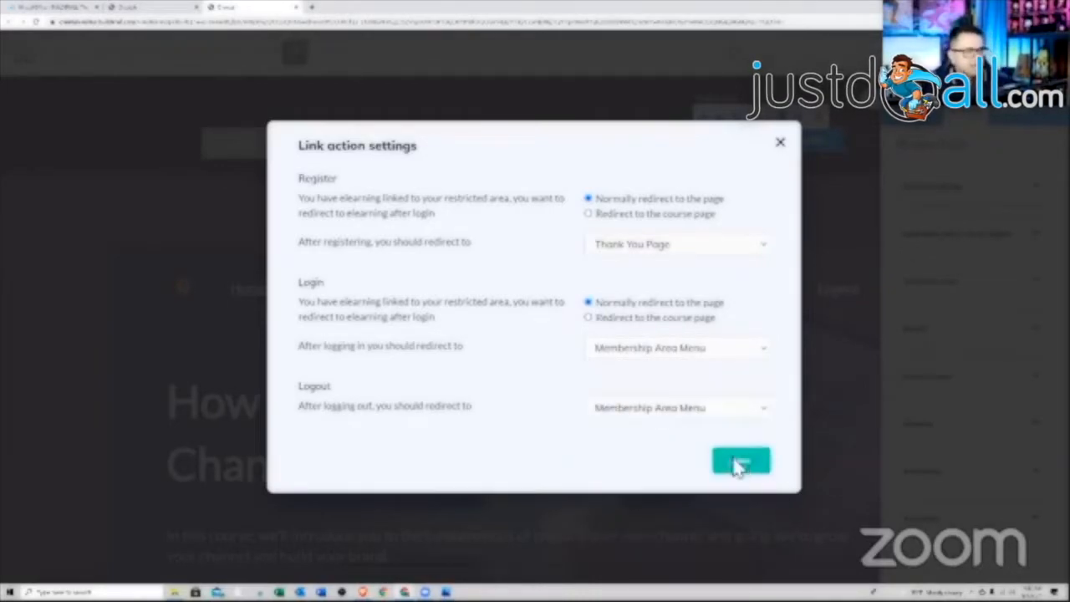
pyautogui.click(735, 466)
pyautogui.click(867, 115)
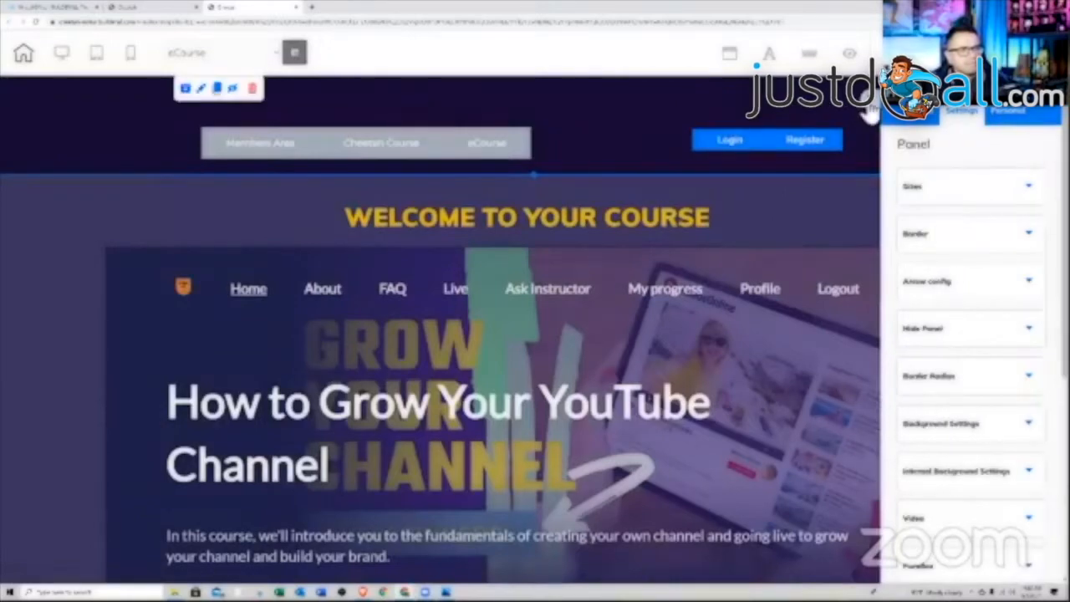
# - Save the whole header panel as personal element 'charm' and dismiss the publish prompt
pyautogui.click(420, 137)
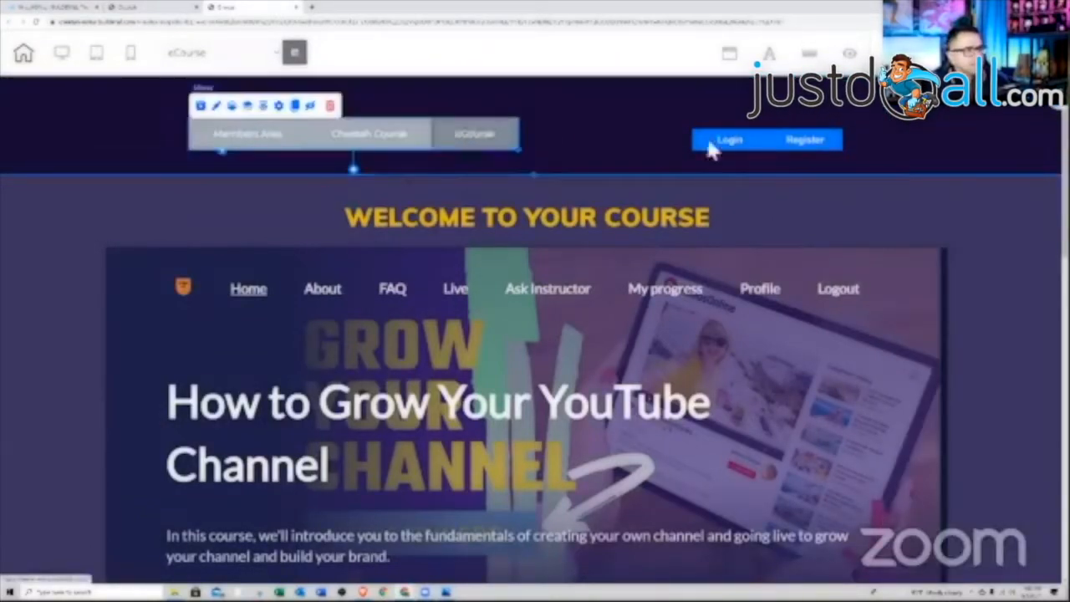
pyautogui.click(776, 148)
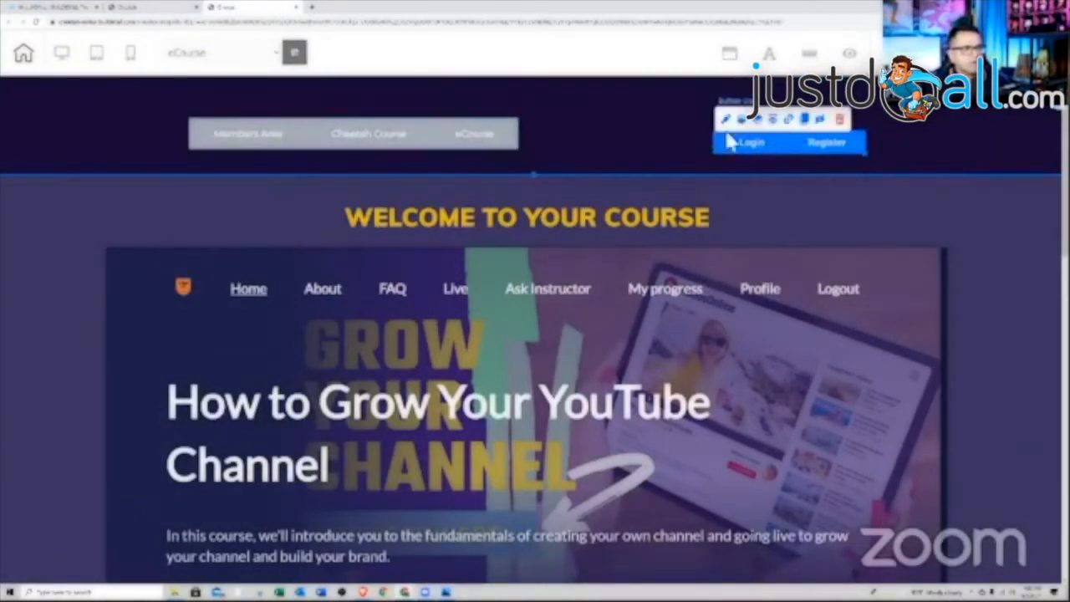
pyautogui.click(633, 109)
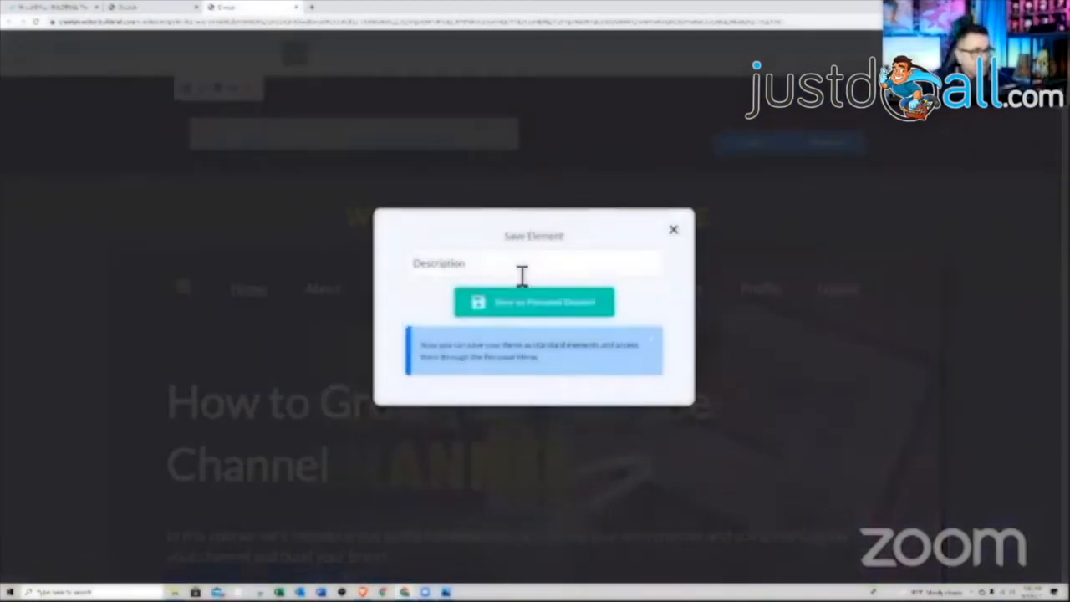
pyautogui.click(516, 304)
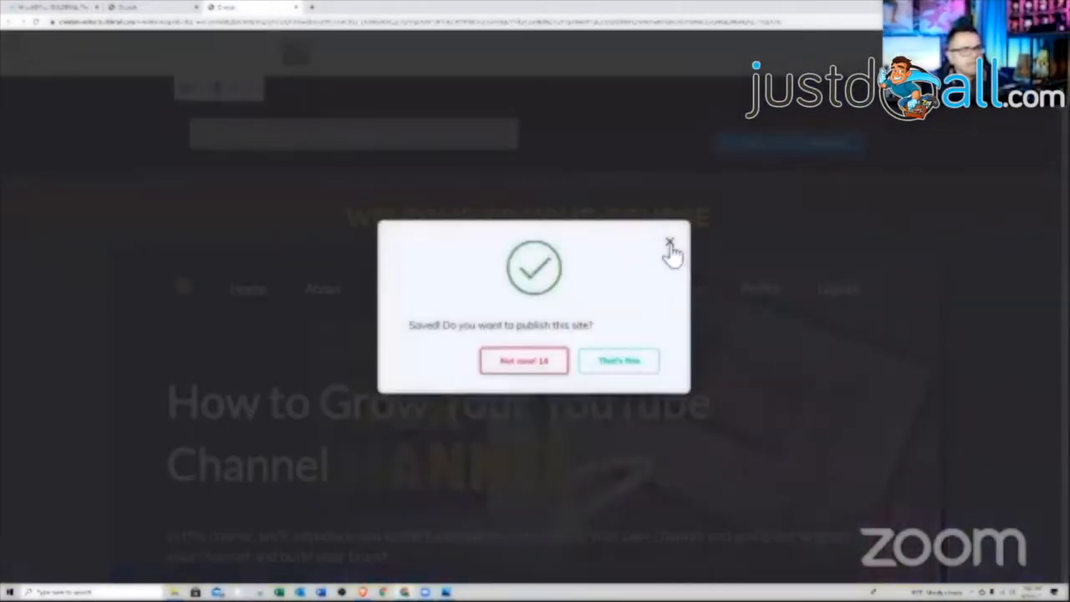
pyautogui.click(669, 243)
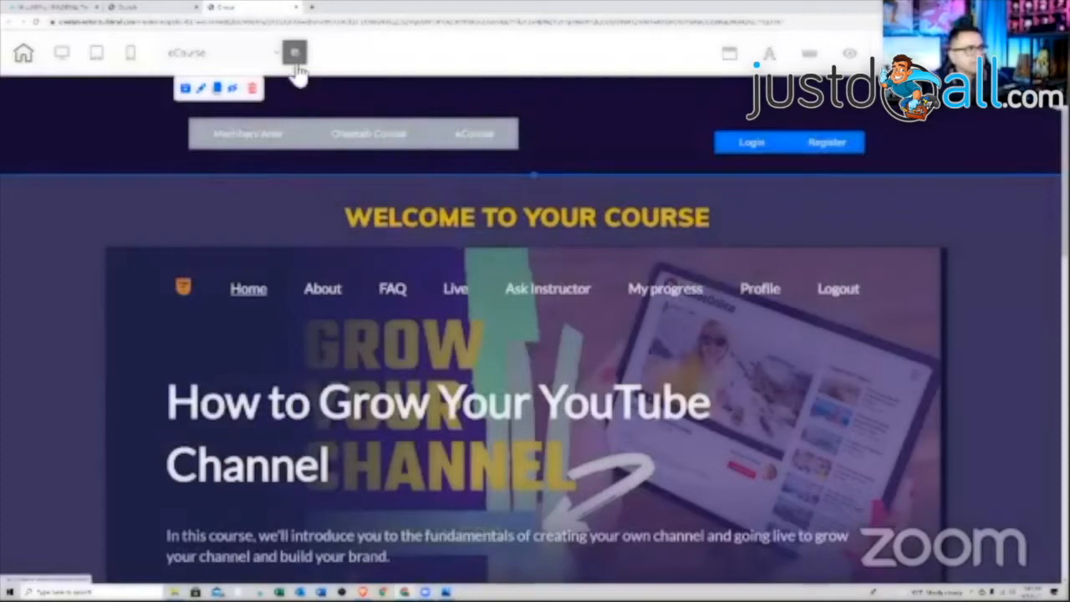
# - Switch to the Membership Area Menu page, choosing Save and exit for the eCourse changes
pyautogui.click(280, 55)
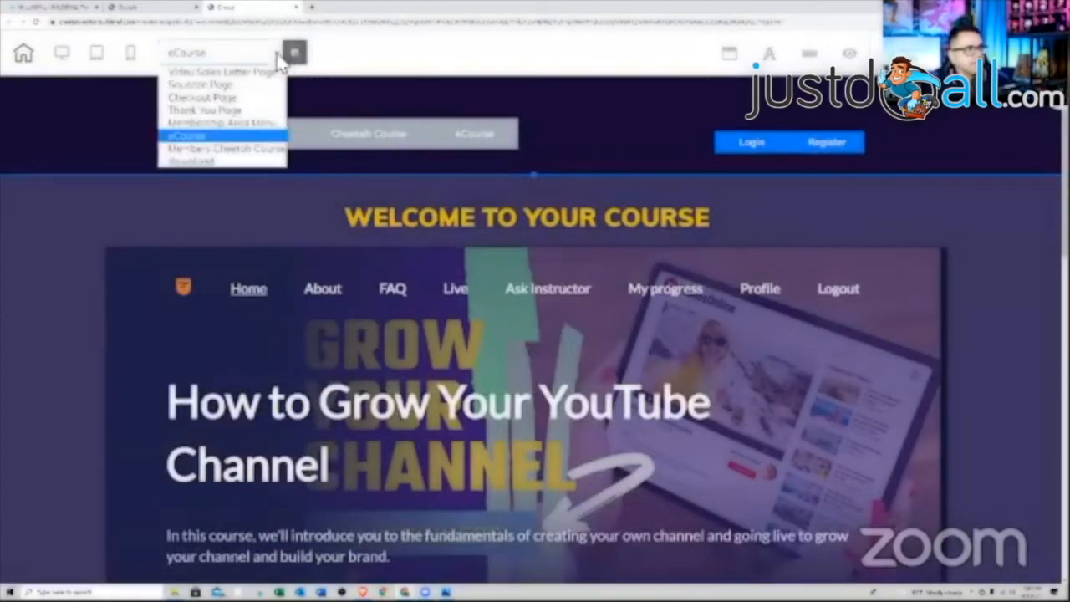
pyautogui.click(237, 125)
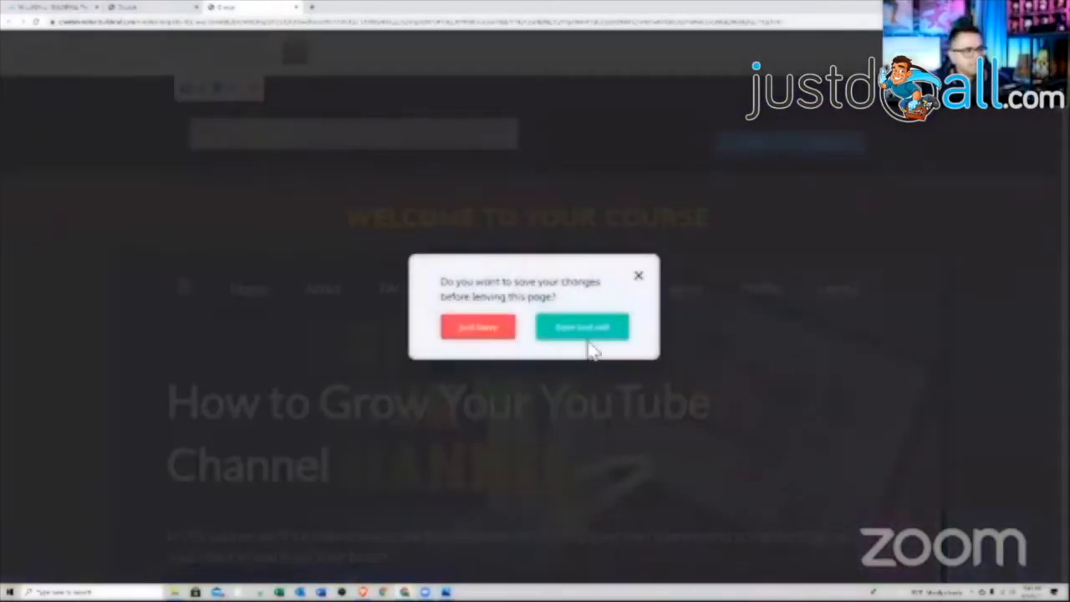
pyautogui.click(589, 337)
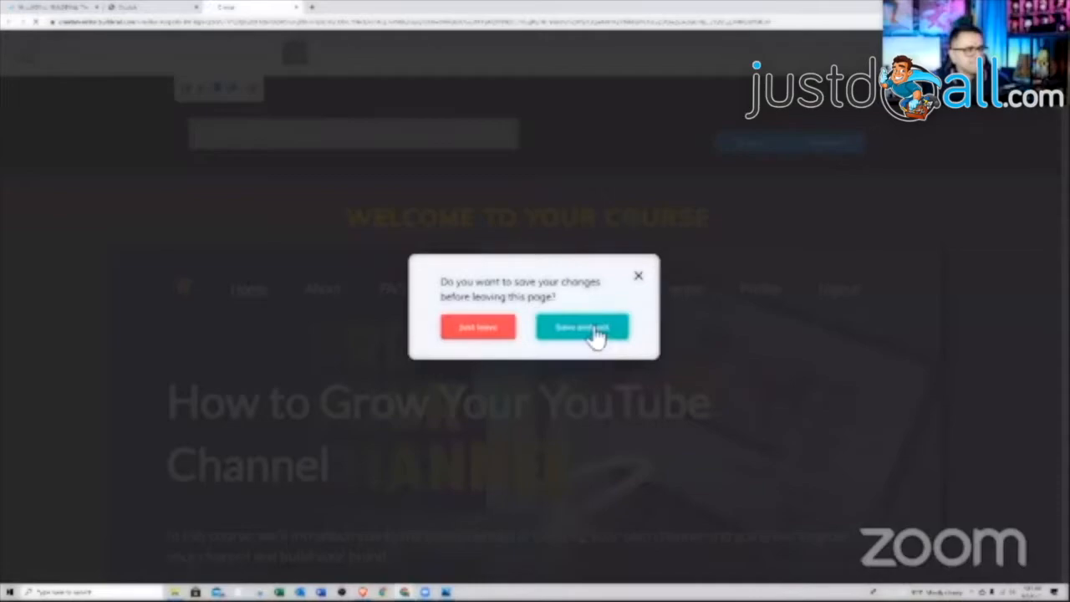
pyautogui.click(596, 333)
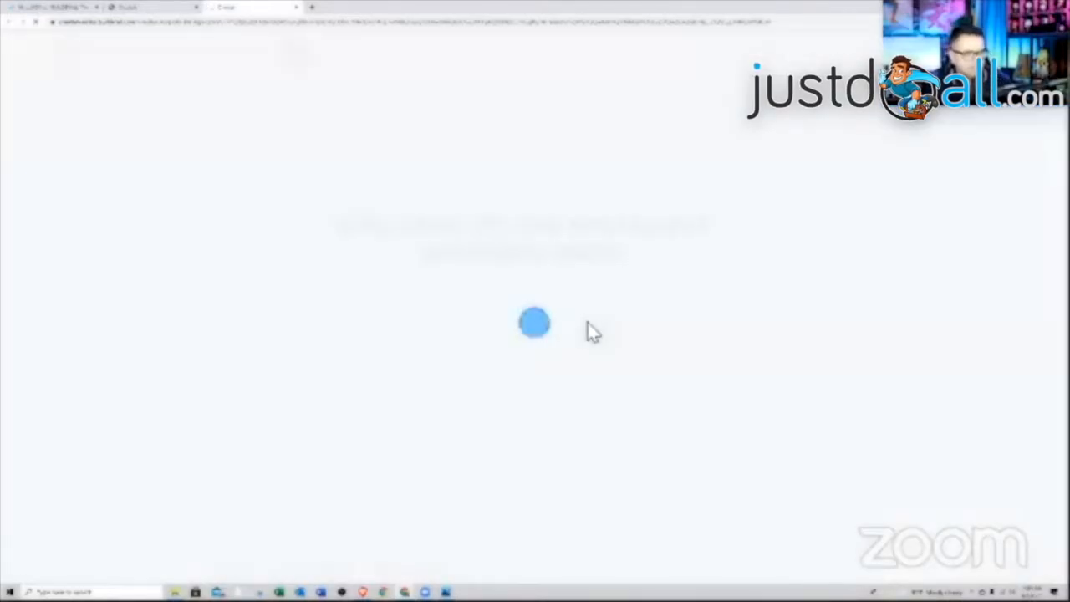
pyautogui.scroll(-2, 733, 306)
pyautogui.scroll(2, 728, 299)
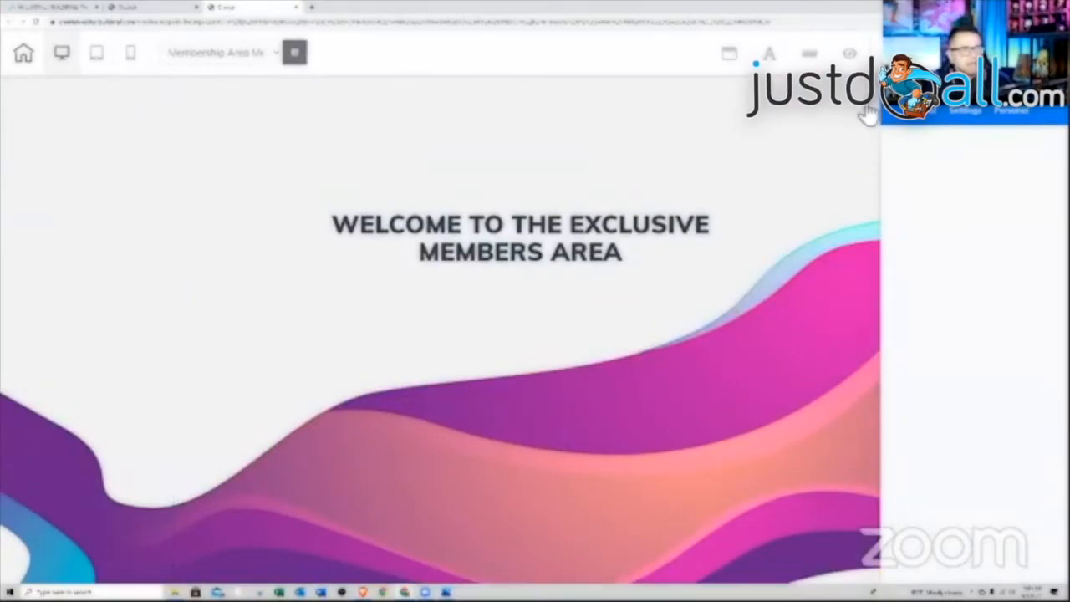
# - Add the saved members menu panel from Personal > Panels to the Membership Area Menu page
pyautogui.click(1011, 111)
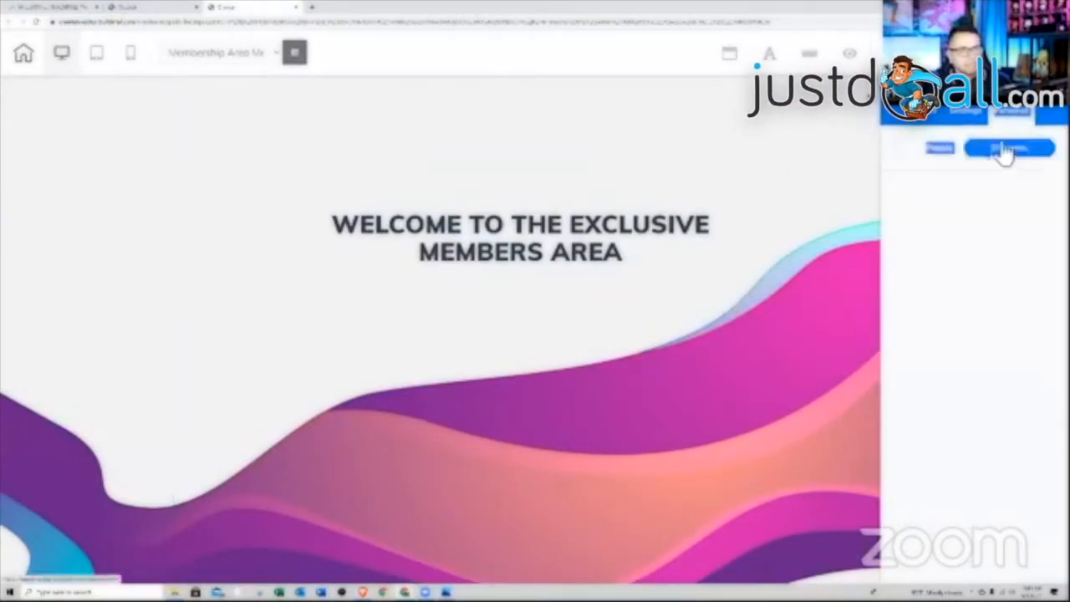
pyautogui.click(994, 158)
pyautogui.click(963, 153)
pyautogui.click(994, 154)
pyautogui.click(958, 154)
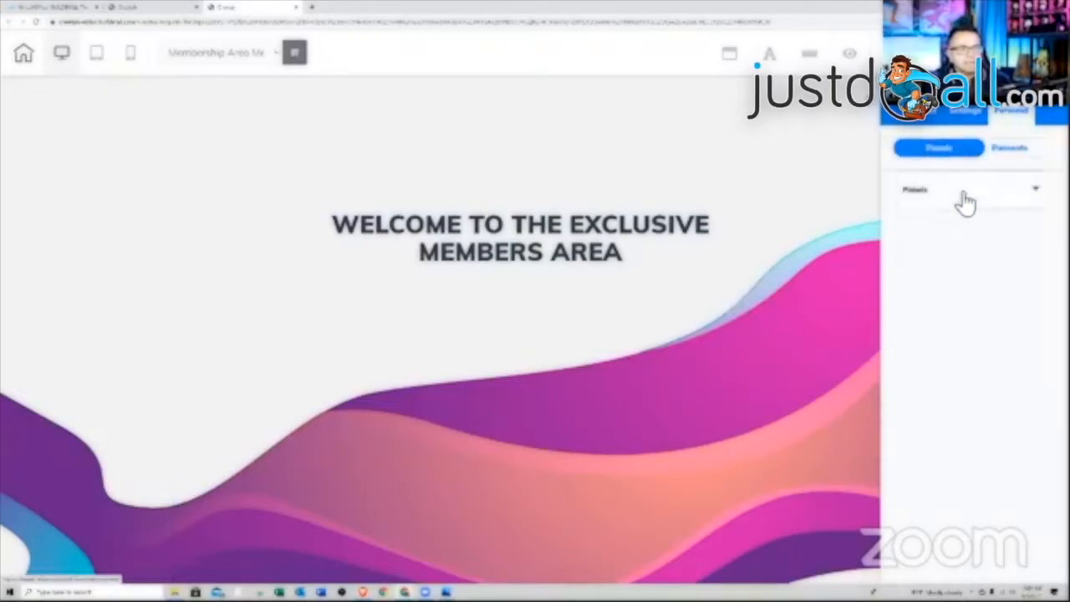
pyautogui.click(966, 197)
pyautogui.scroll(-10, 973, 311)
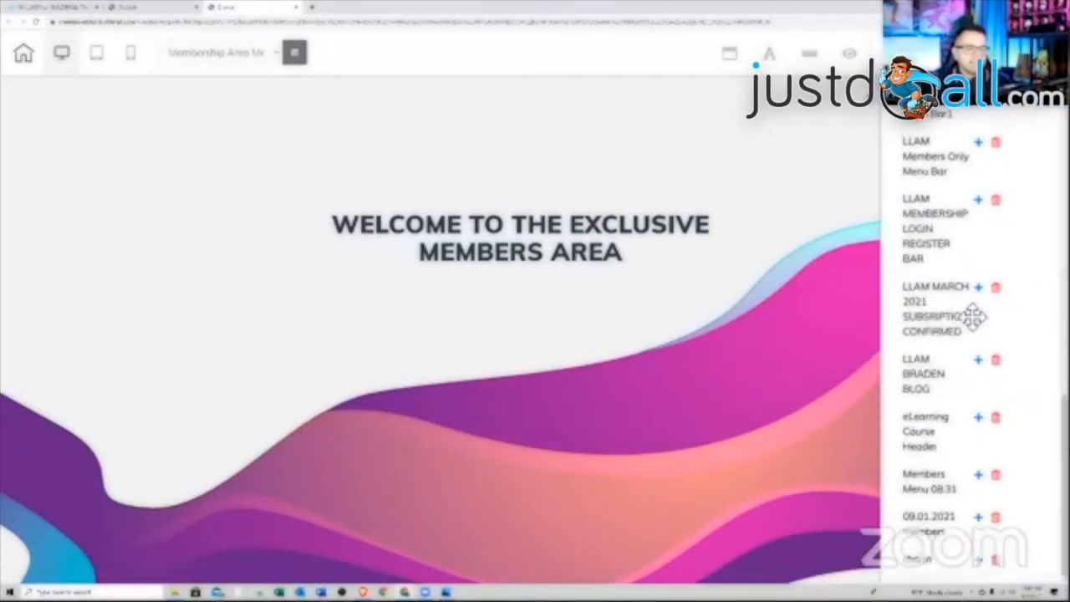
pyautogui.click(980, 558)
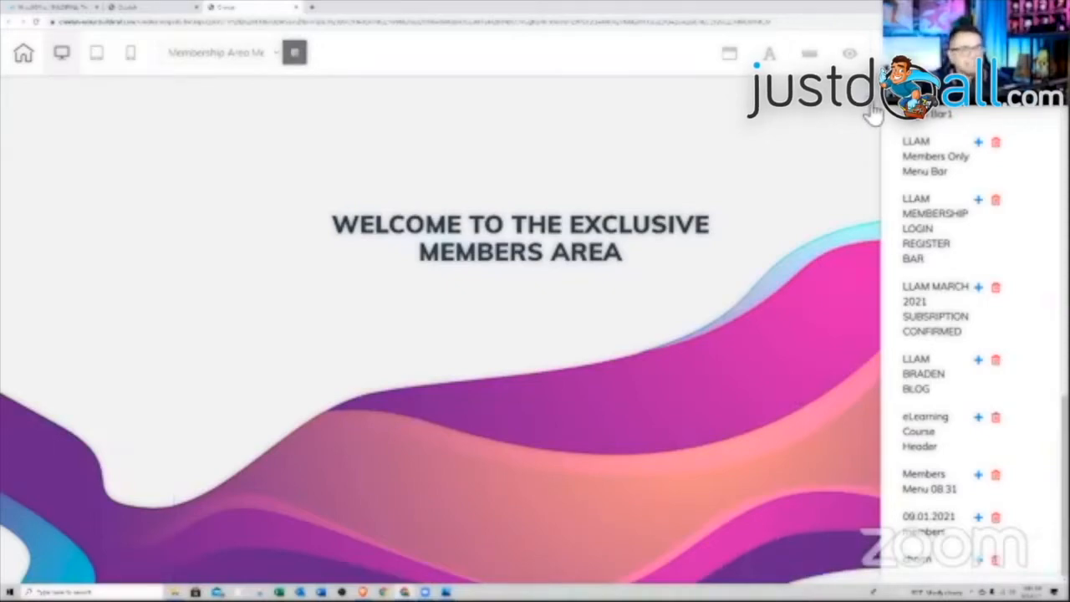
# - Place a Login/Register widget from Items for members area into the dark menu panel
pyautogui.scroll(-3, 836, 340)
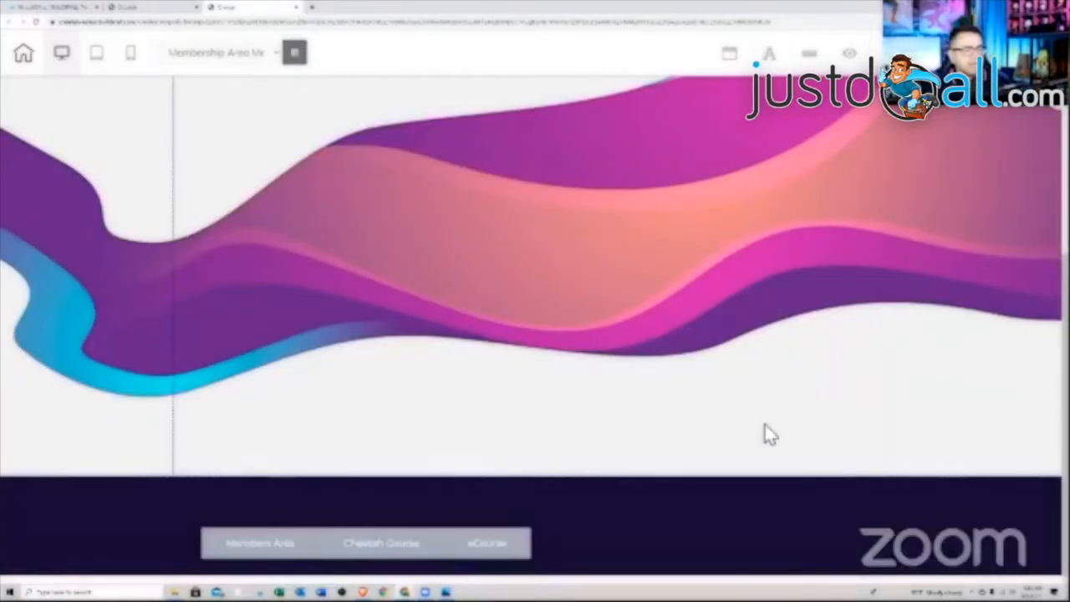
pyautogui.click(617, 509)
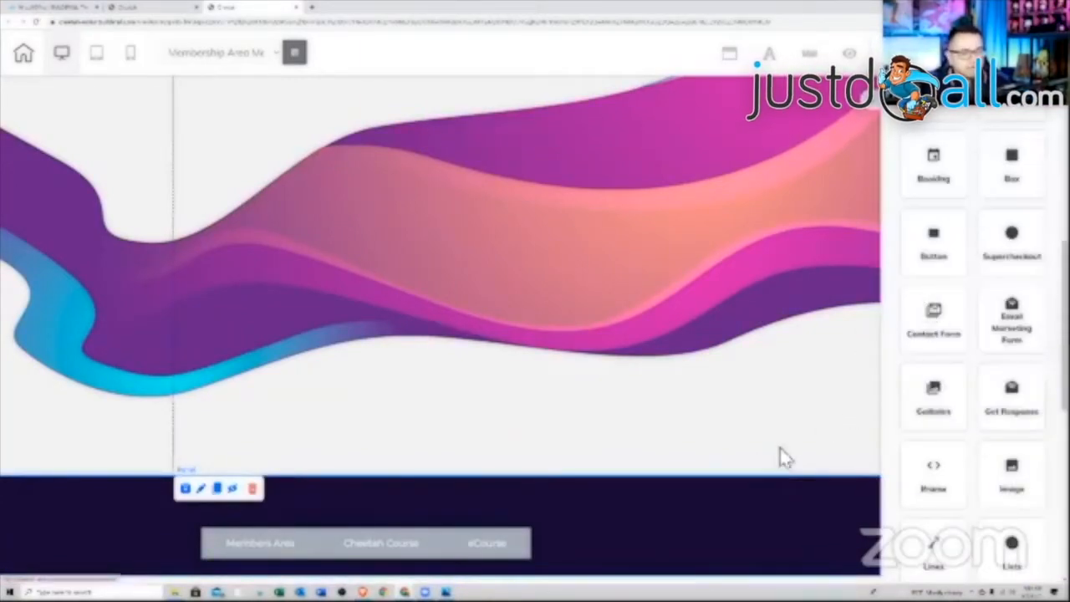
pyautogui.scroll(-6, 991, 426)
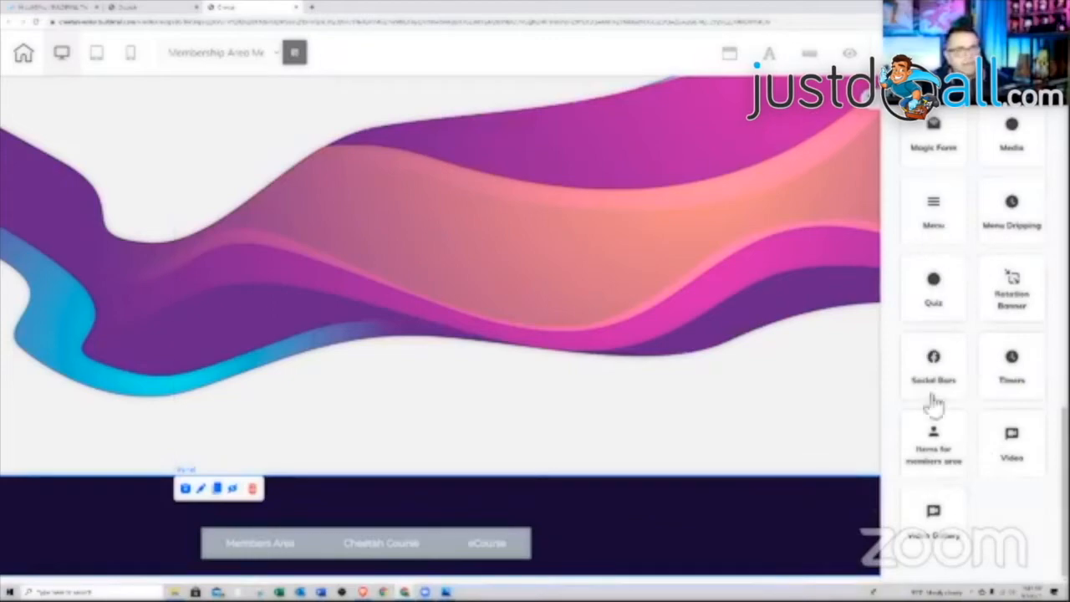
pyautogui.click(931, 443)
pyautogui.moveTo(970, 298); pyautogui.dragTo(766, 533)
# - Set the widget's redirects: registration to Thank You Page, login and logout to Membership Area Menu
pyautogui.click(764, 542)
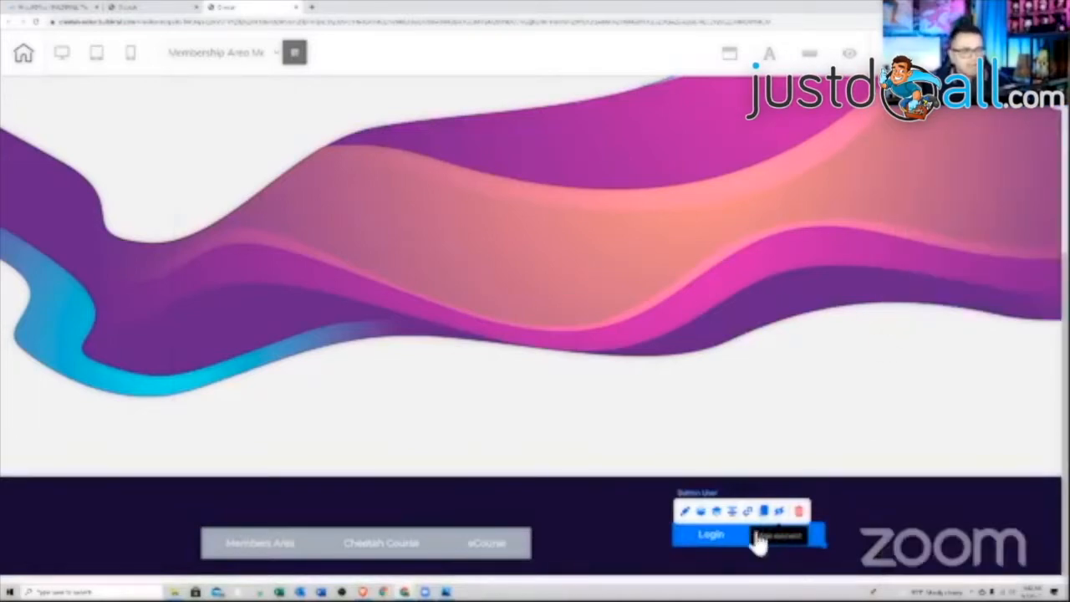
pyautogui.click(748, 510)
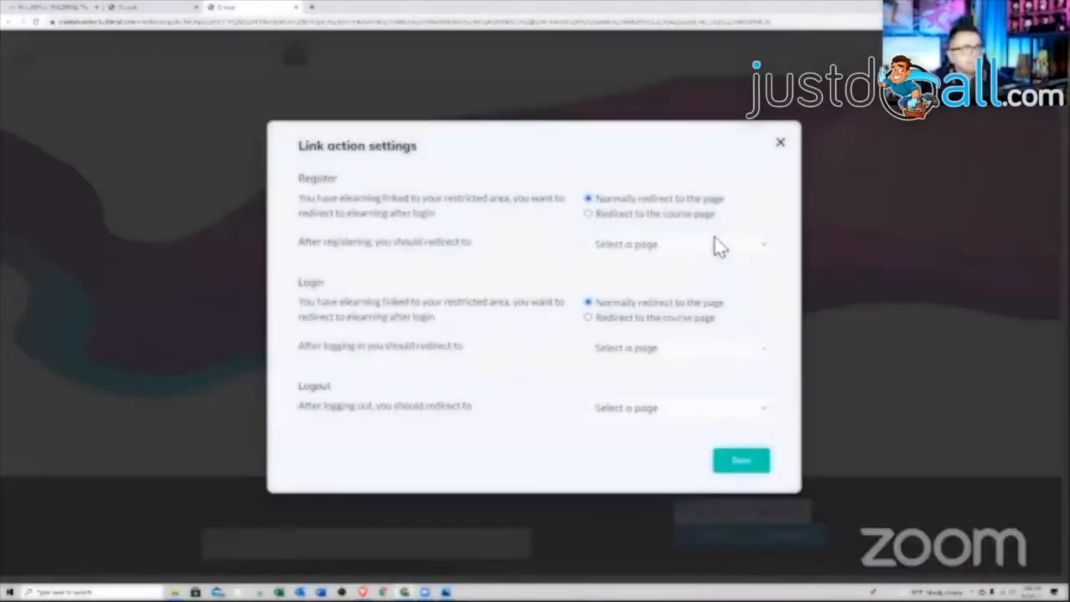
pyautogui.click(689, 247)
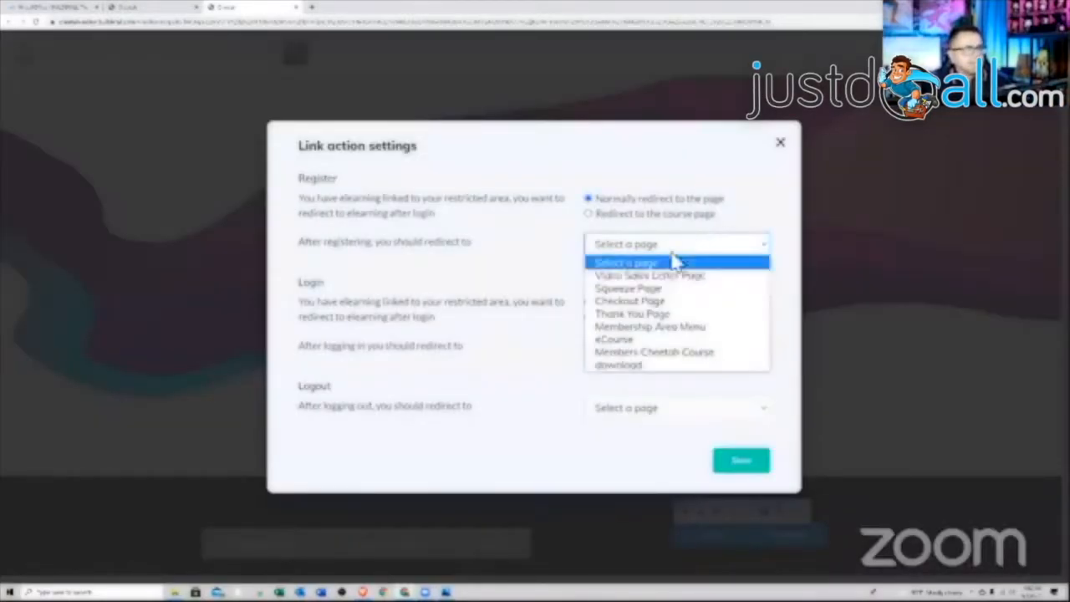
pyautogui.click(631, 313)
pyautogui.click(661, 351)
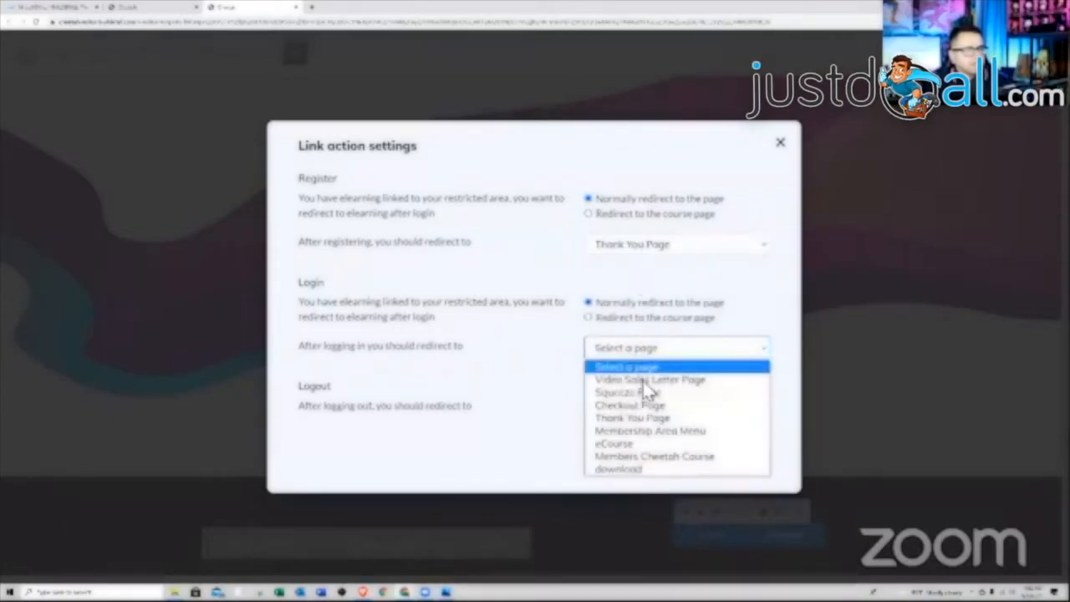
pyautogui.click(642, 430)
pyautogui.click(646, 409)
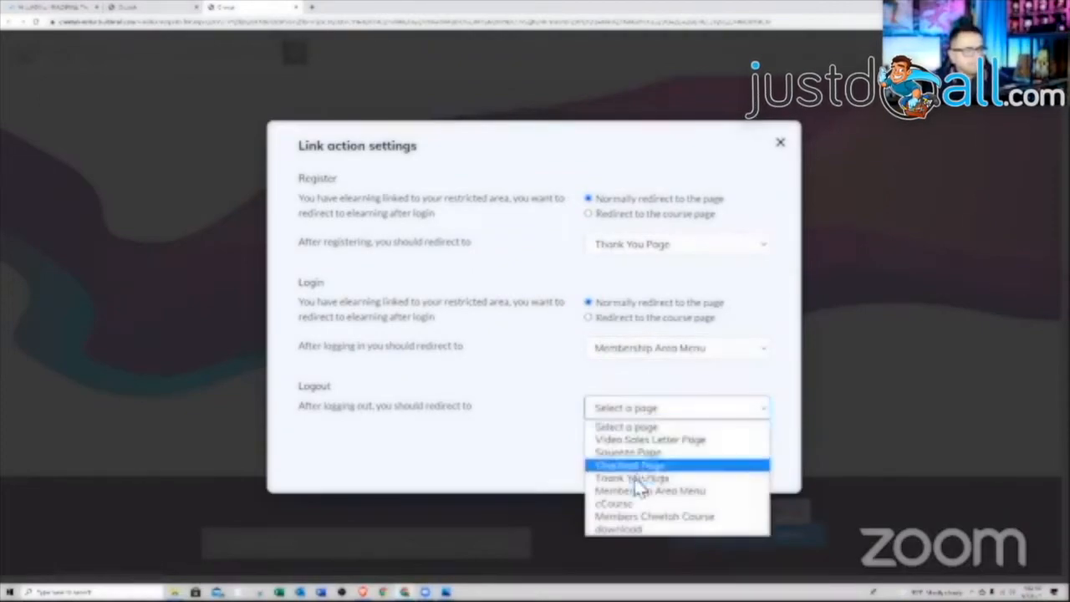
pyautogui.click(757, 492)
pyautogui.click(742, 465)
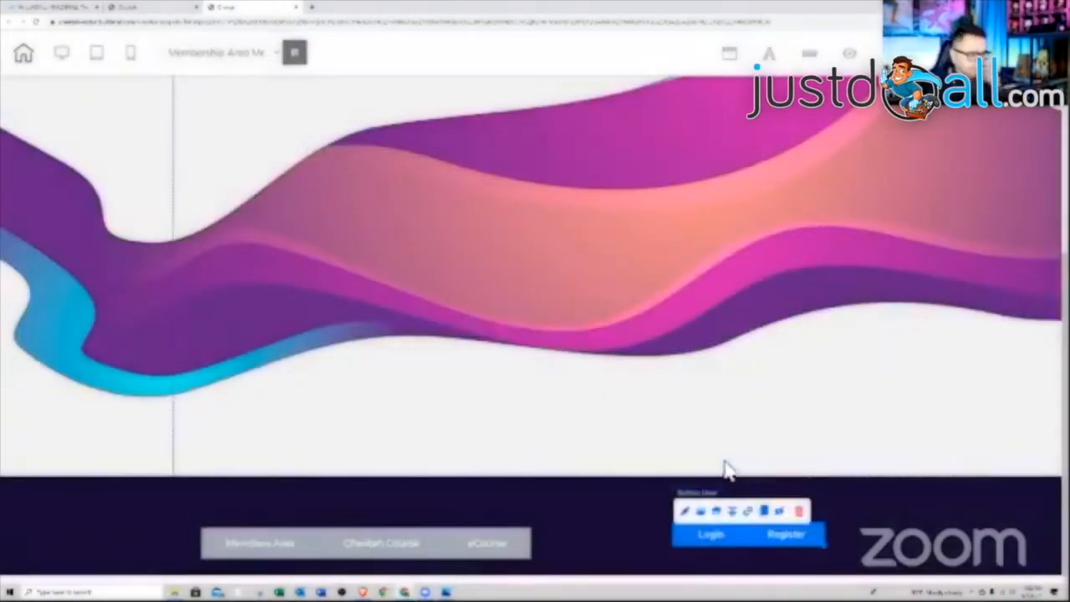
pyautogui.click(466, 543)
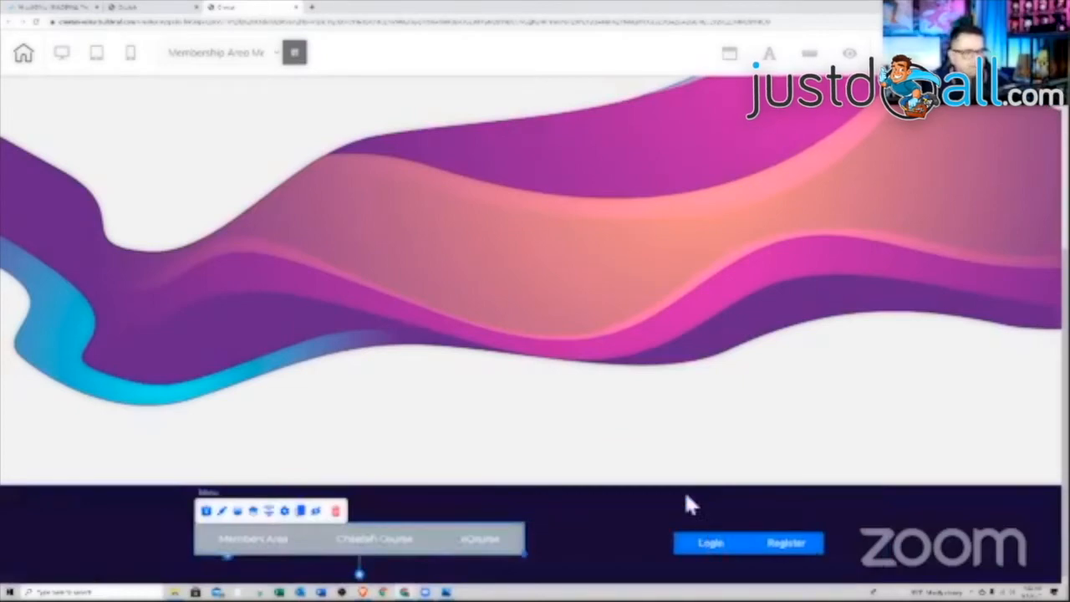
# - Move the dark menu panel above the wave panel at the top of the page
pyautogui.click(619, 521)
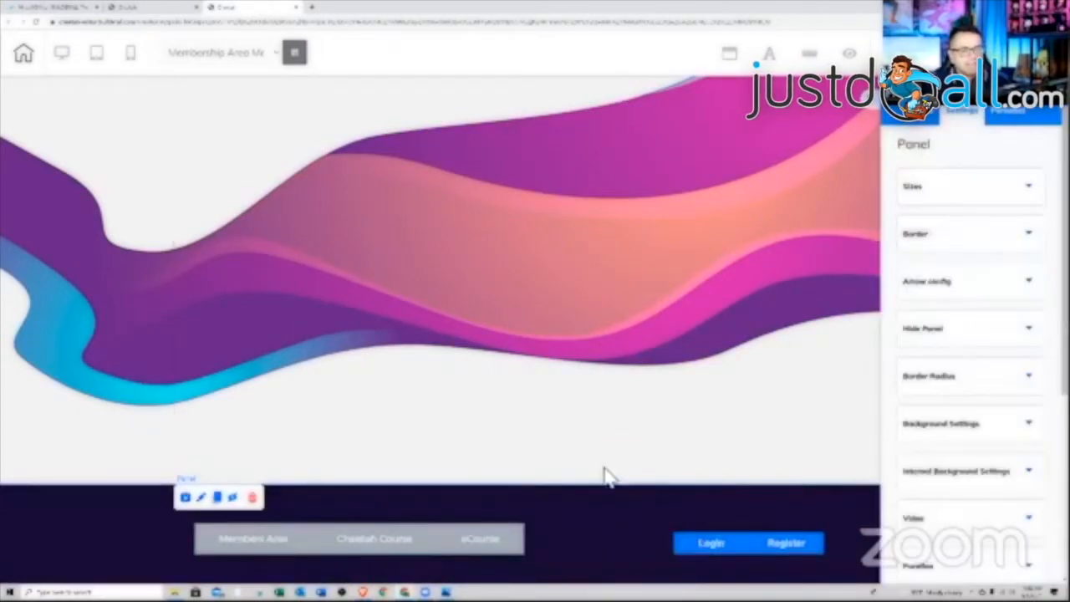
pyautogui.scroll(-4, 987, 468)
pyautogui.click(949, 418)
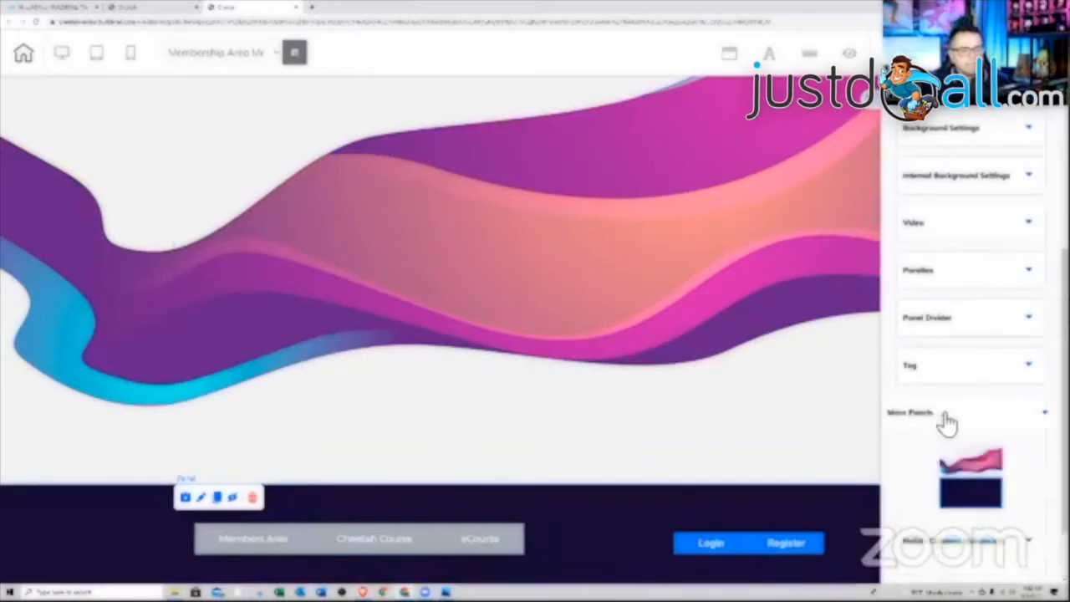
pyautogui.moveTo(966, 496); pyautogui.dragTo(963, 461)
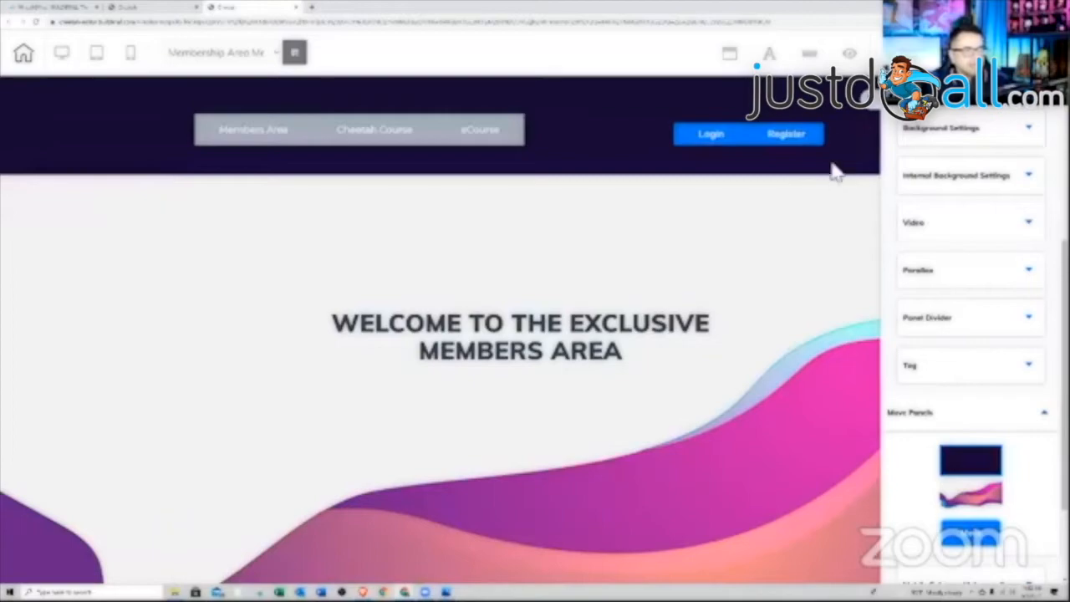
pyautogui.click(871, 101)
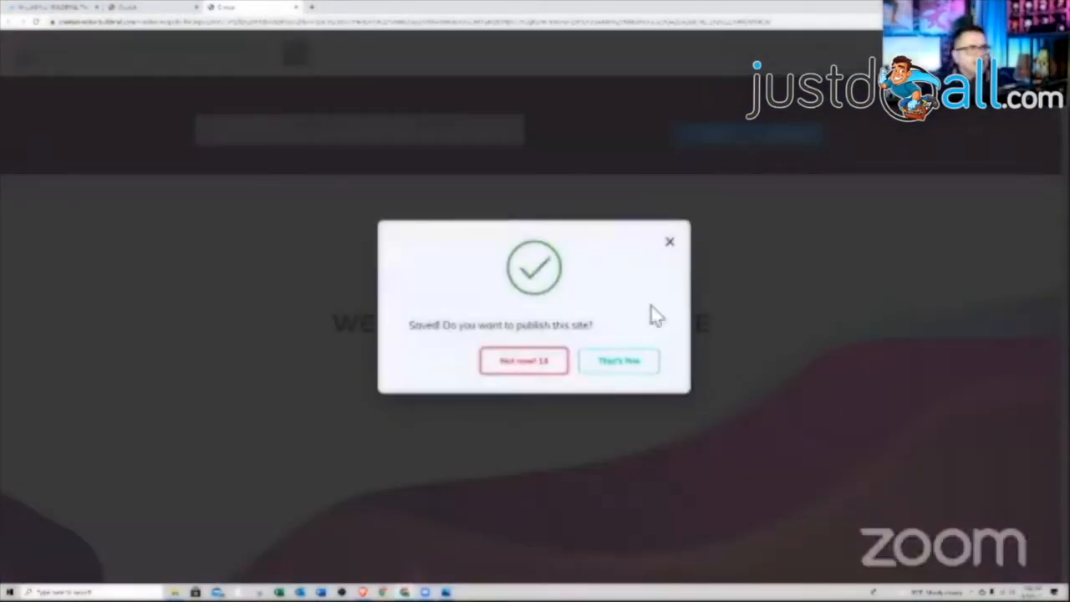
# - Publish the site and close the page editor
pyautogui.click(637, 364)
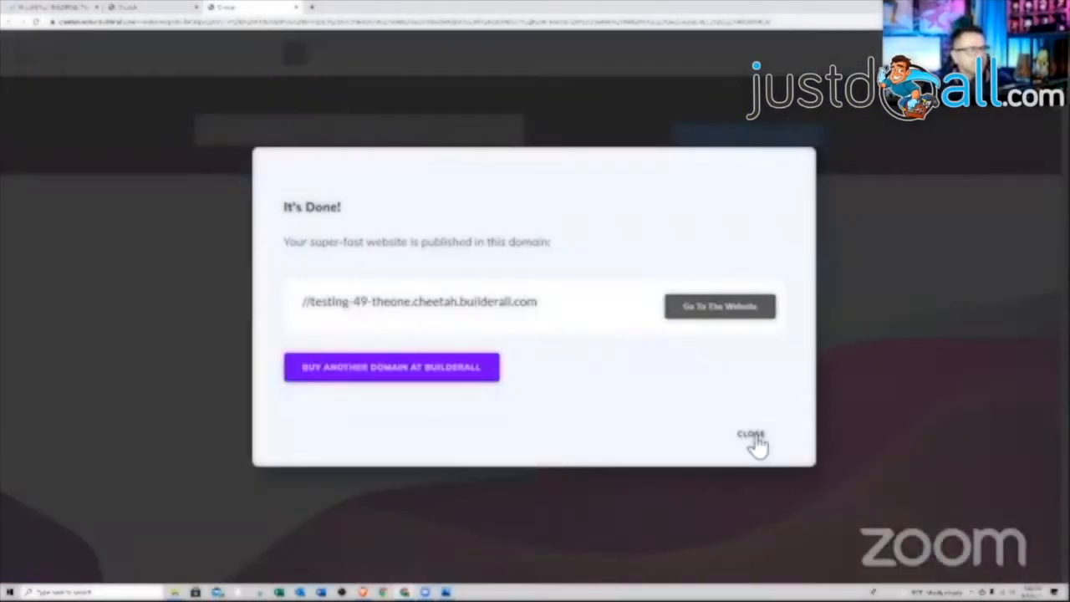
pyautogui.click(752, 436)
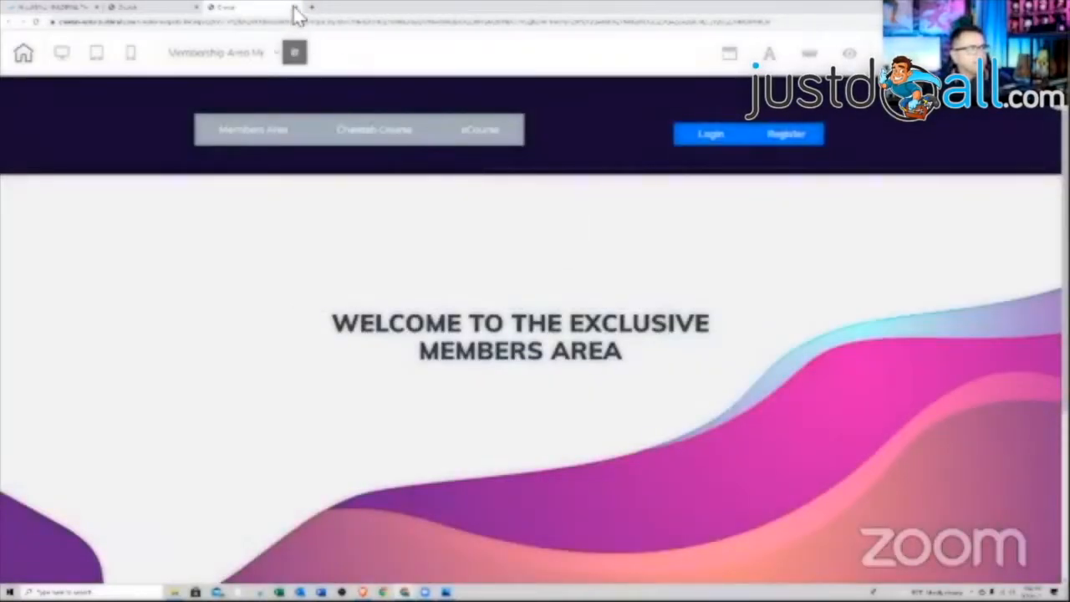
pyautogui.click(294, 8)
pyautogui.click(569, 68)
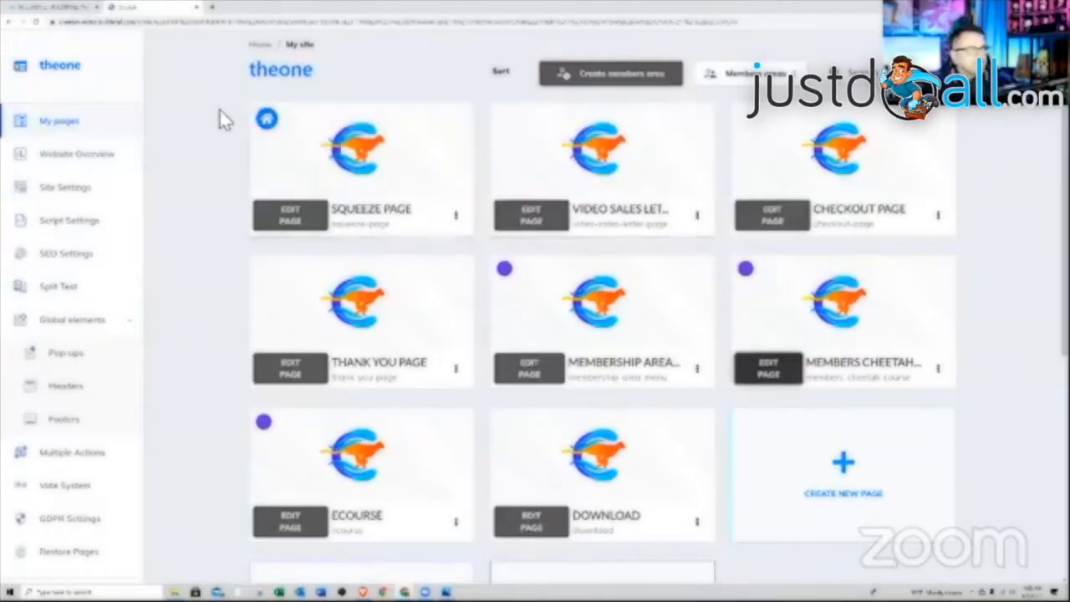
pyautogui.scroll(1, 868, 148)
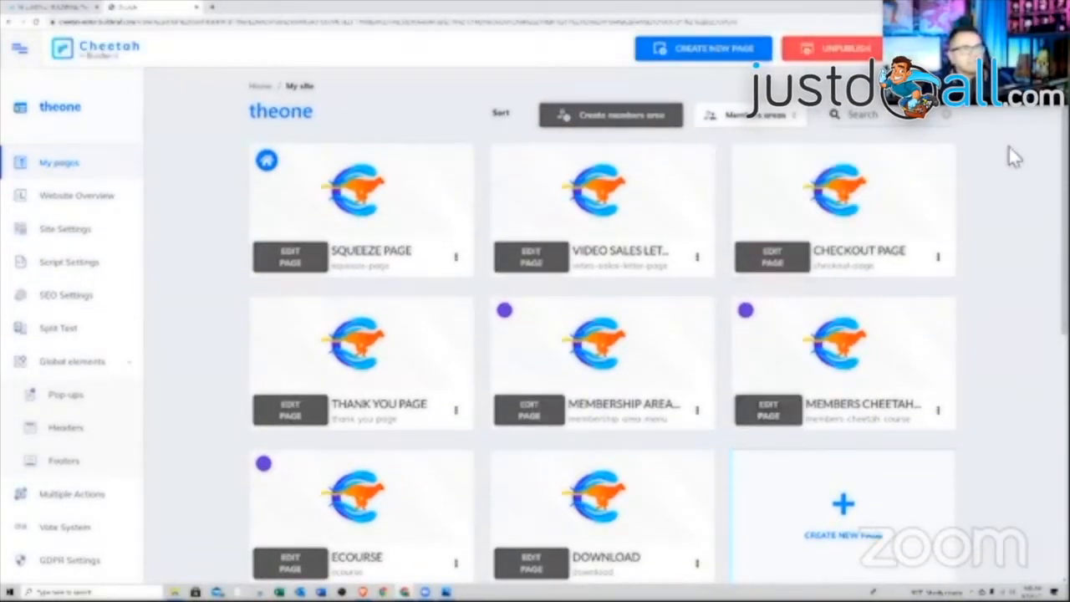
pyautogui.scroll(-2, 989, 251)
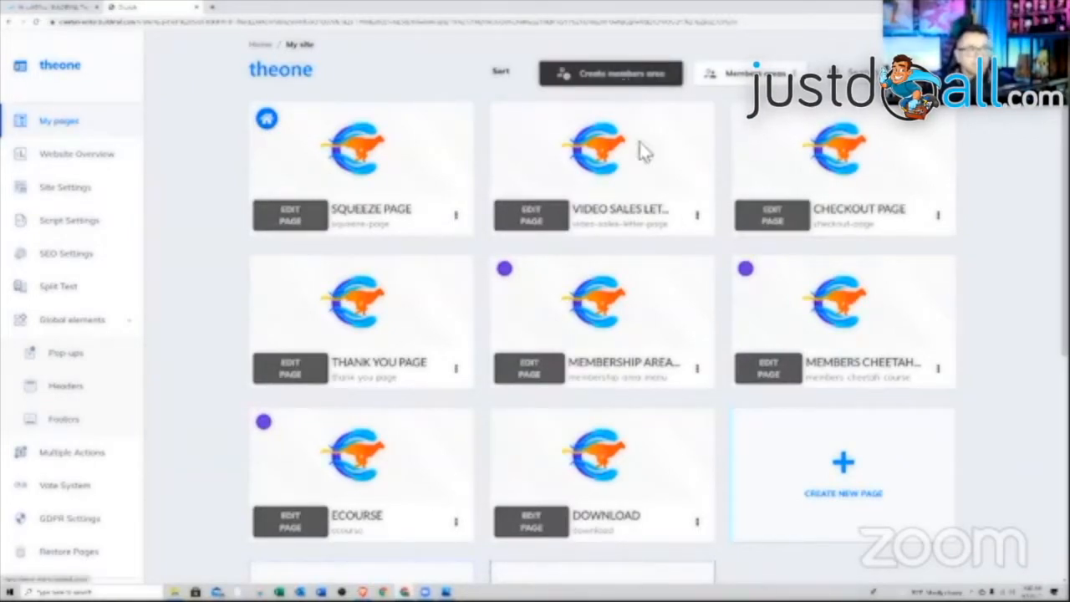
pyautogui.scroll(-3, 769, 523)
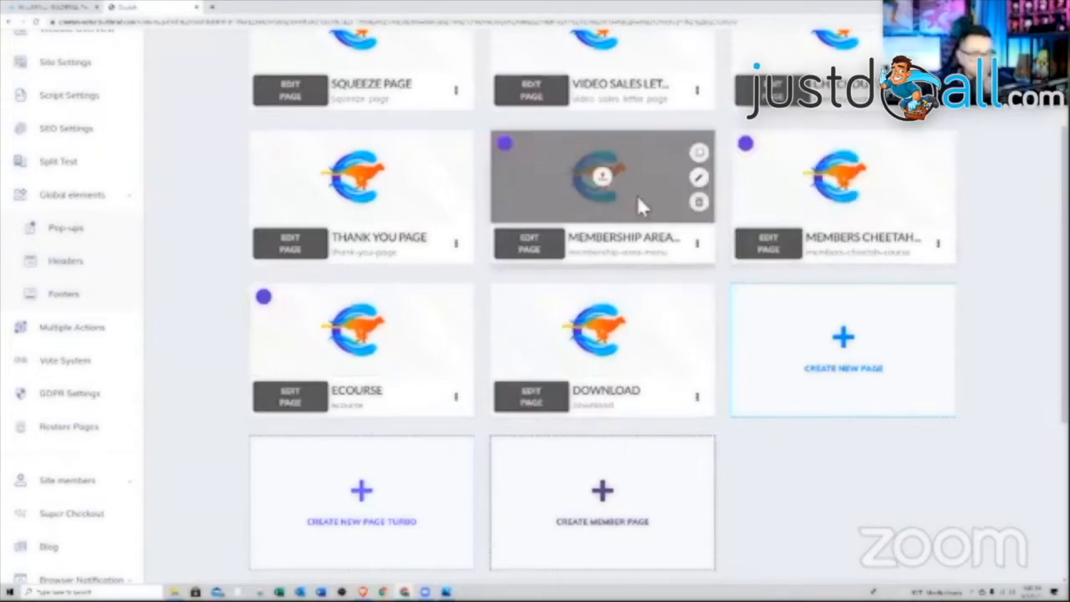
pyautogui.scroll(1, 781, 393)
pyautogui.scroll(4, 782, 393)
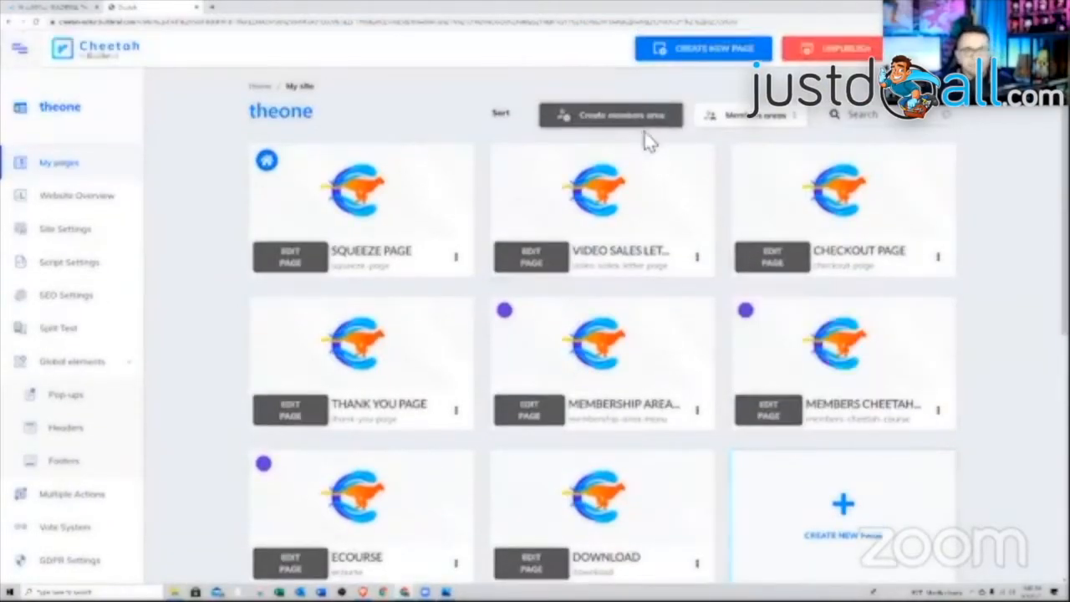
pyautogui.scroll(-1, 811, 376)
pyautogui.scroll(-1, 815, 418)
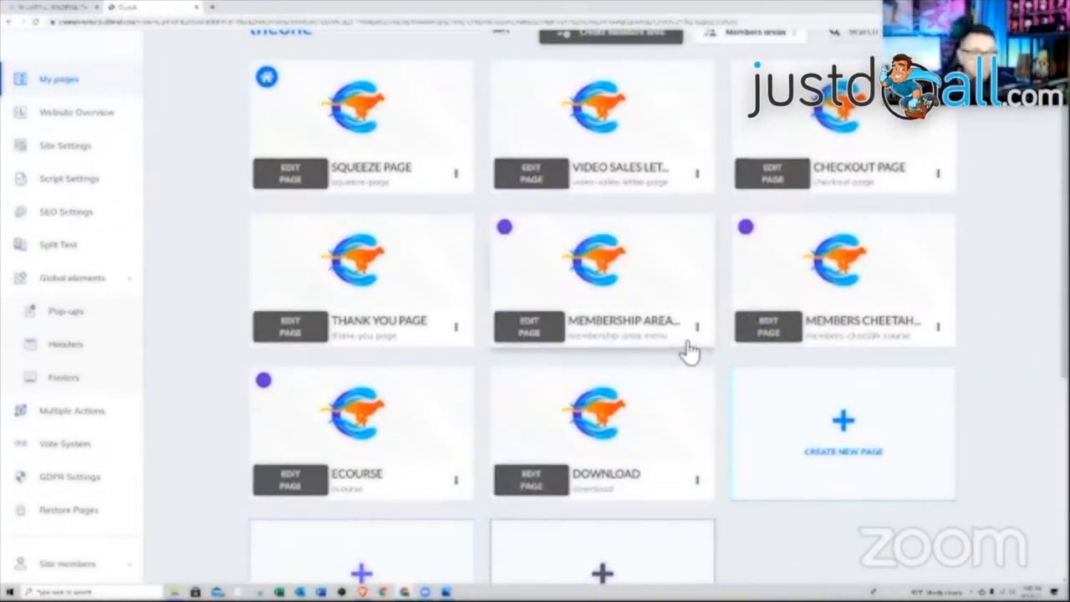
pyautogui.scroll(-3, 92, 270)
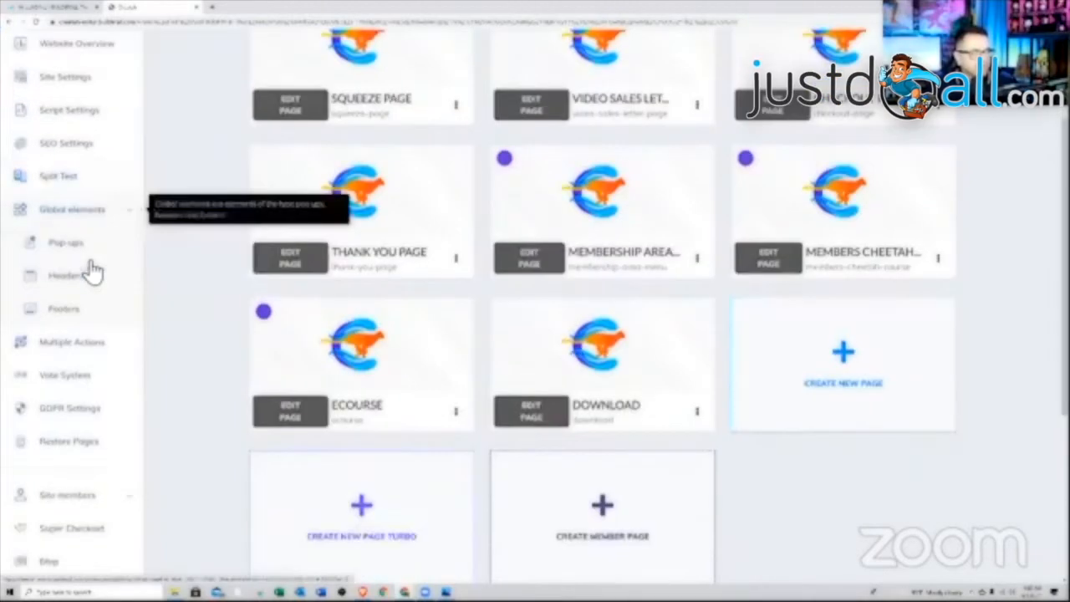
pyautogui.scroll(3, 456, 326)
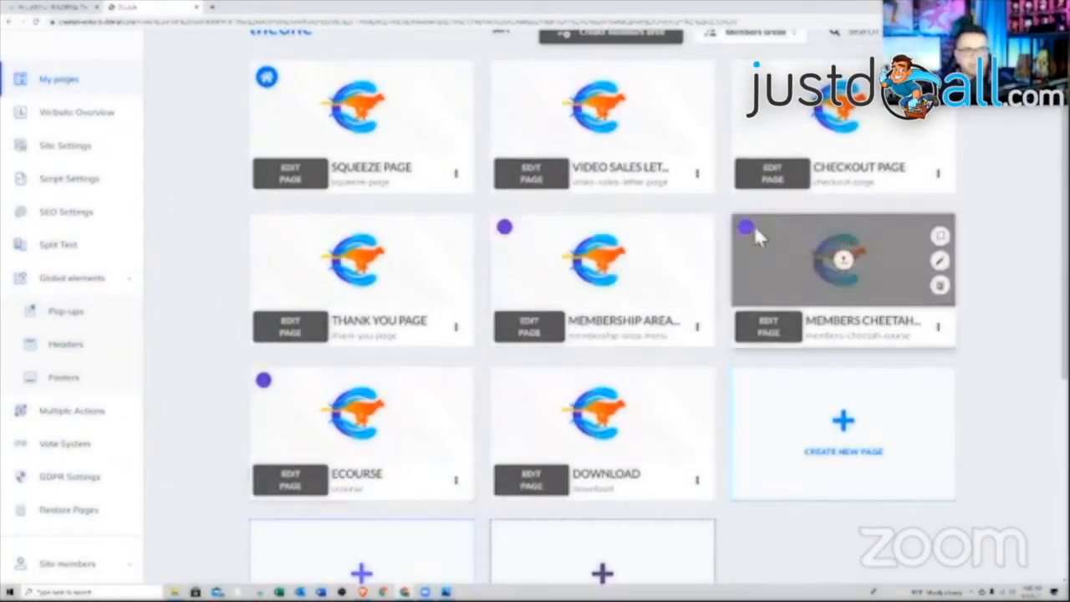
pyautogui.scroll(-5, 749, 334)
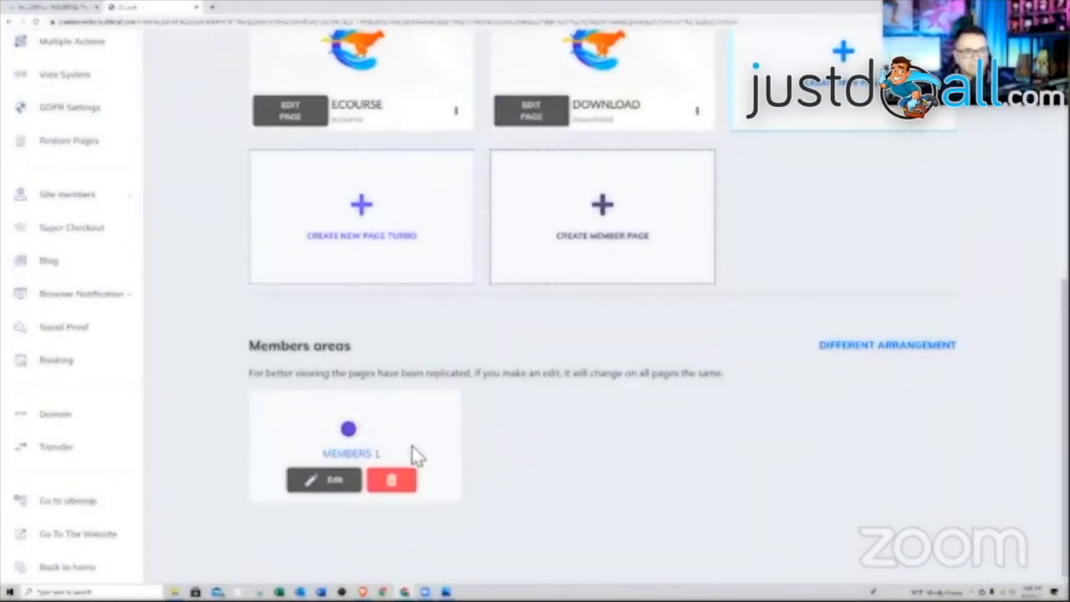
# - Open the MEMBERS 1 card's settings and save them from the bottom of the modal
pyautogui.click(349, 485)
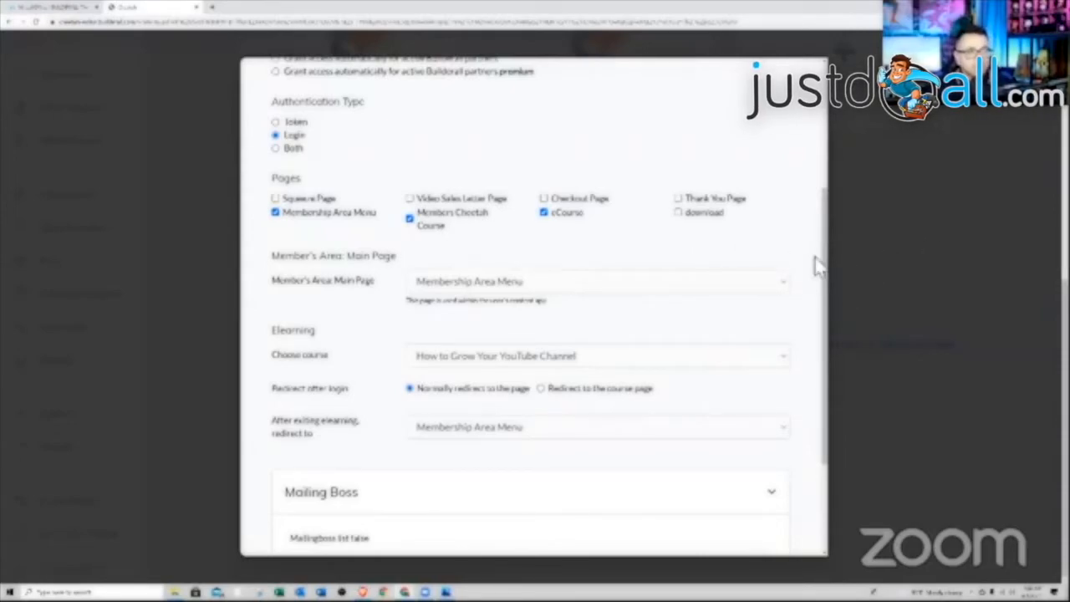
pyautogui.moveTo(824, 276); pyautogui.dragTo(825, 446)
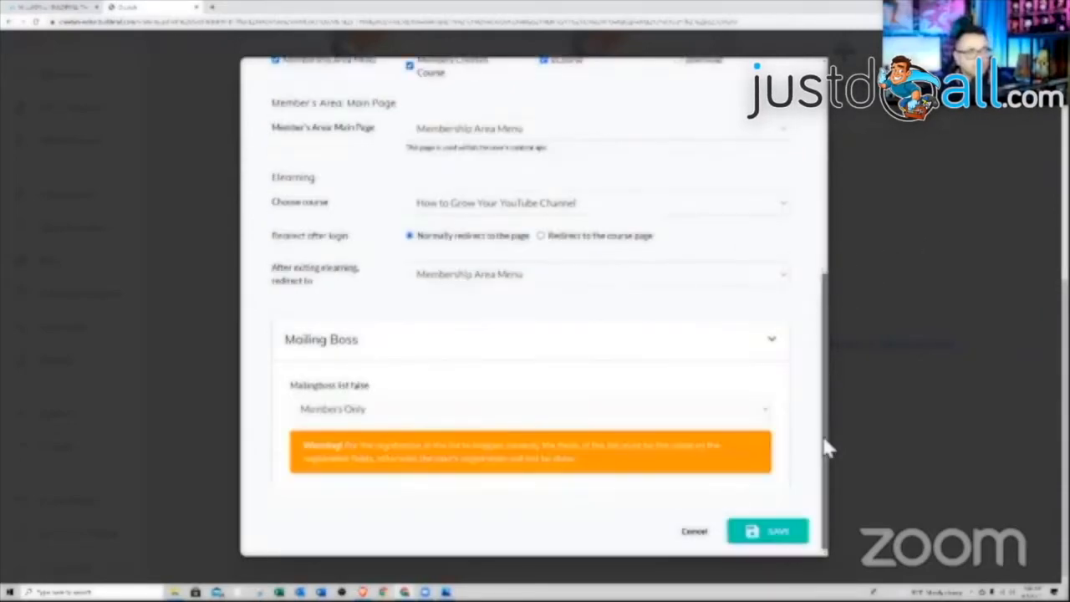
pyautogui.click(717, 535)
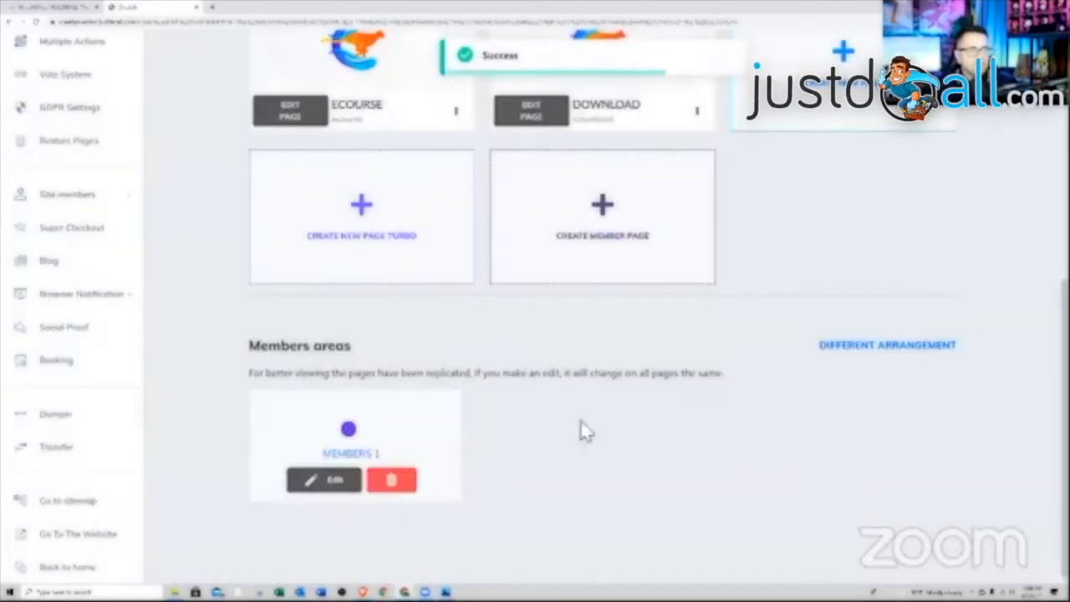
pyautogui.scroll(1, 641, 402)
# - Open Site members > Members, peek at the Add new user form, and close it unsaved
pyautogui.scroll(-1, 629, 403)
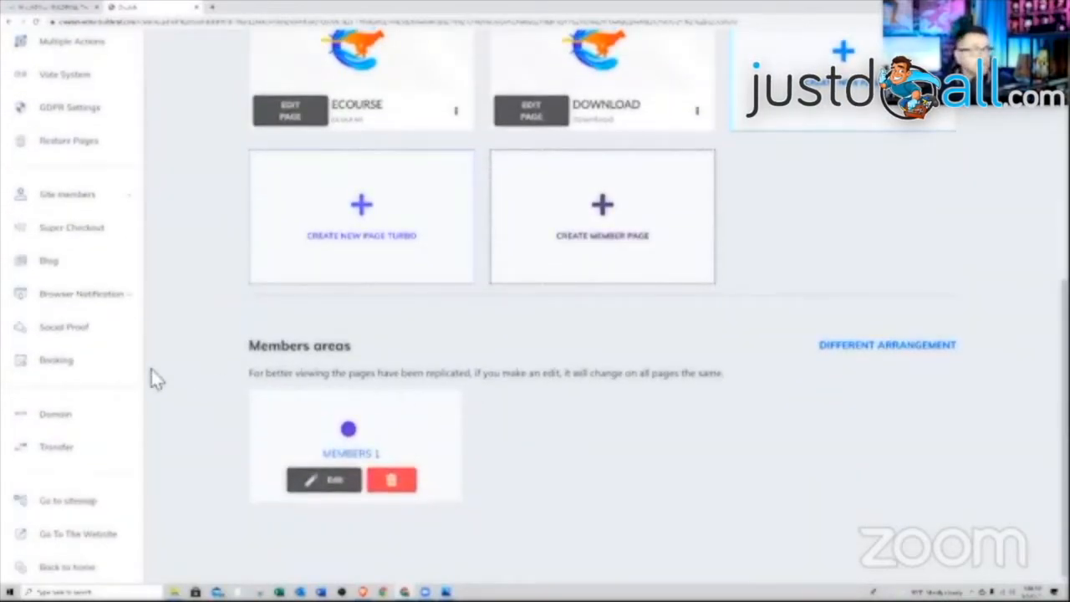
pyautogui.scroll(5, 152, 376)
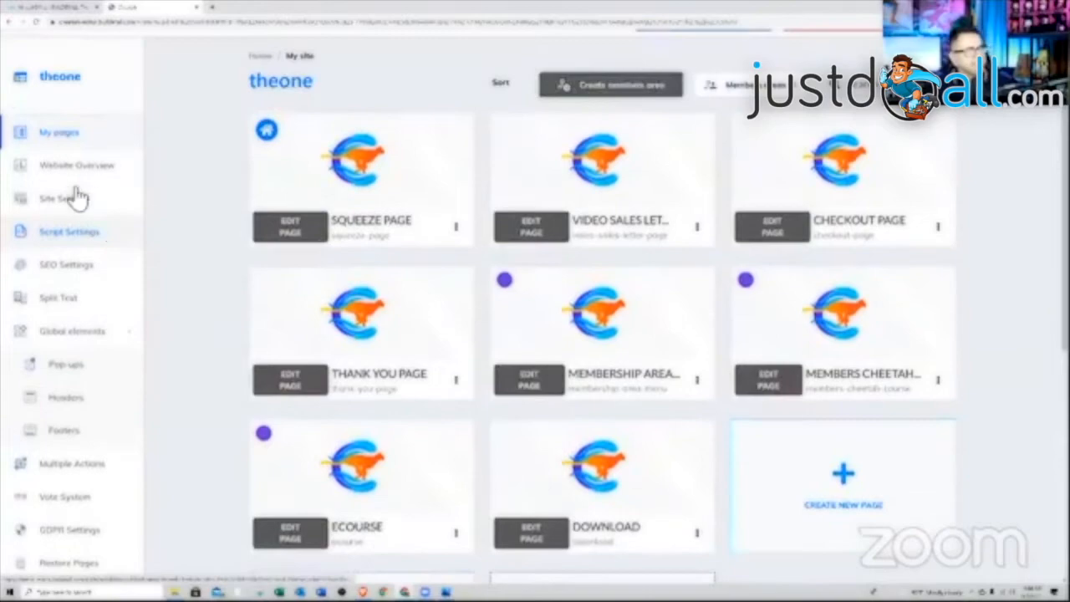
pyautogui.scroll(1, 78, 196)
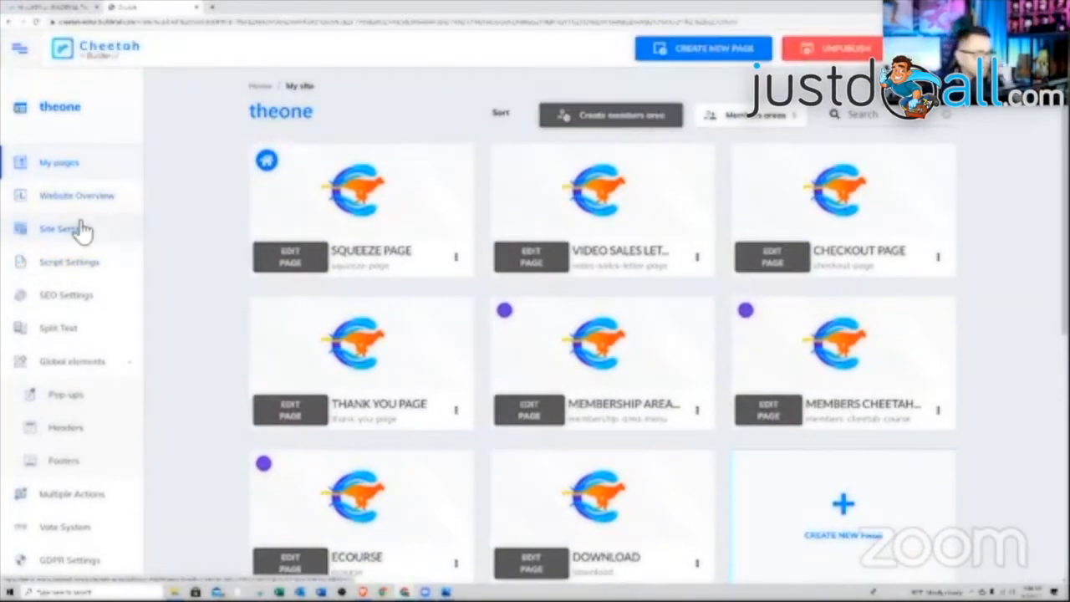
pyautogui.scroll(-4, 72, 288)
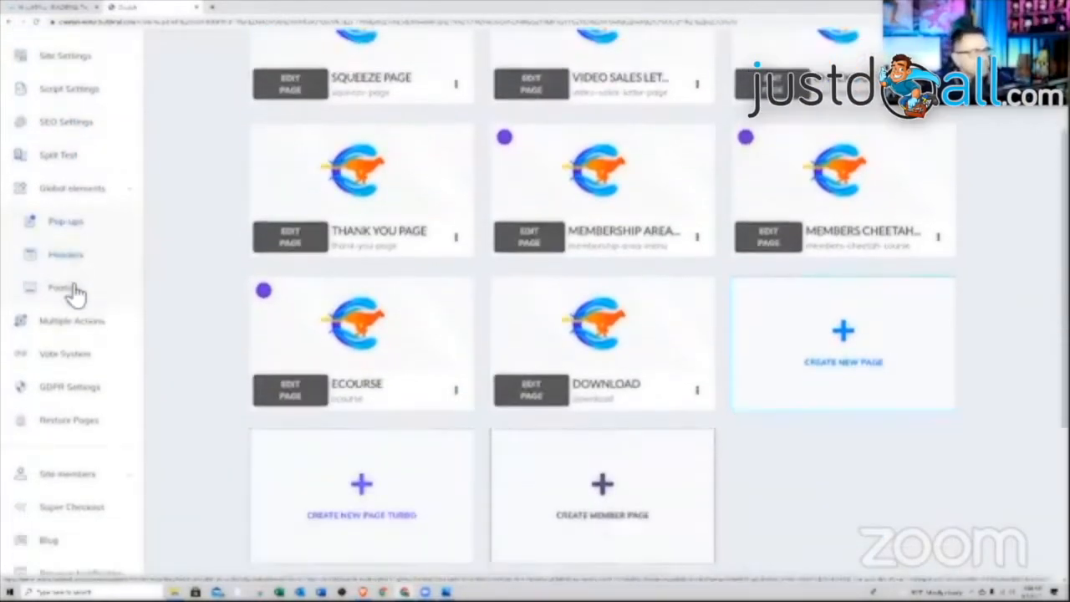
pyautogui.scroll(-2, 73, 293)
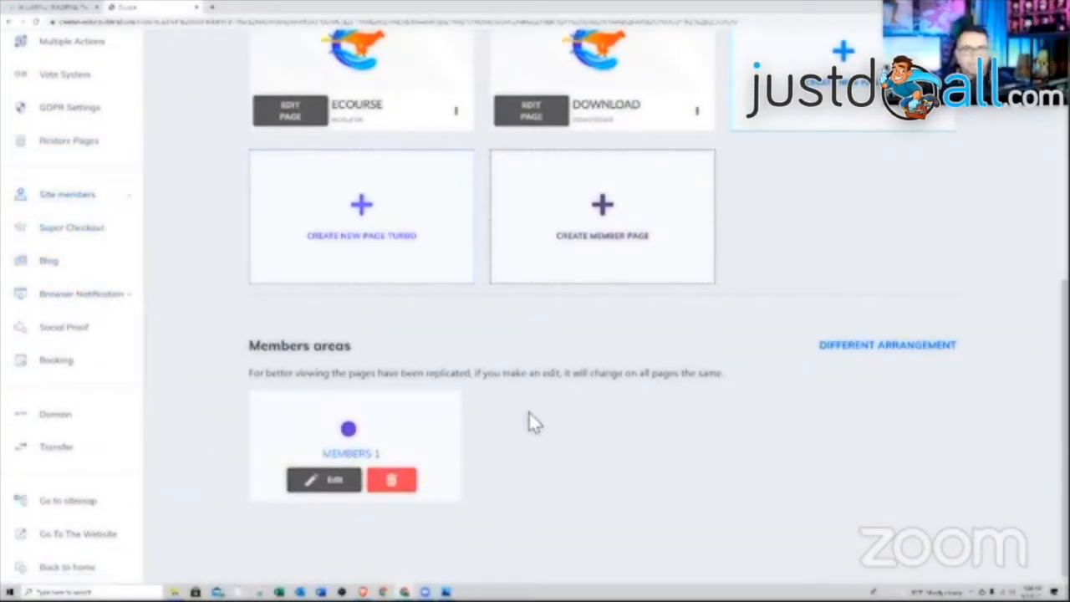
pyautogui.click(110, 202)
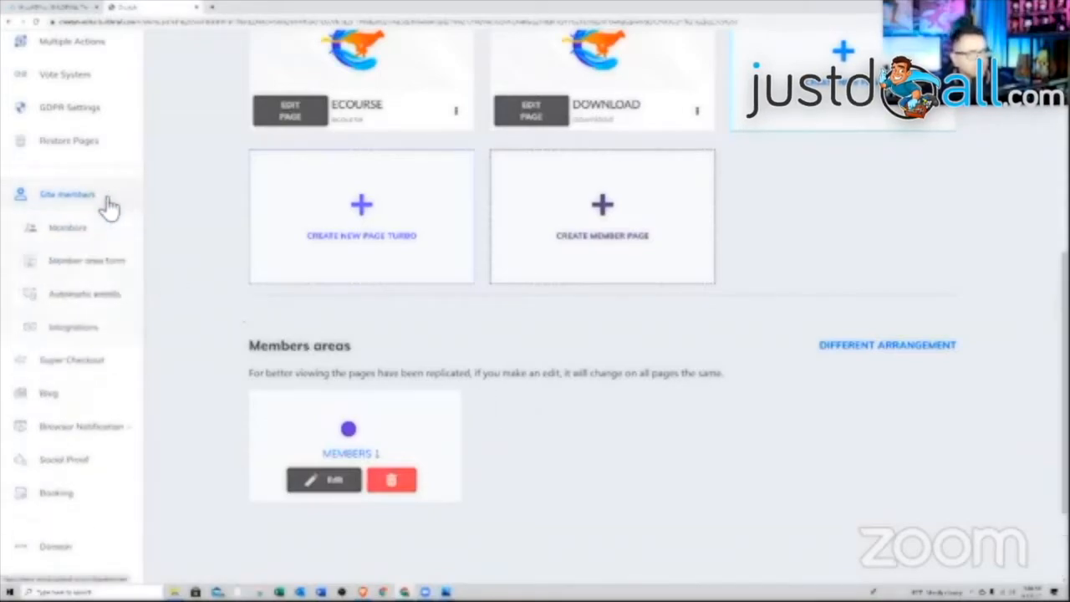
pyautogui.click(71, 234)
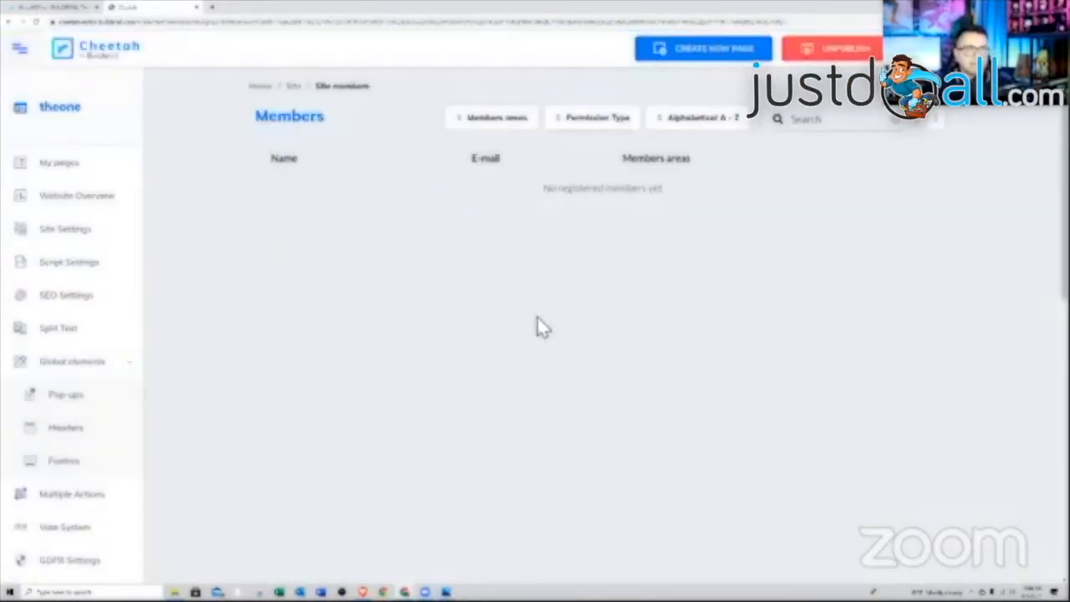
pyautogui.click(941, 130)
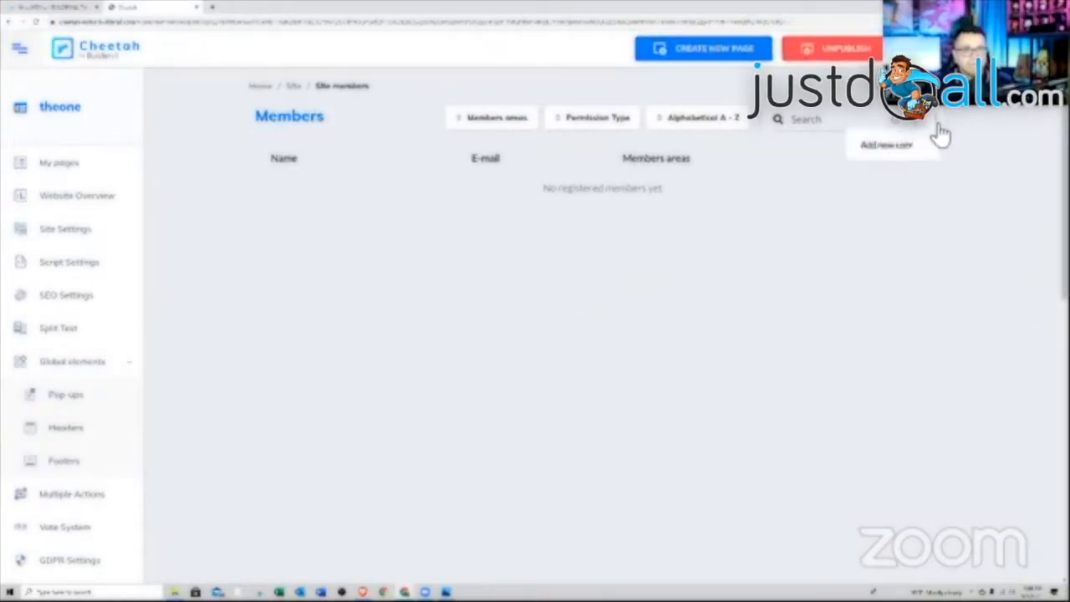
pyautogui.click(908, 156)
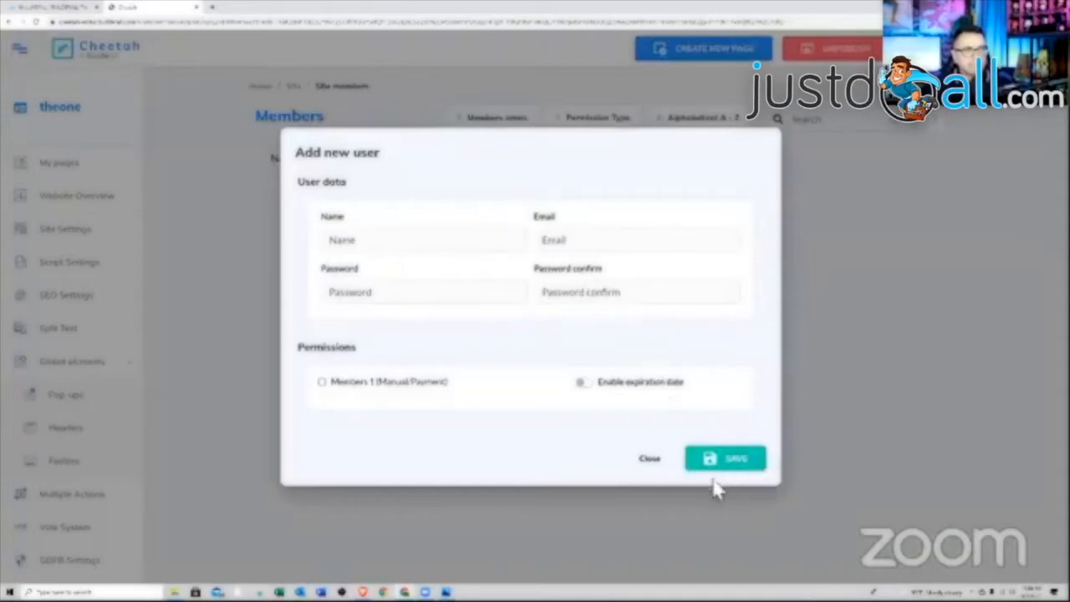
pyautogui.click(645, 464)
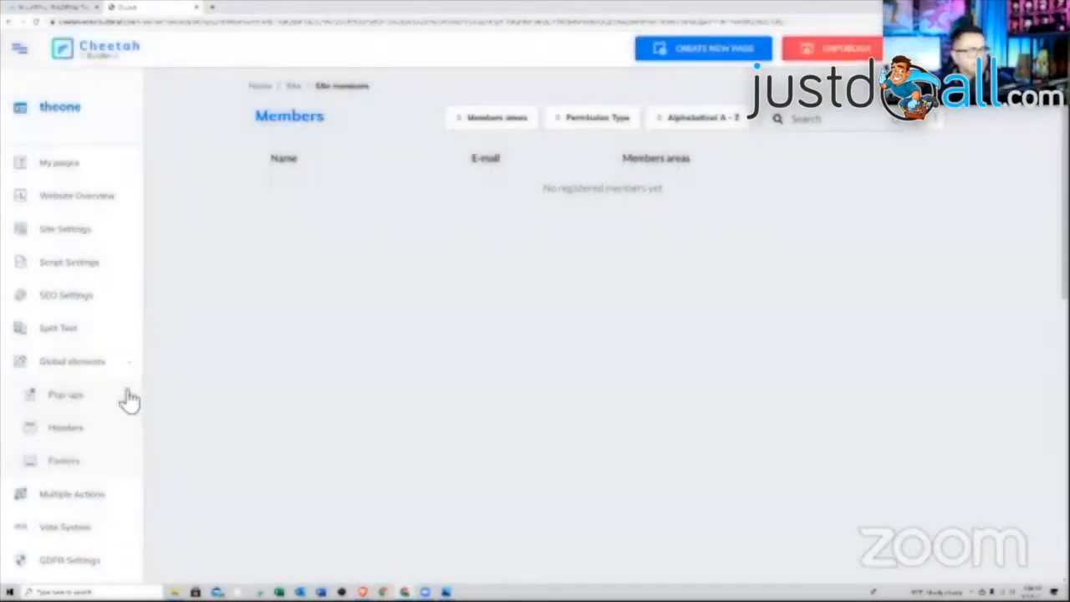
pyautogui.scroll(-5, 126, 353)
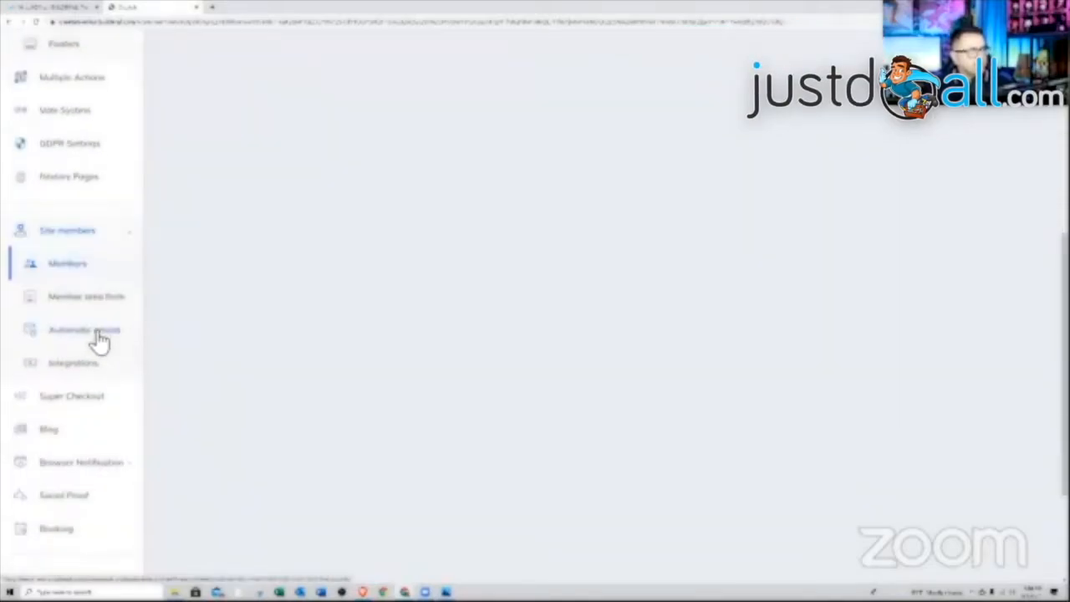
# - Preview the Three tabs, Two tabs and Two columns form types, then keep Default
pyautogui.click(78, 297)
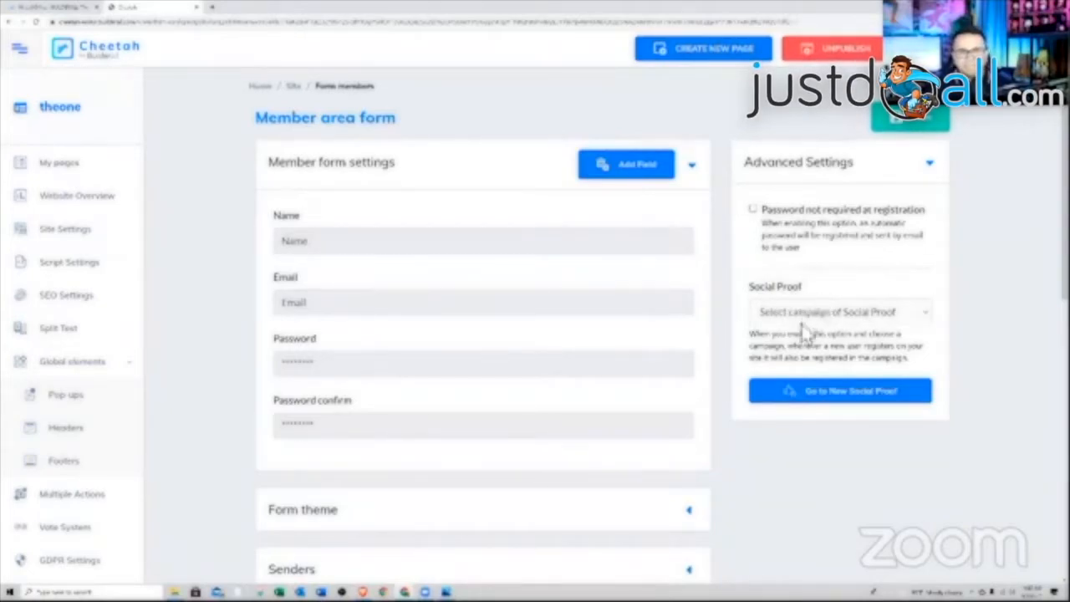
pyautogui.scroll(-2, 468, 326)
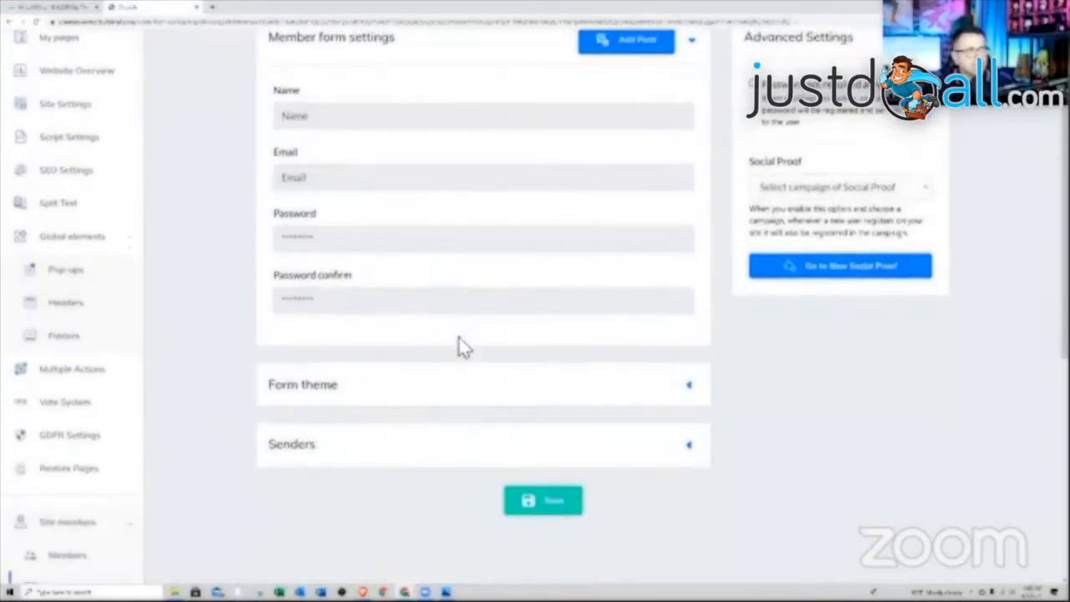
pyautogui.click(420, 389)
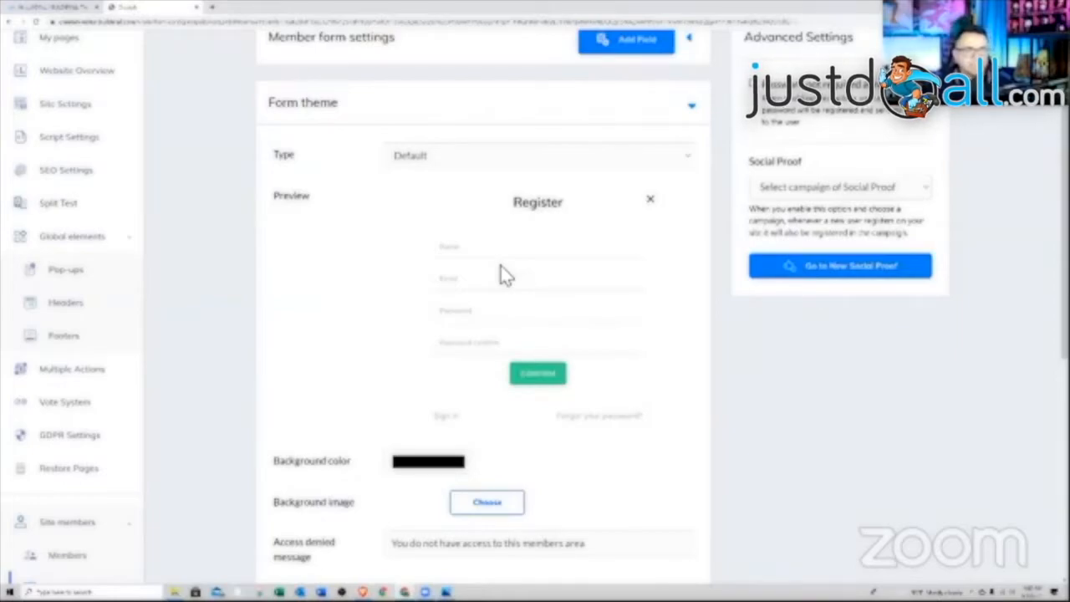
pyautogui.click(575, 163)
pyautogui.click(561, 188)
pyautogui.click(565, 163)
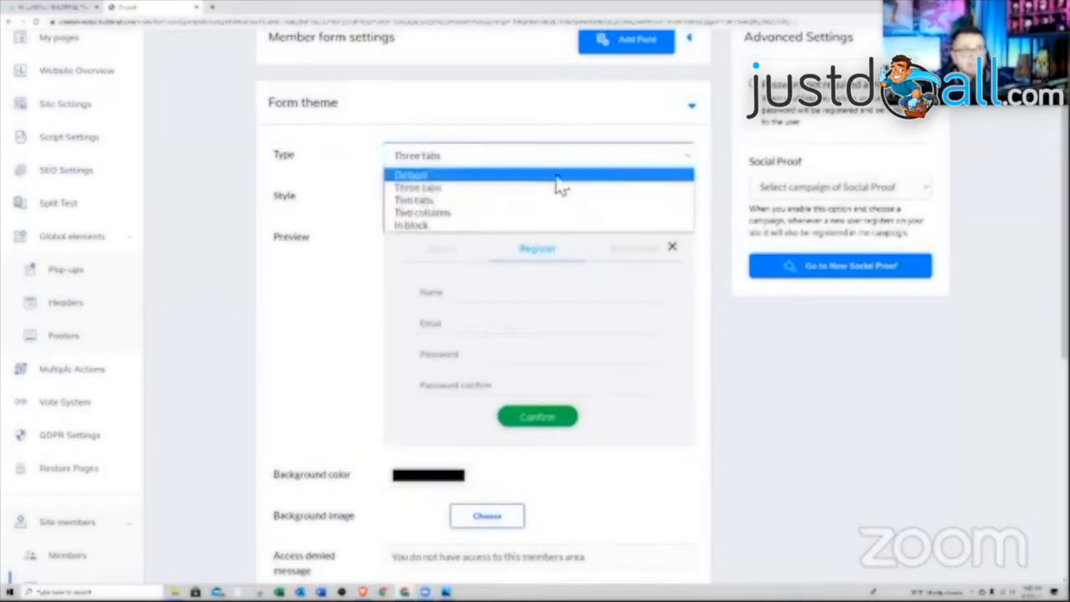
pyautogui.click(547, 200)
pyautogui.click(552, 165)
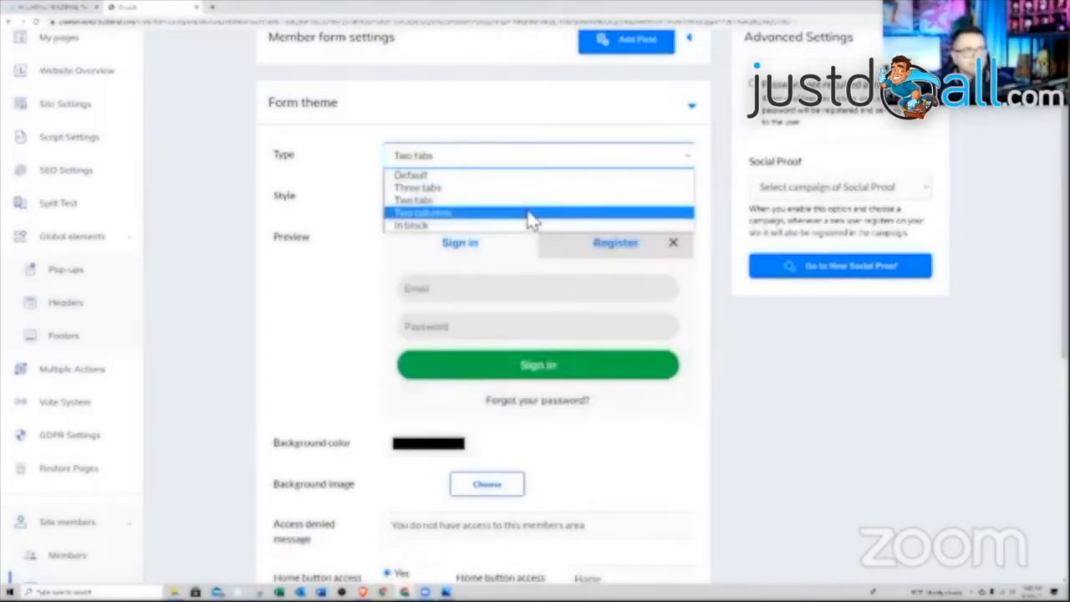
pyautogui.click(532, 214)
pyautogui.click(490, 166)
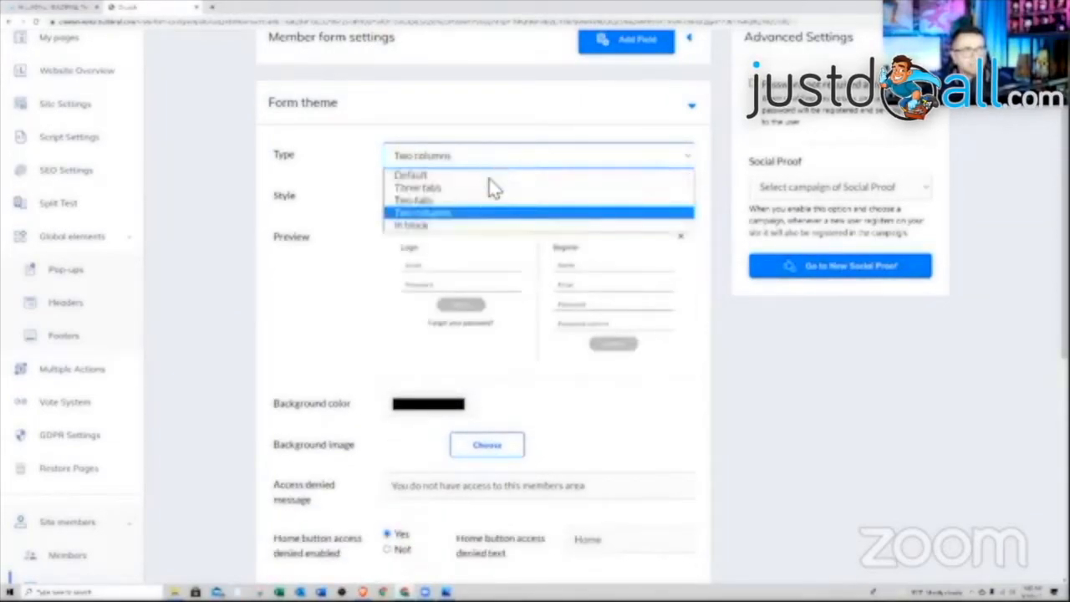
pyautogui.click(490, 175)
# - Set the GROW YOUR CHANNEL YouTube thumbnail as the form's background image
pyautogui.scroll(-1, 668, 373)
pyautogui.scroll(-3, 673, 382)
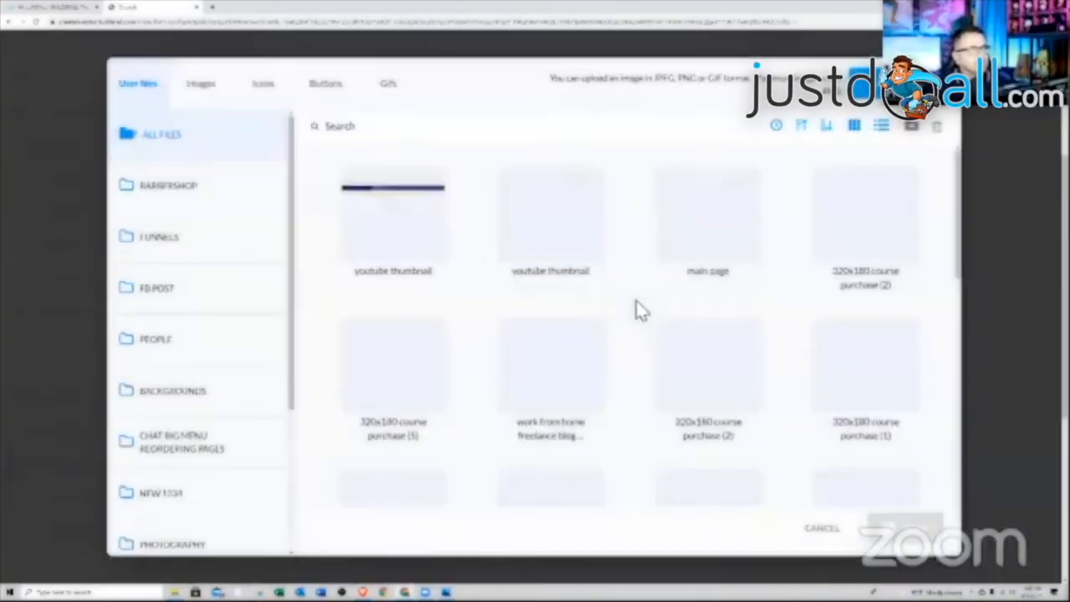
pyautogui.click(573, 234)
pyautogui.click(923, 525)
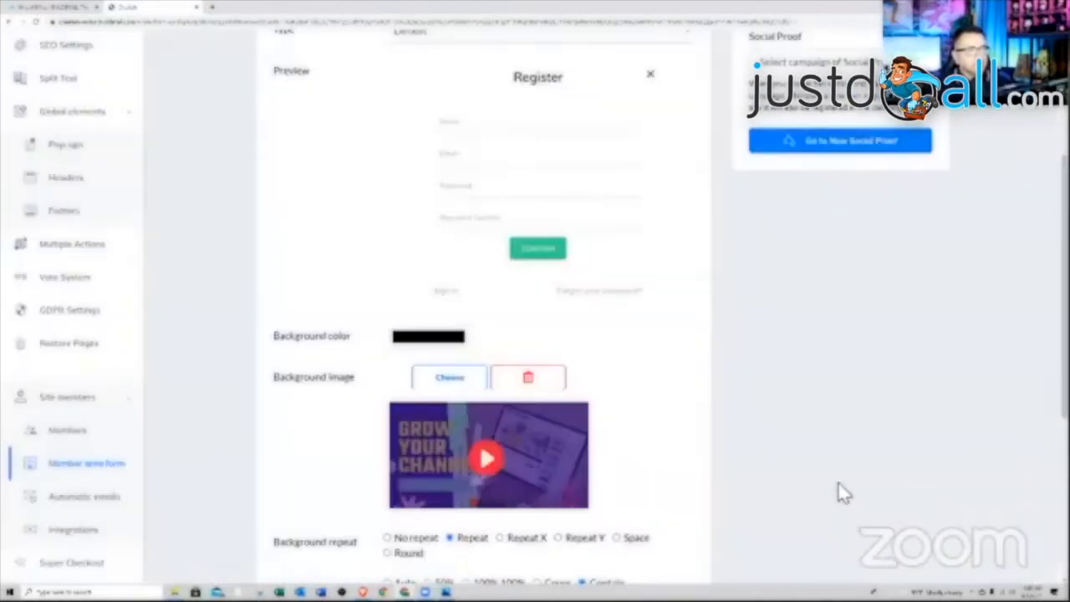
pyautogui.scroll(2, 819, 472)
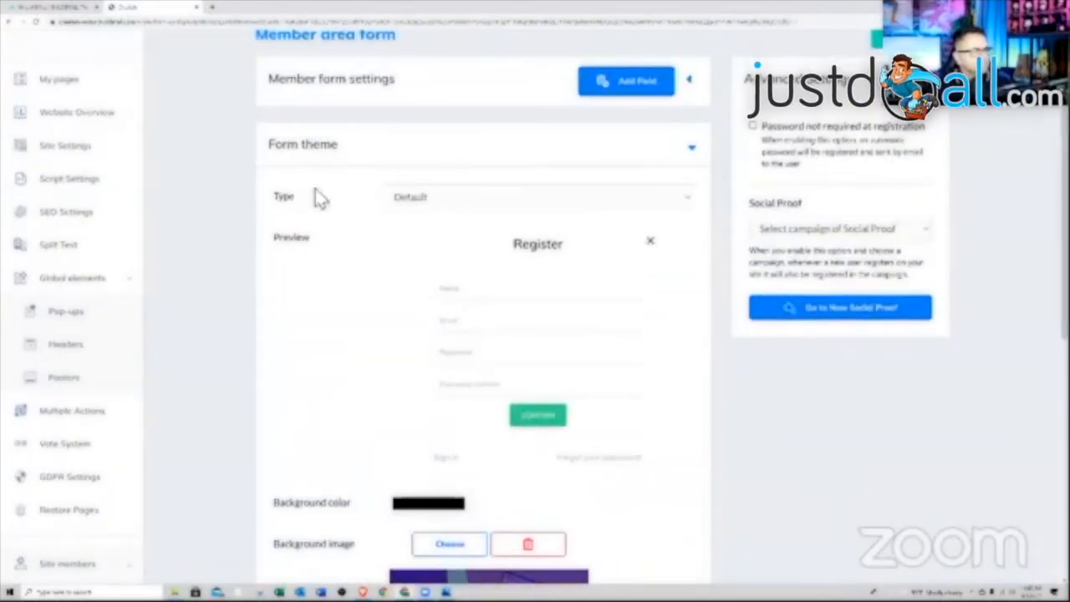
# - Open the Membership Area page live in a separate tab to check the sign-in page
pyautogui.click(72, 9)
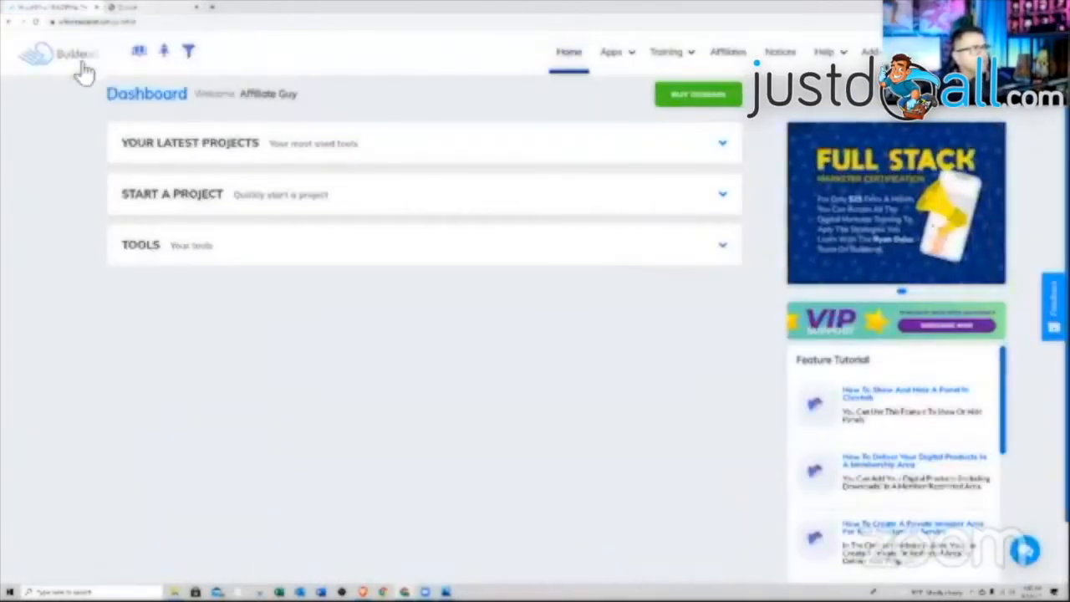
pyautogui.click(130, 7)
pyautogui.rightClick(63, 92)
pyautogui.click(104, 100)
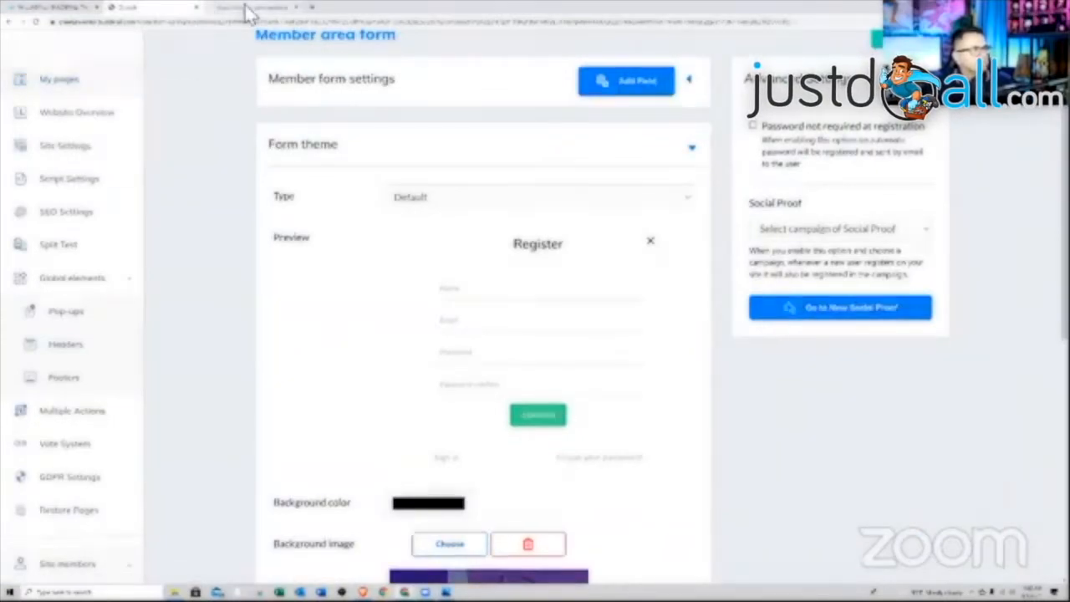
pyautogui.click(246, 8)
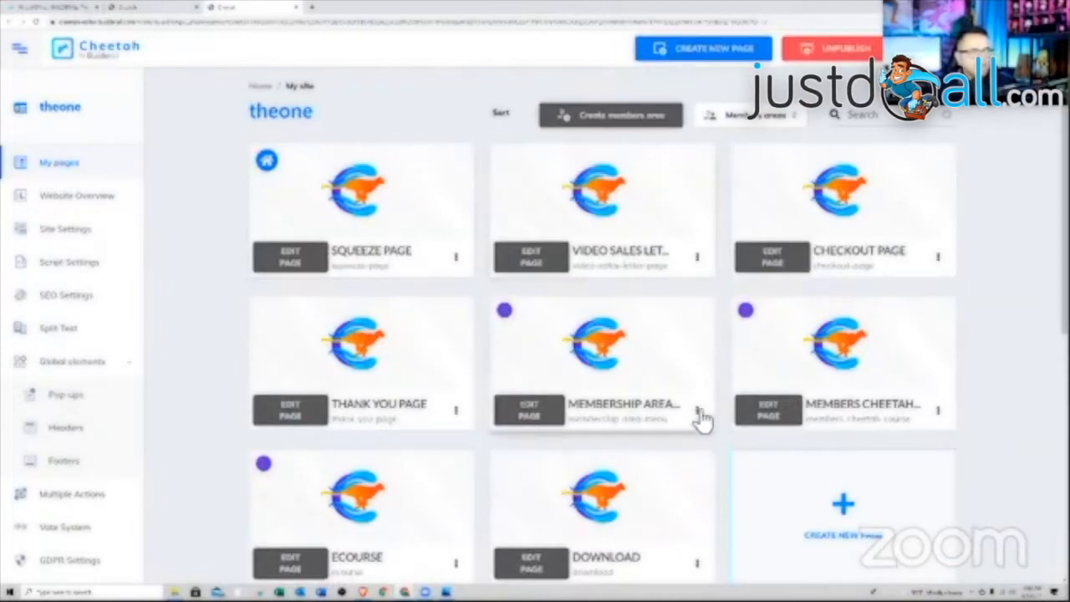
pyautogui.click(697, 409)
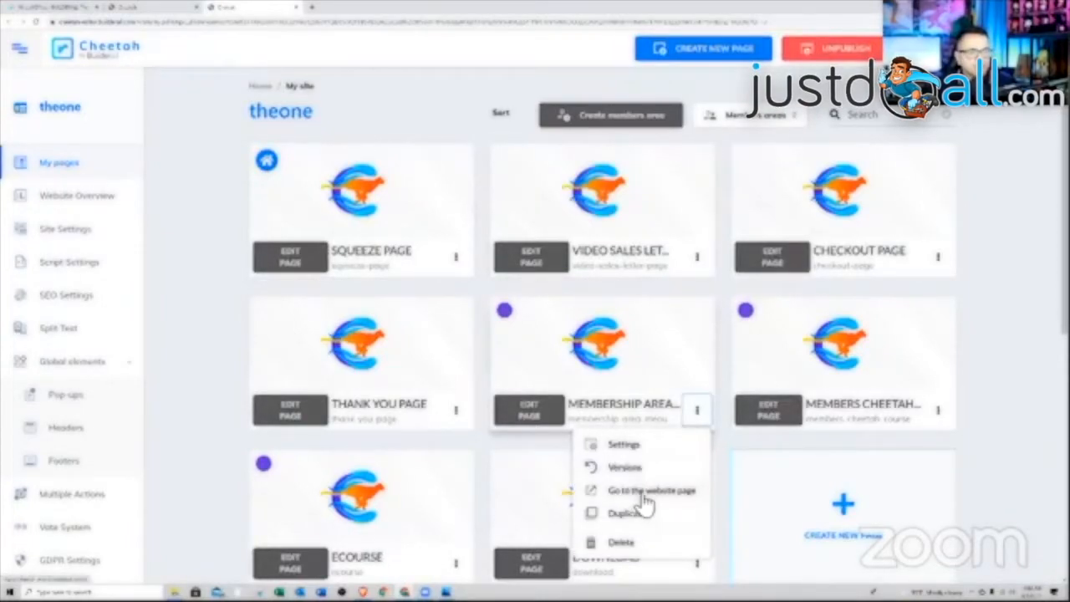
pyautogui.click(642, 494)
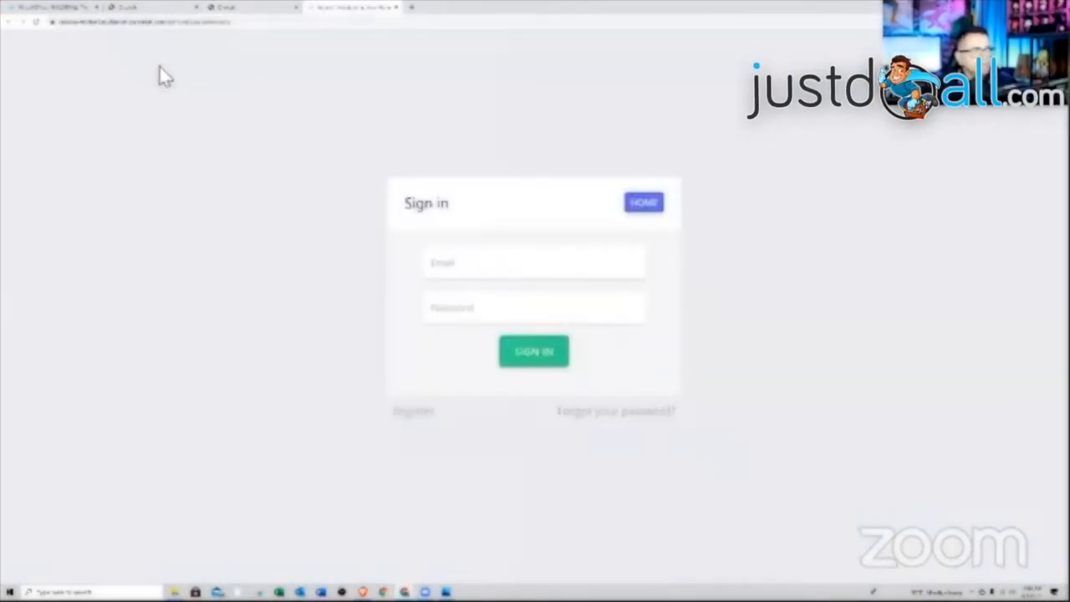
pyautogui.middleClick(331, 12)
pyautogui.click(155, 8)
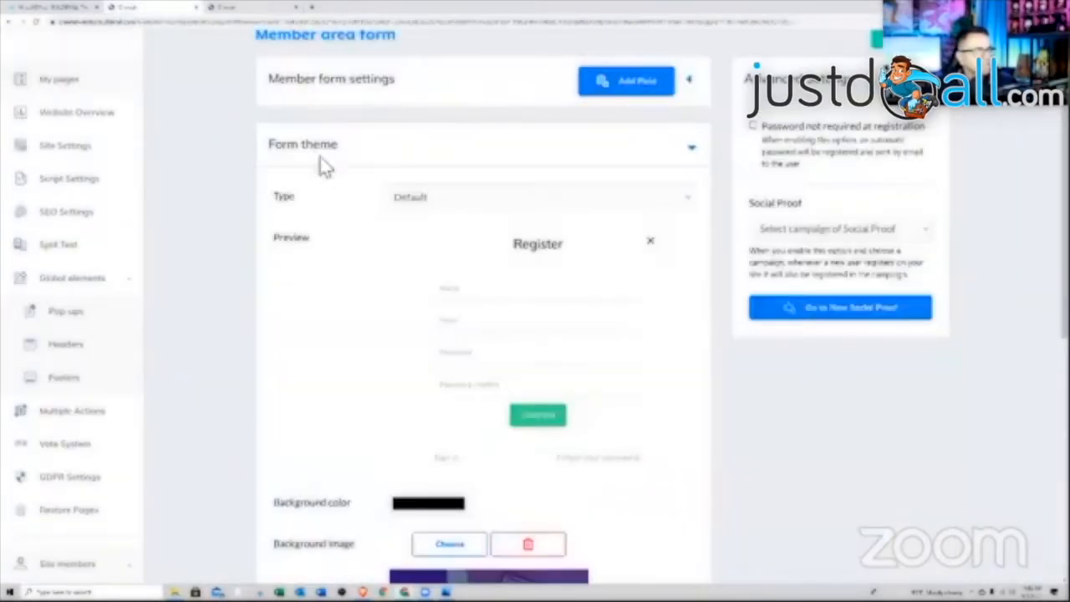
# - Set the background image size to Cover and save the member form settings
pyautogui.scroll(-5, 493, 310)
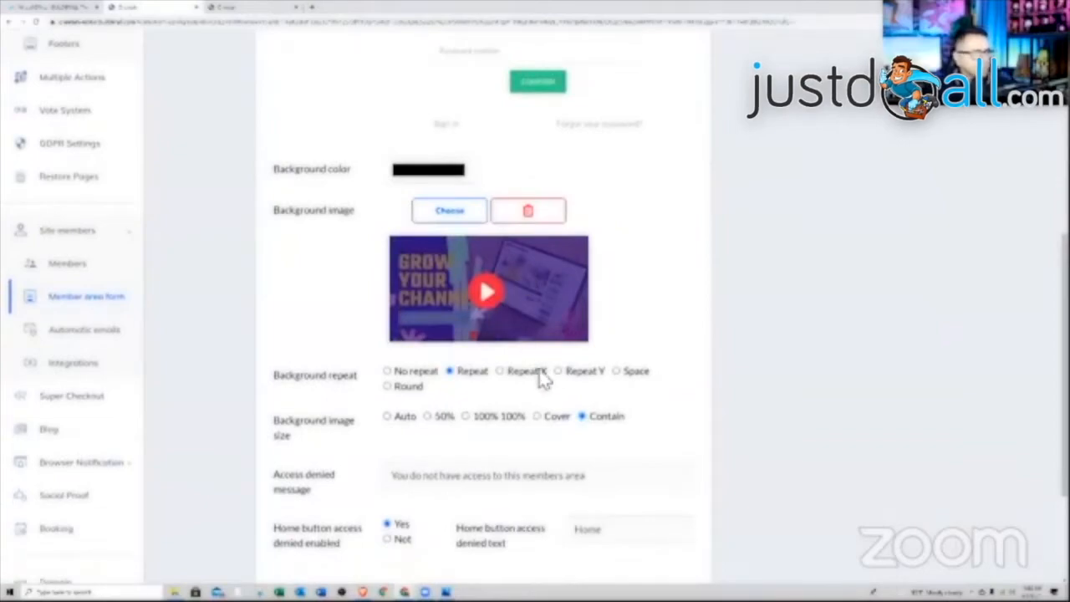
pyautogui.click(537, 417)
pyautogui.scroll(-2, 560, 376)
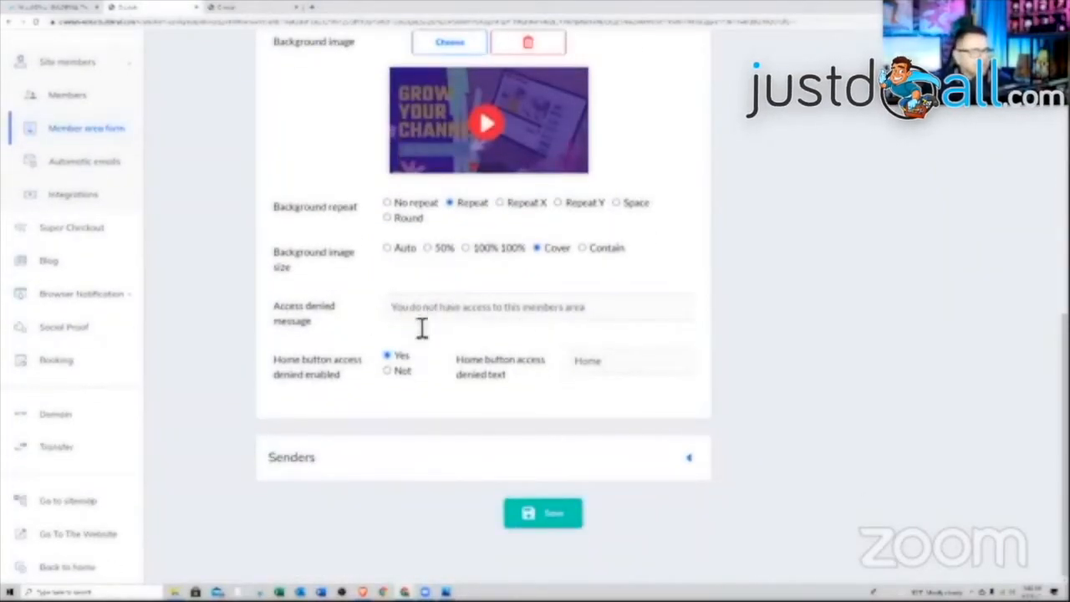
pyautogui.scroll(3, 493, 242)
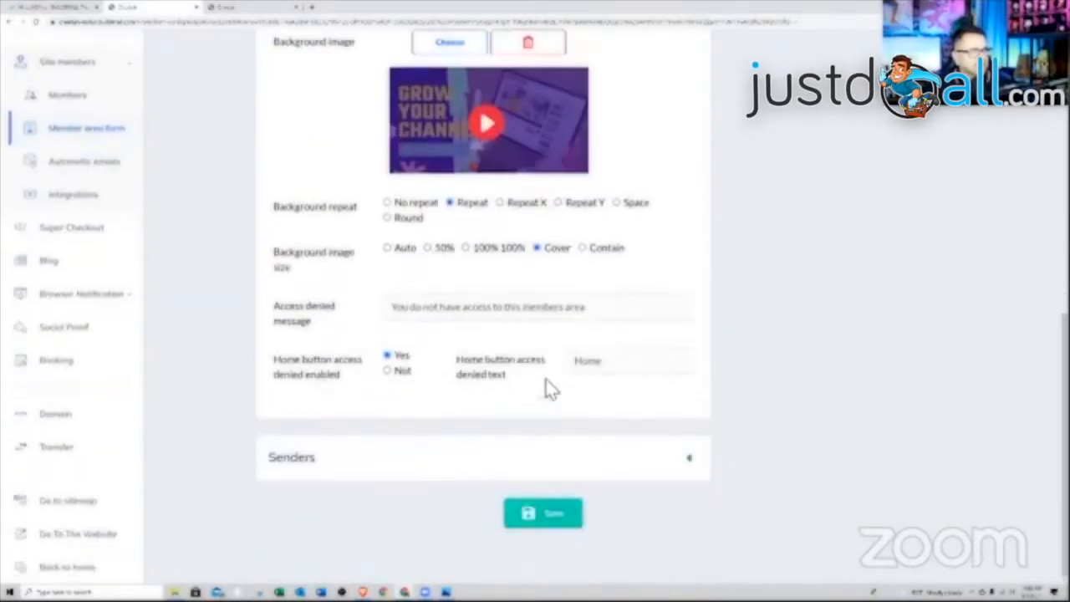
pyautogui.click(540, 513)
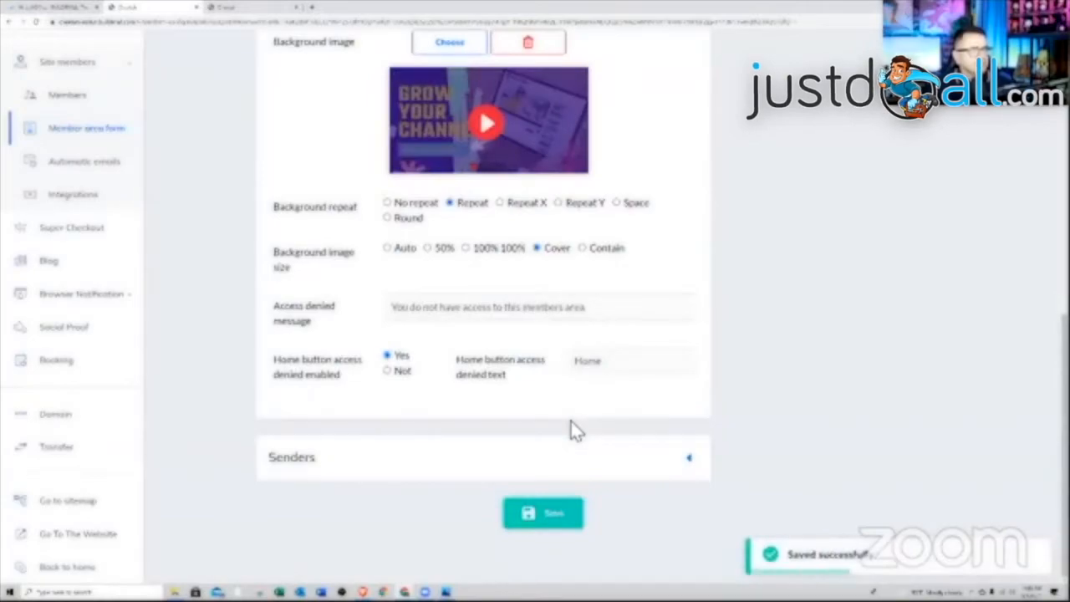
# - Preview the live Membership Area sign-in page from the page list, then close it
pyautogui.scroll(2, 573, 426)
pyautogui.scroll(3, 564, 342)
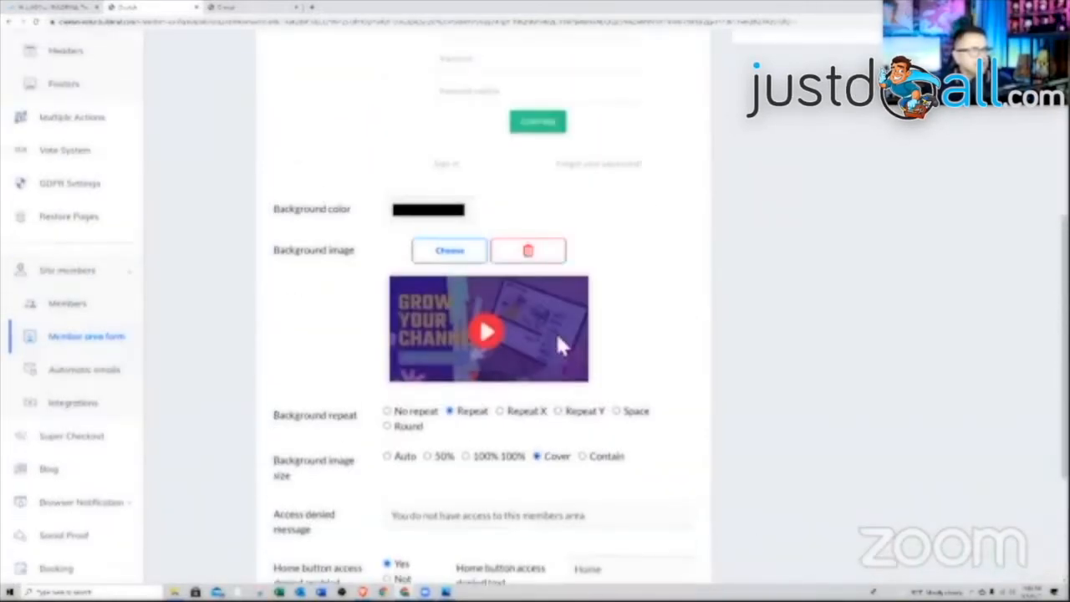
pyautogui.scroll(2, 478, 248)
pyautogui.click(224, 6)
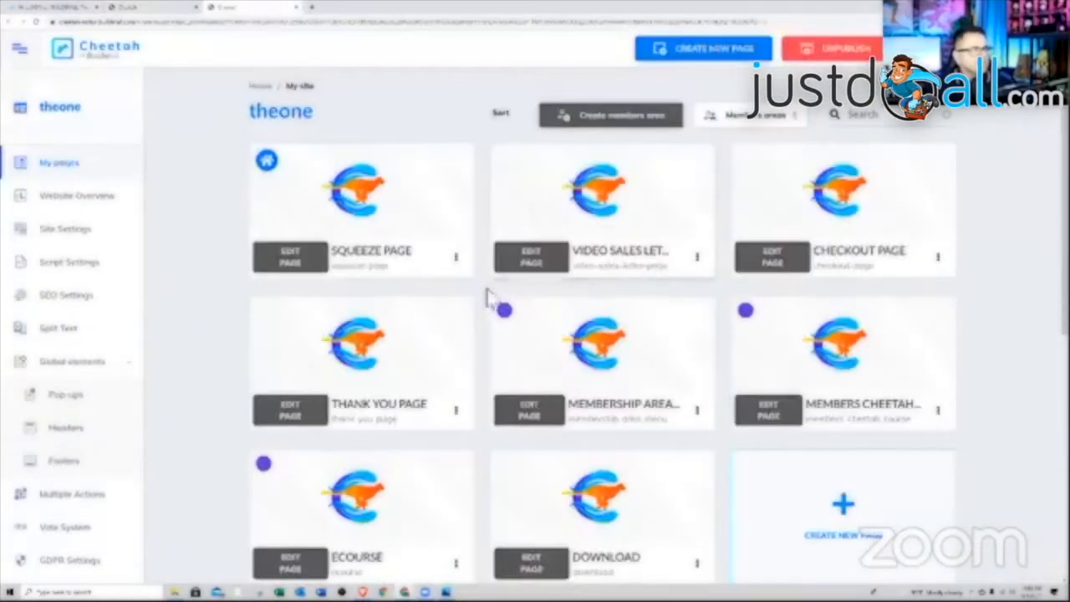
pyautogui.click(696, 409)
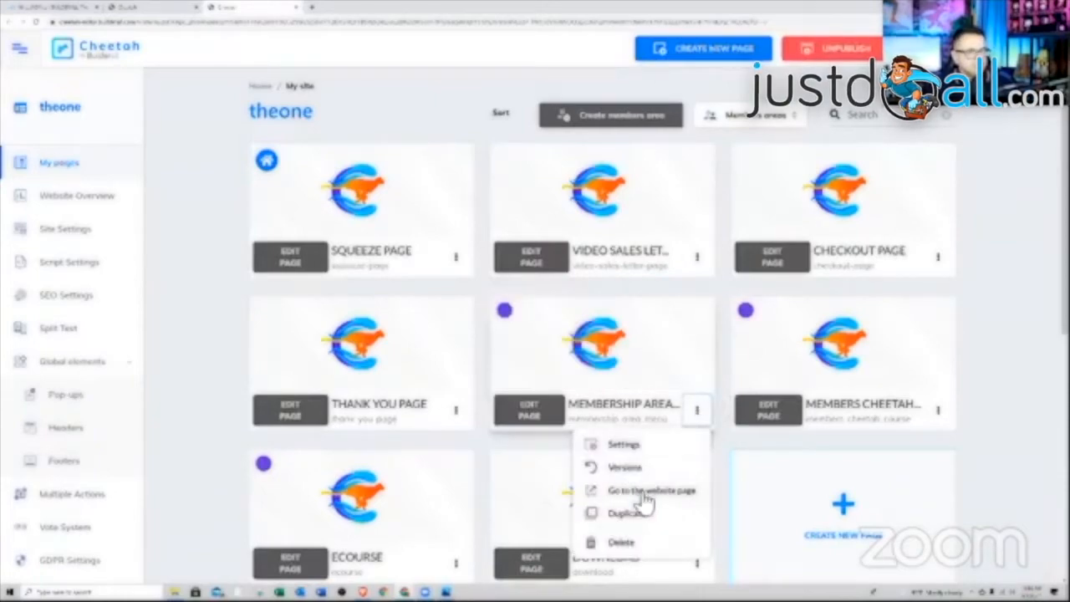
pyautogui.click(644, 491)
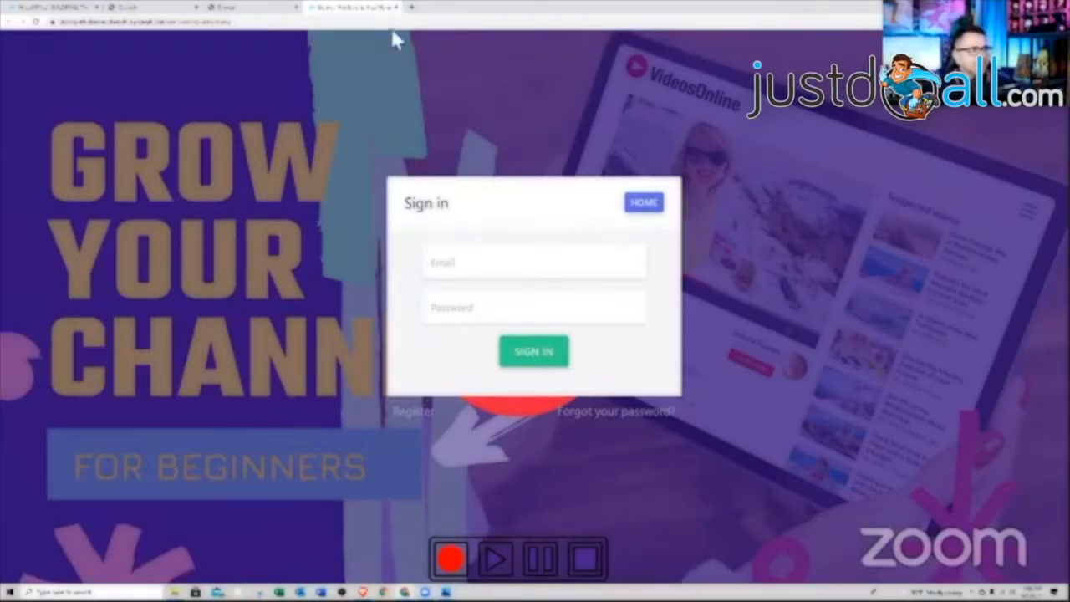
pyautogui.click(396, 8)
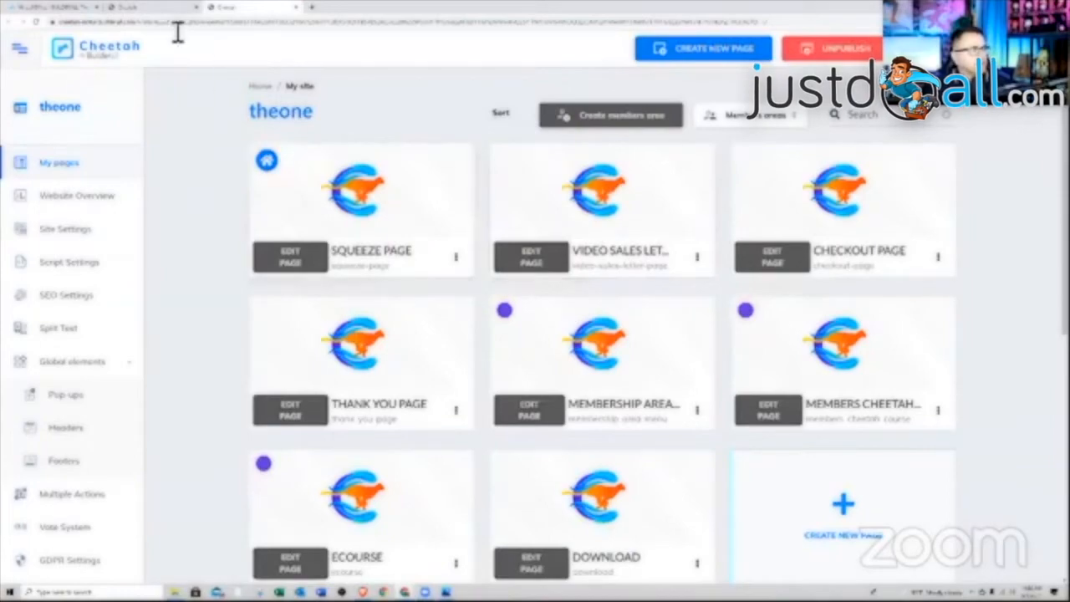
# - Close the extra page list tab and return to the Member area form editor
pyautogui.click(163, 8)
pyautogui.click(284, 8)
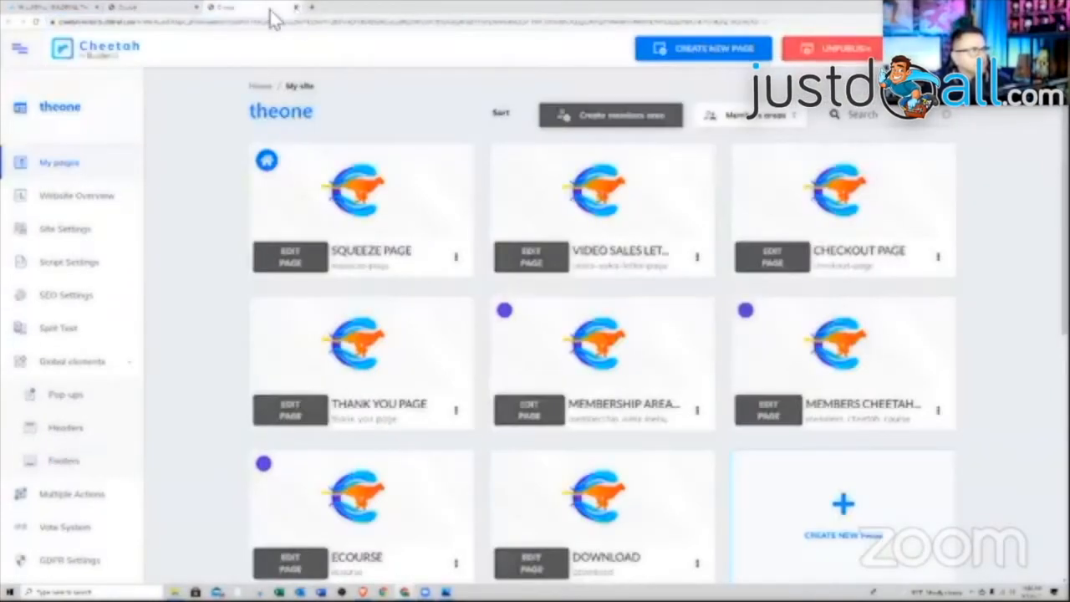
pyautogui.click(295, 7)
# - Delete the background image from the member area form with the trash button
pyautogui.scroll(-5, 540, 346)
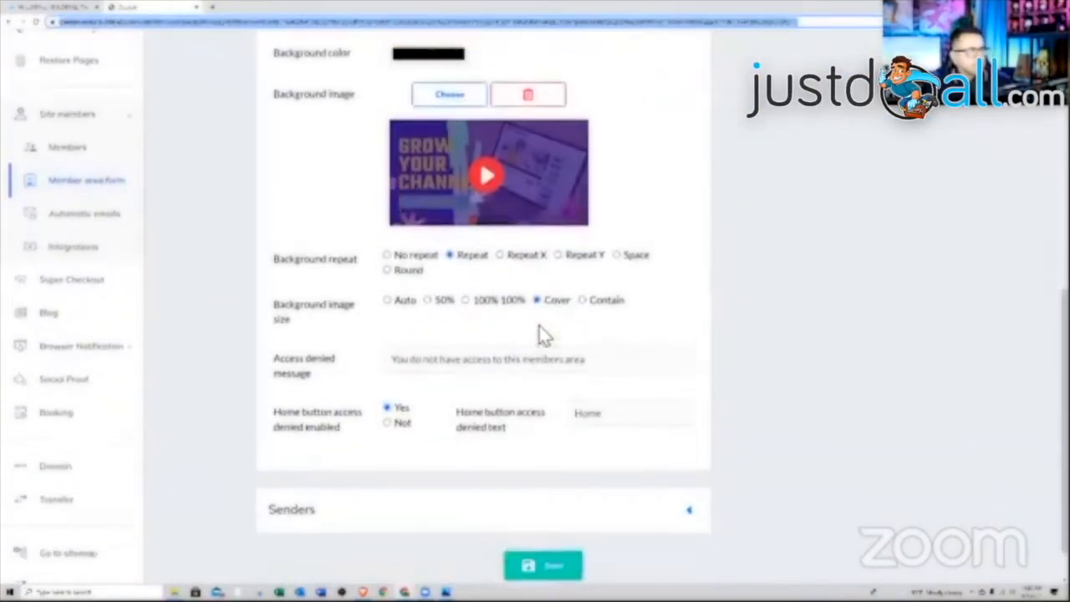
pyautogui.scroll(2, 535, 309)
pyautogui.click(527, 255)
pyautogui.scroll(-1, 556, 309)
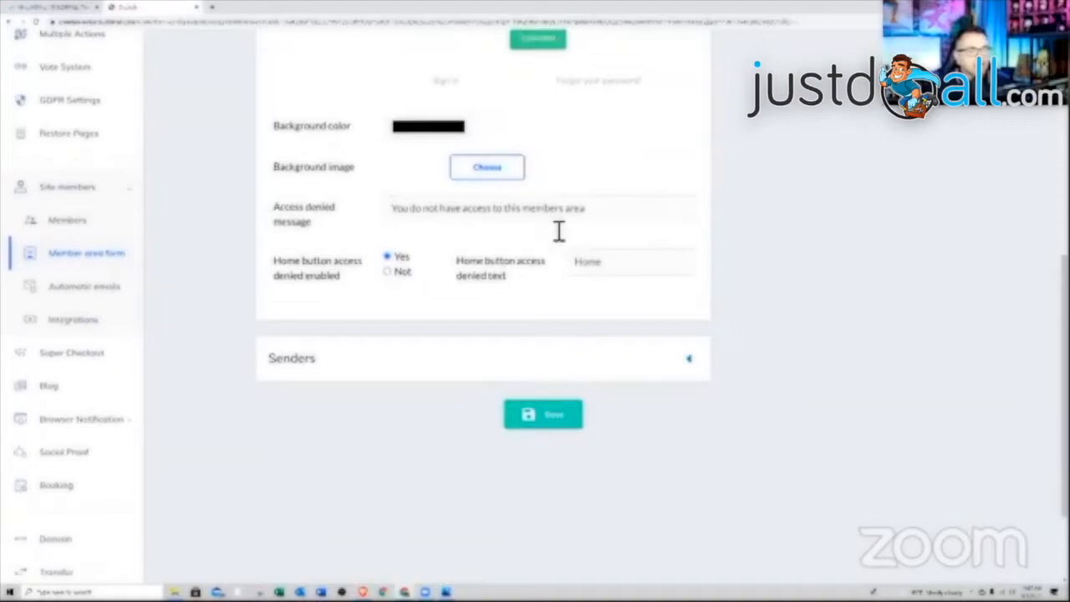
pyautogui.scroll(2, 418, 306)
pyautogui.scroll(1, 569, 125)
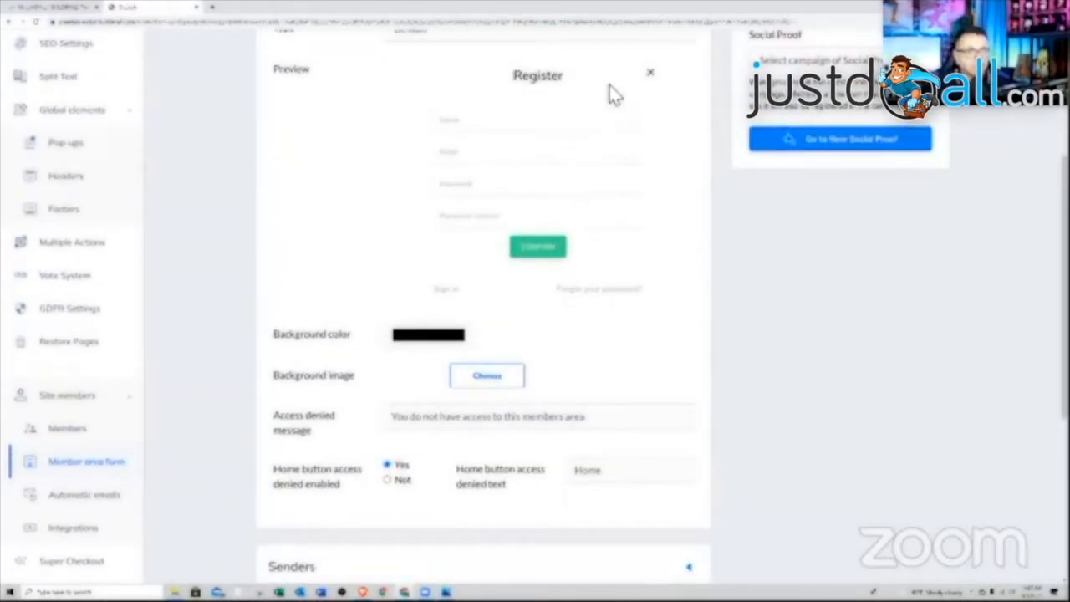
pyautogui.scroll(-3, 577, 287)
pyautogui.scroll(-1, 551, 301)
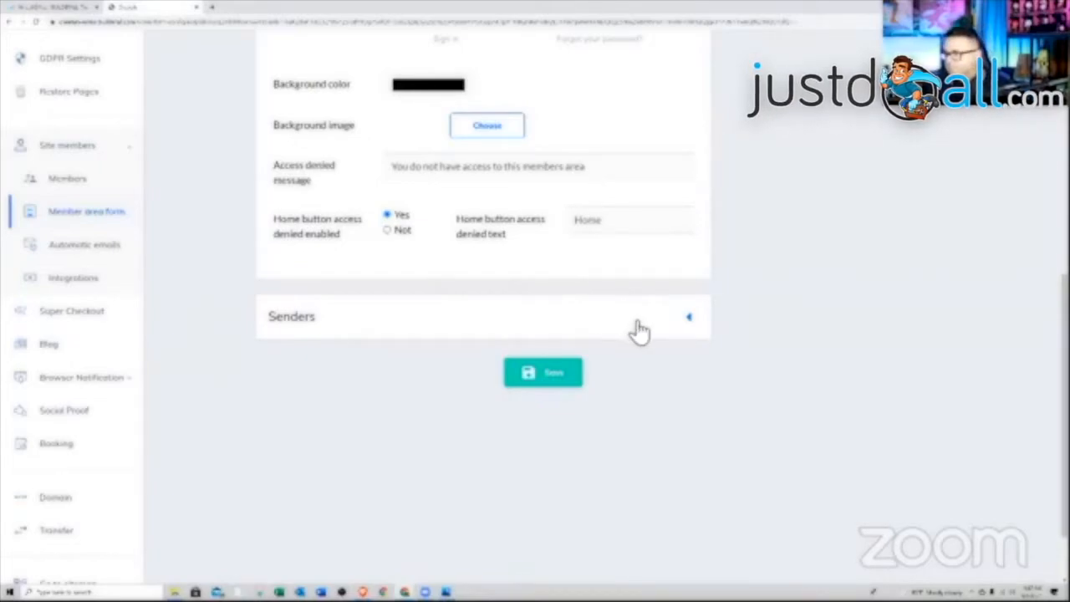
# - Under Senders, set 'Senders to send email' to the owner's own address instead of no-reply, and save
pyautogui.click(691, 319)
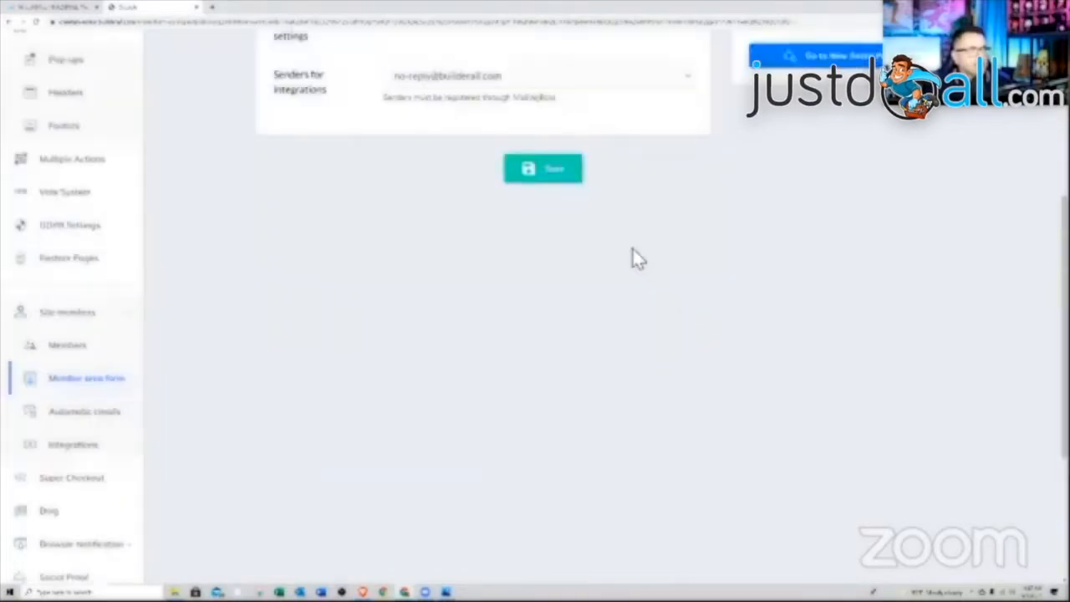
pyautogui.scroll(1, 602, 274)
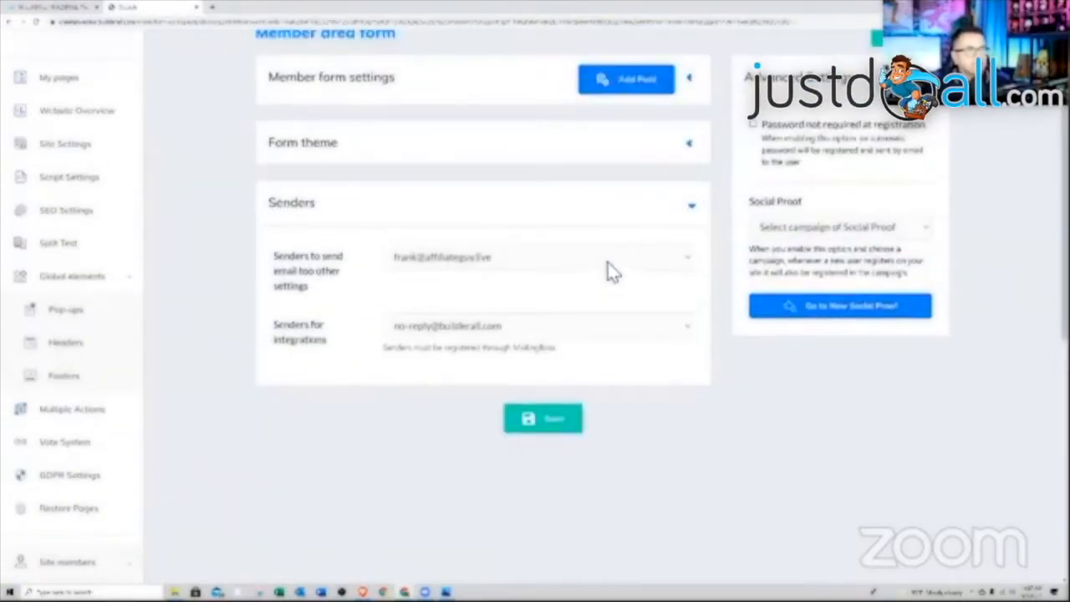
pyautogui.click(608, 264)
pyautogui.click(506, 279)
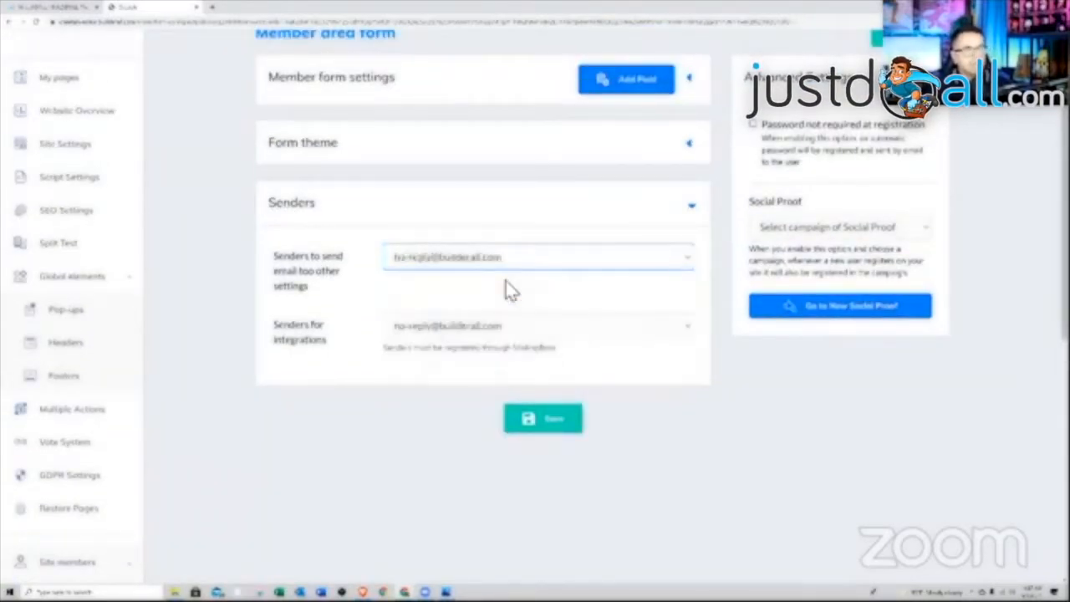
pyautogui.click(557, 269)
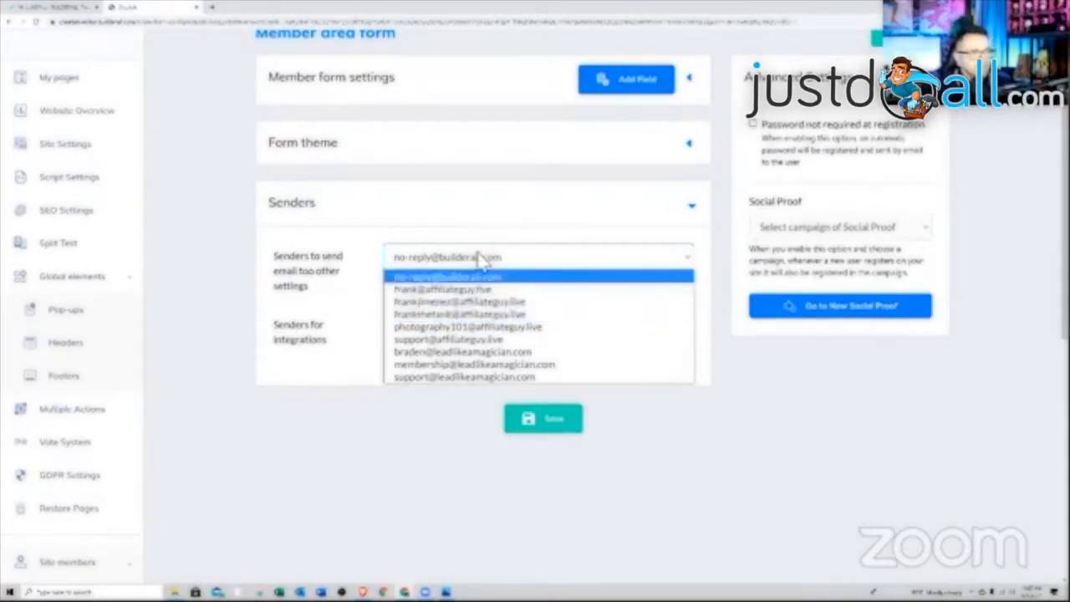
pyautogui.click(473, 289)
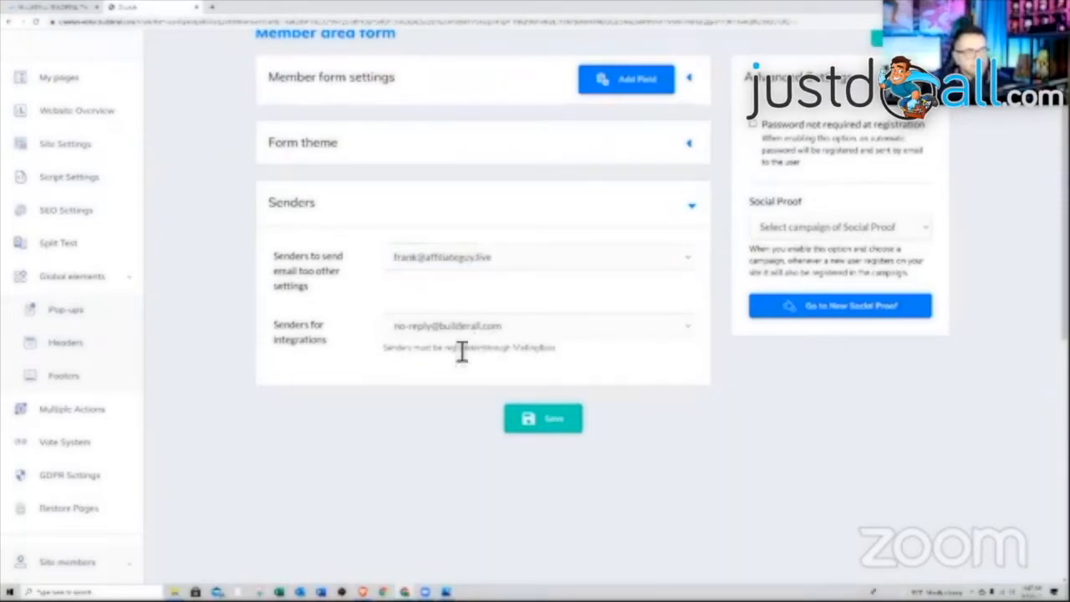
pyautogui.scroll(2, 552, 343)
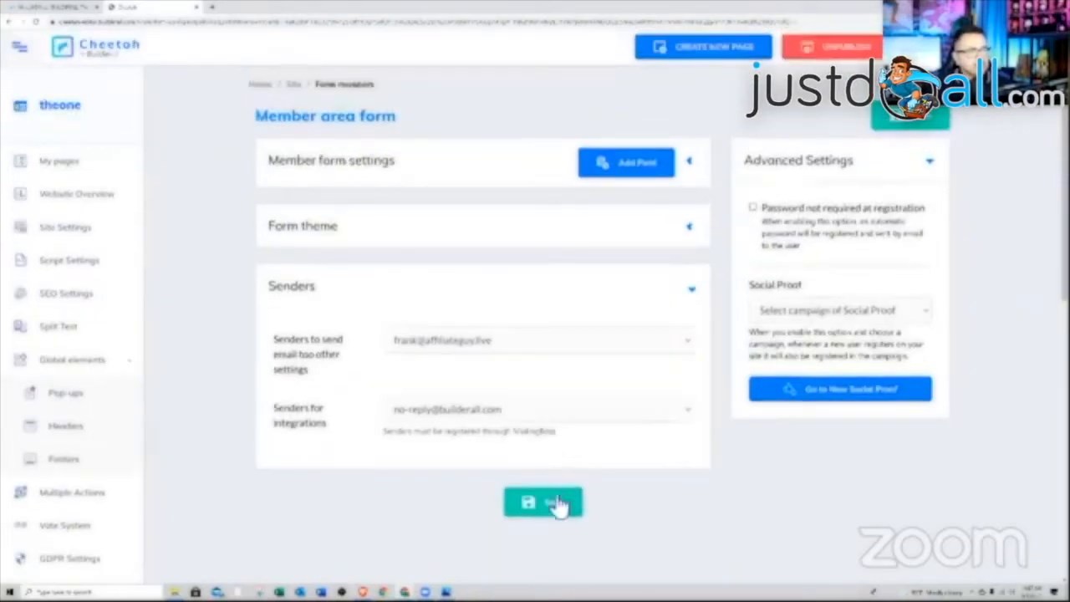
pyautogui.click(558, 501)
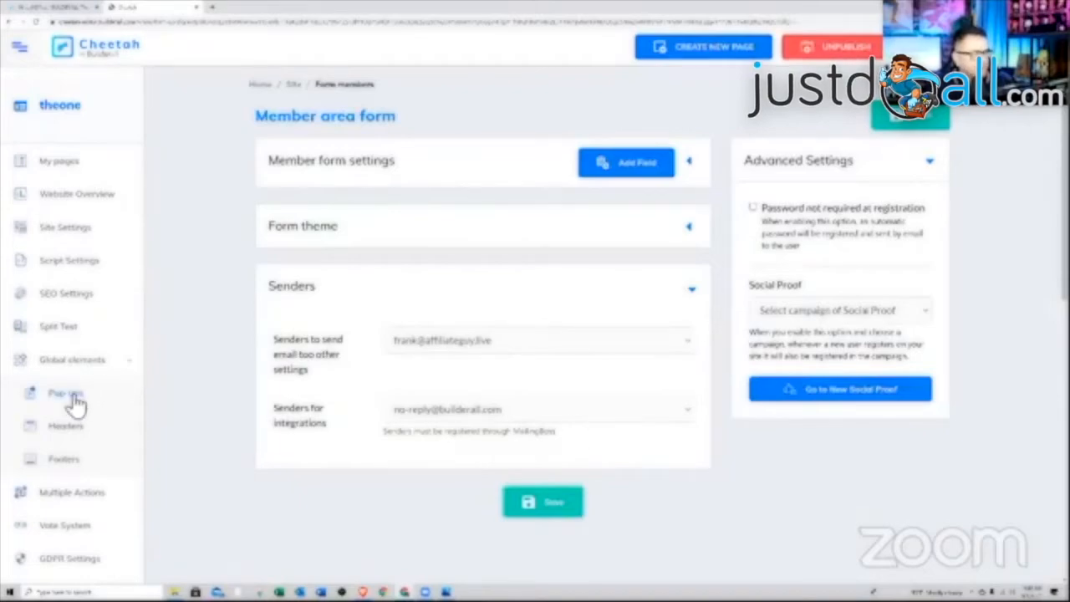
# - Add an automatic email theme named 'welcome' and expand its 'Welcome to members area' email
pyautogui.scroll(-4, 65, 391)
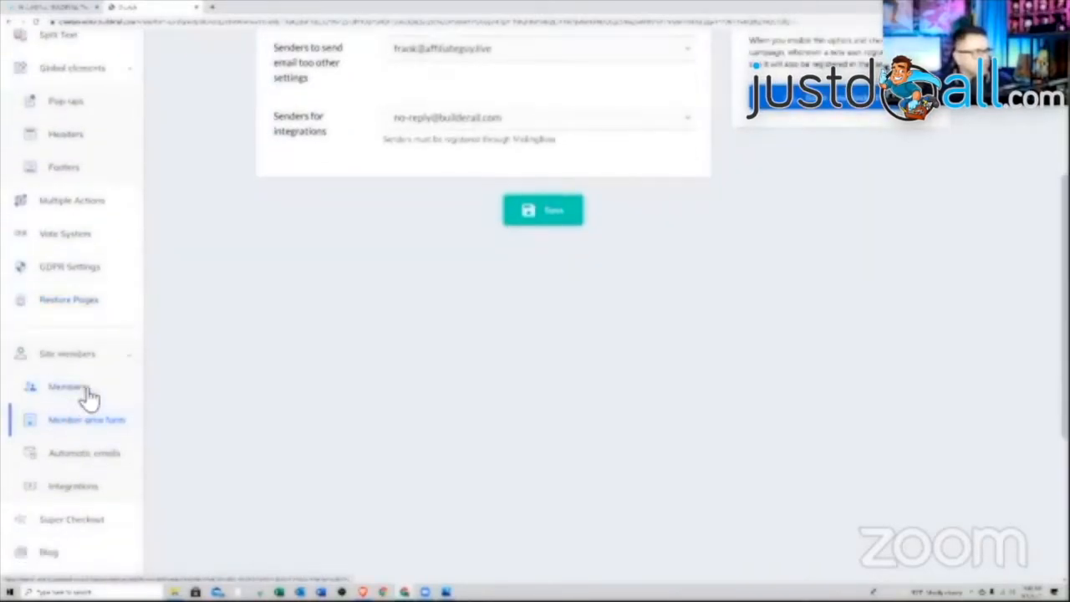
pyautogui.scroll(-1, 107, 414)
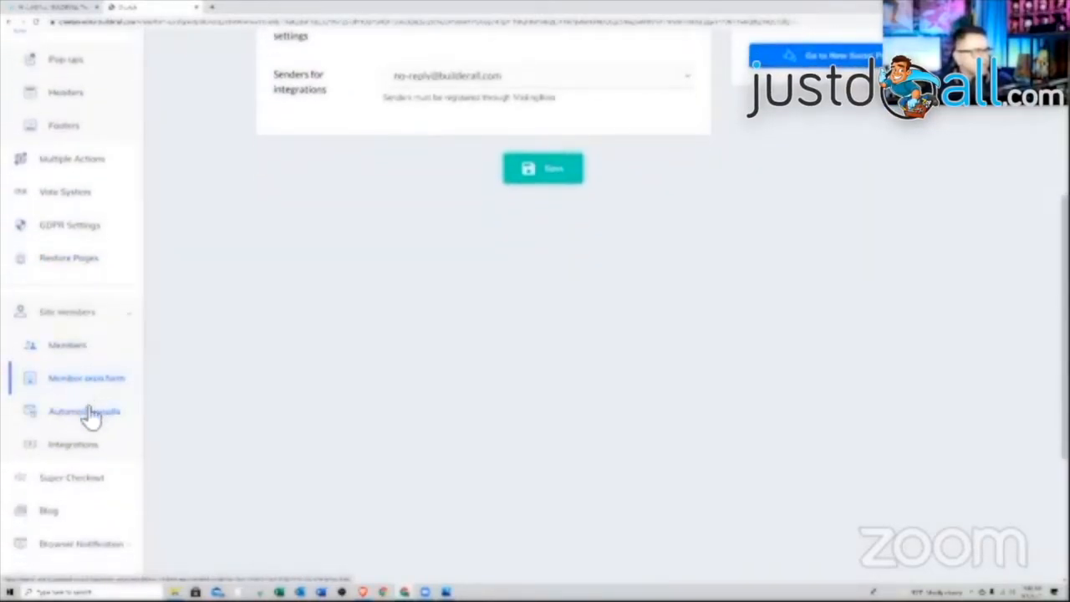
pyautogui.click(87, 418)
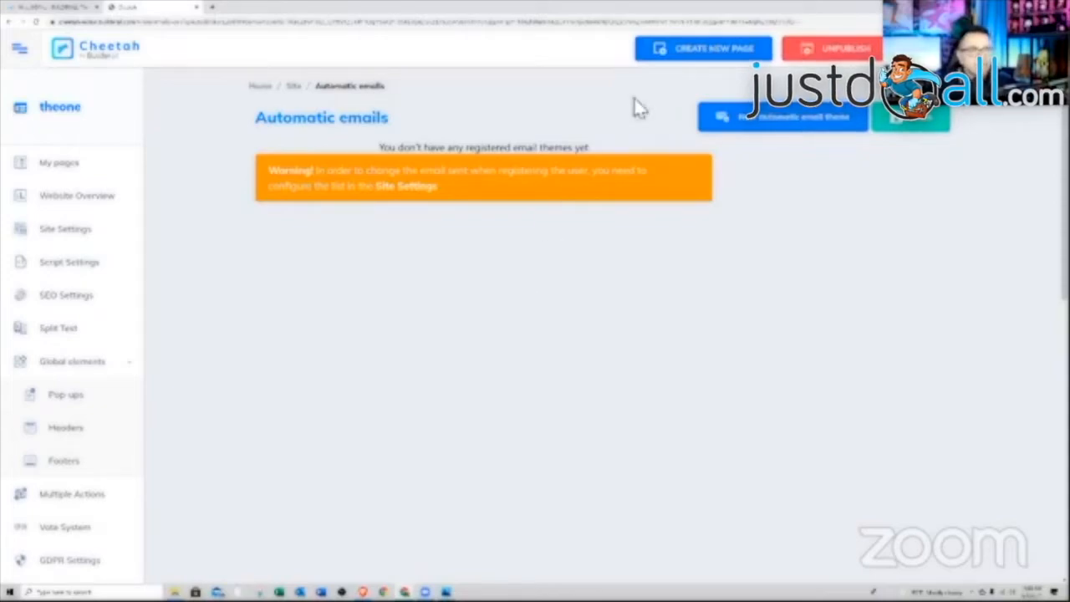
pyautogui.click(779, 125)
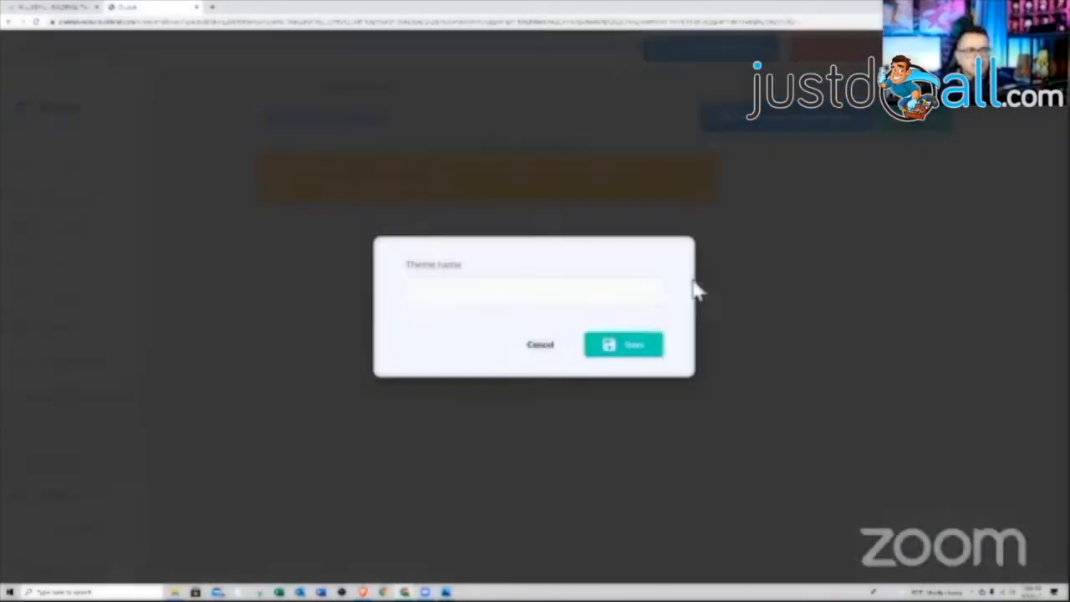
pyautogui.click(514, 303)
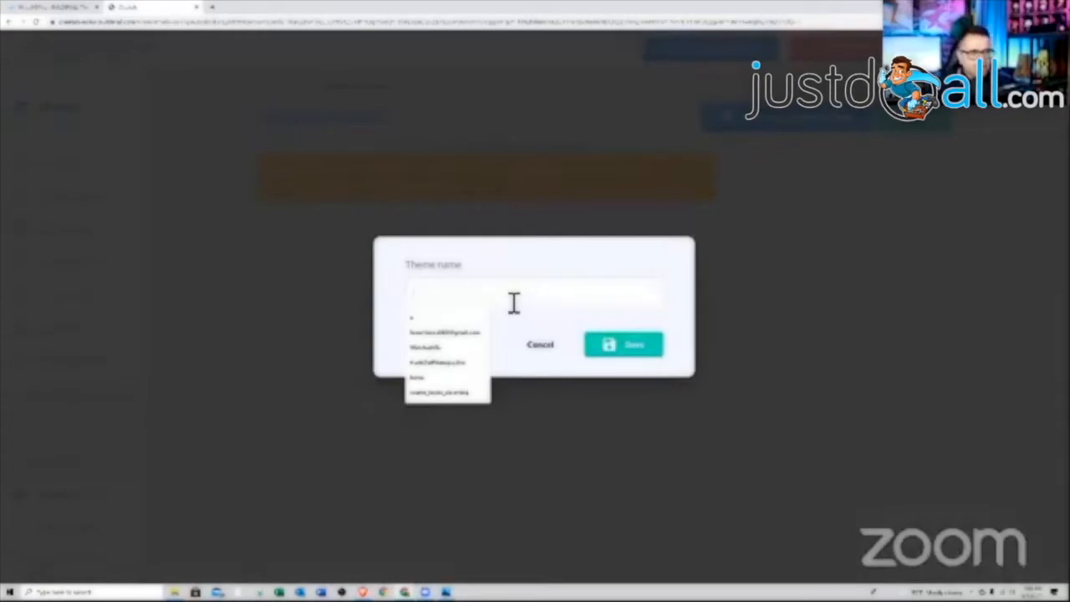
pyautogui.write('welcome')
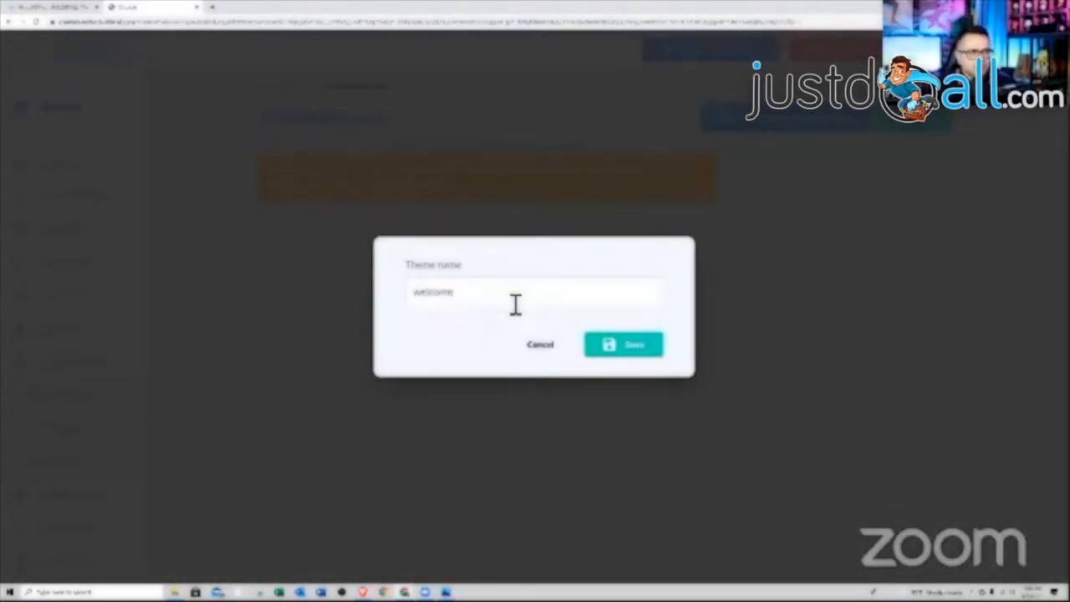
pyautogui.click(627, 350)
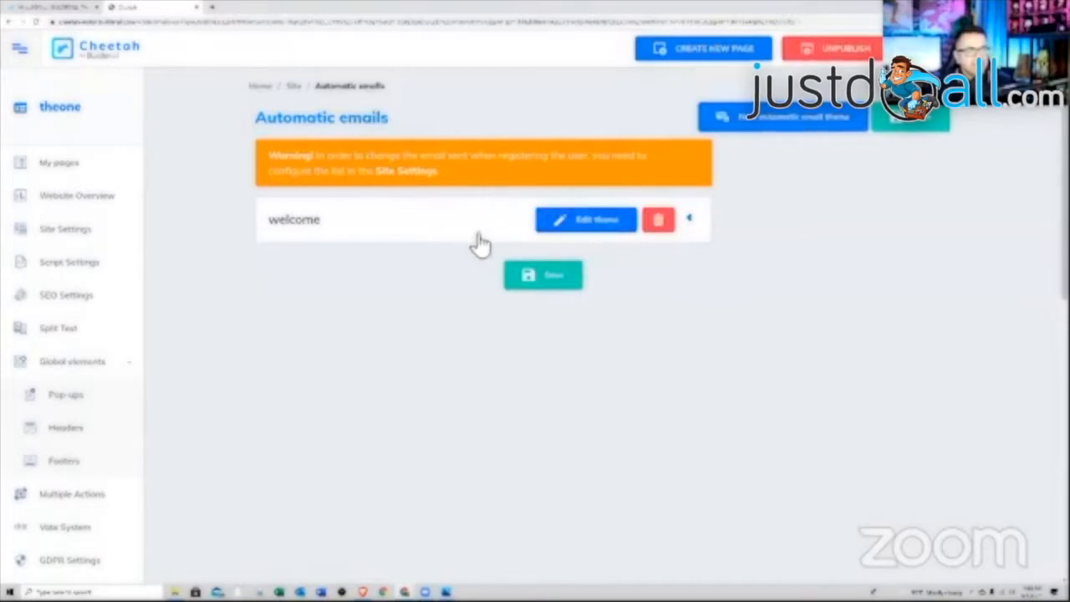
pyautogui.click(311, 232)
pyautogui.scroll(-3, 557, 342)
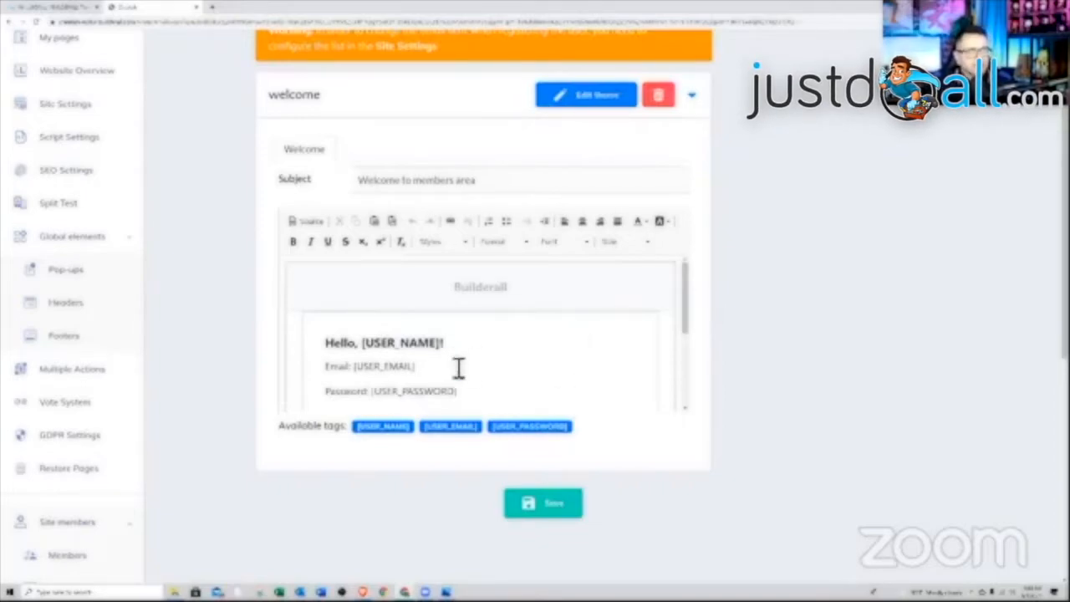
# - Save the welcome email, then go to the Site members Integrations page
pyautogui.scroll(-1, 514, 324)
pyautogui.click(551, 505)
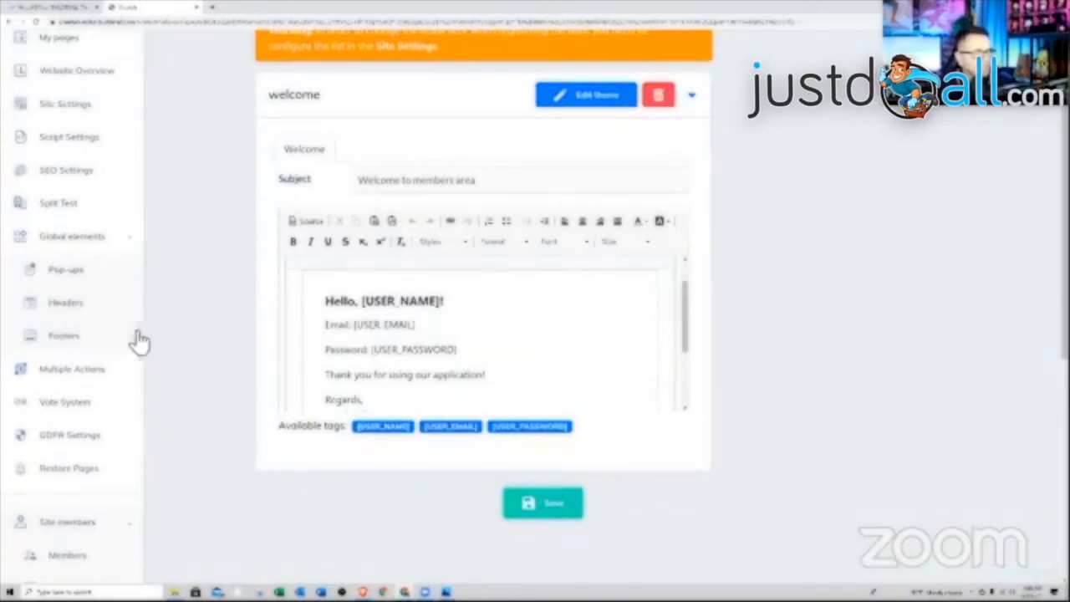
pyautogui.scroll(-2, 126, 355)
pyautogui.scroll(-1, 109, 368)
pyautogui.click(82, 452)
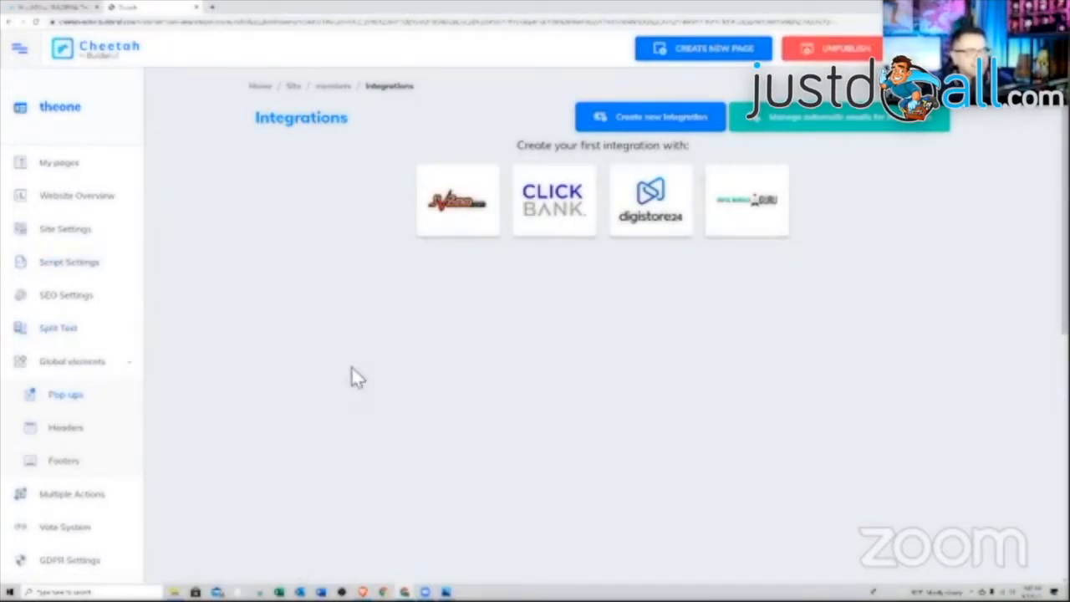
# - Go back to My pages for 'theone' and launch Super Checkout in a new tab
pyautogui.scroll(-1, 108, 360)
pyautogui.scroll(1, 92, 317)
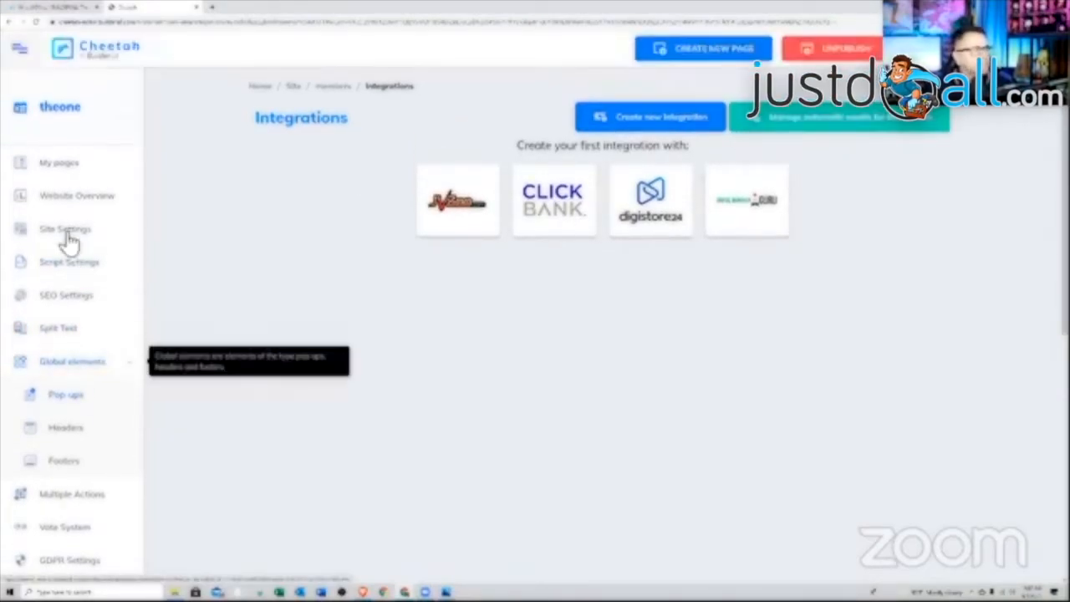
pyautogui.click(69, 171)
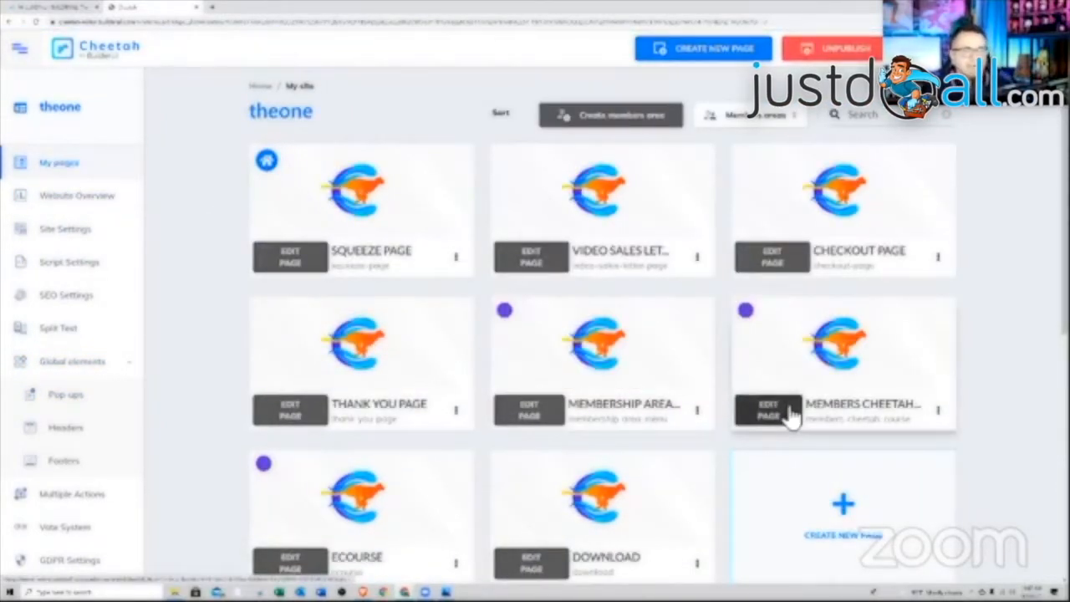
pyautogui.moveTo(749, 373)
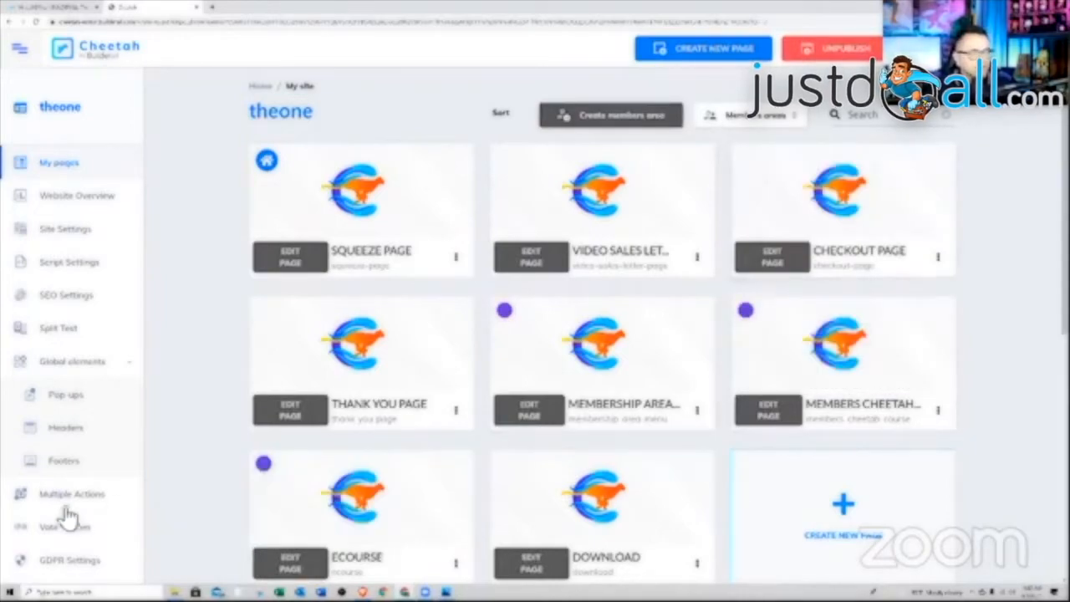
pyautogui.scroll(-3, 88, 511)
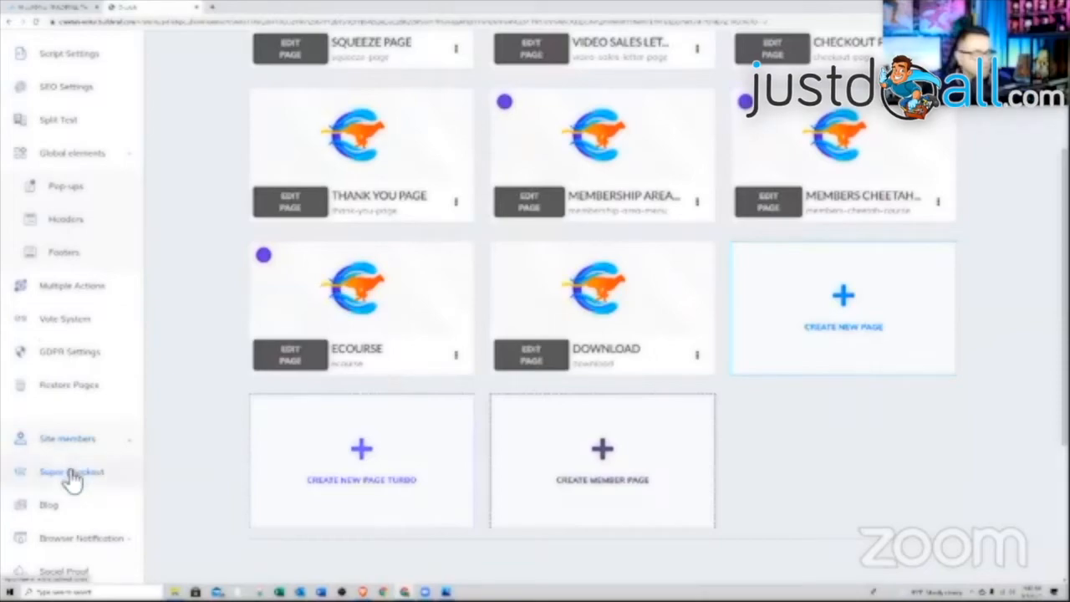
pyautogui.click(71, 473)
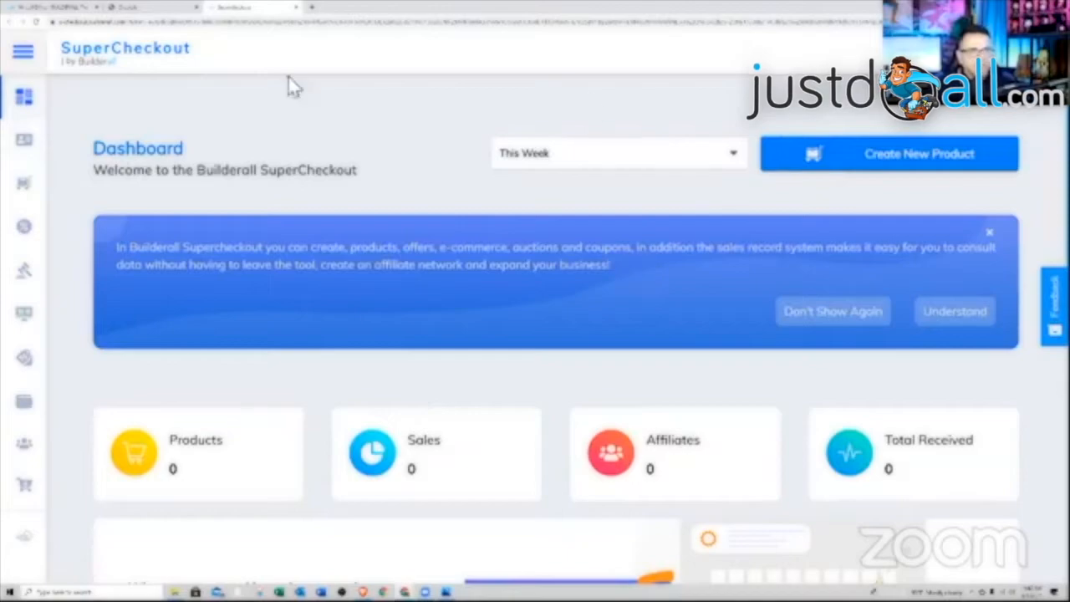
# - Create a new product, attempt dragging the Membership image in, and close the stray image window
pyautogui.click(889, 156)
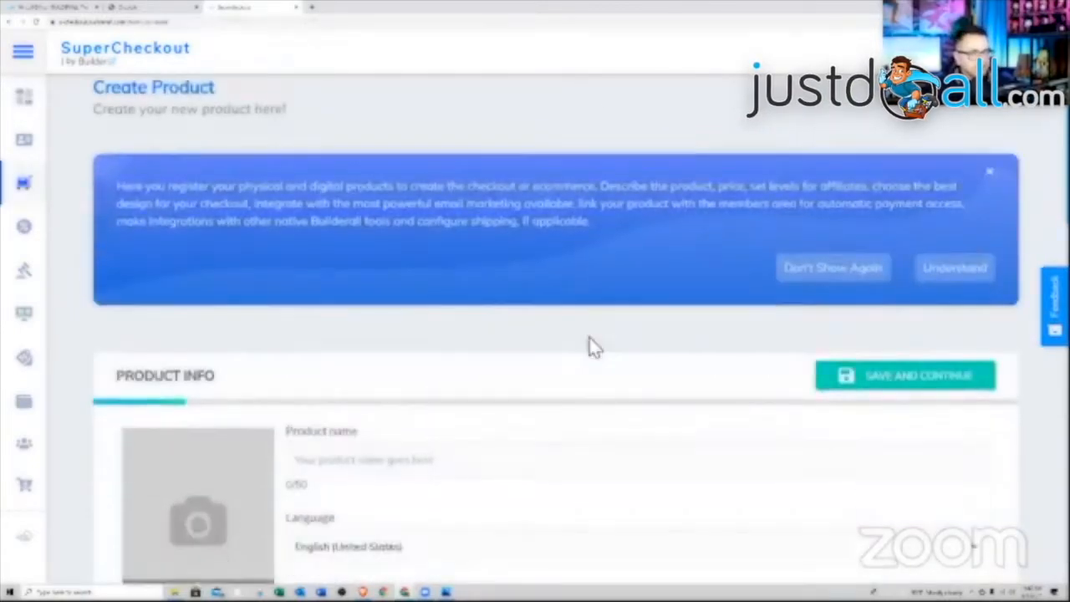
pyautogui.scroll(-3, 587, 346)
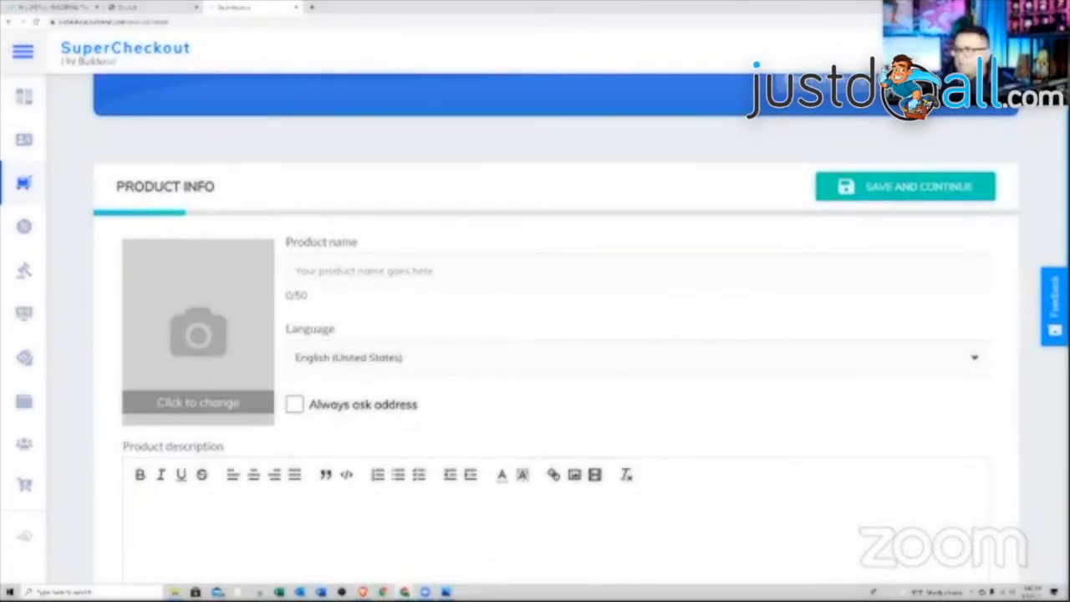
pyautogui.hotkey('alt', 'Tab')
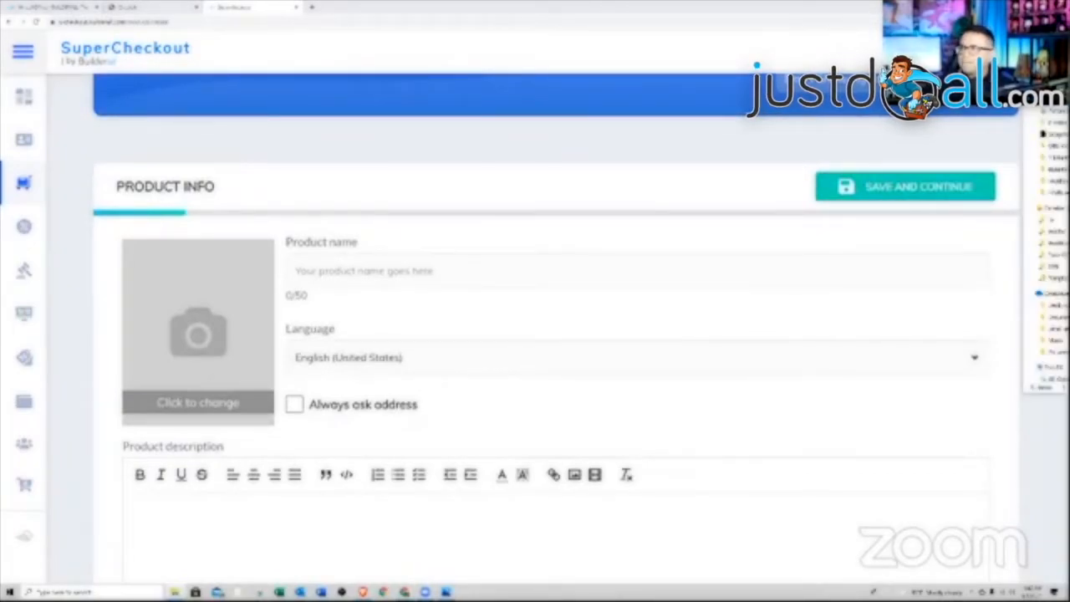
pyautogui.hotkey('alt', 'Tab')
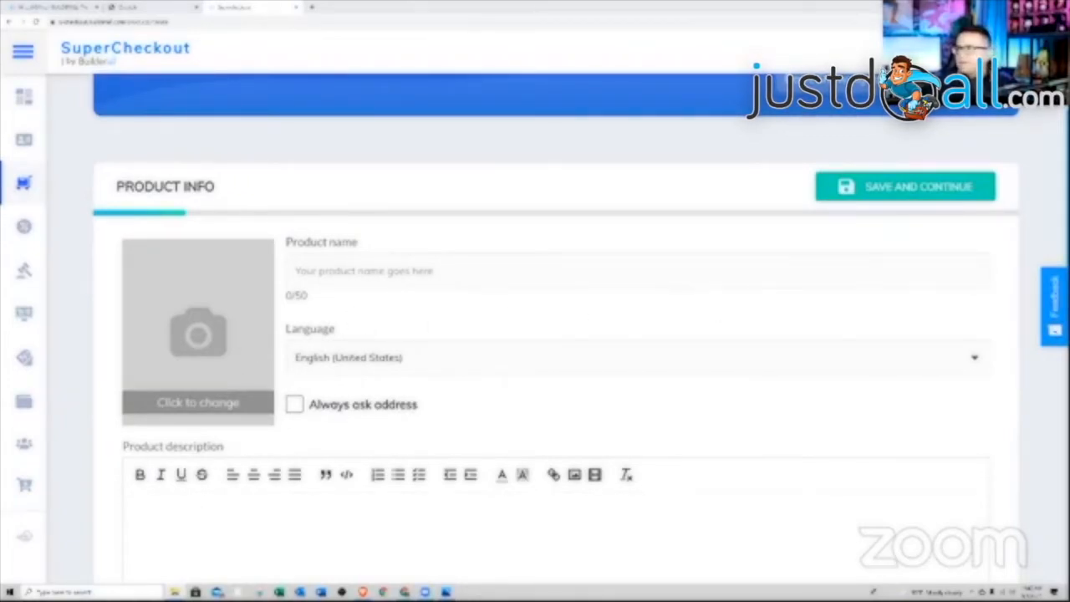
pyautogui.moveTo(585, 287); pyautogui.dragTo(250, 343)
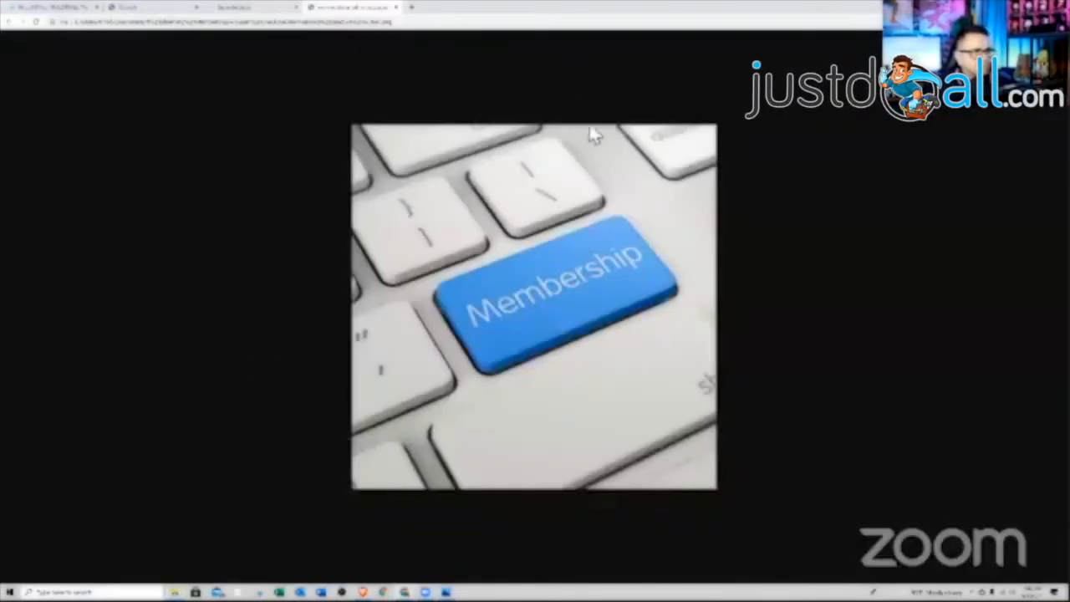
pyautogui.moveTo(351, 8)
pyautogui.mouseDown()
pyautogui.moveTo(599, 134)
pyautogui.moveTo(339, 18)
pyautogui.mouseUp()
pyautogui.moveTo(272, 30); pyautogui.dragTo(449, 152)
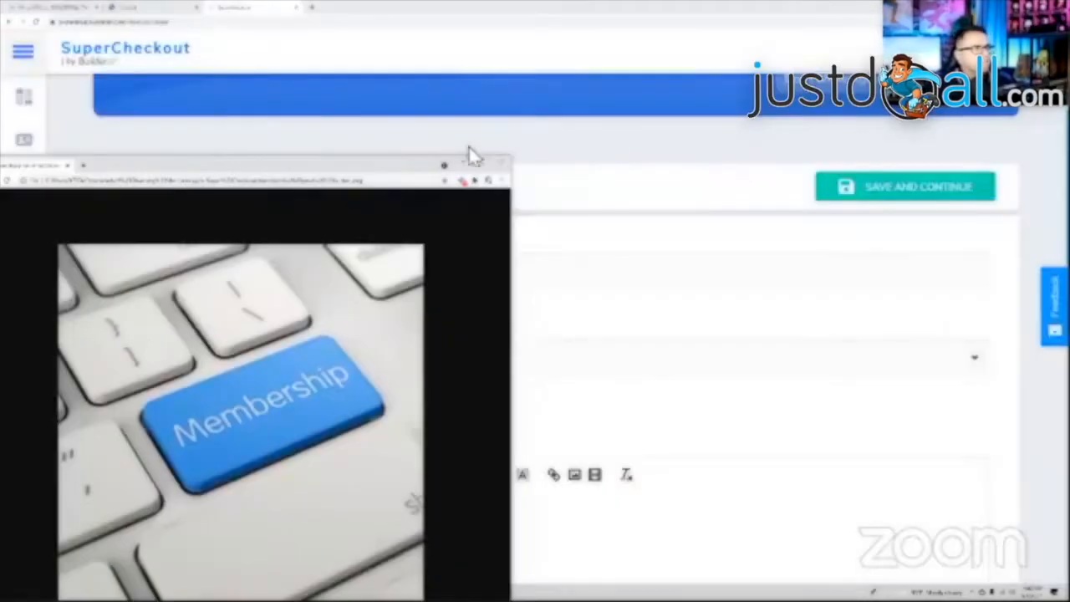
pyautogui.click(496, 166)
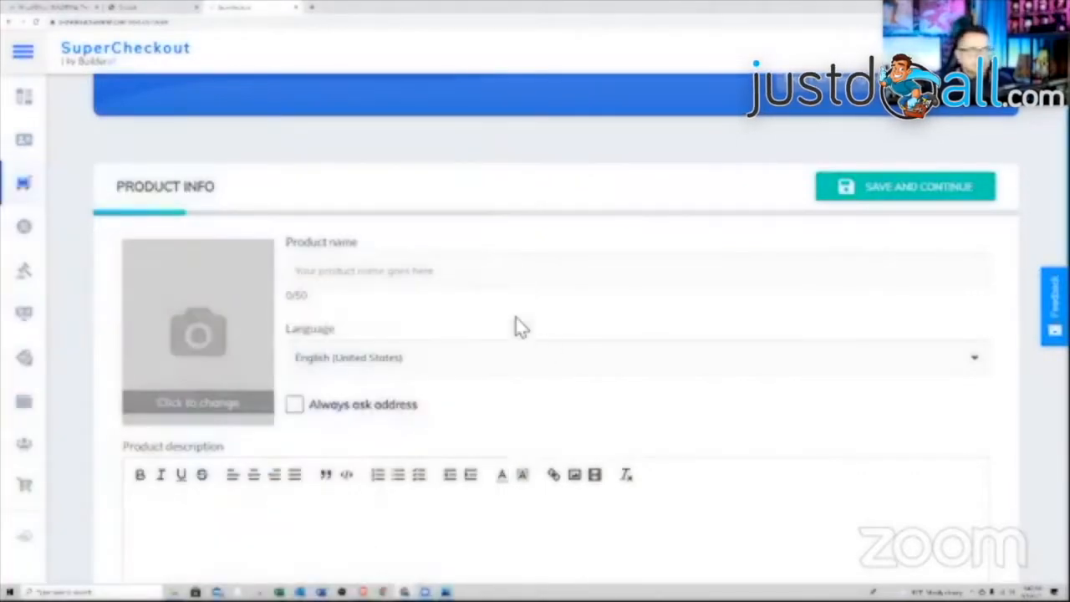
# - Upload the Membership keyboard image as the product picture, cropped to the full image
pyautogui.click(216, 350)
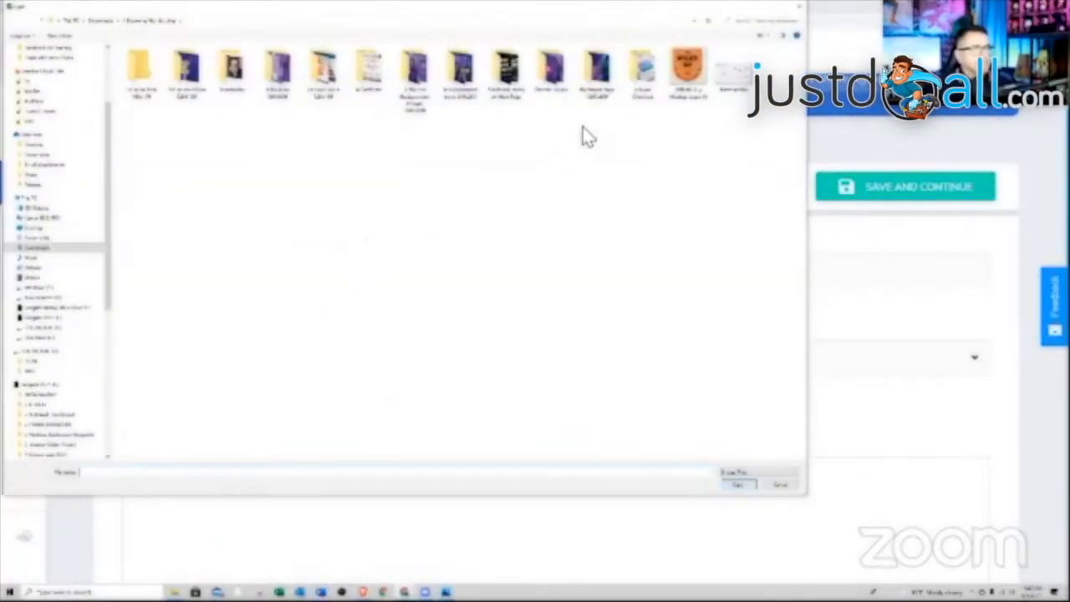
pyautogui.doubleClick(637, 71)
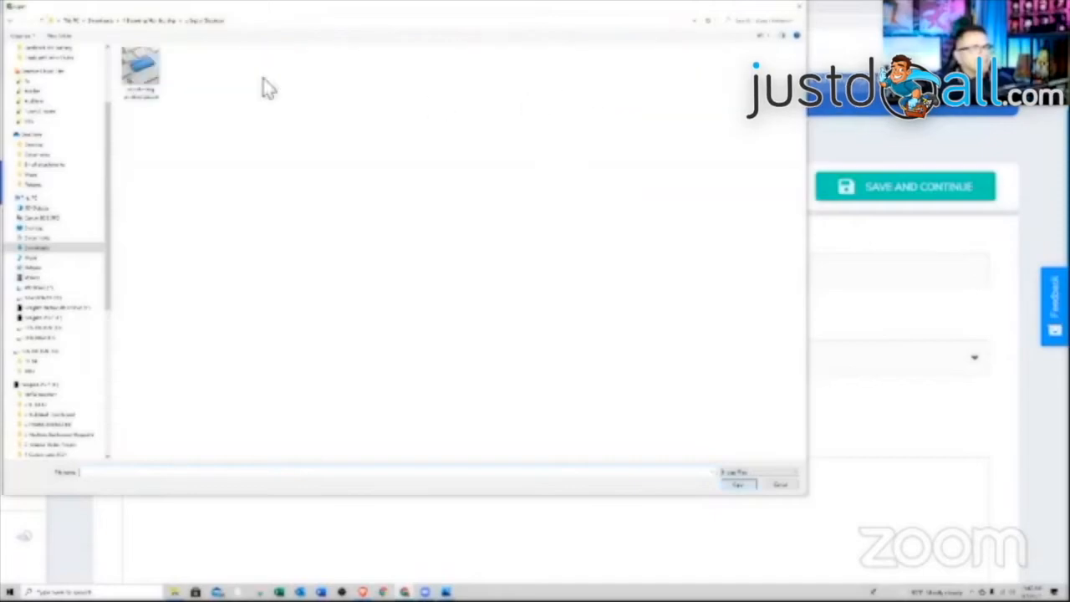
pyautogui.click(141, 71)
pyautogui.click(735, 484)
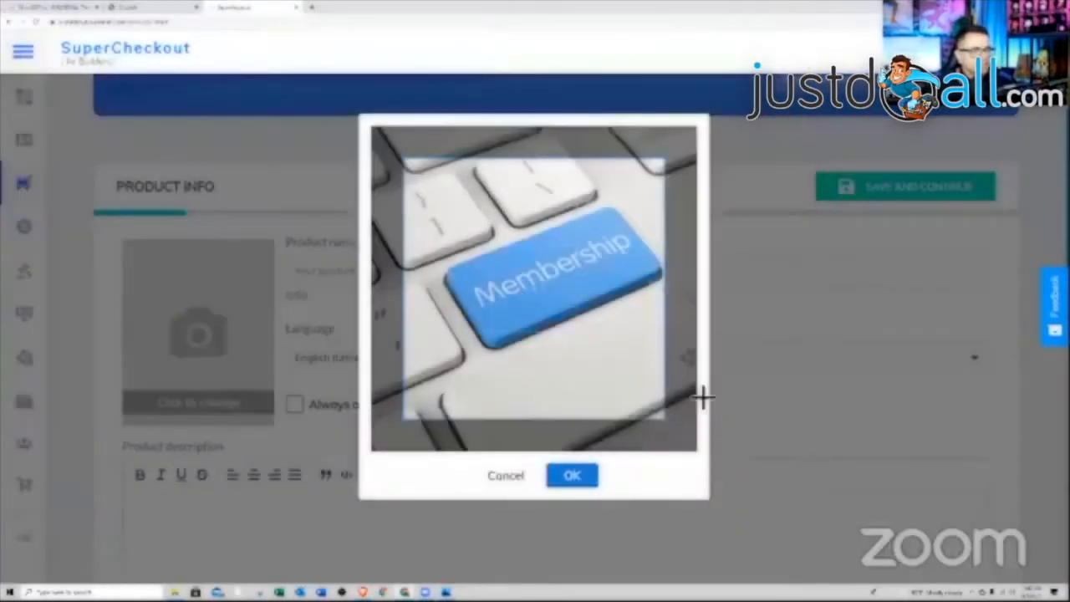
pyautogui.moveTo(666, 427); pyautogui.dragTo(696, 452)
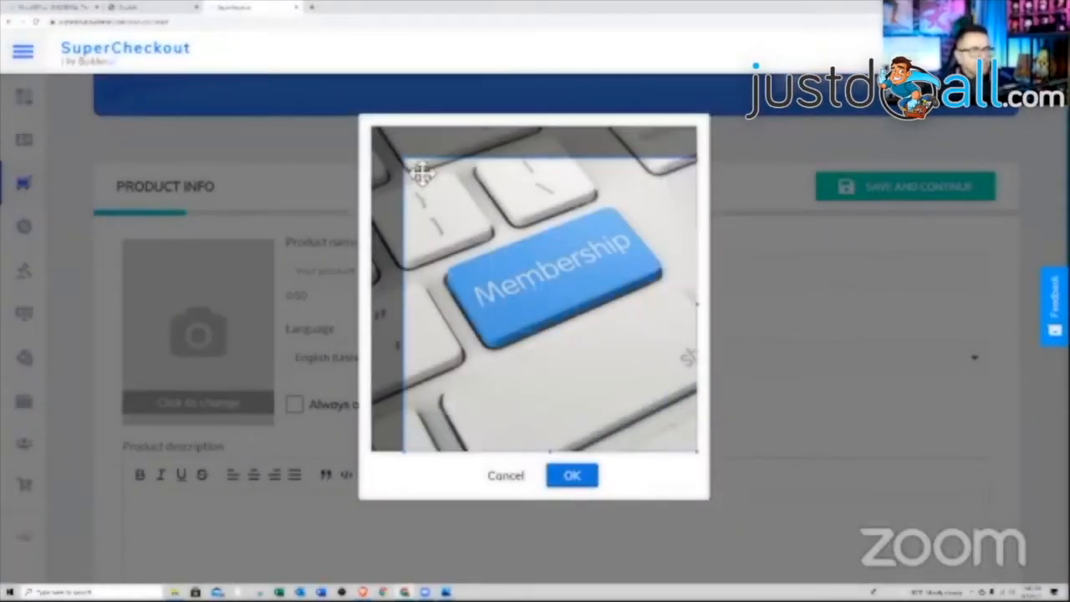
pyautogui.moveTo(405, 163); pyautogui.dragTo(368, 134)
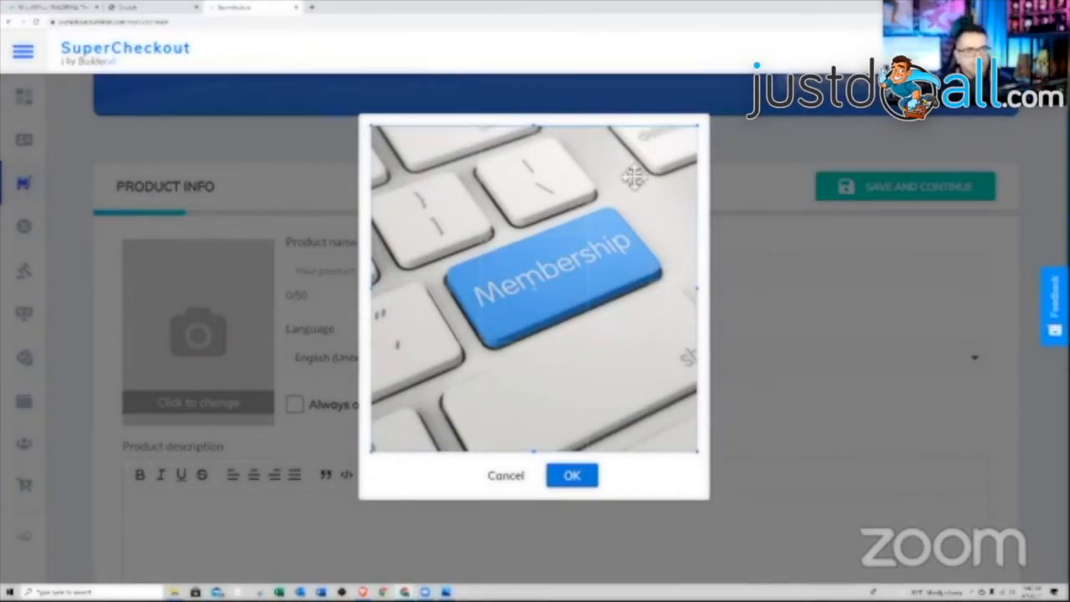
pyautogui.click(574, 476)
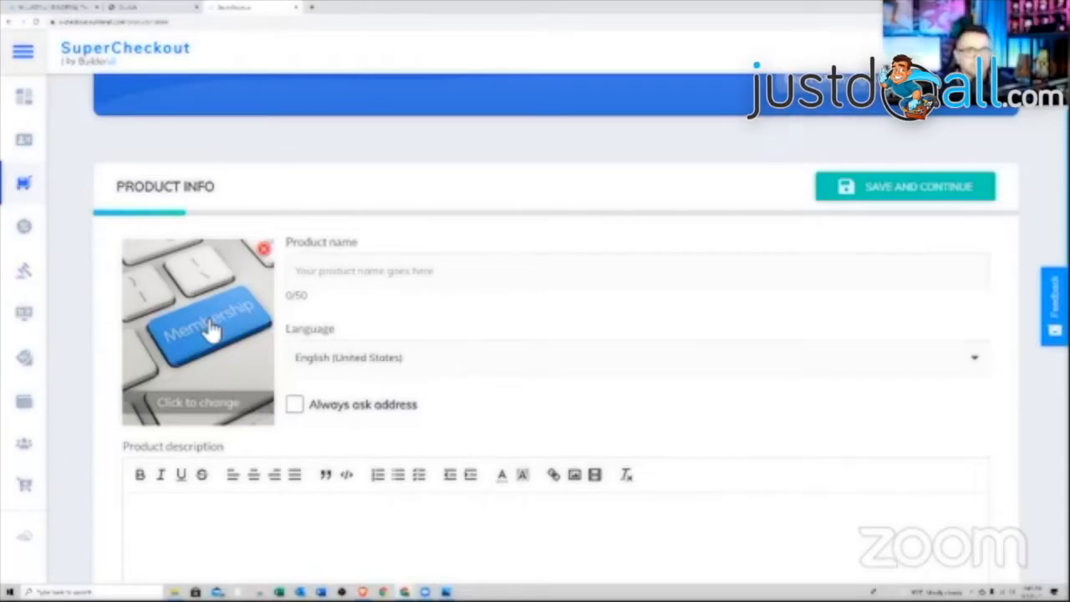
# - Enter 'Members 1' as the product name and paste it into the description
pyautogui.click(364, 285)
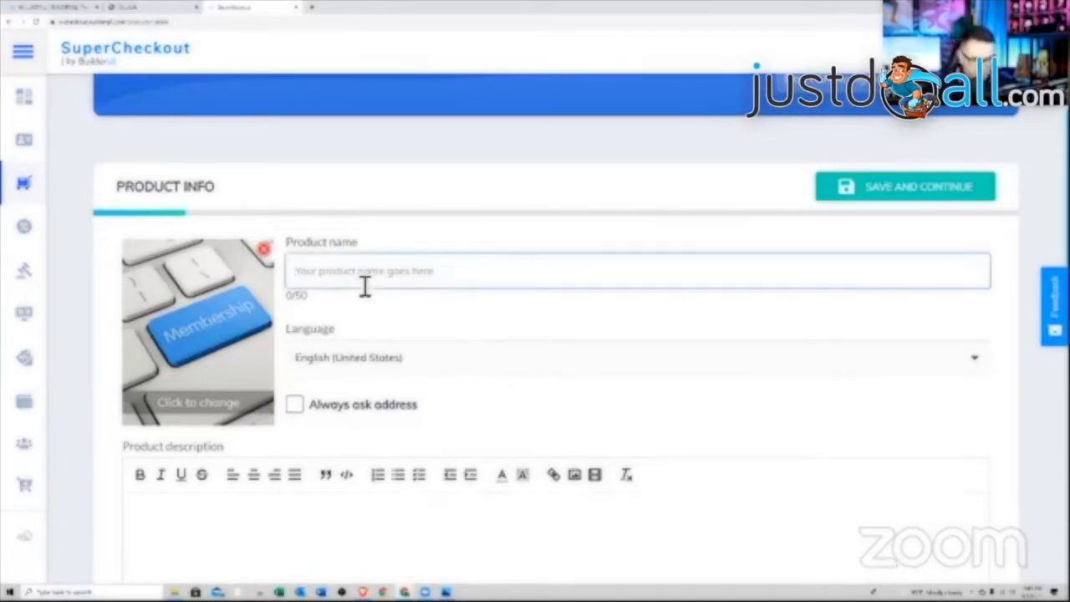
pyautogui.write('Members')
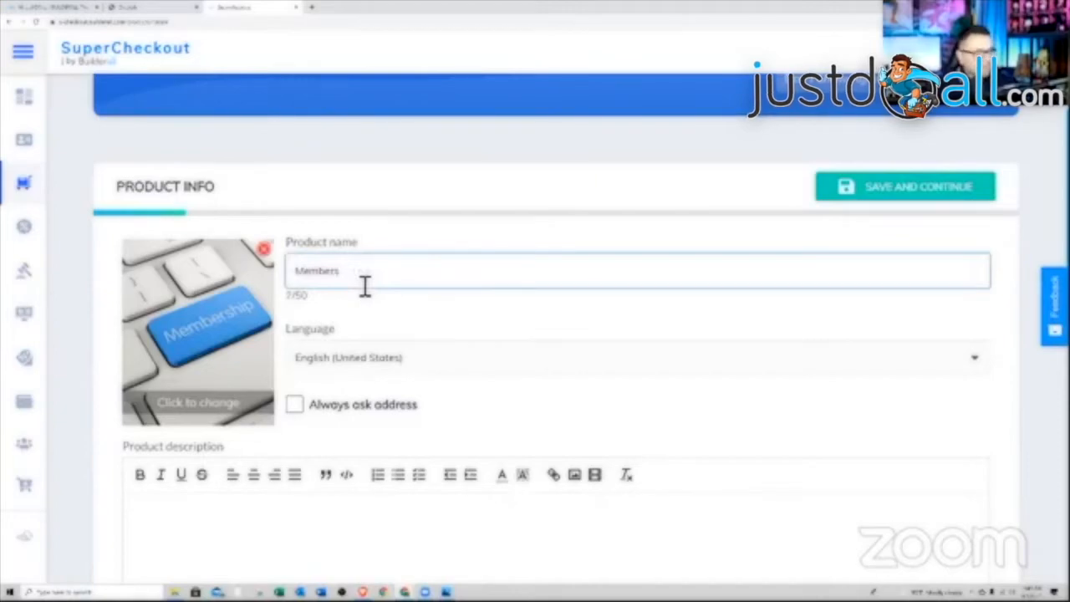
pyautogui.scroll(-2, 426, 351)
pyautogui.click(302, 390)
pyautogui.tripleClick(322, 106)
pyautogui.rightClick(323, 108)
pyautogui.click(342, 141)
pyautogui.rightClick(197, 351)
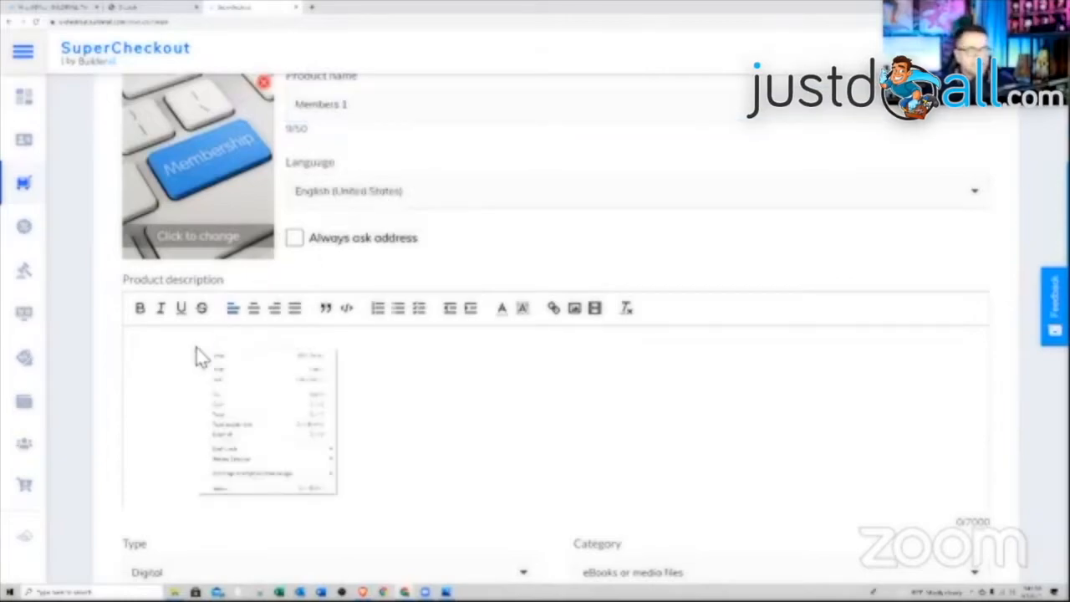
pyautogui.click(241, 418)
pyautogui.scroll(-2, 426, 404)
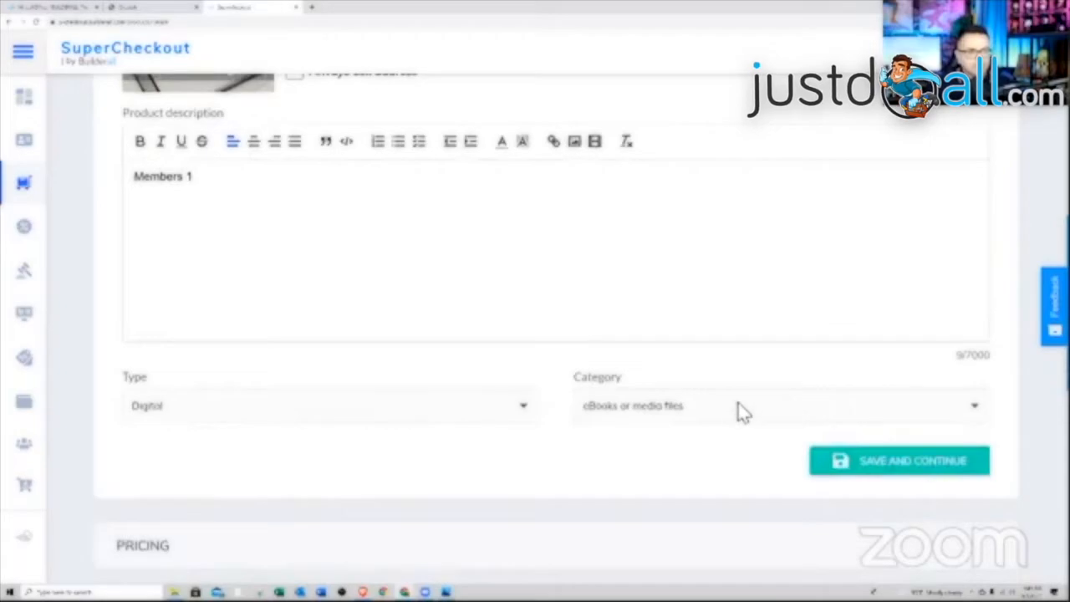
pyautogui.scroll(-1, 738, 411)
pyautogui.scroll(-1, 900, 342)
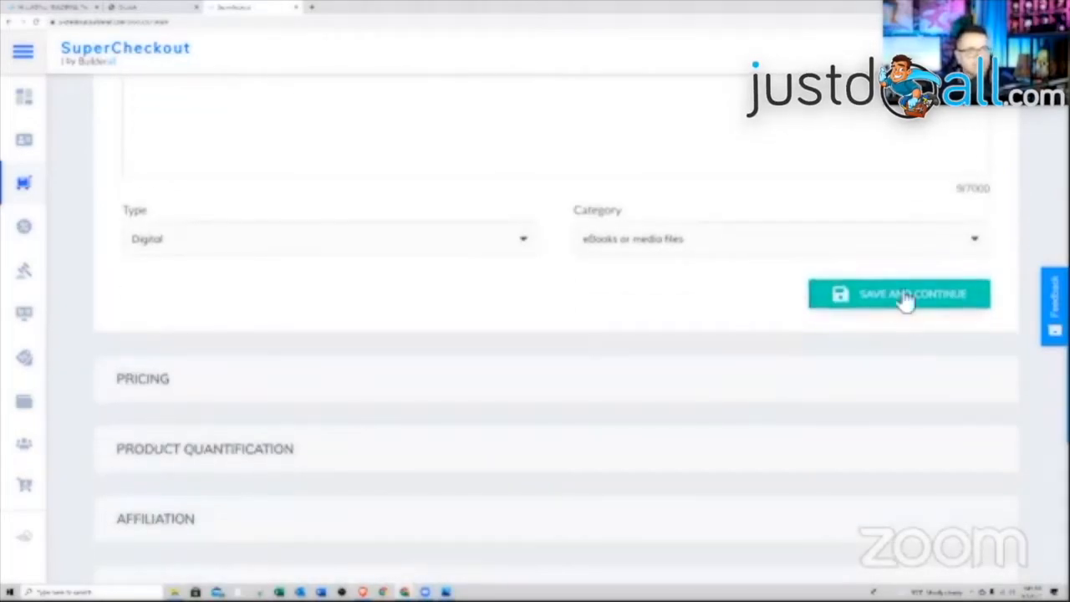
# - Save the product info and choose PayPal as the payment method
pyautogui.click(906, 297)
pyautogui.scroll(-1, 669, 281)
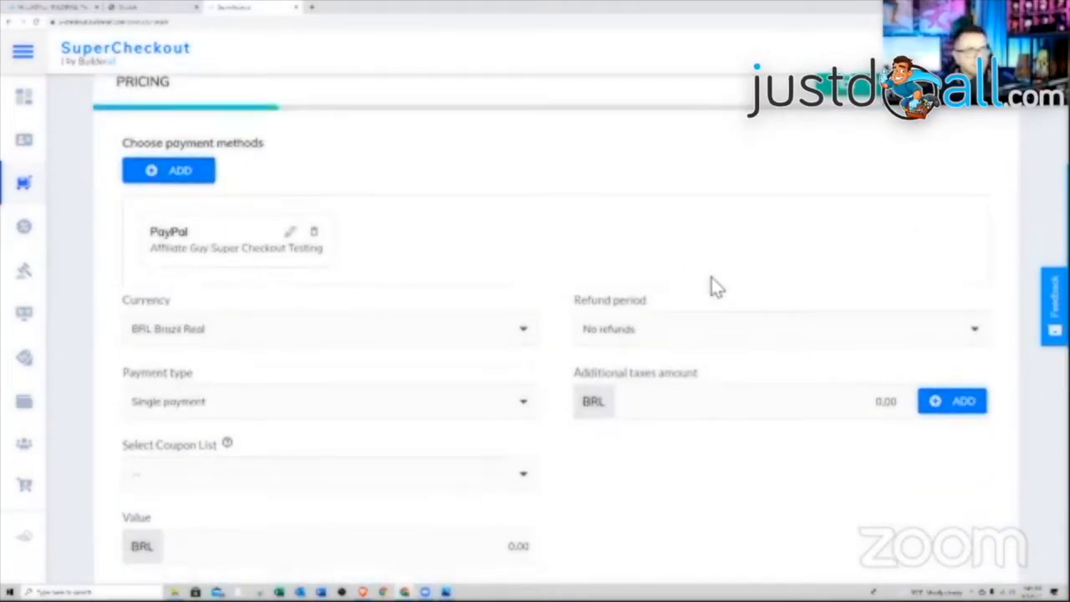
pyautogui.scroll(-6, 544, 327)
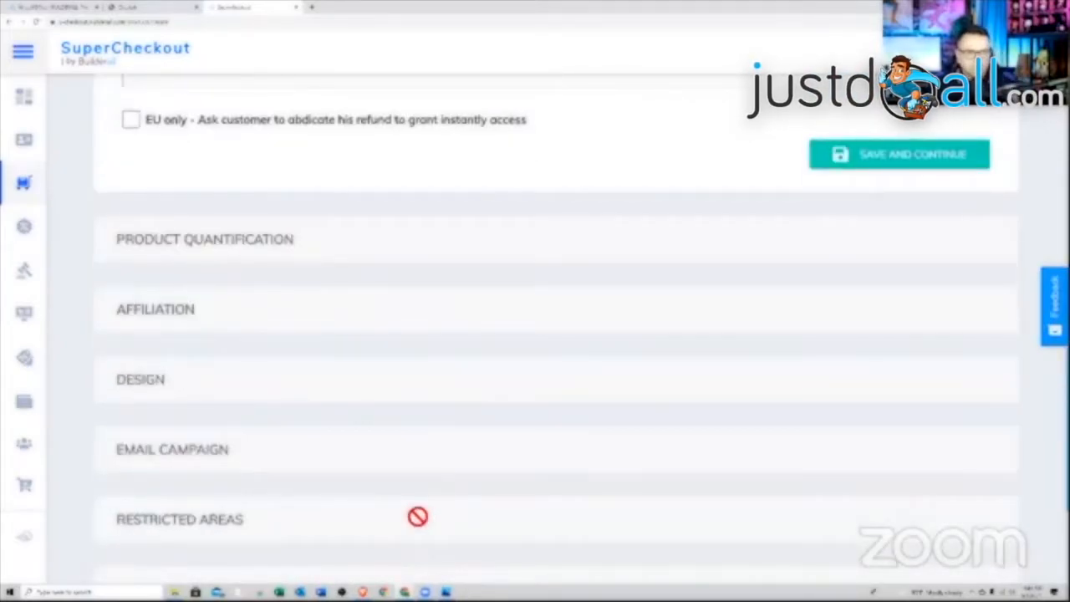
pyautogui.scroll(6, 418, 517)
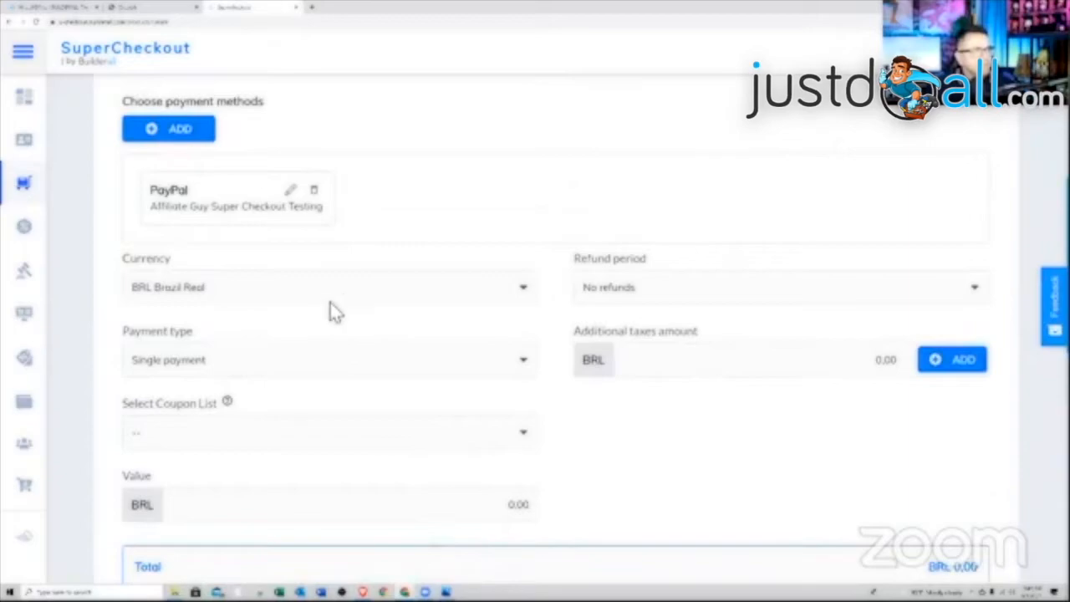
pyautogui.click(236, 203)
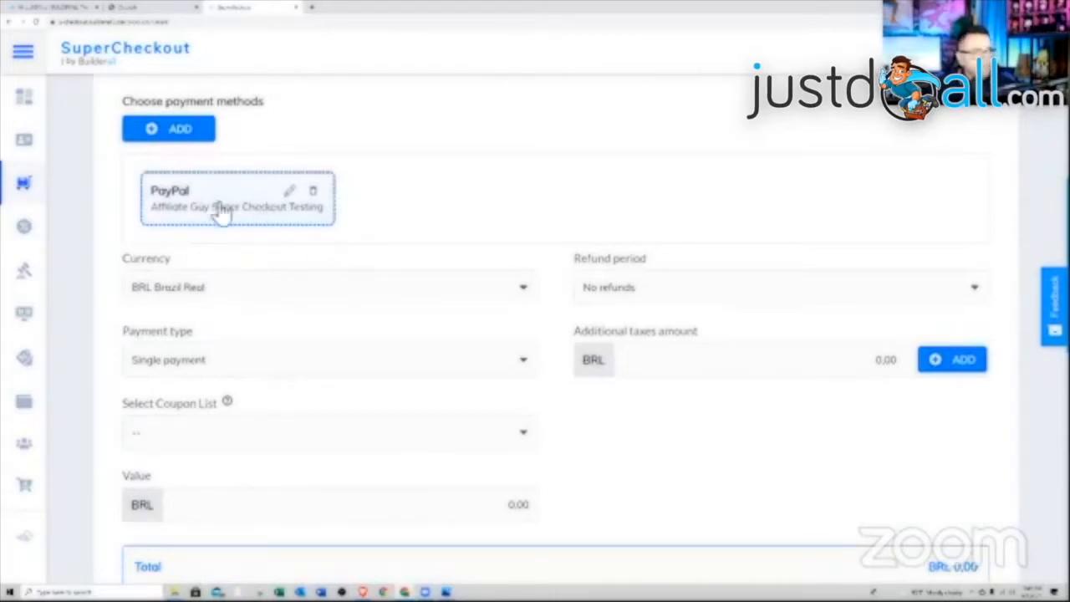
# - Set the currency to USD United States Dollar and the price value to 24.95
pyautogui.click(502, 299)
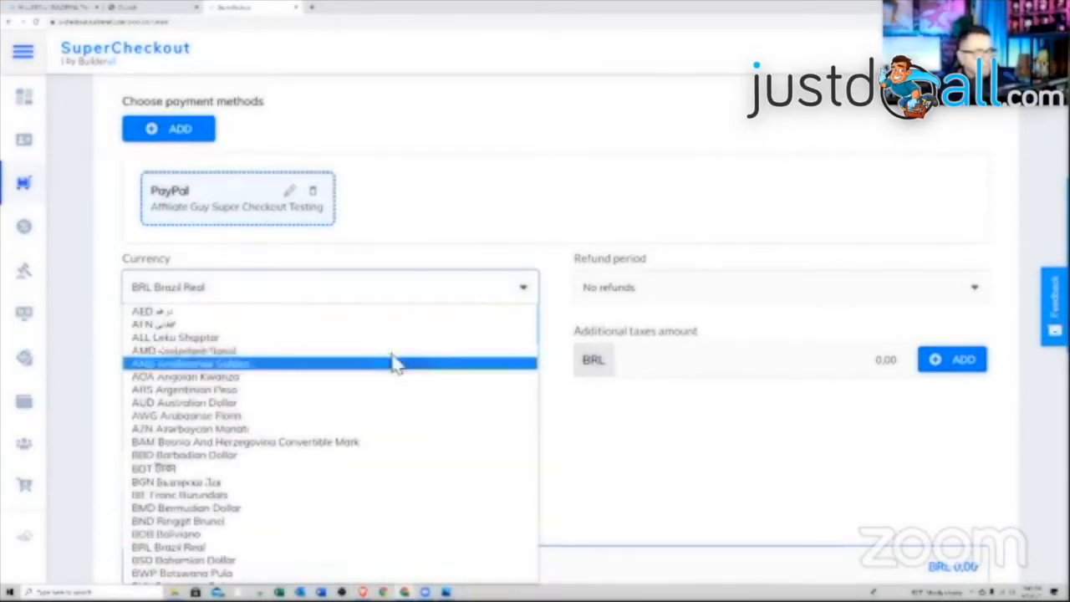
pyautogui.press('u')
pyautogui.press('u')
pyautogui.press('u')
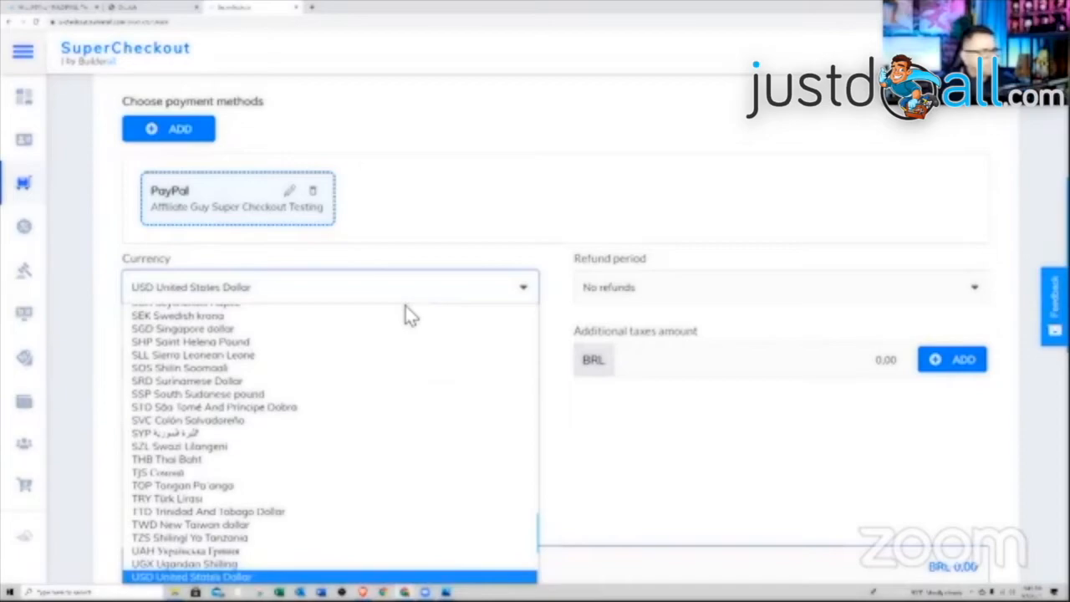
pyautogui.press('Return')
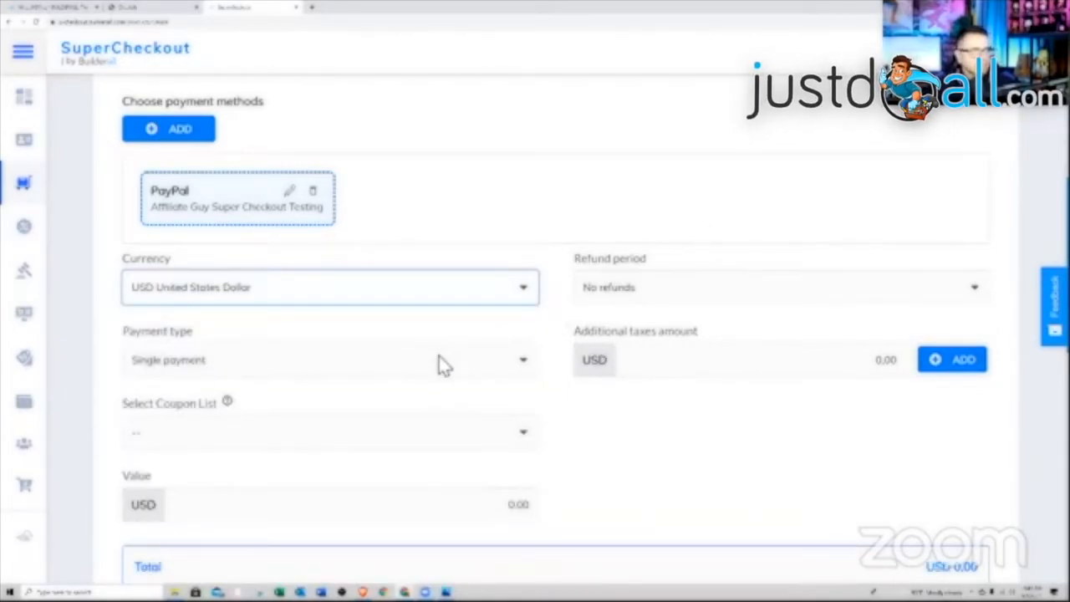
pyautogui.scroll(-1, 447, 365)
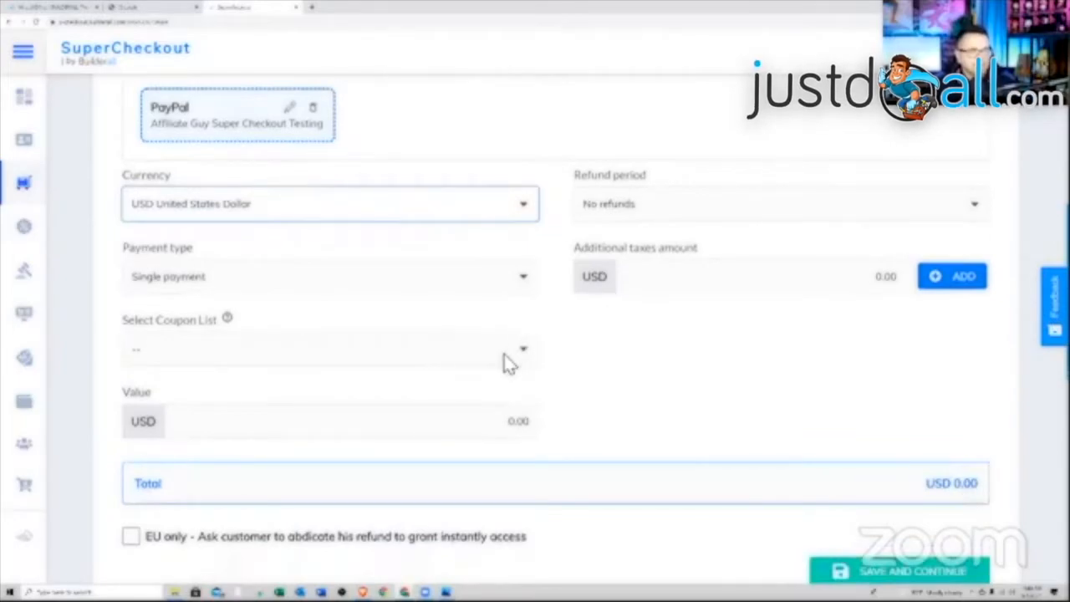
pyautogui.click(465, 426)
pyautogui.write('0.24')
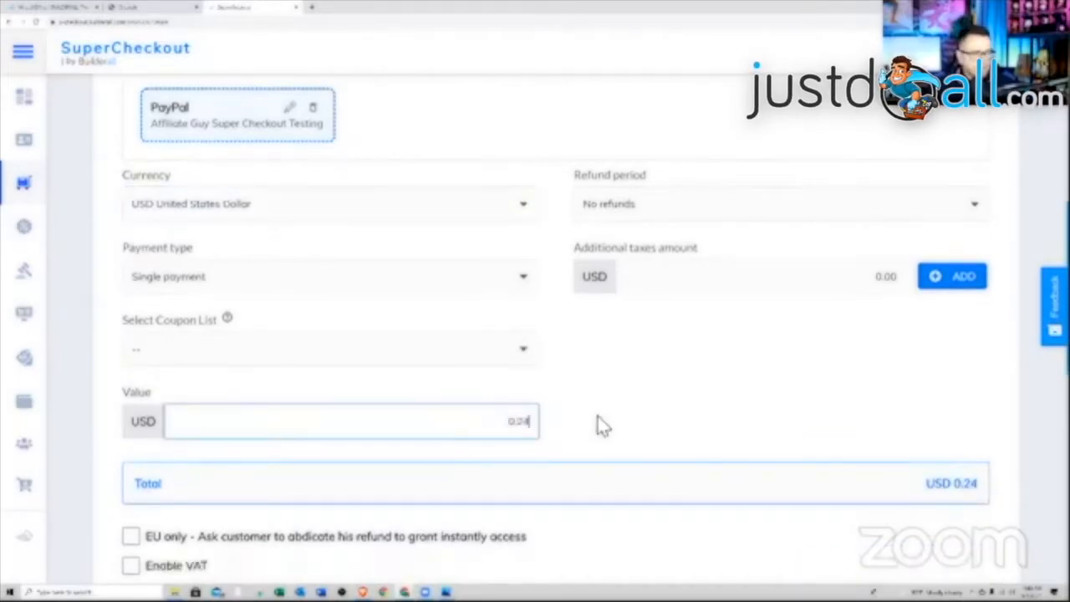
pyautogui.click(608, 410)
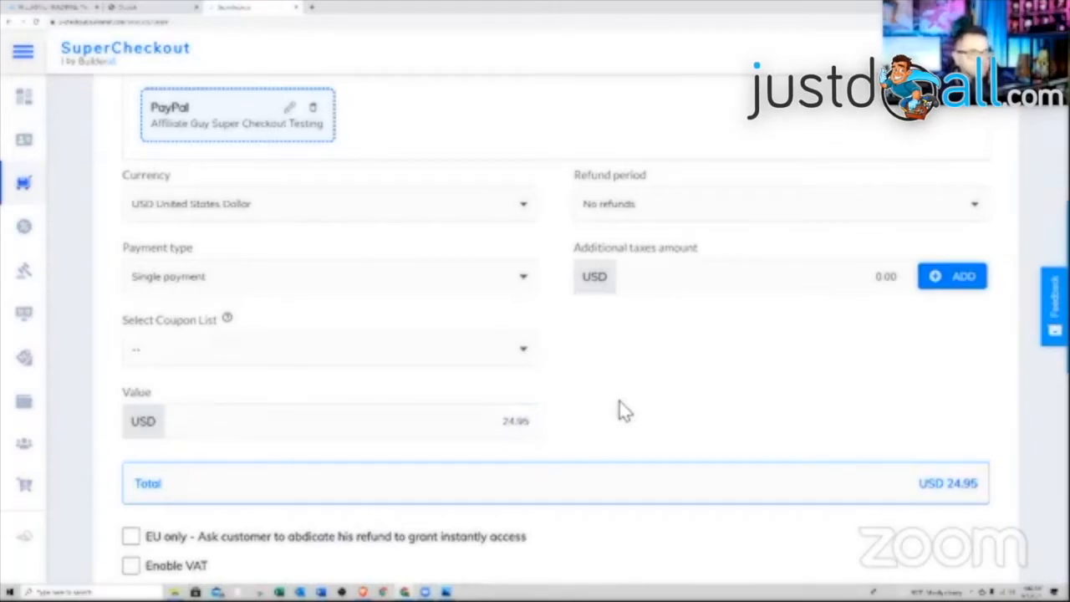
pyautogui.scroll(-3, 619, 401)
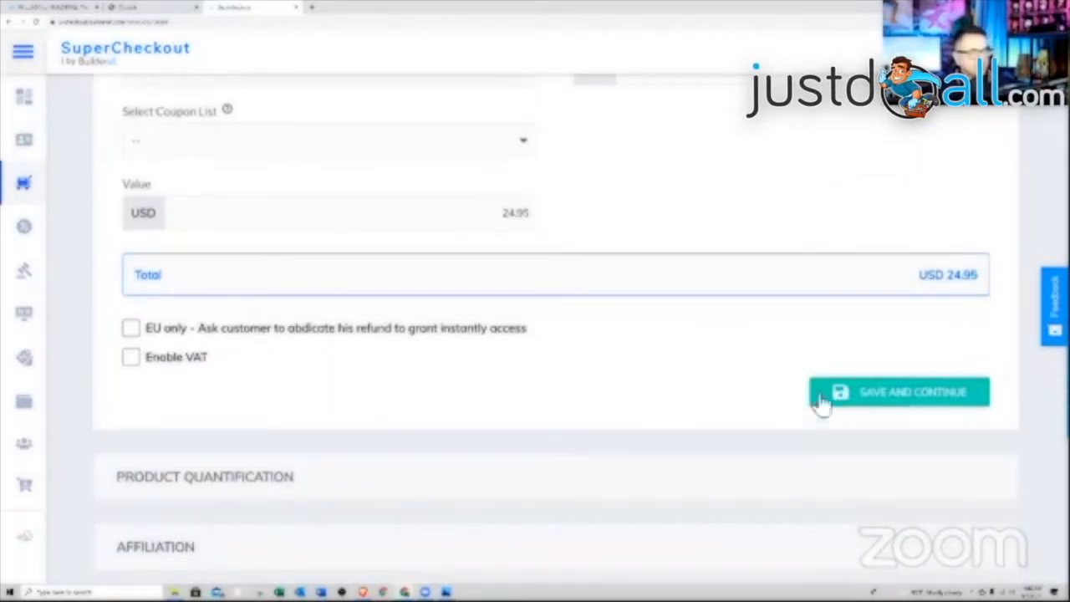
# - Save the pricing, then pass Product Quantification and Affiliation with both left off
pyautogui.click(820, 399)
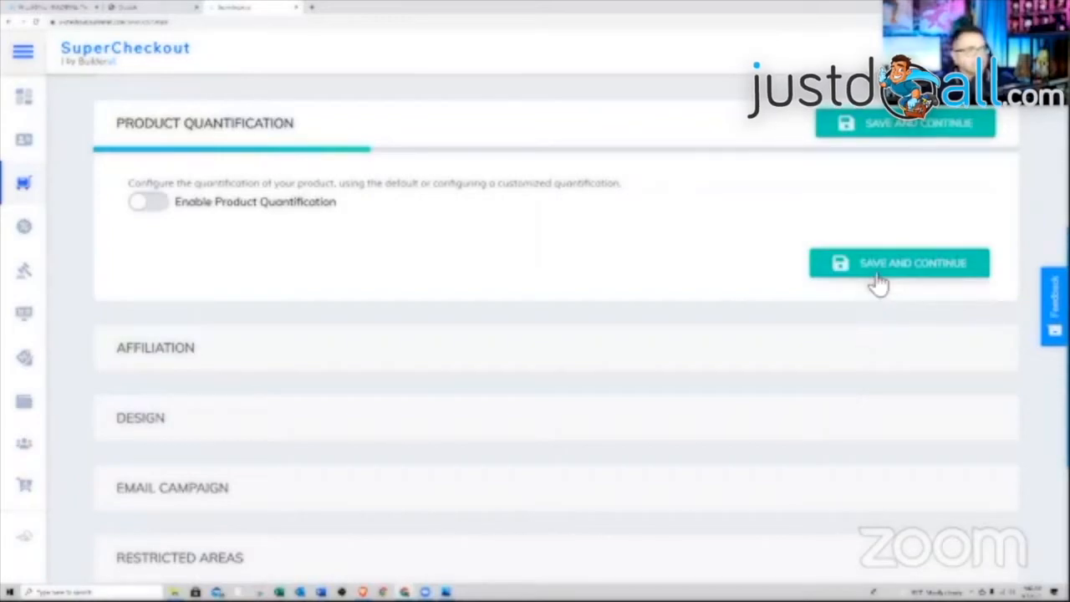
pyautogui.scroll(2, 585, 276)
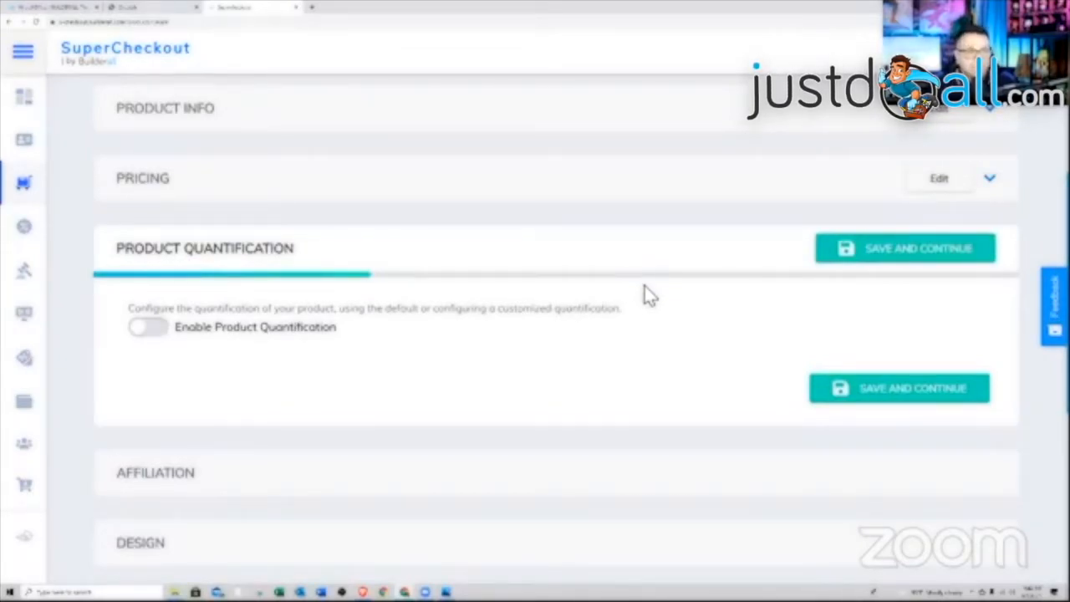
pyautogui.click(869, 251)
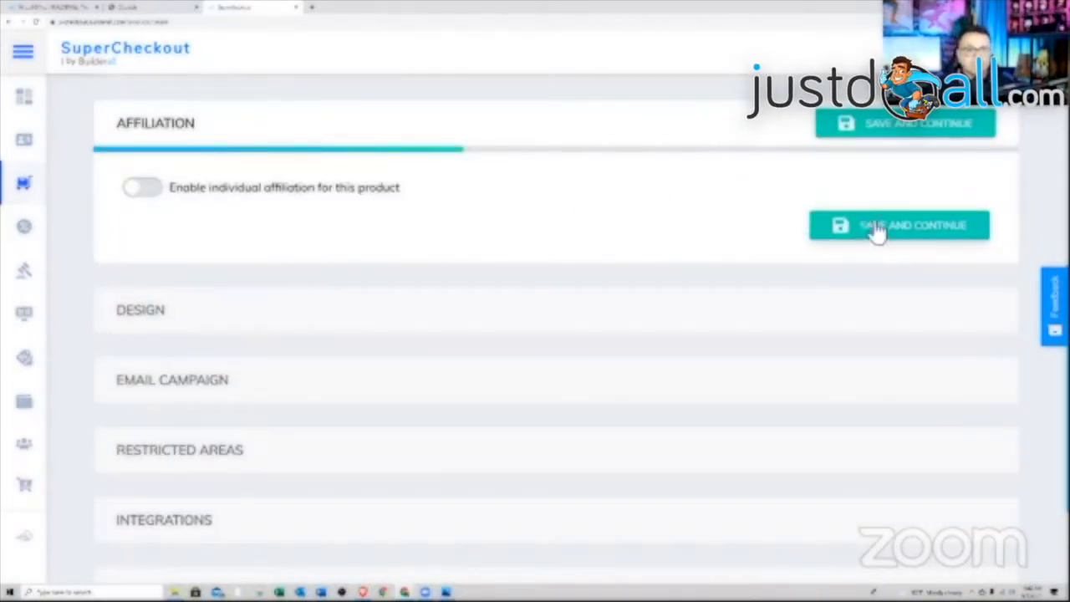
pyautogui.click(915, 233)
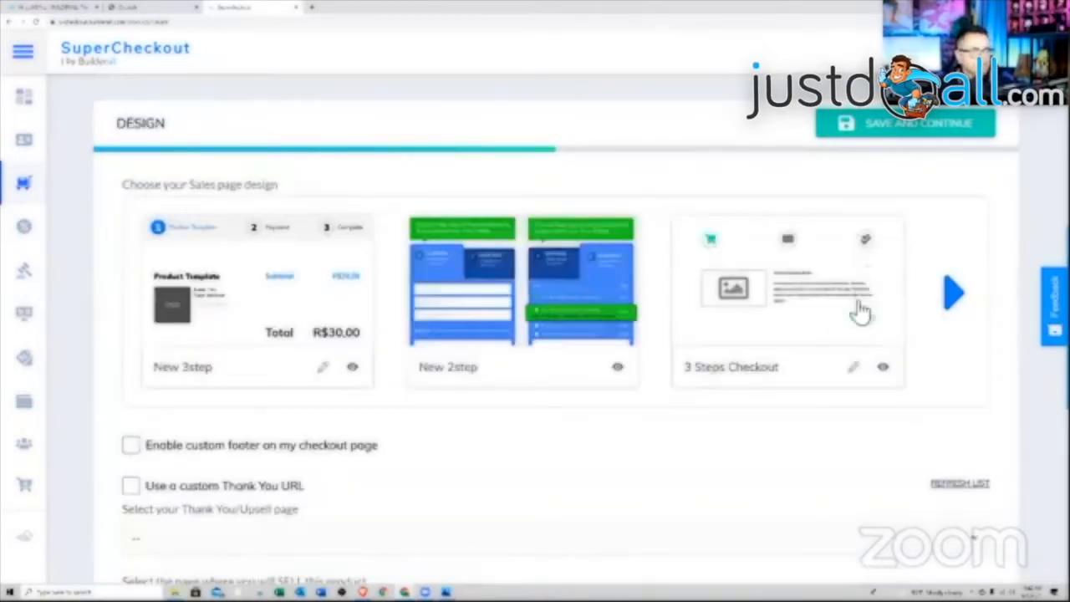
# - Apply the 3 Steps Checkout template with Thank You Page for thank-you and Checkout Page for selling
pyautogui.click(804, 311)
pyautogui.scroll(-2, 774, 359)
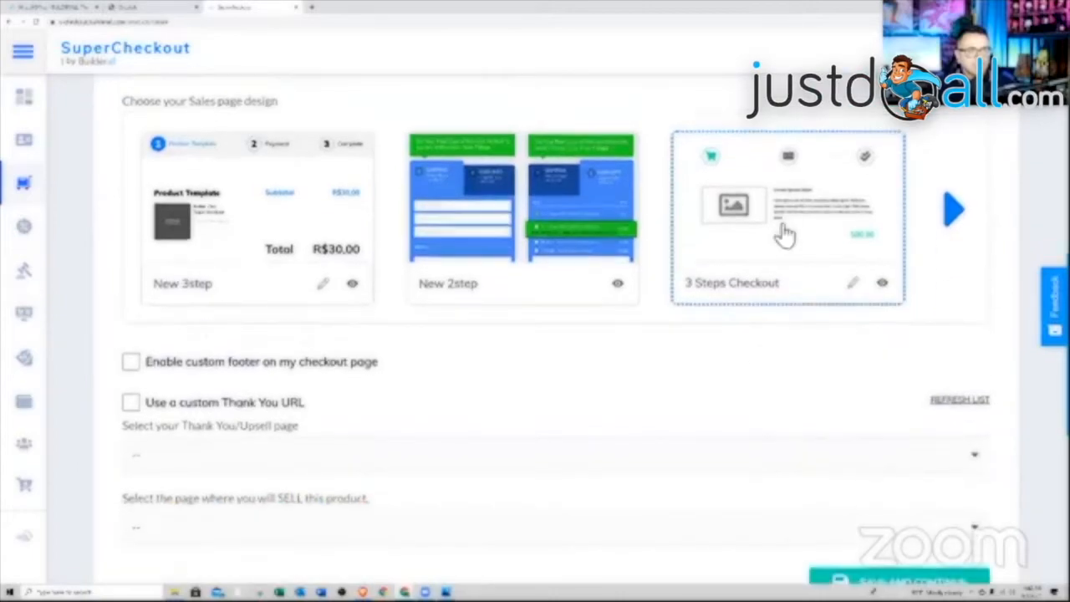
pyautogui.scroll(-3, 803, 275)
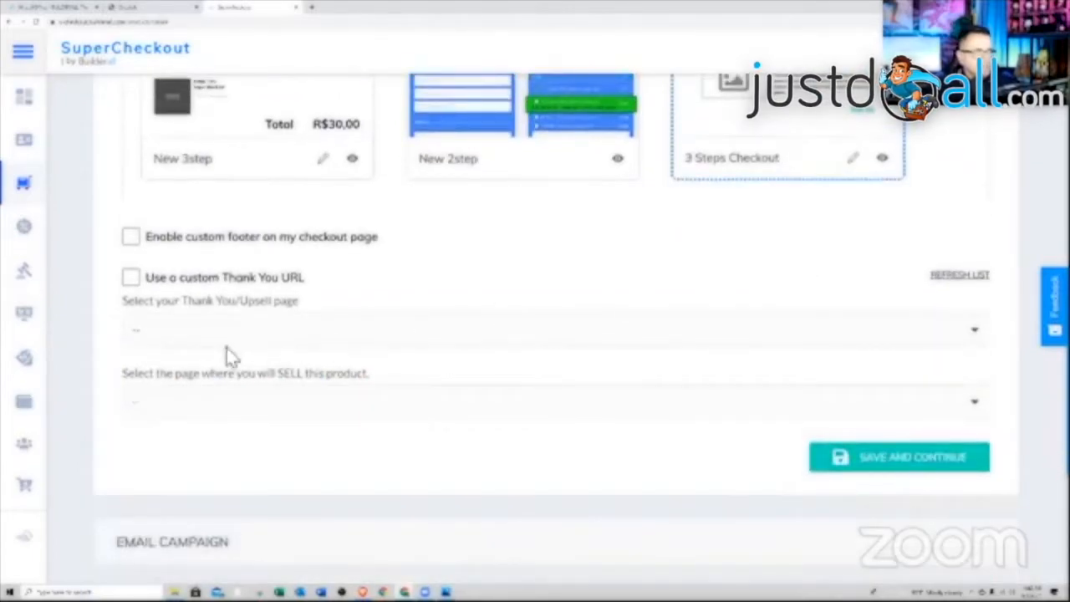
pyautogui.click(255, 338)
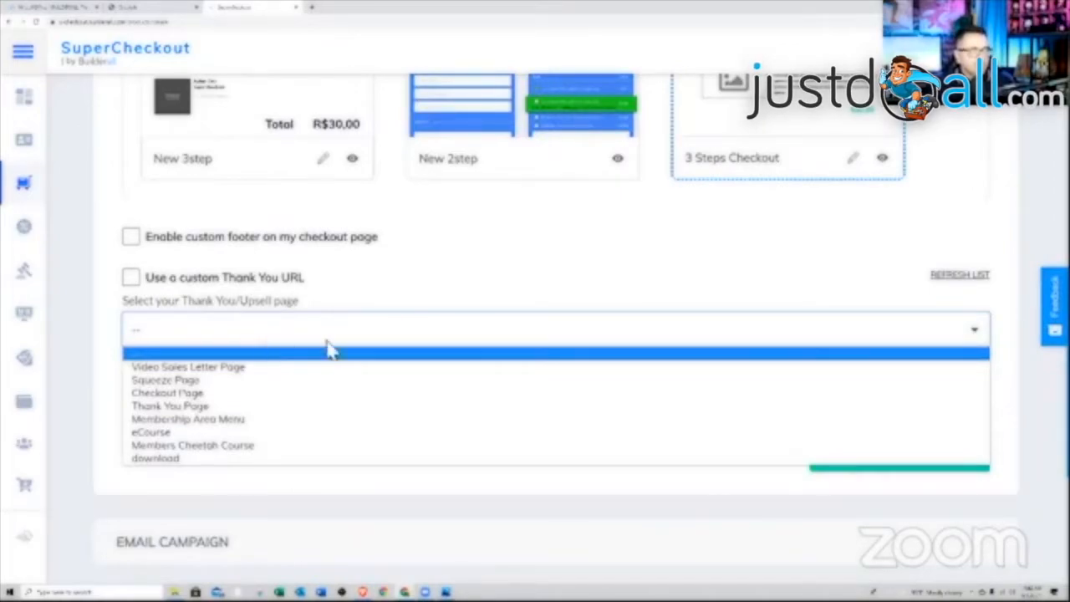
pyautogui.click(260, 407)
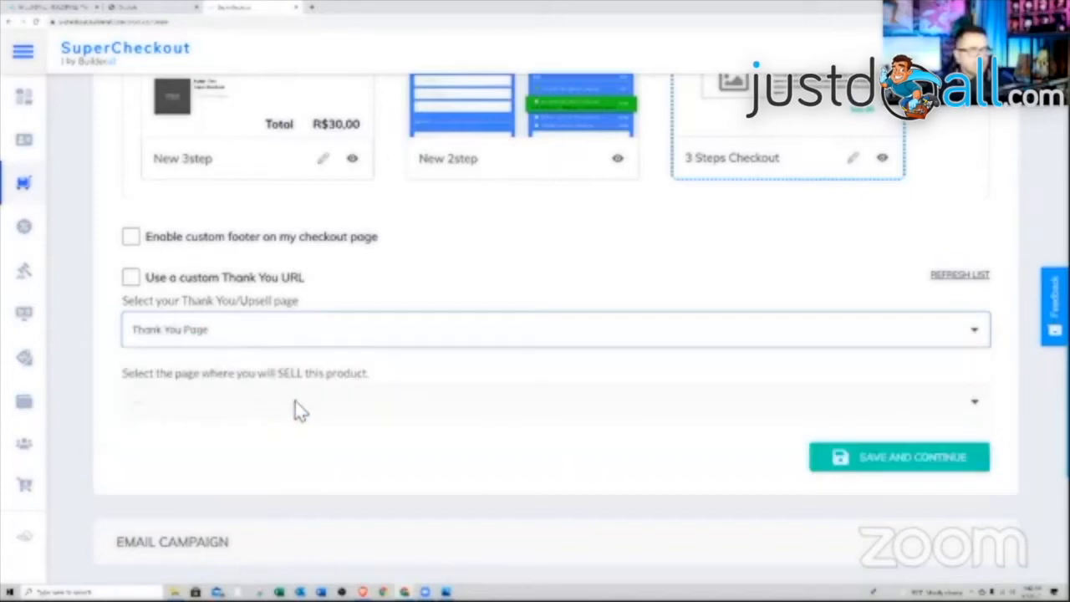
pyautogui.click(332, 405)
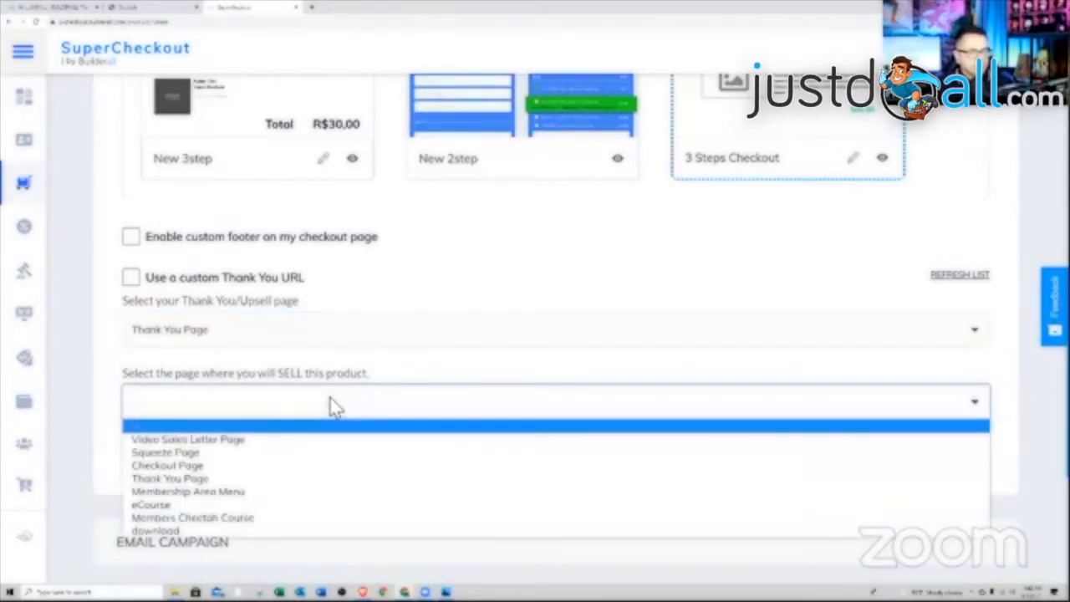
pyautogui.click(251, 466)
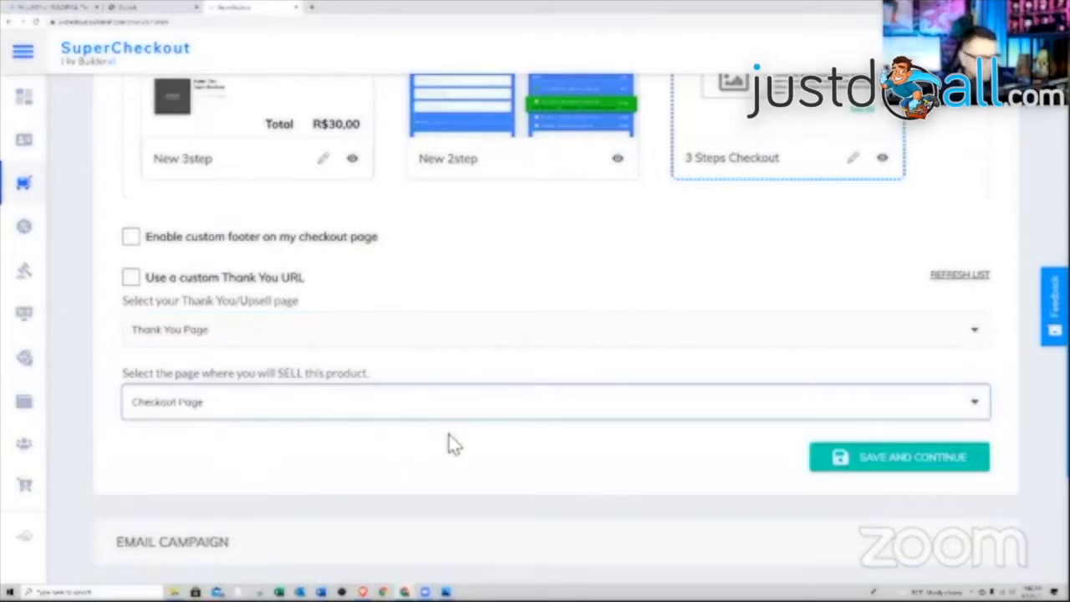
pyautogui.scroll(-1, 811, 451)
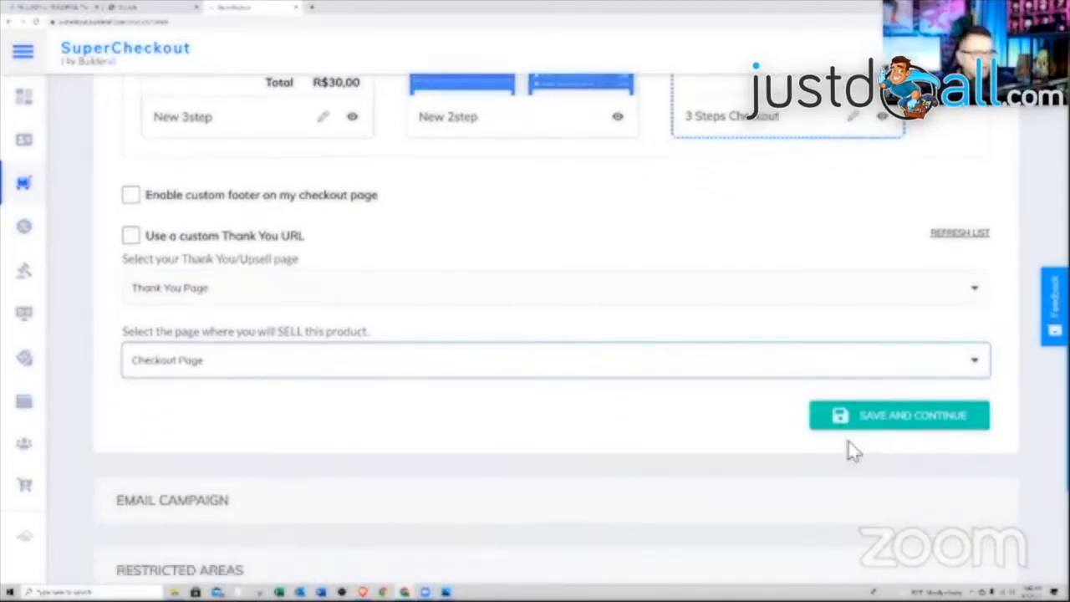
# - Save the design, pick the Members Only MailingBoss list, and save the email settings
pyautogui.click(886, 423)
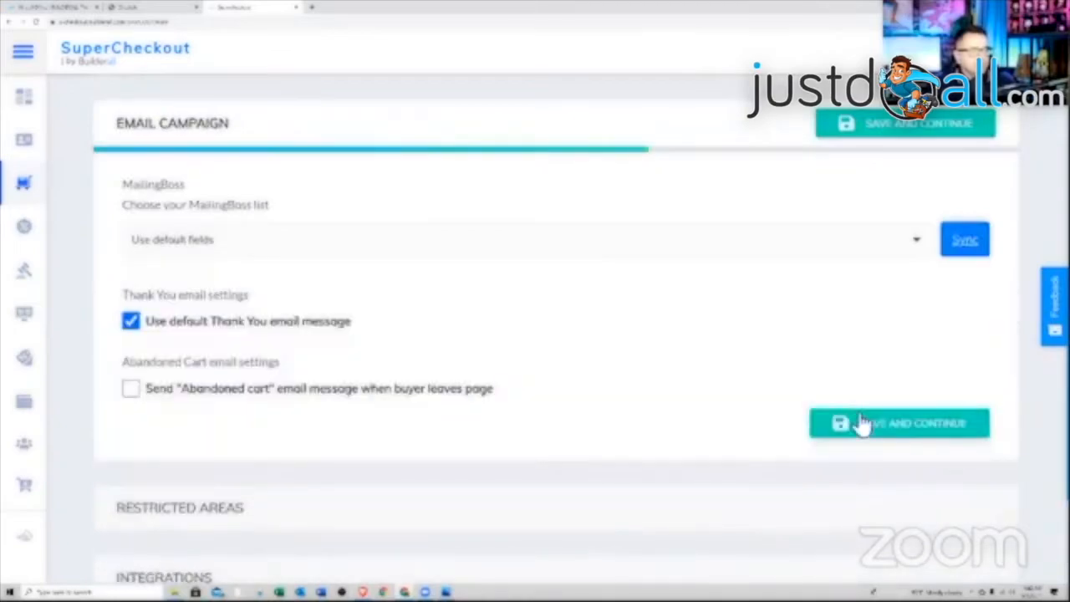
pyautogui.click(516, 237)
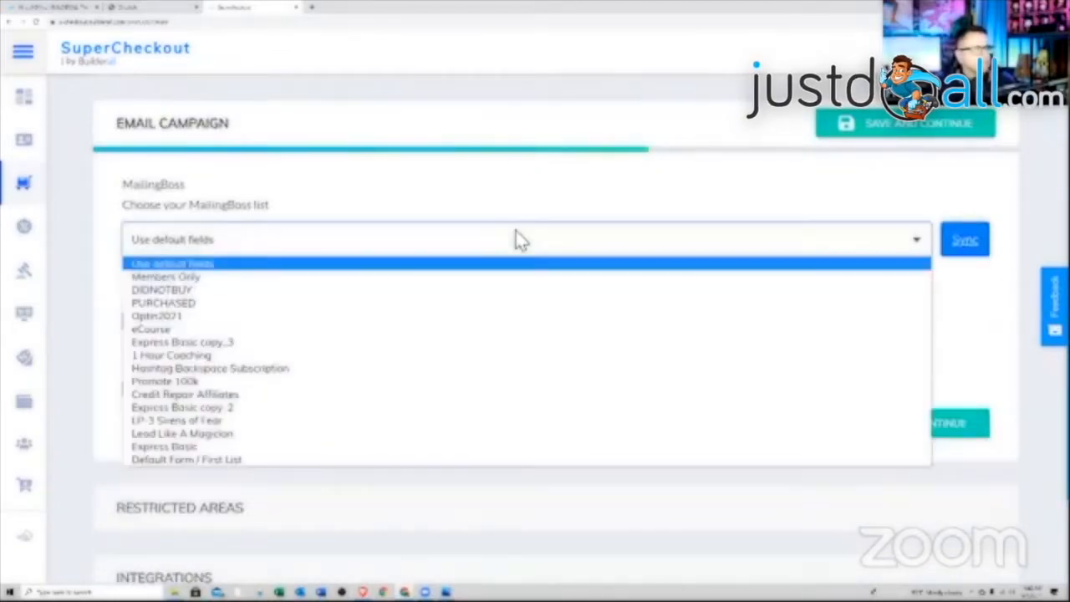
pyautogui.click(365, 280)
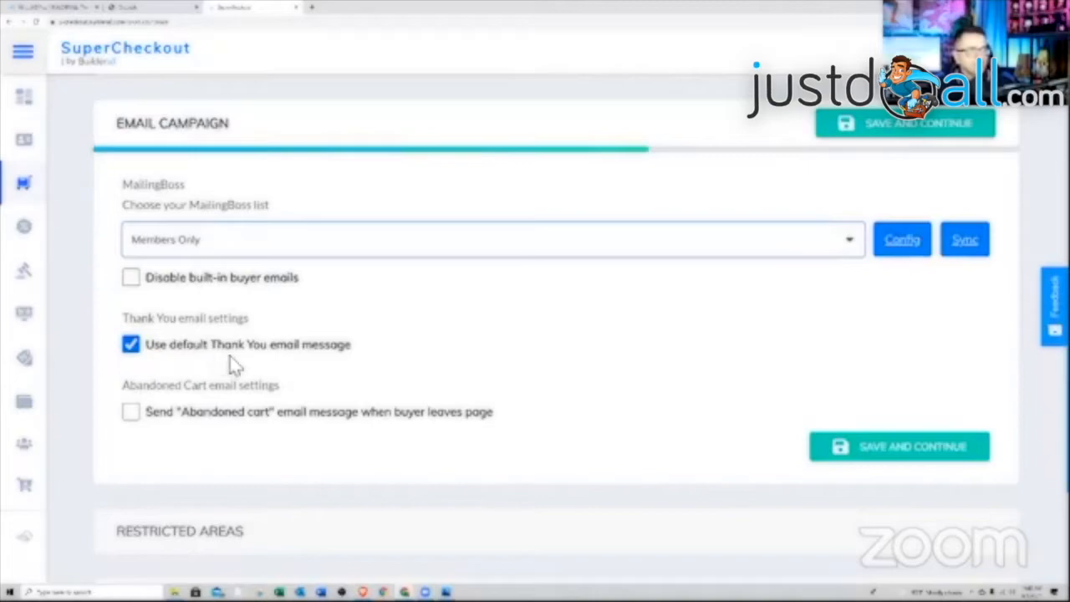
pyautogui.scroll(-2, 493, 368)
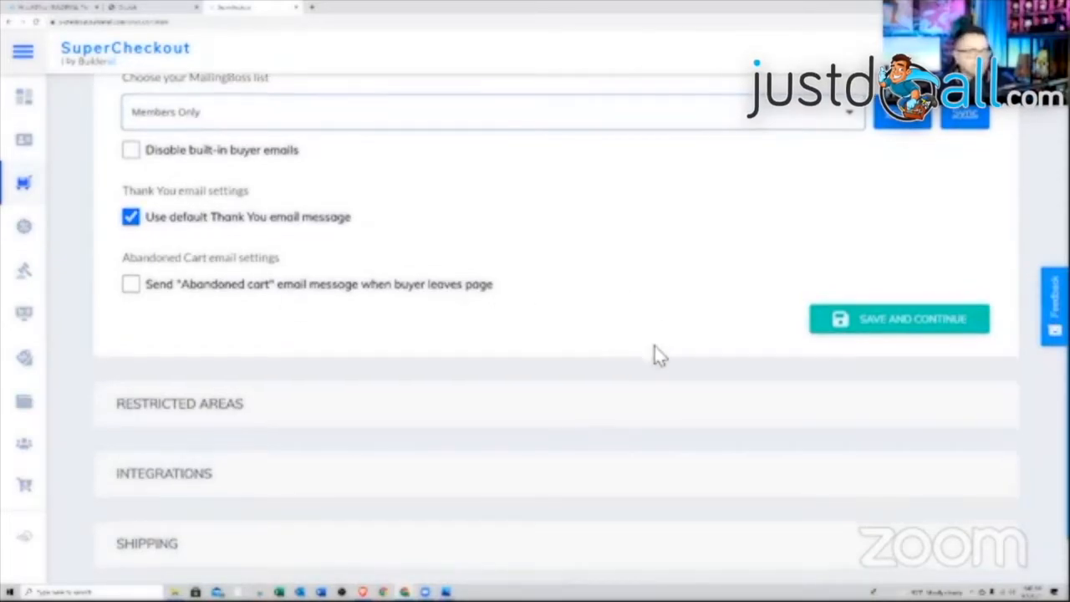
pyautogui.scroll(-1, 654, 356)
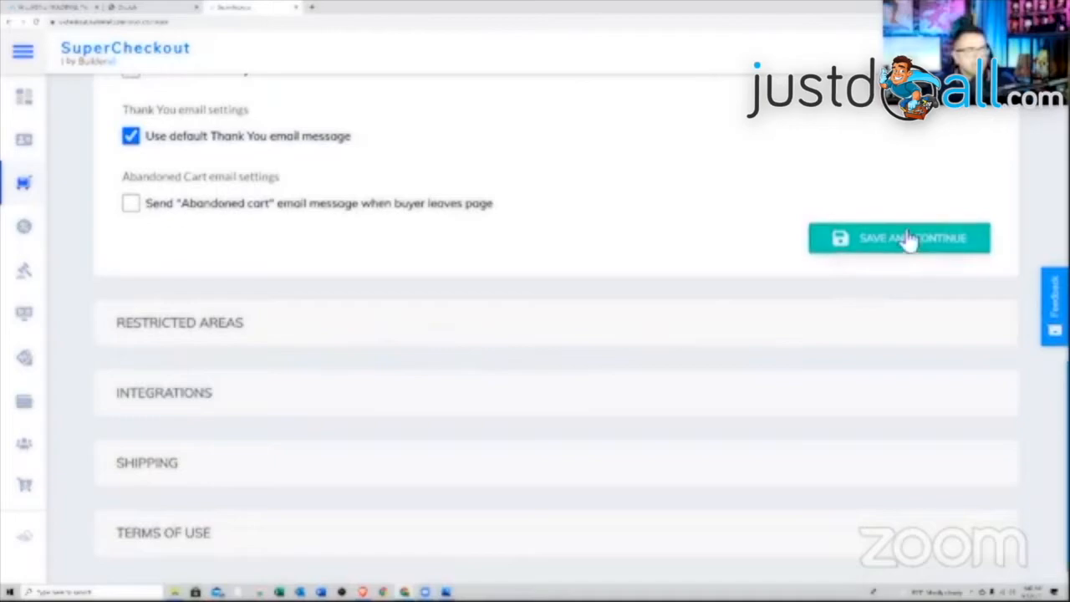
pyautogui.click(907, 239)
# - Release 'theone: Members 1' to buyers with unlimited access and save the restricted areas
pyautogui.scroll(-1, 841, 344)
pyautogui.scroll(1, 841, 343)
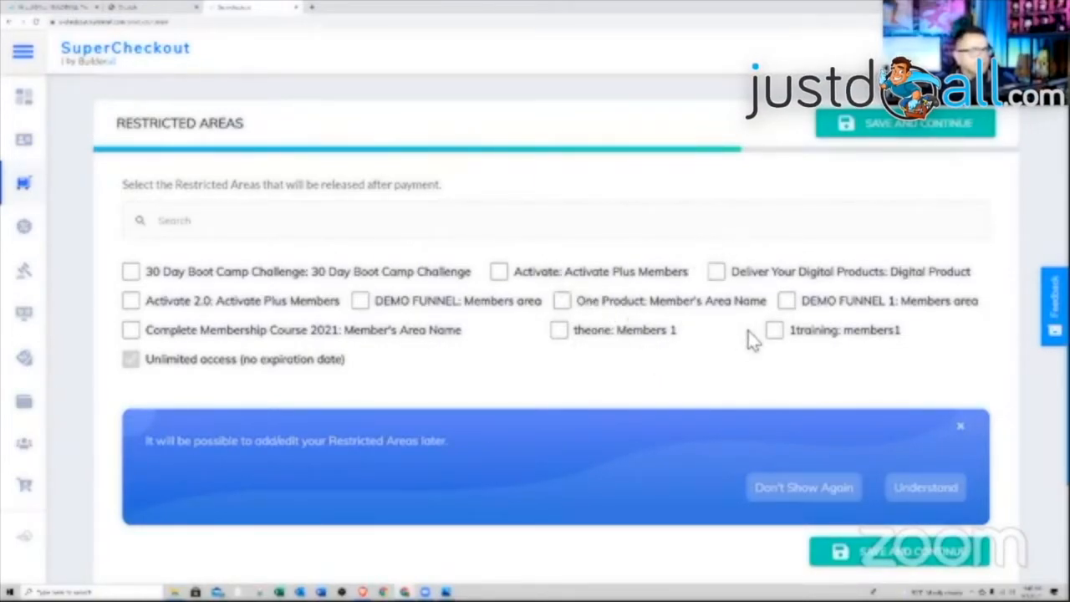
pyautogui.click(558, 331)
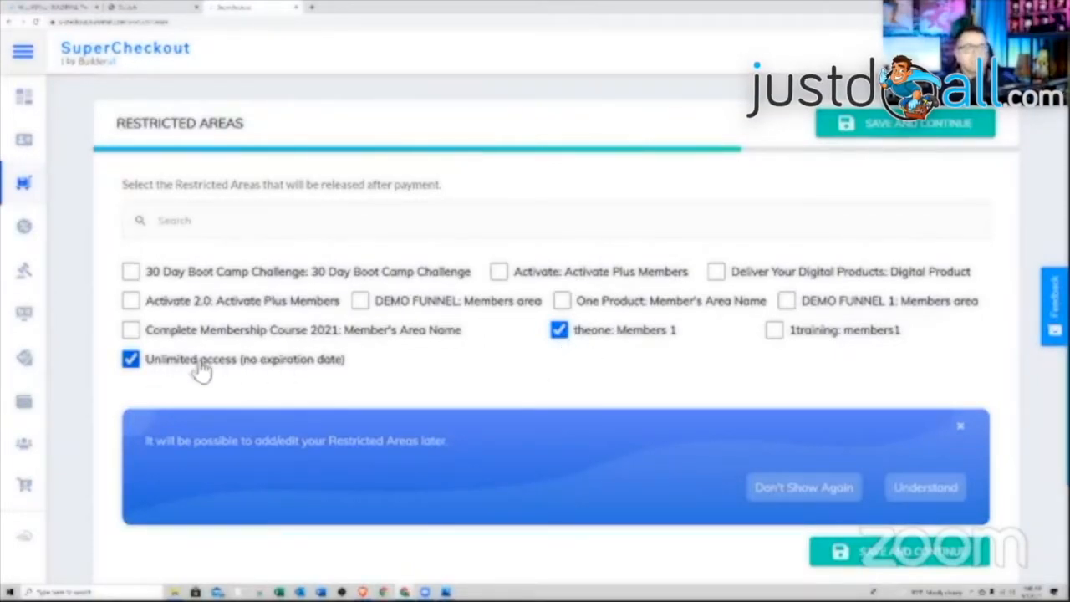
pyautogui.click(133, 361)
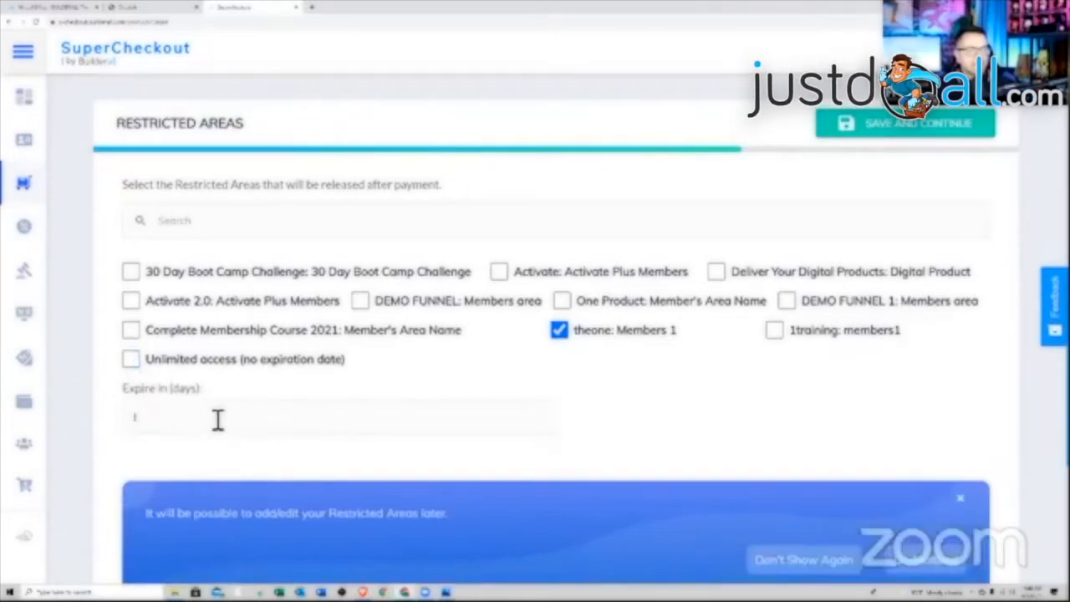
pyautogui.click(131, 360)
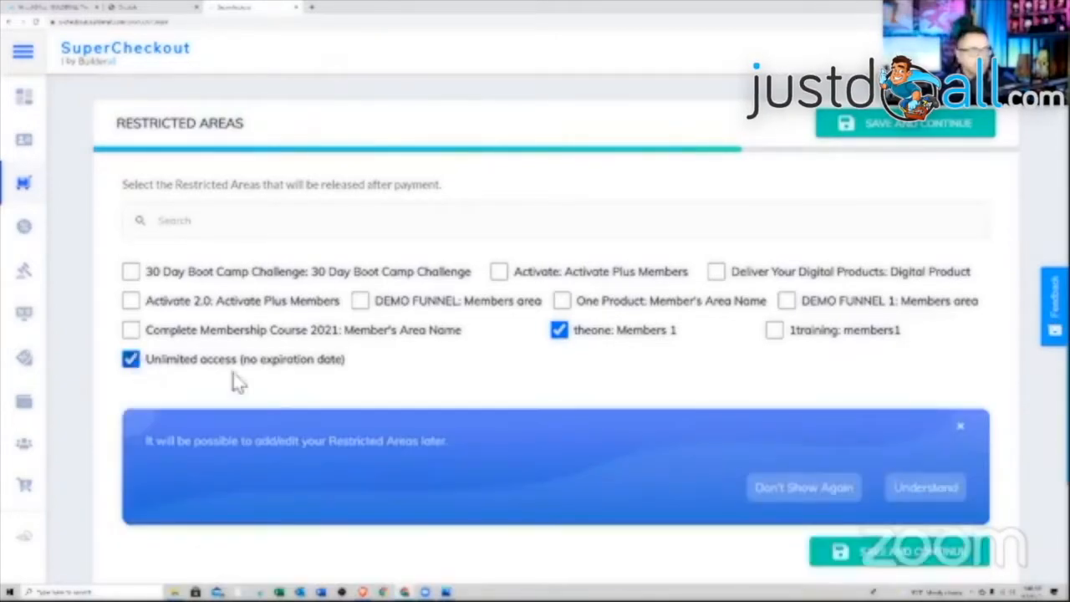
pyautogui.scroll(-3, 644, 372)
pyautogui.scroll(2, 705, 375)
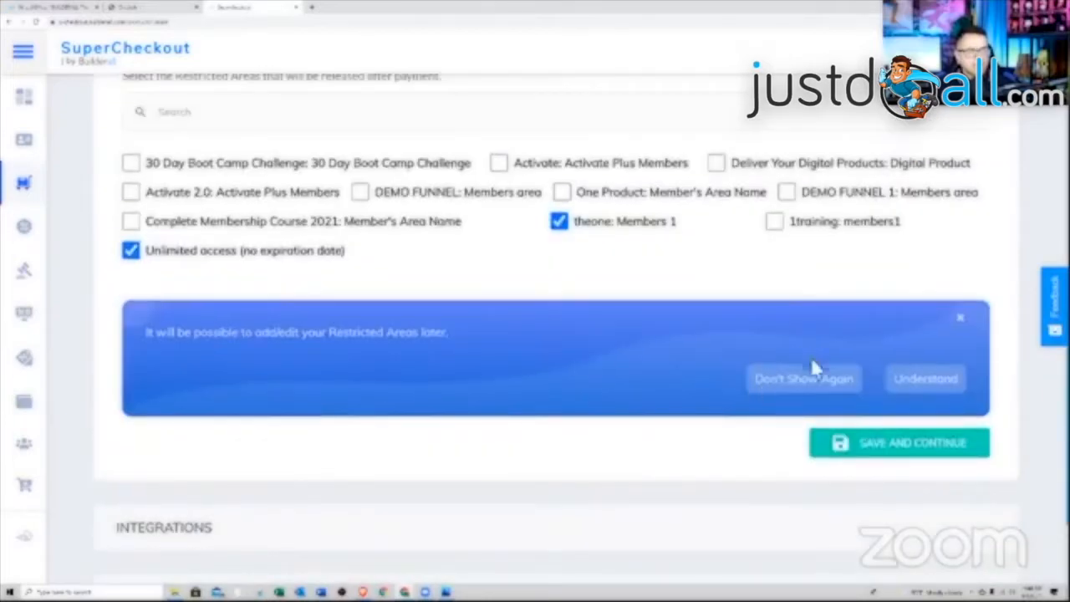
pyautogui.click(868, 451)
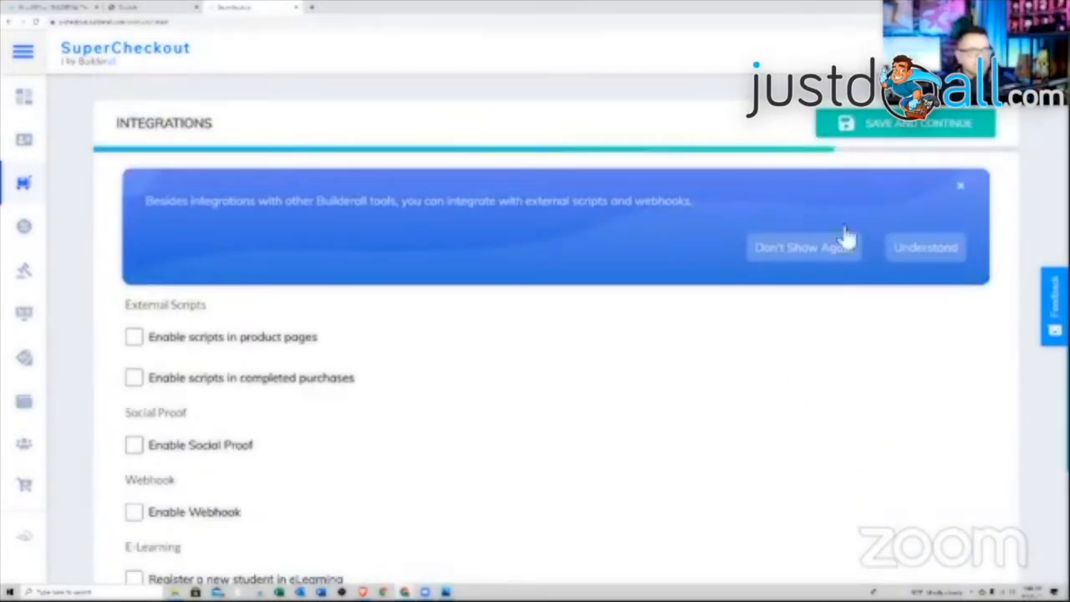
# - Register buyers as eLearning students in 'How to Grow Your YouTube Channel' and save integrations
pyautogui.click(873, 134)
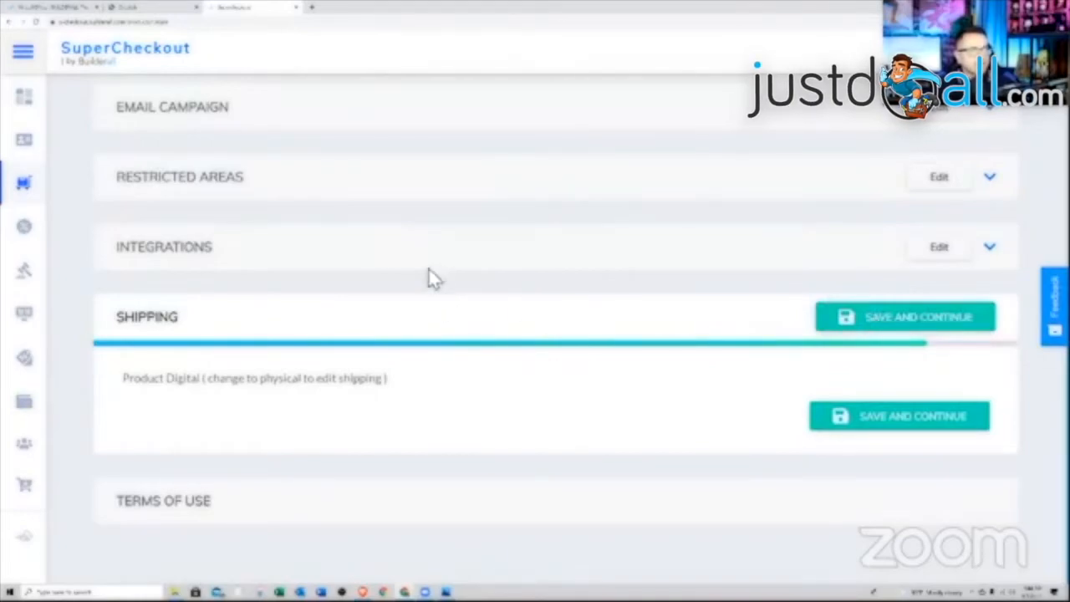
pyautogui.click(378, 249)
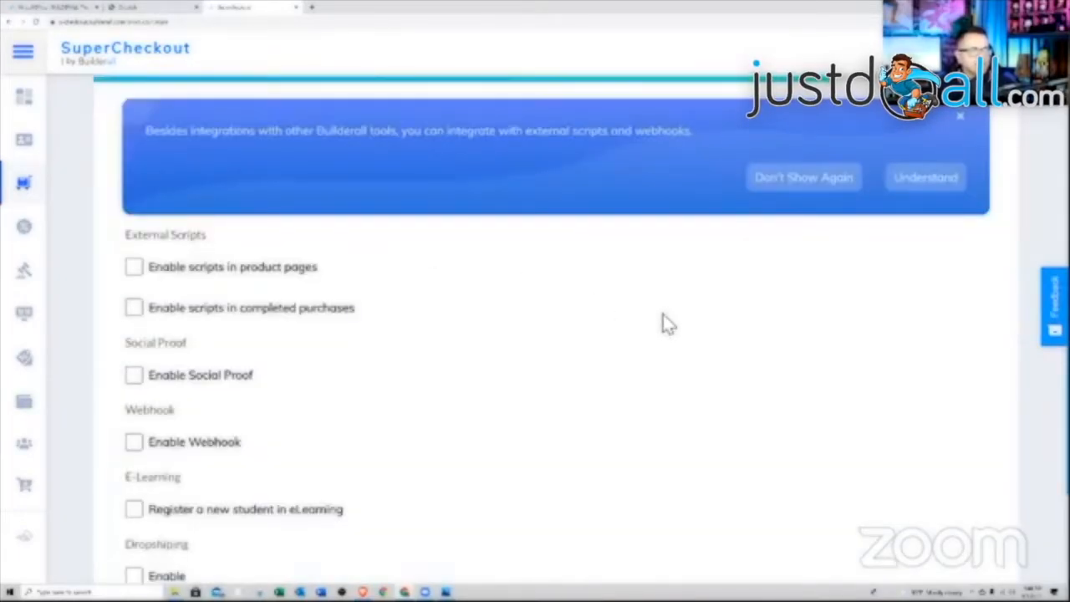
pyautogui.scroll(1, 664, 324)
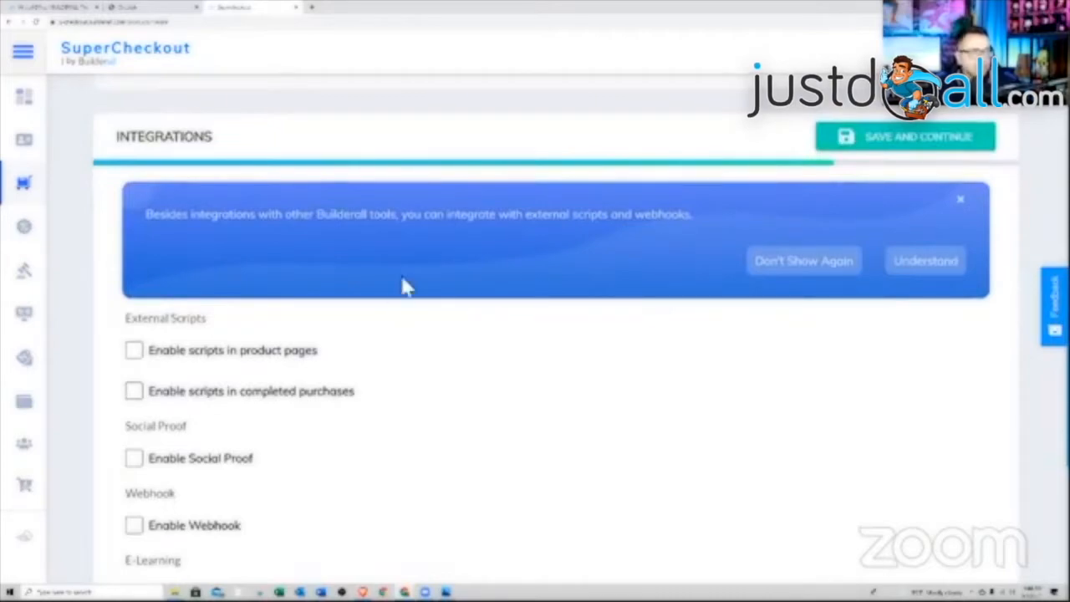
pyautogui.scroll(-2, 368, 310)
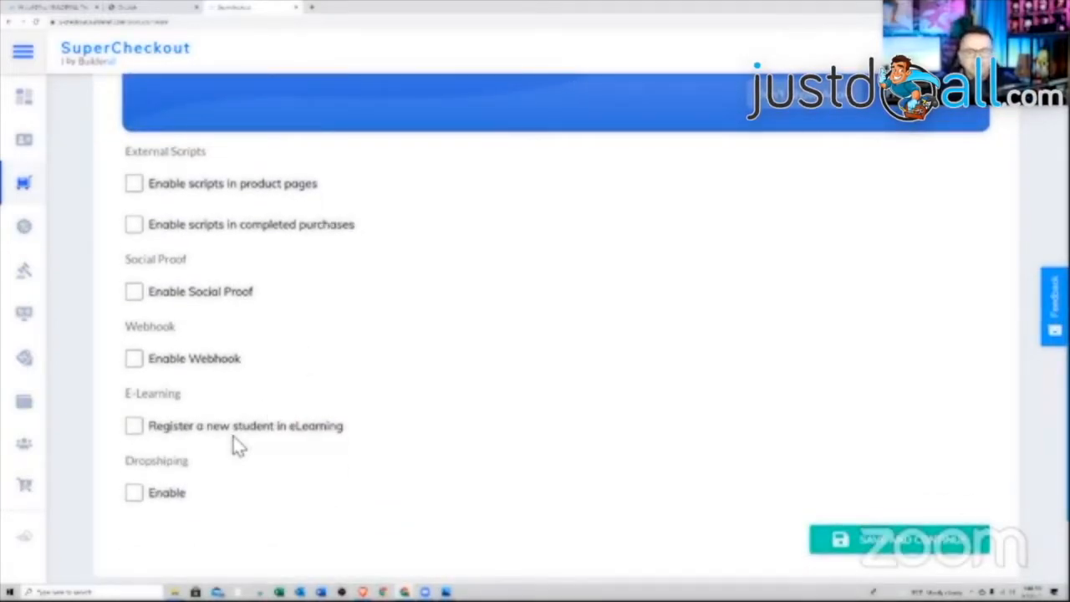
pyautogui.click(134, 427)
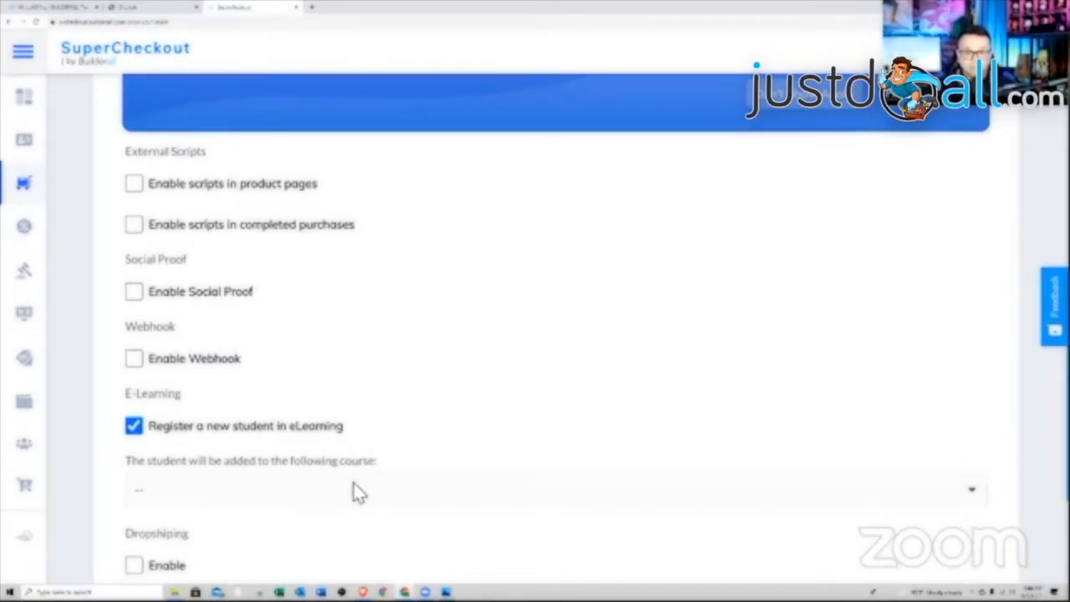
pyautogui.click(395, 492)
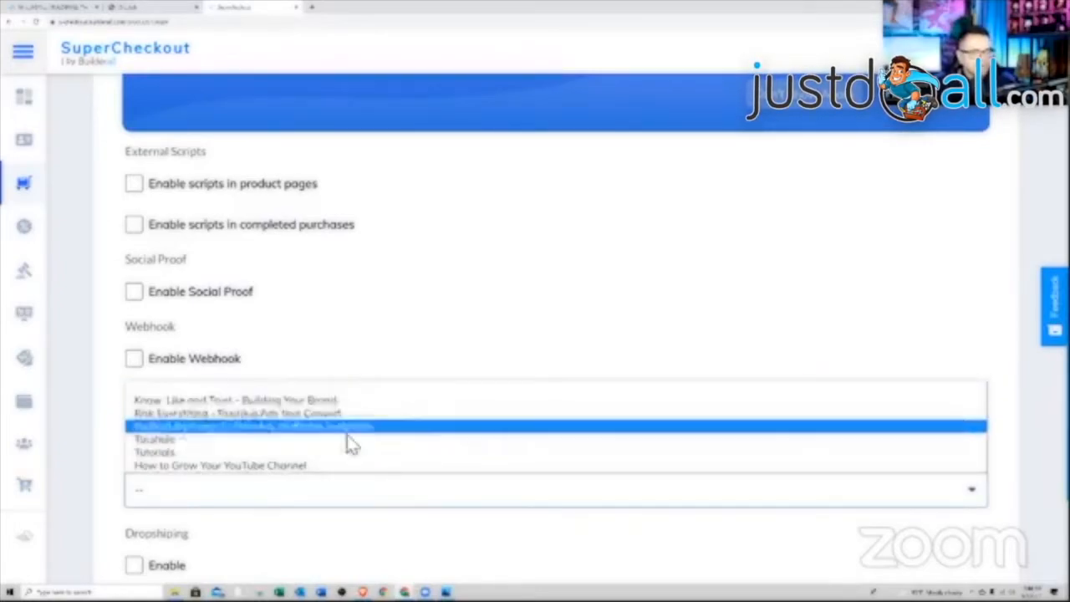
pyautogui.click(339, 466)
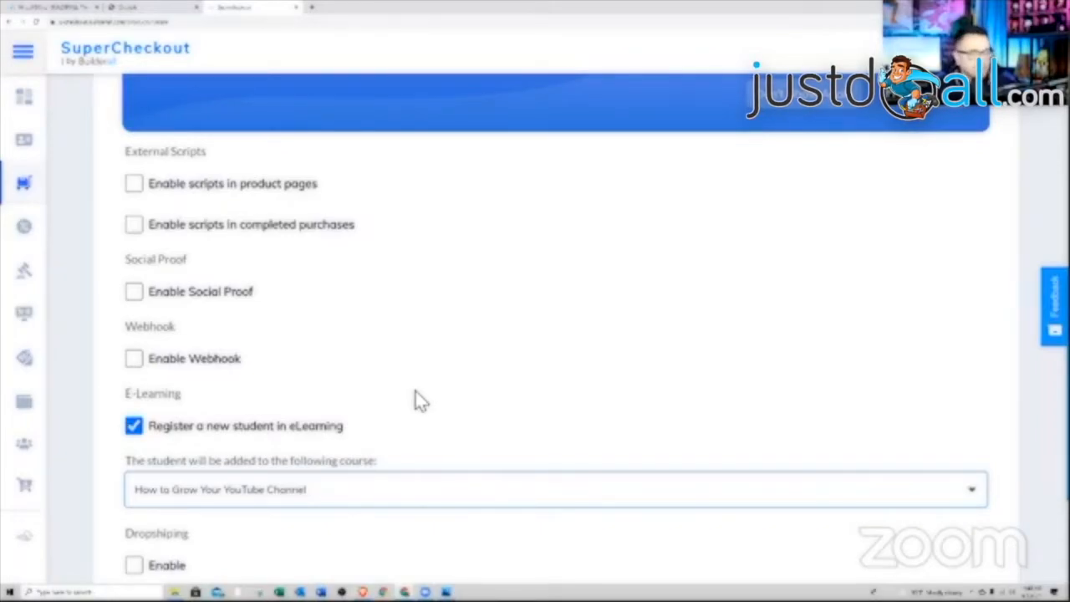
pyautogui.scroll(-1, 540, 396)
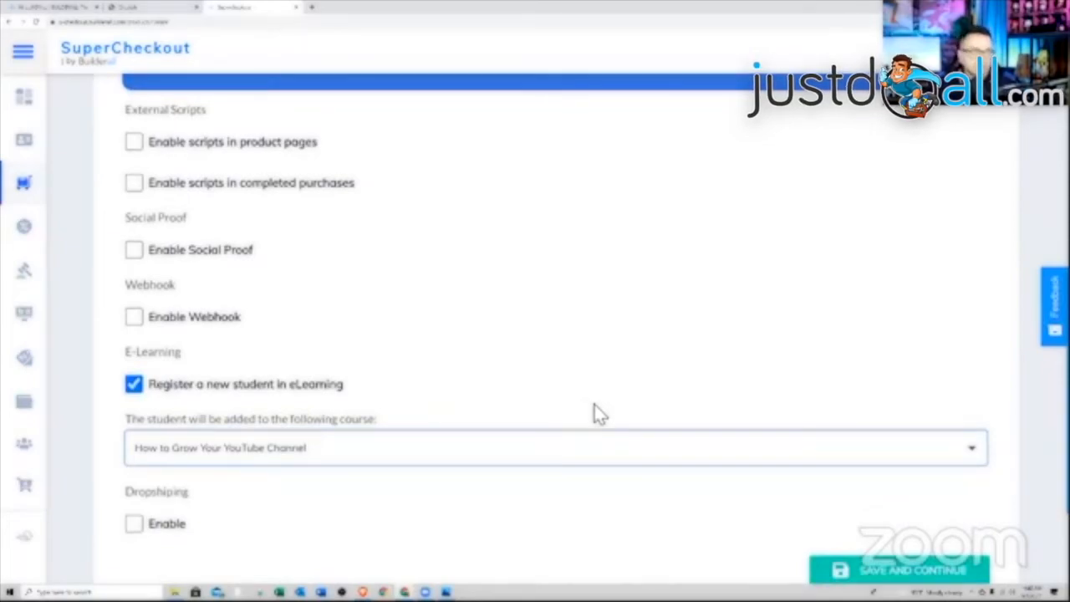
pyautogui.scroll(-3, 594, 410)
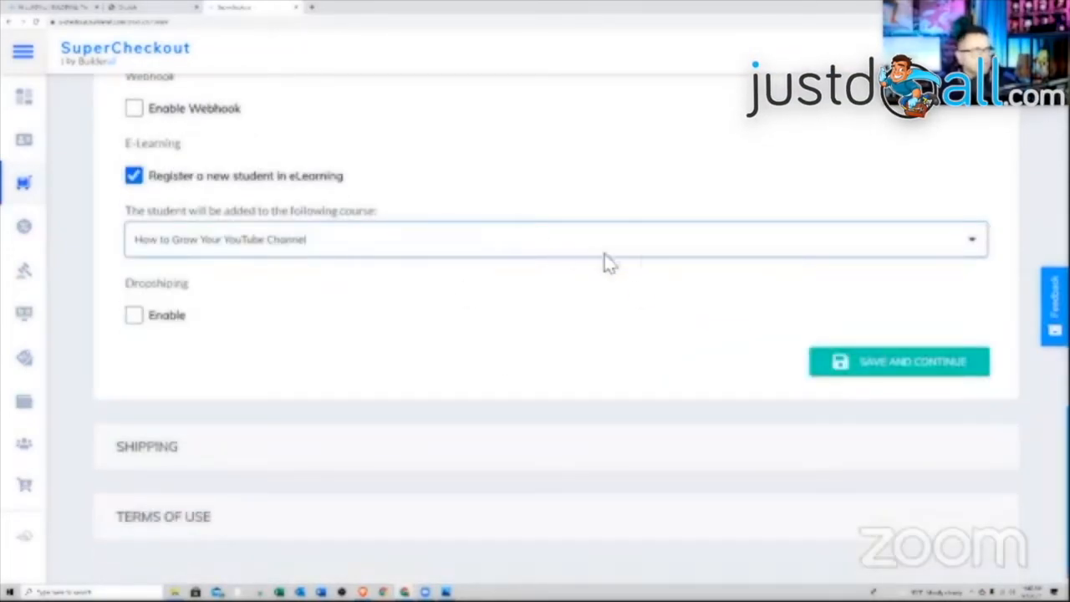
pyautogui.scroll(-1, 501, 322)
pyautogui.click(875, 361)
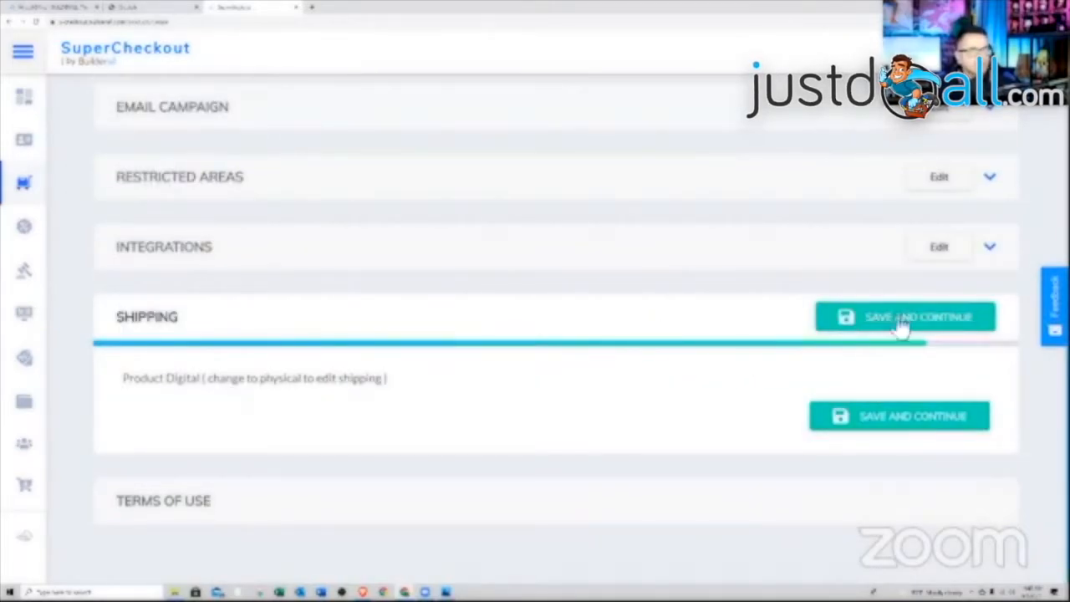
# - Pass the Shipping step and accept the Terms and Conditions to create the $24.95 Members 1 product
pyautogui.click(867, 316)
pyautogui.scroll(-4, 853, 347)
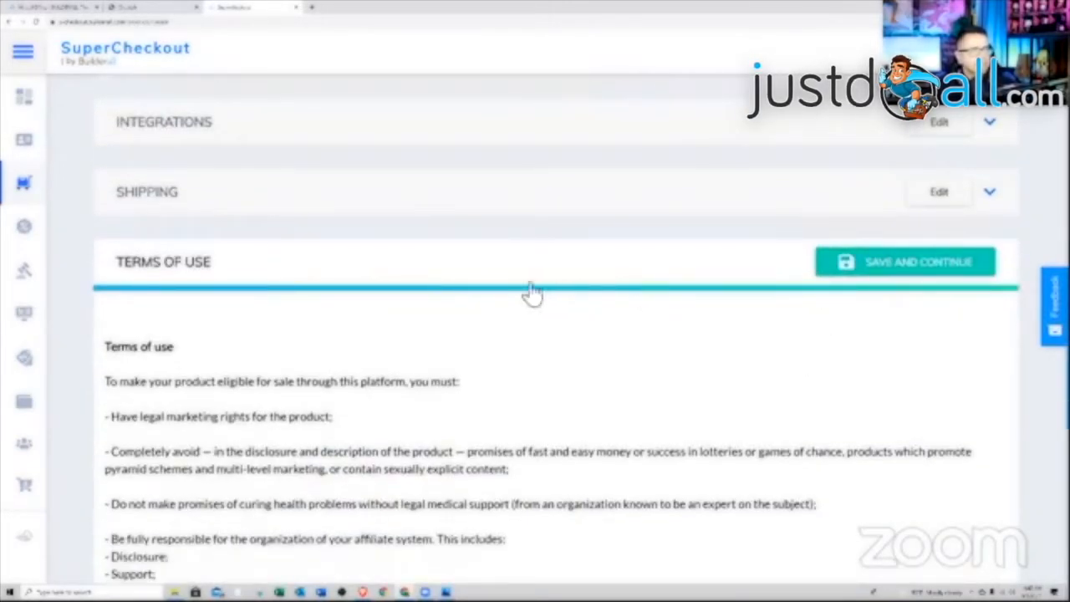
pyautogui.scroll(-8, 652, 382)
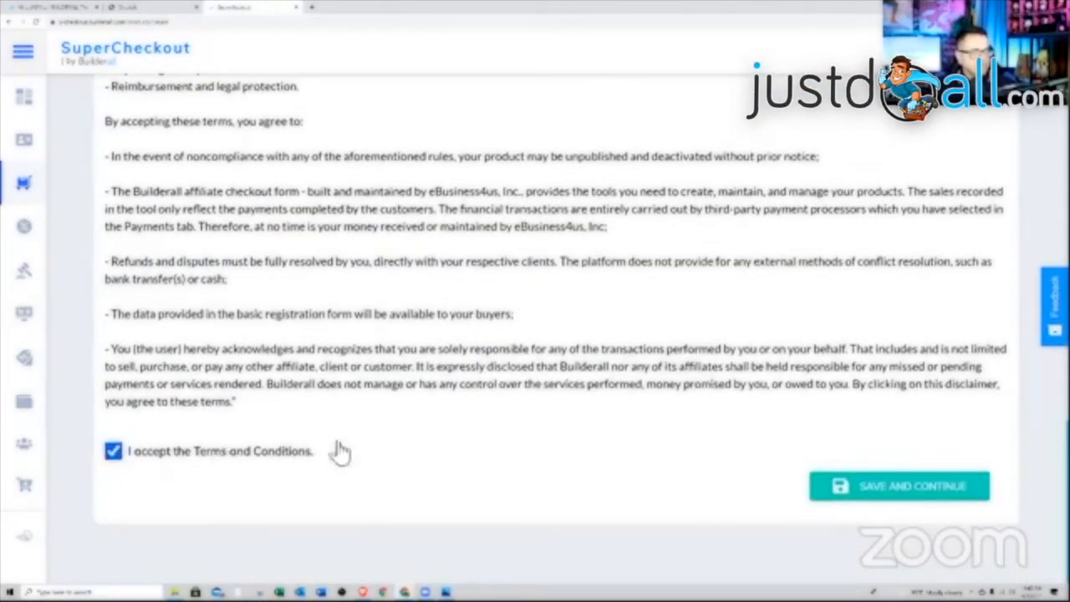
pyautogui.click(942, 487)
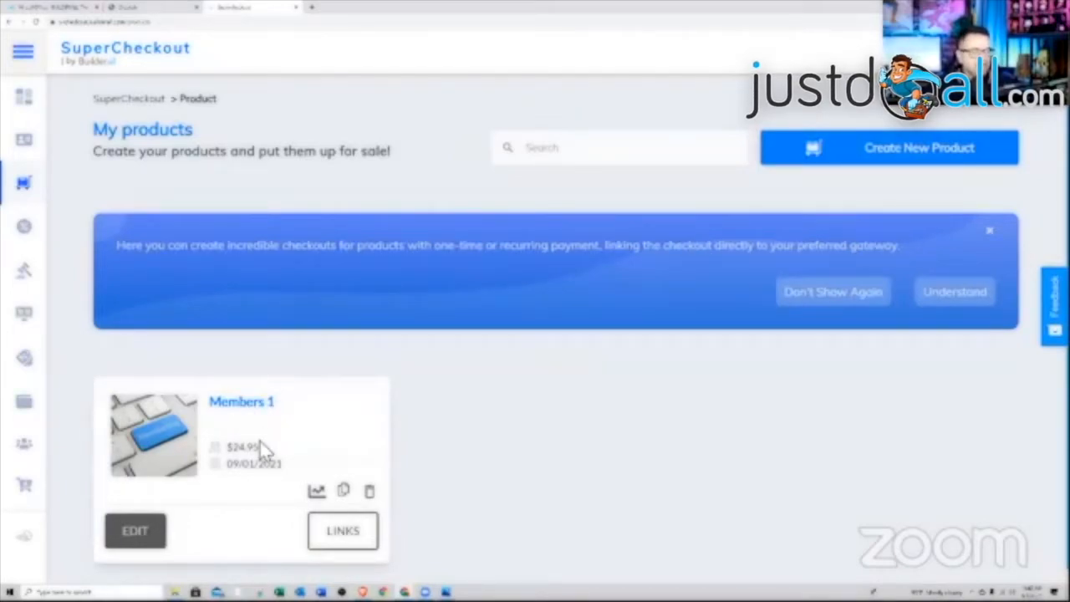
# - Copy the Members 1 Checkout URL from its LINKS panel and return to the Cheetah tab
pyautogui.click(341, 530)
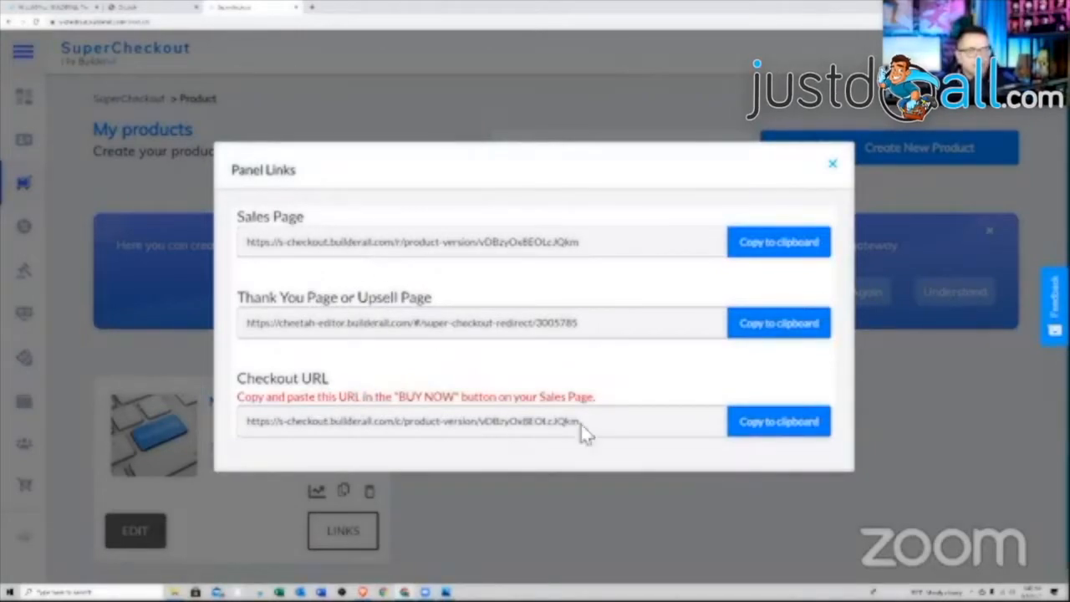
pyautogui.click(774, 430)
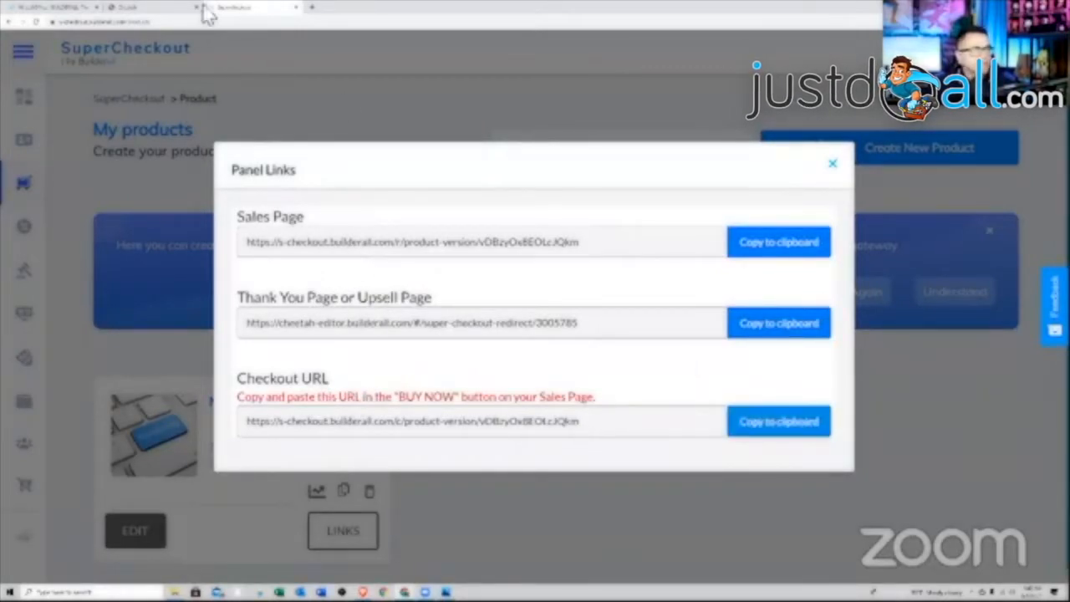
pyautogui.click(138, 7)
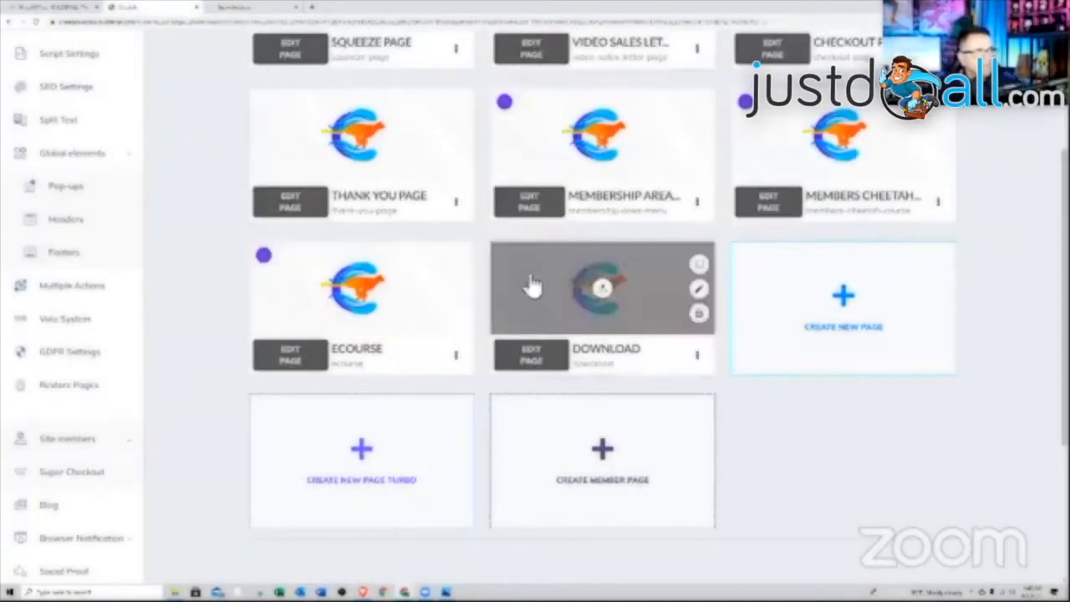
# - Edit the Checkout Page from the My pages cards
pyautogui.scroll(2, 626, 399)
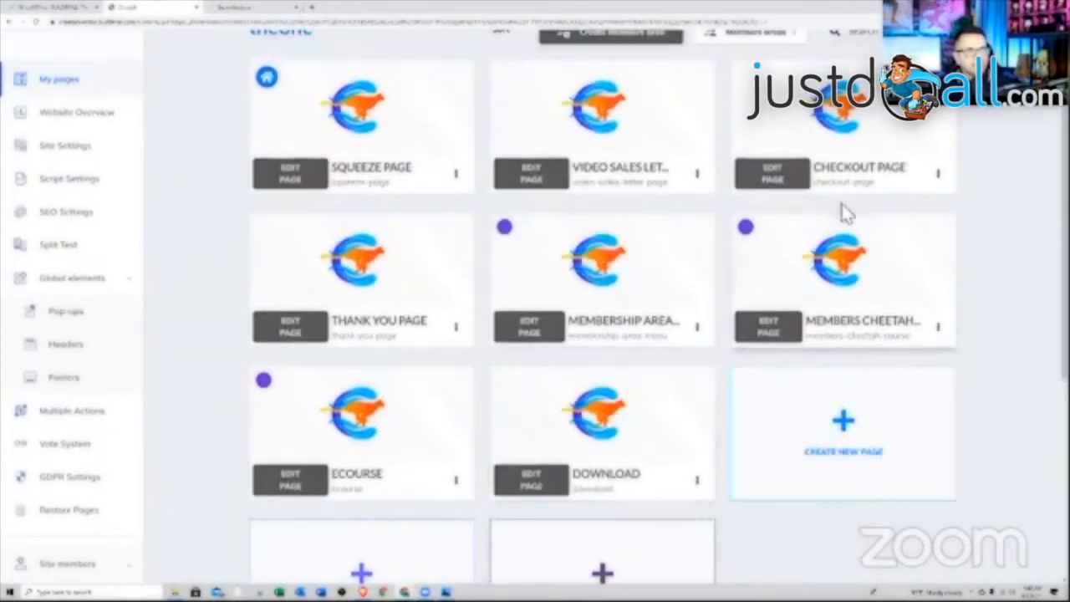
pyautogui.click(784, 184)
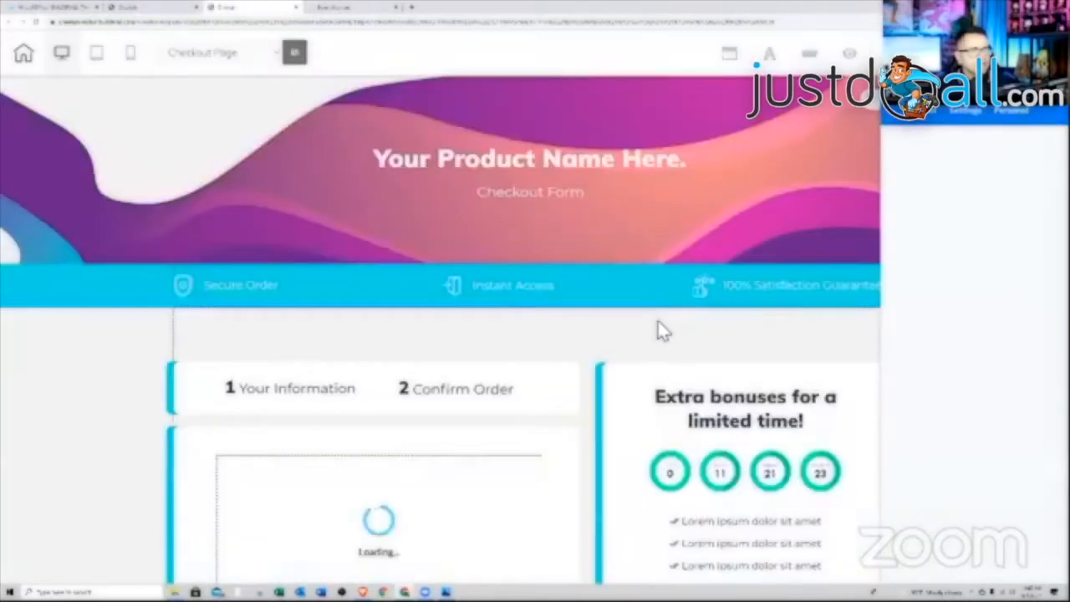
# - Replace the checkout iframe's Embed URL with the copied Members 1 checkout URL
pyautogui.scroll(-3, 657, 330)
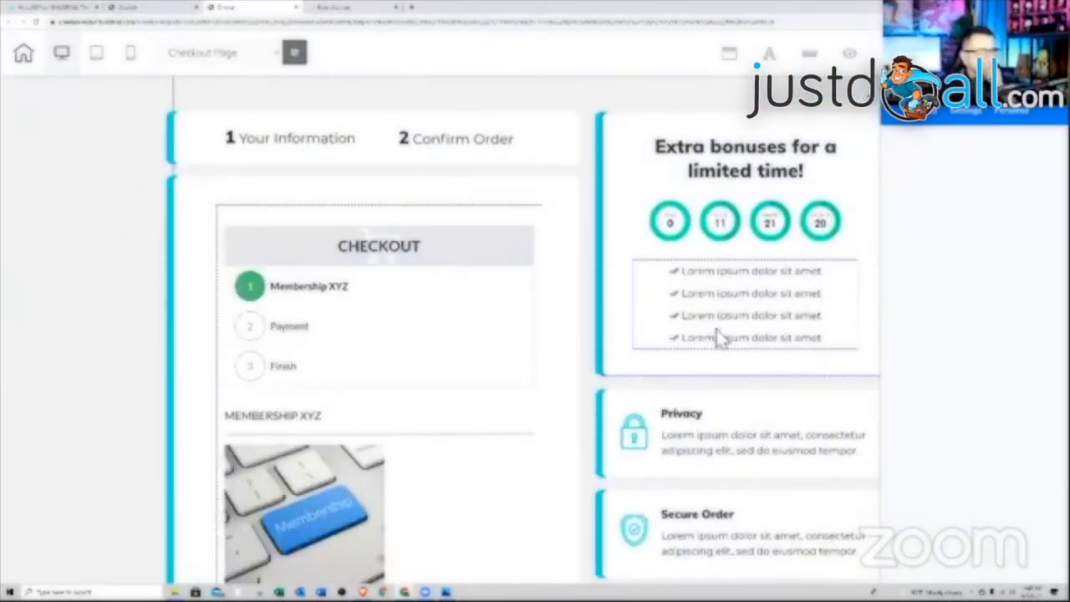
pyautogui.click(447, 277)
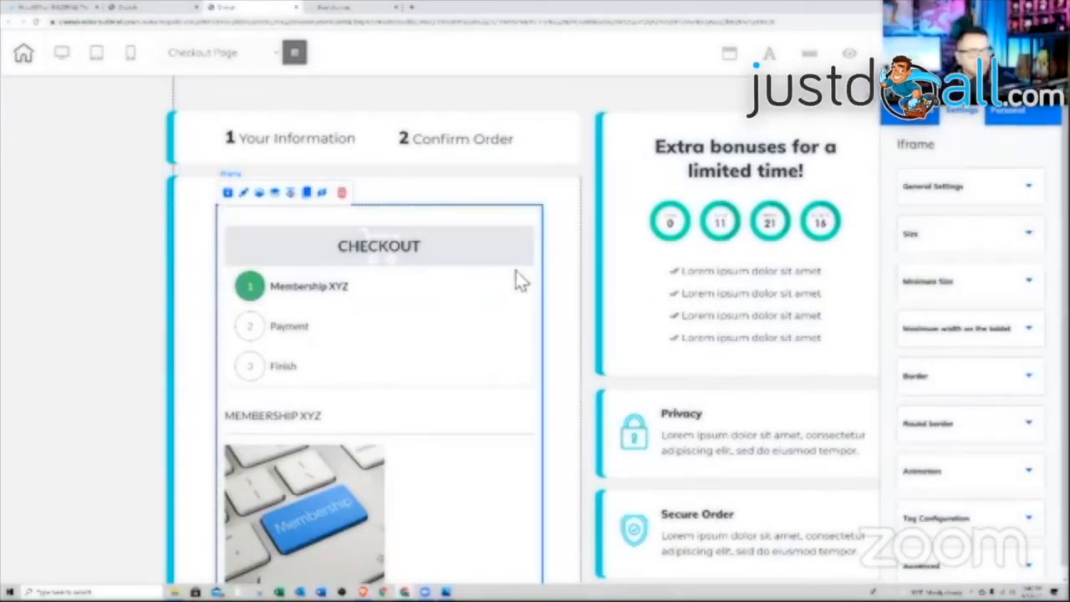
pyautogui.click(968, 197)
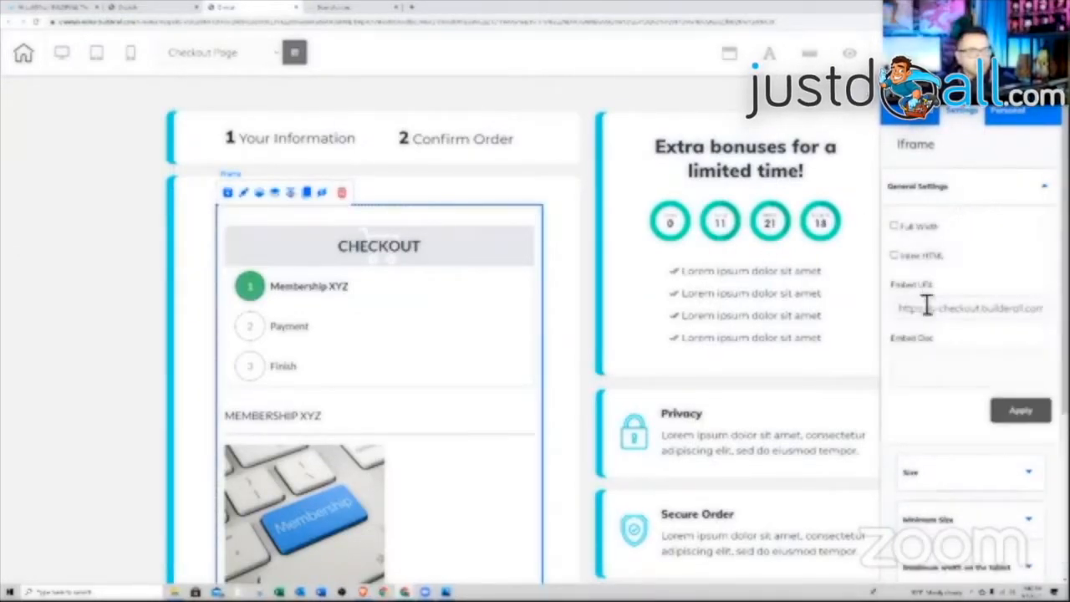
pyautogui.moveTo(902, 311); pyautogui.dragTo(1041, 311)
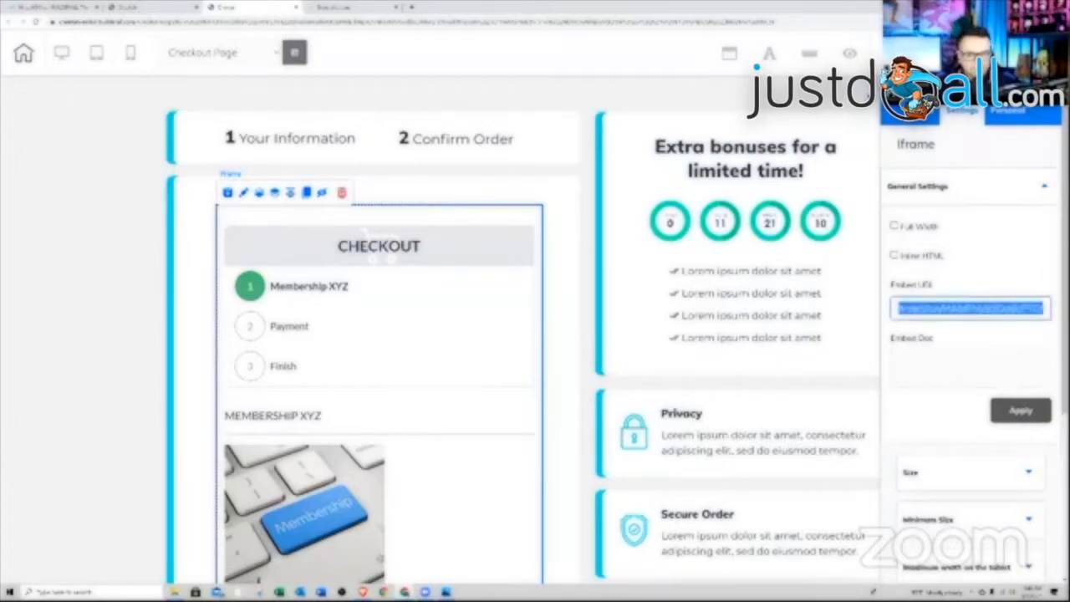
pyautogui.press('BackSpace')
pyautogui.hotkey('ctrl', 'v')
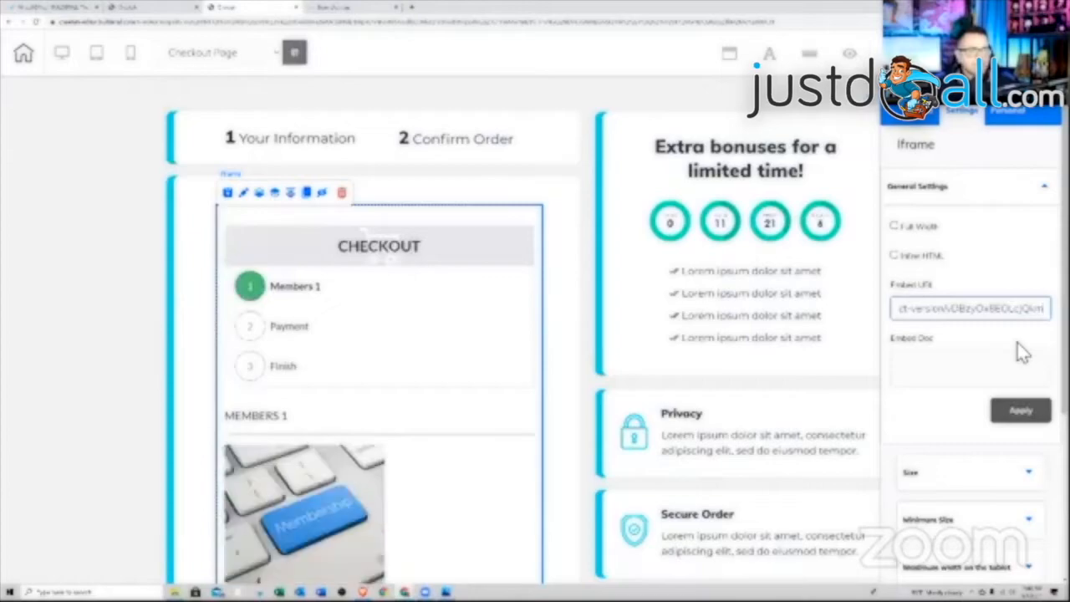
pyautogui.click(1020, 412)
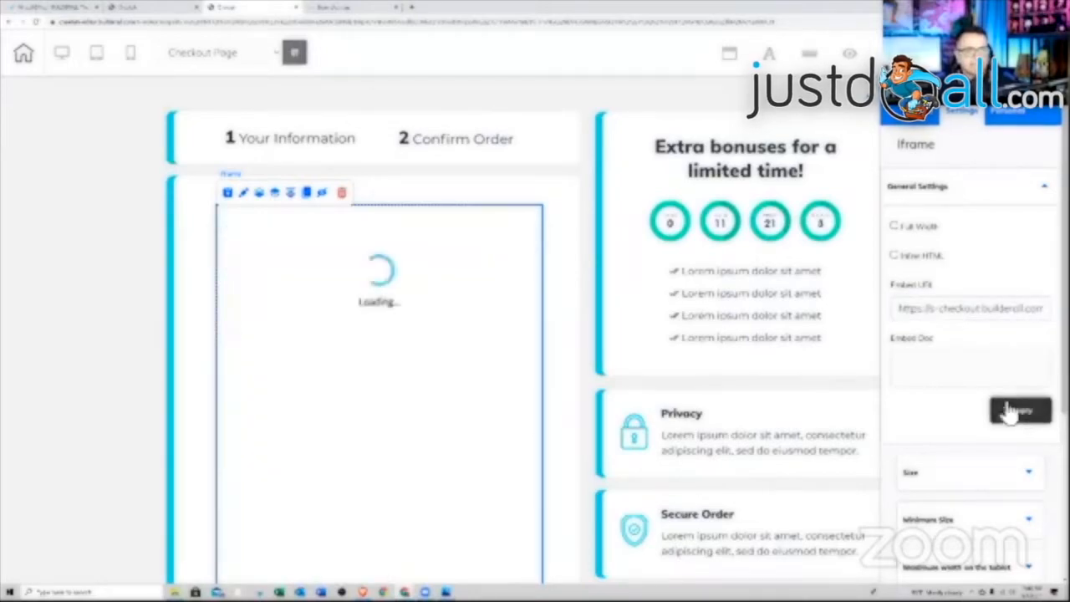
# - Review the embedded $24.95 checkout form and save the page with Ctrl+S
pyautogui.click(530, 296)
pyautogui.scroll(-5, 521, 315)
pyautogui.scroll(-2, 521, 315)
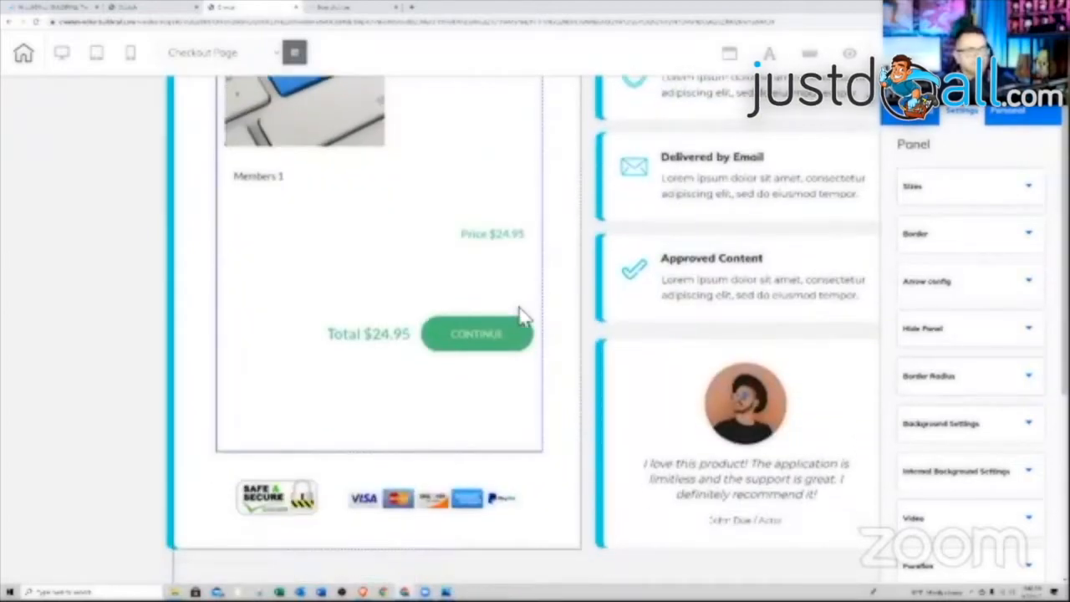
pyautogui.scroll(10, 523, 319)
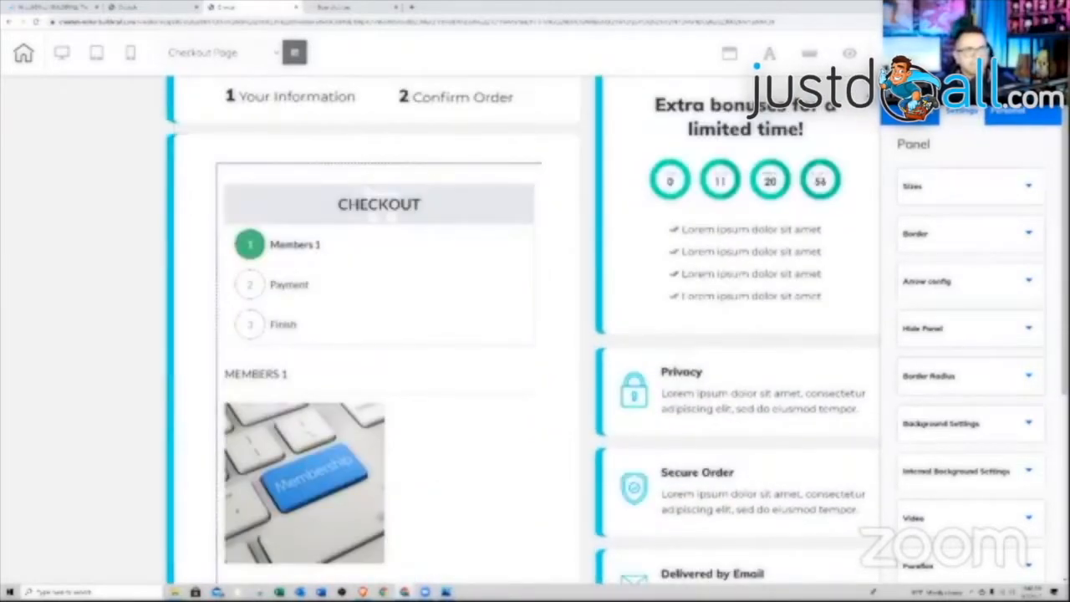
pyautogui.hotkey('ctrl', 's')
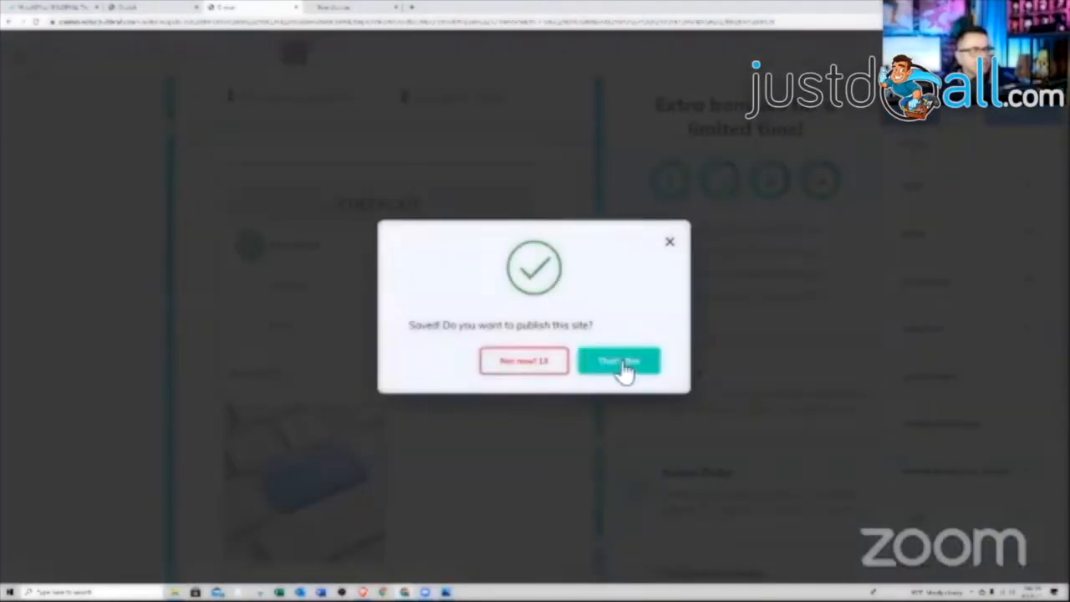
# - Publish the site to testing-49-theone.cheetah.builderall.com and view the live Grow Your Channel Guide page
pyautogui.click(621, 364)
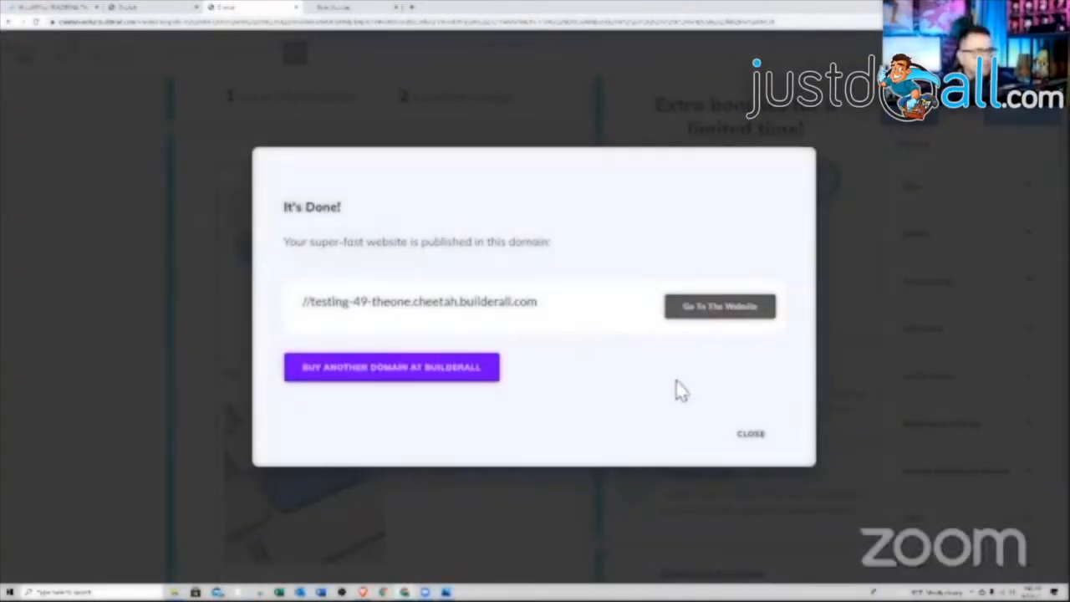
pyautogui.click(716, 308)
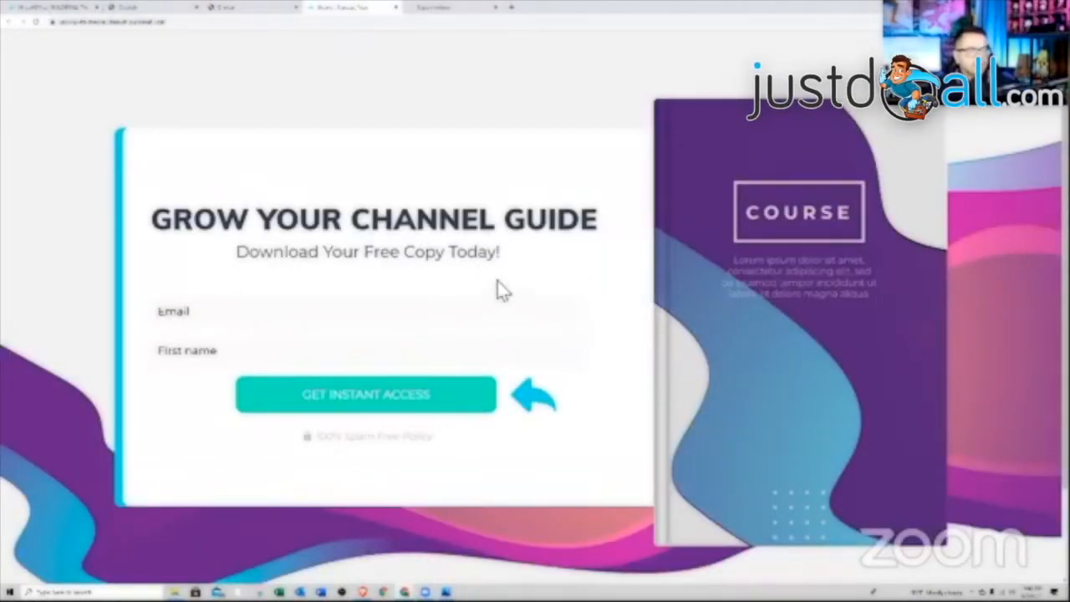
pyautogui.click(35, 21)
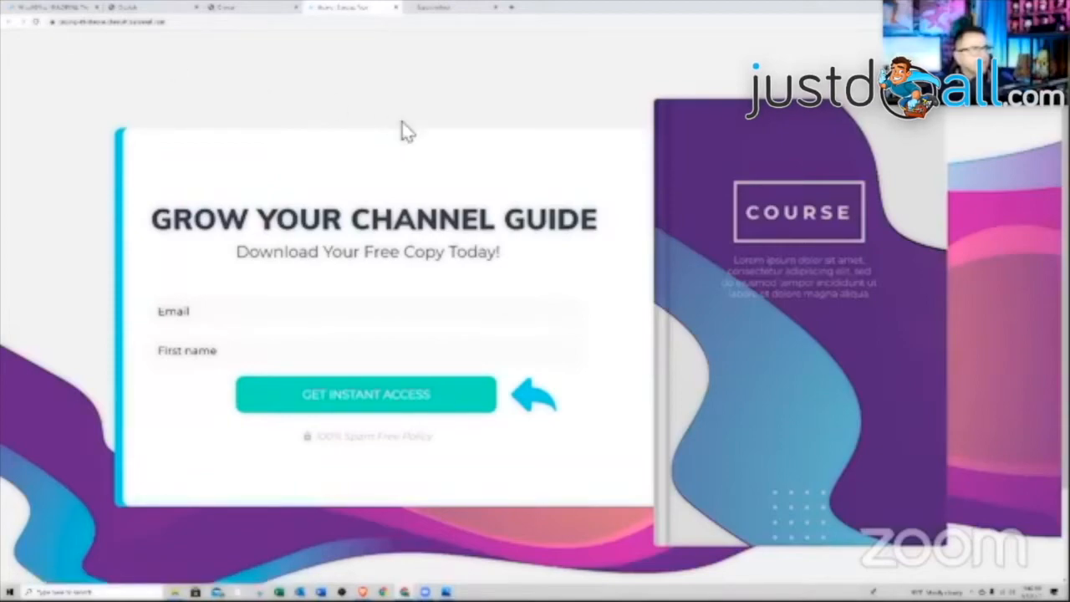
pyautogui.click(35, 21)
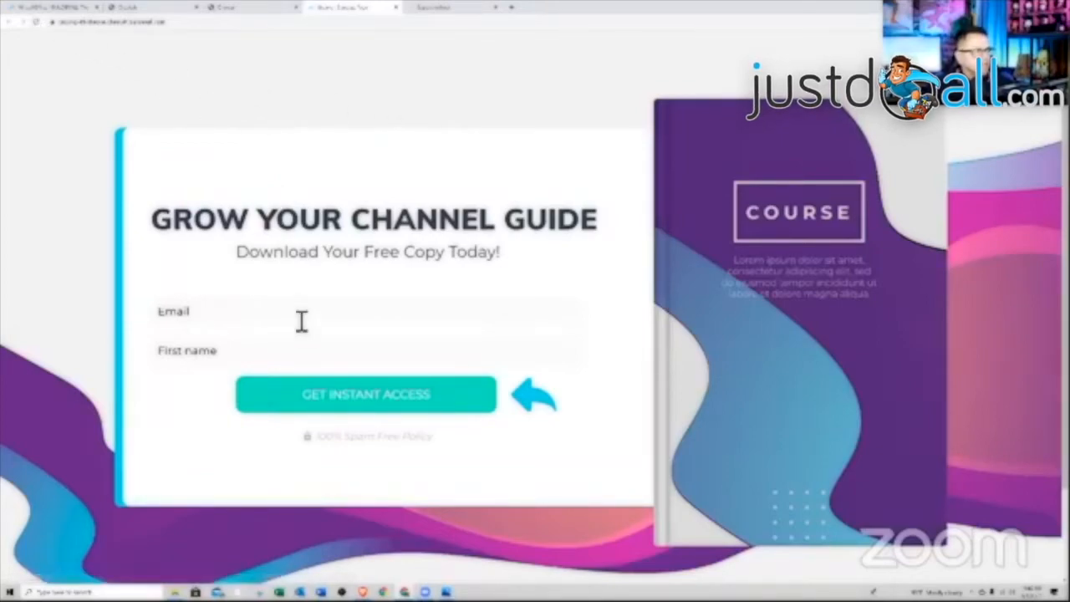
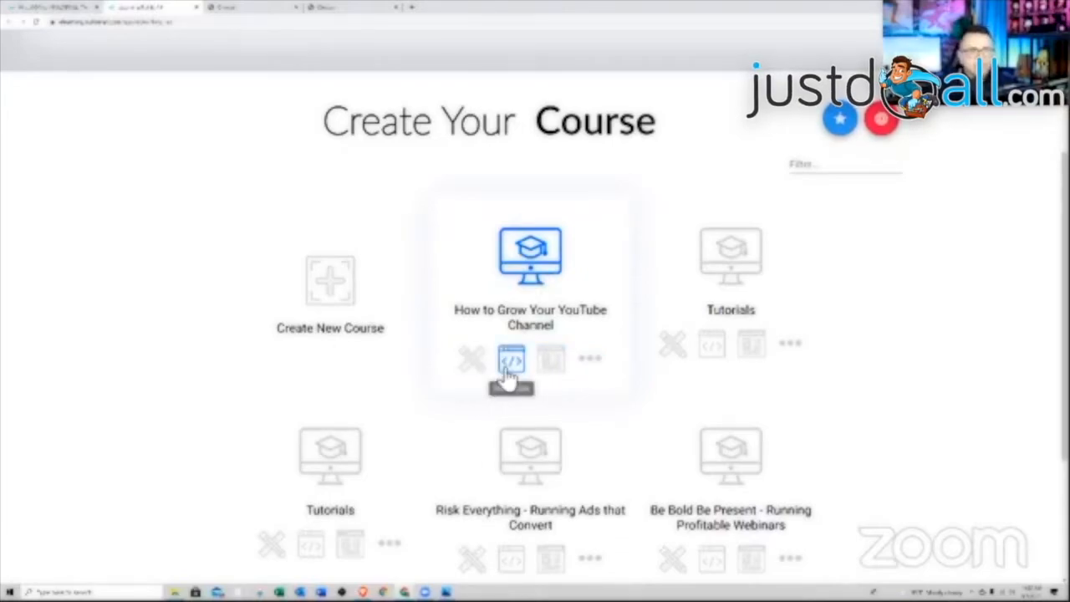
# - Open the Course Data page for the How to Grow Your YouTube Channel course
pyautogui.click(591, 361)
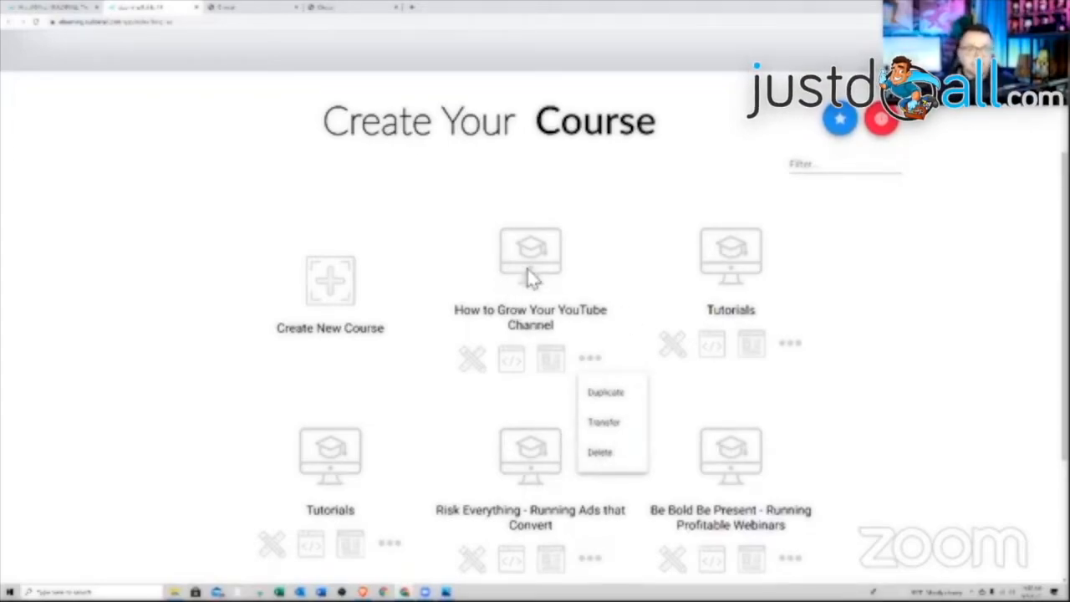
pyautogui.click(550, 362)
pyautogui.click(550, 363)
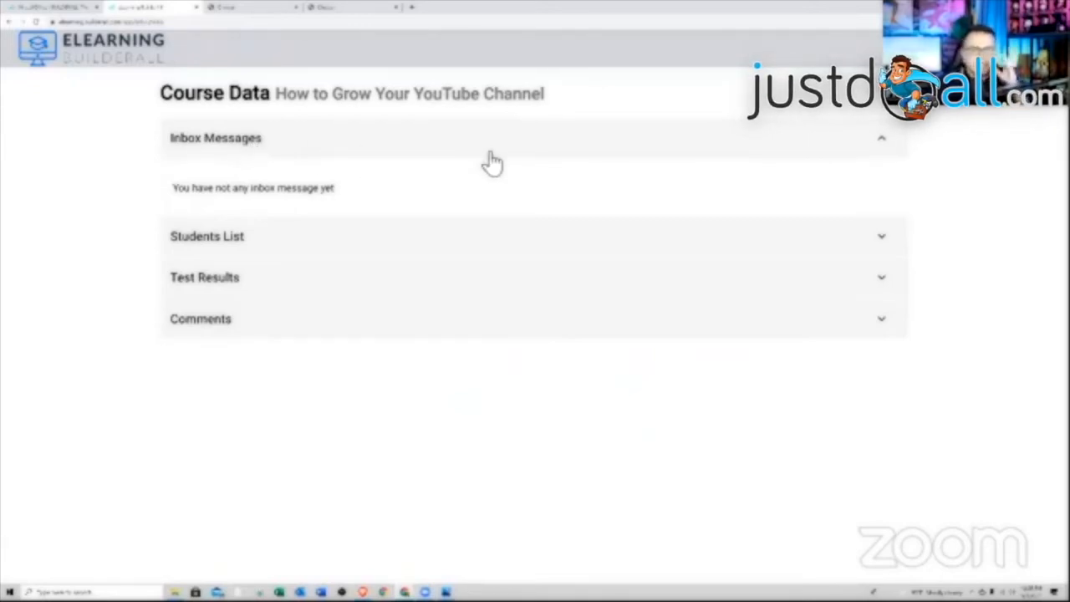
# - Review the YouTube course's Students List, Test Results and Comments, then return to the course list
pyautogui.click(417, 240)
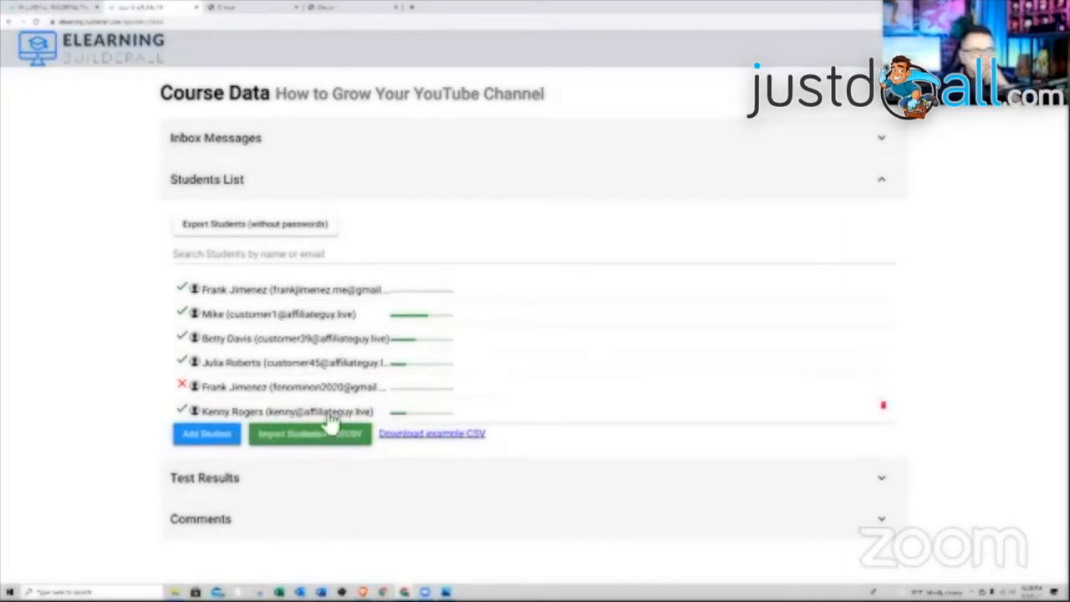
pyautogui.click(458, 492)
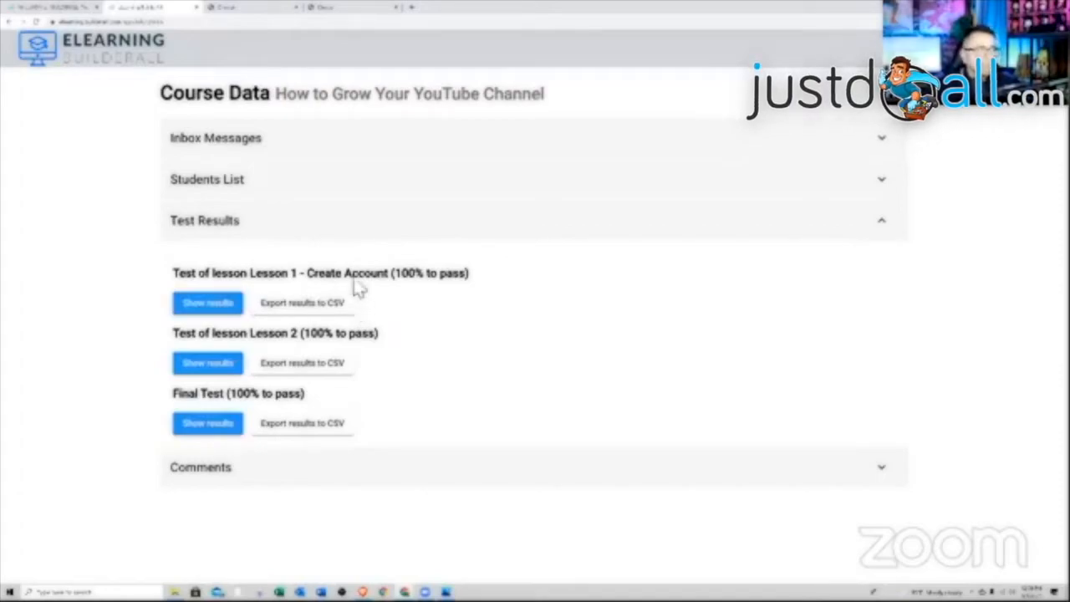
pyautogui.click(399, 473)
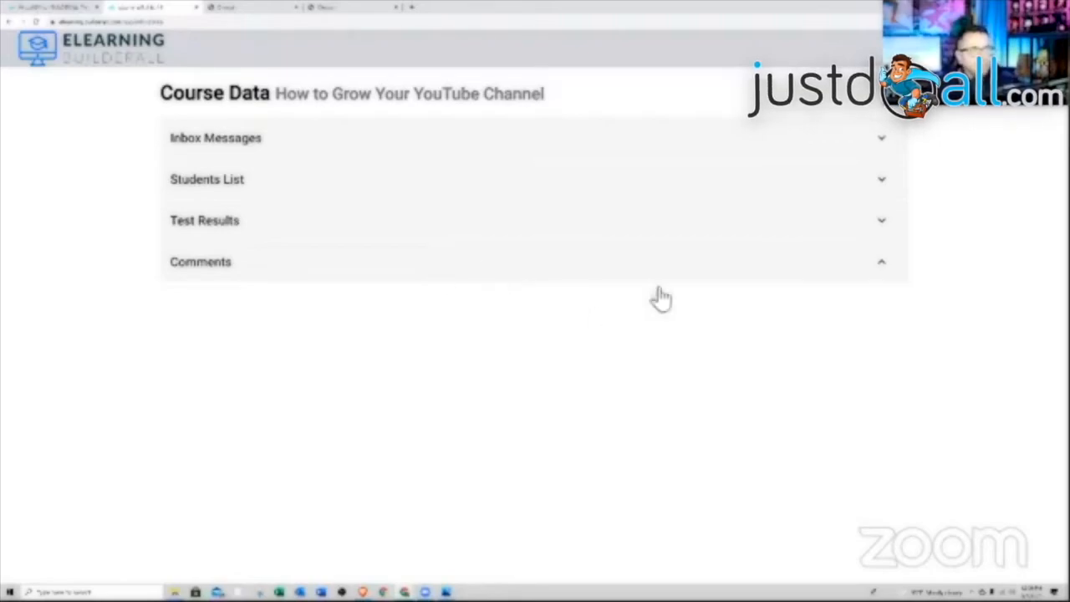
pyautogui.click(886, 94)
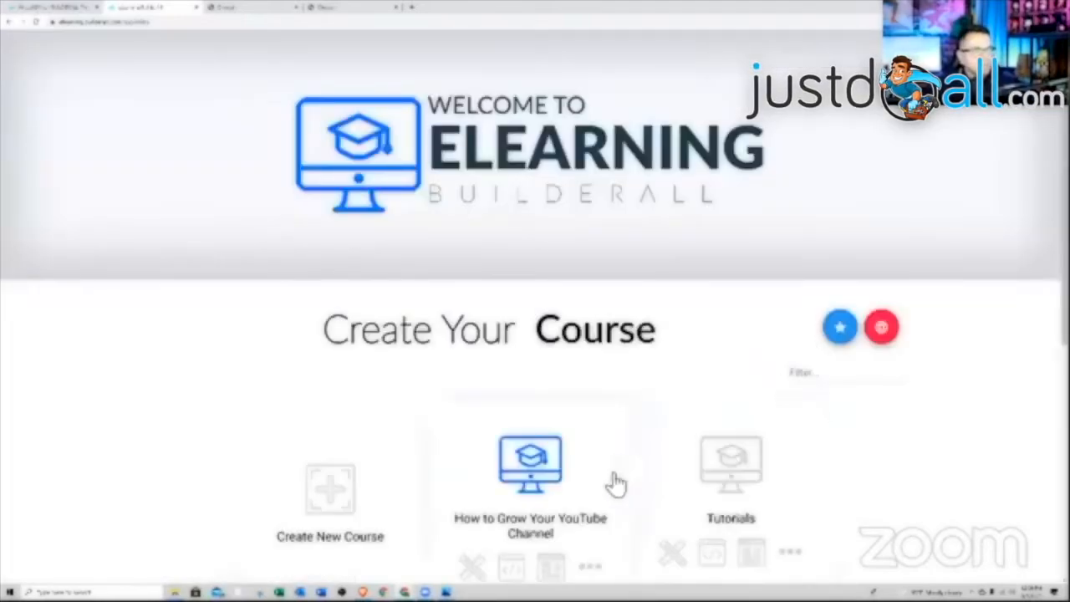
# - Start a new course named 'New Course' and enter the instructor's name
pyautogui.scroll(-3, 616, 482)
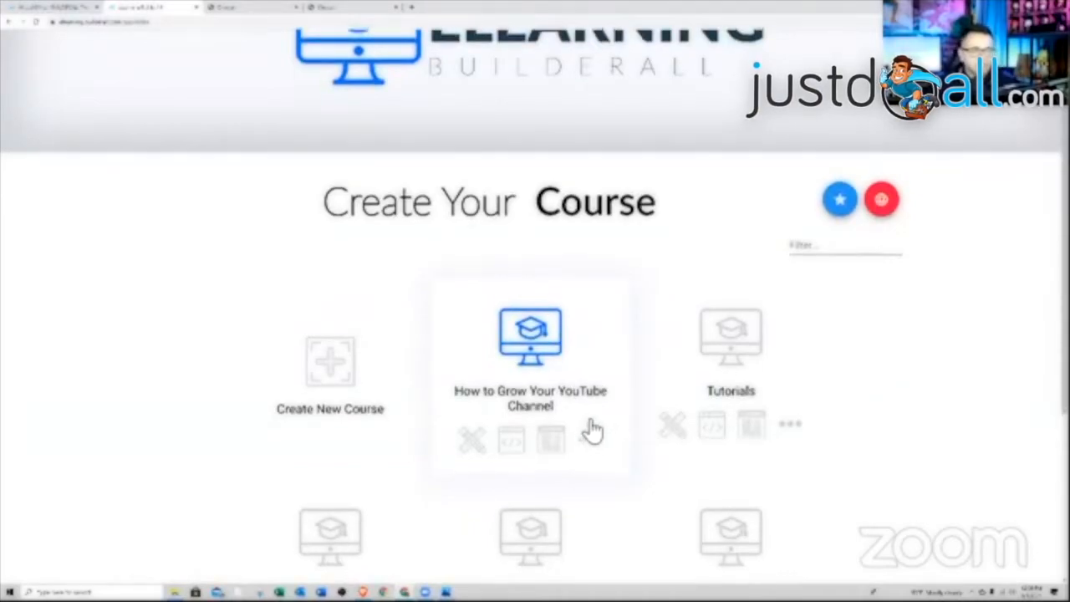
pyautogui.scroll(-1, 592, 432)
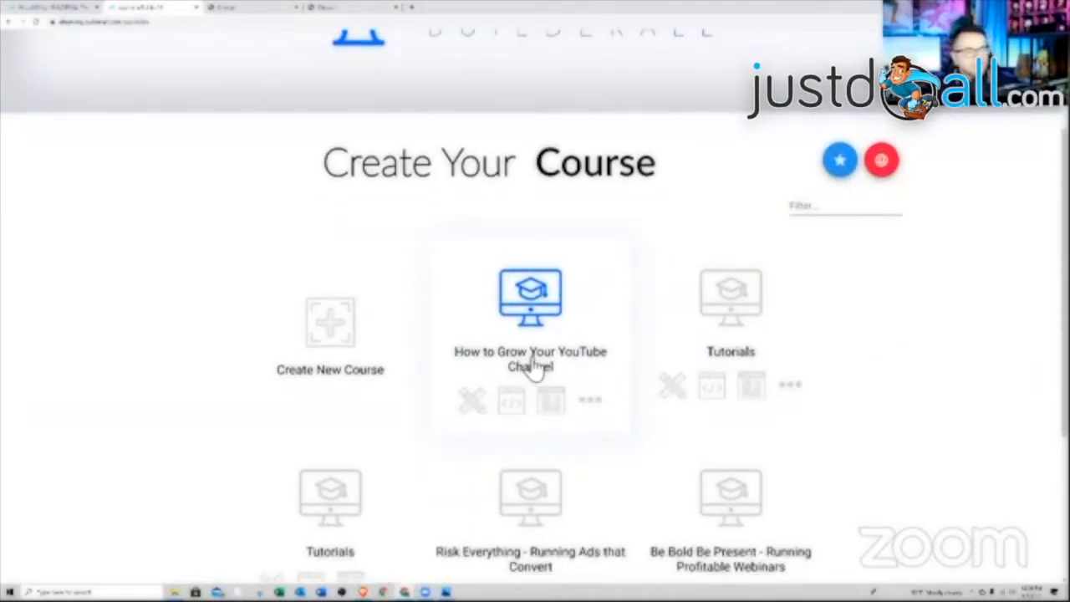
pyautogui.click(337, 346)
pyautogui.click(376, 276)
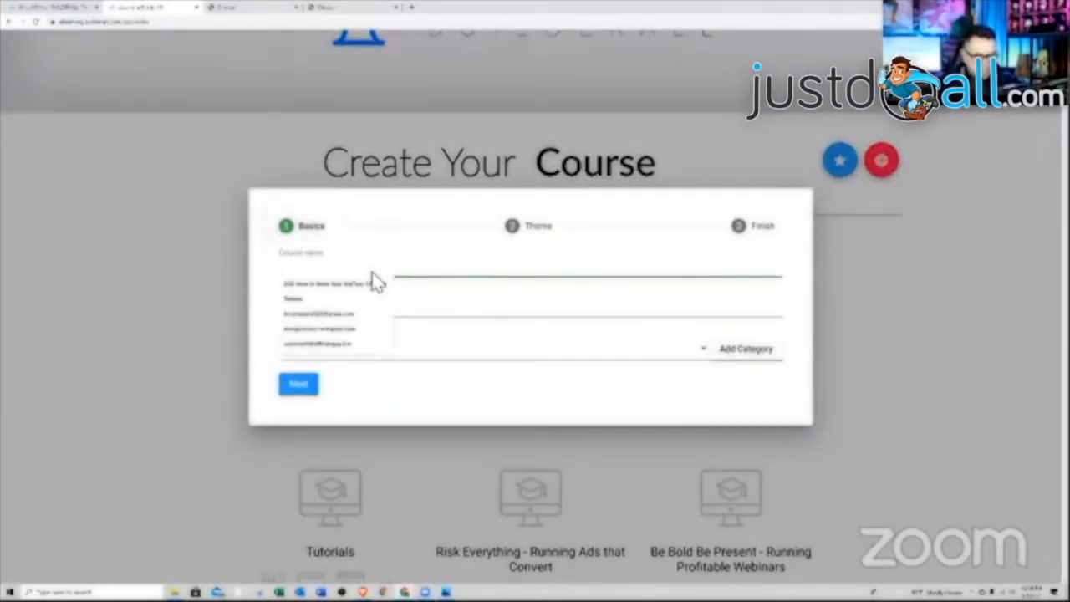
pyautogui.write('NEw Co')
pyautogui.press('BackSpace')
pyautogui.press('BackSpace')
pyautogui.press('BackSpace')
pyautogui.press('BackSpace')
pyautogui.press('BackSpace')
pyautogui.write('ew')
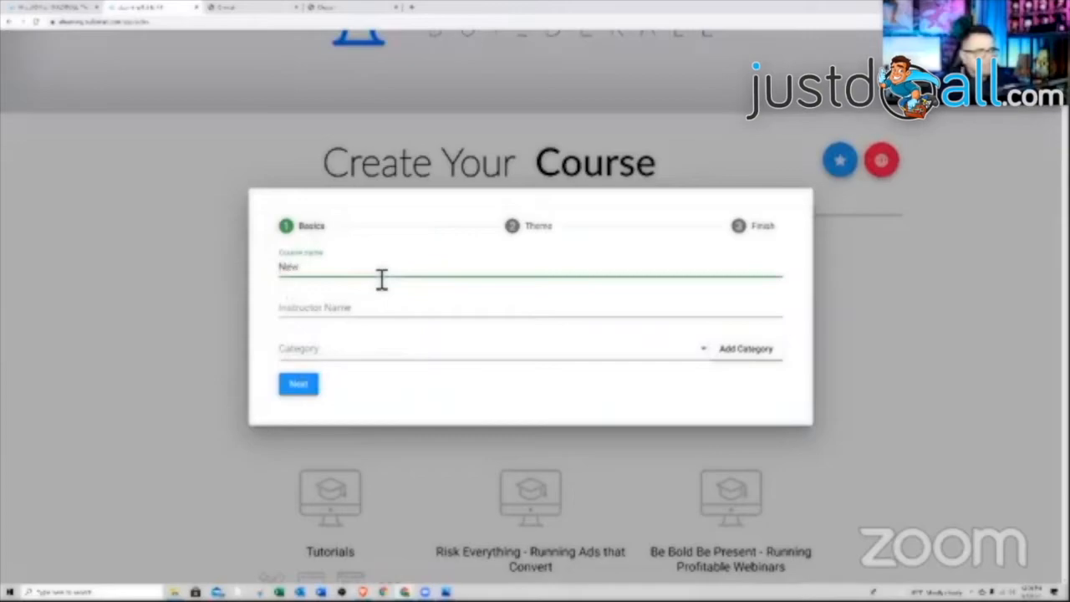
pyautogui.write(' Course')
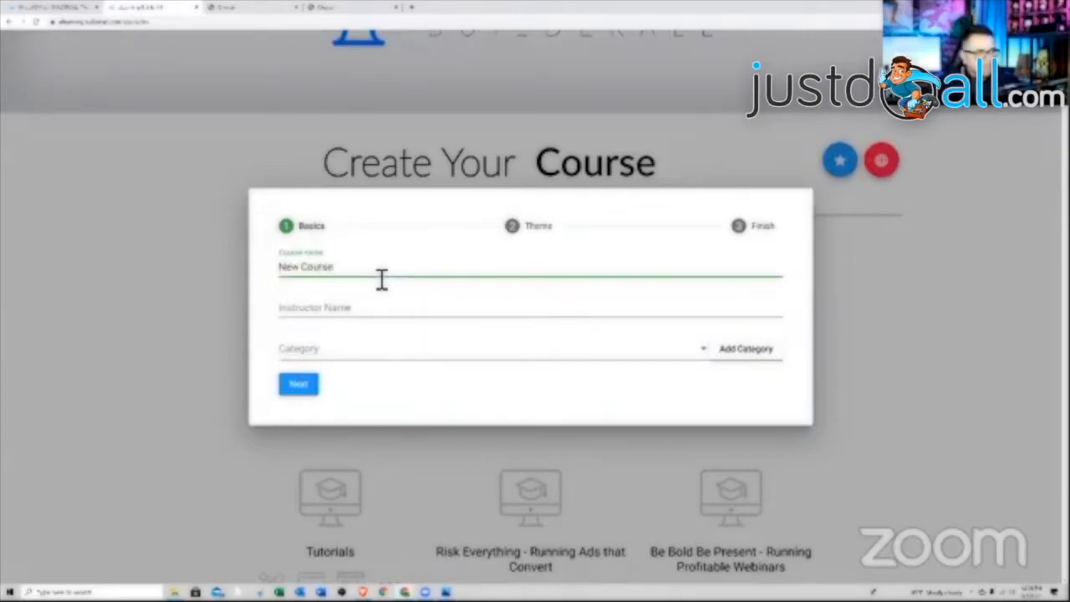
pyautogui.press('Tab')
pyautogui.write('Frank')
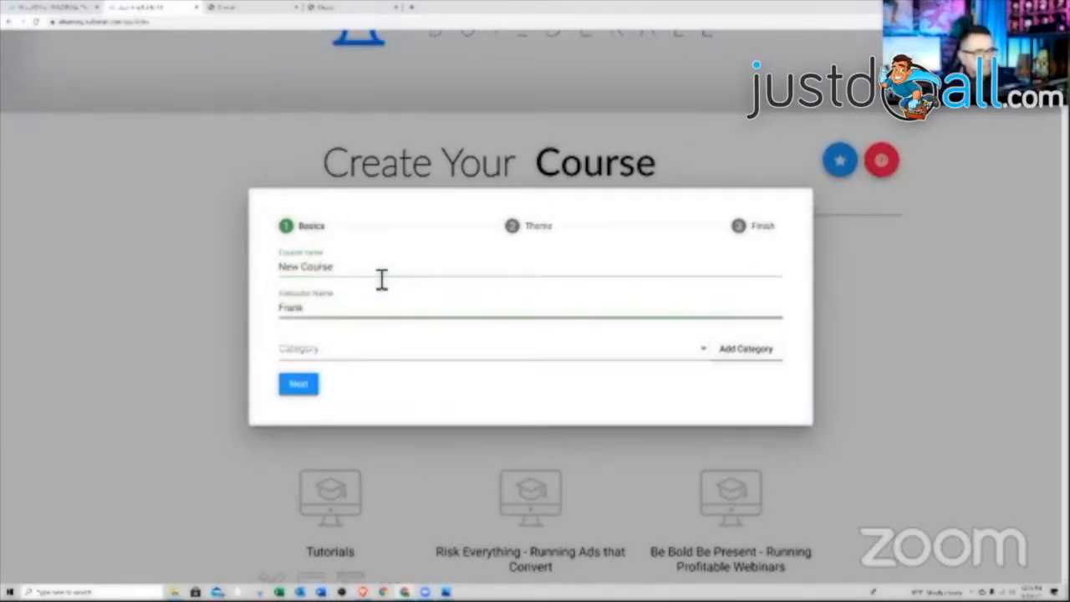
# - Delete the Advertising category and create a new 'Tutorials' category for the course
pyautogui.click(365, 349)
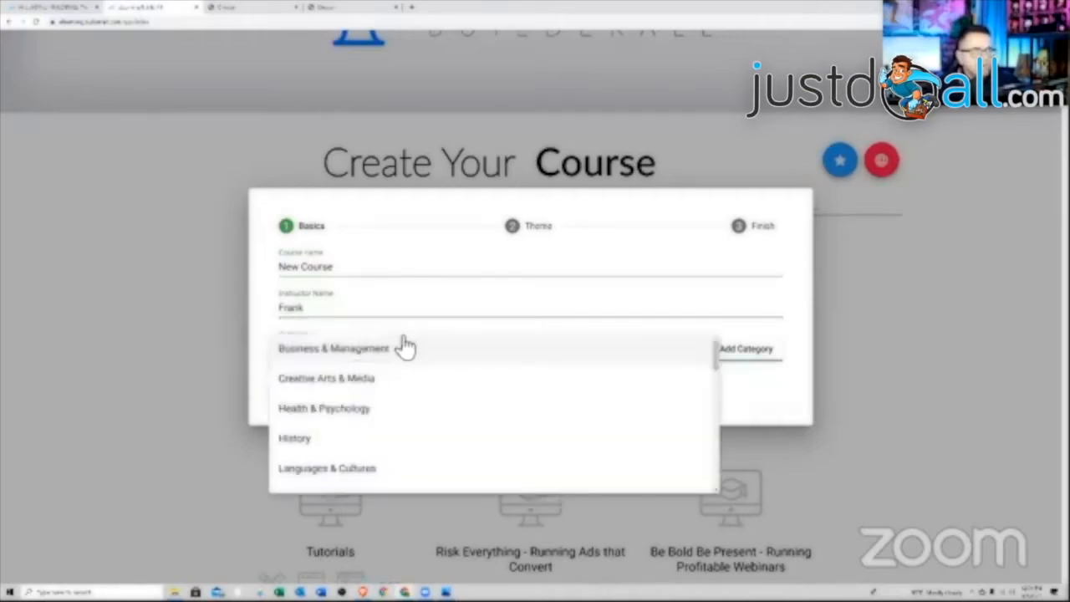
pyautogui.scroll(-3, 416, 382)
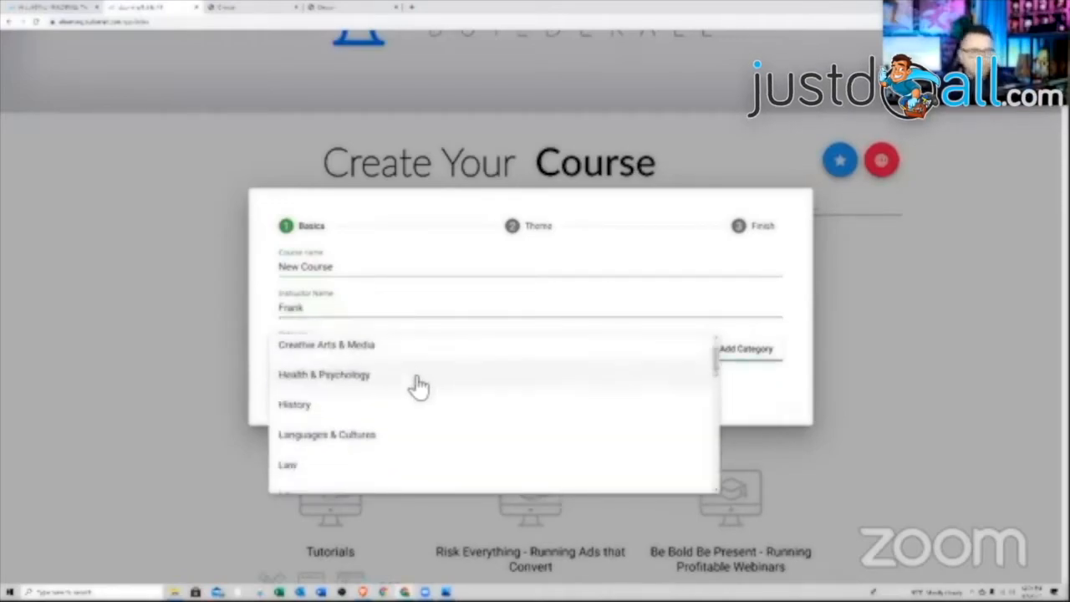
pyautogui.scroll(-5, 419, 386)
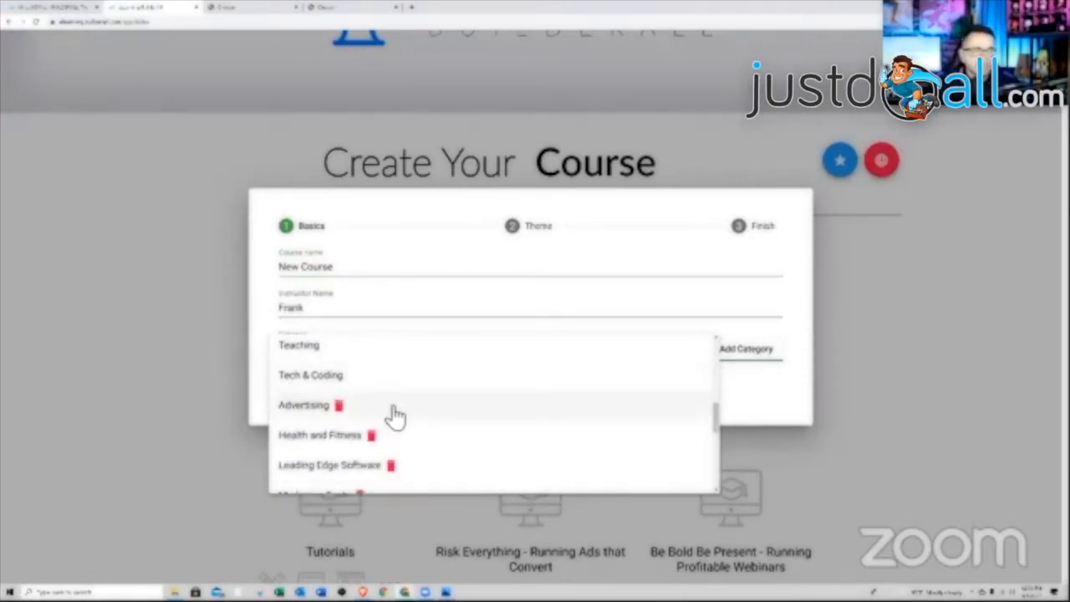
pyautogui.click(340, 406)
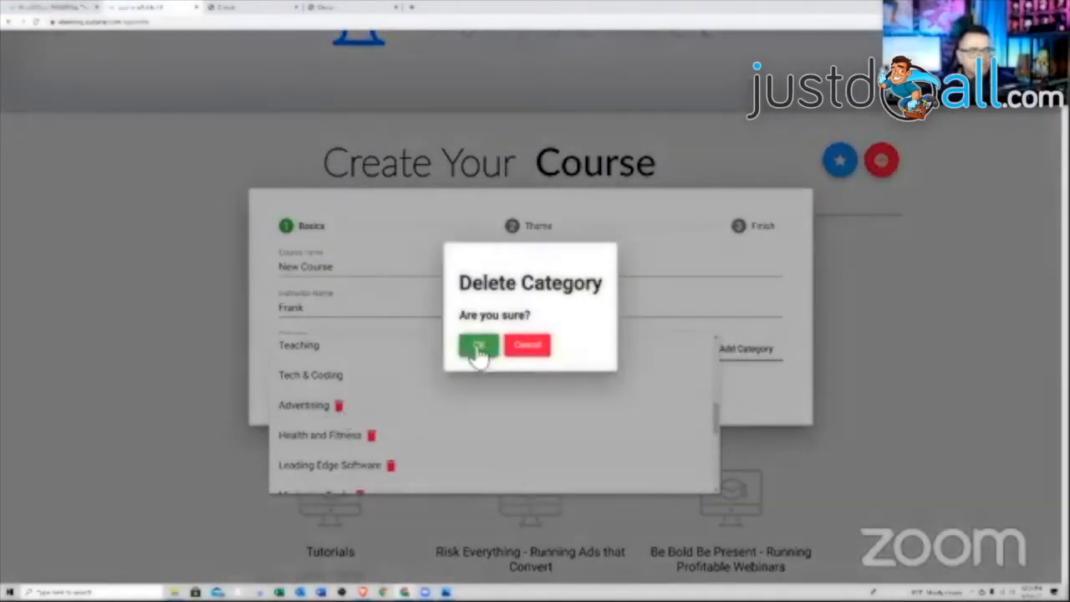
pyautogui.click(477, 347)
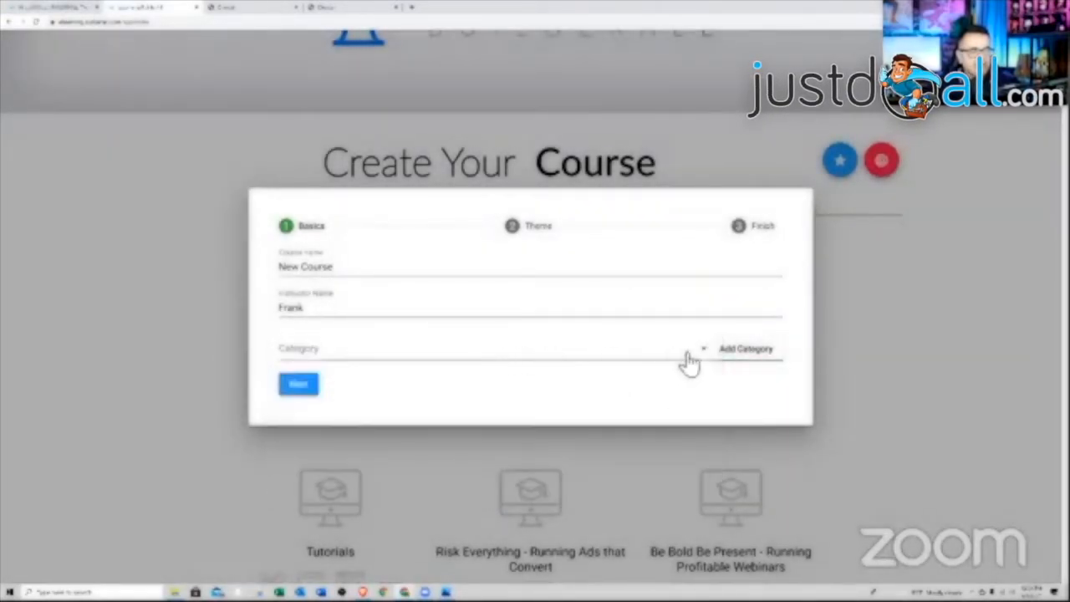
pyautogui.click(747, 349)
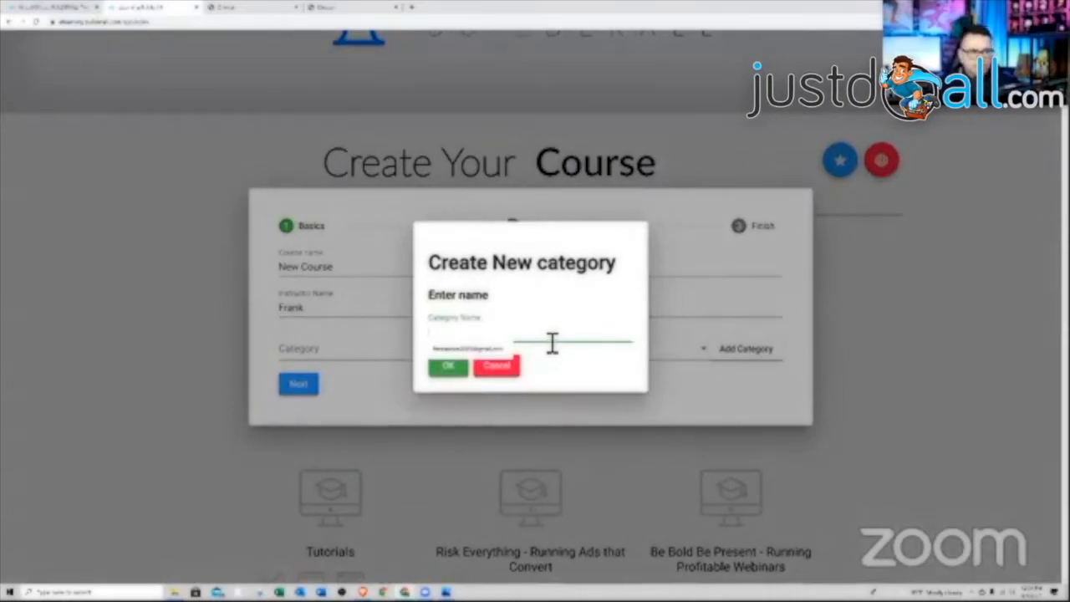
pyautogui.write('Tutorials')
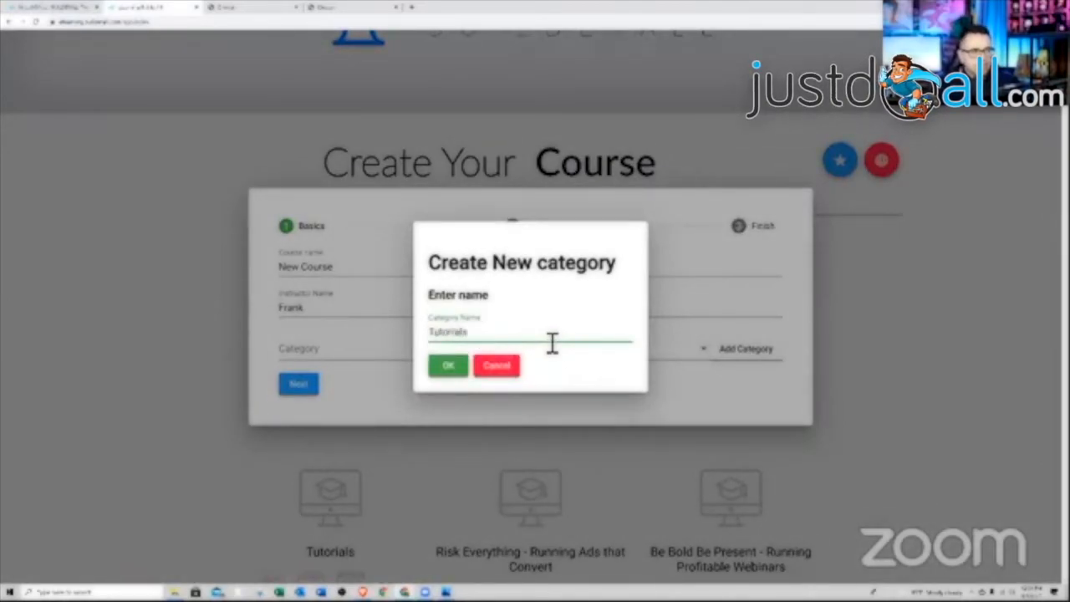
pyautogui.click(452, 372)
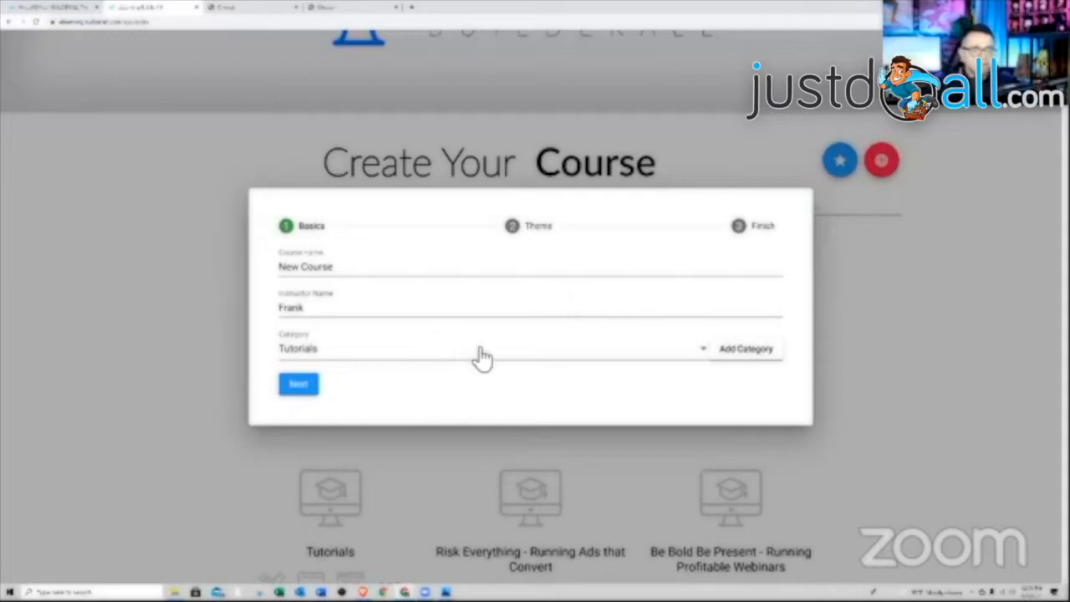
pyautogui.click(301, 386)
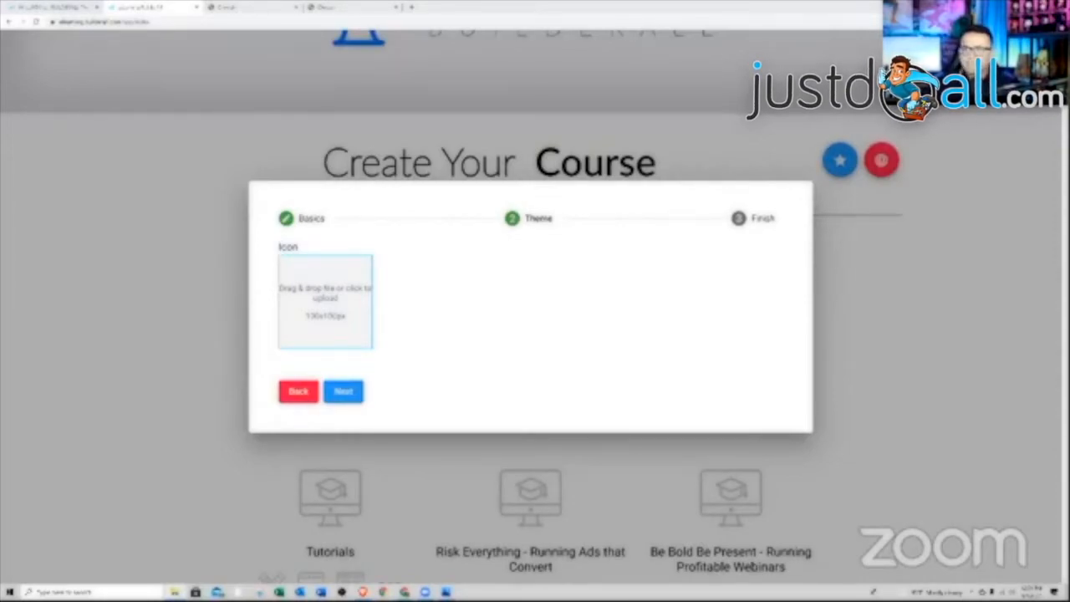
# - Upload the Affiliate Guy badge image as the course icon and create New Course
pyautogui.moveTo(1069, 368); pyautogui.dragTo(320, 317)
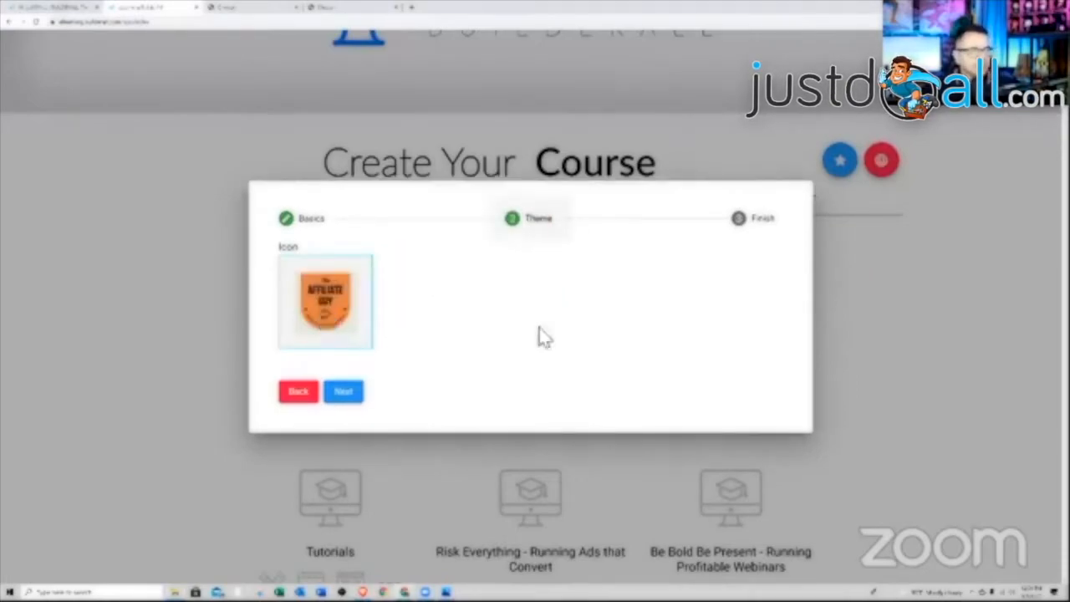
pyautogui.click(344, 393)
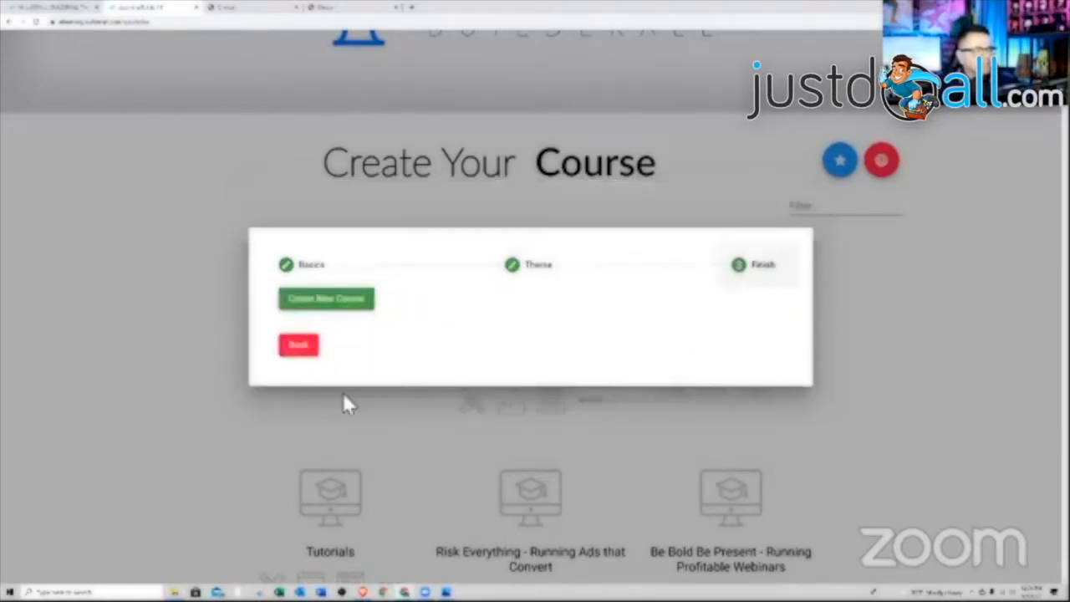
pyautogui.click(334, 307)
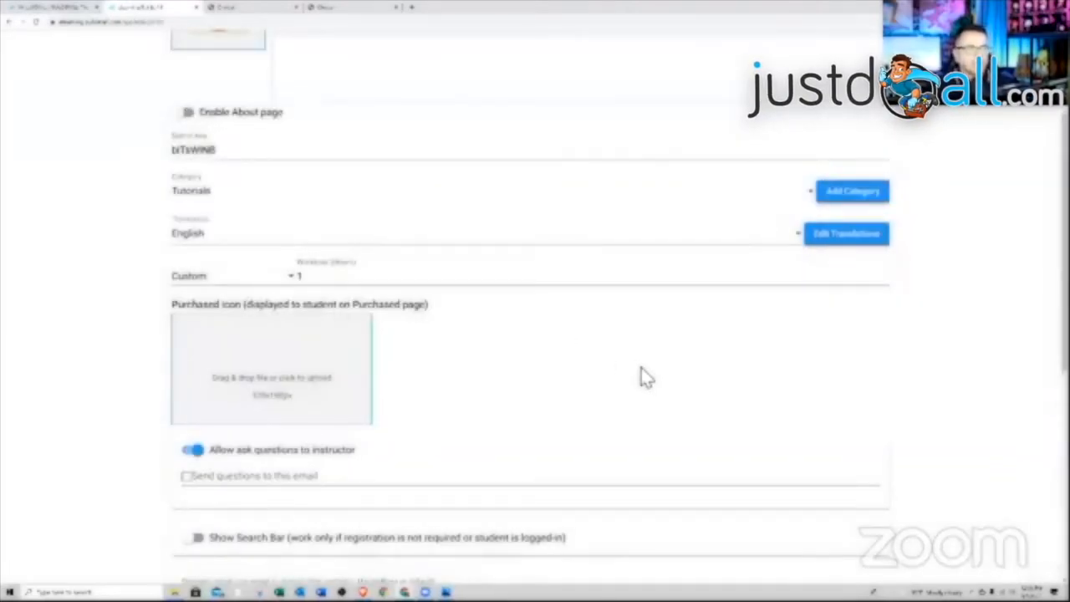
pyautogui.scroll(3, 645, 376)
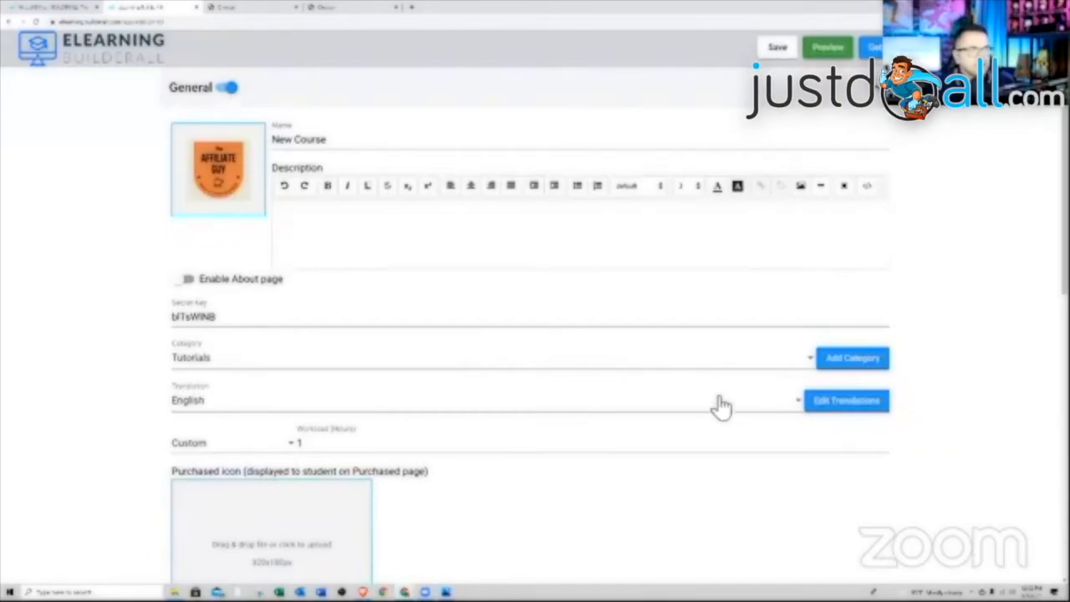
# - Re-enable the General section in New Course's settings after briefly turning it off
pyautogui.scroll(-5, 788, 430)
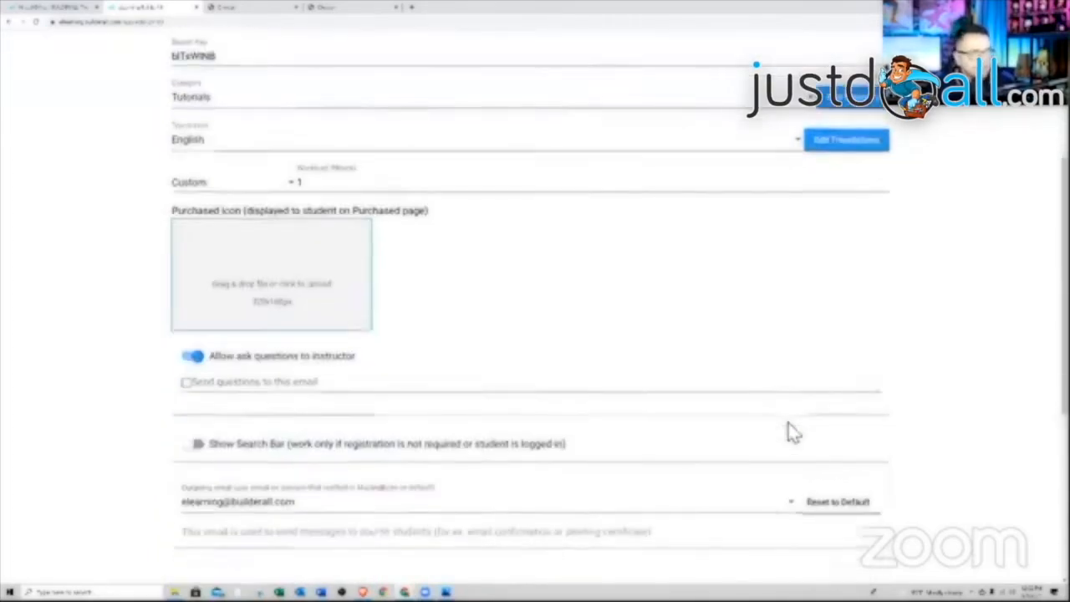
pyautogui.scroll(-2, 788, 424)
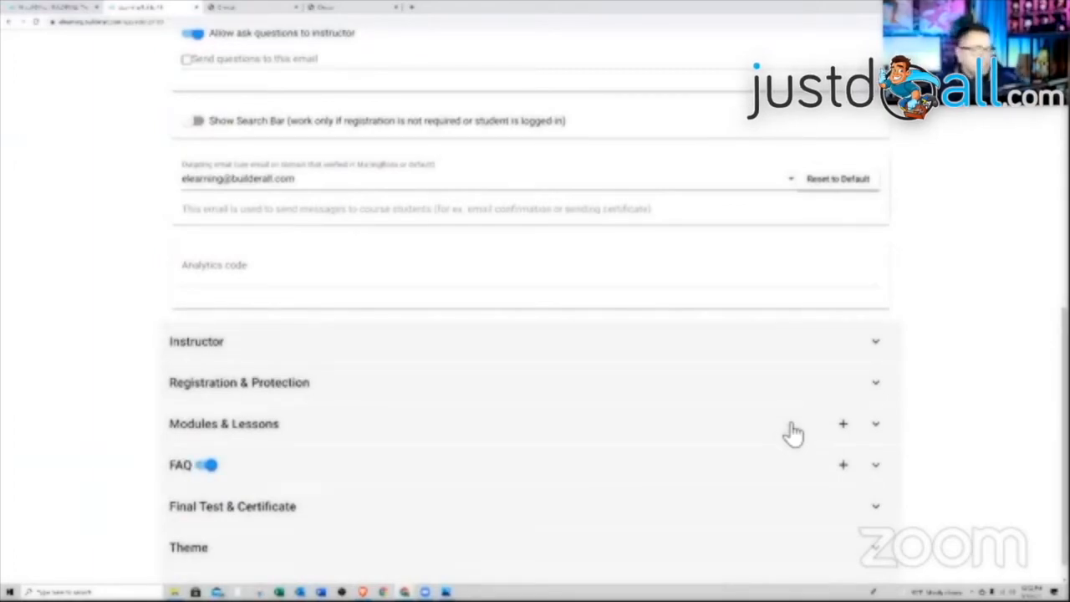
pyautogui.scroll(4, 798, 432)
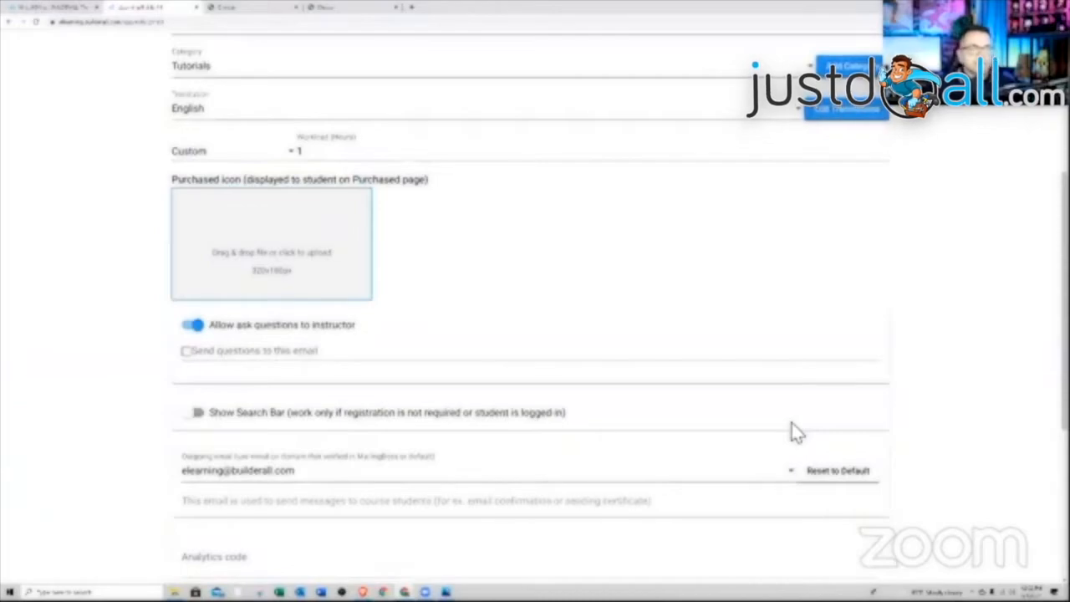
pyautogui.scroll(4, 795, 431)
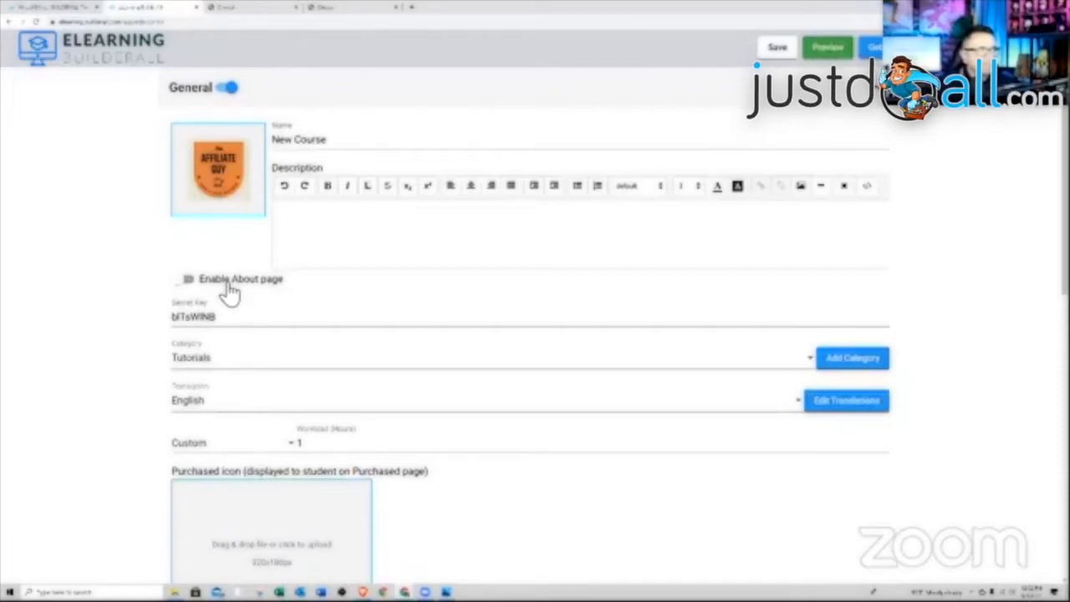
pyautogui.click(230, 91)
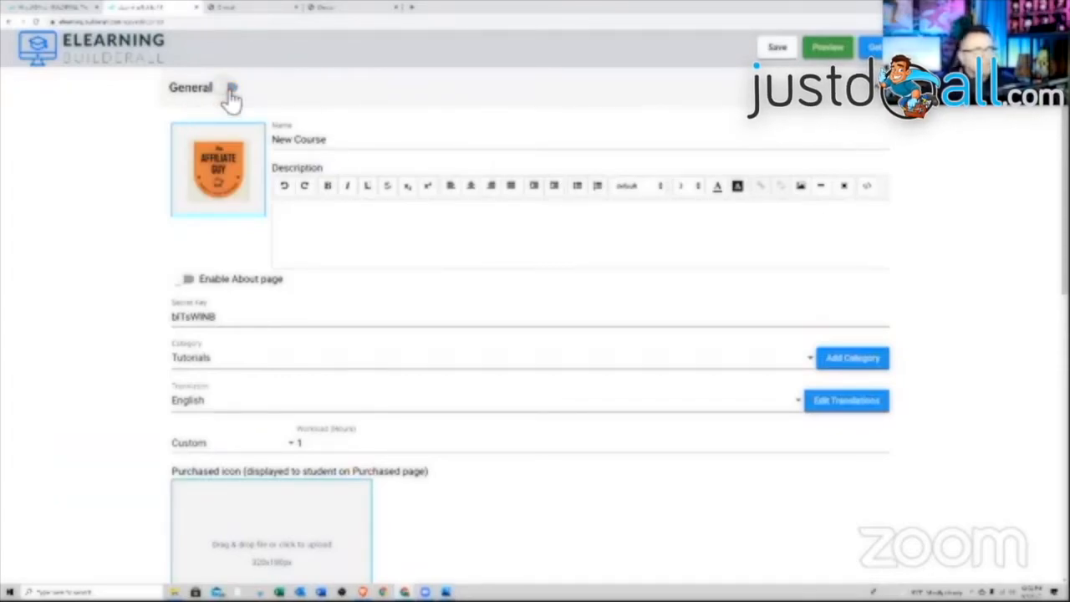
pyautogui.click(230, 89)
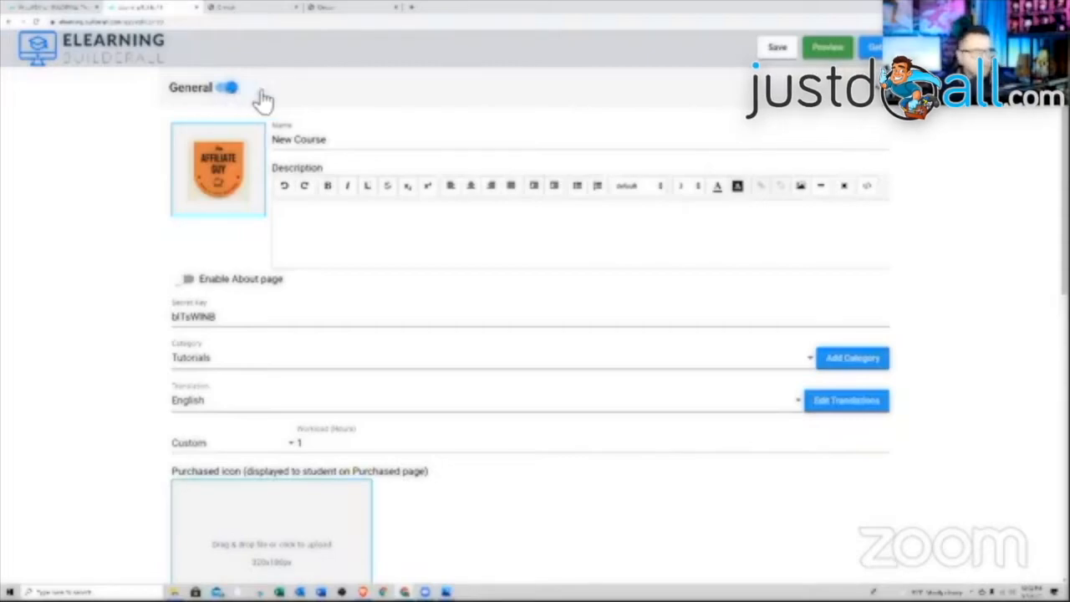
pyautogui.scroll(-1, 472, 240)
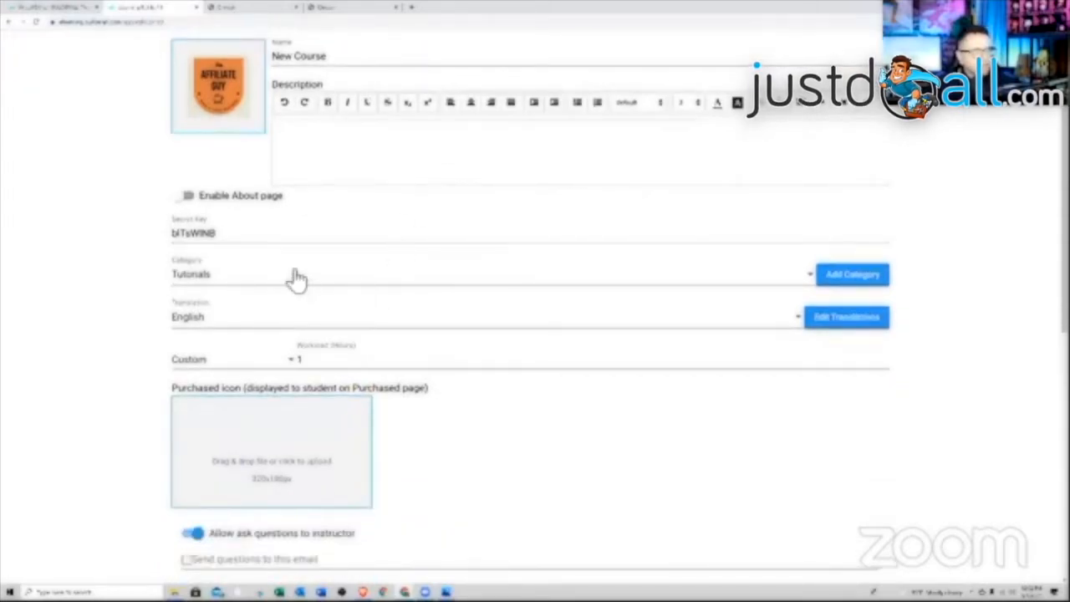
pyautogui.scroll(-1, 318, 284)
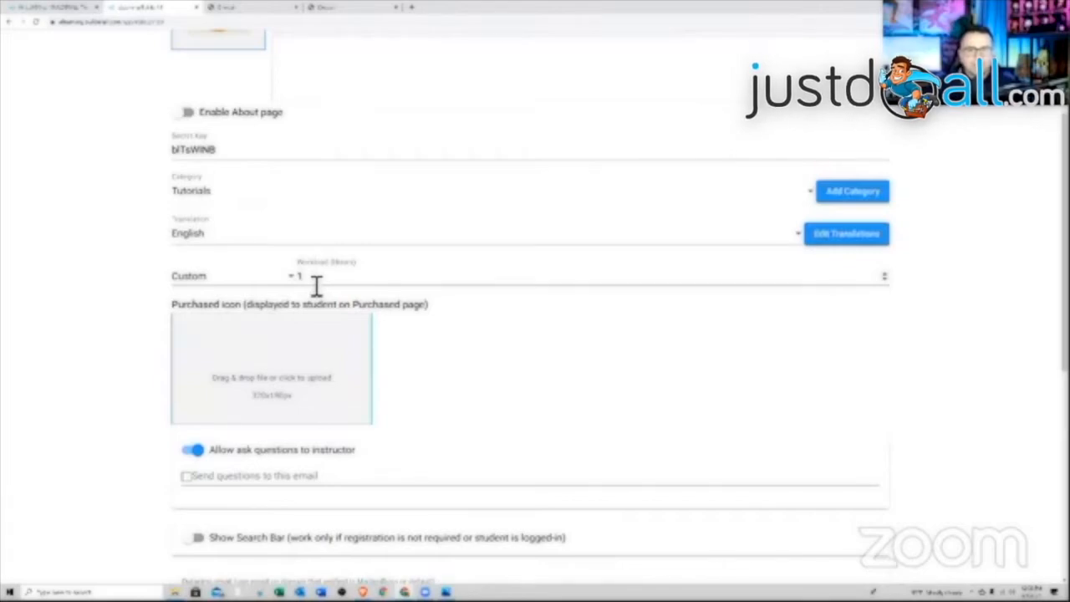
# - Change the workload from Custom to 'Calculate by lessons'
pyautogui.click(268, 282)
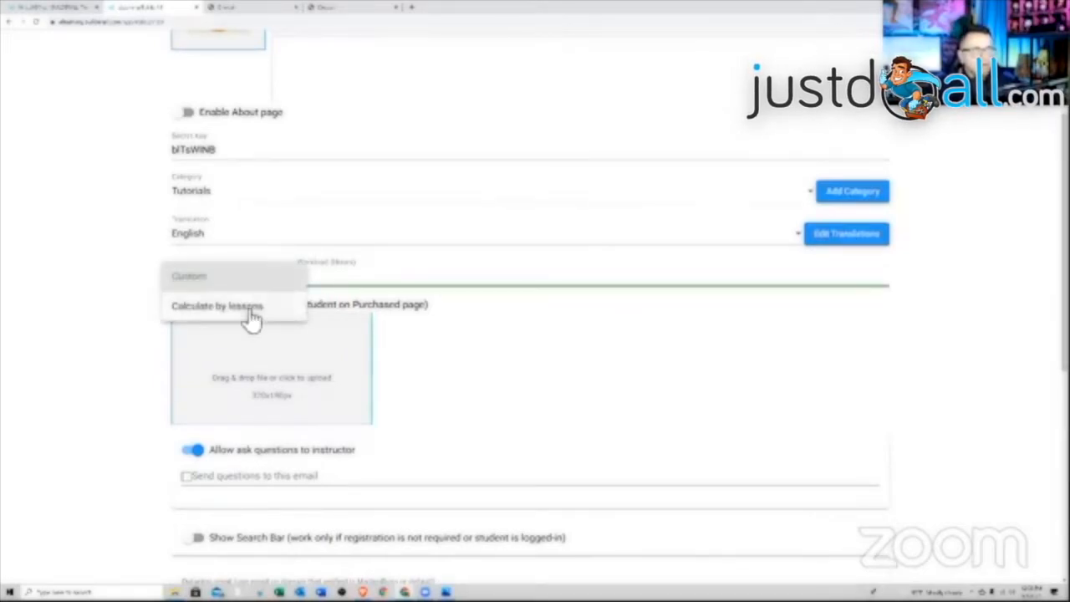
pyautogui.click(253, 318)
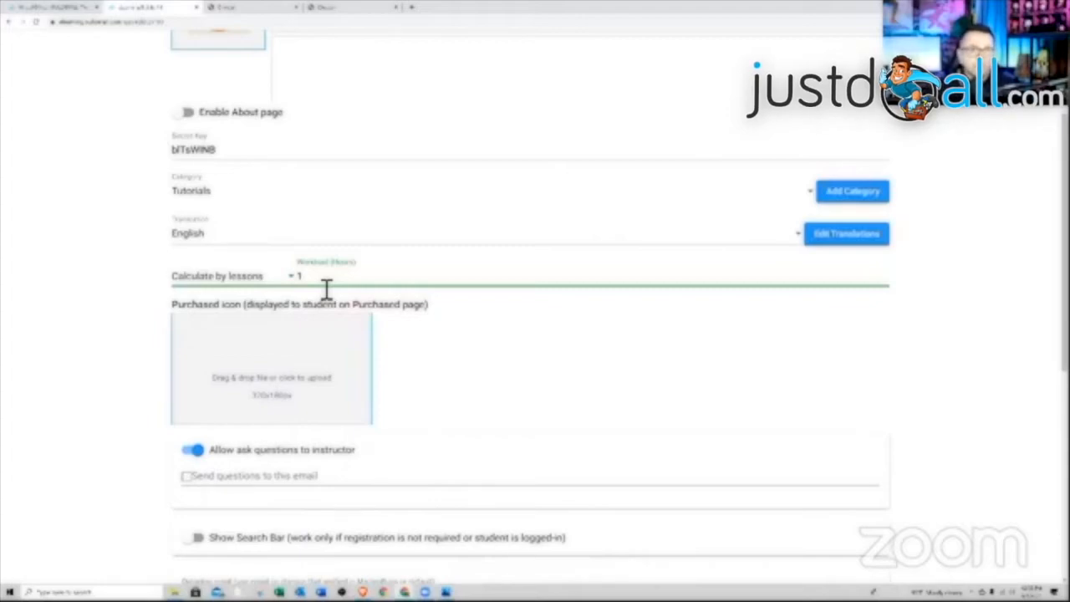
pyautogui.click(539, 359)
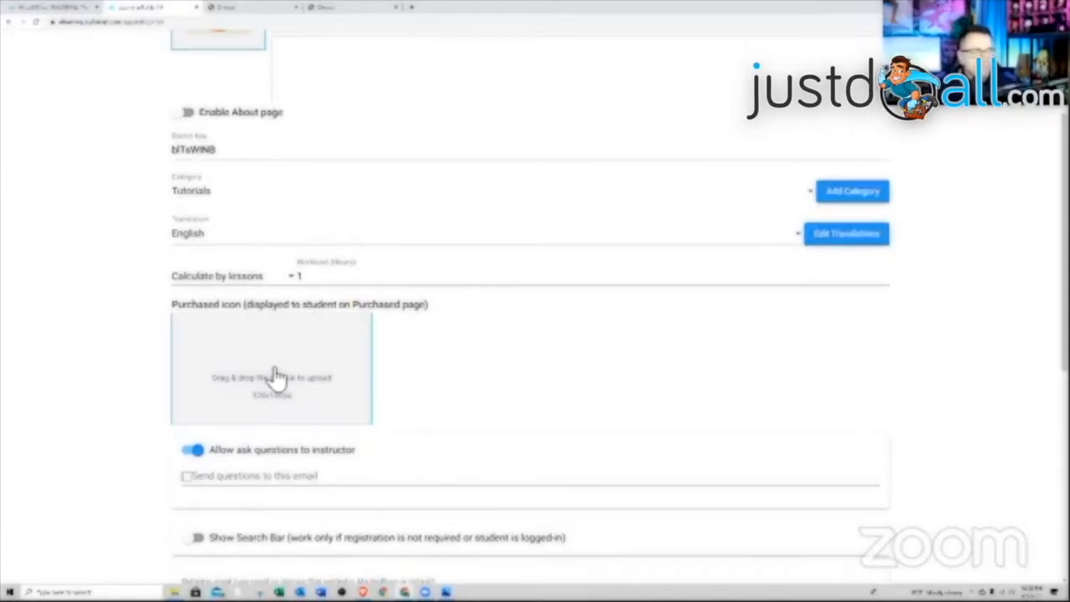
# - Enter the instructor's email address in 'Send questions to this email'
pyautogui.scroll(-2, 368, 437)
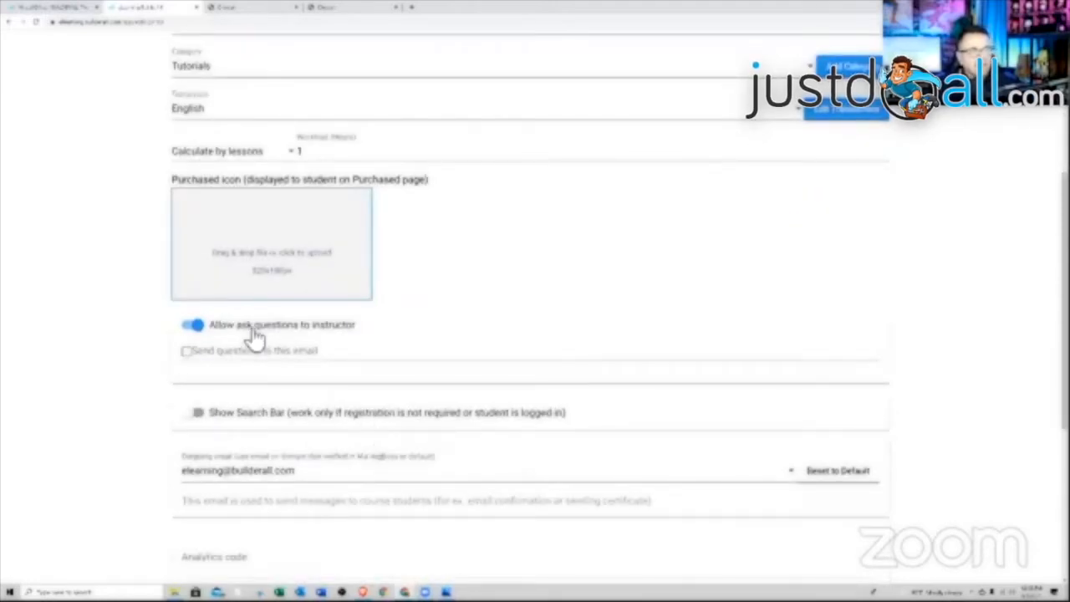
pyautogui.scroll(4, 465, 318)
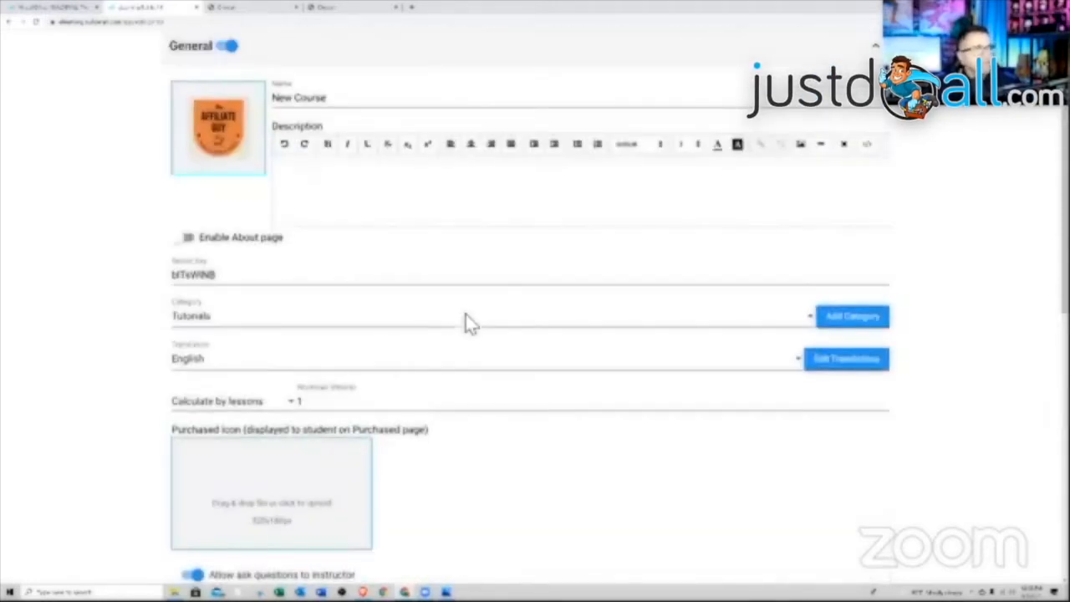
pyautogui.scroll(-5, 469, 320)
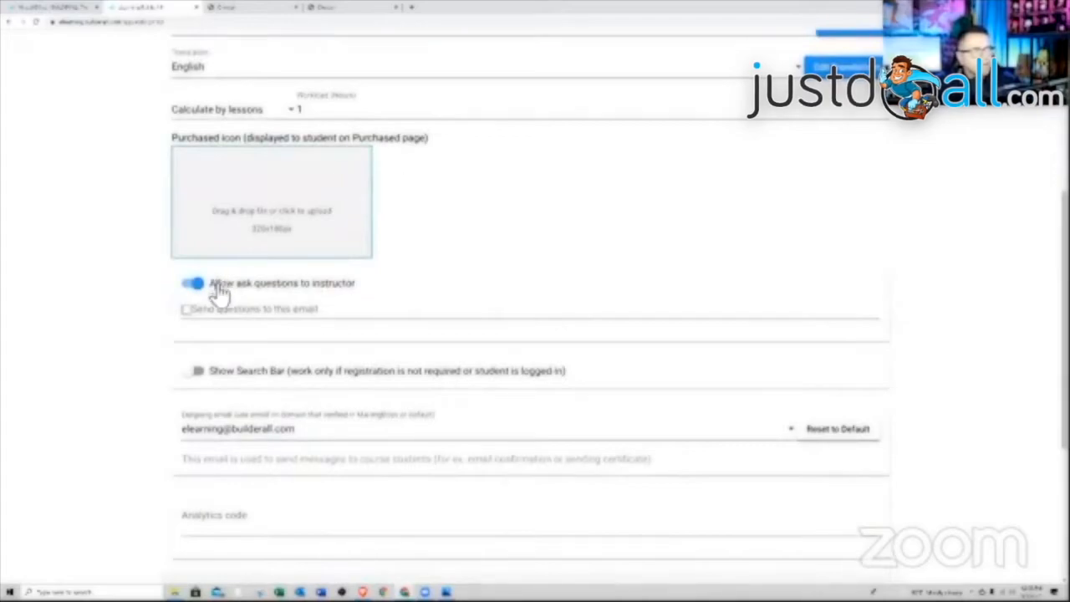
pyautogui.click(218, 318)
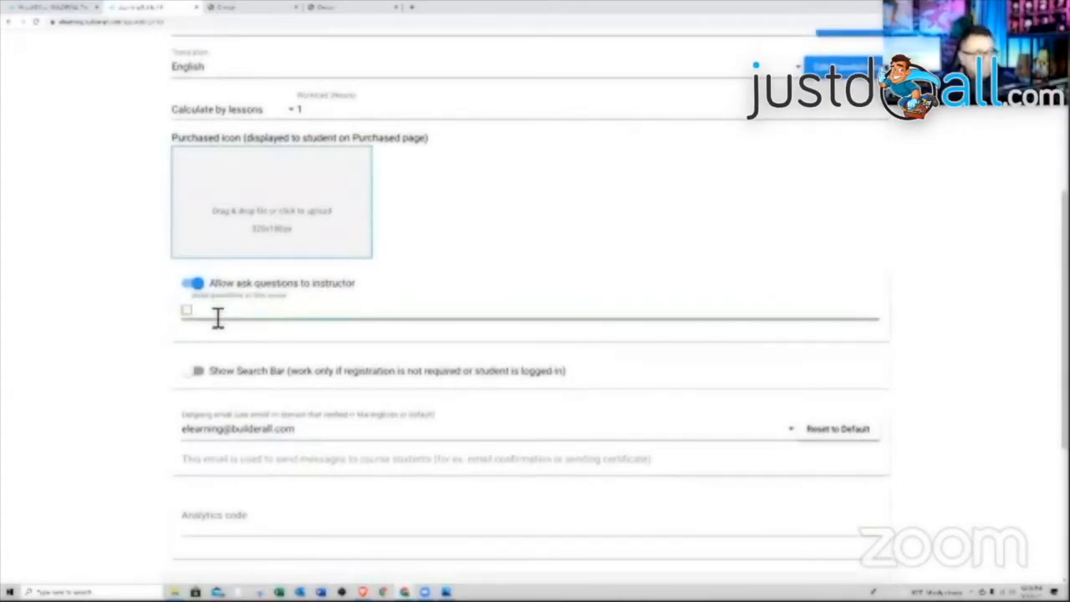
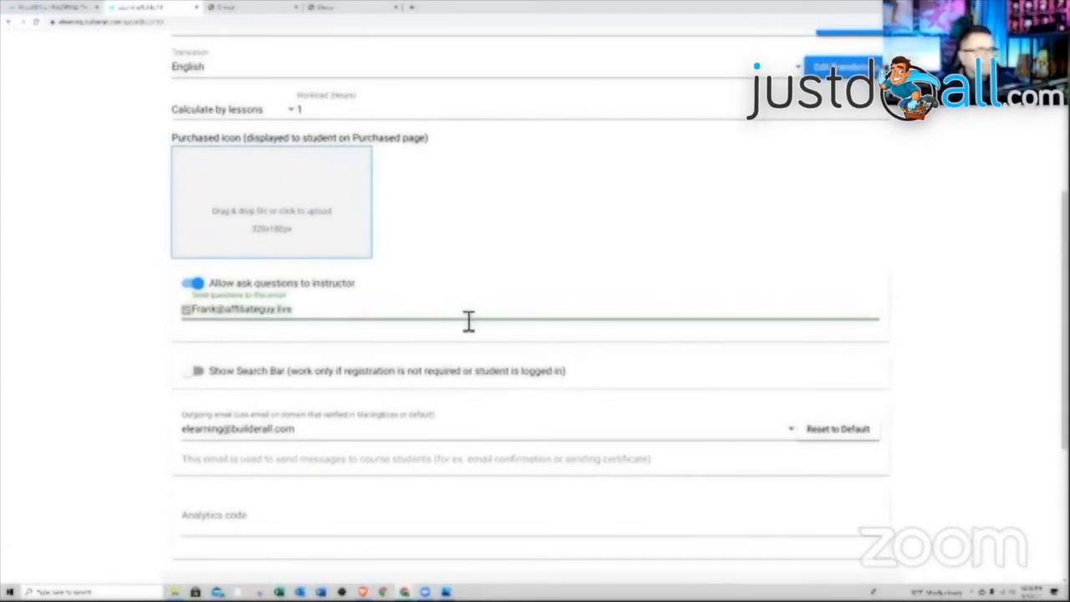
pyautogui.click(477, 401)
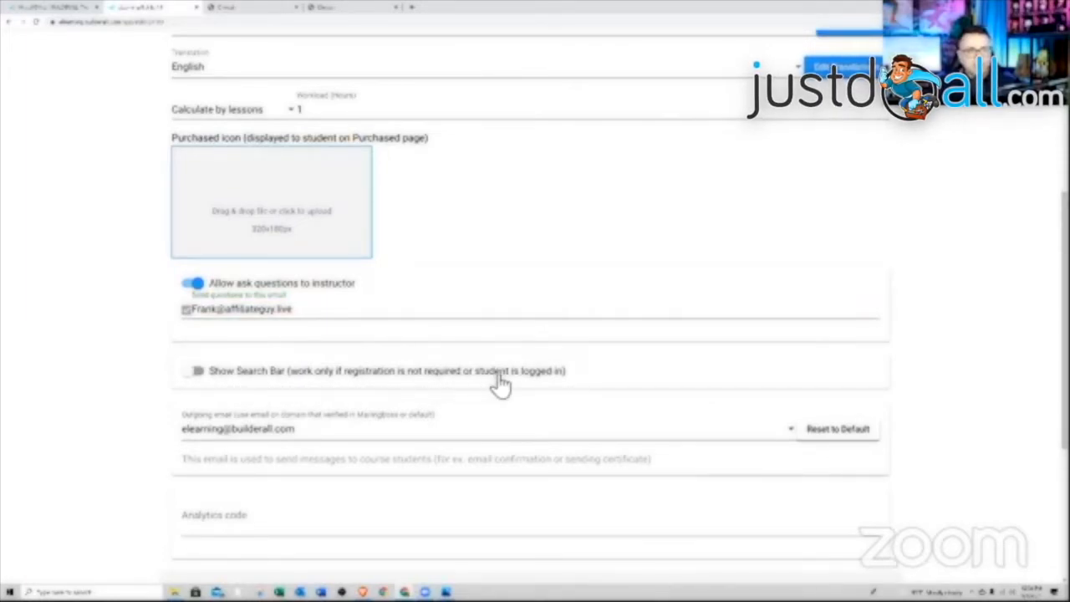
# - Set the outgoing email to the instructor's address and expand the Instructor settings
pyautogui.scroll(-2, 300, 388)
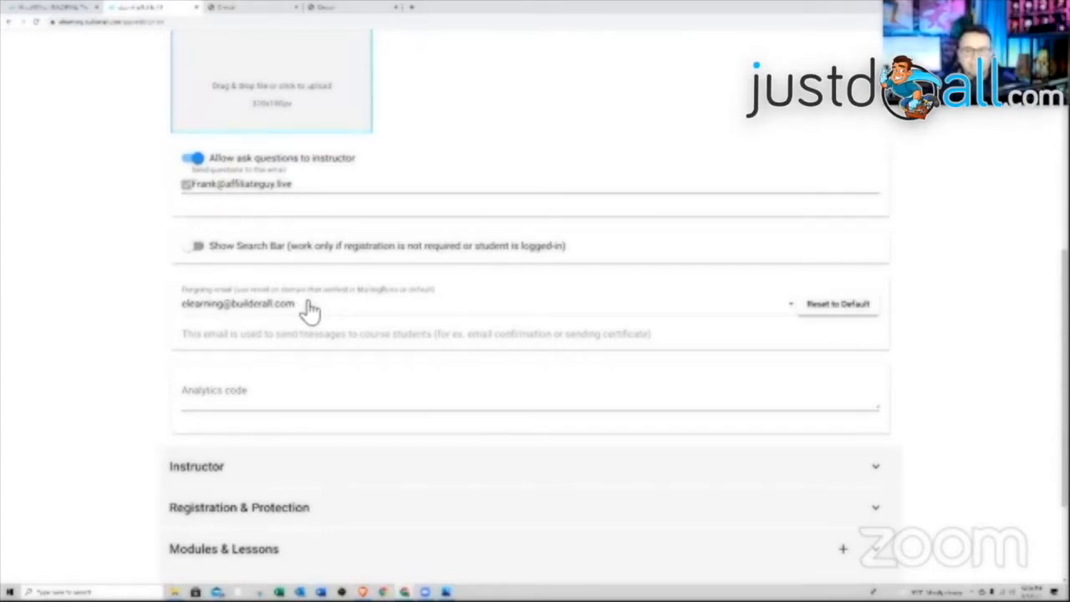
pyautogui.click(310, 309)
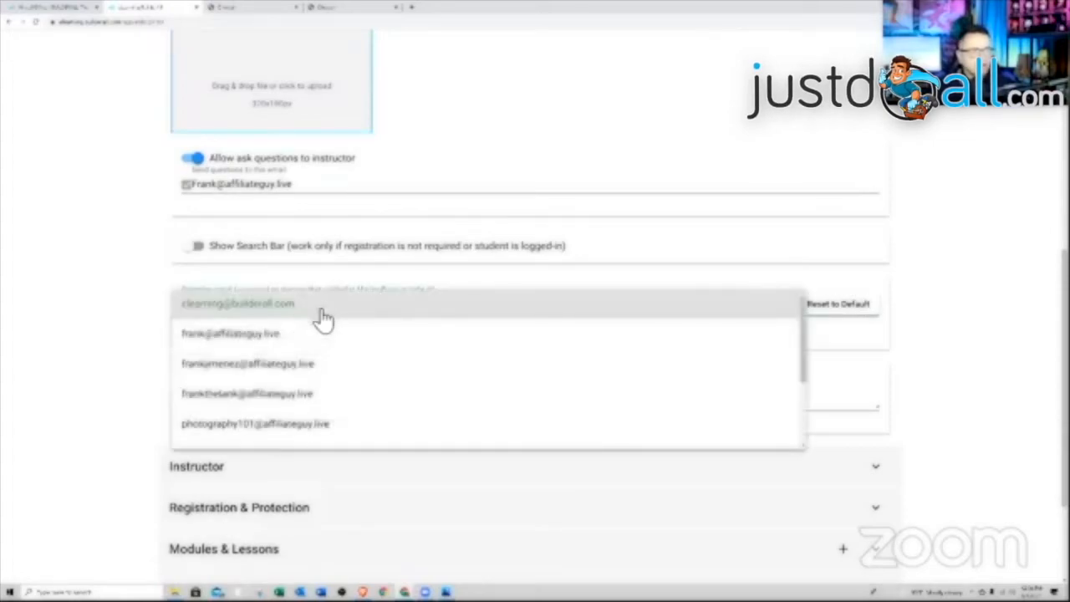
pyautogui.click(254, 341)
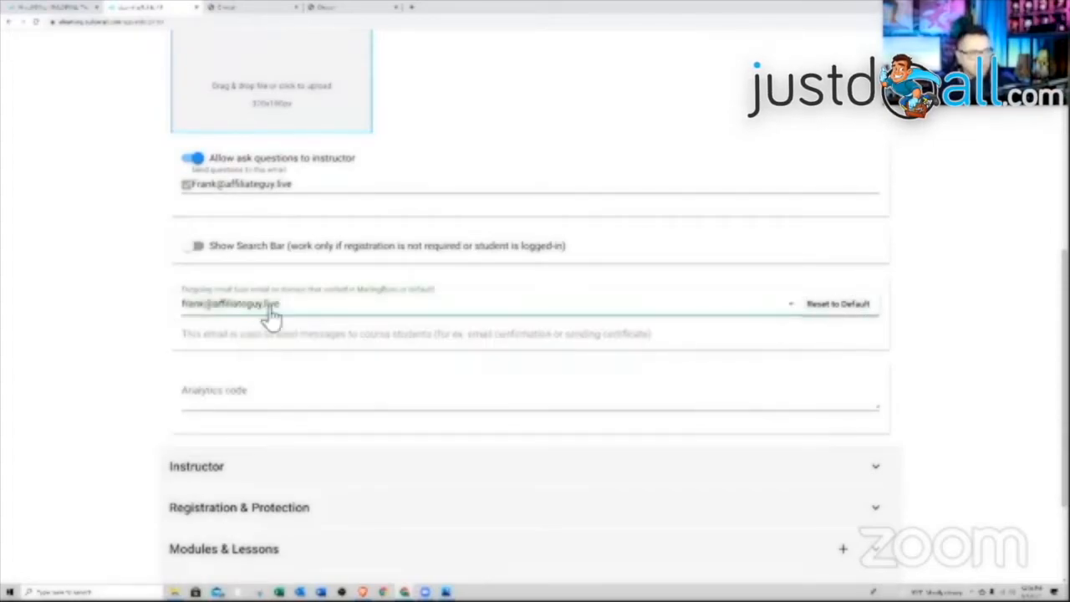
pyautogui.scroll(-1, 359, 326)
pyautogui.scroll(-1, 359, 326)
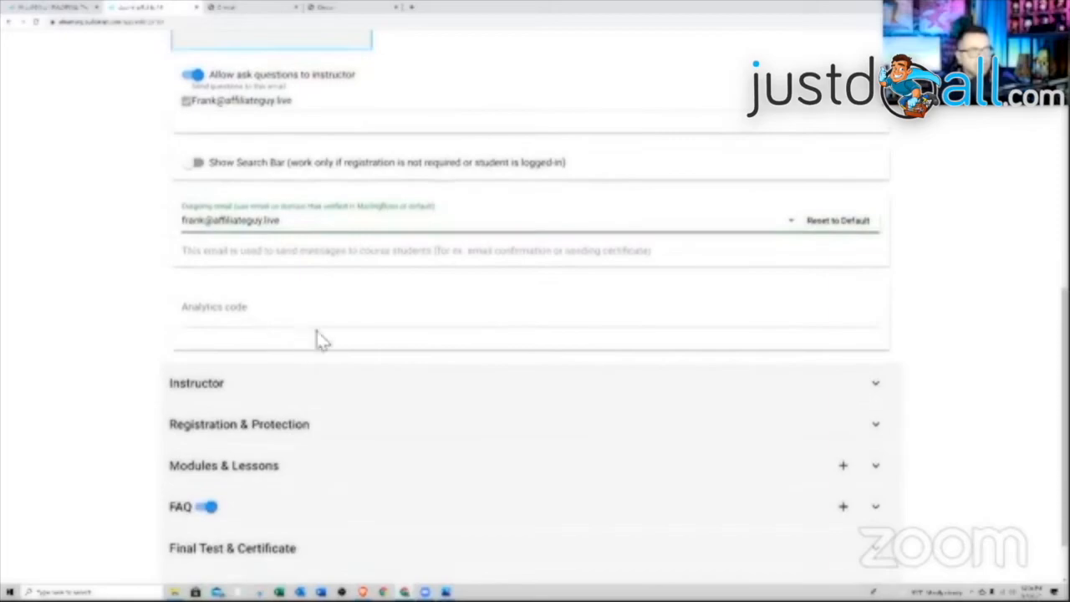
pyautogui.scroll(-1, 373, 310)
pyautogui.scroll(1, 373, 310)
pyautogui.scroll(2, 372, 310)
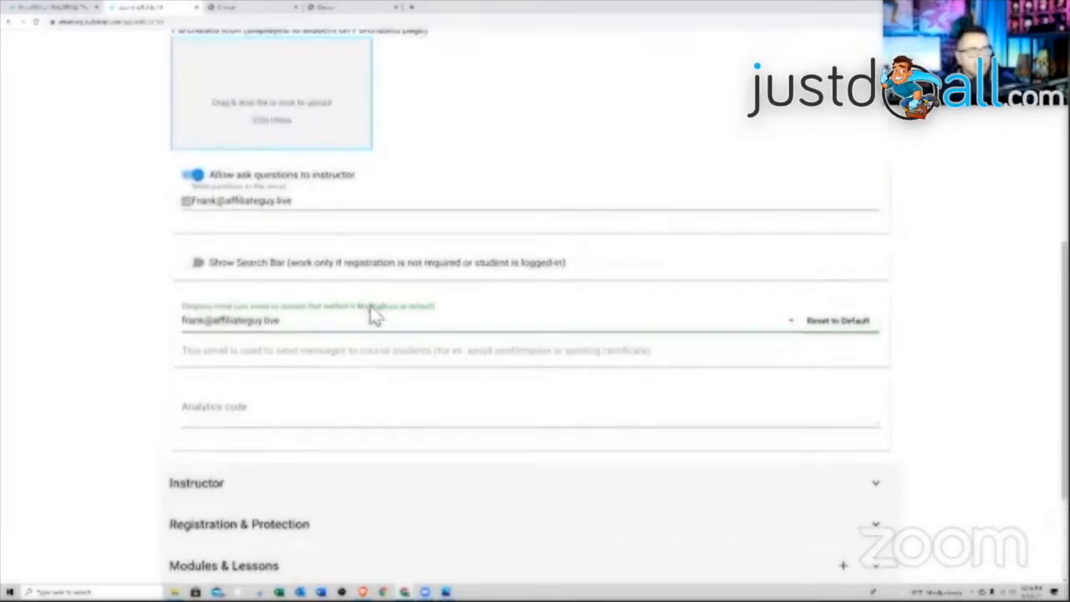
pyautogui.scroll(-3, 330, 358)
pyautogui.scroll(10, 380, 386)
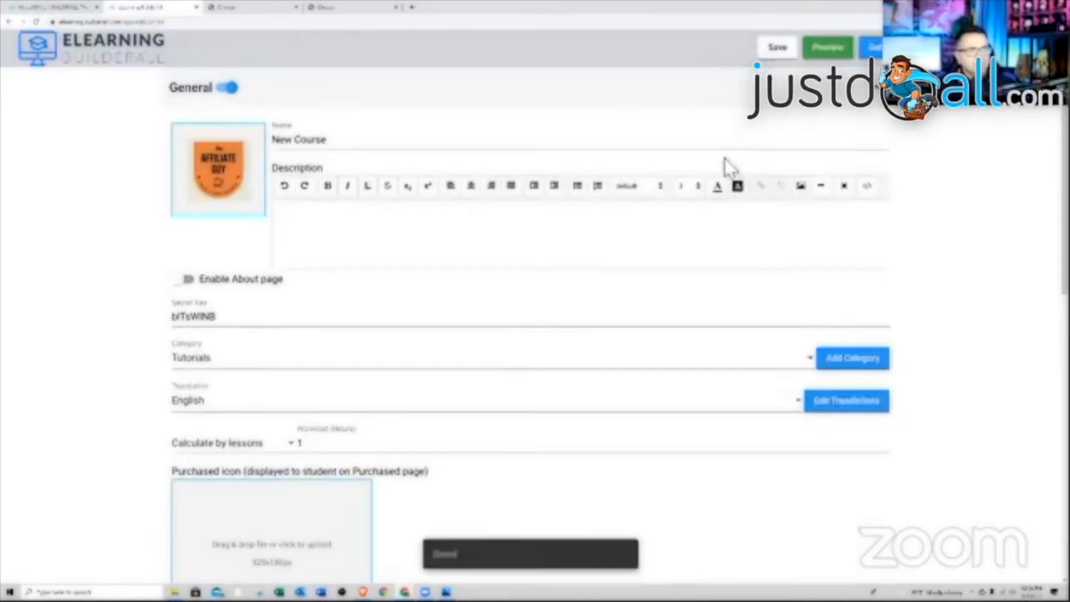
pyautogui.scroll(-5, 635, 255)
pyautogui.scroll(-1, 633, 256)
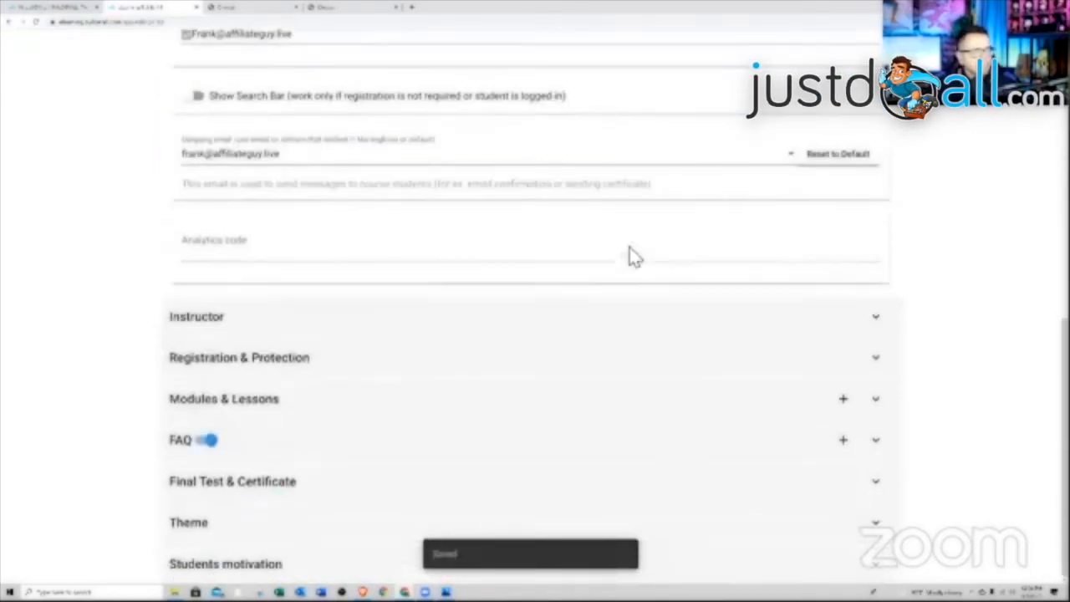
pyautogui.click(506, 328)
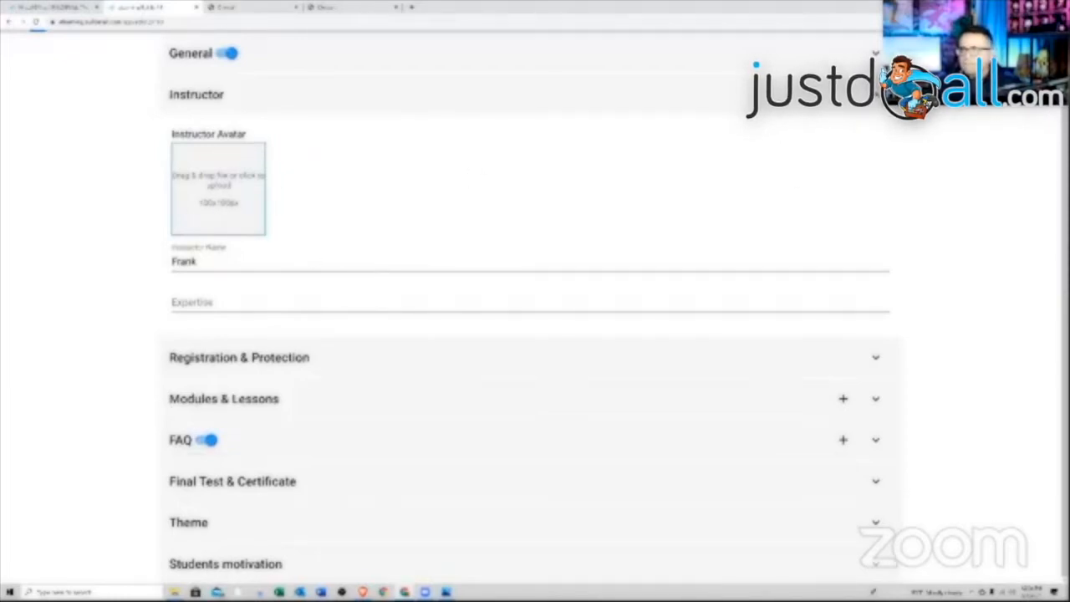
# - Upload the instructor's photo as the avatar, then expand Registration & Protection
pyautogui.moveTo(844, 236); pyautogui.dragTo(228, 216)
pyautogui.click(238, 340)
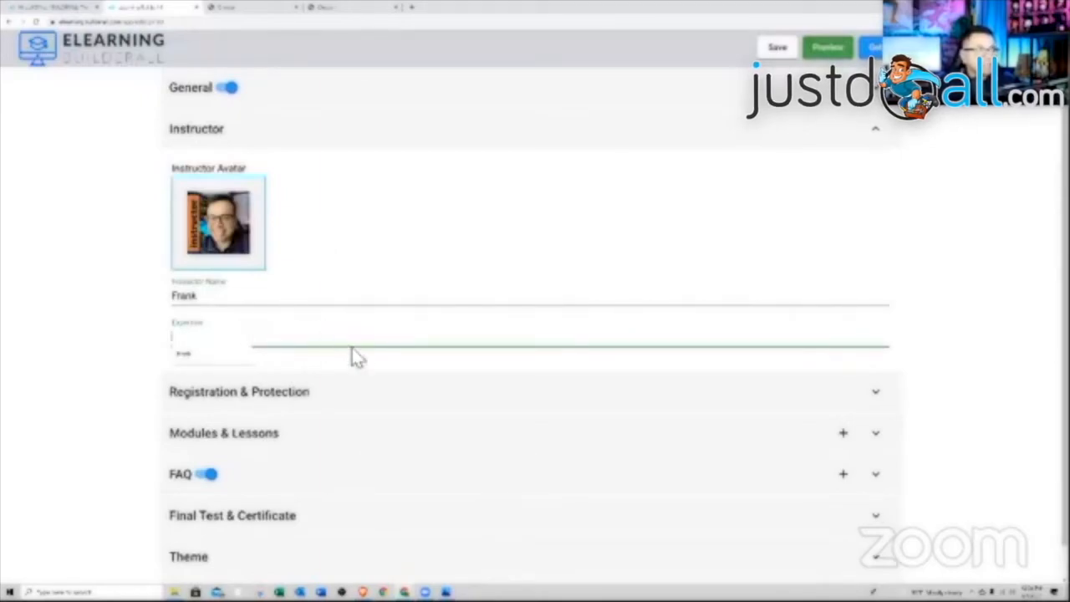
pyautogui.click(286, 372)
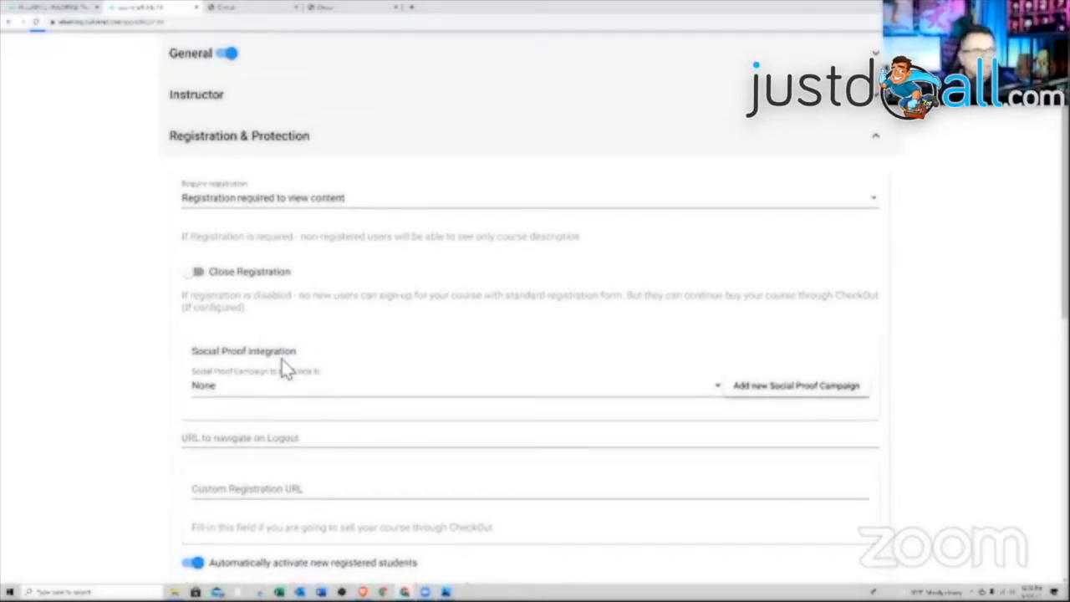
# - Require registration for only some lessons and switch on Close Registration
pyautogui.click(351, 209)
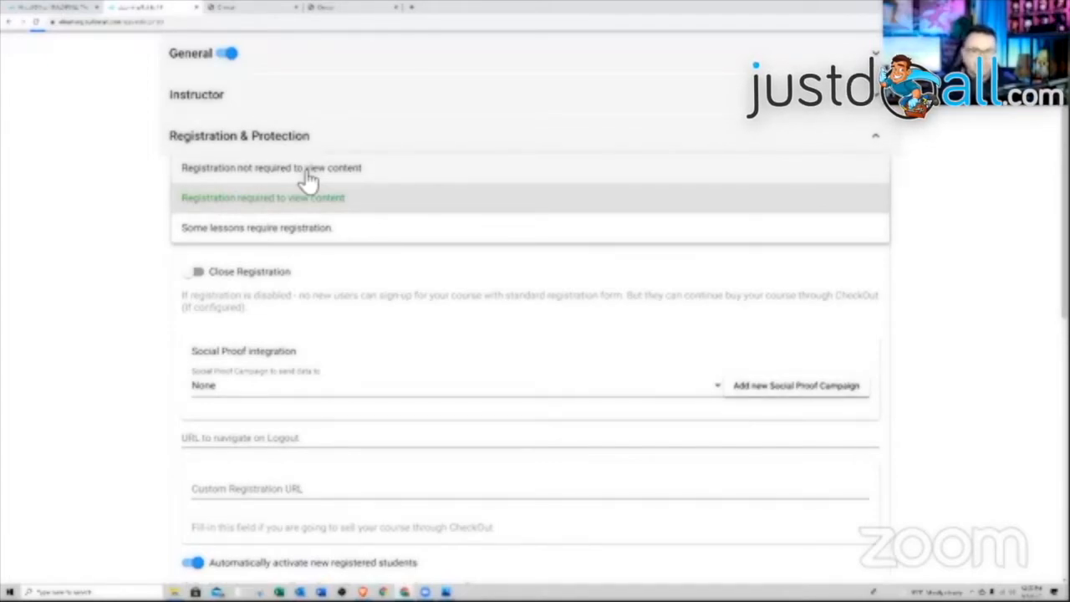
pyautogui.click(238, 167)
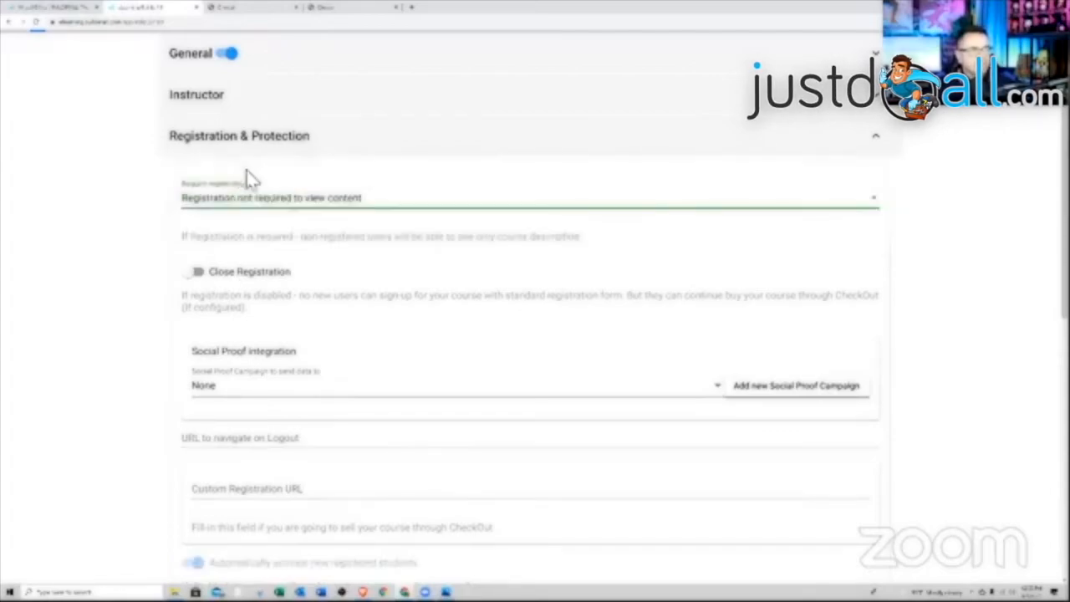
pyautogui.click(280, 213)
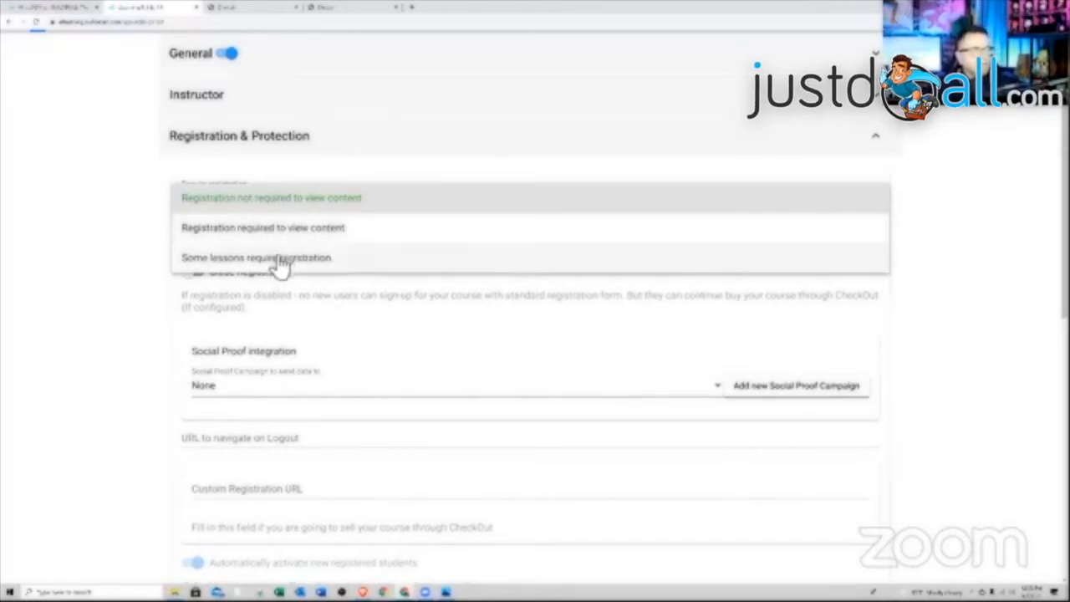
pyautogui.click(281, 260)
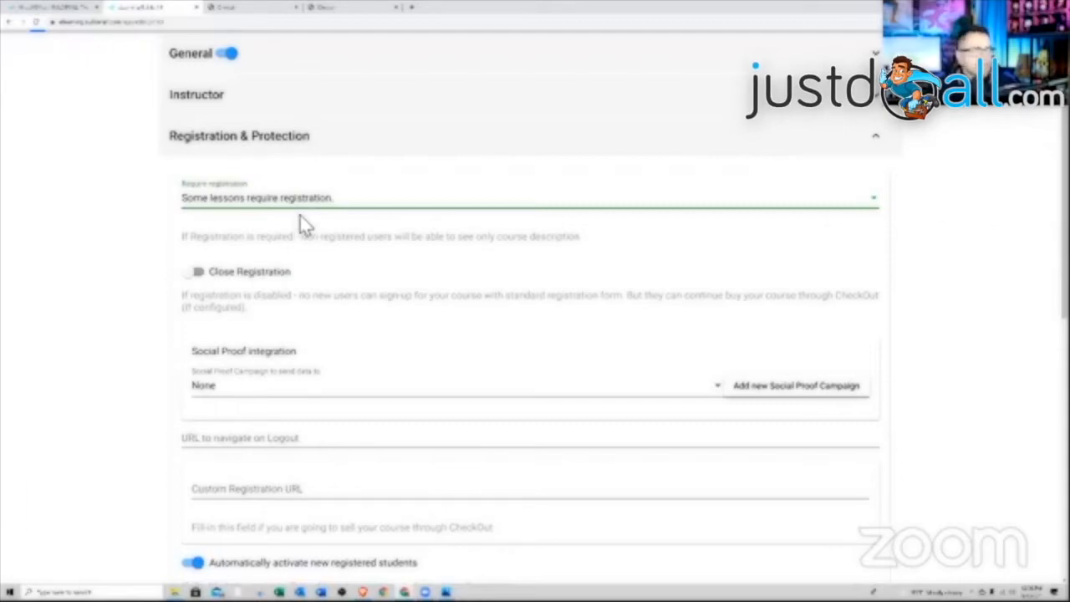
pyautogui.click(299, 216)
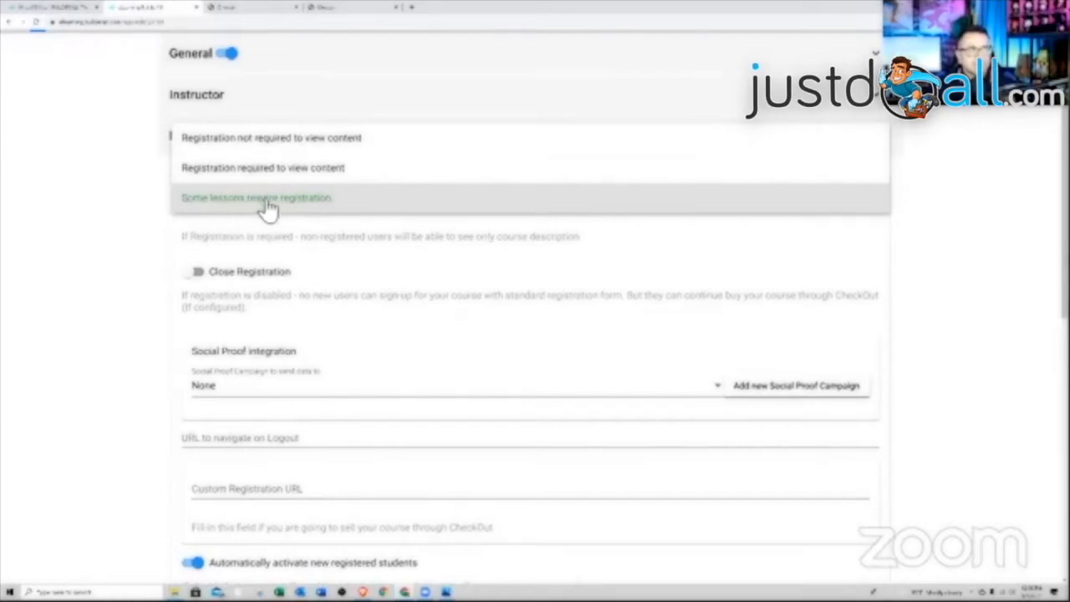
pyautogui.click(292, 209)
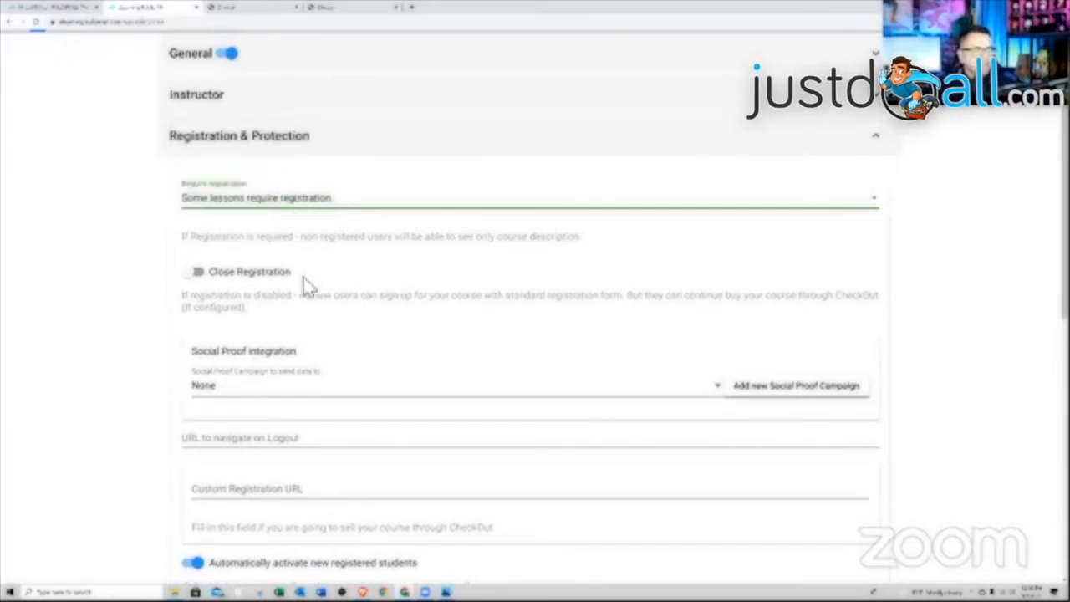
pyautogui.click(224, 285)
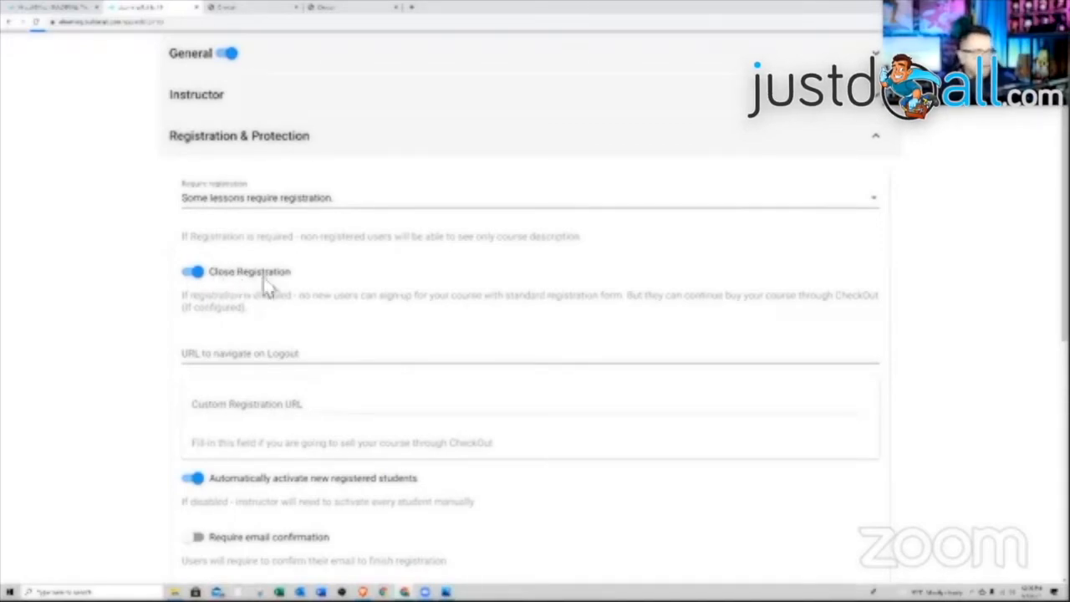
pyautogui.scroll(-1, 284, 297)
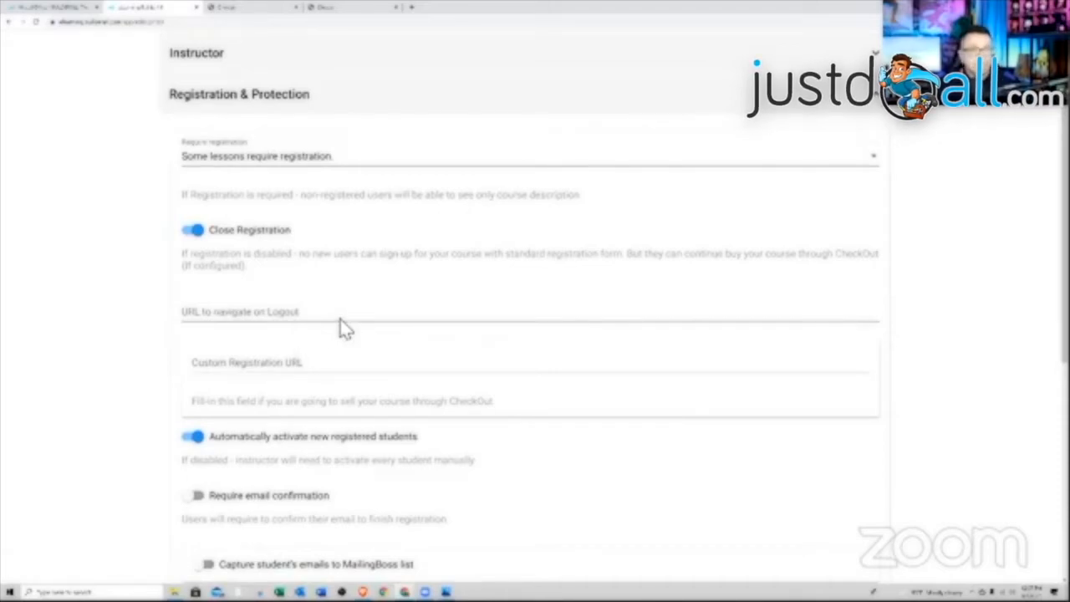
# - Turn on capturing student emails to a MailingBoss list, leaving the list unchosen, and enable multi-level access
pyautogui.scroll(-3, 360, 301)
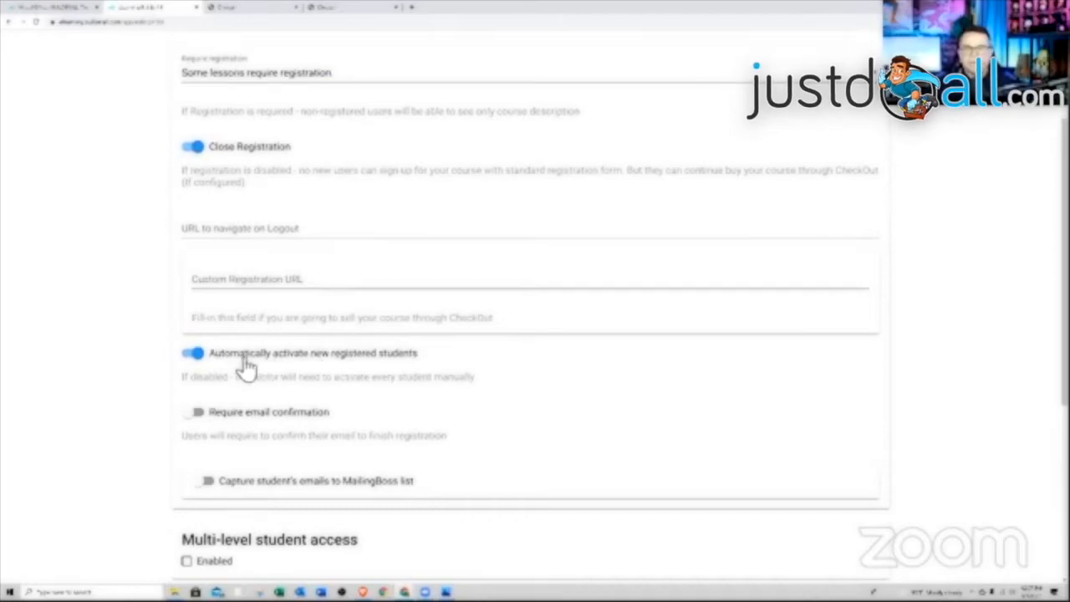
pyautogui.scroll(-1, 251, 372)
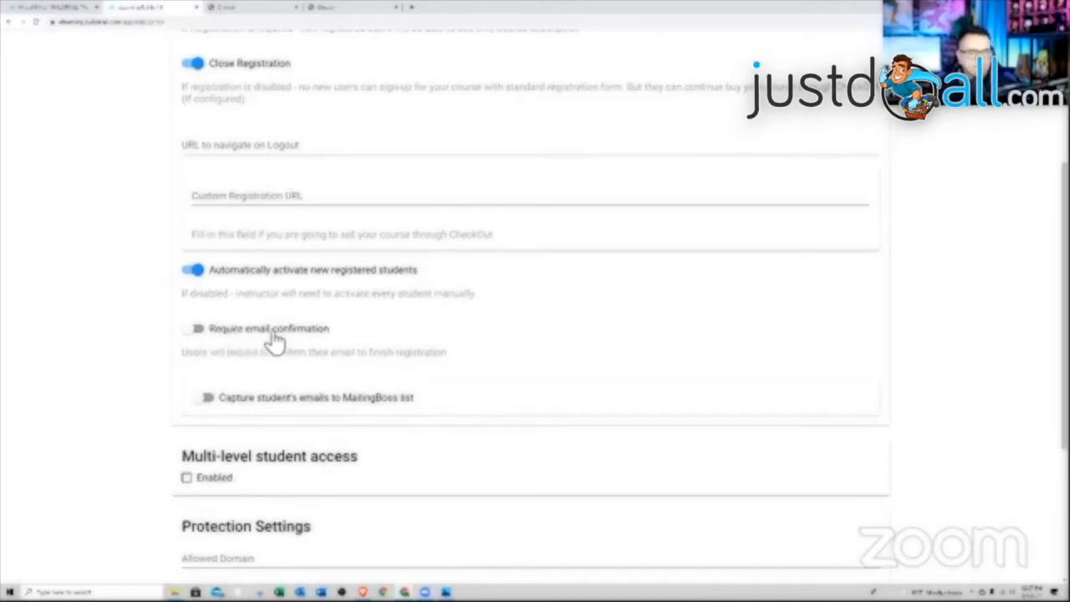
pyautogui.scroll(-1, 351, 358)
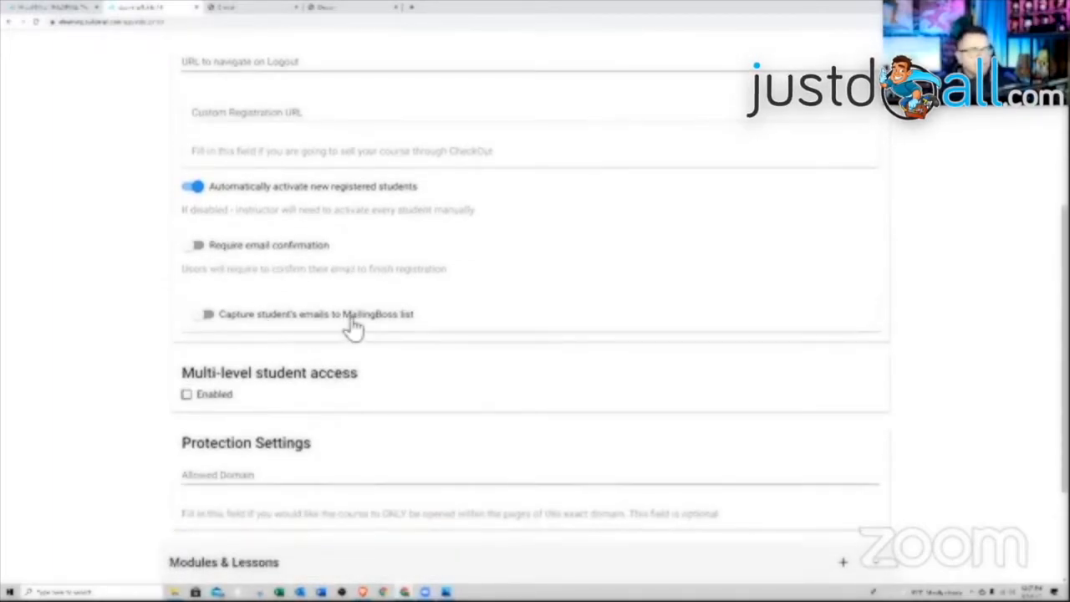
pyautogui.click(205, 315)
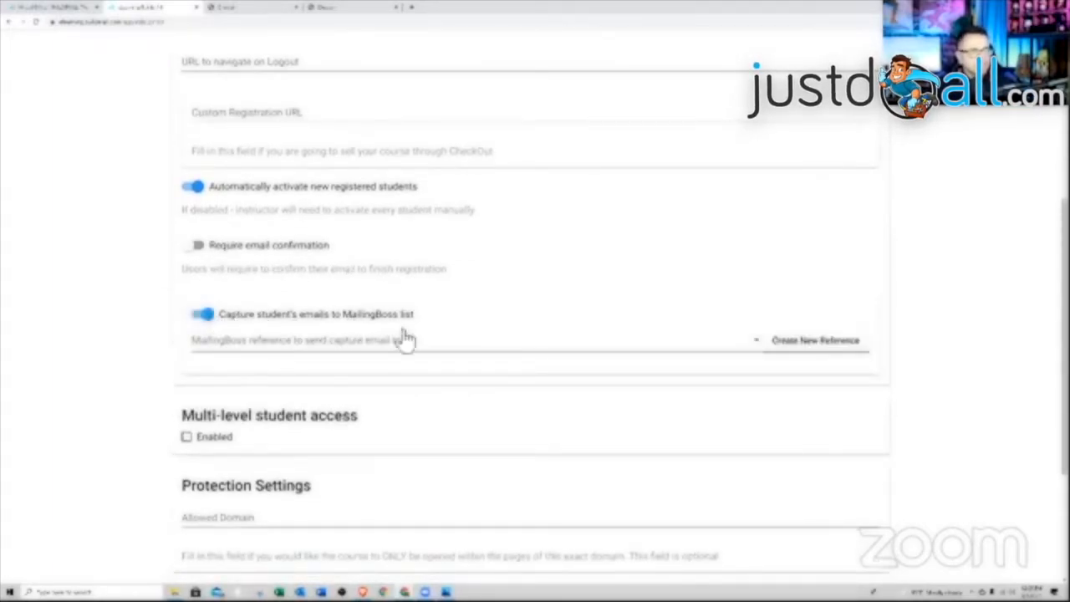
pyautogui.click(652, 360)
pyautogui.scroll(-1, 669, 418)
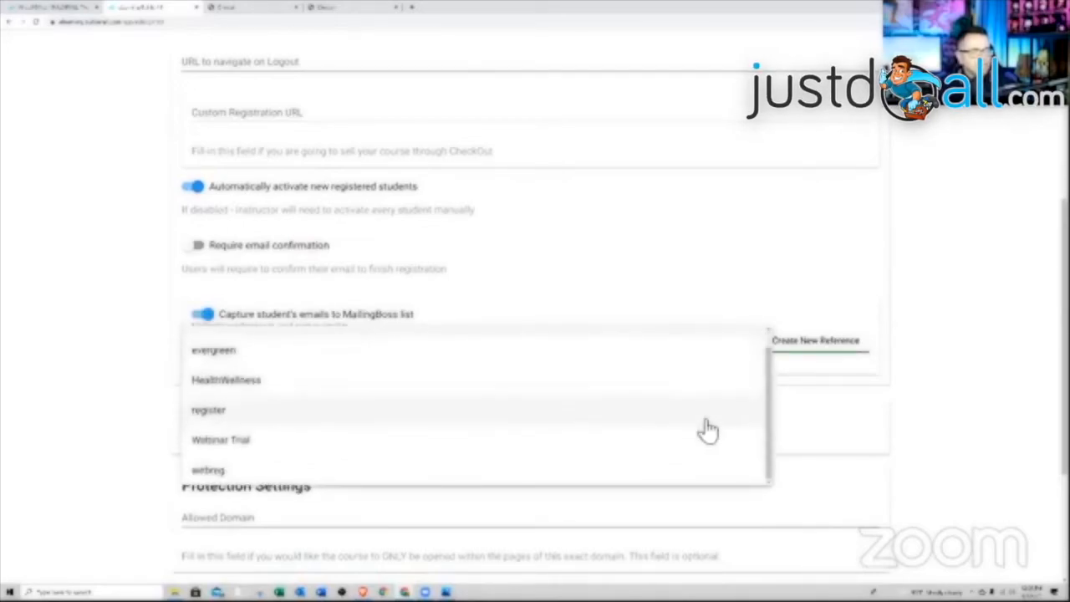
pyautogui.scroll(1, 755, 394)
pyautogui.click(676, 311)
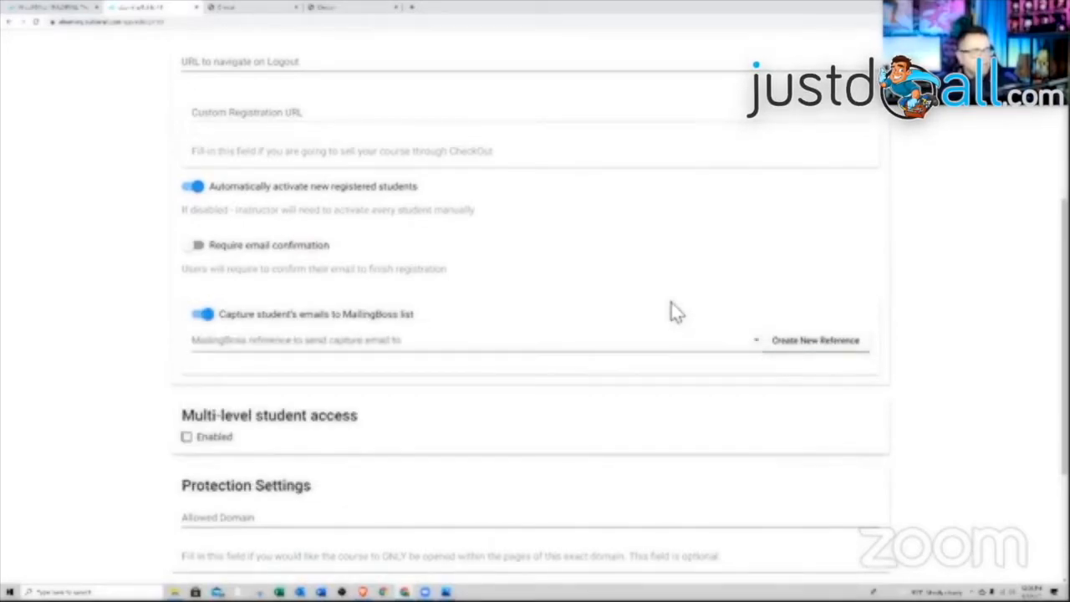
pyautogui.scroll(-1, 518, 410)
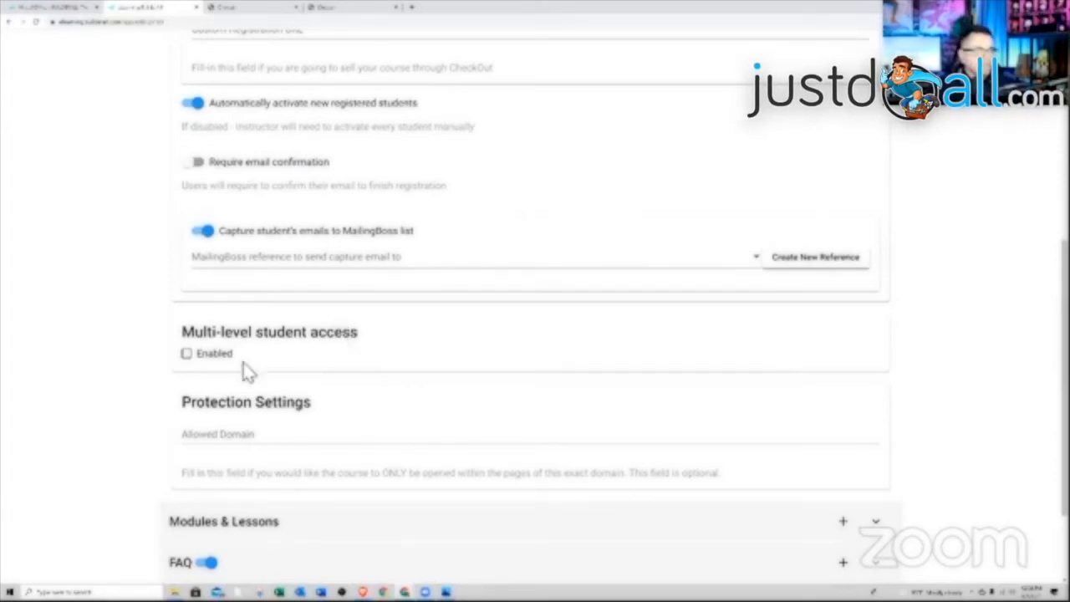
pyautogui.click(186, 355)
# - Create two student access levels named bronze and silver, each with a short description
pyautogui.click(234, 407)
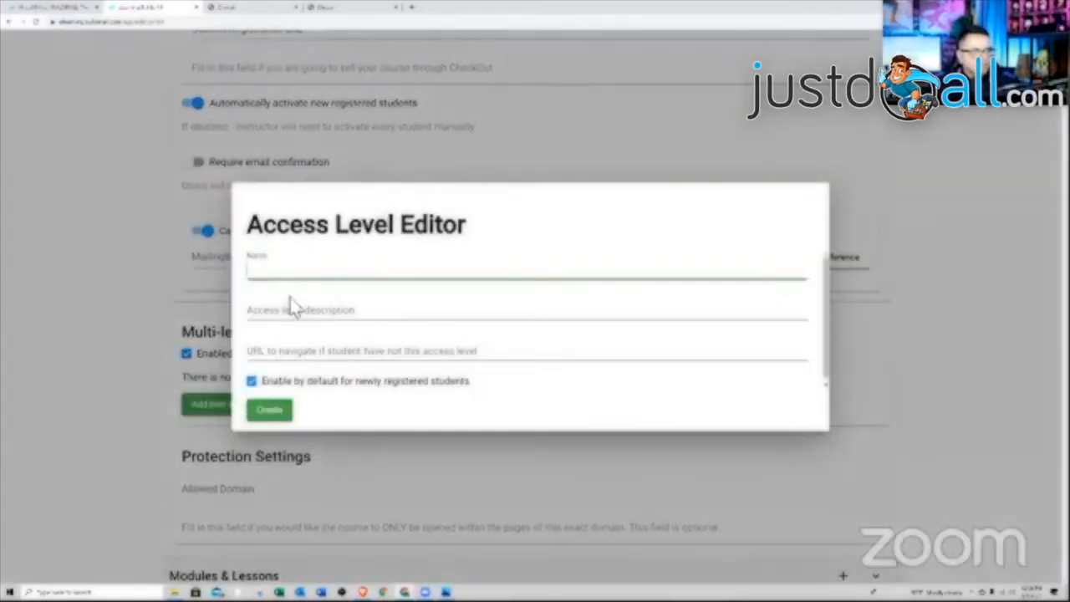
pyautogui.click(302, 281)
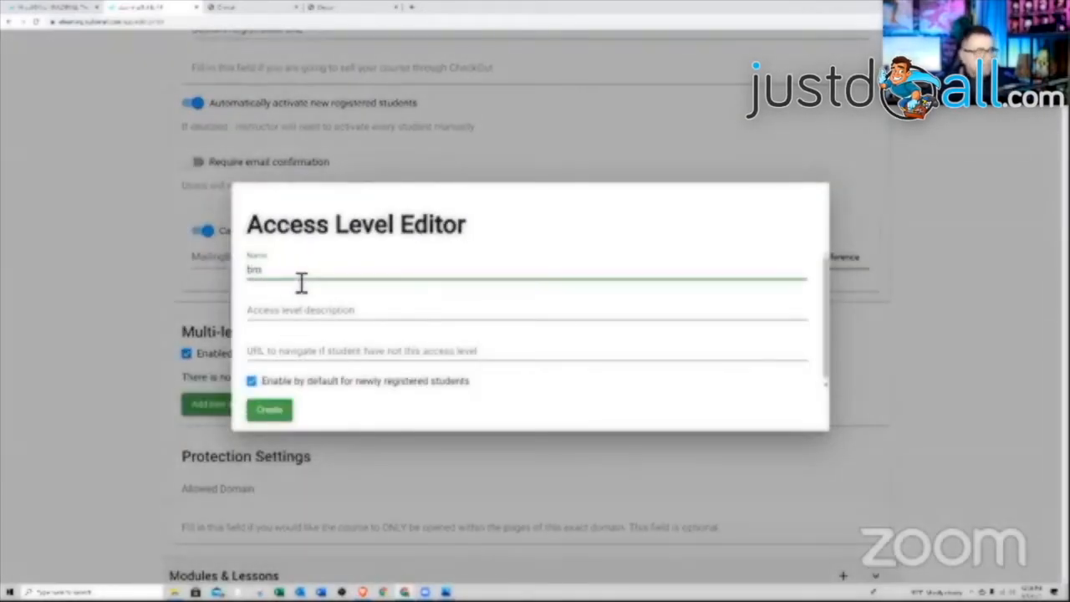
pyautogui.click(326, 310)
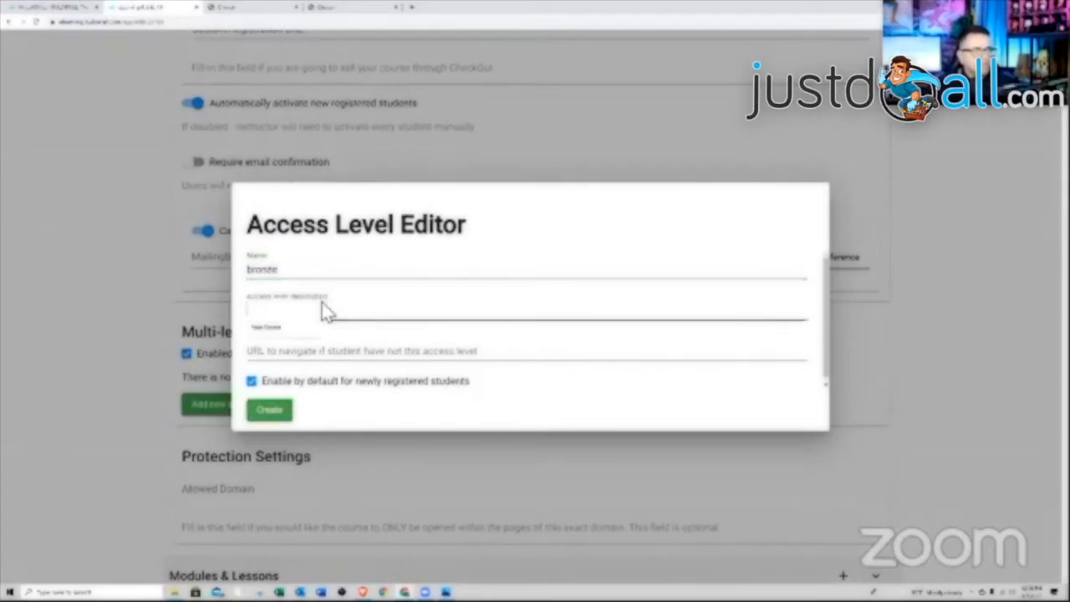
pyautogui.click(396, 308)
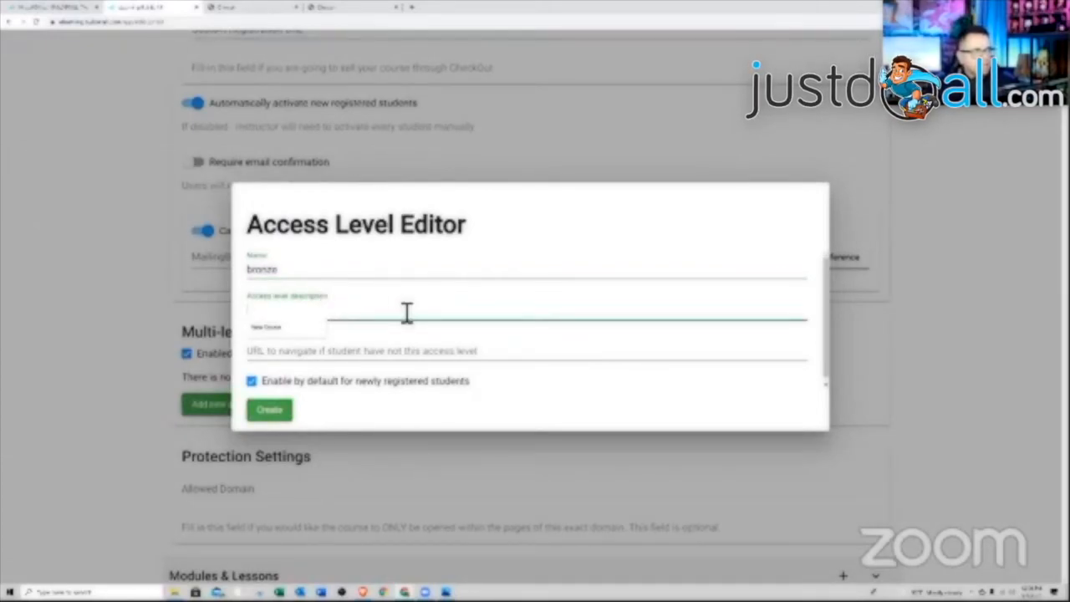
pyautogui.write('bronze')
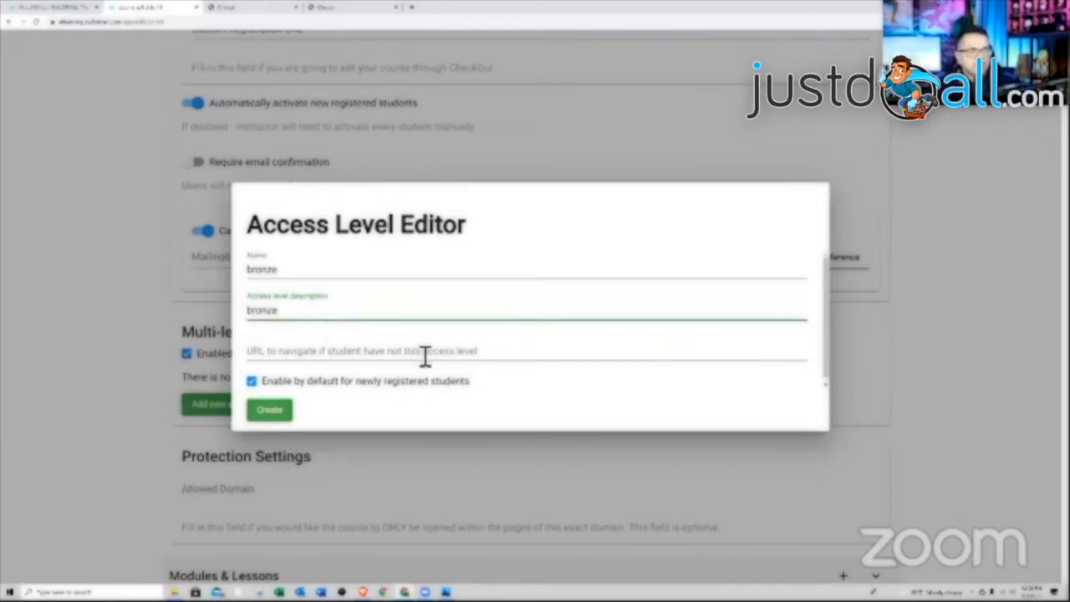
pyautogui.click(275, 410)
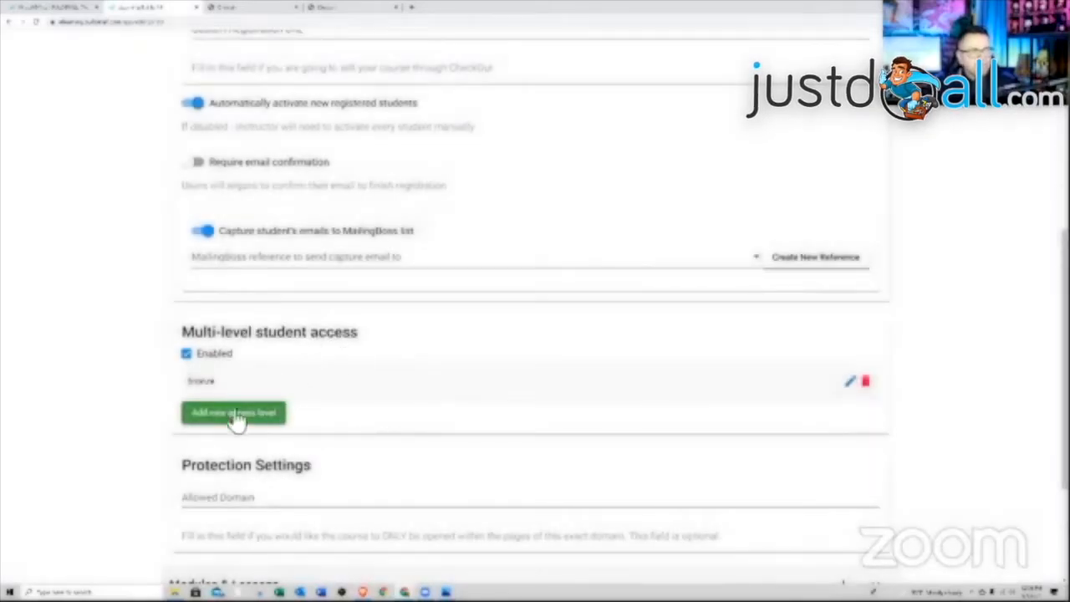
pyautogui.click(269, 413)
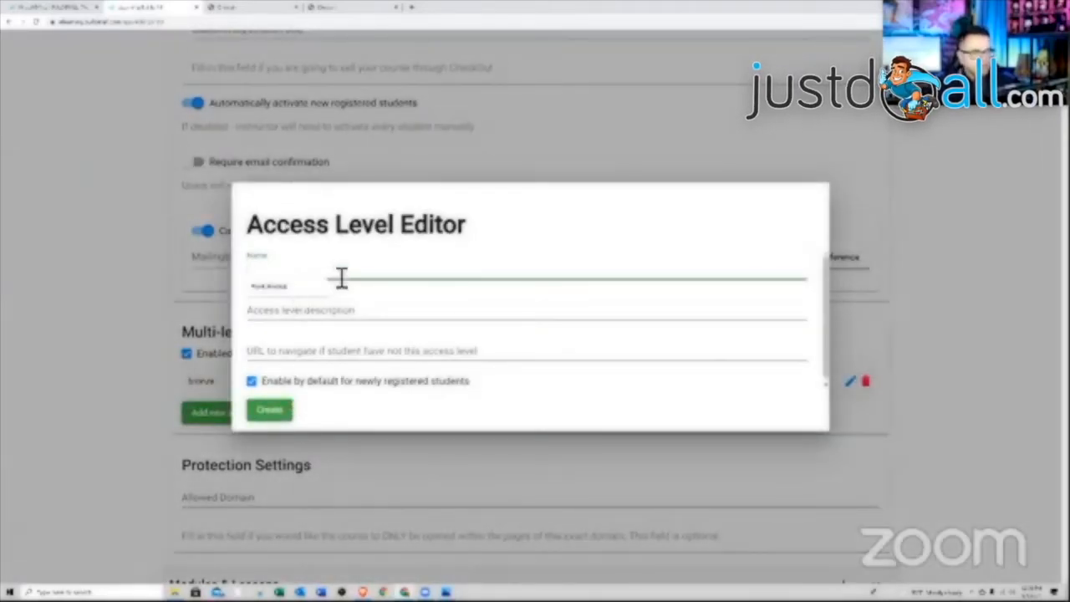
pyautogui.write('silver')
pyautogui.press('Tab')
pyautogui.write('is')
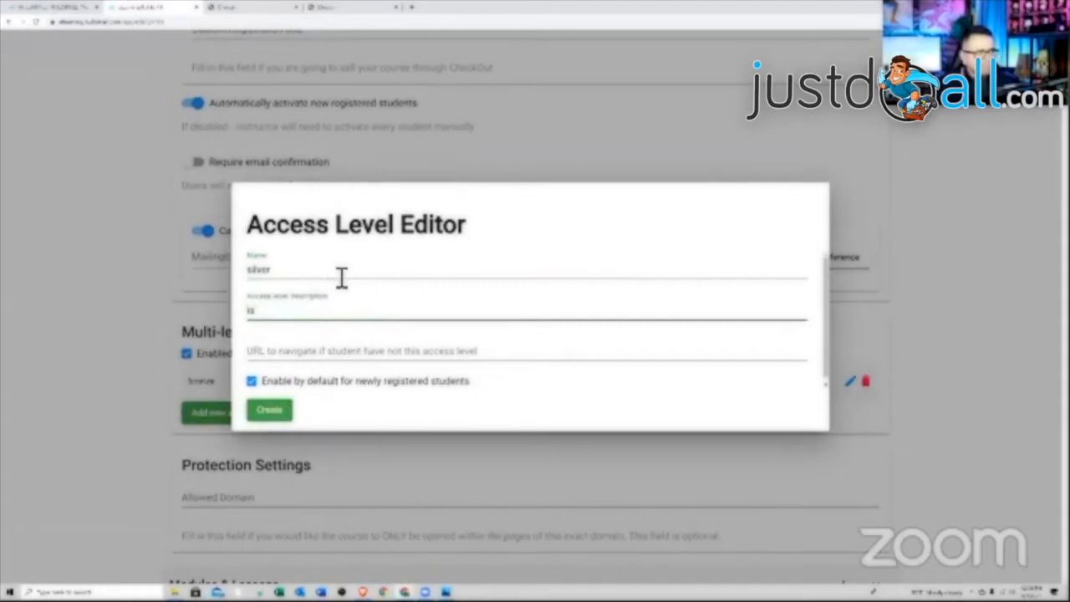
pyautogui.click(266, 411)
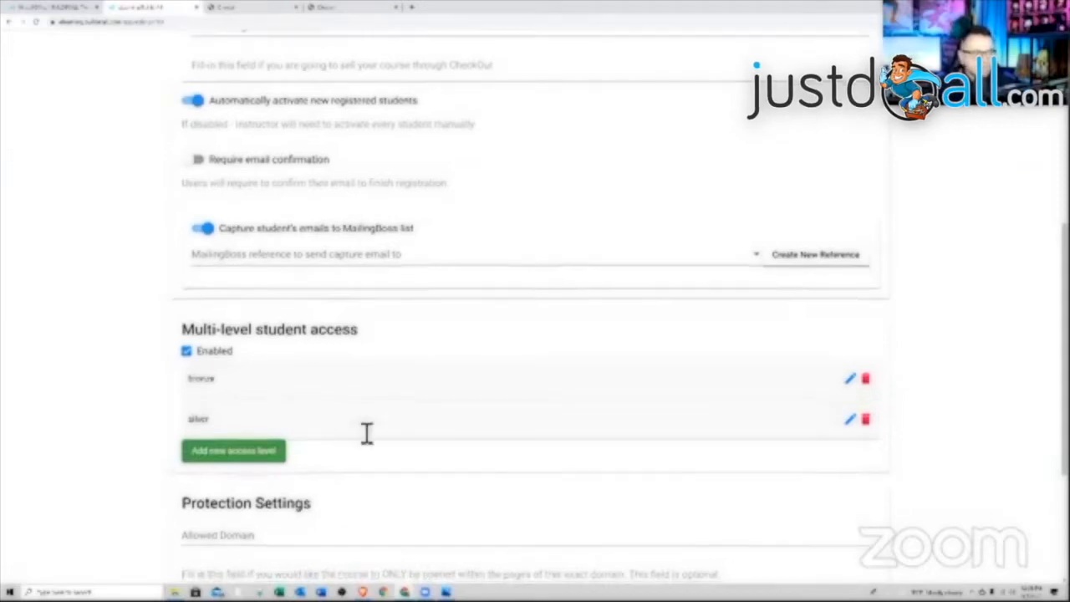
# - Save New Course's settings with the new access levels
pyautogui.scroll(-2, 366, 432)
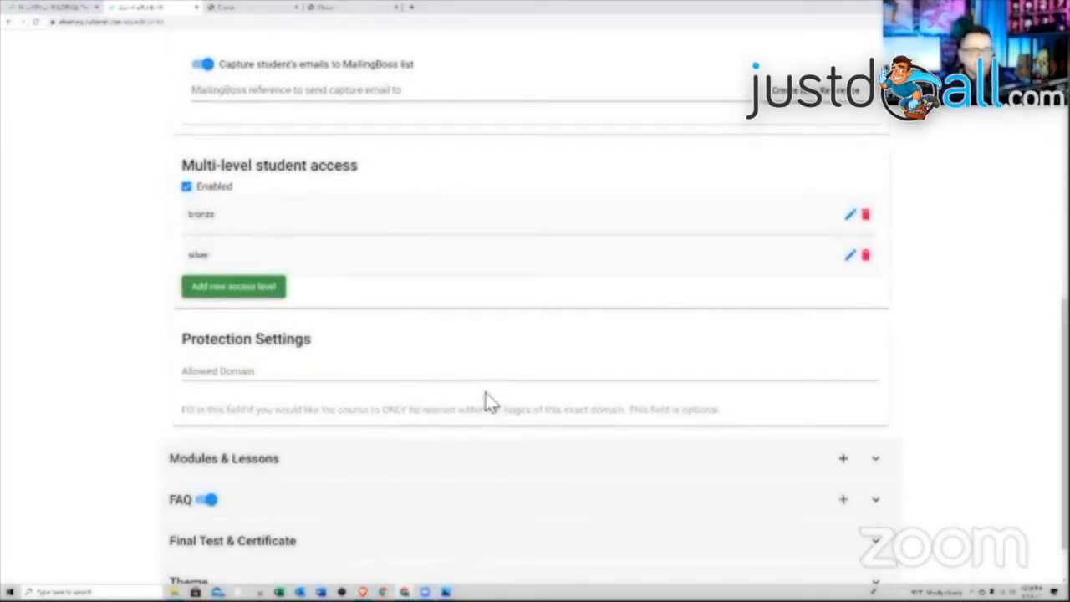
pyautogui.scroll(-1, 490, 397)
pyautogui.middleClick(519, 375)
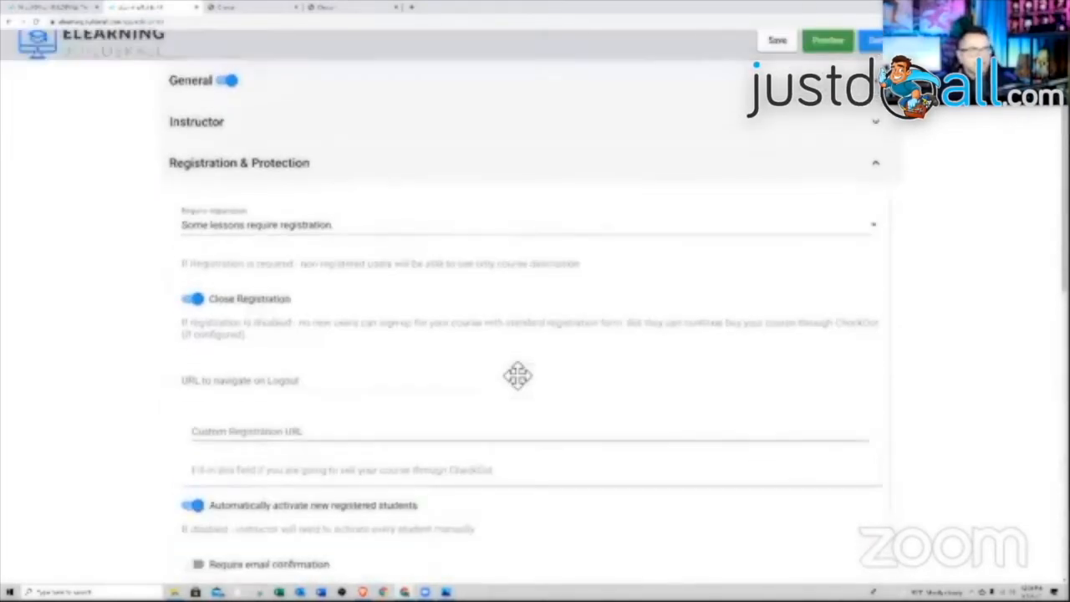
pyautogui.click(788, 50)
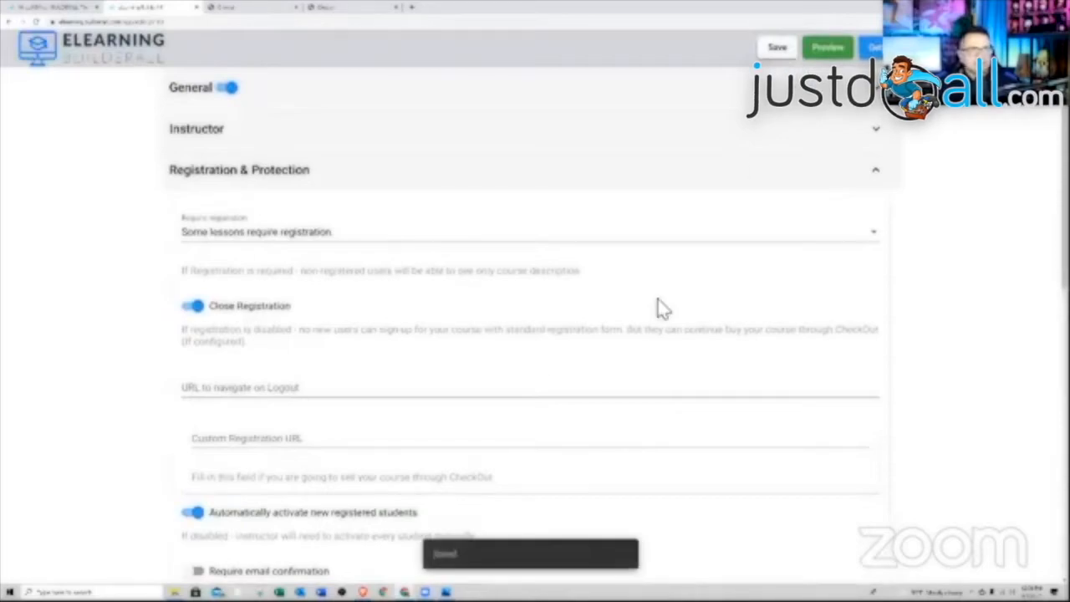
pyautogui.scroll(-5, 657, 306)
pyautogui.scroll(-3, 657, 305)
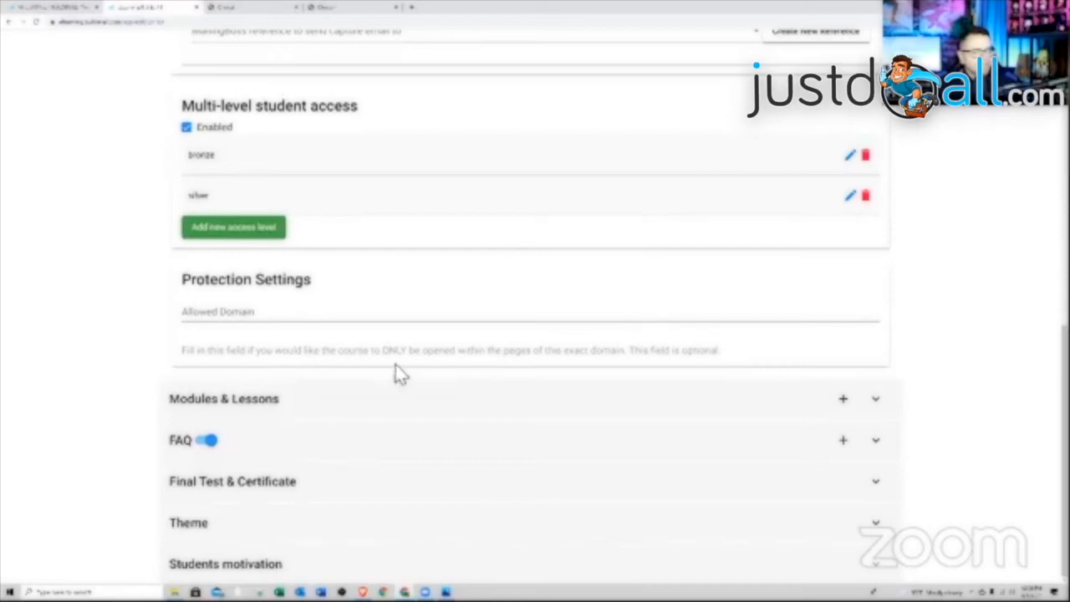
# - Expand Modules & Lessons and start a new module, entering its description
pyautogui.click(298, 403)
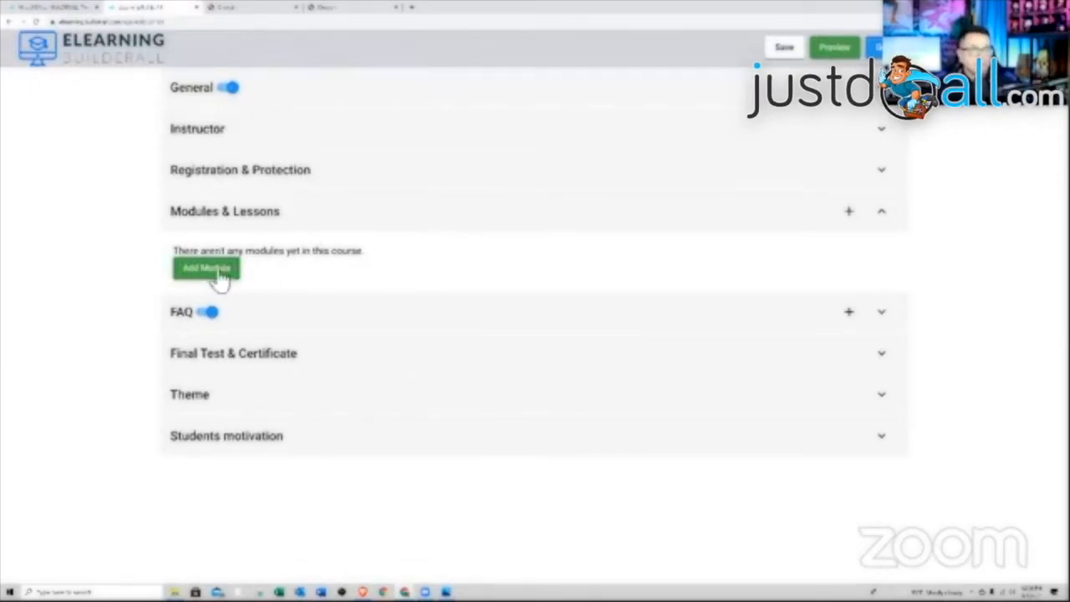
pyautogui.click(849, 215)
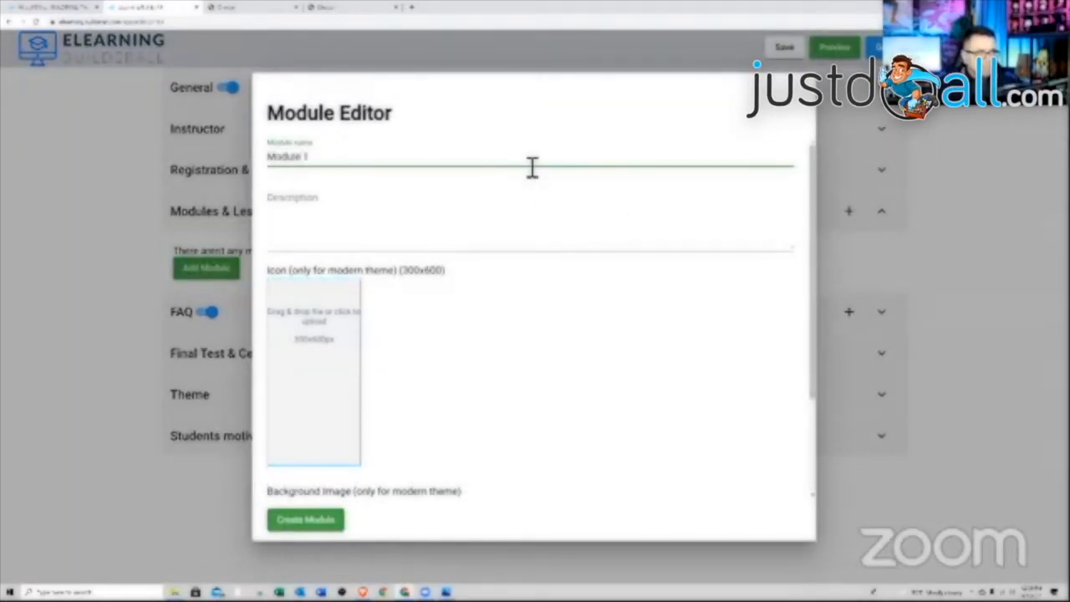
pyautogui.press('Tab')
pyautogui.write('M')
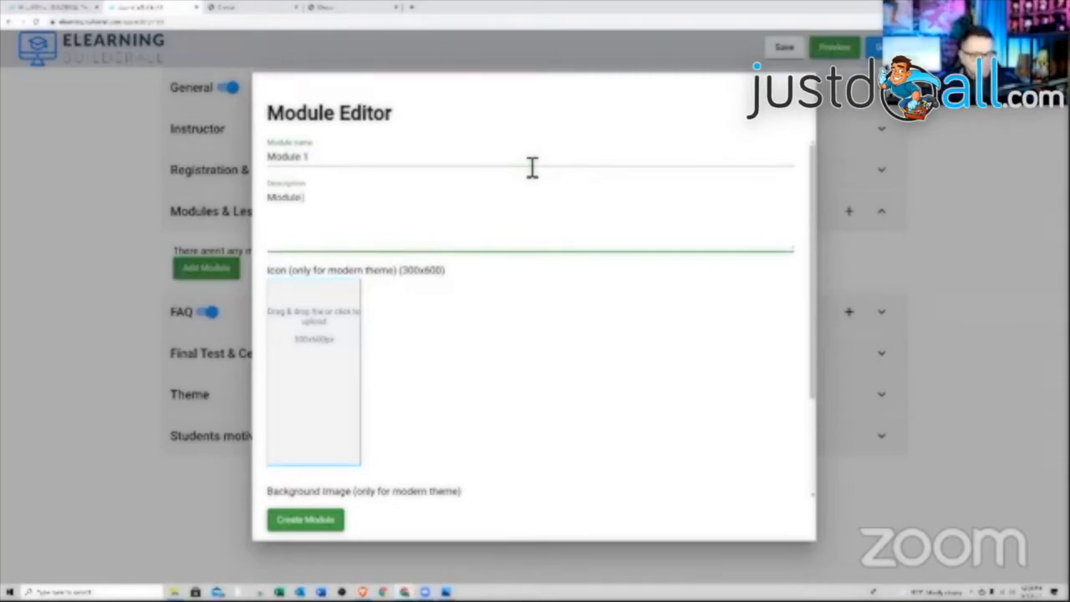
pyautogui.click(497, 311)
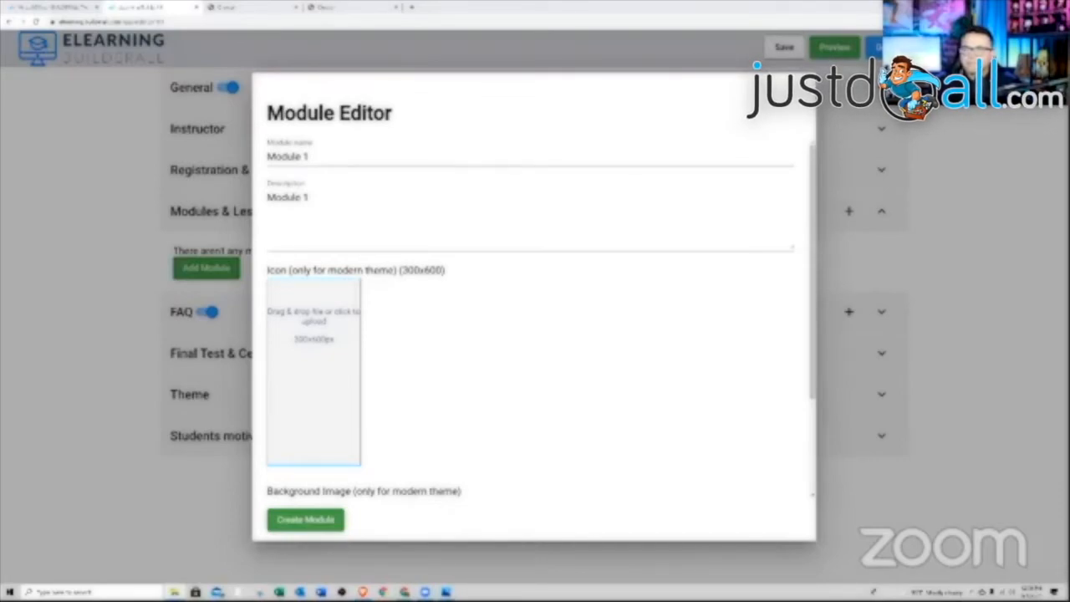
# - Give the module a Create Your Channel icon and an Upgrade Your Skills background, then create Module 1
pyautogui.moveTo(630, 309); pyautogui.dragTo(308, 372)
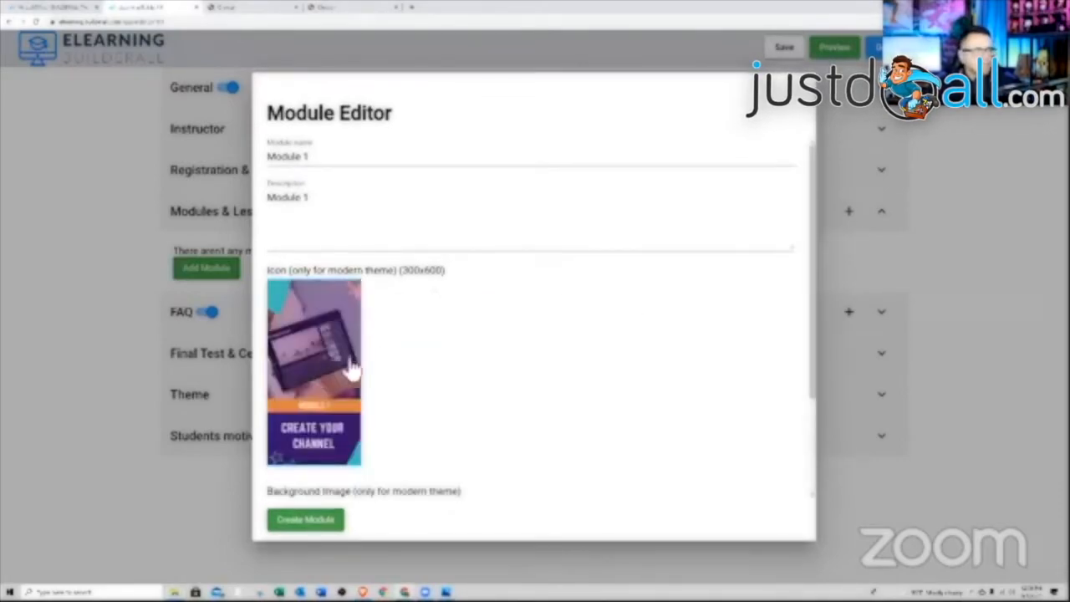
pyautogui.scroll(-2, 393, 397)
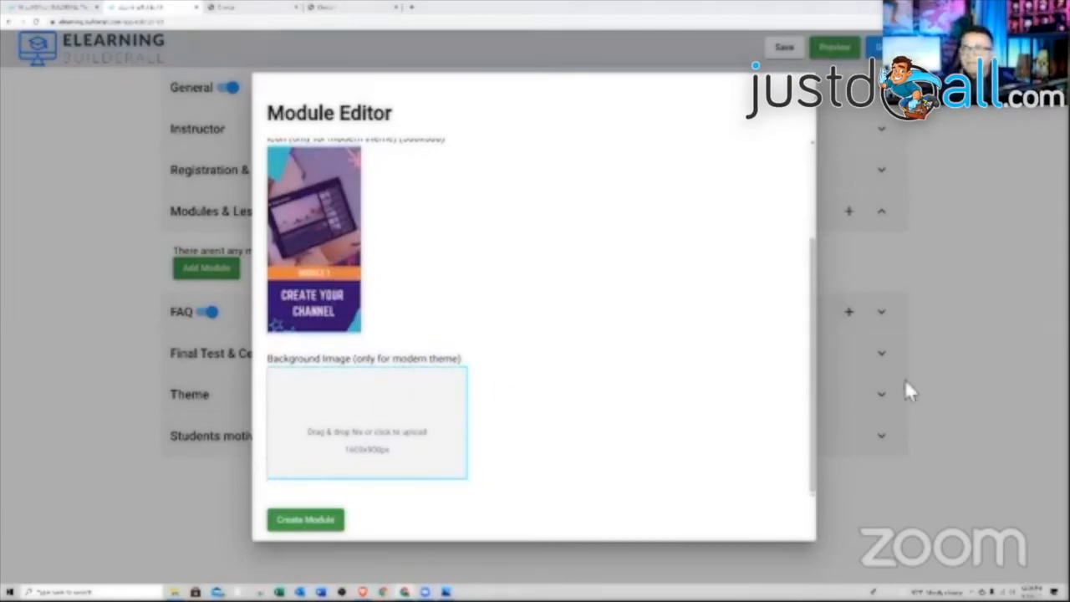
pyautogui.moveTo(904, 379); pyautogui.dragTo(334, 427)
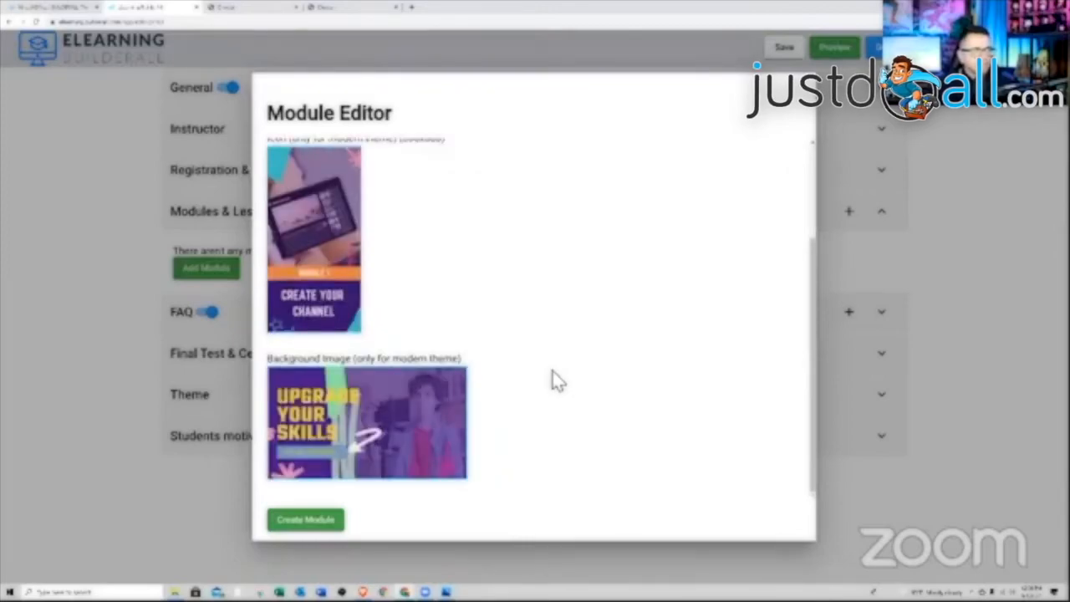
pyautogui.scroll(3, 552, 374)
pyautogui.scroll(-3, 552, 374)
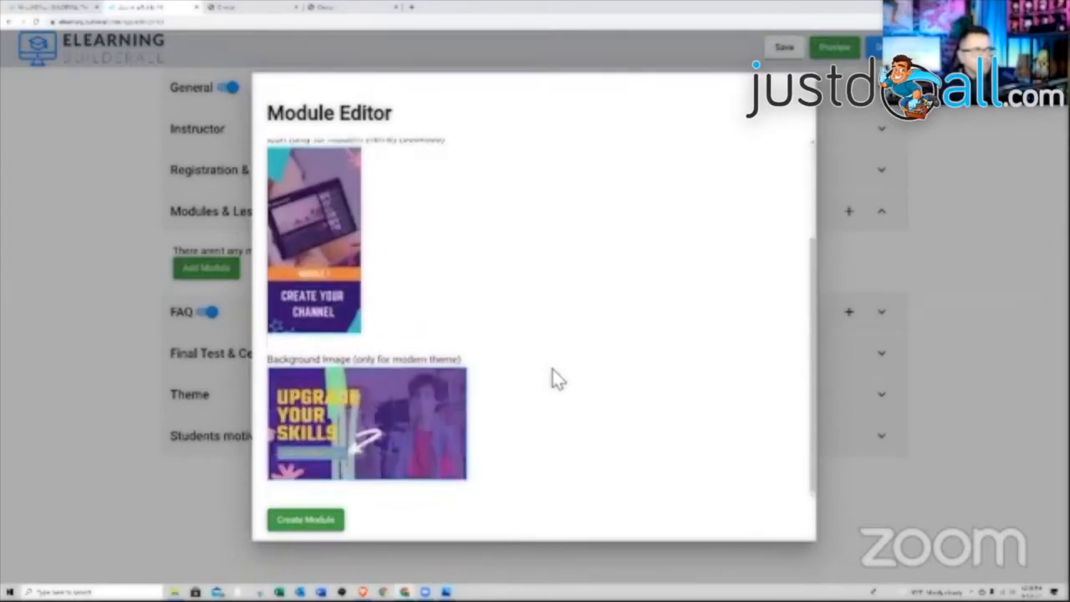
pyautogui.click(308, 530)
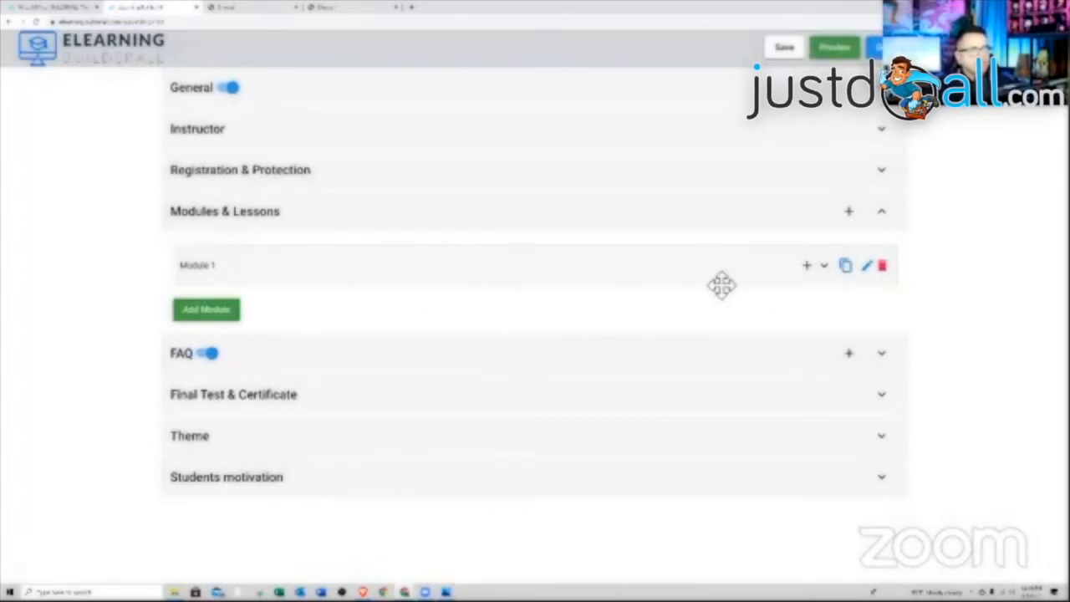
# - Duplicate Module 1 as 'Module 2' and open Module 2's editor
pyautogui.click(825, 266)
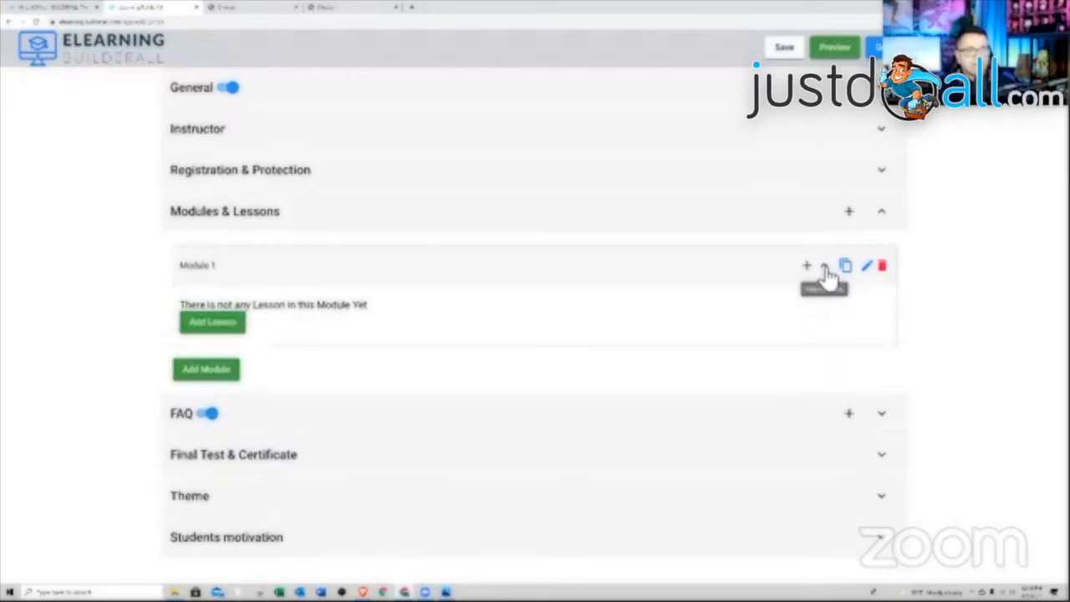
pyautogui.click(825, 268)
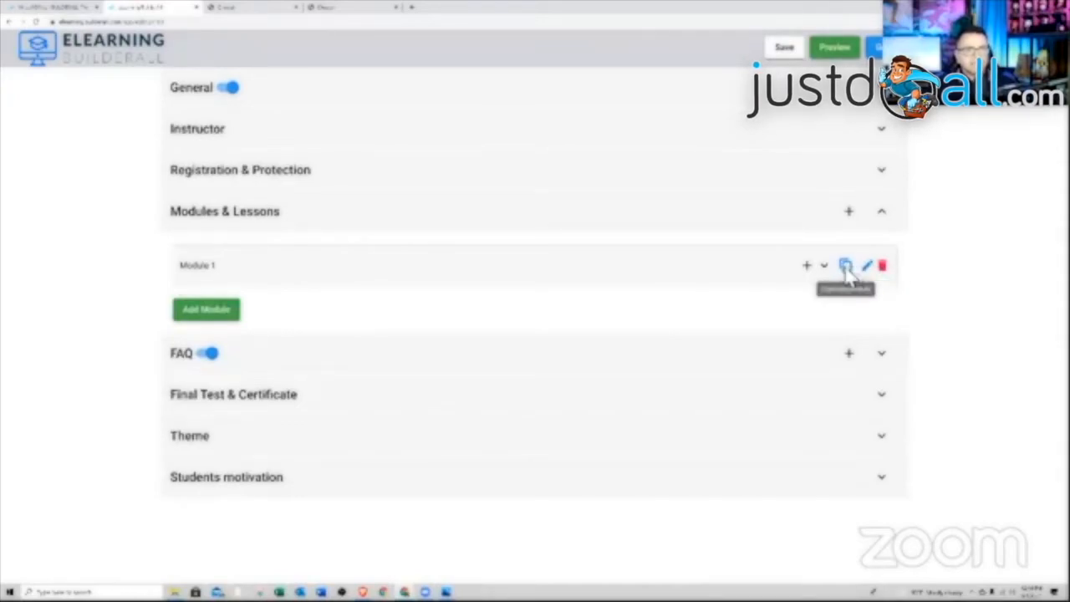
pyautogui.click(847, 268)
pyautogui.write('M')
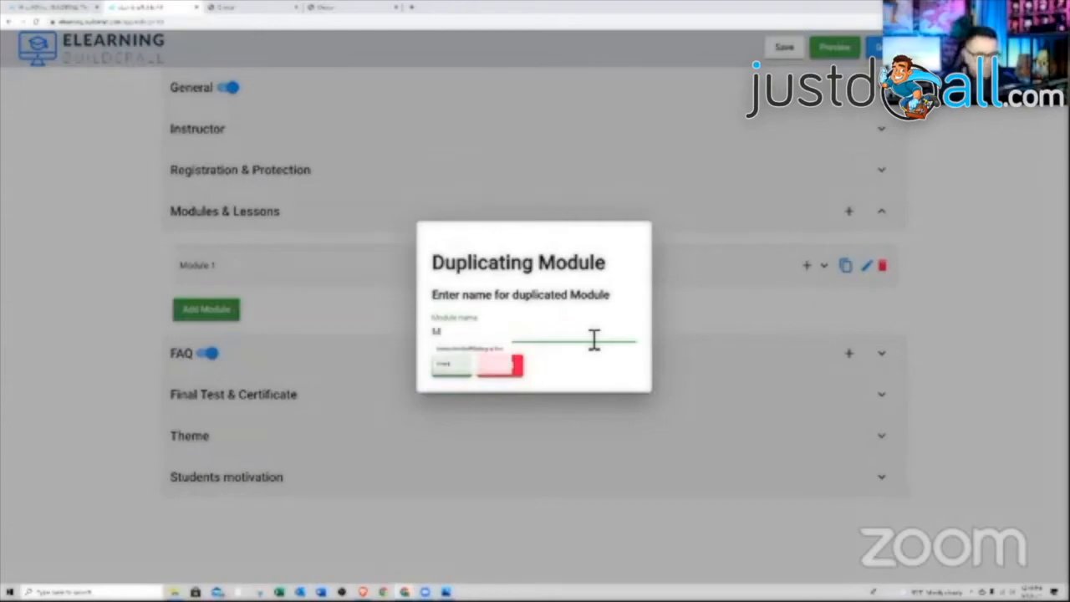
pyautogui.write('odule 2')
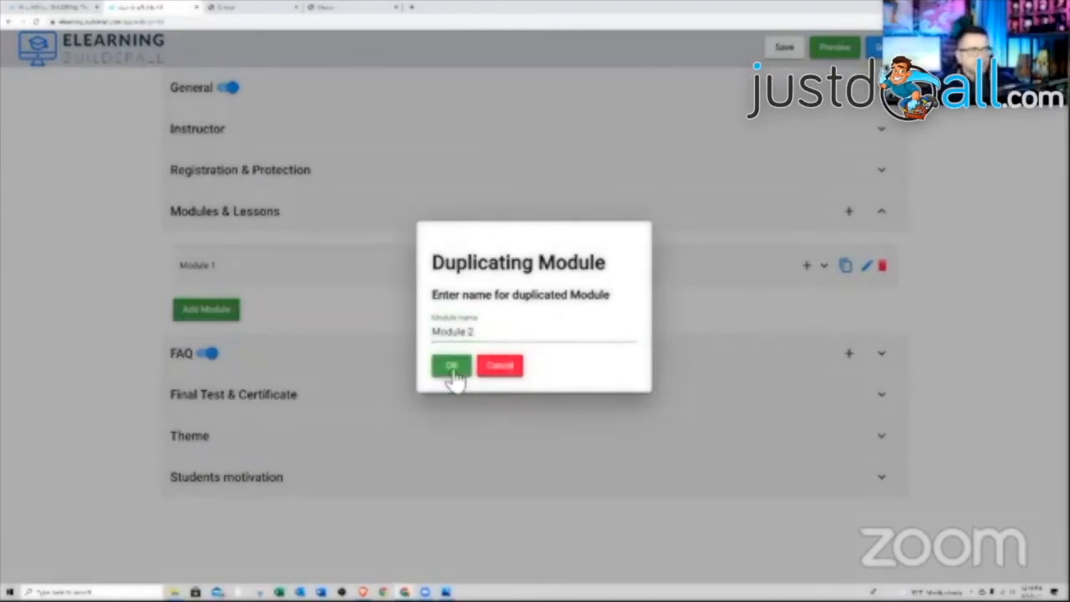
pyautogui.click(451, 366)
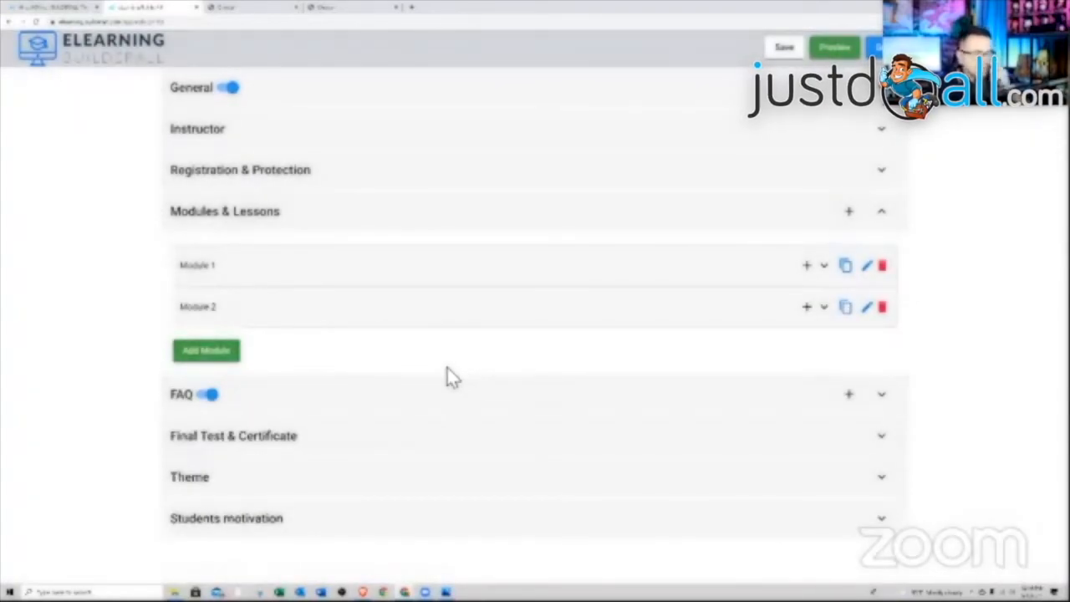
pyautogui.click(865, 310)
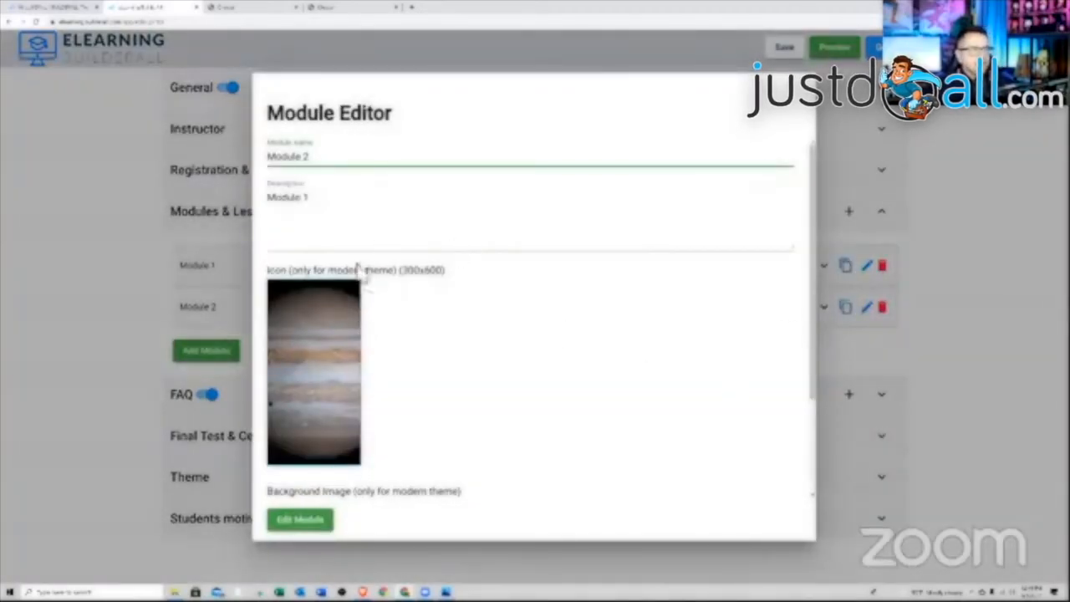
# - Set Module 2's description to 'Module 2', add a Video & Audio Presentation icon and a new background, and save
pyautogui.click(327, 210)
pyautogui.write('Module ')
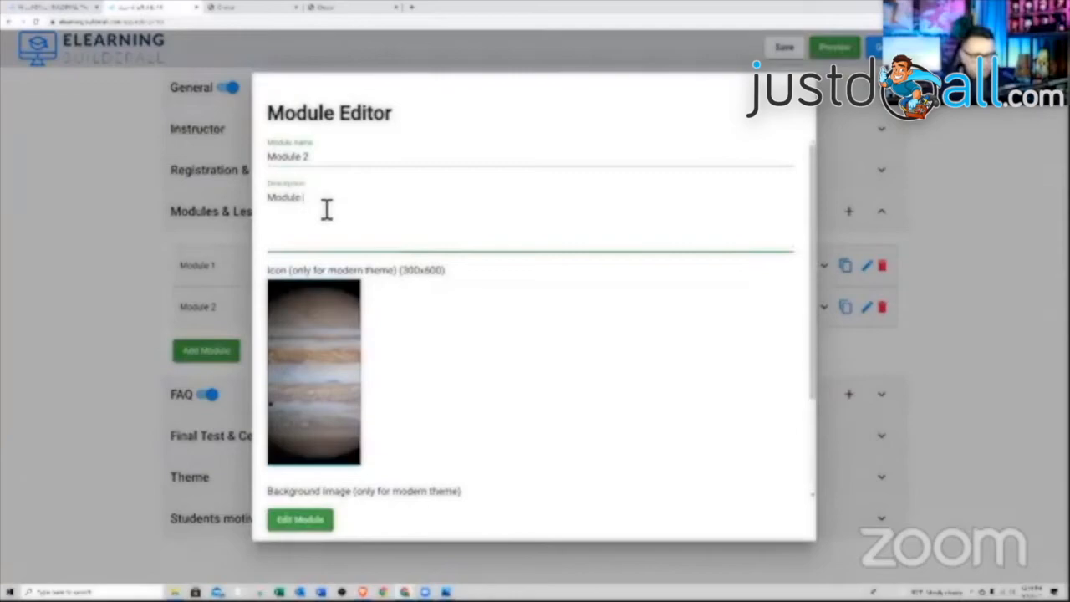
pyautogui.write('2')
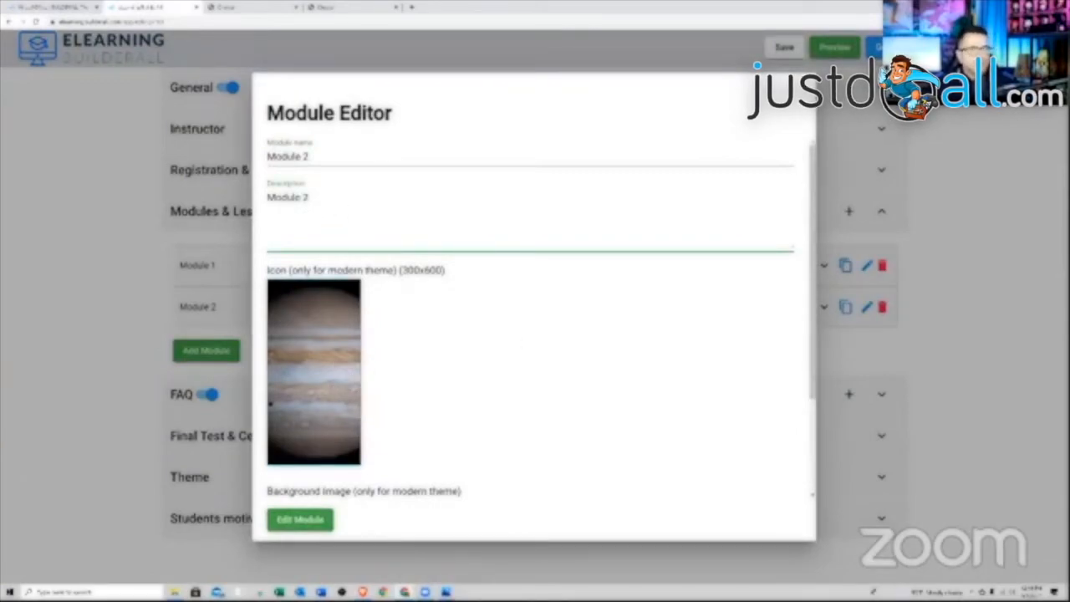
pyautogui.moveTo(516, 296); pyautogui.dragTo(364, 351)
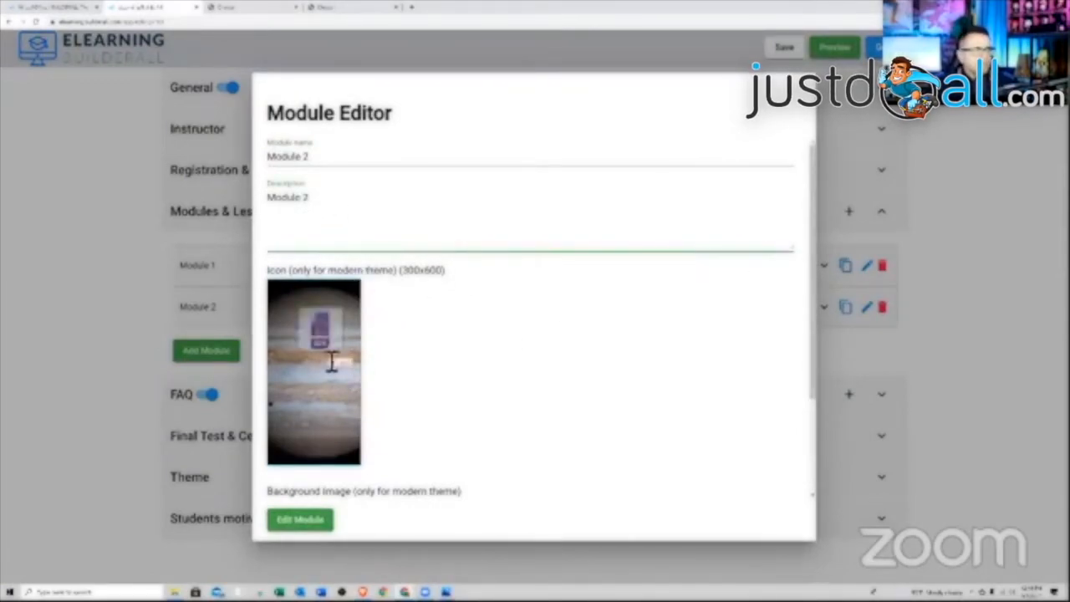
pyautogui.scroll(-2, 493, 393)
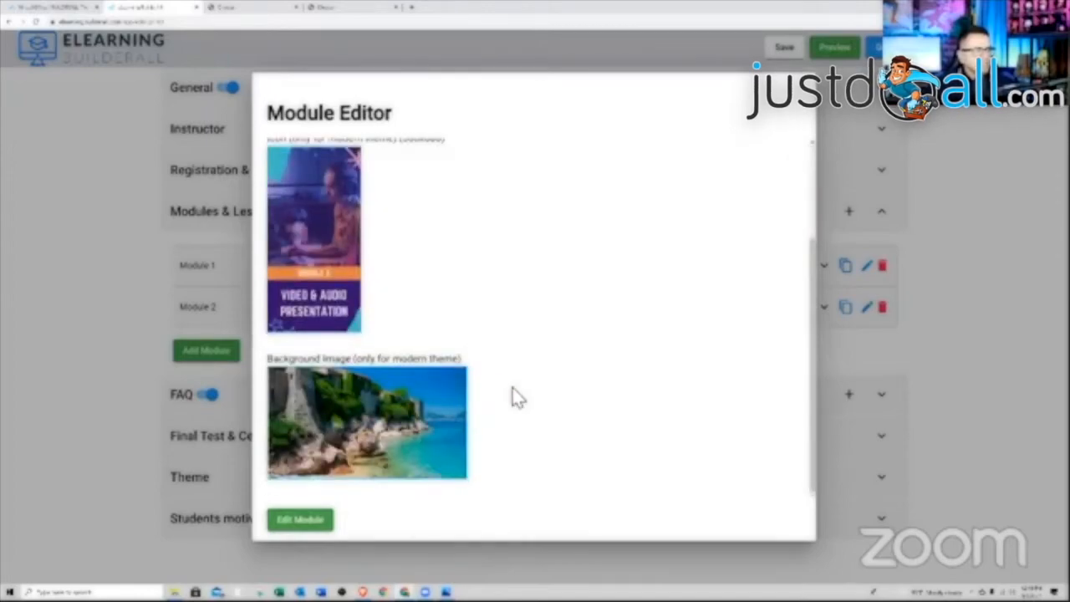
pyautogui.moveTo(985, 333); pyautogui.dragTo(410, 429)
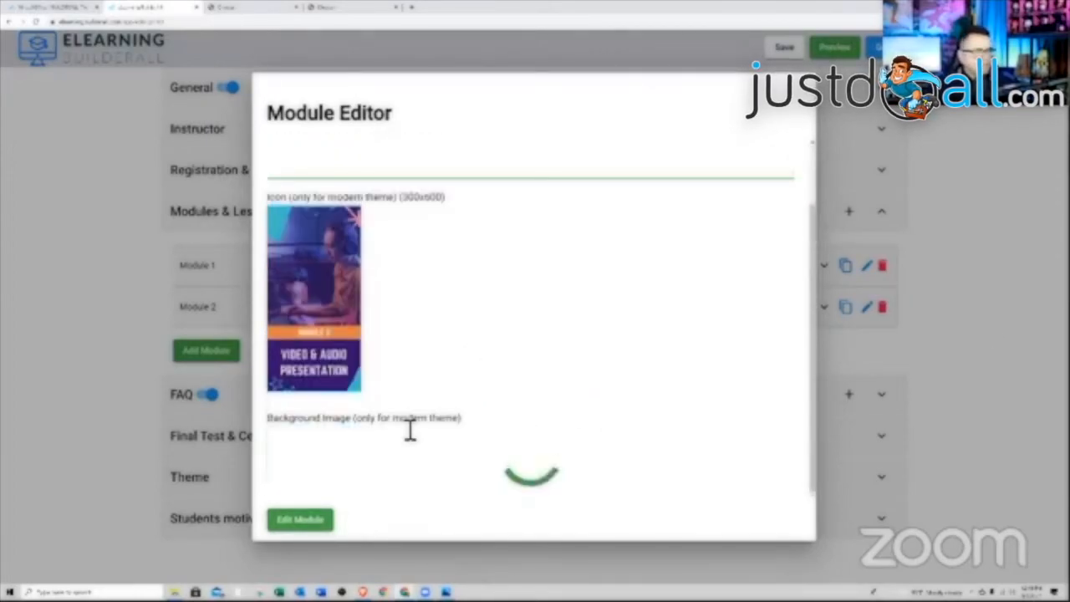
pyautogui.scroll(-1, 463, 377)
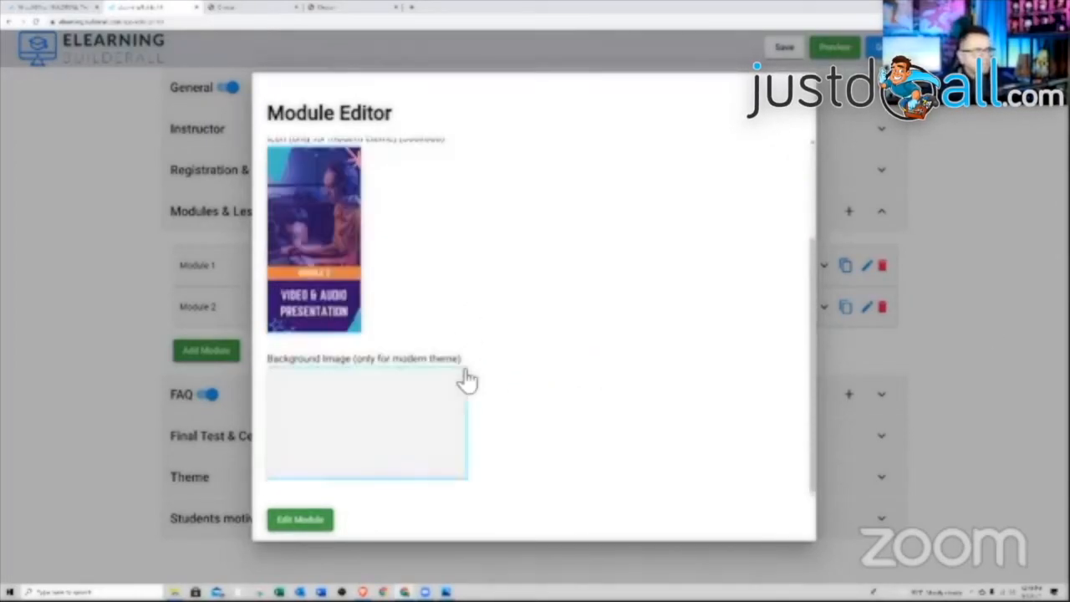
pyautogui.scroll(2, 496, 432)
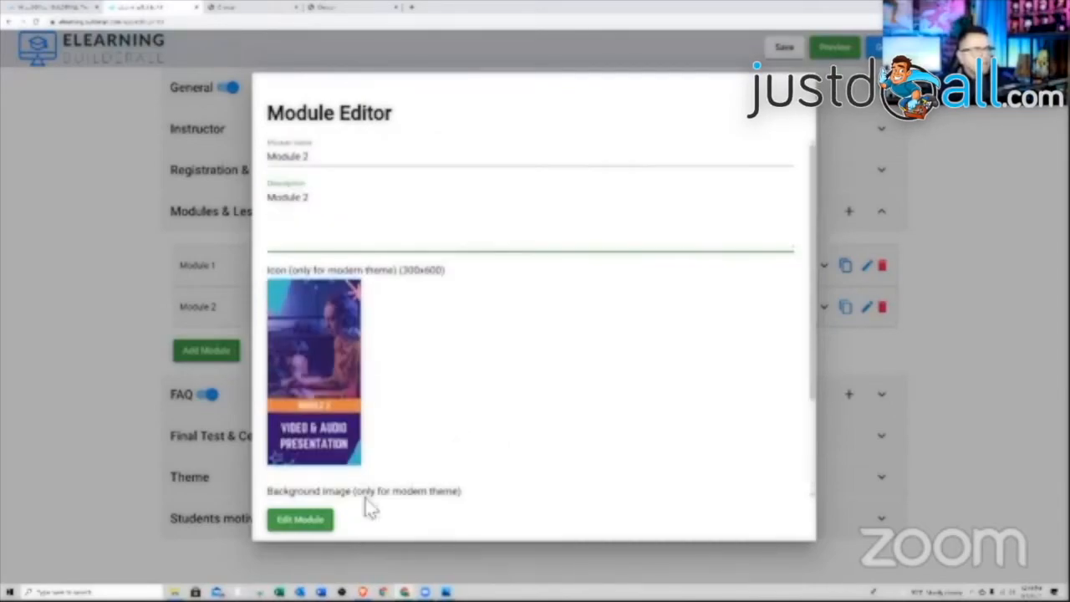
pyautogui.click(310, 522)
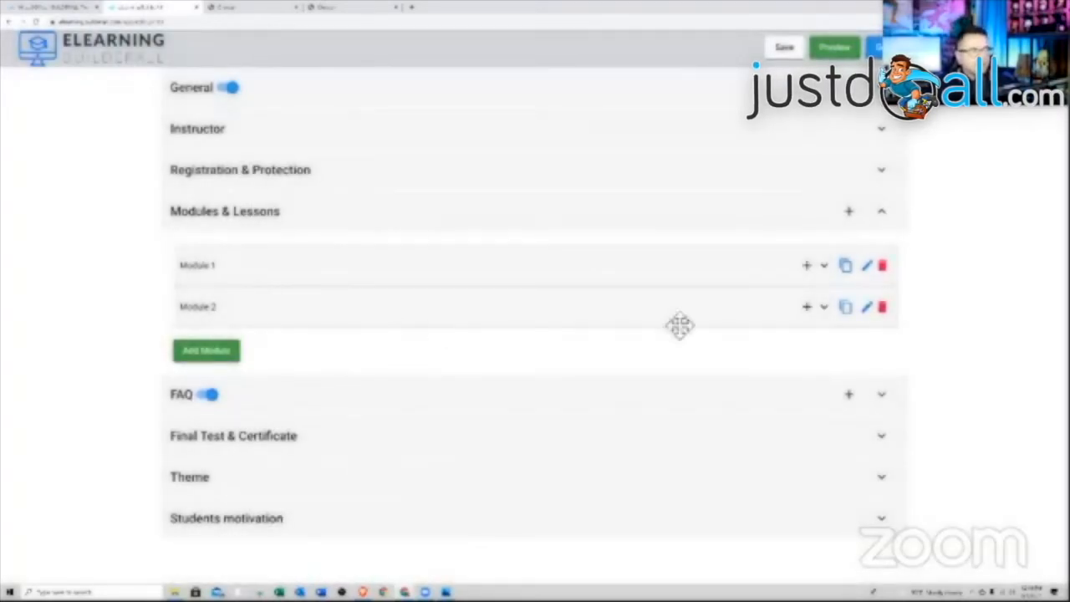
# - Reopen Module 2's settings, cancel choosing another icon file, and save again
pyautogui.click(868, 308)
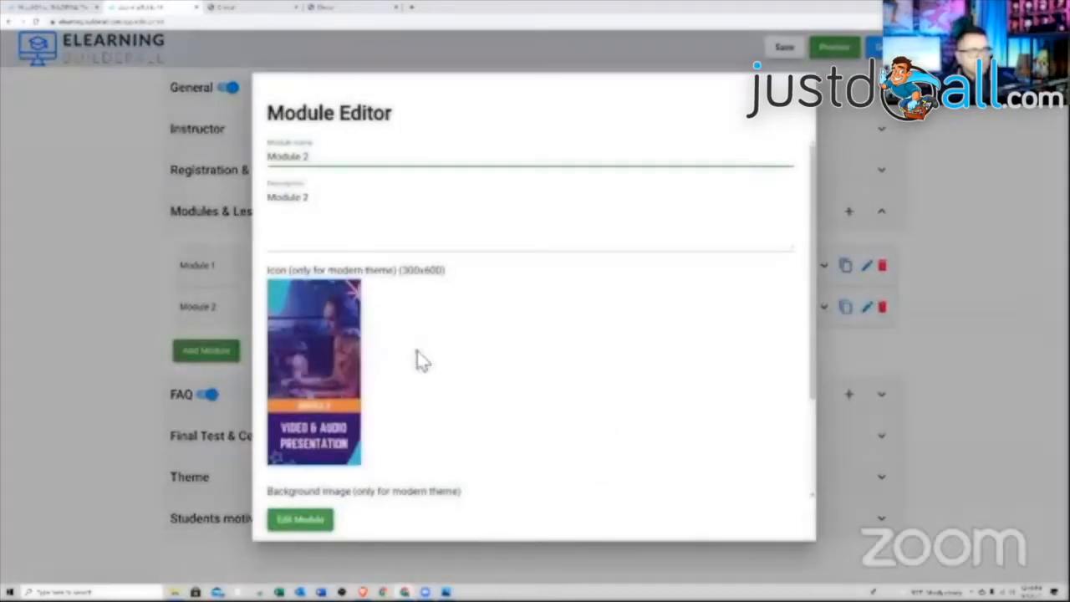
pyautogui.click(331, 343)
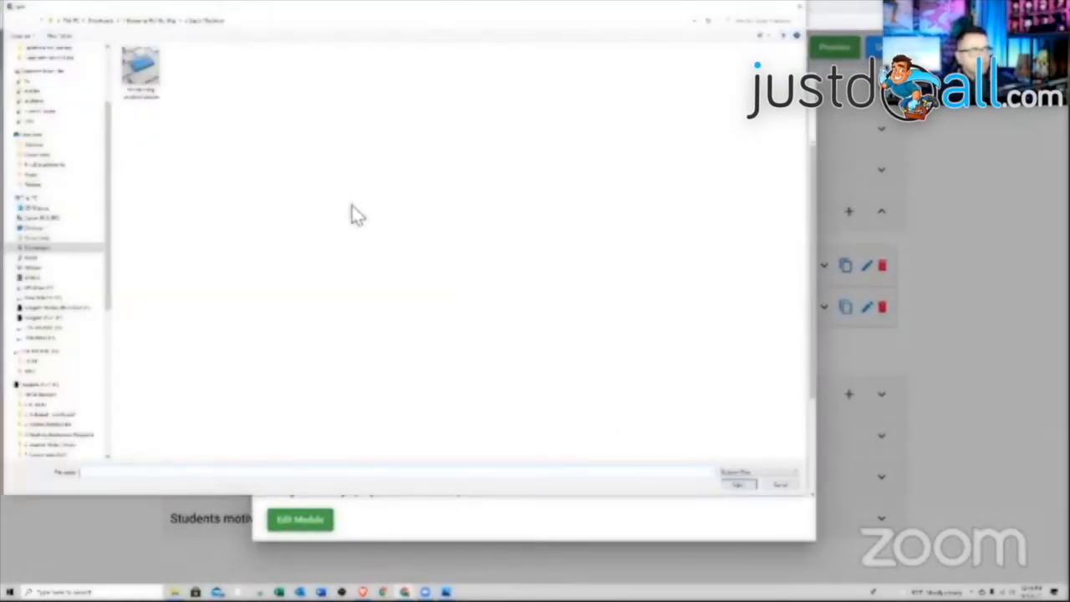
pyautogui.click(770, 486)
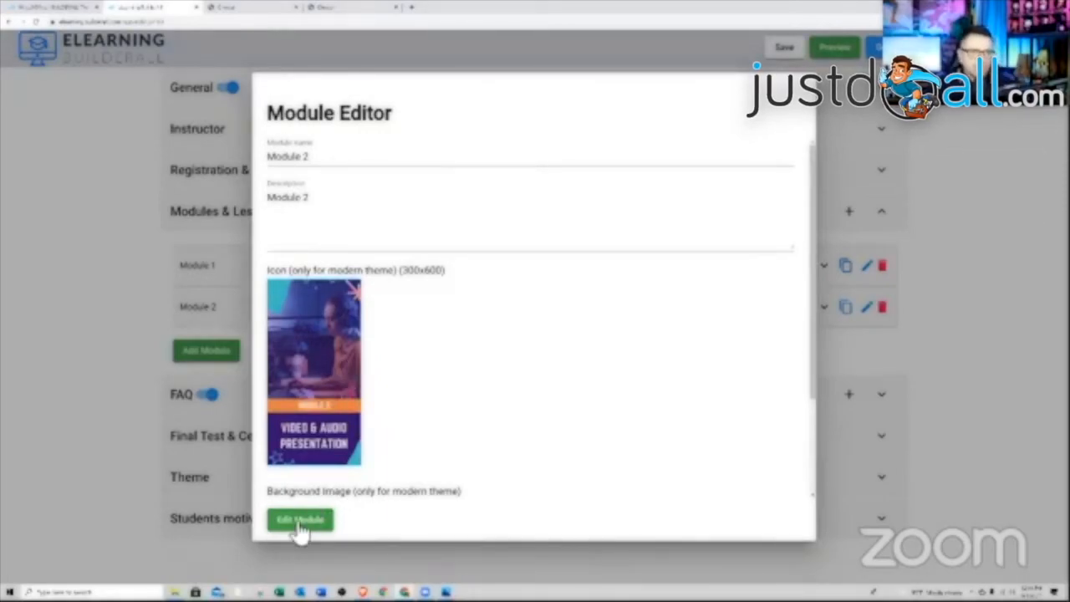
pyautogui.click(336, 530)
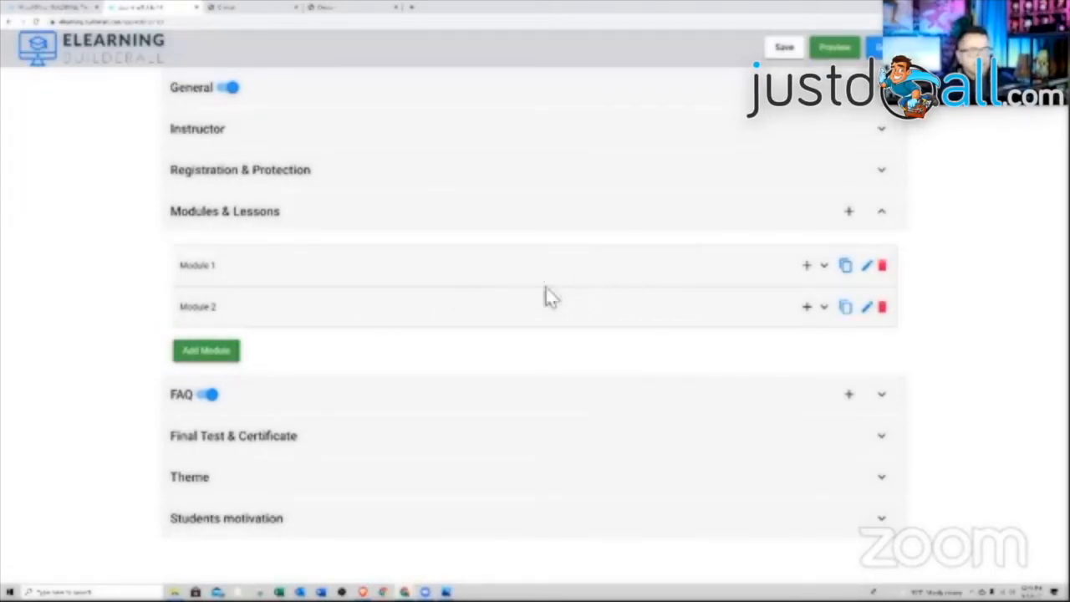
# - Try dragging Module 2 to reorder it, leaving it below Module 1
pyautogui.moveTo(463, 296); pyautogui.dragTo(465, 270)
pyautogui.moveTo(475, 301); pyautogui.dragTo(474, 305)
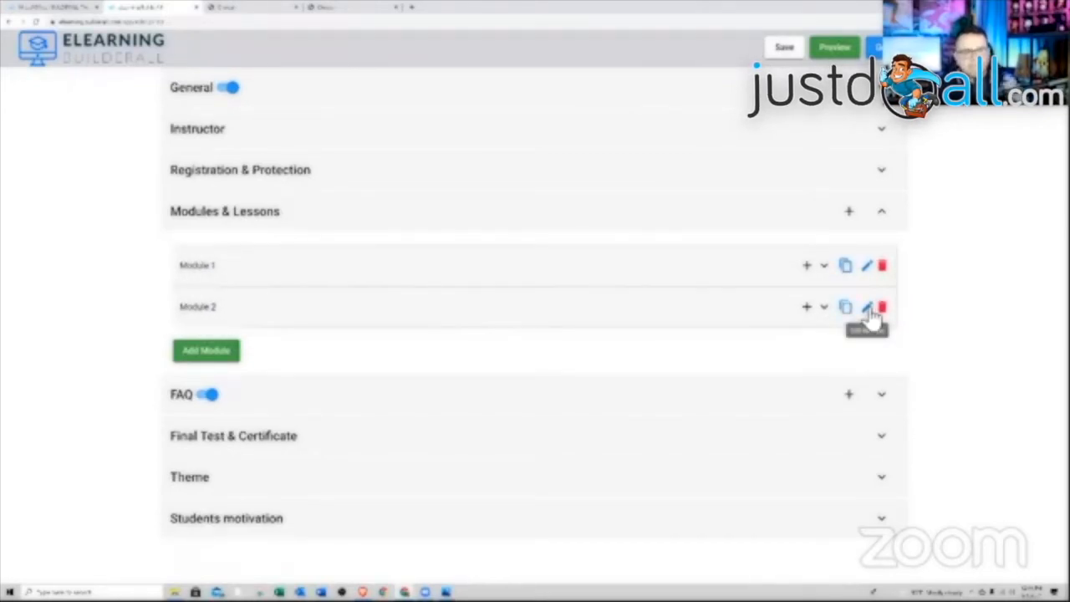
pyautogui.moveTo(676, 310)
pyautogui.mouseDown()
pyautogui.moveTo(671, 270)
pyautogui.moveTo(668, 312)
pyautogui.mouseUp()
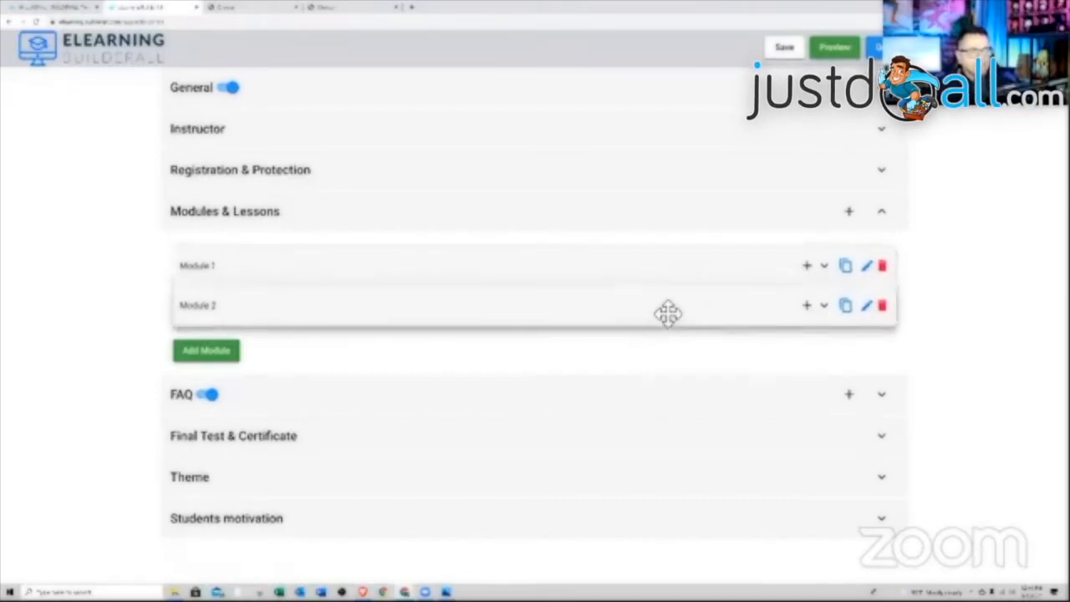
# - Add a lesson to Module 1, look through its Content, Drip & Access, Links, Files and Test tabs, then return to General
pyautogui.click(808, 269)
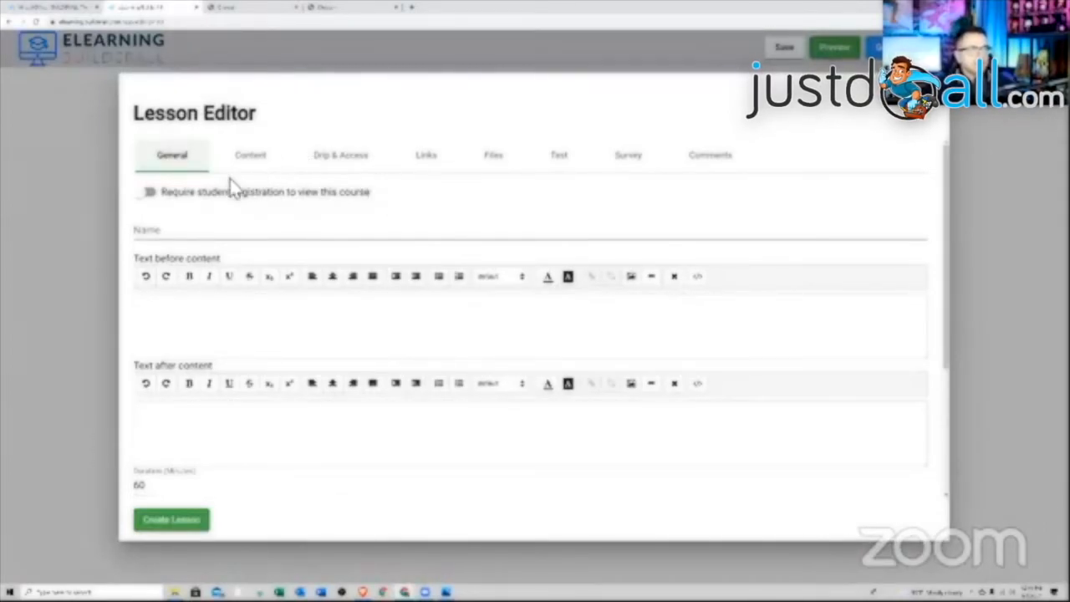
pyautogui.click(255, 164)
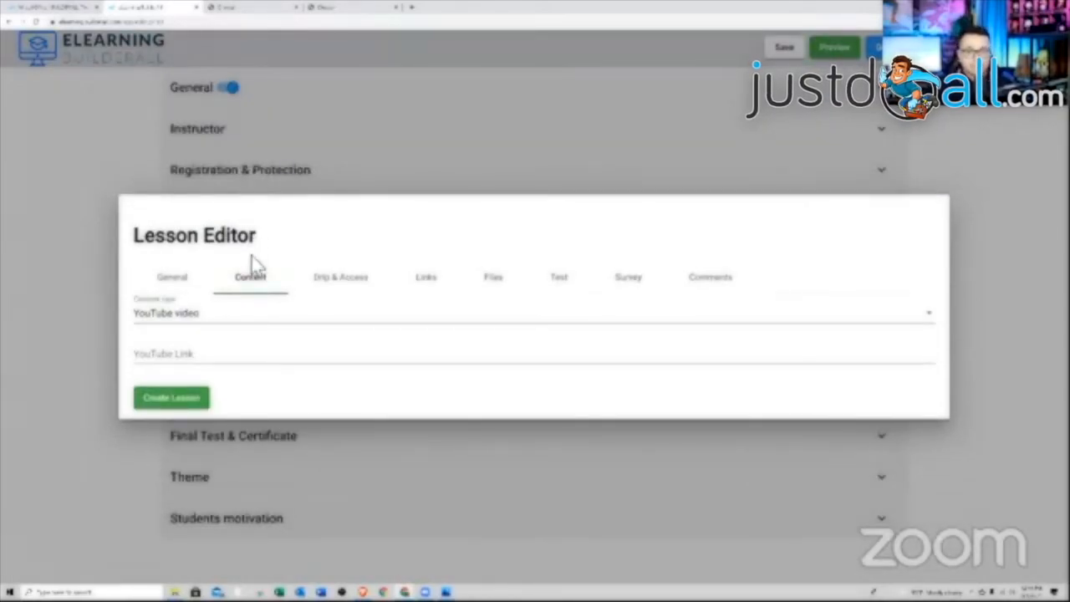
pyautogui.click(332, 283)
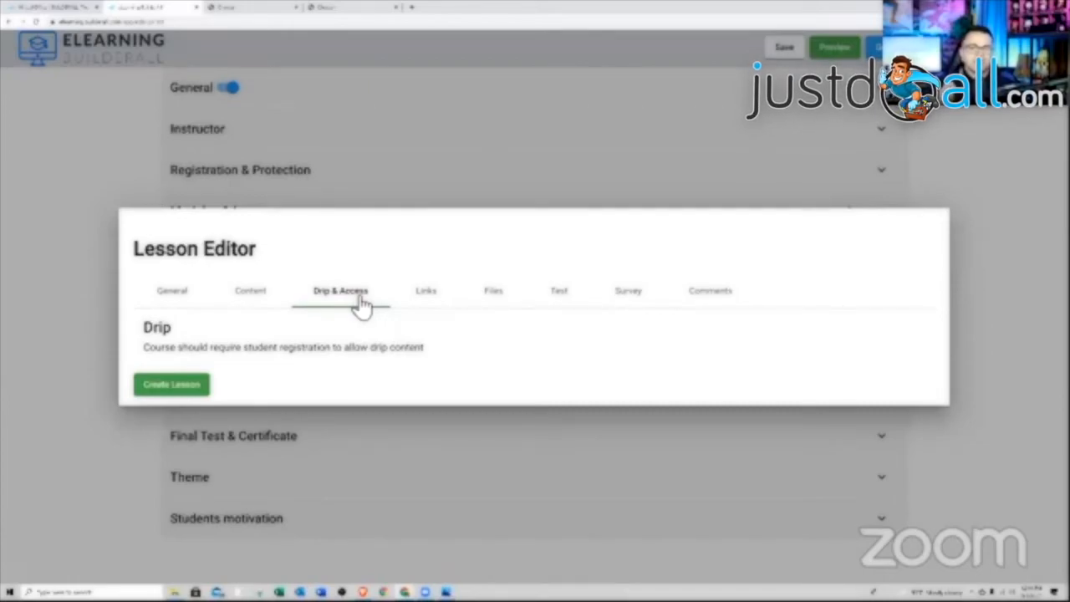
pyautogui.click(425, 294)
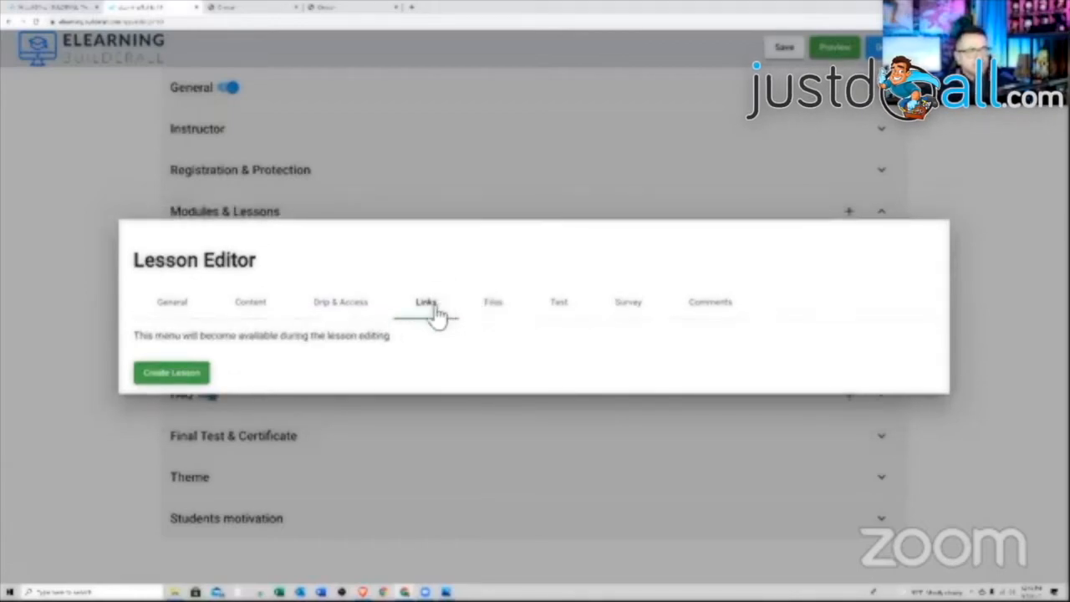
pyautogui.click(494, 304)
pyautogui.click(559, 311)
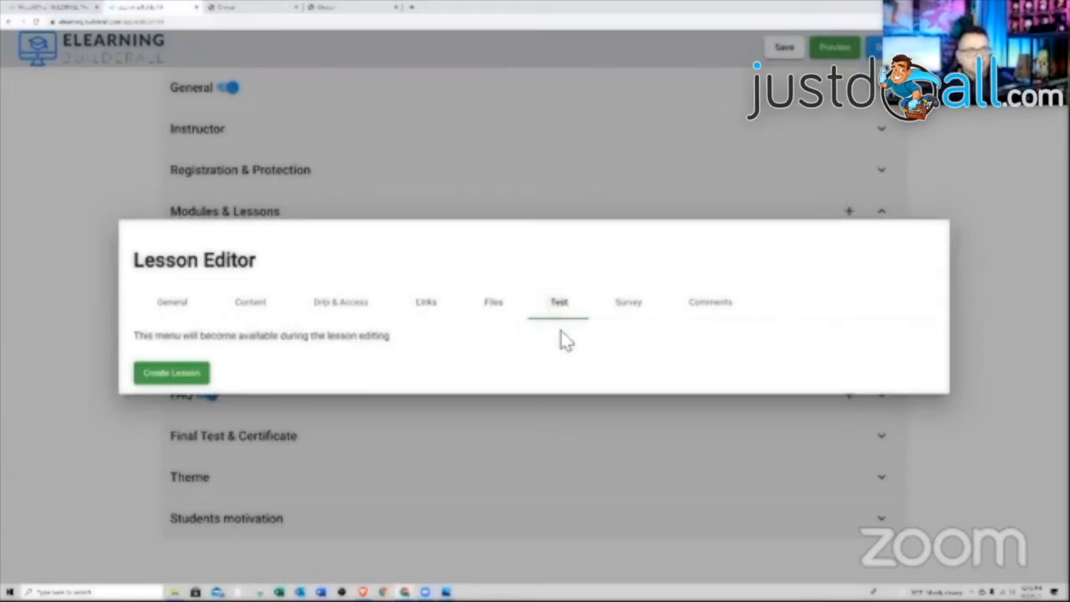
pyautogui.click(174, 304)
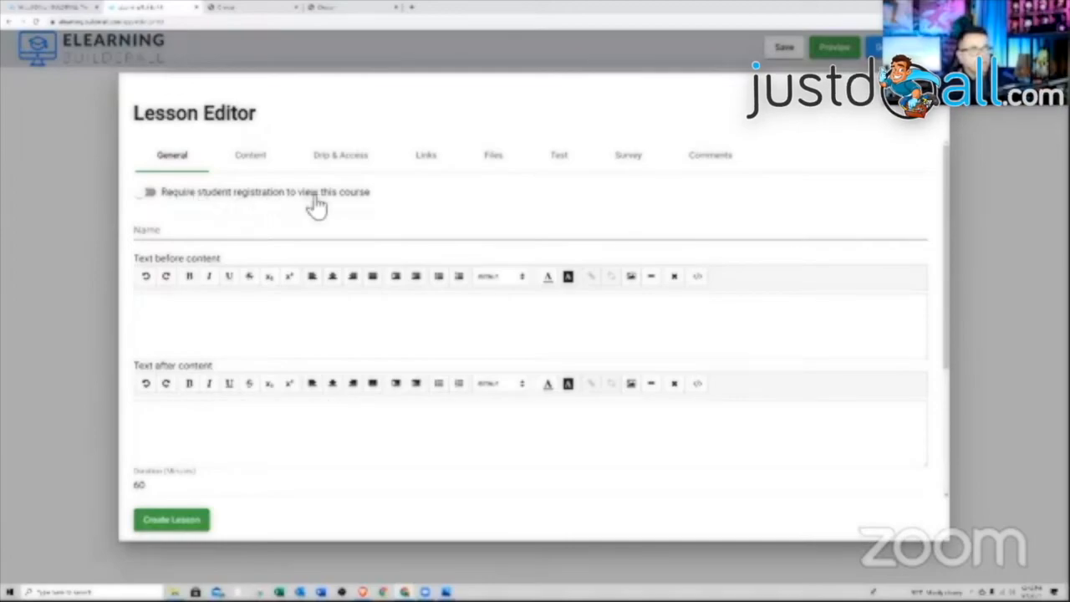
# - Name the new lesson 'Lesson 1', review the General tab, and bring up its Content settings
pyautogui.click(148, 194)
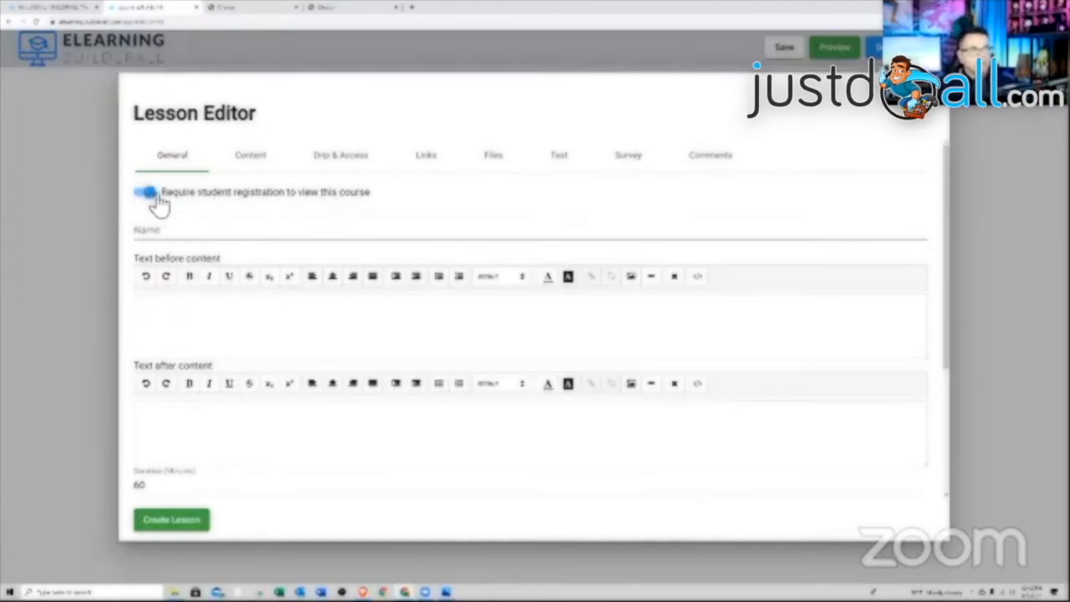
pyautogui.click(156, 199)
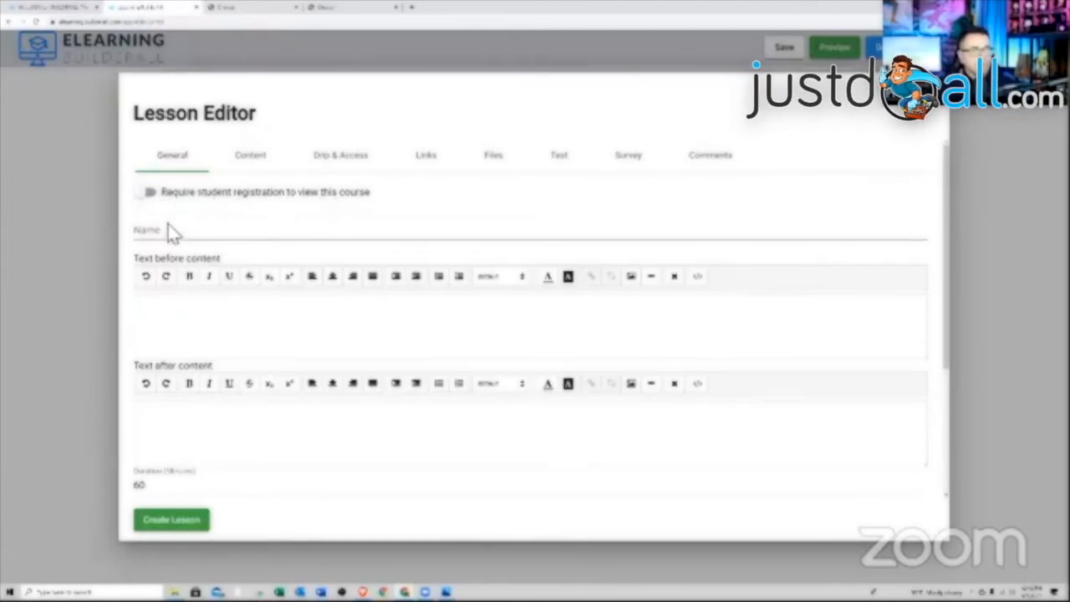
pyautogui.click(178, 232)
pyautogui.write('Lesson')
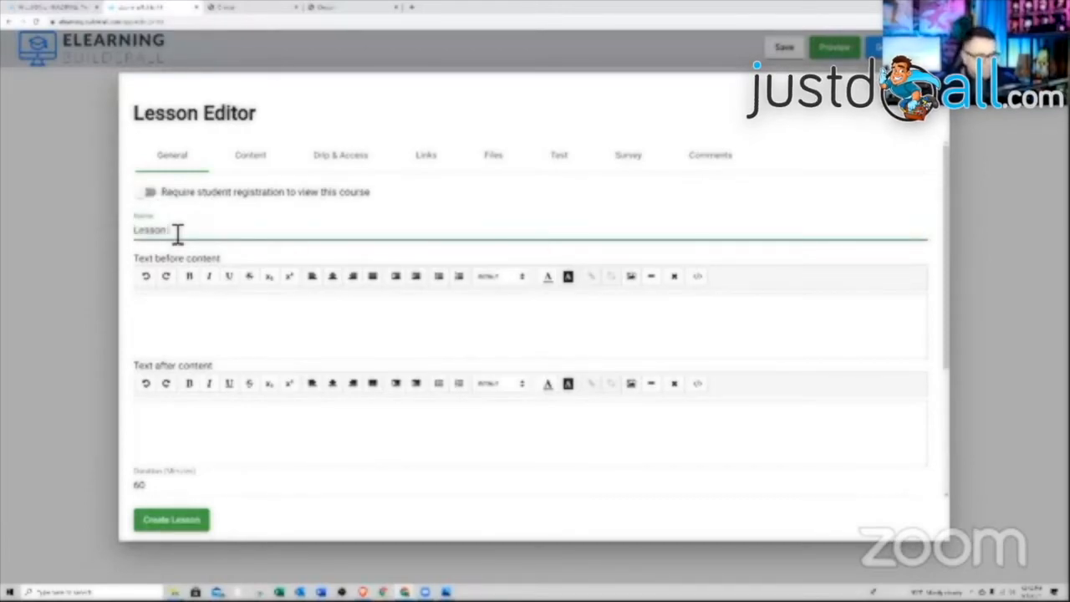
pyautogui.write(' 1')
pyautogui.click(277, 321)
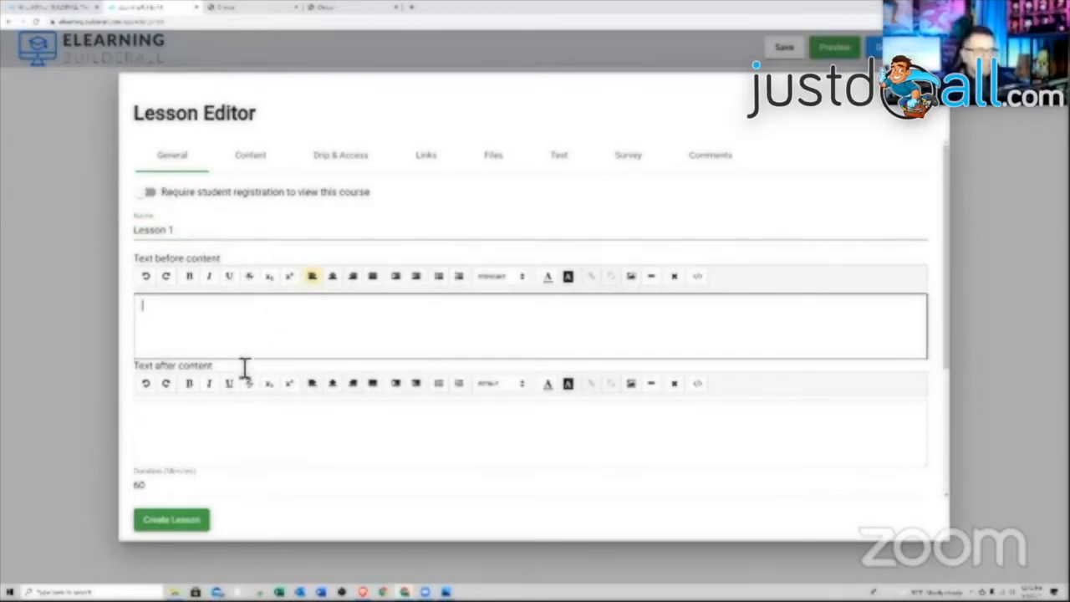
pyautogui.scroll(-2, 293, 427)
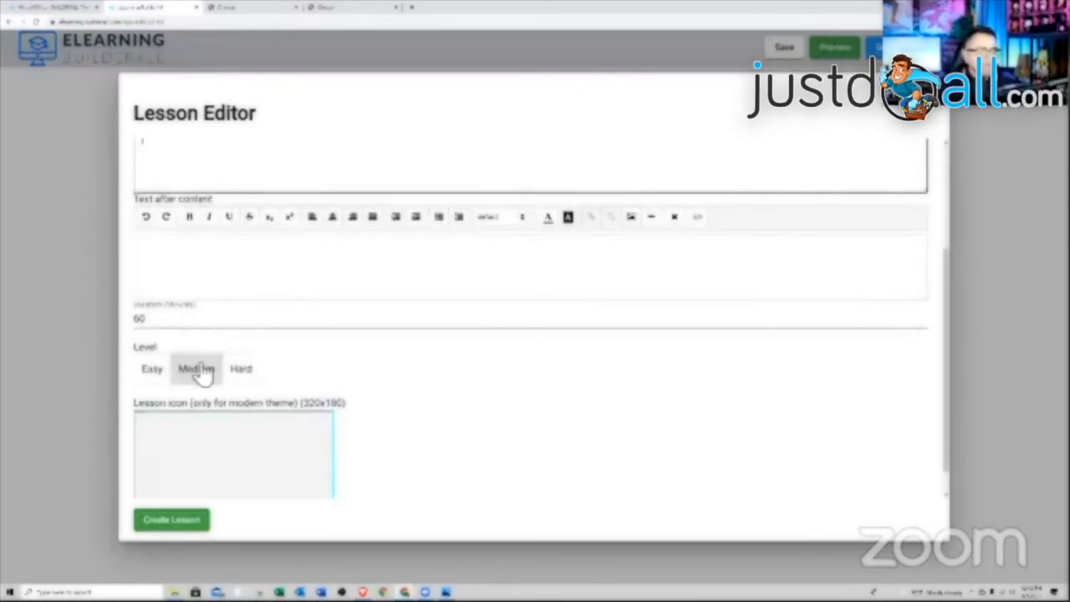
pyautogui.scroll(-1, 262, 383)
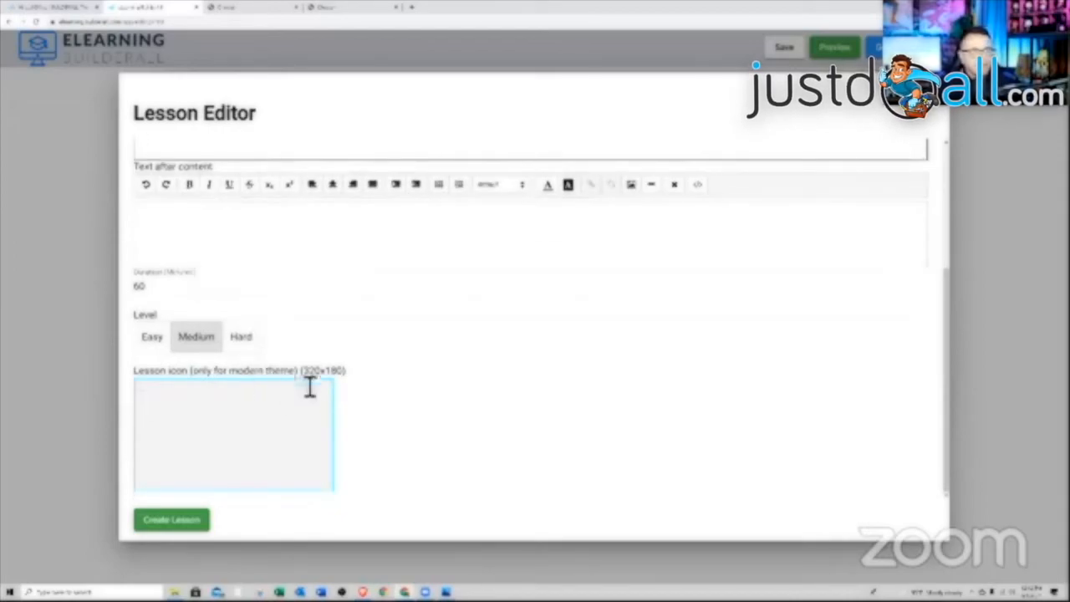
pyautogui.scroll(1, 255, 429)
pyautogui.scroll(5, 255, 429)
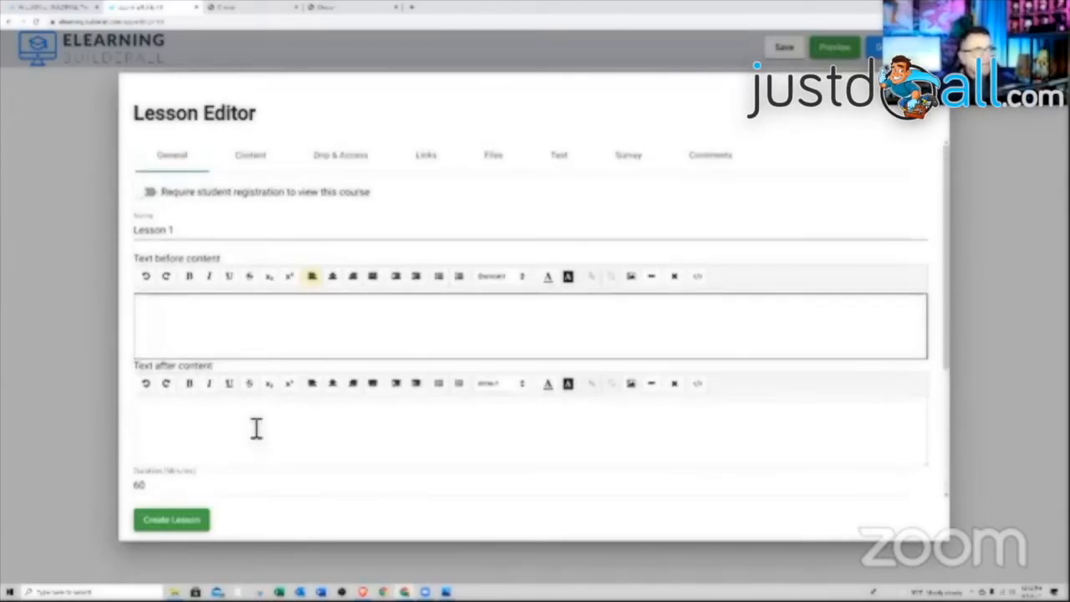
pyautogui.click(261, 166)
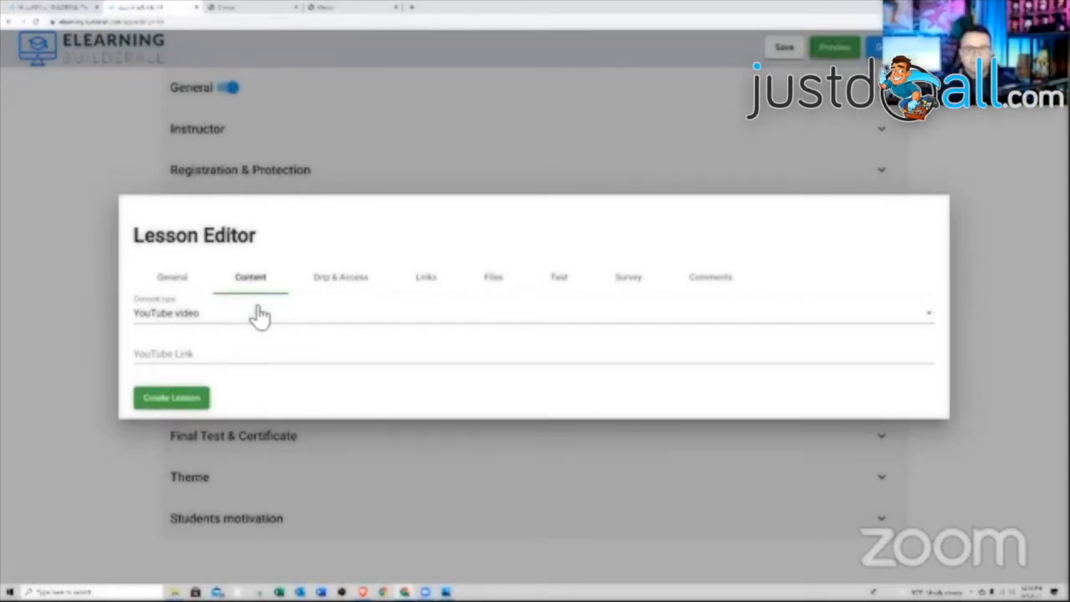
# - Keep YouTube video as the lesson's content type
pyautogui.click(233, 313)
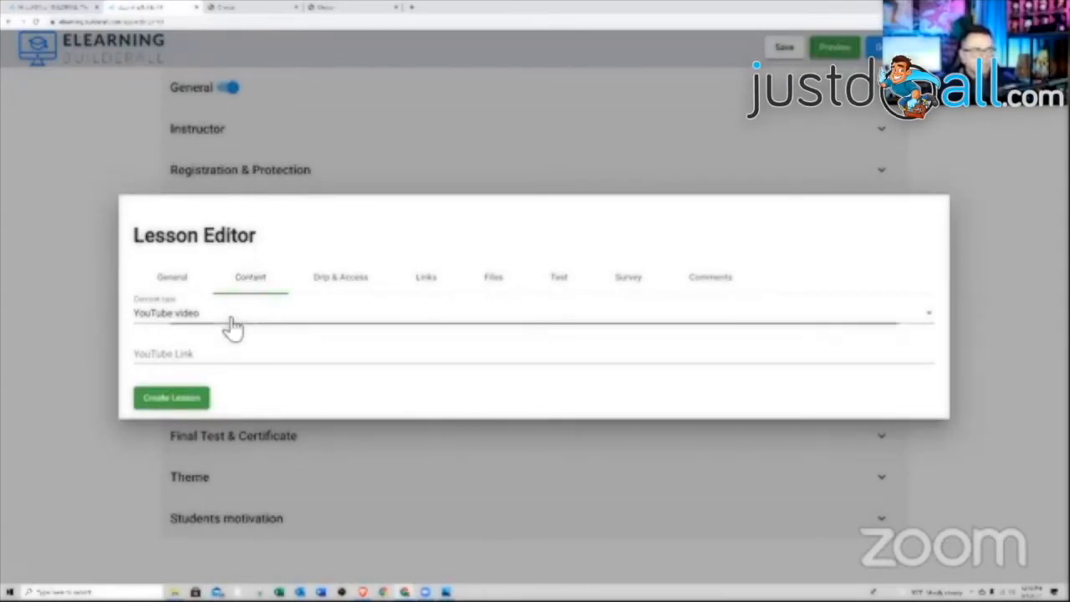
pyautogui.scroll(-1, 234, 352)
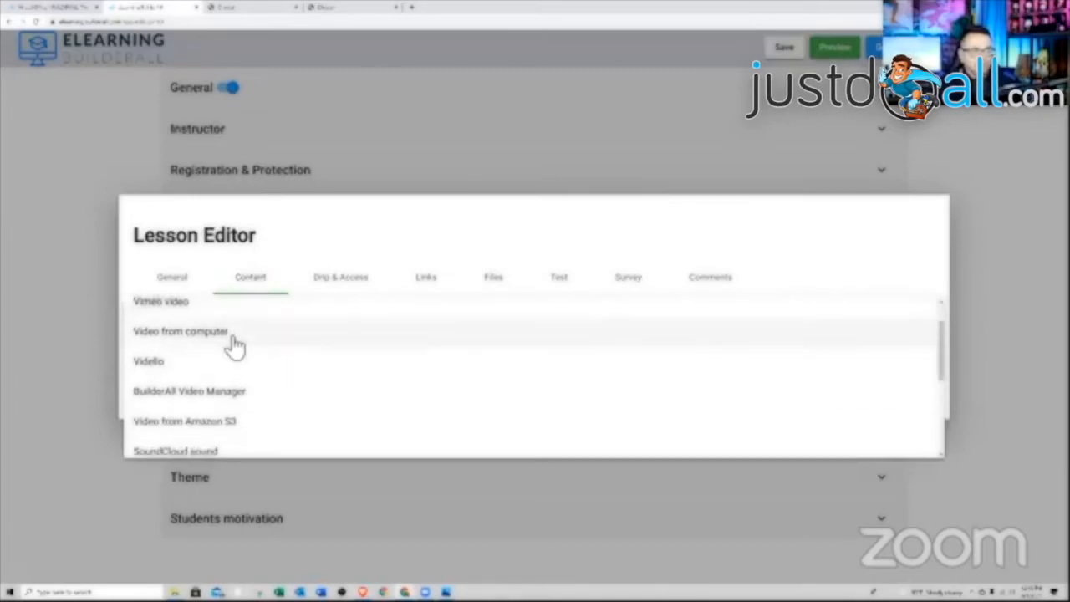
pyautogui.scroll(-1, 235, 345)
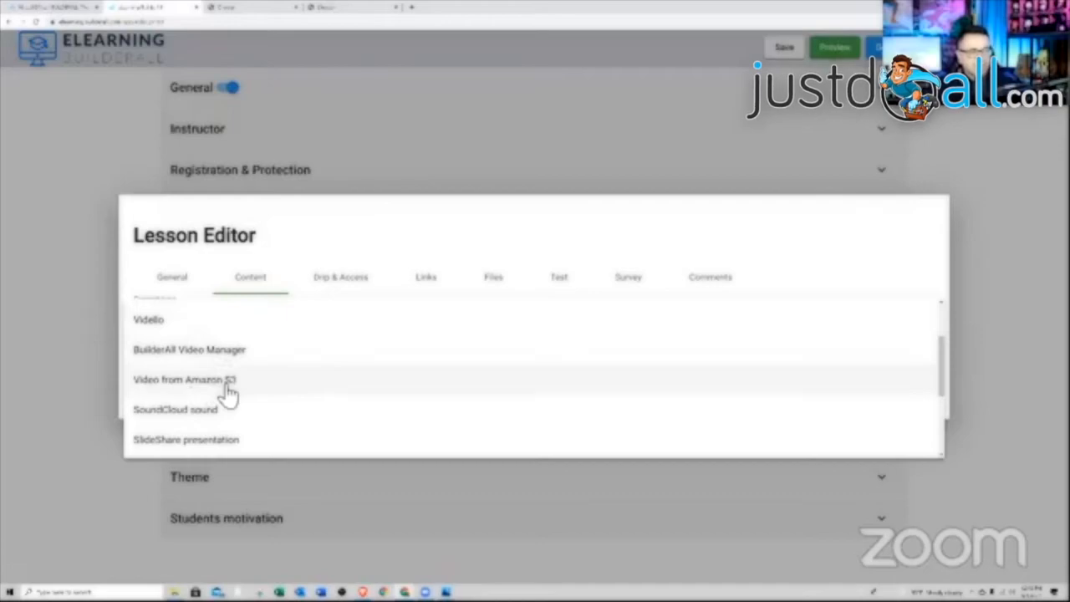
pyautogui.scroll(-3, 228, 389)
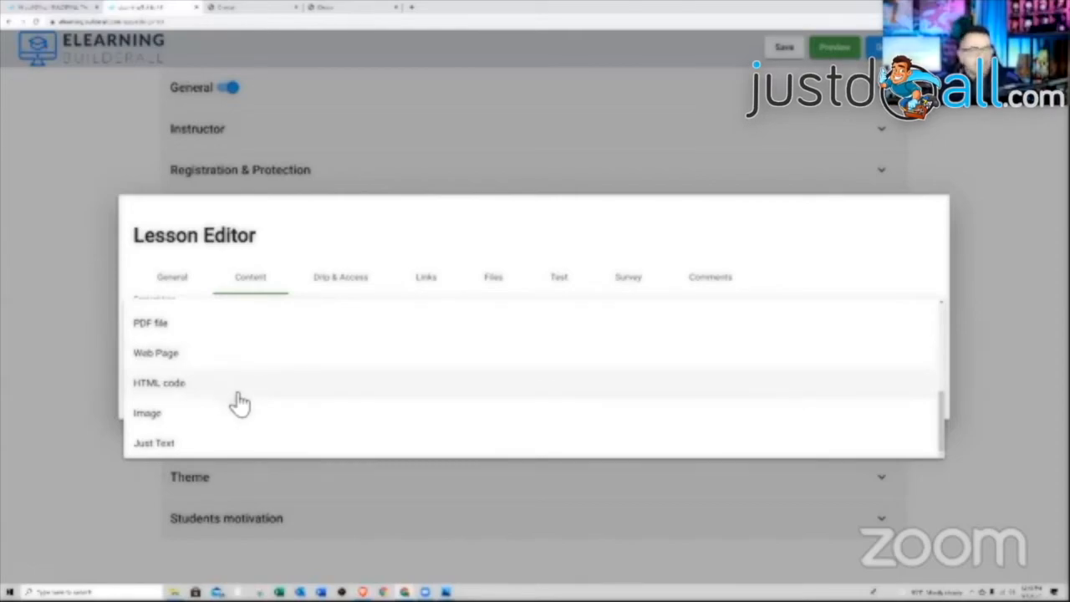
pyautogui.scroll(5, 239, 406)
pyautogui.click(208, 323)
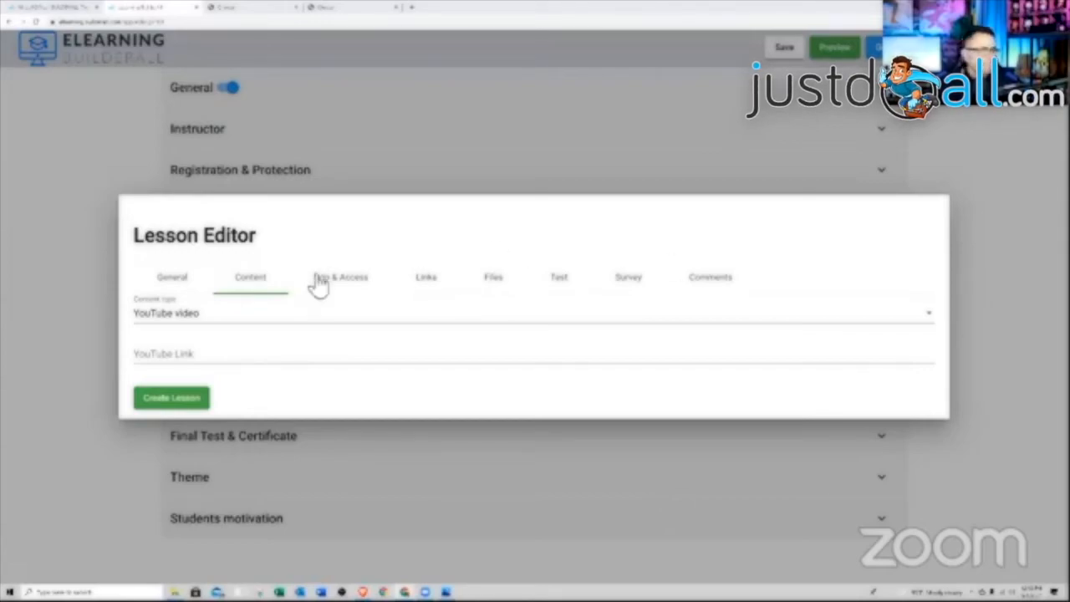
# - Paste the YouTube video URL into YouTube Link, check Drip & Access, and create Lesson 1
pyautogui.click(232, 359)
pyautogui.rightClick(232, 355)
pyautogui.click(258, 415)
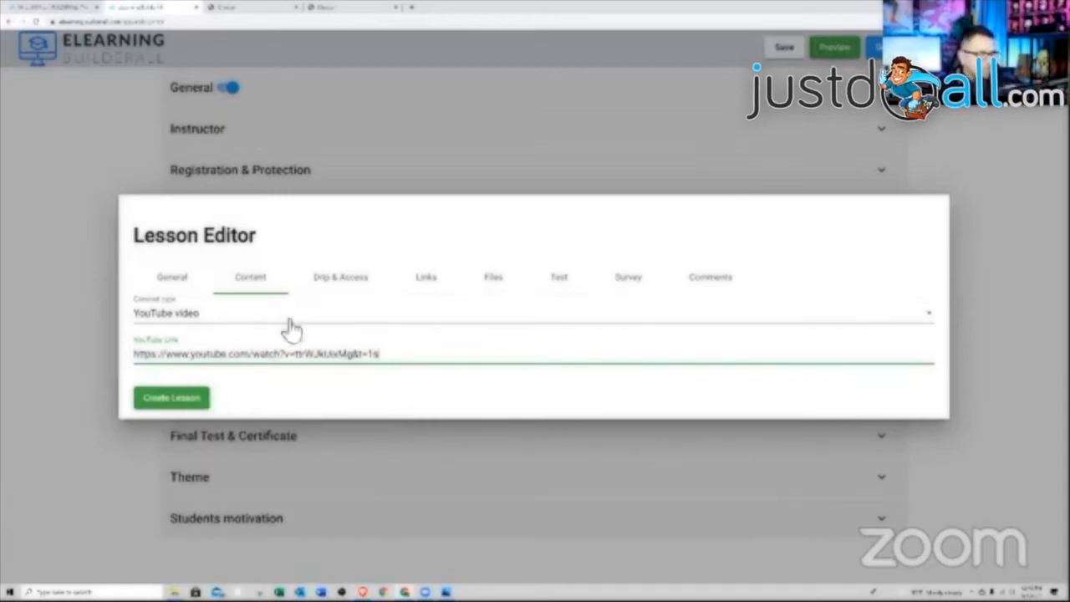
pyautogui.click(340, 279)
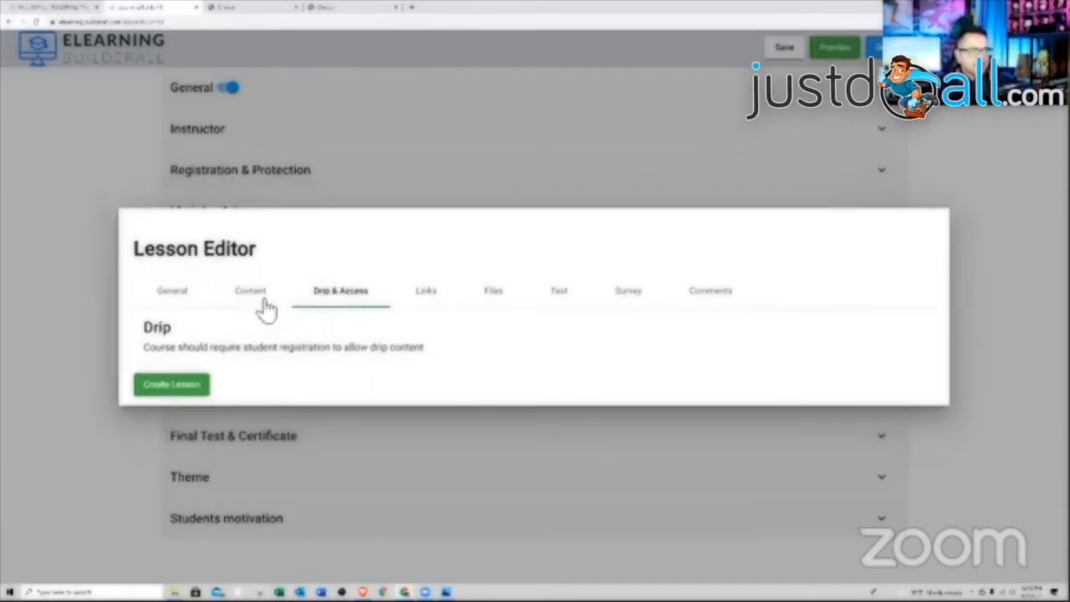
pyautogui.click(175, 387)
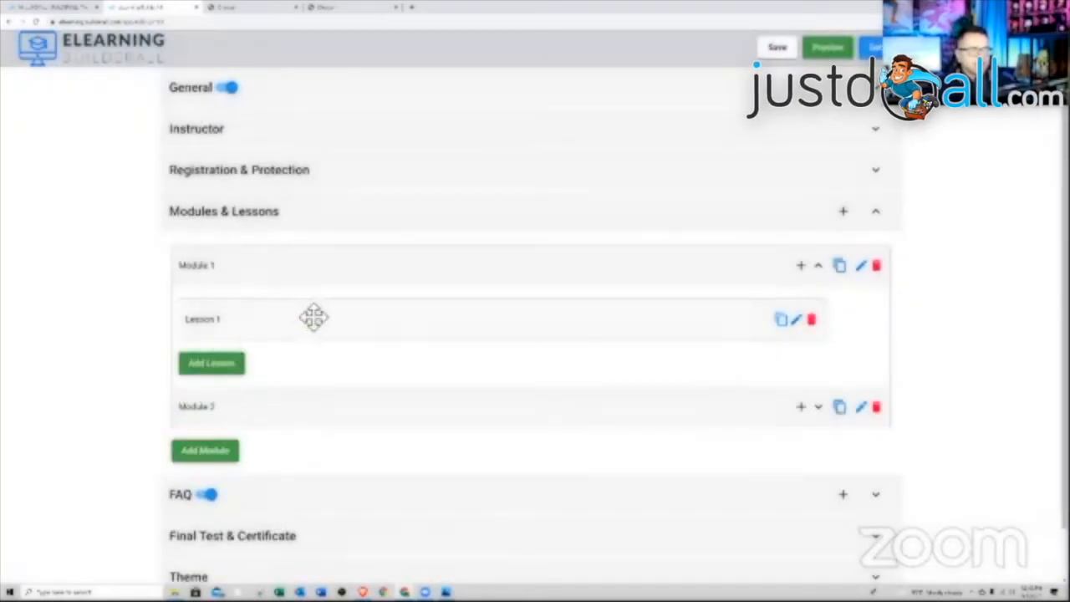
pyautogui.click(798, 320)
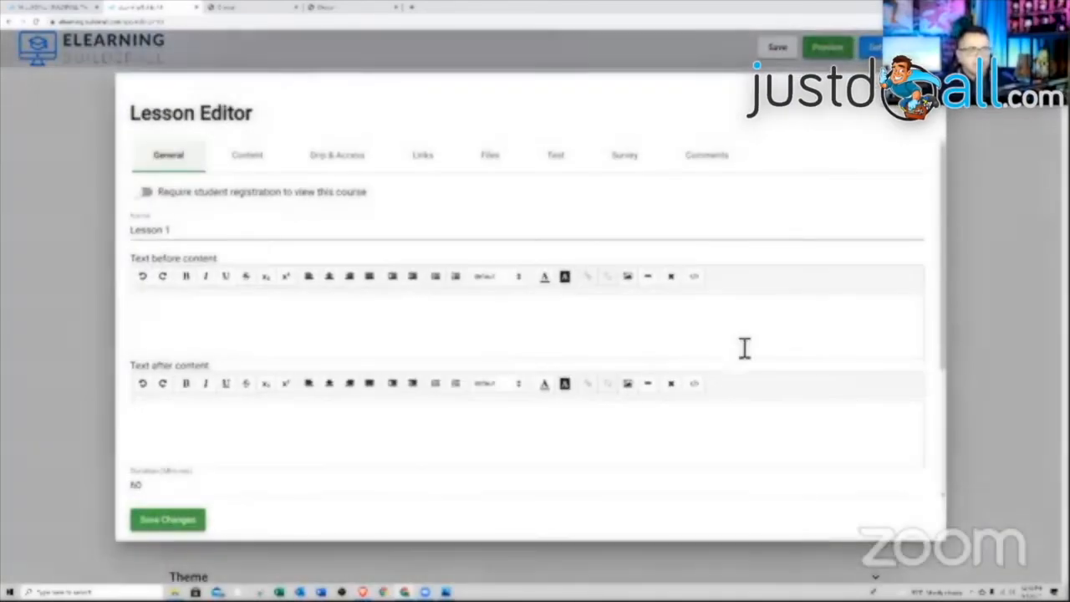
pyautogui.click(259, 157)
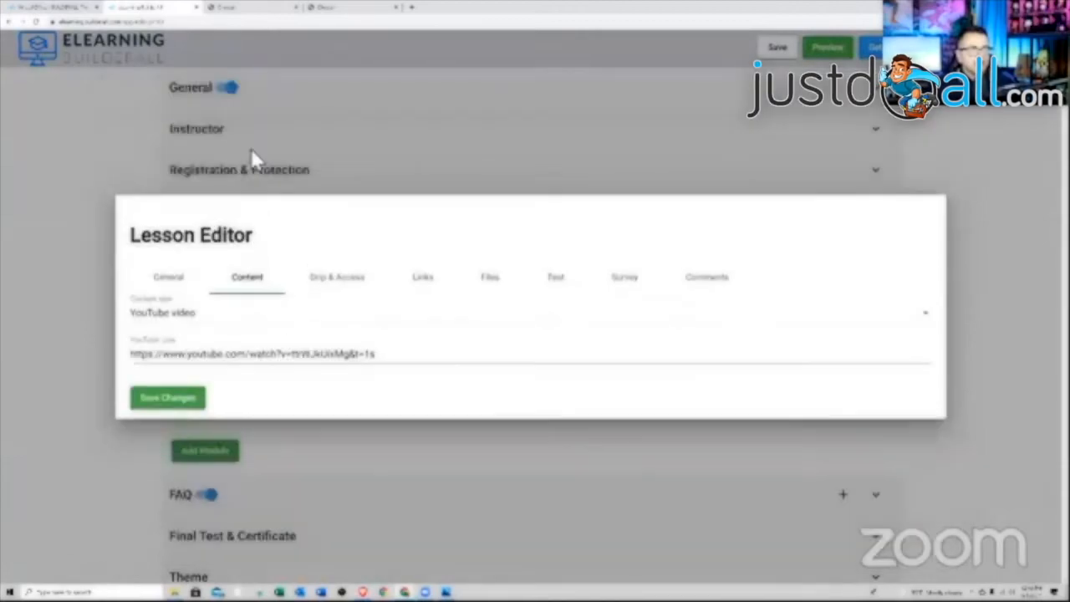
pyautogui.click(343, 282)
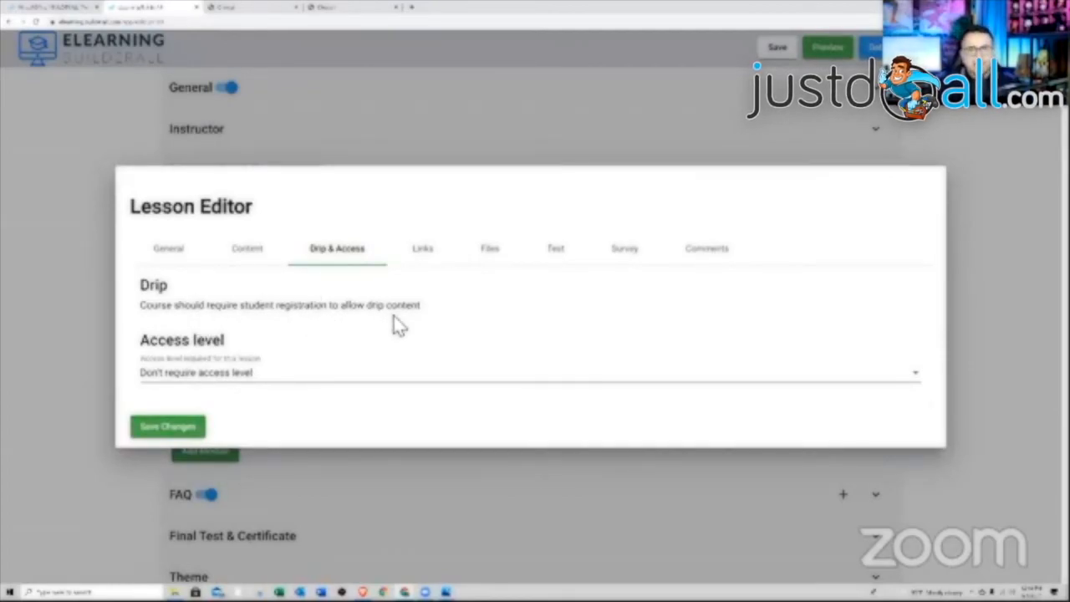
pyautogui.click(189, 429)
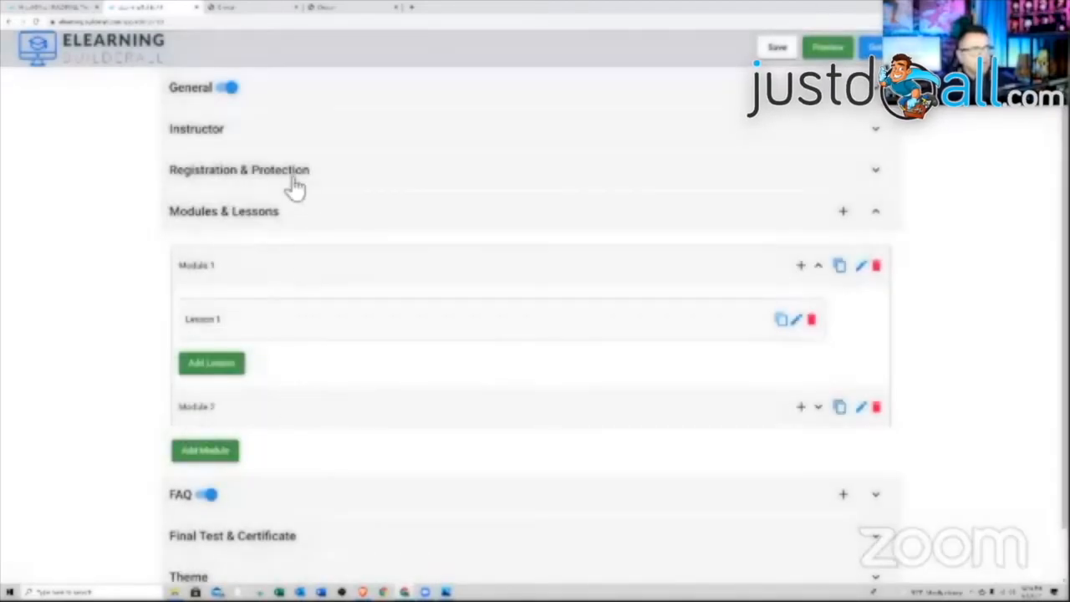
pyautogui.click(288, 172)
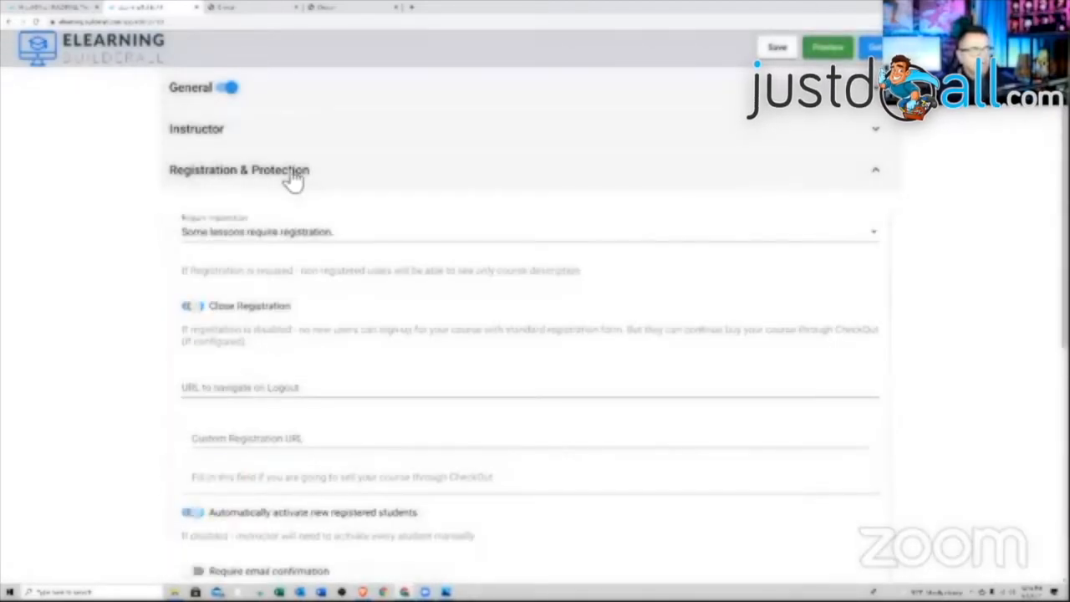
# - Set Require registration to 'Registration required to view content' and save New Course
pyautogui.click(320, 234)
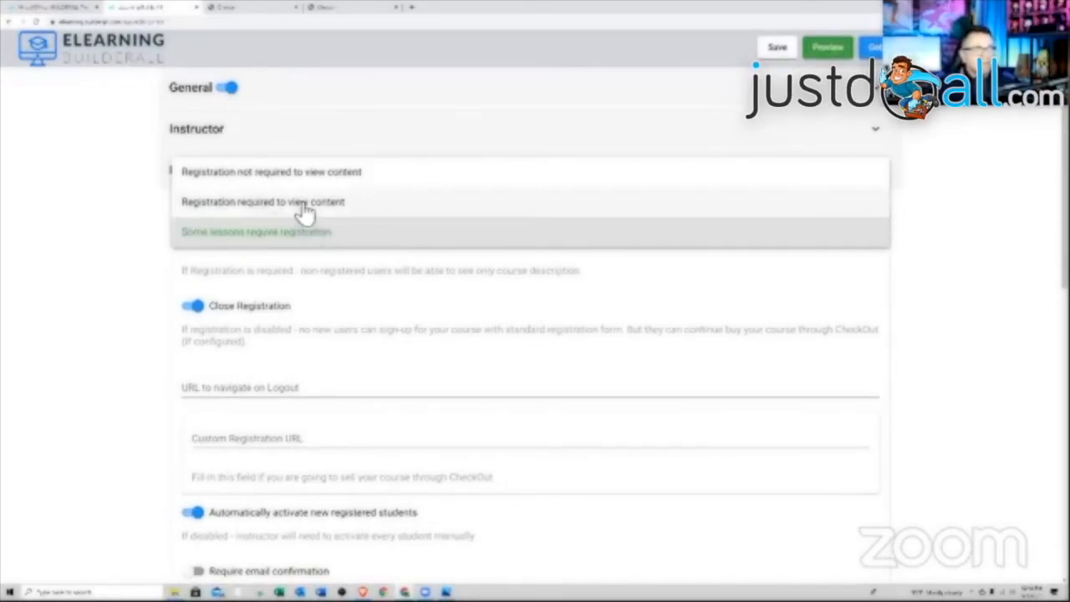
pyautogui.click(301, 203)
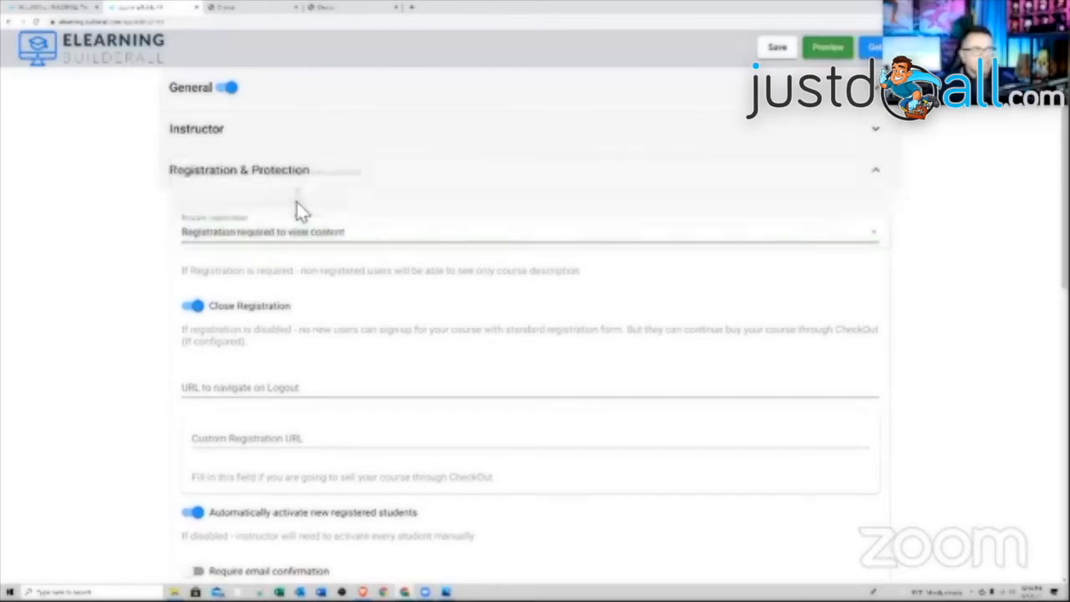
pyautogui.click(778, 49)
pyautogui.scroll(-5, 590, 171)
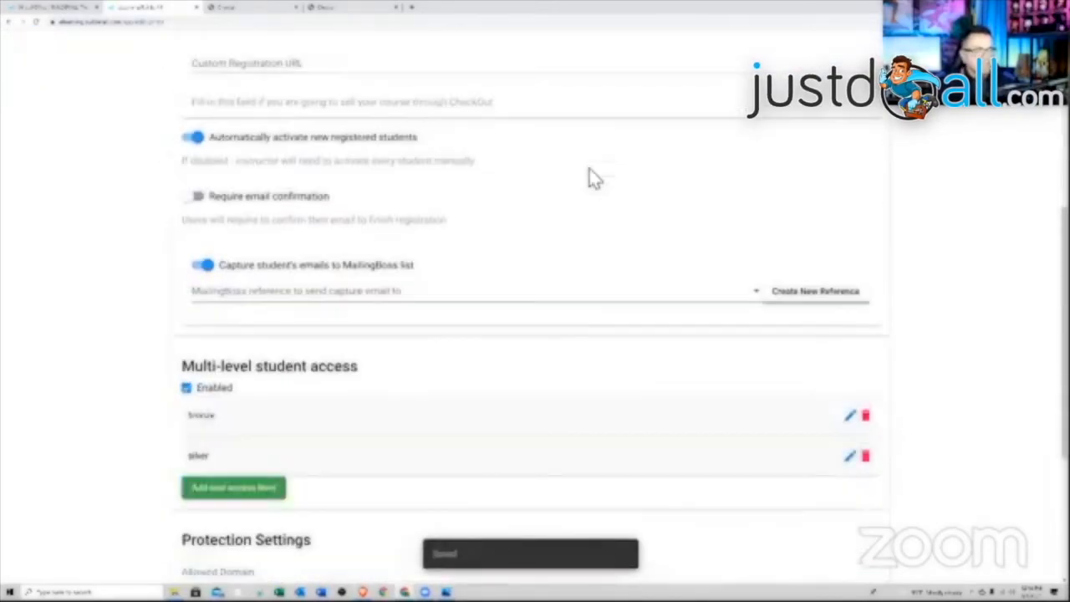
pyautogui.scroll(-3, 591, 177)
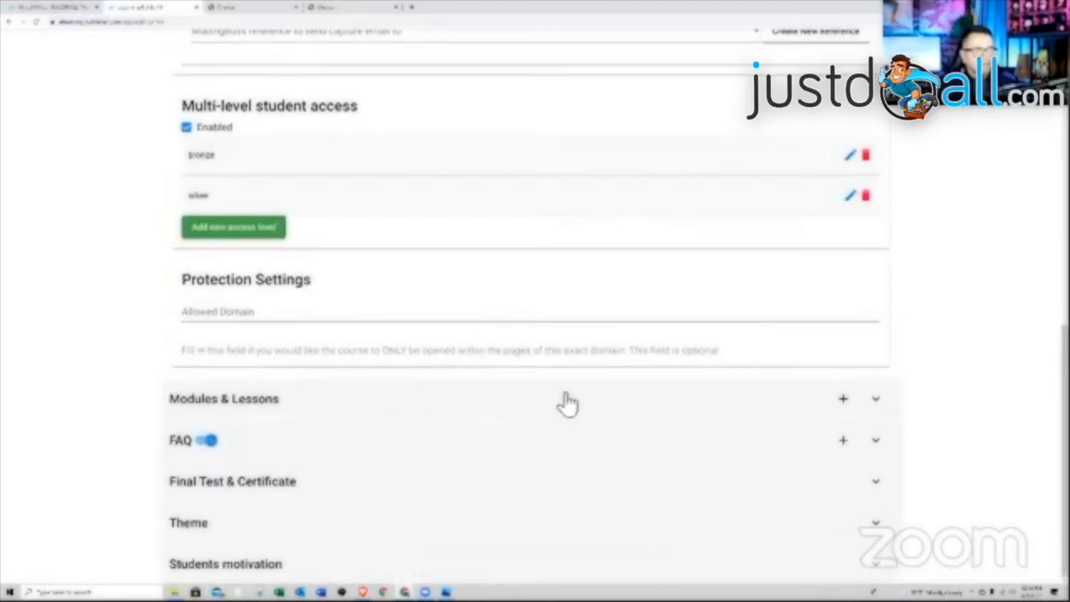
# - Reopen Lesson 1's Drip & Access settings, raise the Days delay to 1, then reset it to 0
pyautogui.click(786, 407)
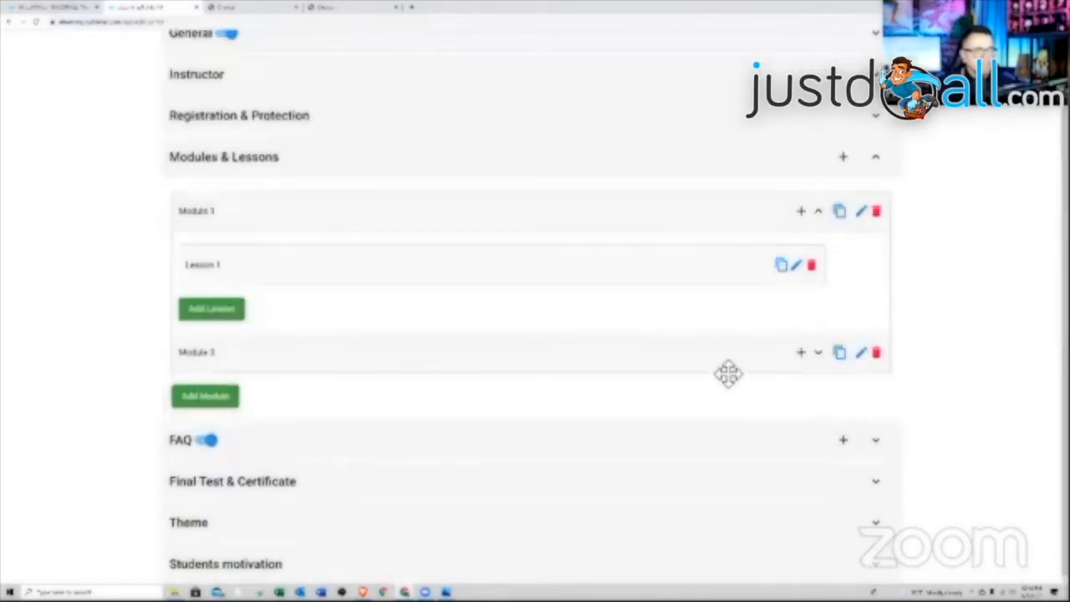
pyautogui.click(795, 265)
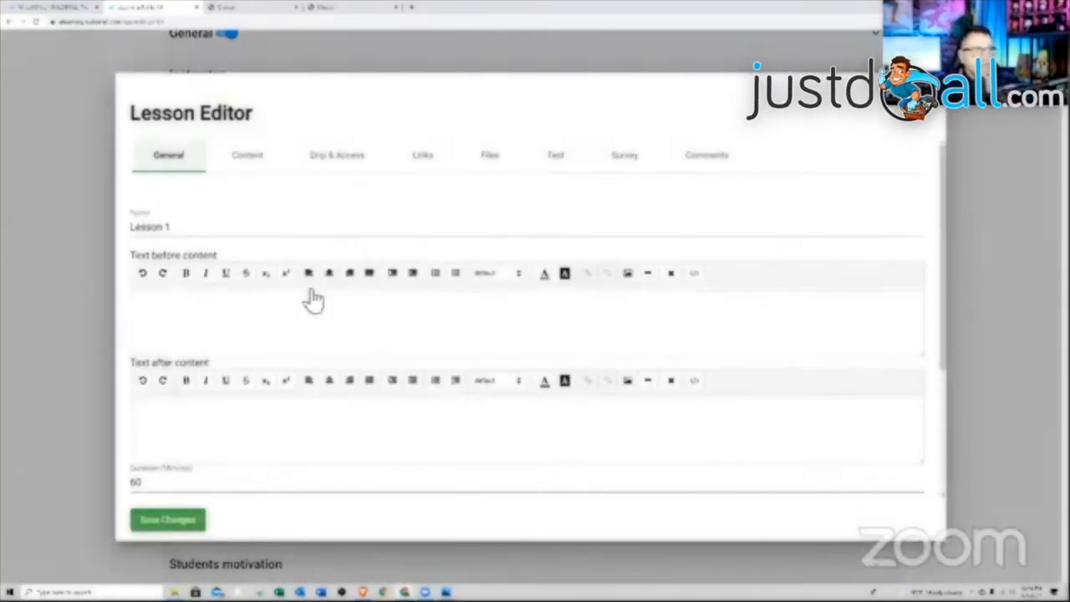
pyautogui.click(349, 158)
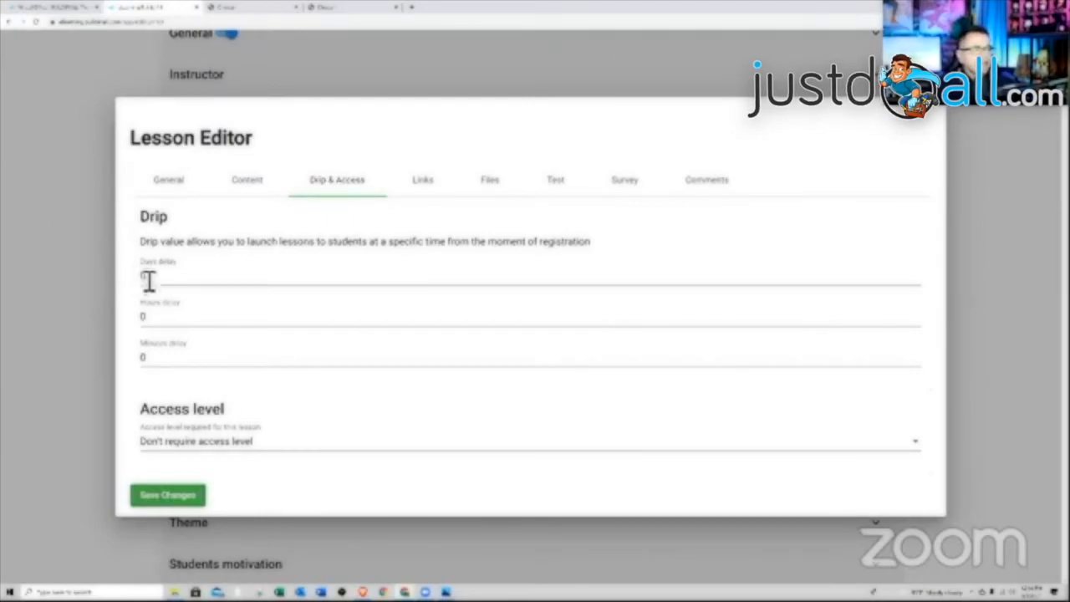
pyautogui.click(192, 283)
pyautogui.click(916, 273)
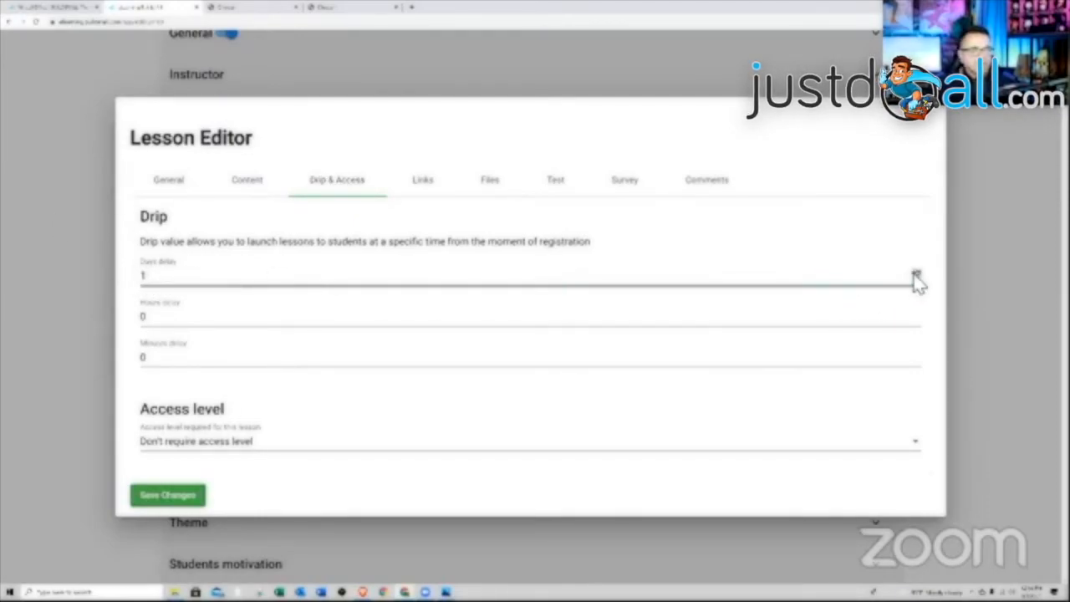
pyautogui.click(481, 311)
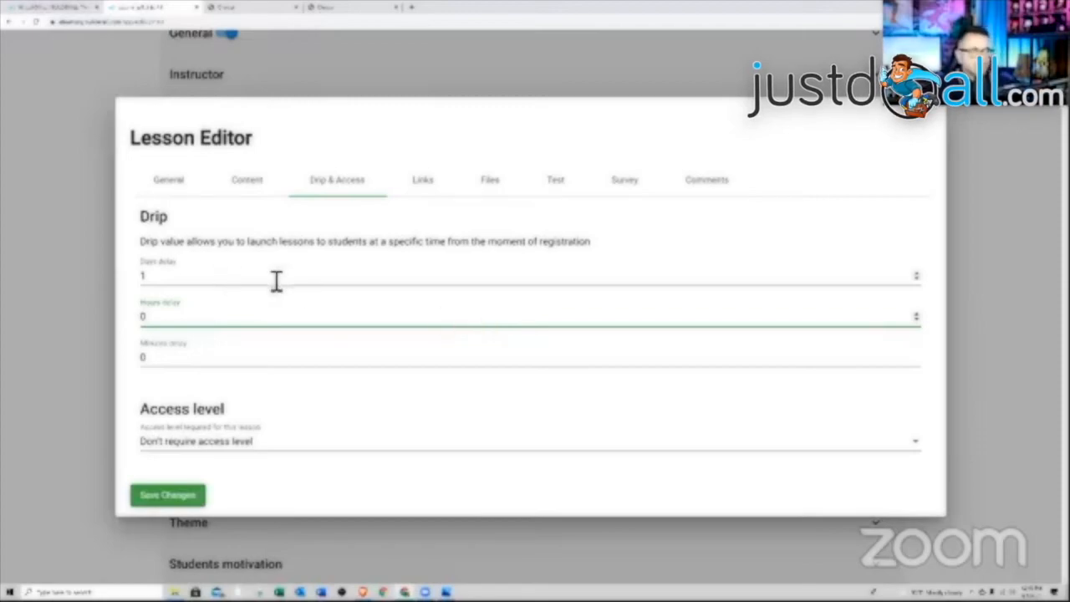
pyautogui.click(917, 279)
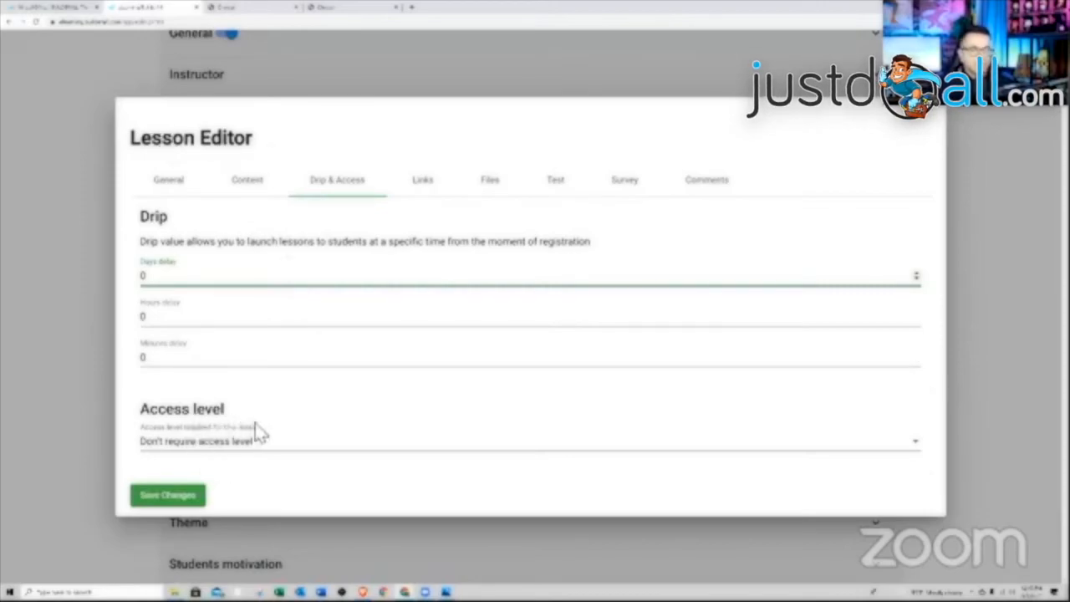
# - Keep no access level required for the lesson and move to its Links section
pyautogui.click(272, 449)
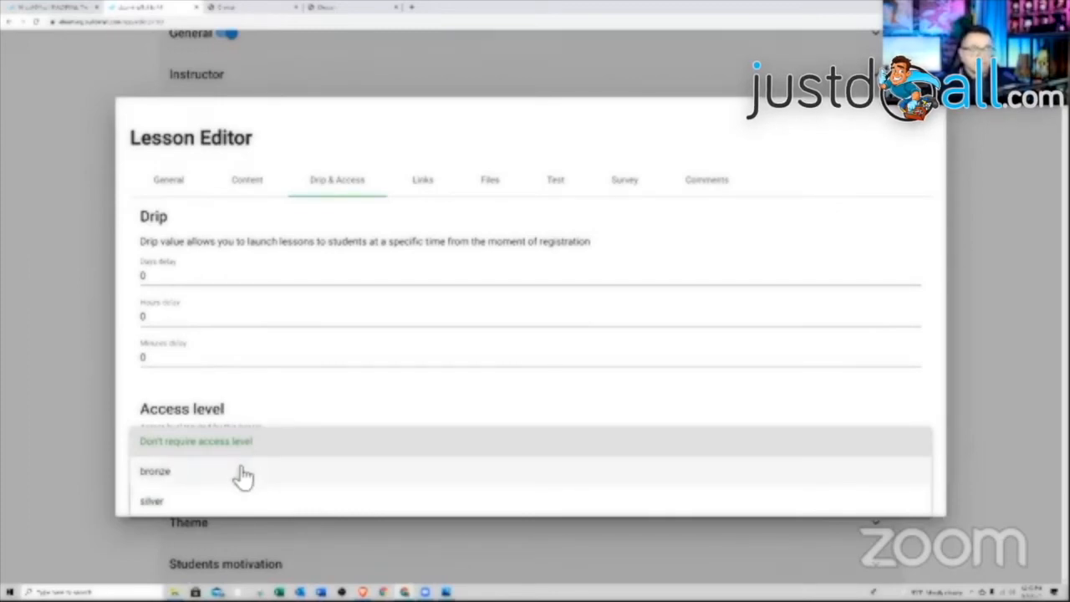
pyautogui.click(295, 410)
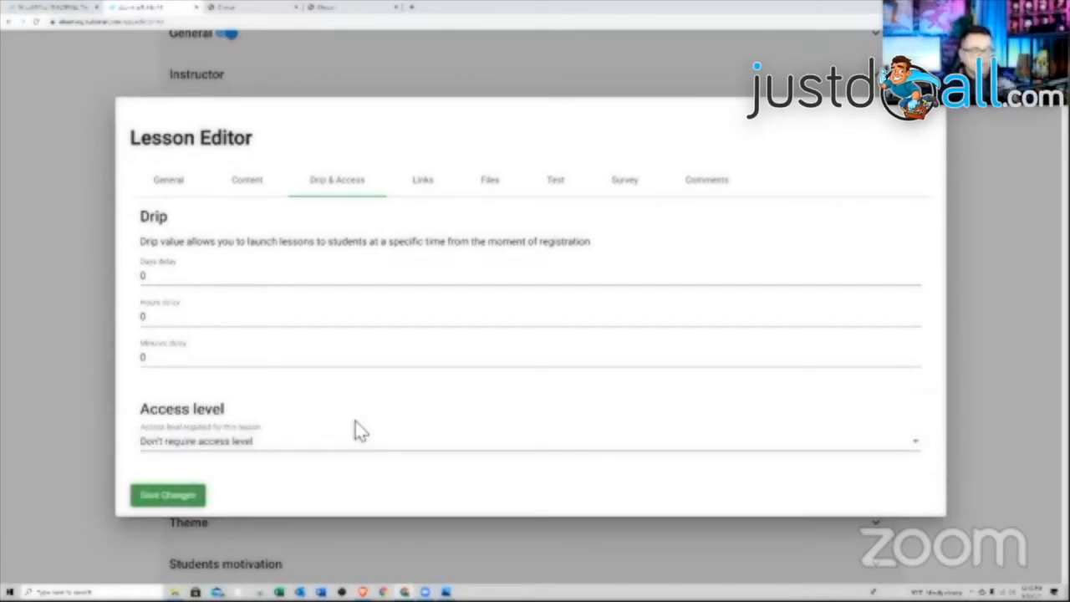
pyautogui.click(428, 188)
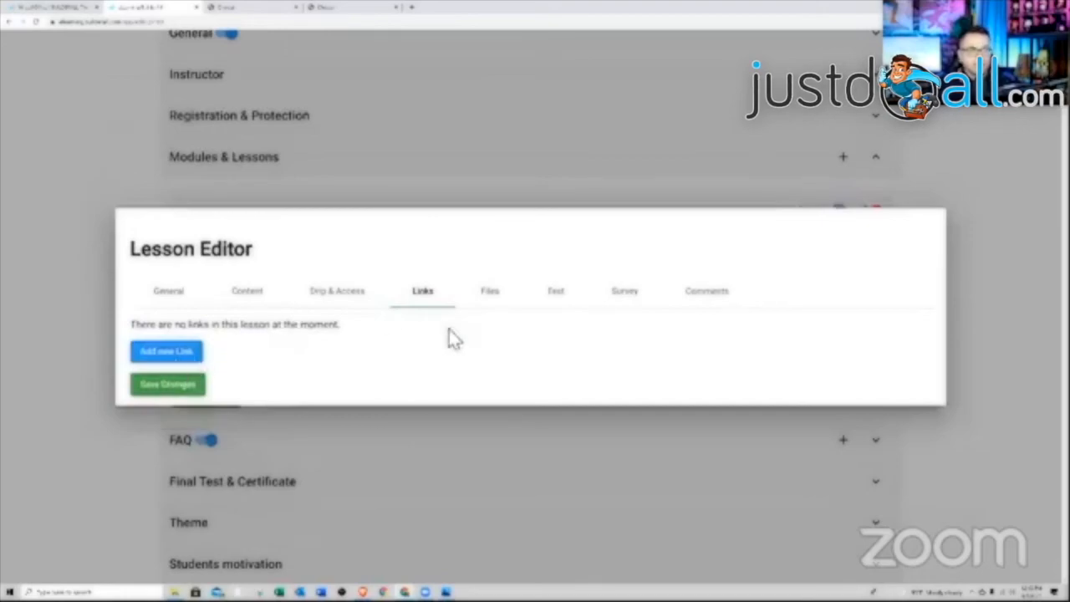
# - Score Lesson 1's test by percent of right answers, pass at 85%, allow 1 attempt within 60 seconds, and add a question
pyautogui.click(491, 299)
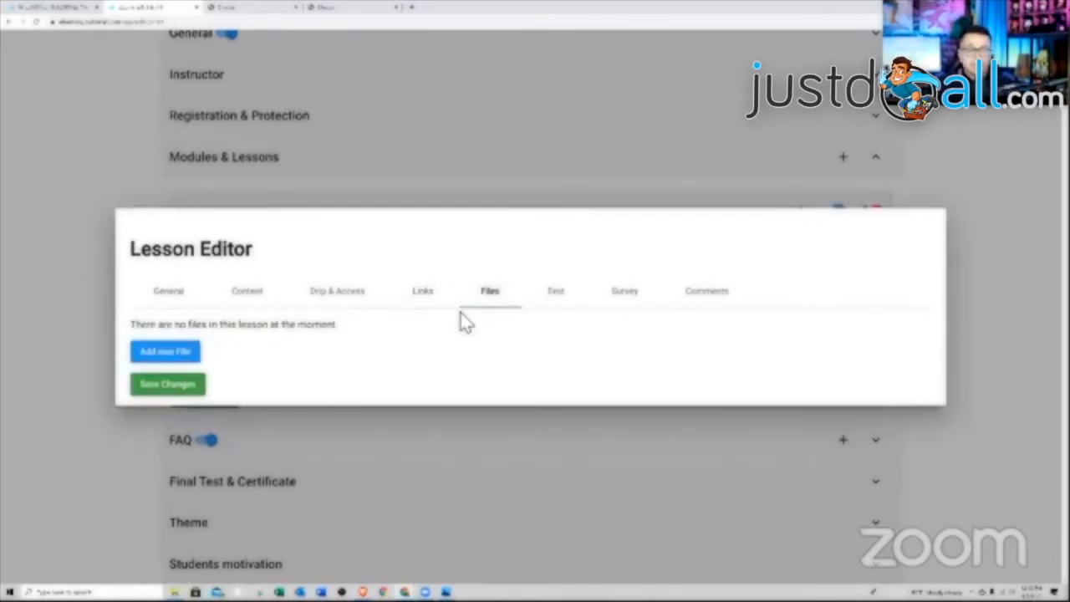
pyautogui.click(562, 297)
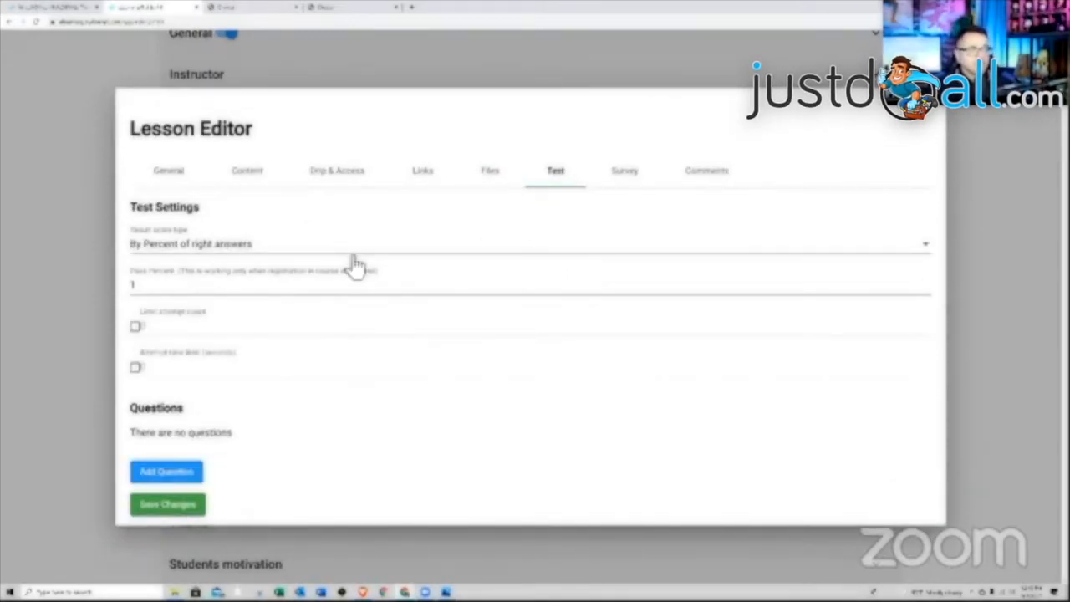
pyautogui.click(242, 251)
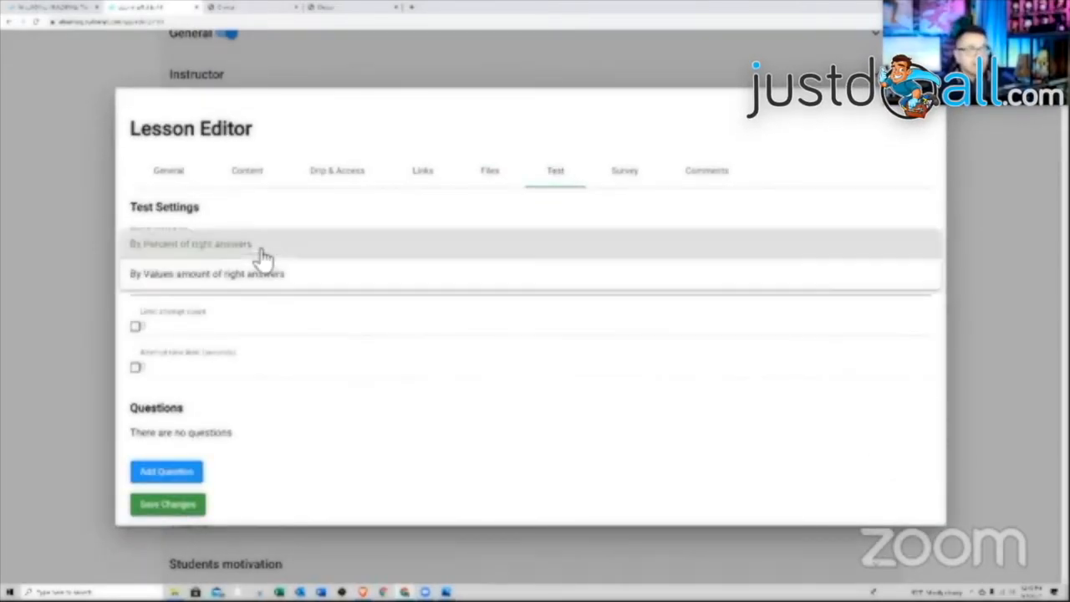
pyautogui.click(170, 251)
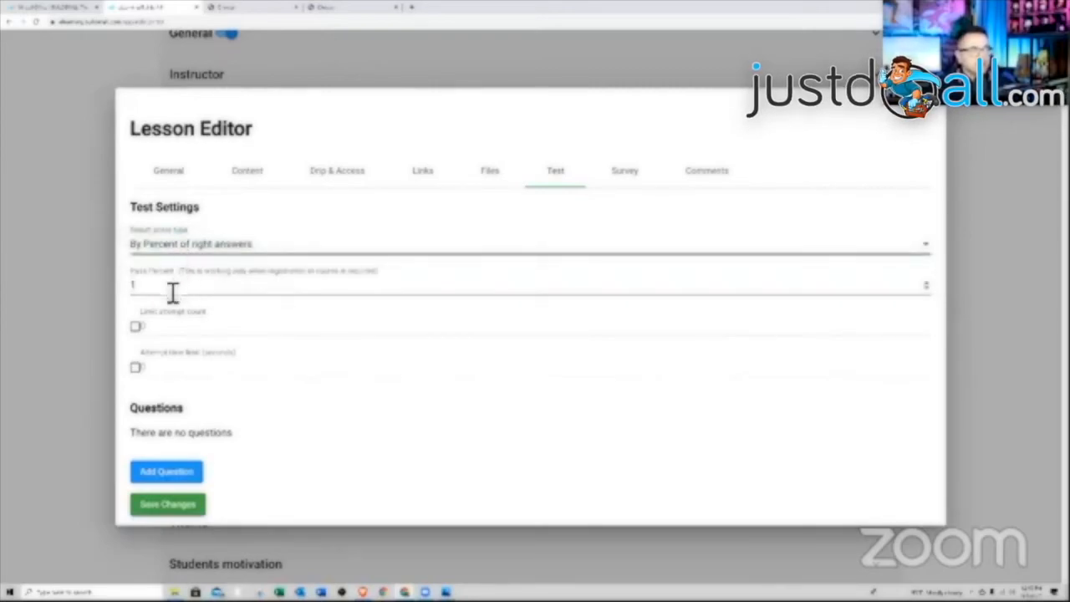
pyautogui.moveTo(172, 289); pyautogui.dragTo(123, 299)
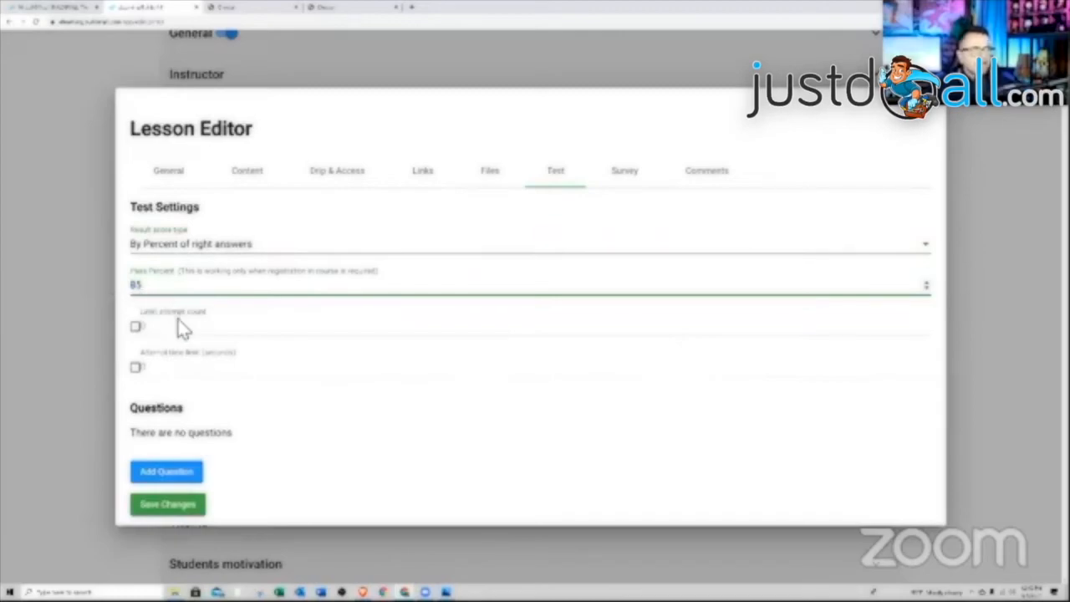
pyautogui.click(137, 327)
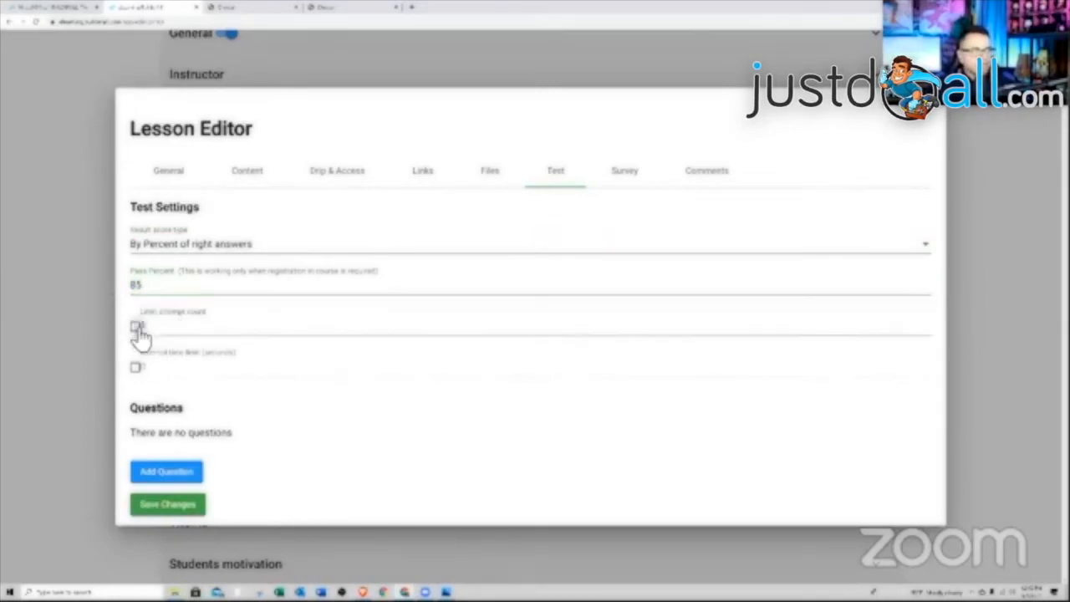
pyautogui.click(137, 368)
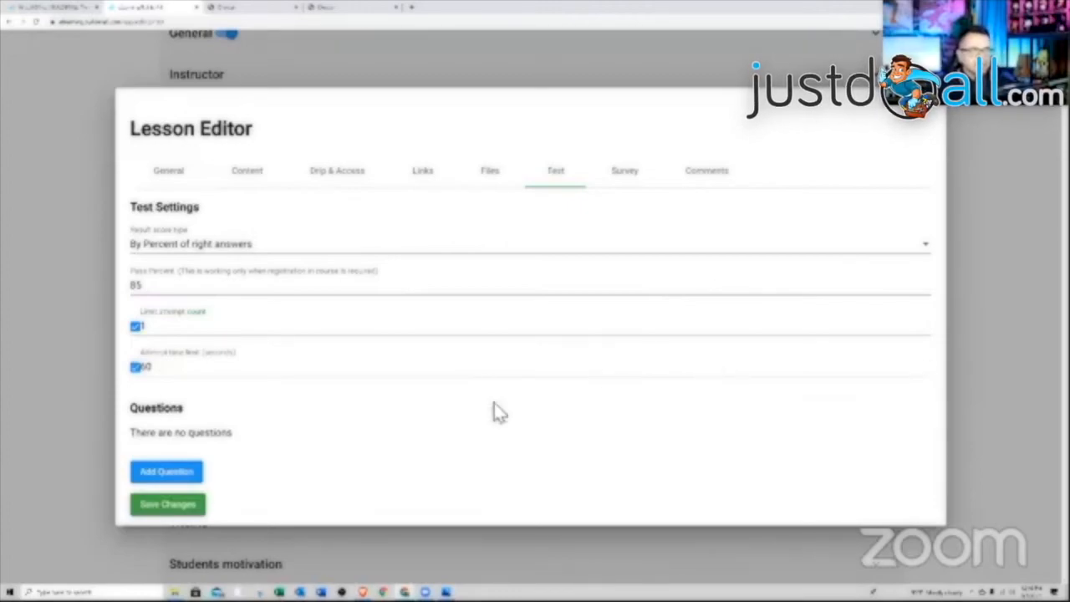
pyautogui.click(171, 474)
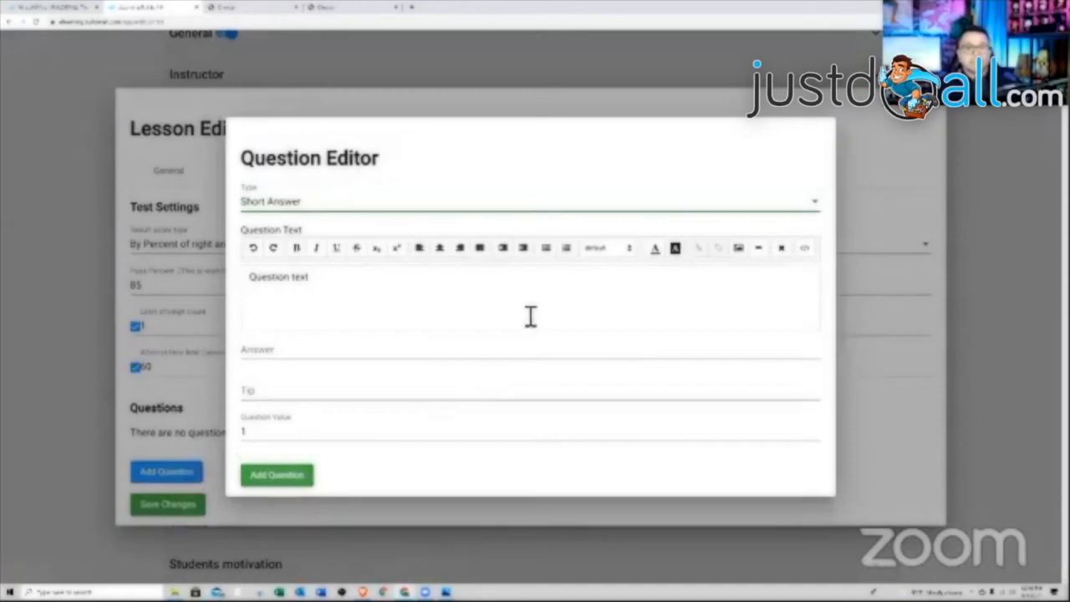
# - Add a True/False question 'TRUE OR FALSE - This lesson is easy' with answer True, worth 100
pyautogui.click(318, 208)
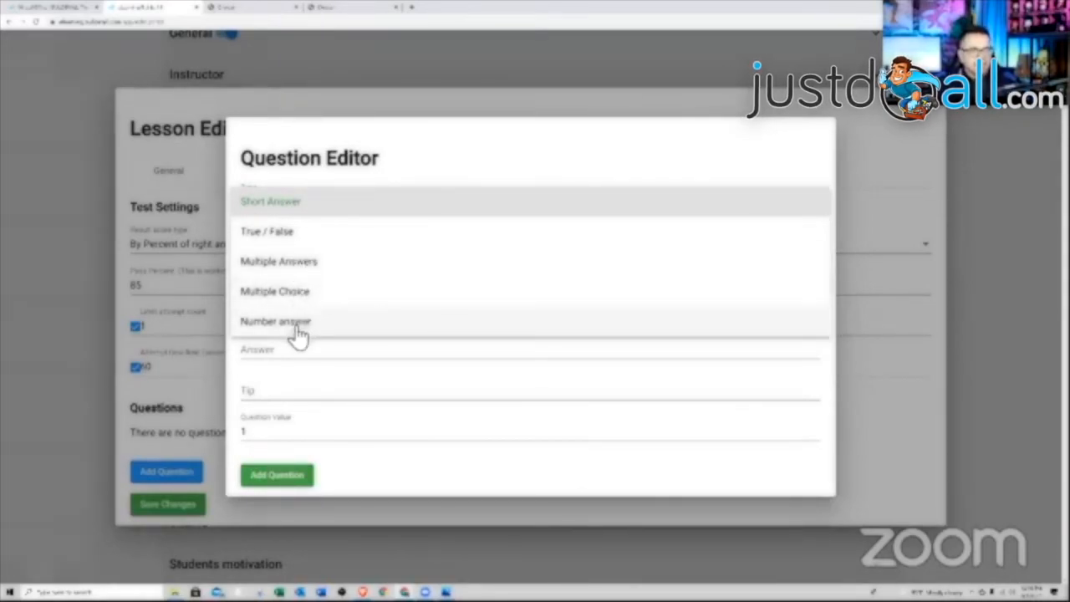
pyautogui.click(292, 233)
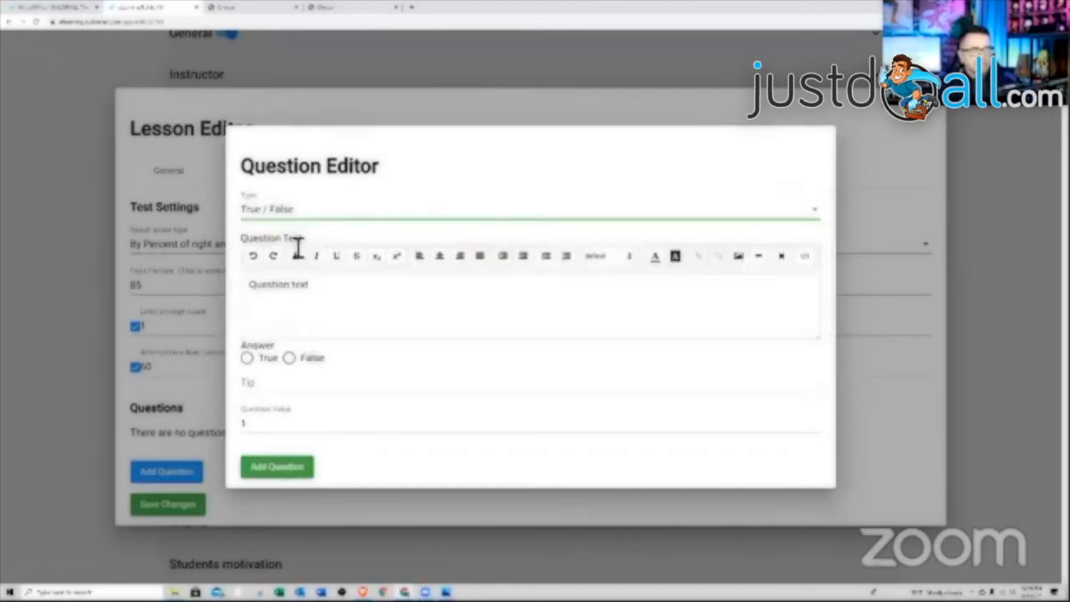
pyautogui.click(335, 296)
pyautogui.press('BackSpace')
pyautogui.press('BackSpace')
pyautogui.press('BackSpace')
pyautogui.press('BackSpace')
pyautogui.press('BackSpace')
pyautogui.press('BackSpace')
pyautogui.press('BackSpace')
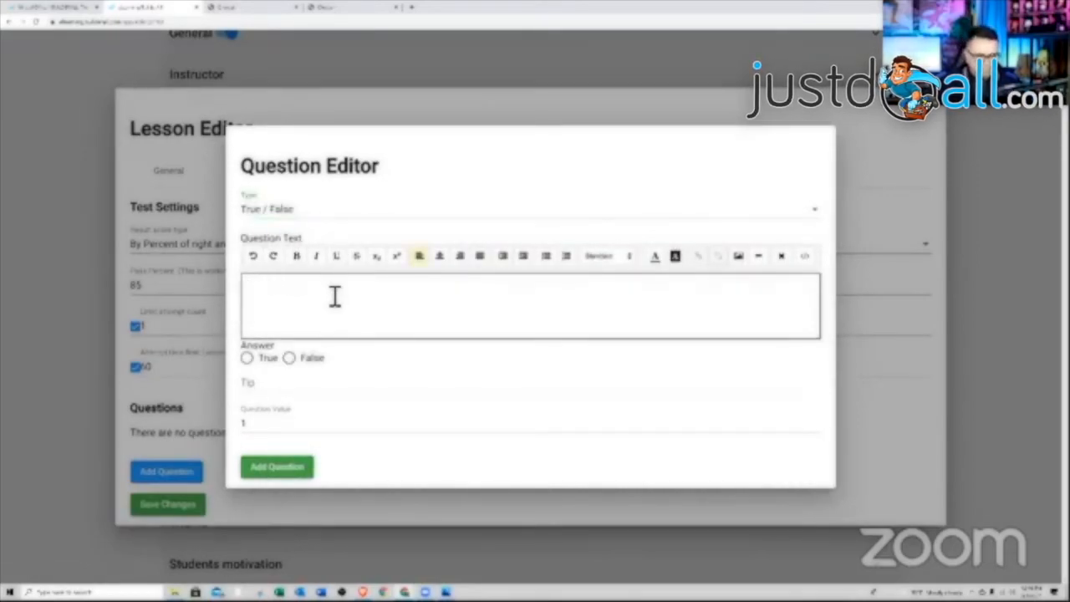
pyautogui.write('TRUE OR FALSE - This lesson is easy')
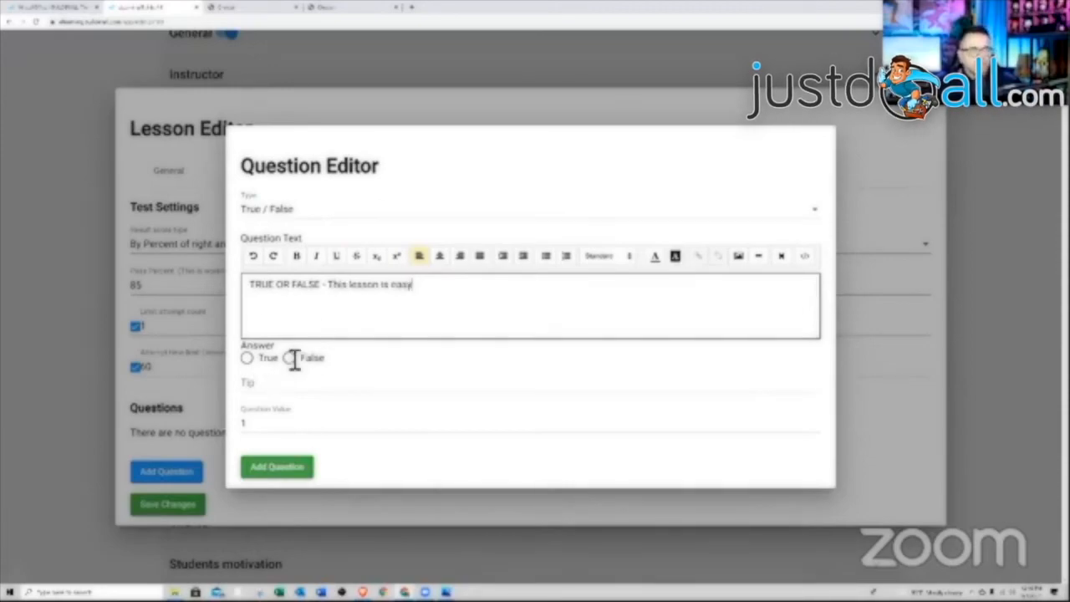
pyautogui.click(248, 359)
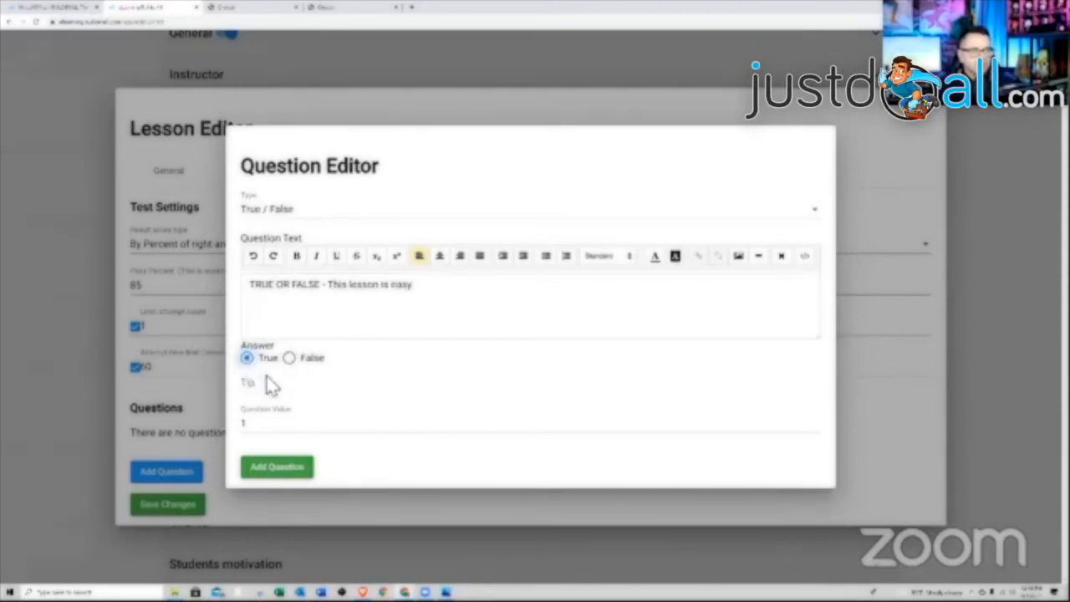
pyautogui.click(276, 385)
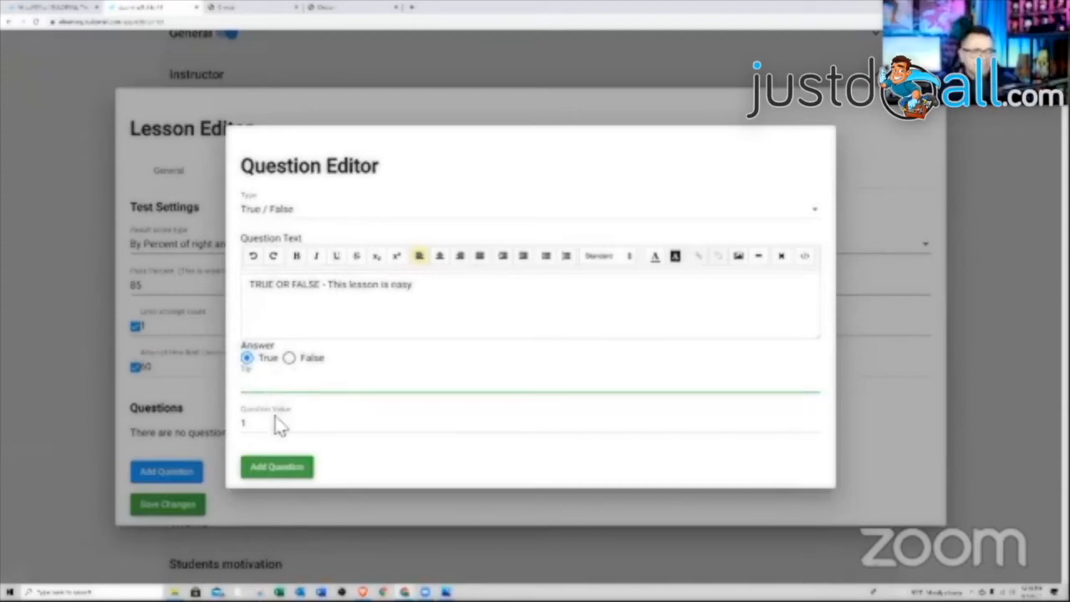
pyautogui.moveTo(275, 427); pyautogui.dragTo(252, 428)
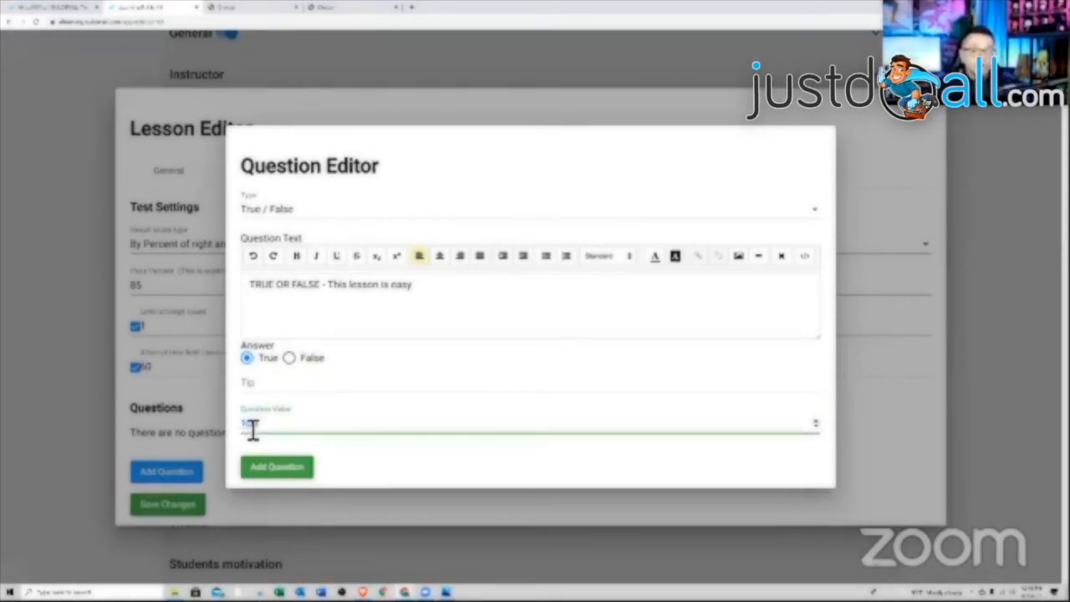
pyautogui.write('100')
pyautogui.click(281, 470)
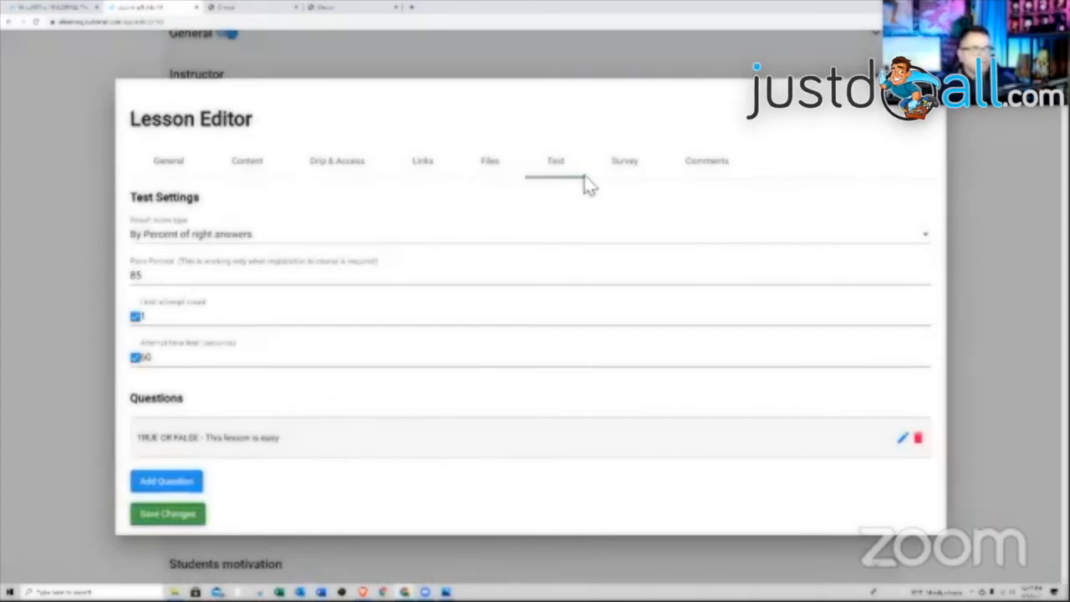
# - Attach a survey to the lesson without adding any survey question
pyautogui.click(625, 167)
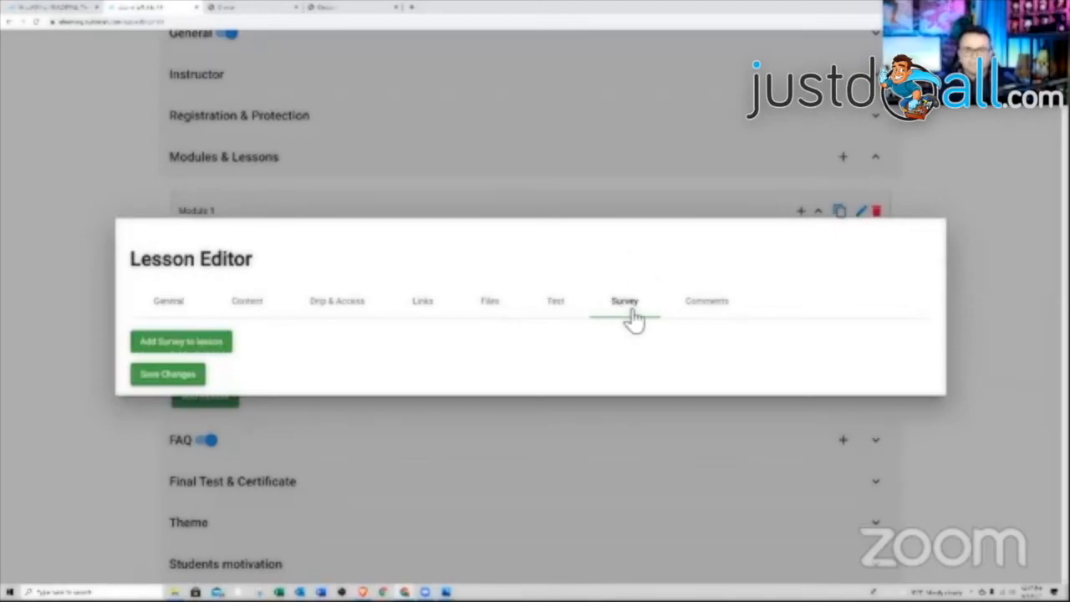
pyautogui.click(205, 352)
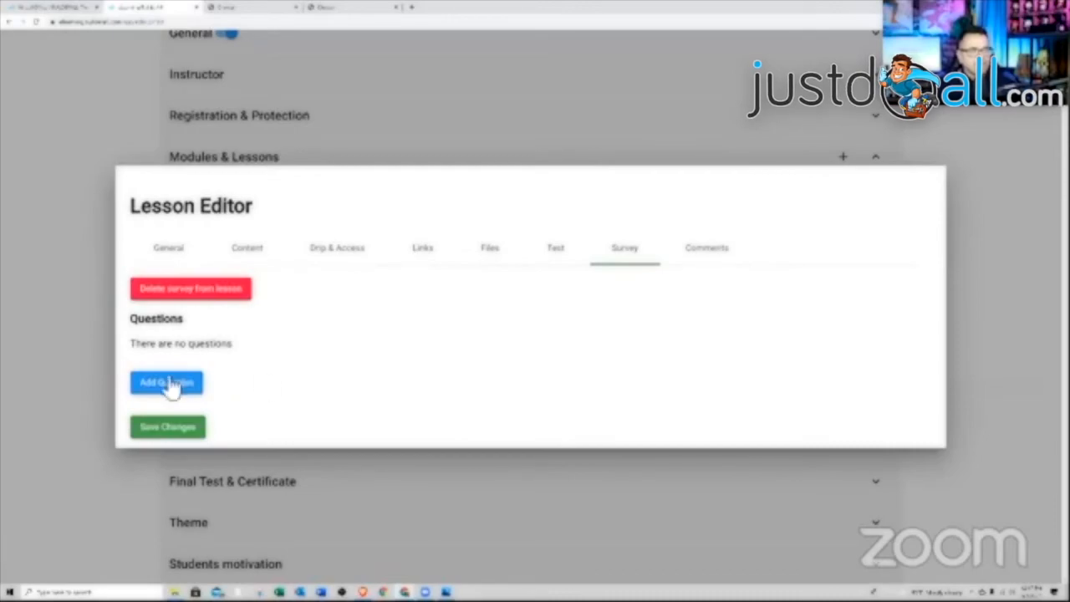
pyautogui.click(164, 382)
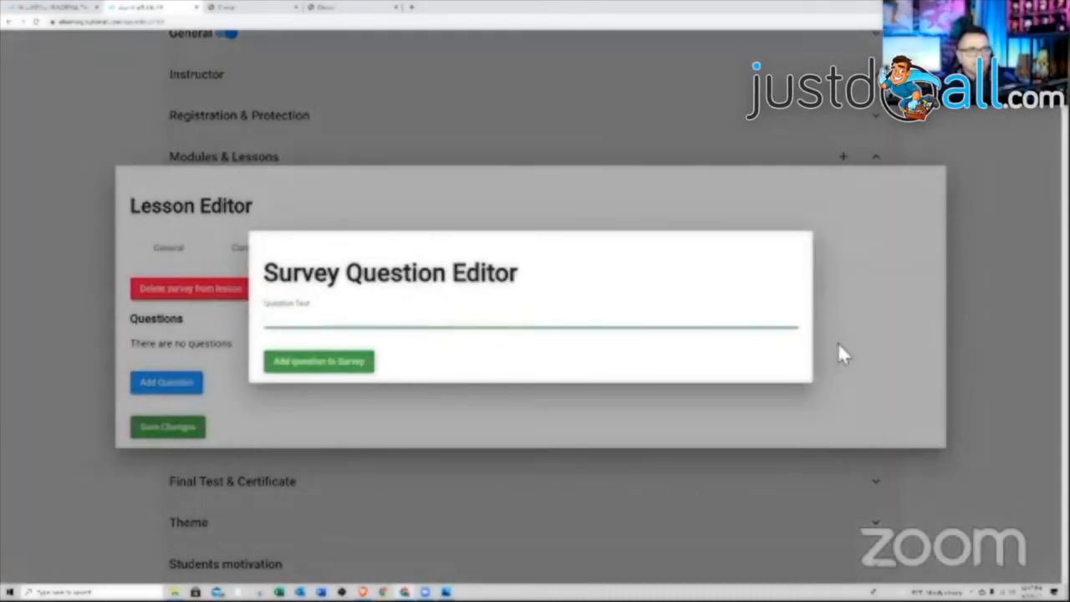
pyautogui.click(838, 346)
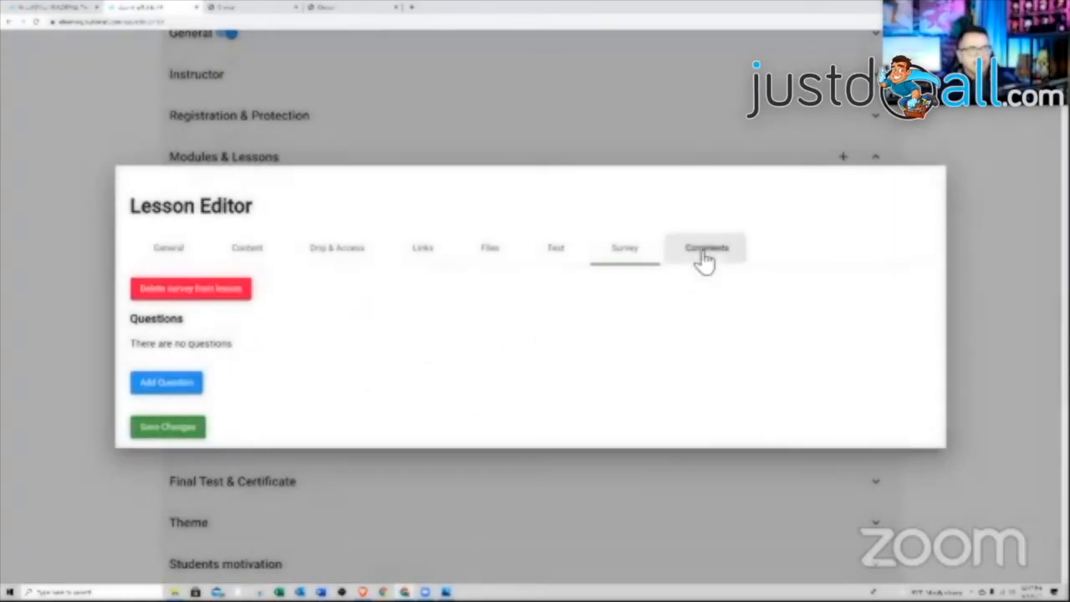
# - Keep lesson comments enabled and save the lesson
pyautogui.click(705, 253)
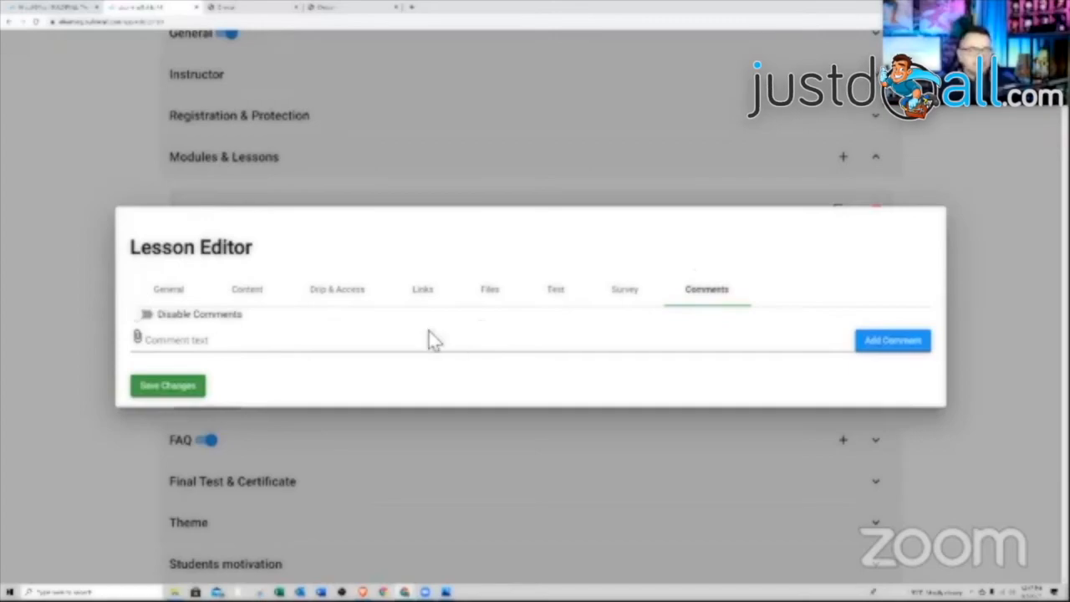
pyautogui.click(144, 316)
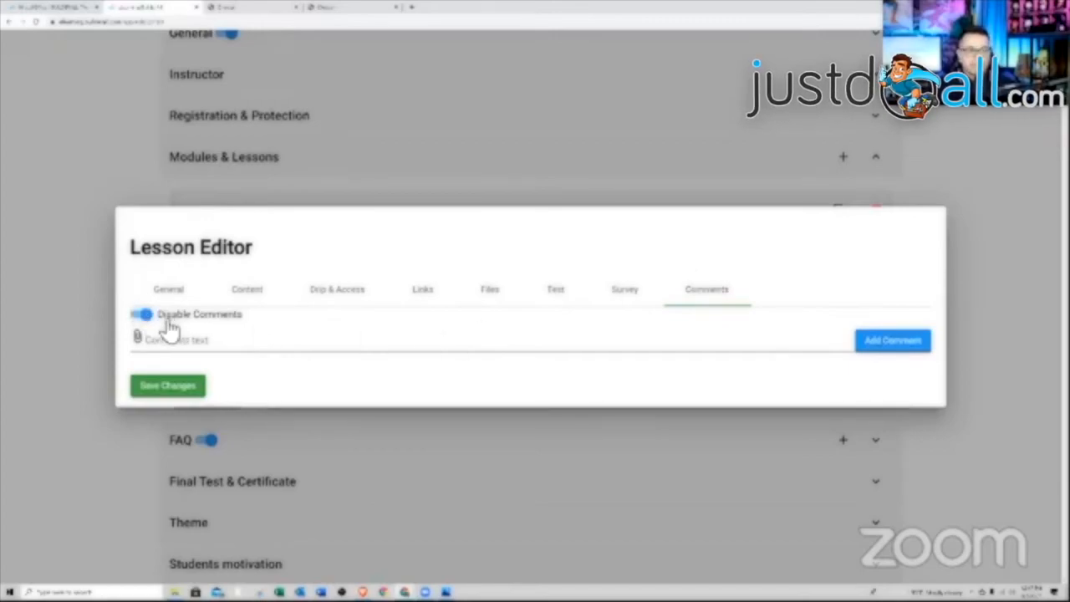
pyautogui.click(158, 321)
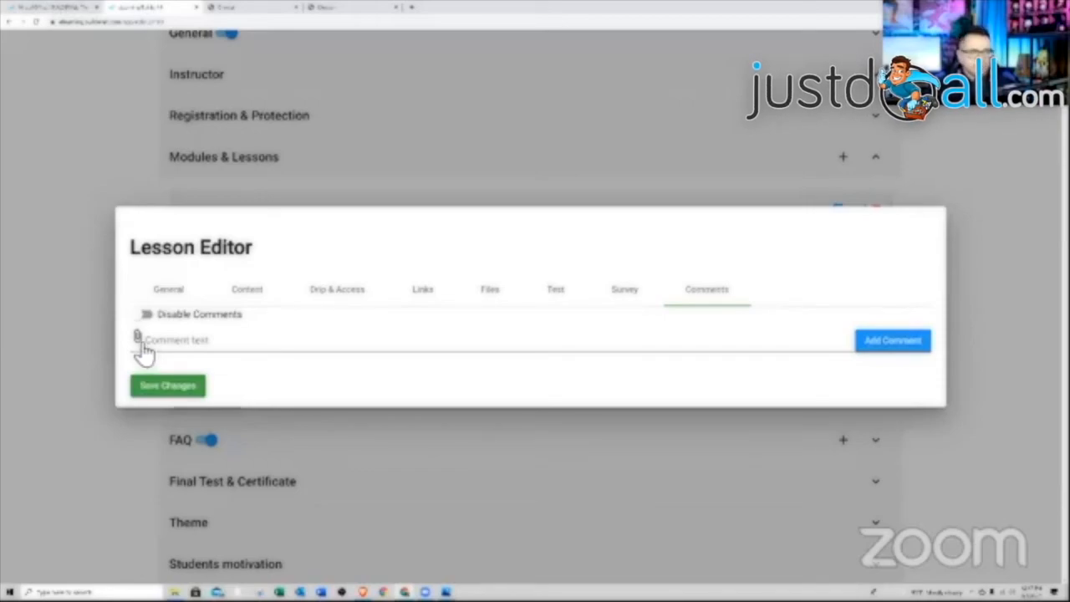
pyautogui.click(174, 387)
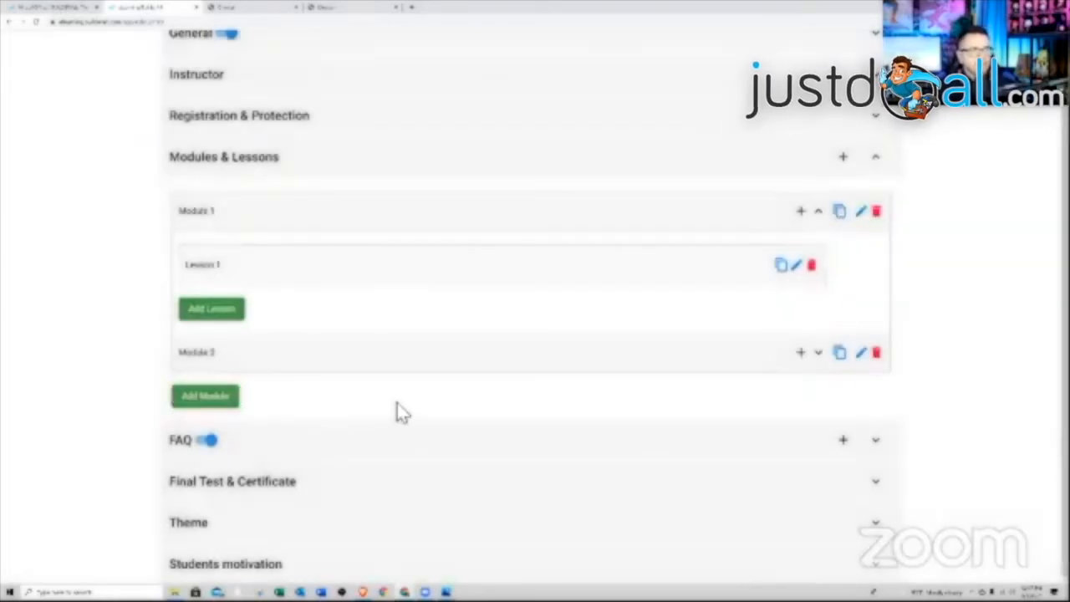
# - Duplicate Lesson 1 as 'Lesson 2'
pyautogui.click(780, 266)
pyautogui.click(530, 339)
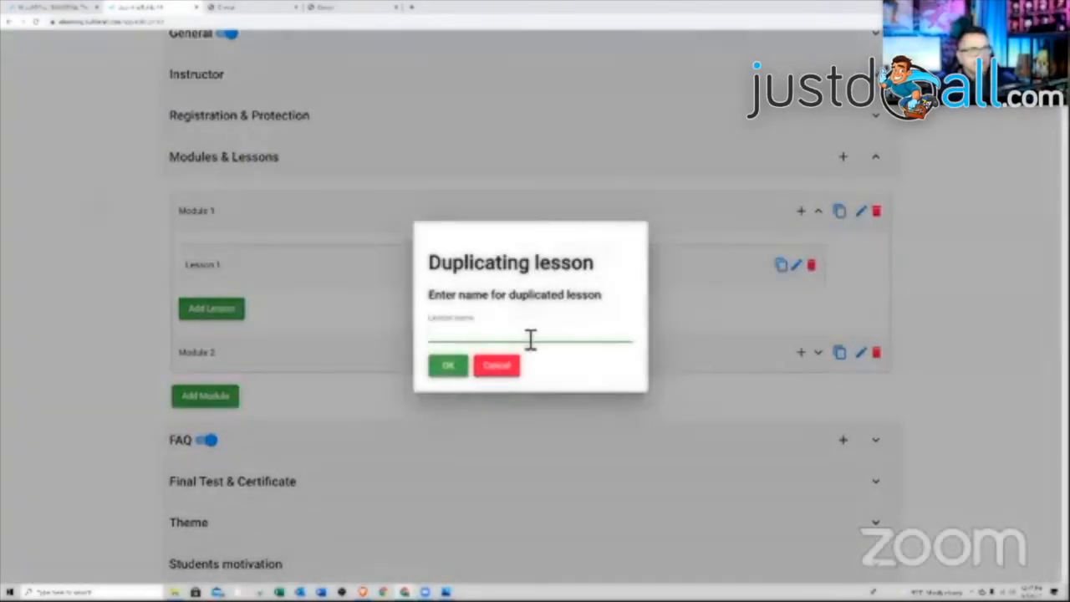
pyautogui.write('Lesson')
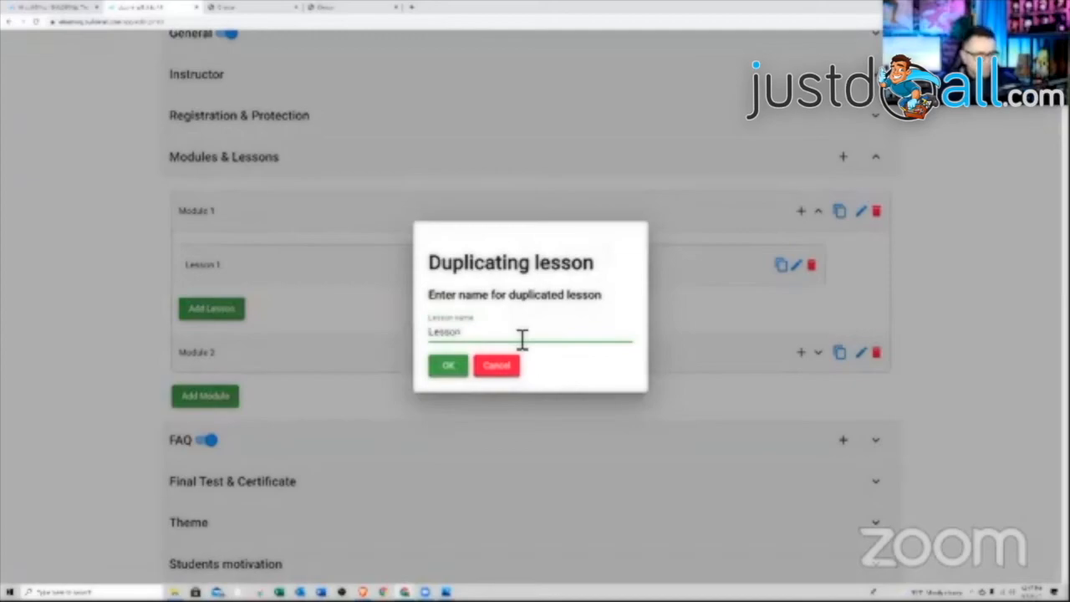
pyautogui.write(' 2')
pyautogui.click(449, 368)
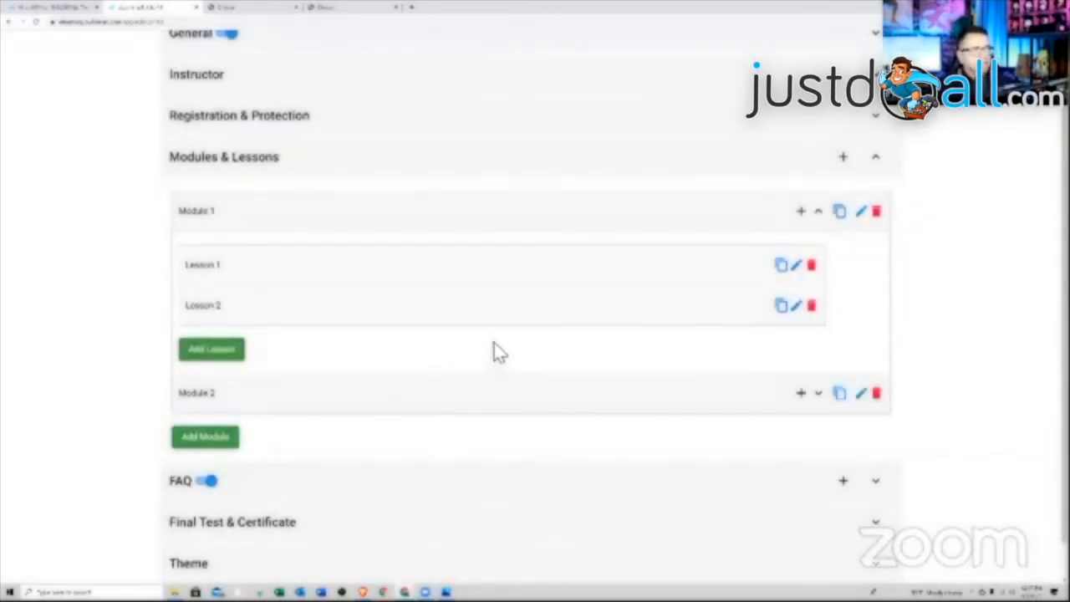
# - Try moving Lesson 2 above Lesson 1, then toggle the FAQ section
pyautogui.moveTo(518, 327)
pyautogui.mouseDown()
pyautogui.moveTo(524, 286)
pyautogui.moveTo(524, 314)
pyautogui.mouseUp()
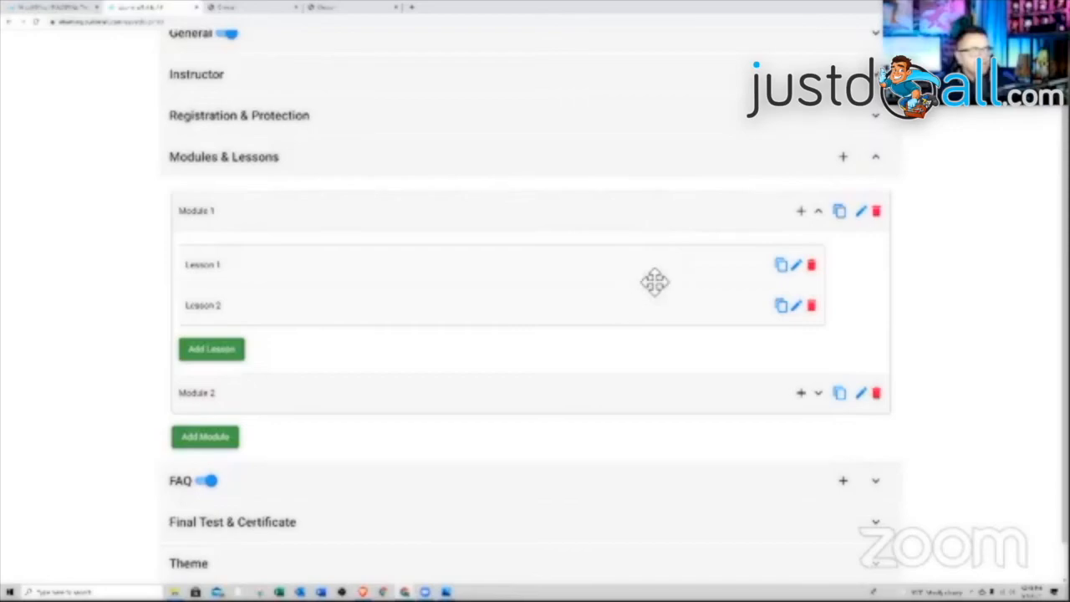
pyautogui.scroll(-1, 669, 288)
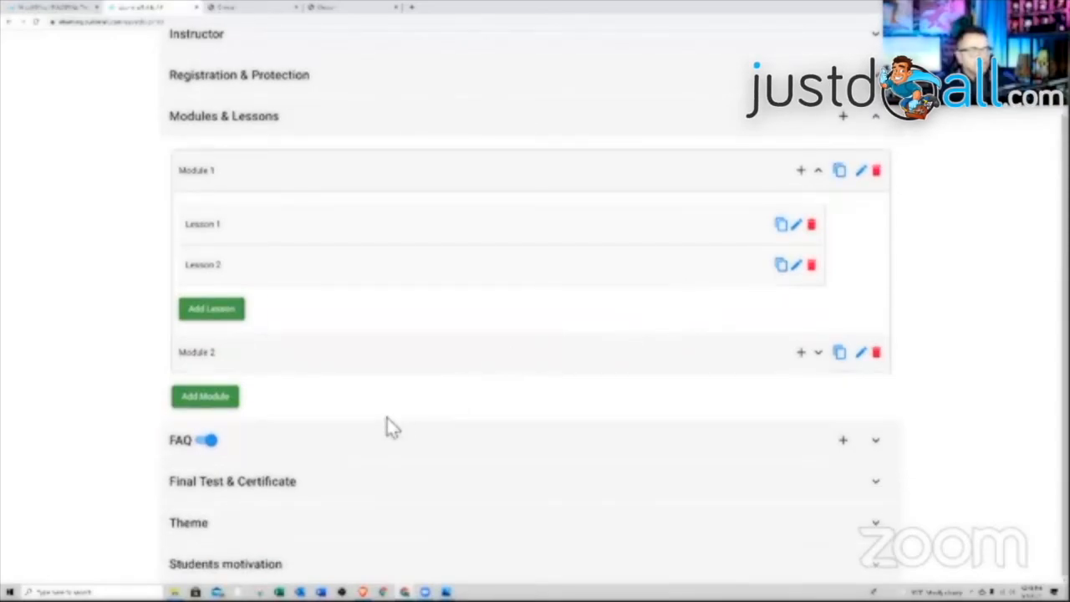
pyautogui.click(213, 448)
# - Leave the FAQ menu item off and expand the Final Test & Certificate settings
pyautogui.click(211, 257)
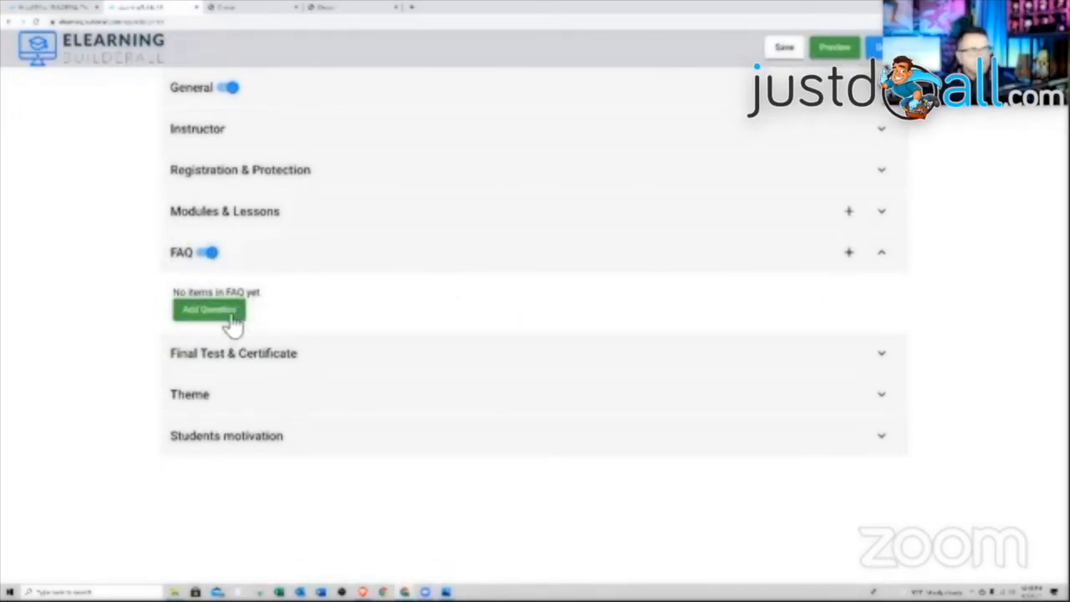
pyautogui.click(210, 255)
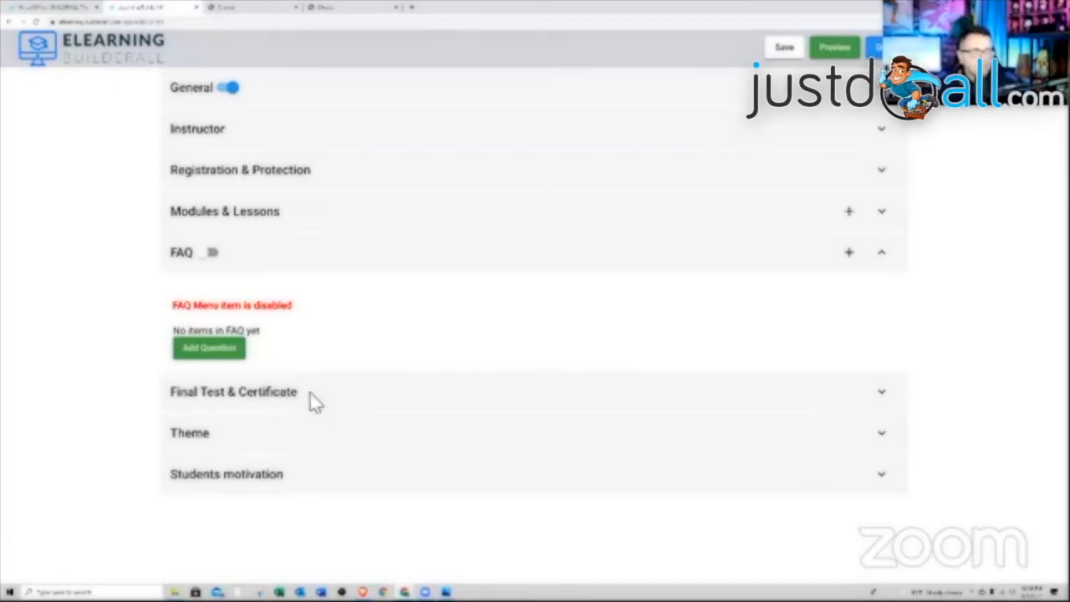
pyautogui.click(310, 393)
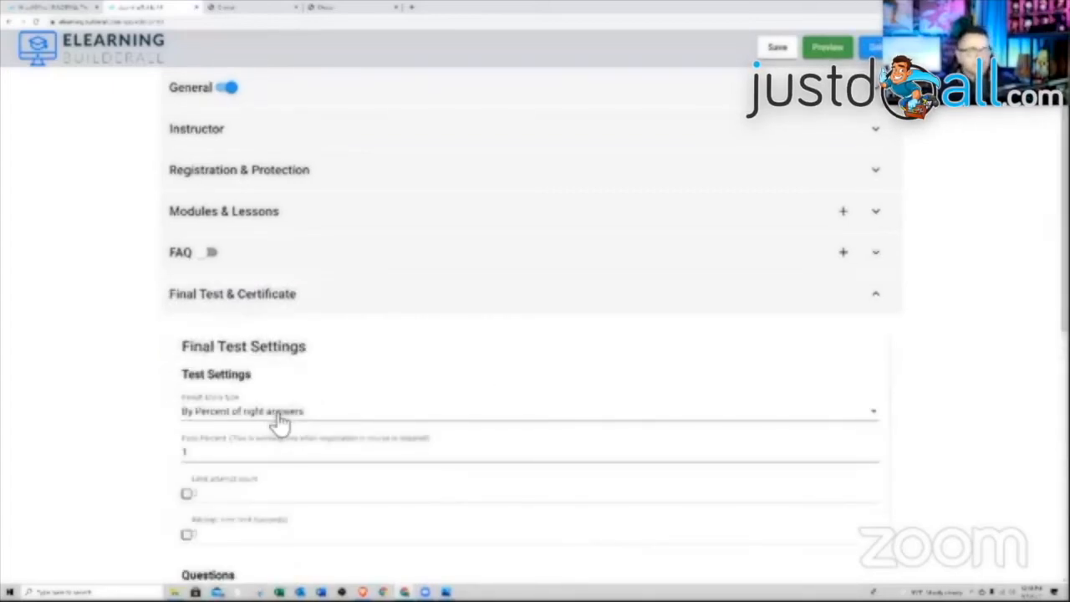
# - Keep scoring by percent of right answers and set the pass percent to 85
pyautogui.click(280, 424)
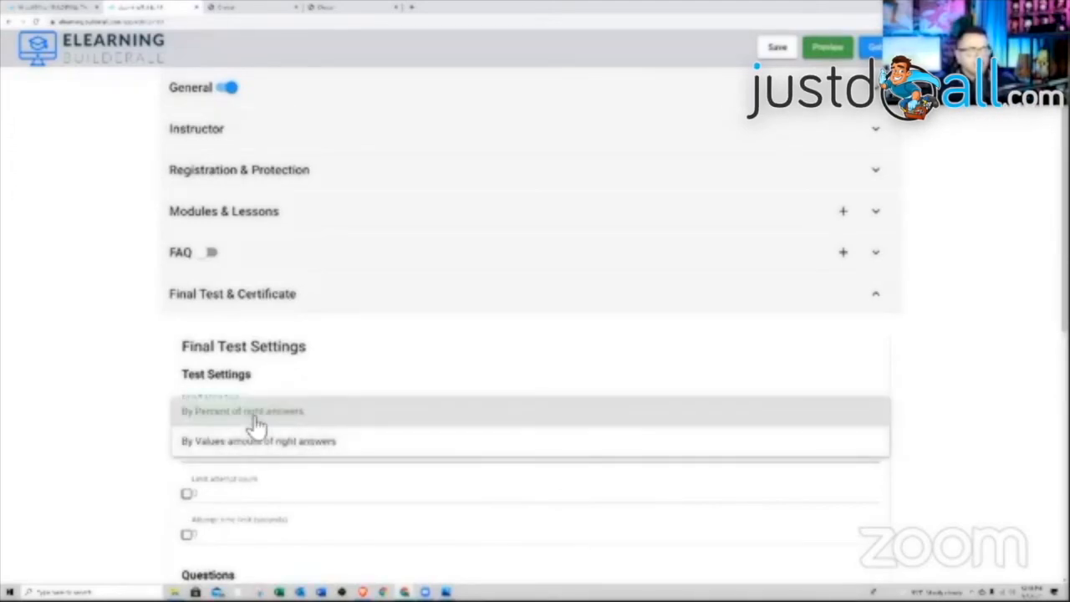
pyautogui.click(293, 415)
pyautogui.scroll(-2, 297, 412)
pyautogui.click(251, 286)
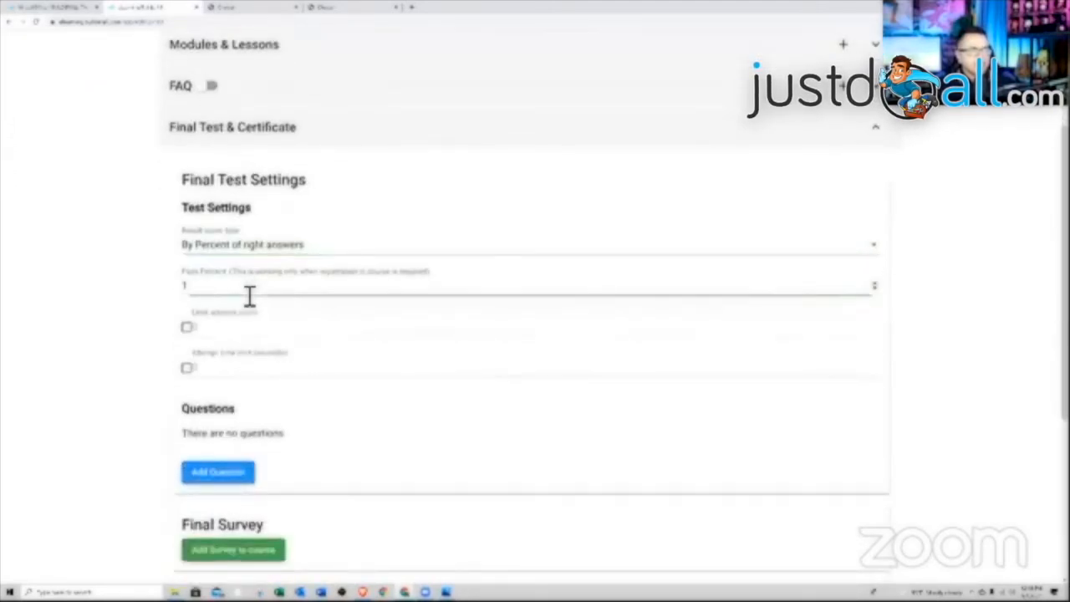
pyautogui.moveTo(242, 292); pyautogui.dragTo(138, 289)
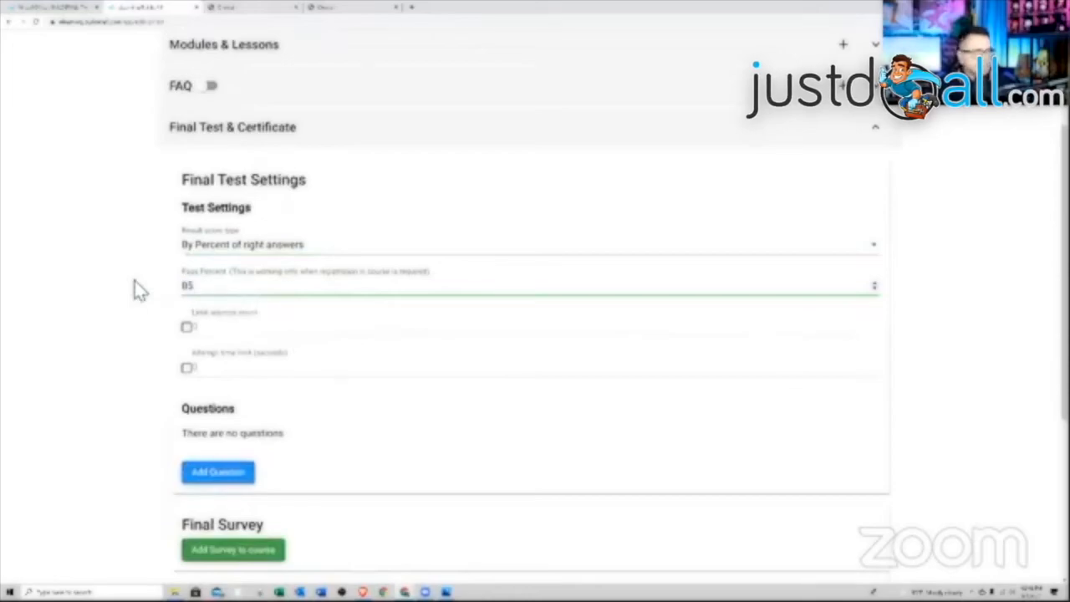
# - Limit the final test to 1 attempt and 60 seconds, and start a new question
pyautogui.click(187, 328)
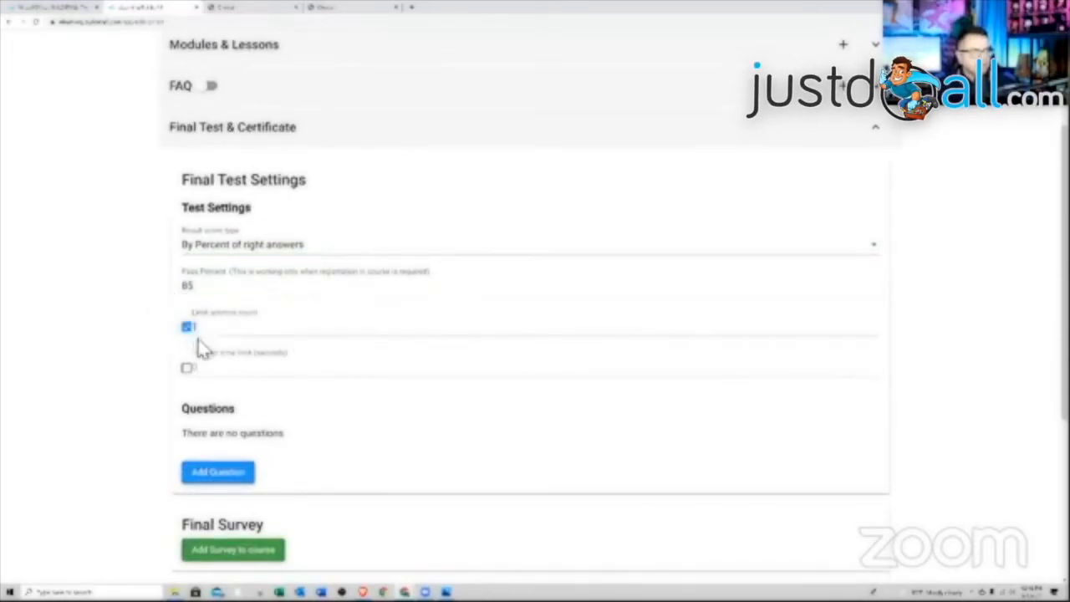
pyautogui.click(187, 368)
pyautogui.scroll(-1, 275, 432)
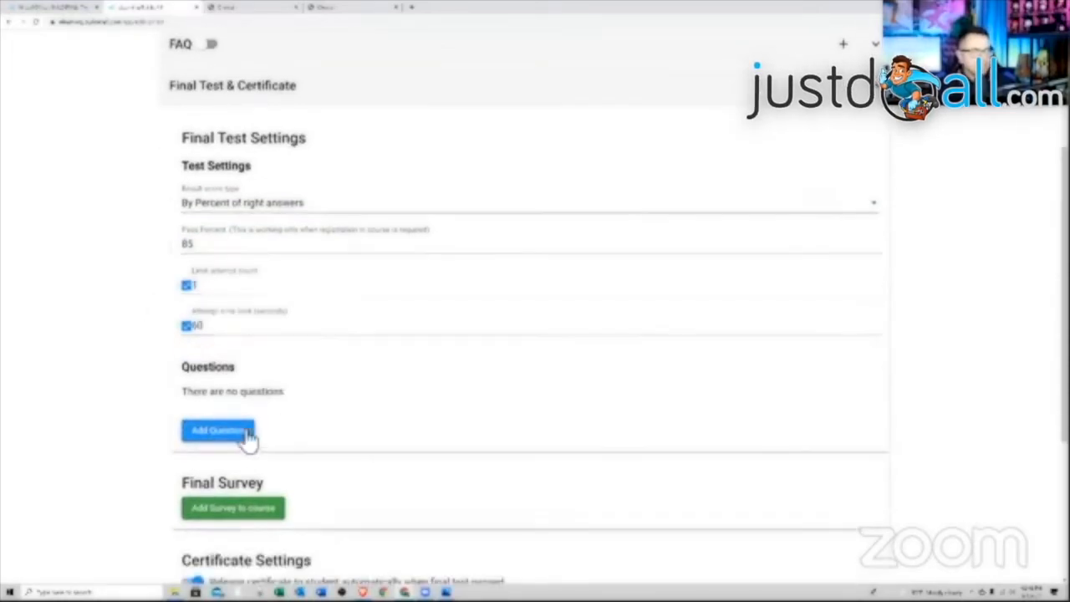
pyautogui.click(241, 432)
pyautogui.click(316, 209)
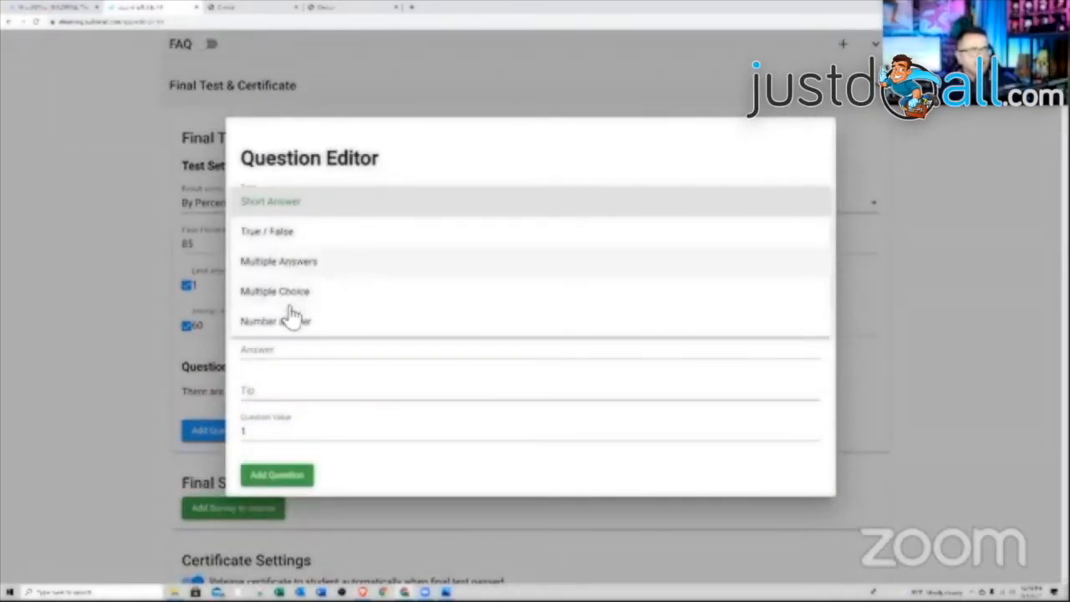
# - Make the question Multiple Answers reading 'Describe how easy this course was'
pyautogui.moveTo(286, 292); pyautogui.dragTo(296, 326)
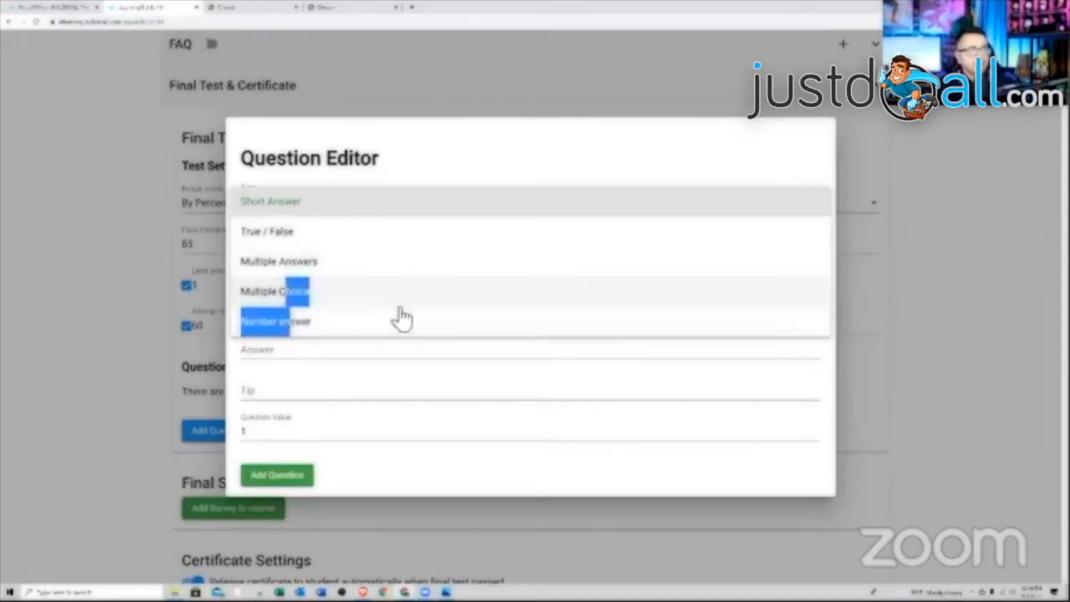
pyautogui.click(298, 266)
pyautogui.click(341, 300)
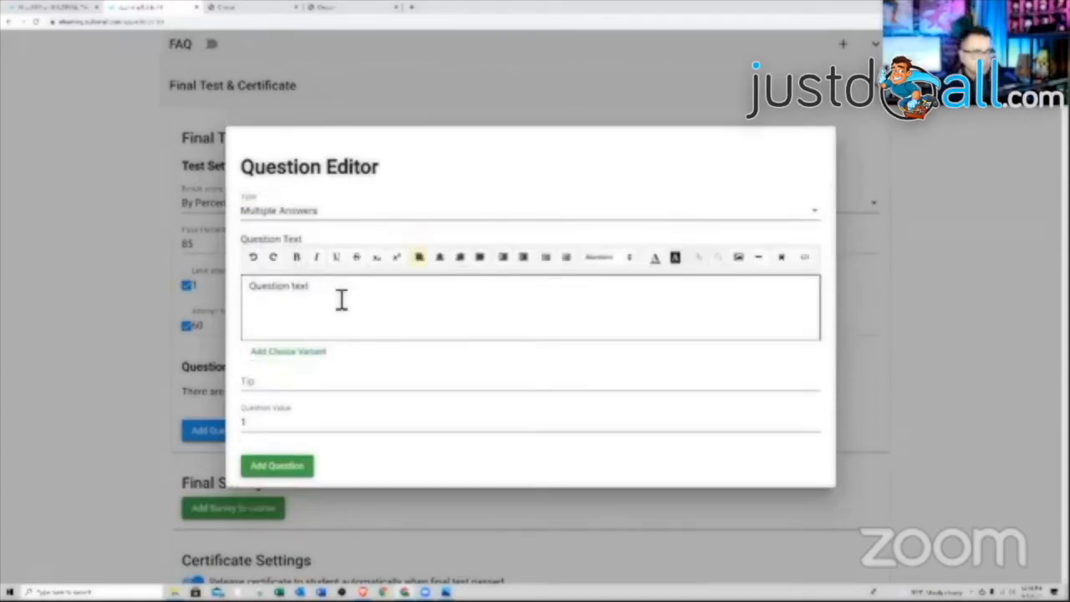
pyautogui.moveTo(341, 299); pyautogui.dragTo(252, 300)
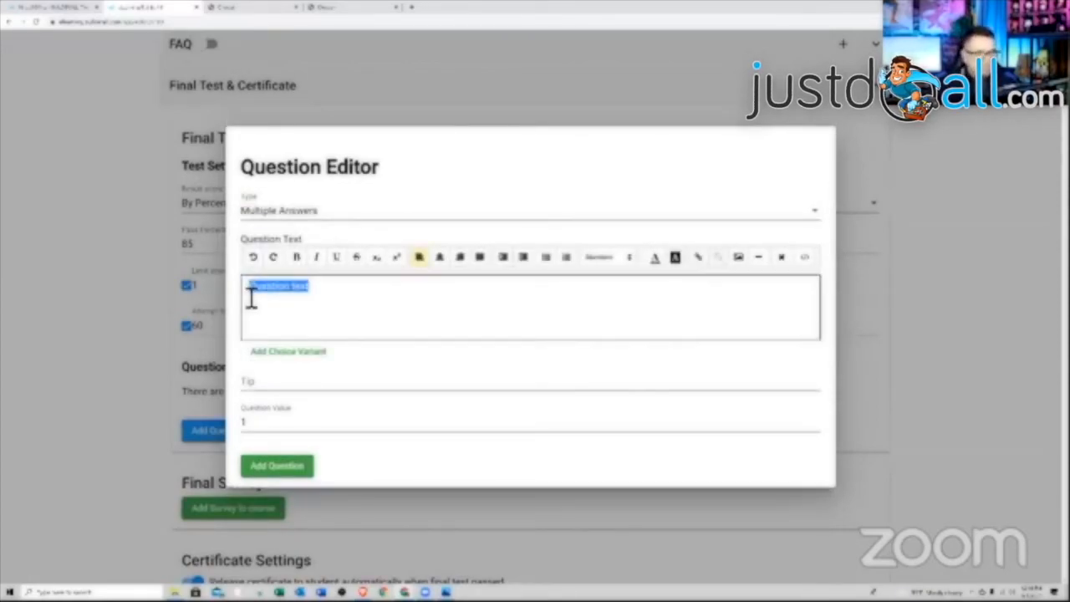
pyautogui.write('Ques')
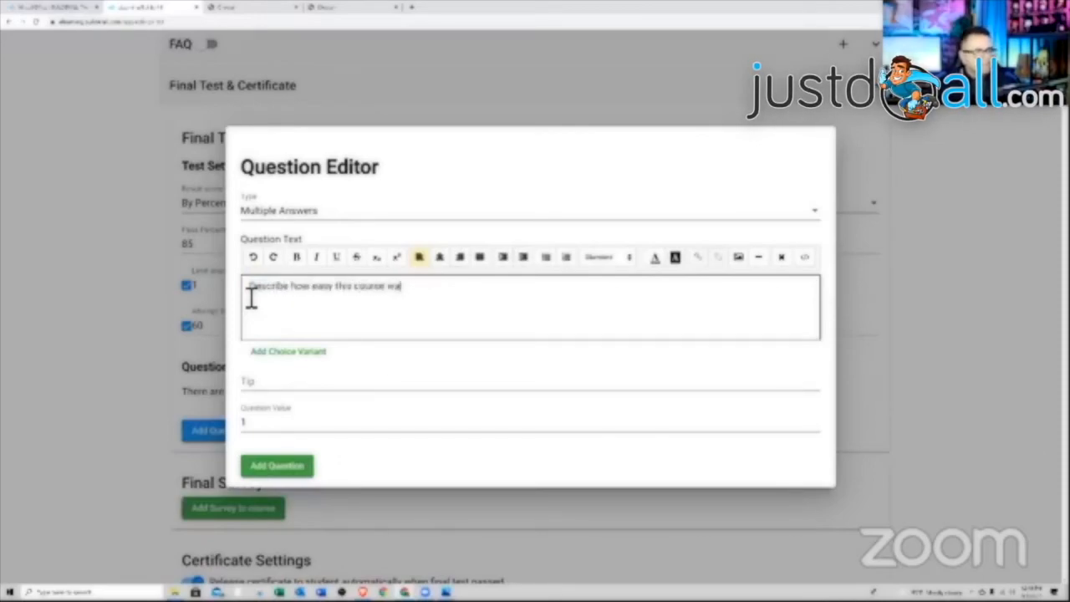
# - Add three answer choices: Easy, Cool and great
pyautogui.click(288, 352)
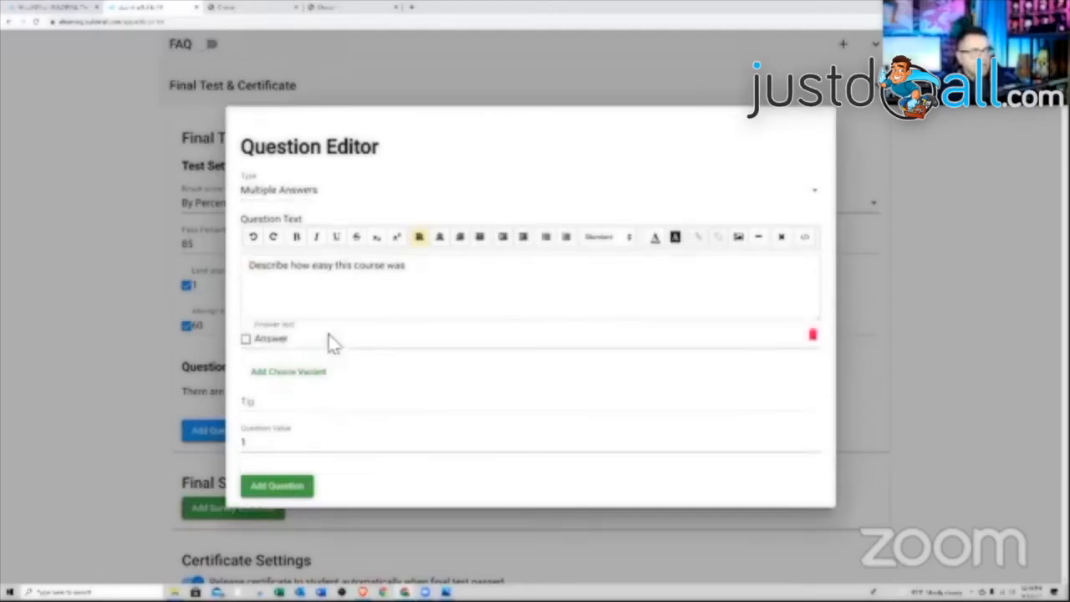
pyautogui.click(302, 344)
pyautogui.hotkey('ctrl', 'a')
pyautogui.press('BackSpace')
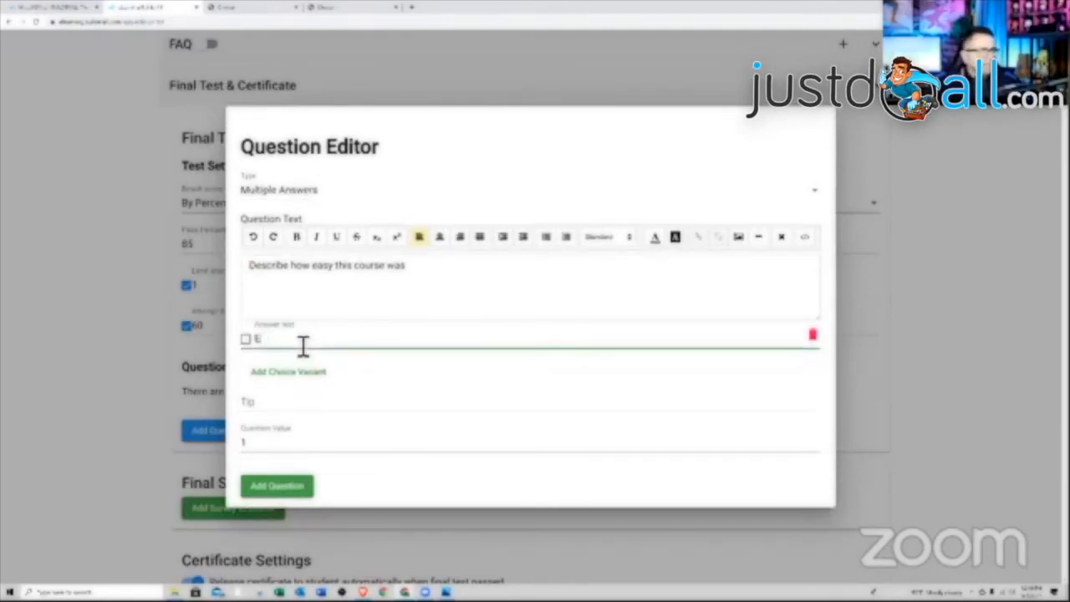
pyautogui.write('Easy')
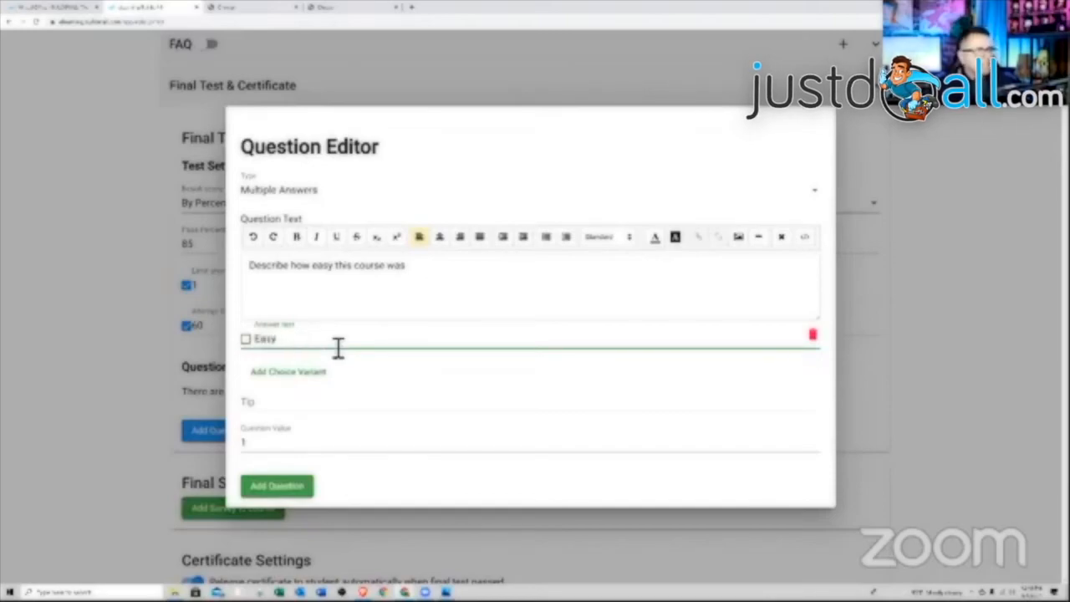
pyautogui.click(301, 372)
pyautogui.moveTo(289, 361); pyautogui.dragTo(249, 373)
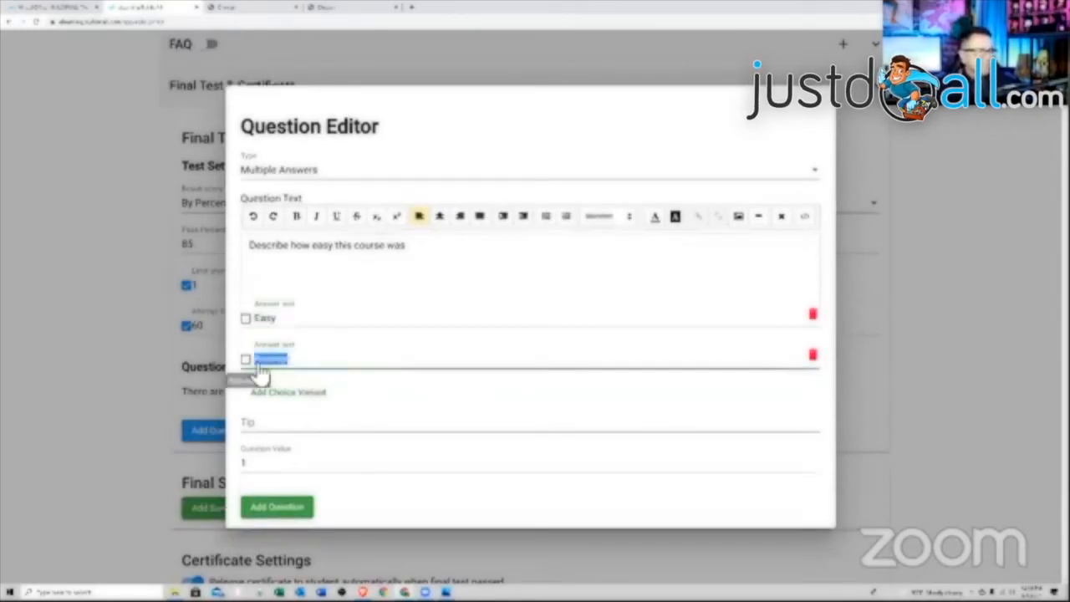
pyautogui.write('Cool')
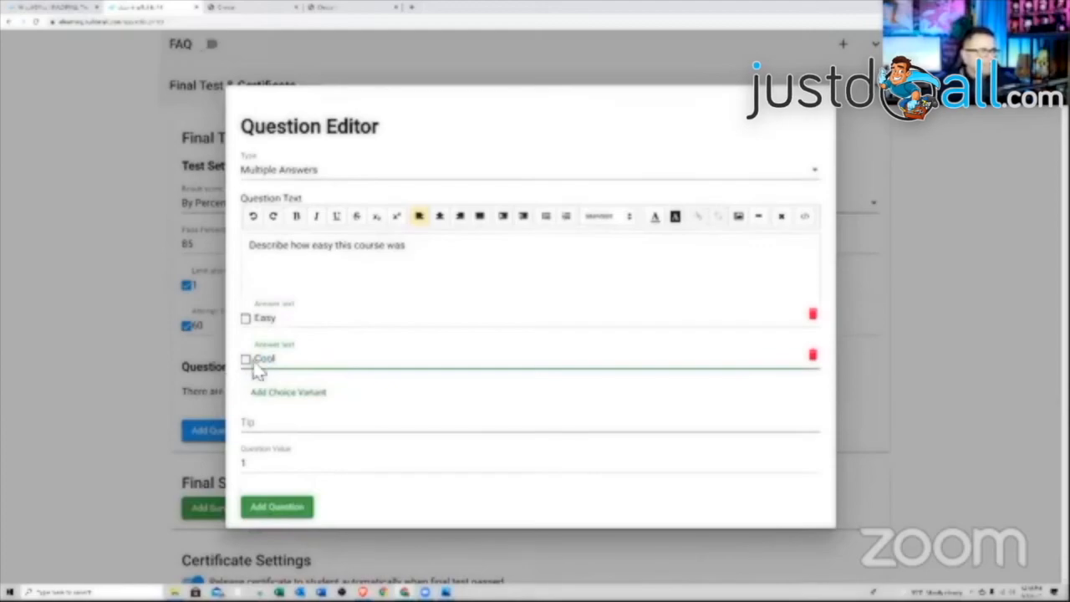
pyautogui.click(292, 393)
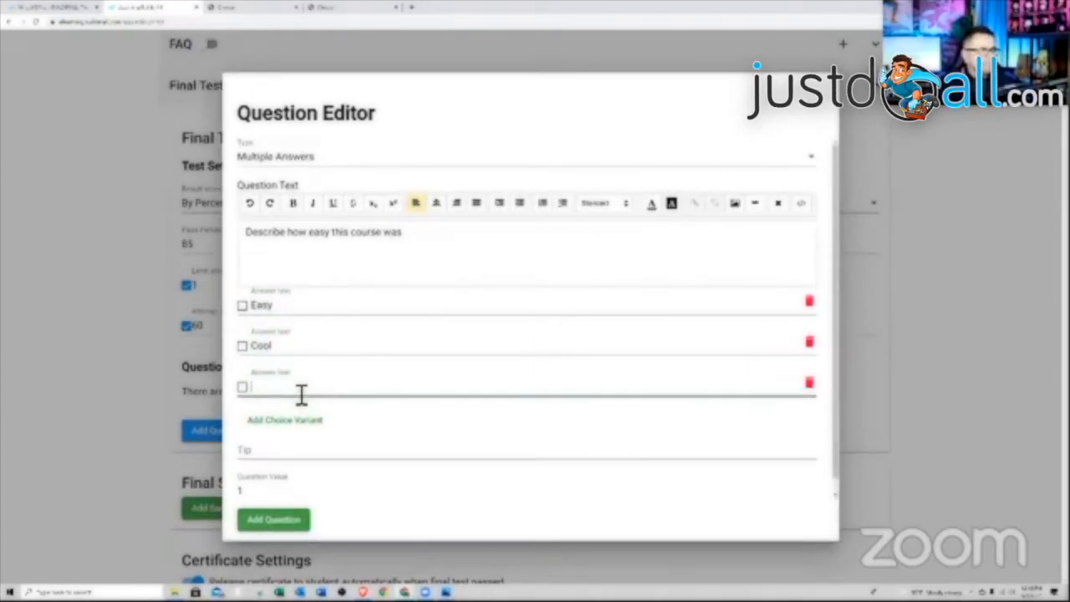
pyautogui.write('t')
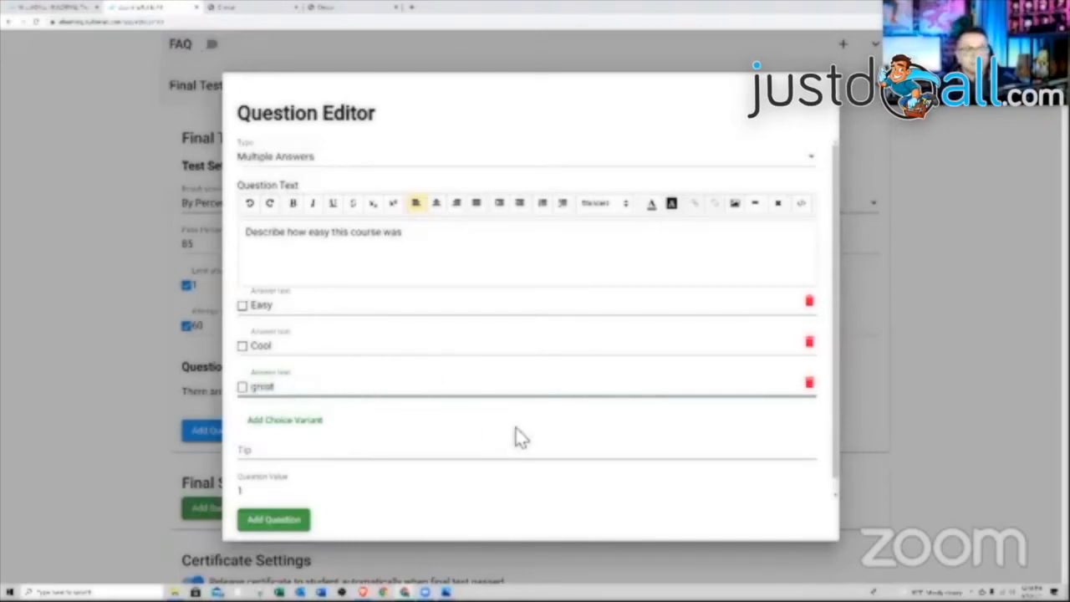
# - Mark Easy, Cool and great correct, set value 100, and save the question
pyautogui.click(242, 306)
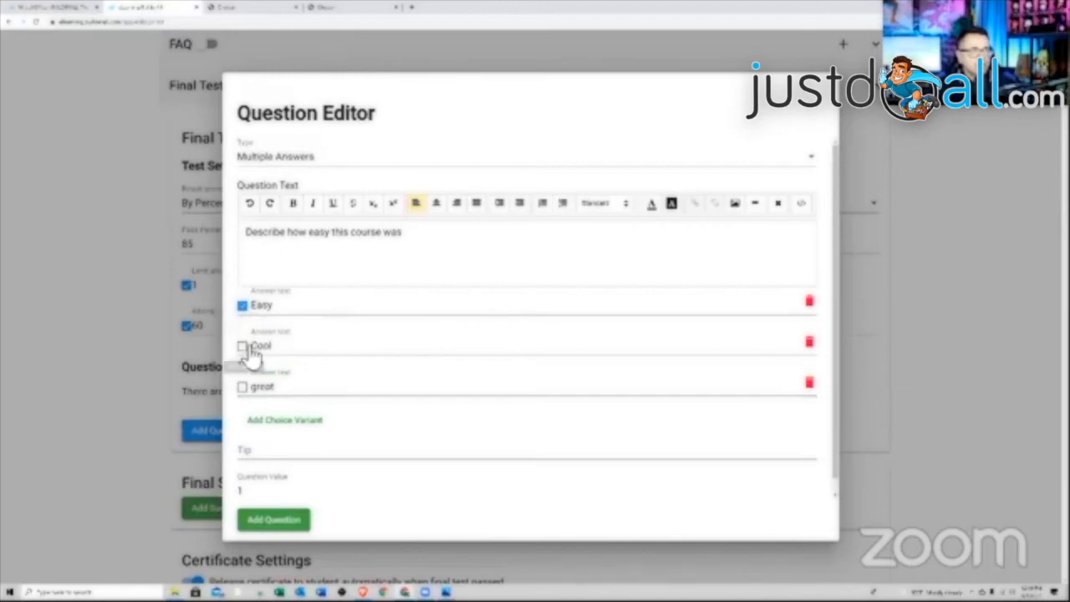
pyautogui.click(242, 346)
pyautogui.click(243, 387)
pyautogui.scroll(-1, 295, 439)
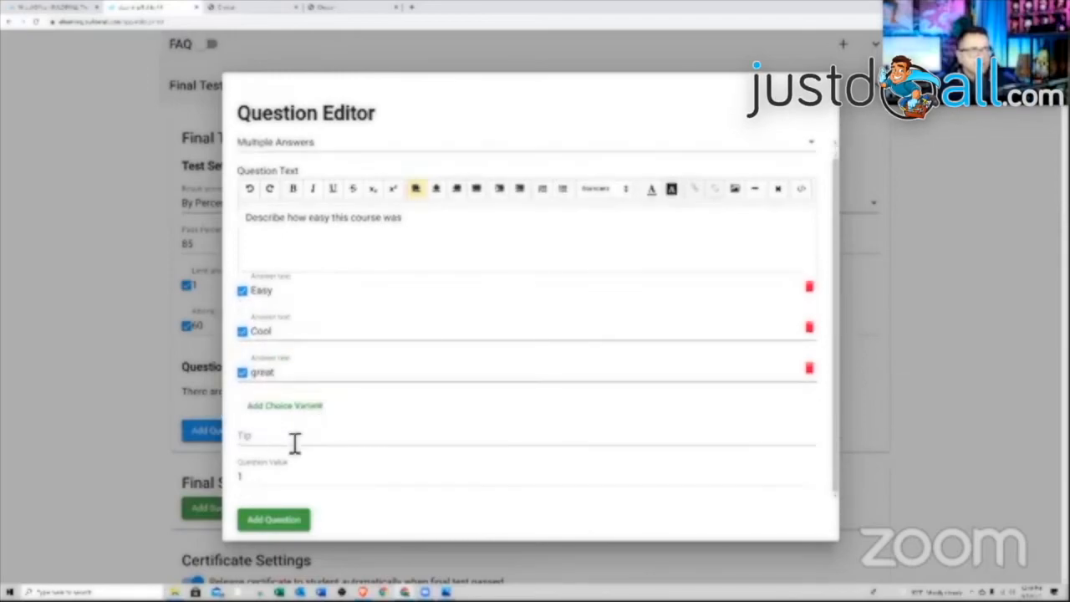
pyautogui.click(299, 443)
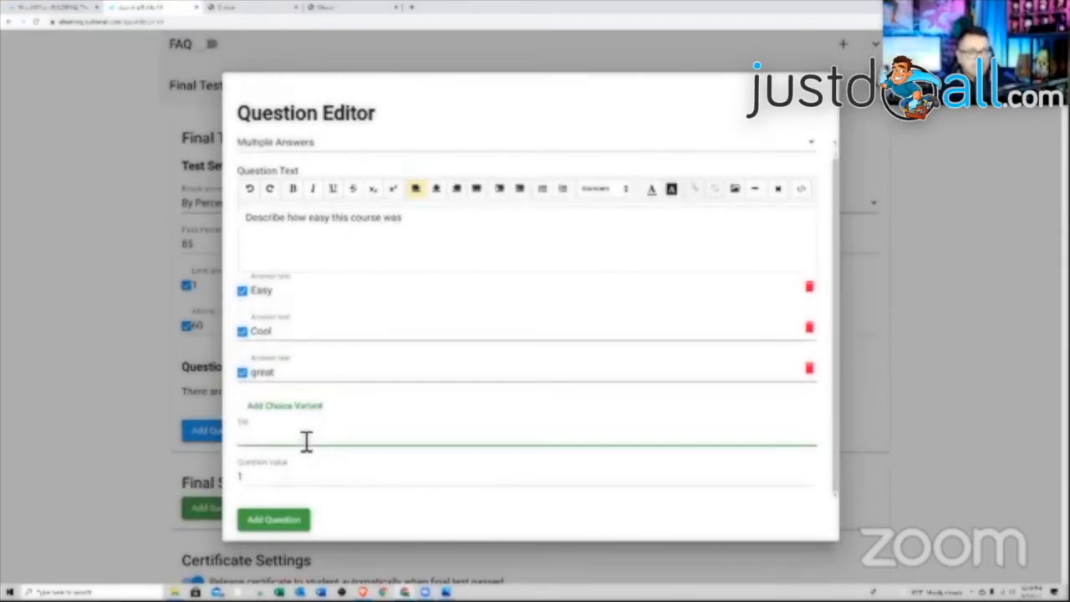
pyautogui.moveTo(282, 483); pyautogui.dragTo(234, 477)
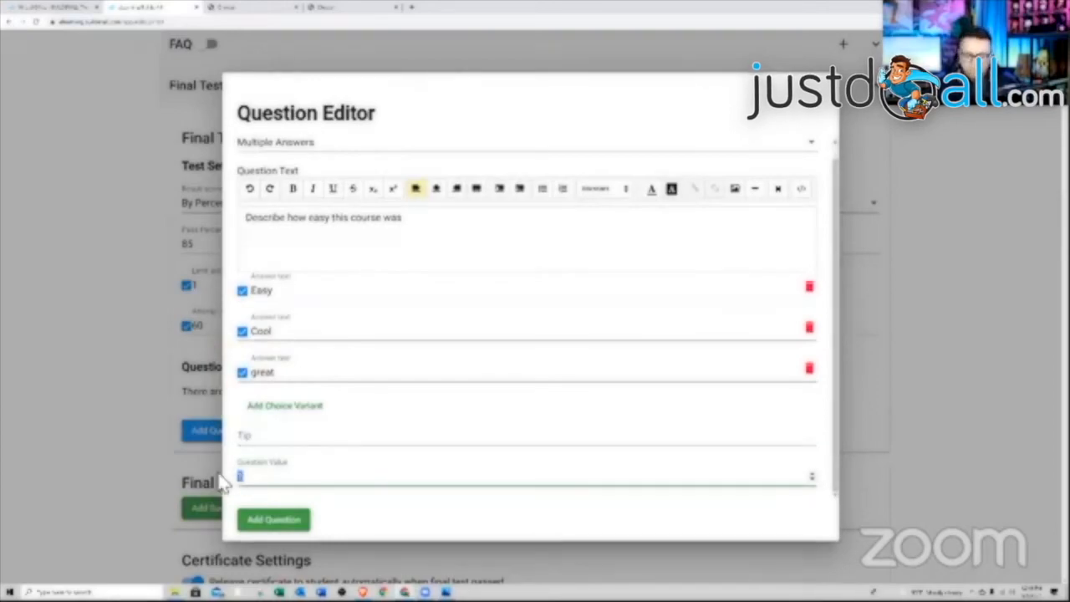
pyautogui.click(301, 519)
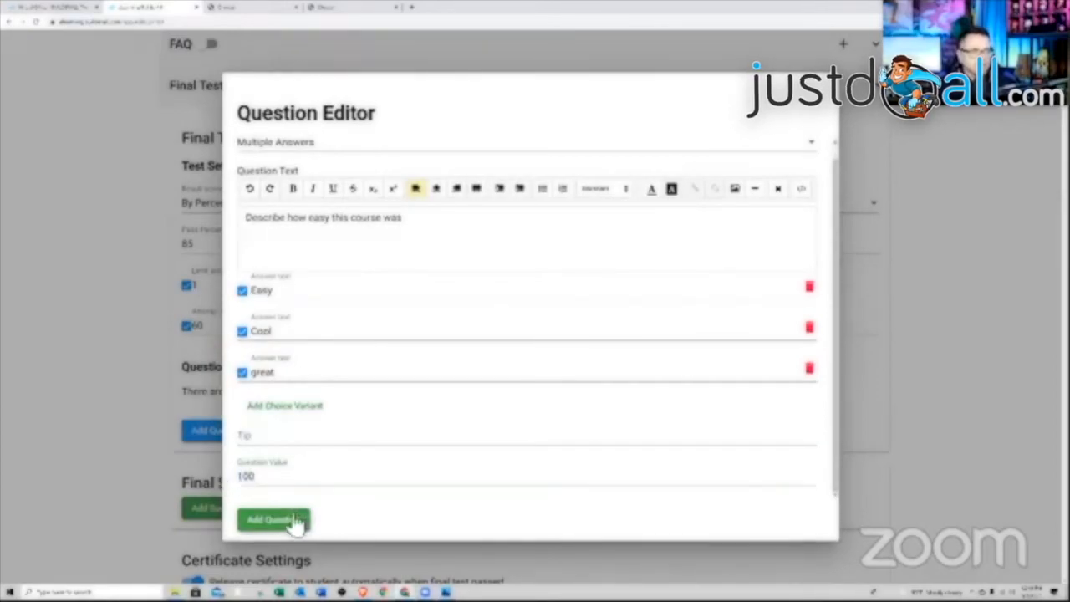
pyautogui.scroll(-2, 439, 494)
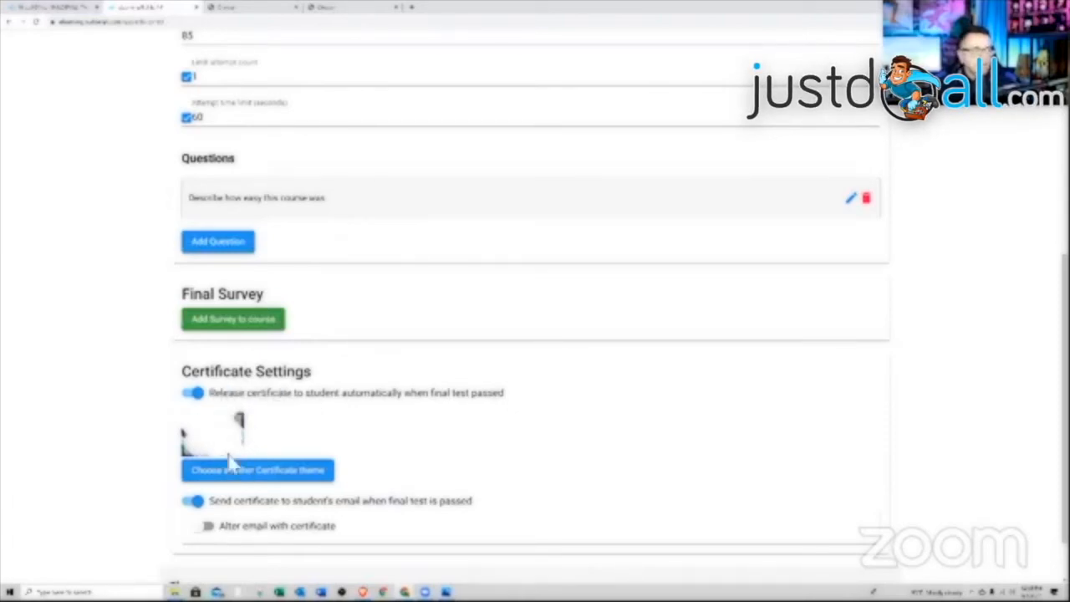
# - Begin a new custom certificate theme from the certificate theme choices
pyautogui.click(244, 478)
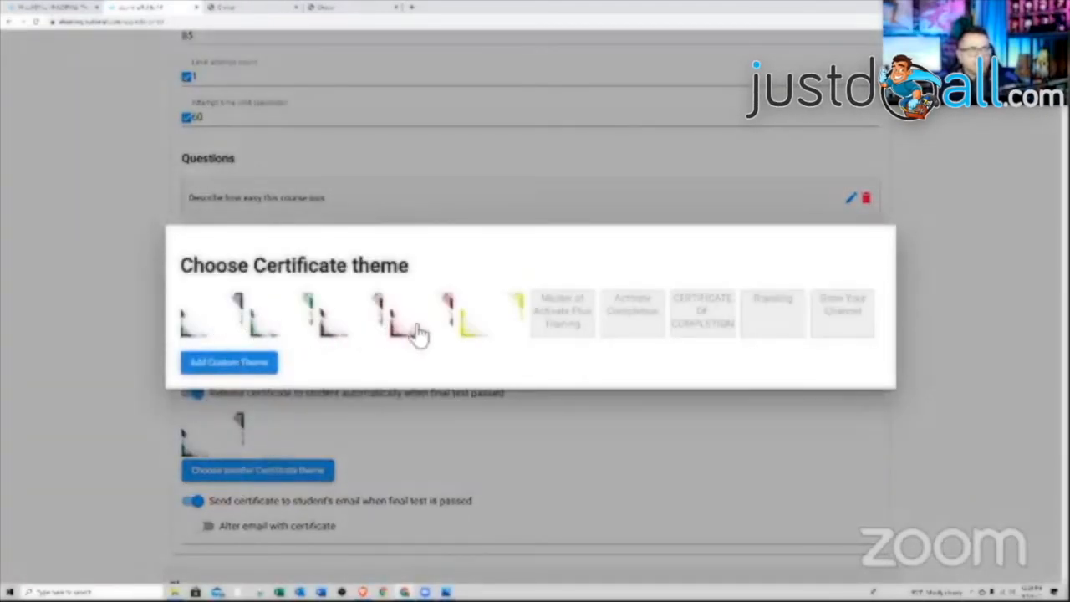
pyautogui.click(259, 365)
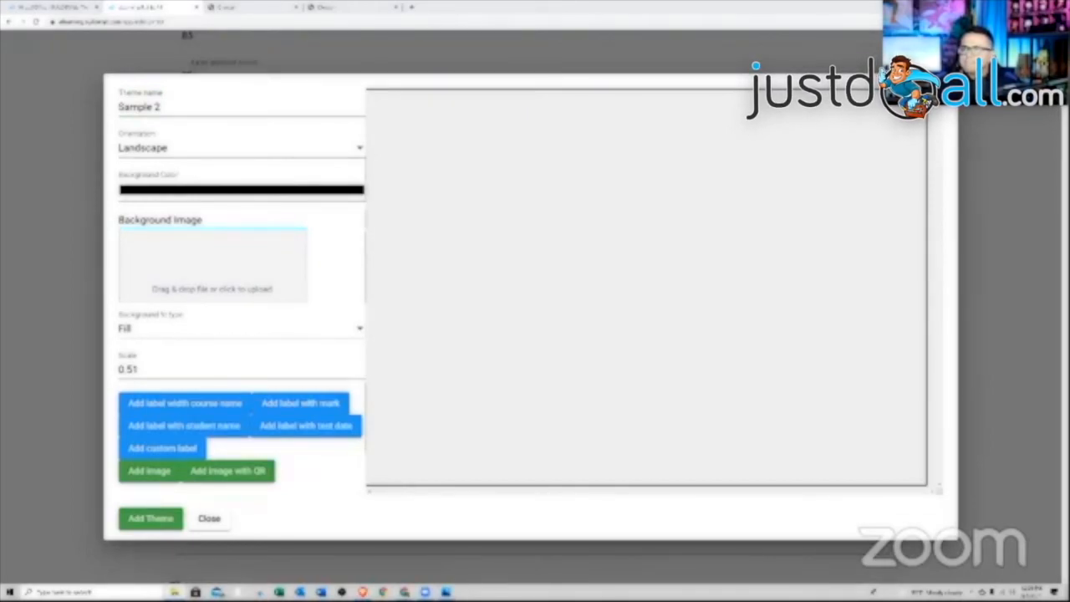
# - Upload the Certificate of Completion image as the theme's background
pyautogui.moveTo(1069, 276); pyautogui.dragTo(207, 285)
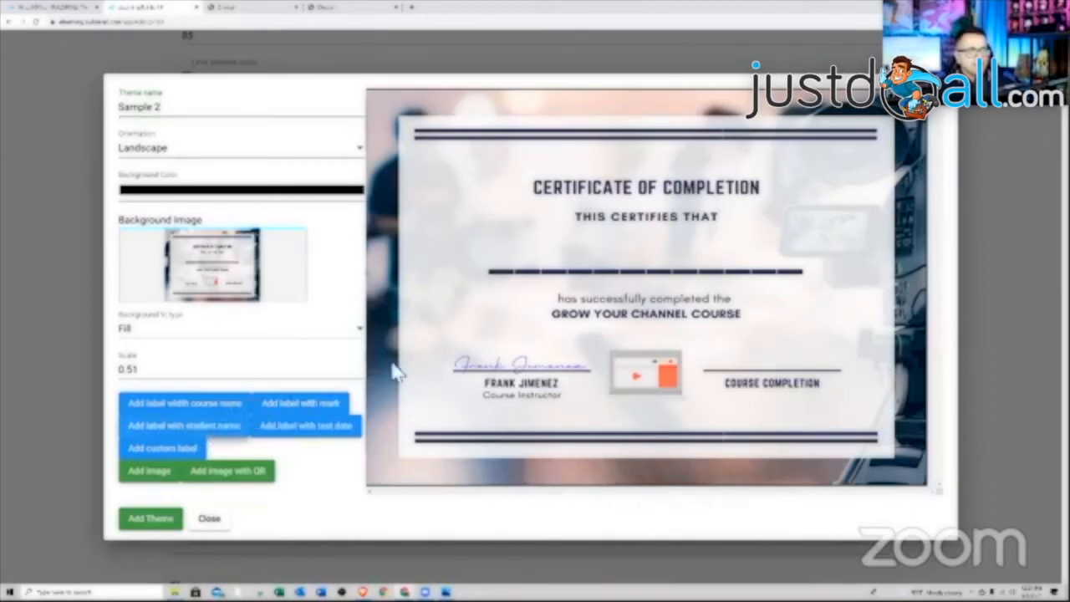
# - Add a [STUDENT_NAME] label under THIS CERTIFIES THAT, centered, in blue Lato
pyautogui.click(159, 428)
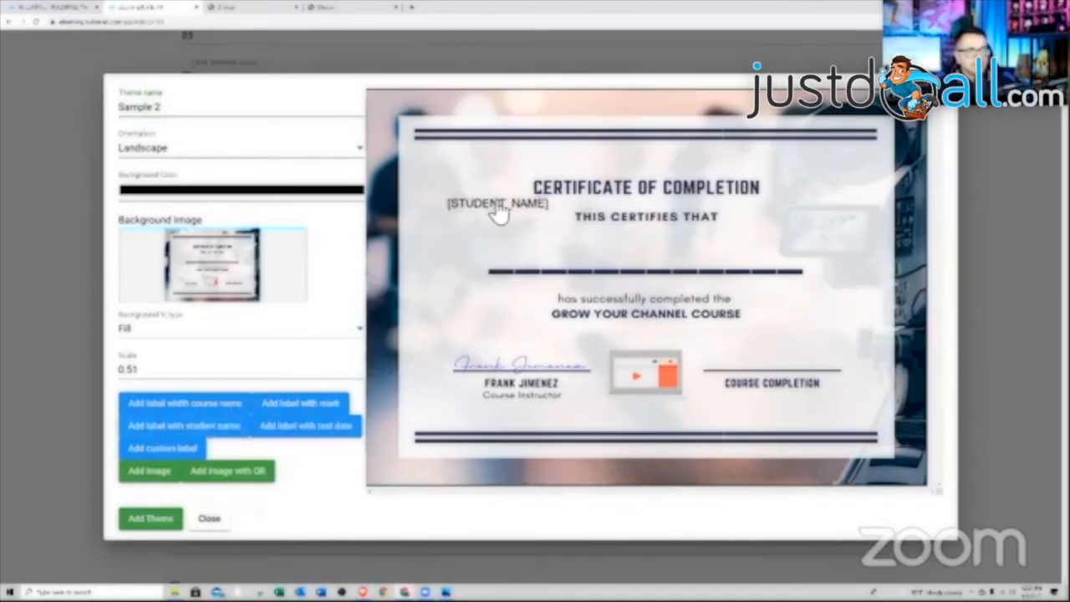
pyautogui.moveTo(499, 214); pyautogui.dragTo(651, 258)
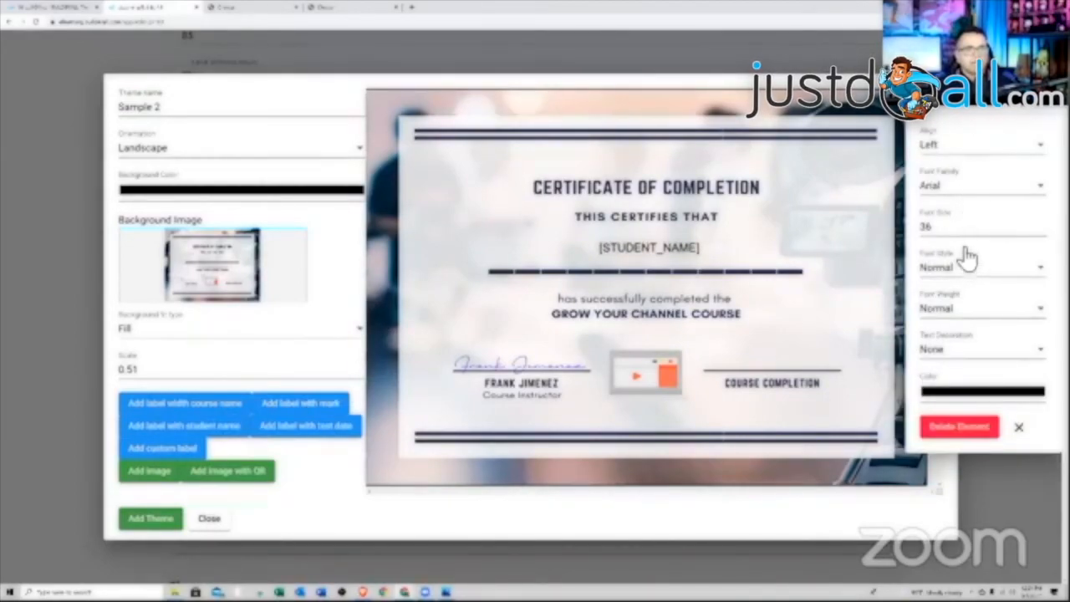
pyautogui.click(972, 150)
pyautogui.click(953, 204)
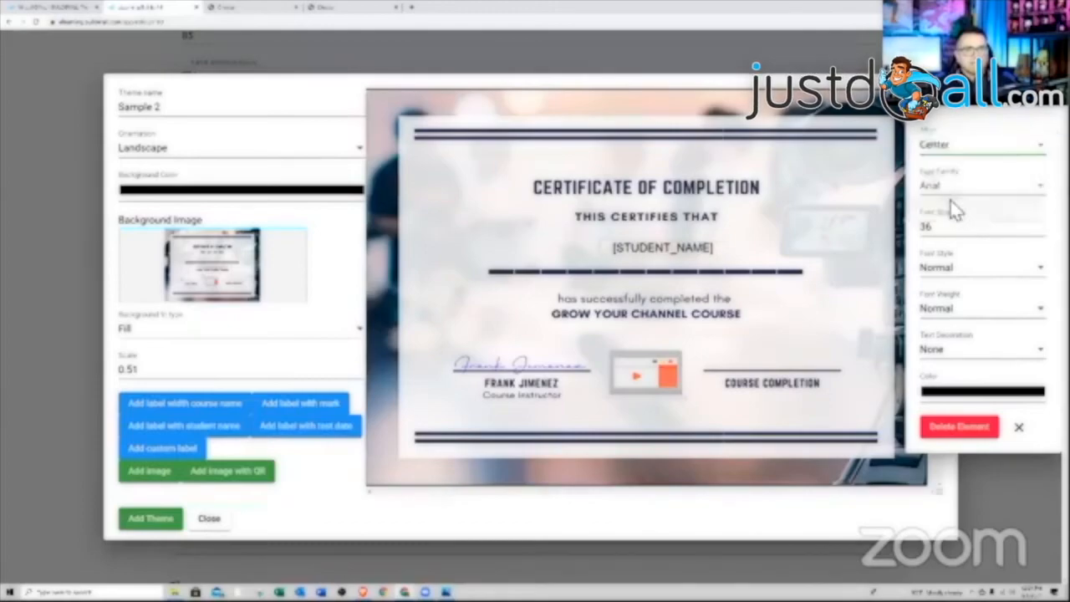
pyautogui.moveTo(706, 258); pyautogui.dragTo(695, 265)
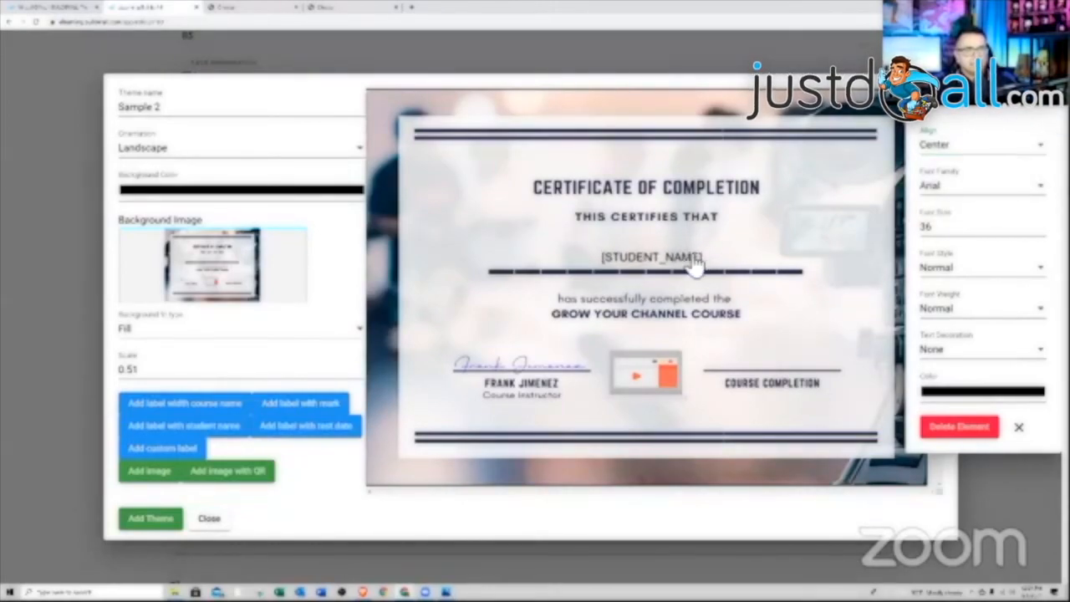
pyautogui.click(1030, 189)
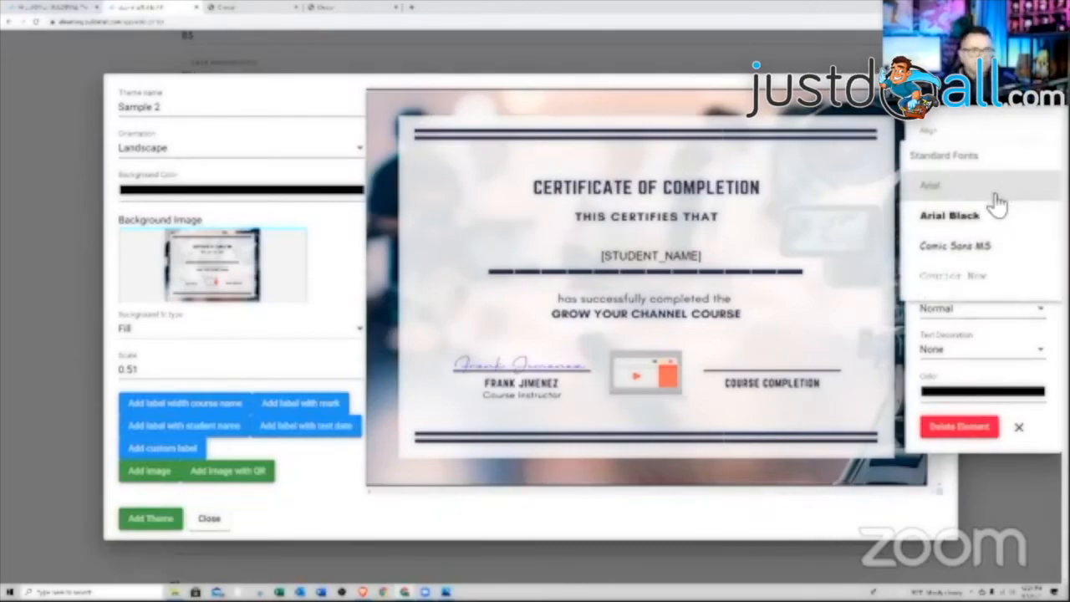
pyautogui.scroll(-3, 995, 204)
pyautogui.click(941, 277)
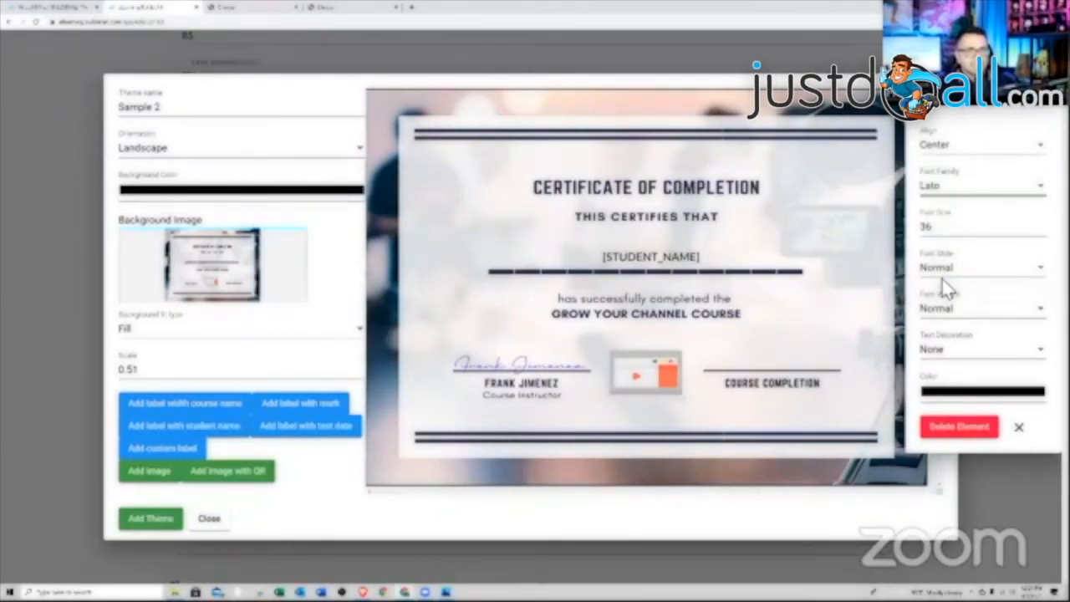
pyautogui.click(961, 393)
pyautogui.click(1002, 499)
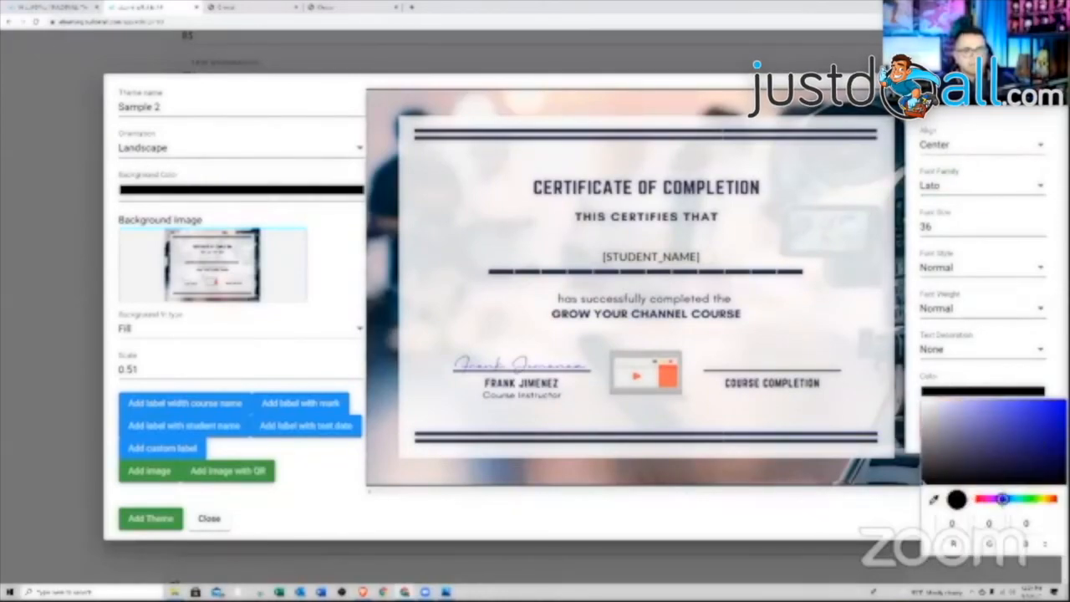
pyautogui.click(1045, 402)
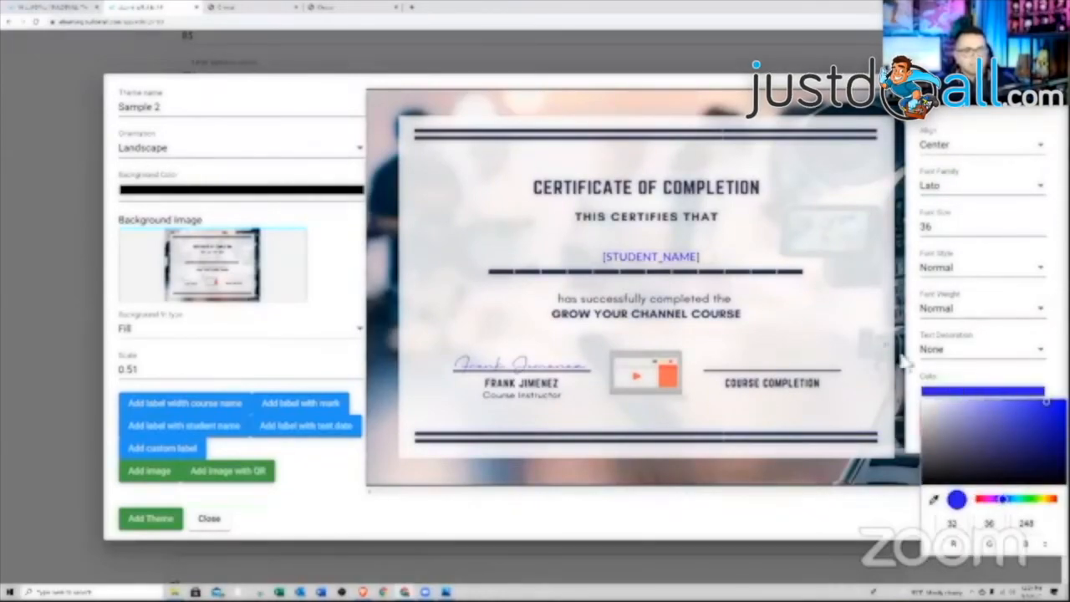
pyautogui.click(768, 368)
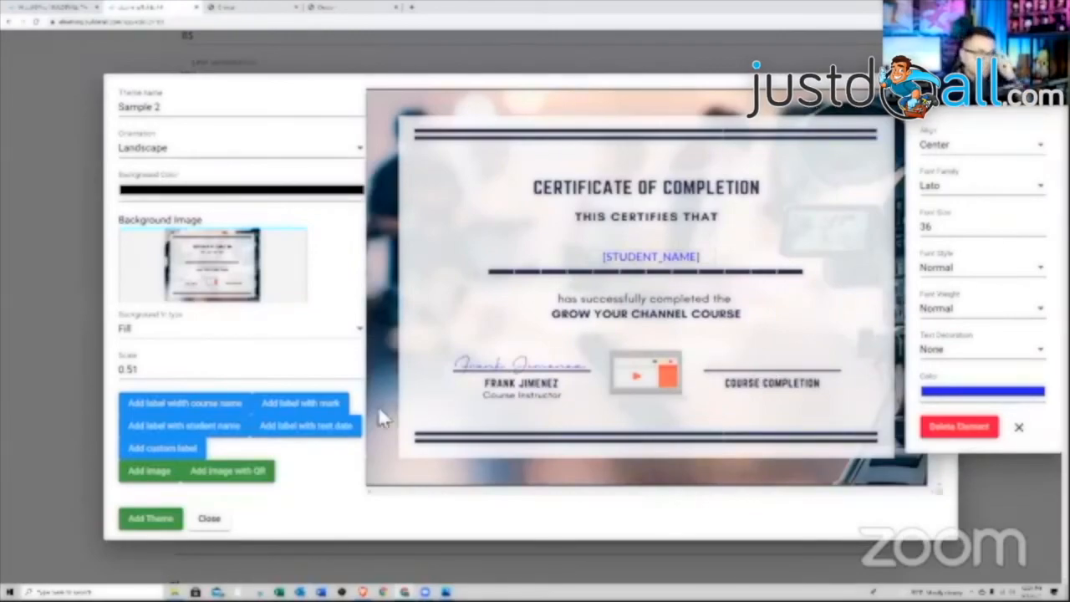
# - Add a centered dark-blue [TEST_DATE] label above the COURSE COMPLETION line
pyautogui.click(287, 436)
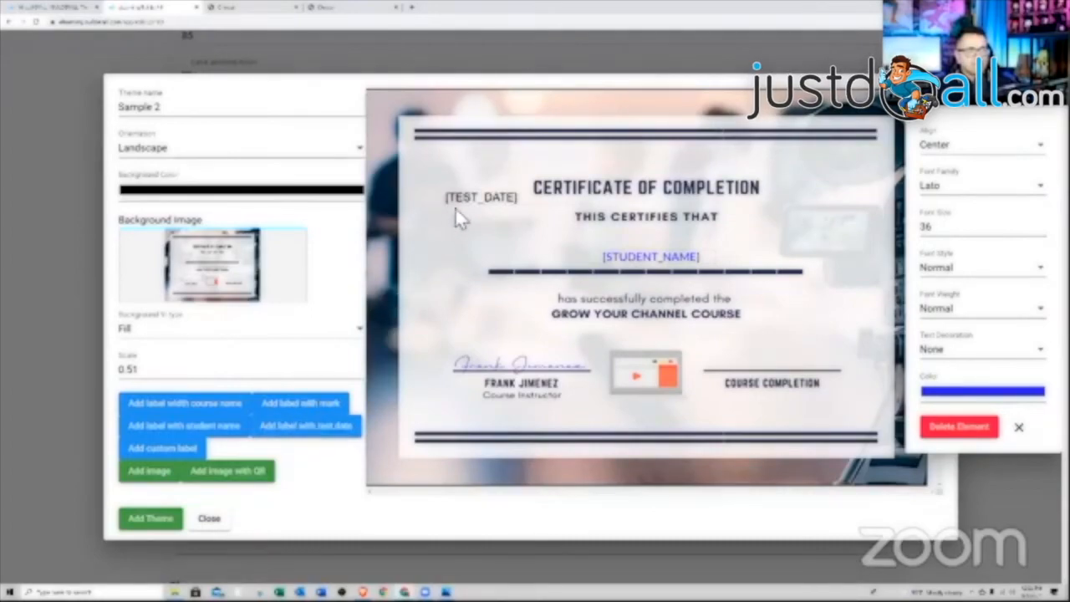
pyautogui.moveTo(471, 220); pyautogui.dragTo(745, 374)
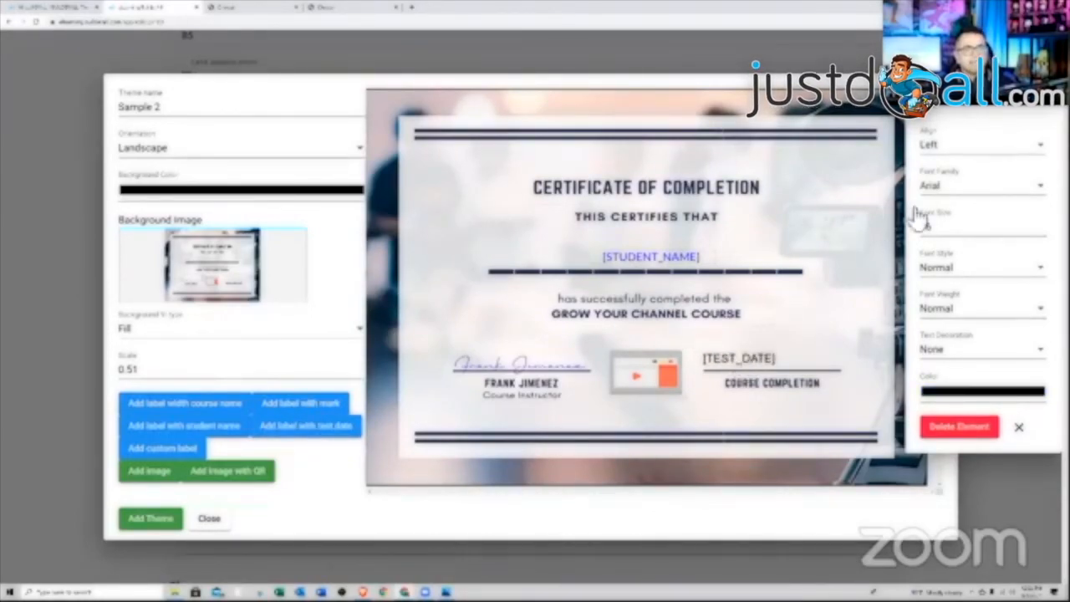
pyautogui.click(963, 148)
pyautogui.click(946, 204)
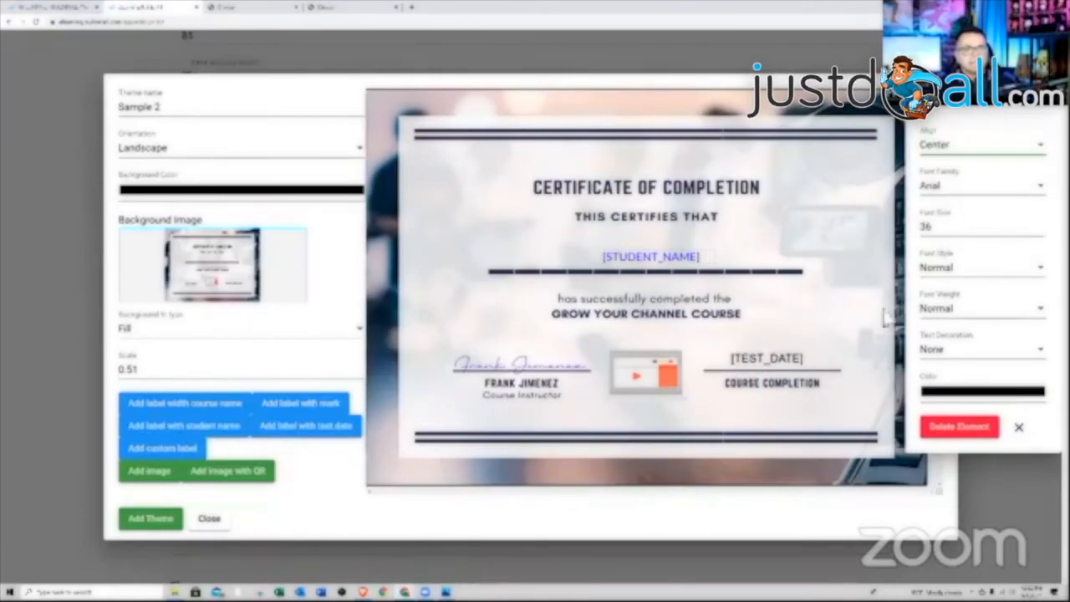
pyautogui.click(963, 391)
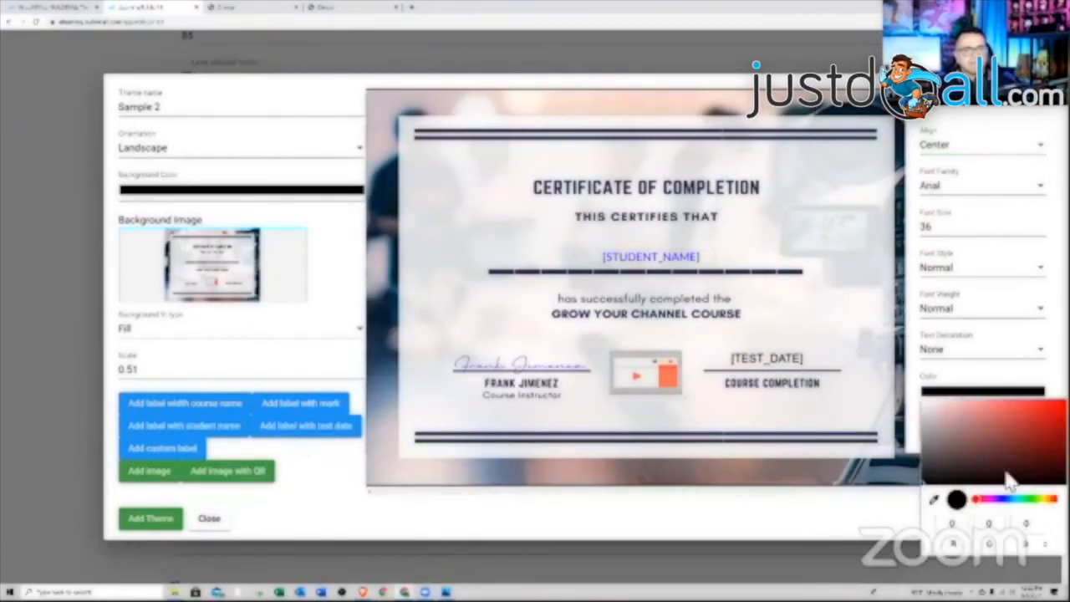
pyautogui.click(1003, 499)
pyautogui.click(1056, 434)
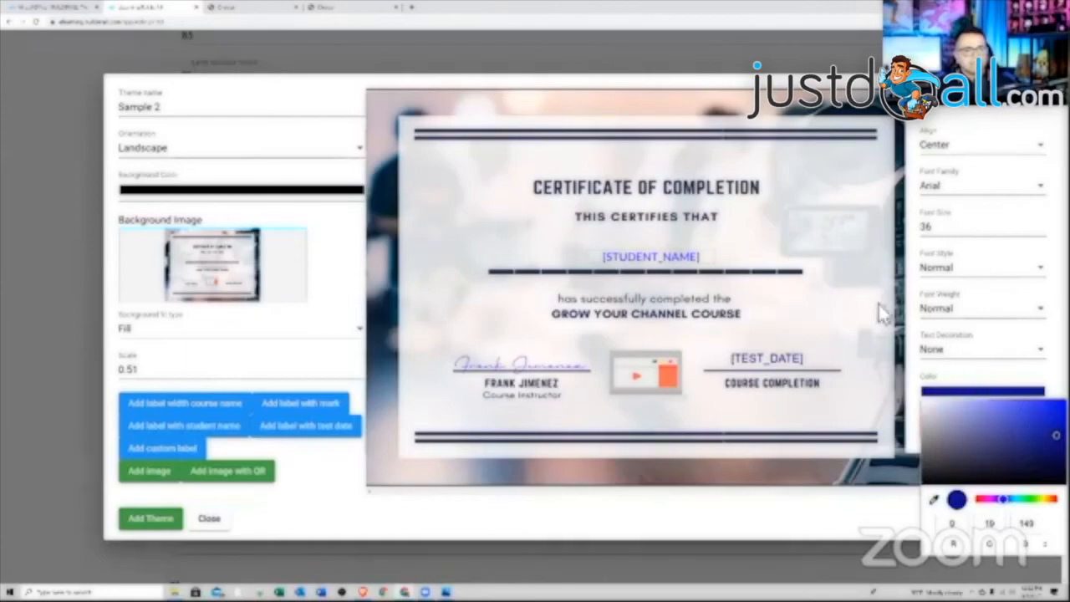
pyautogui.click(860, 275)
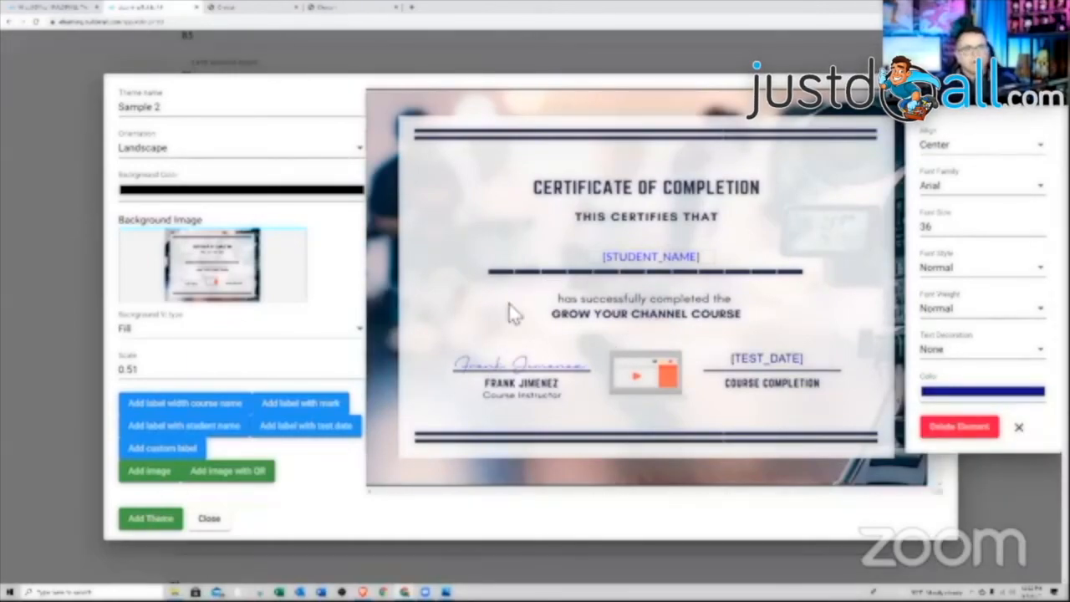
# - Save the design as a new theme, apply it to the course, and leave certificate email alteration off
pyautogui.click(167, 520)
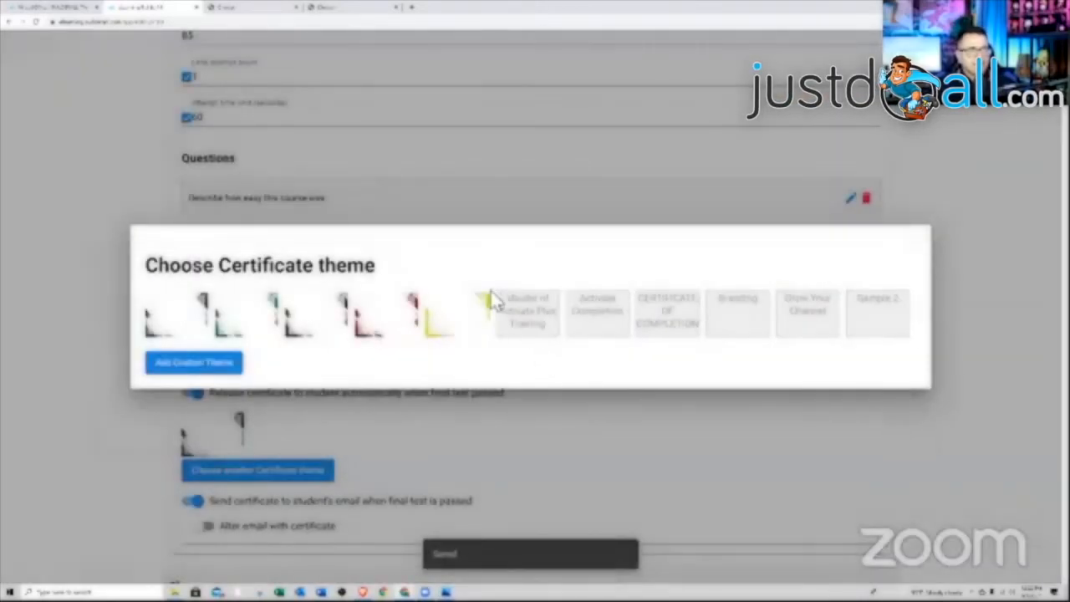
pyautogui.click(879, 318)
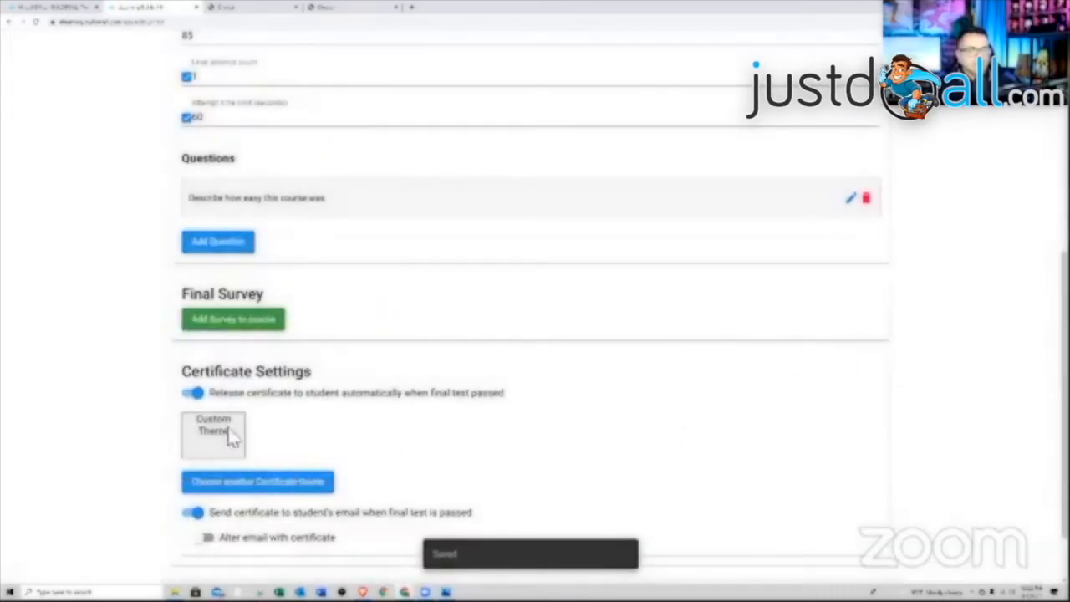
pyautogui.scroll(-1, 333, 430)
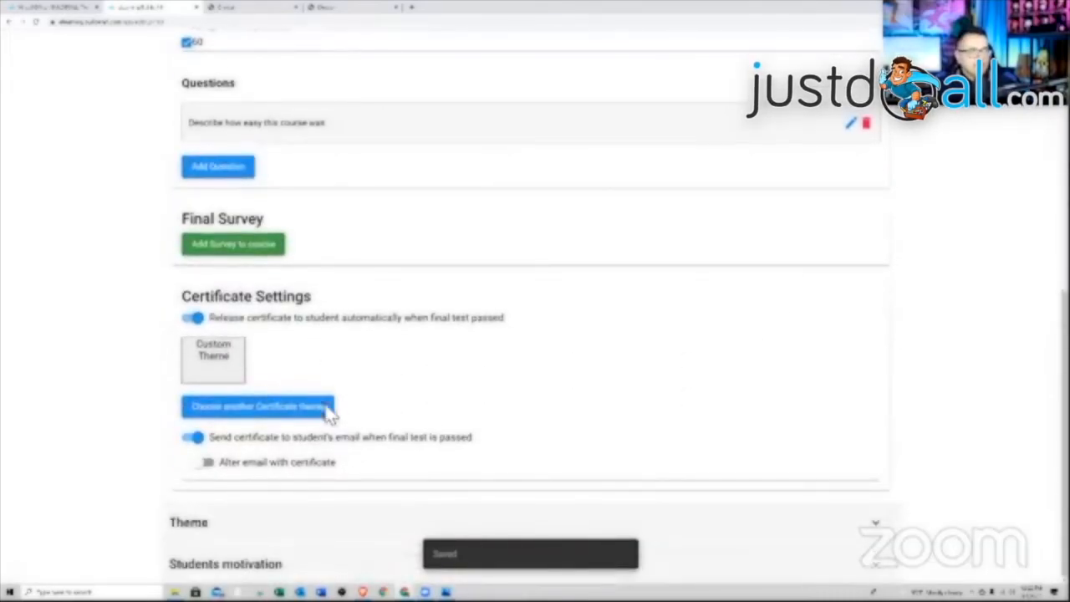
pyautogui.click(254, 468)
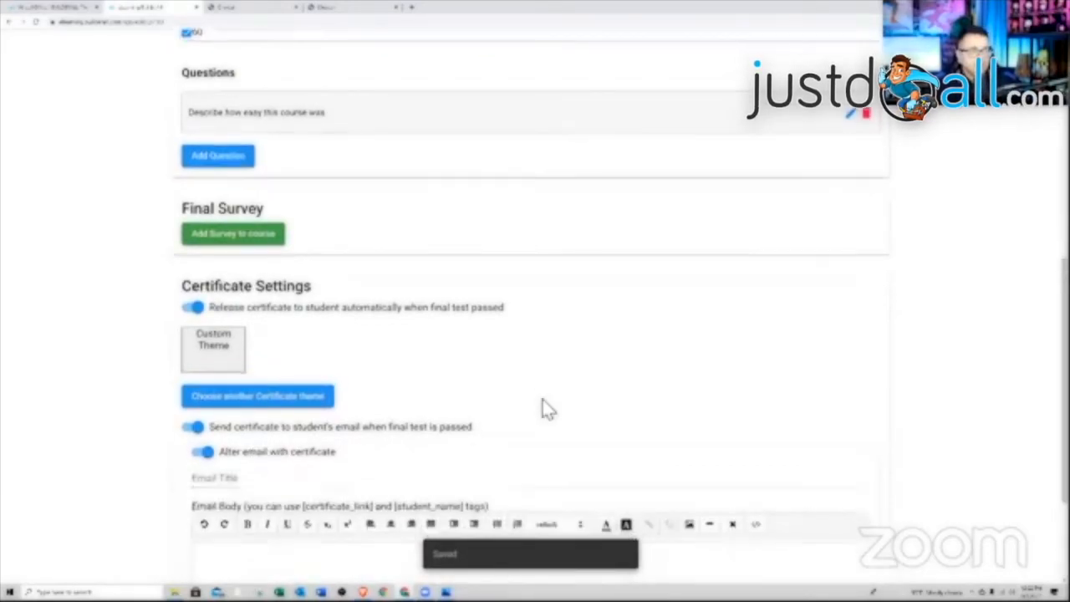
pyautogui.scroll(-2, 544, 406)
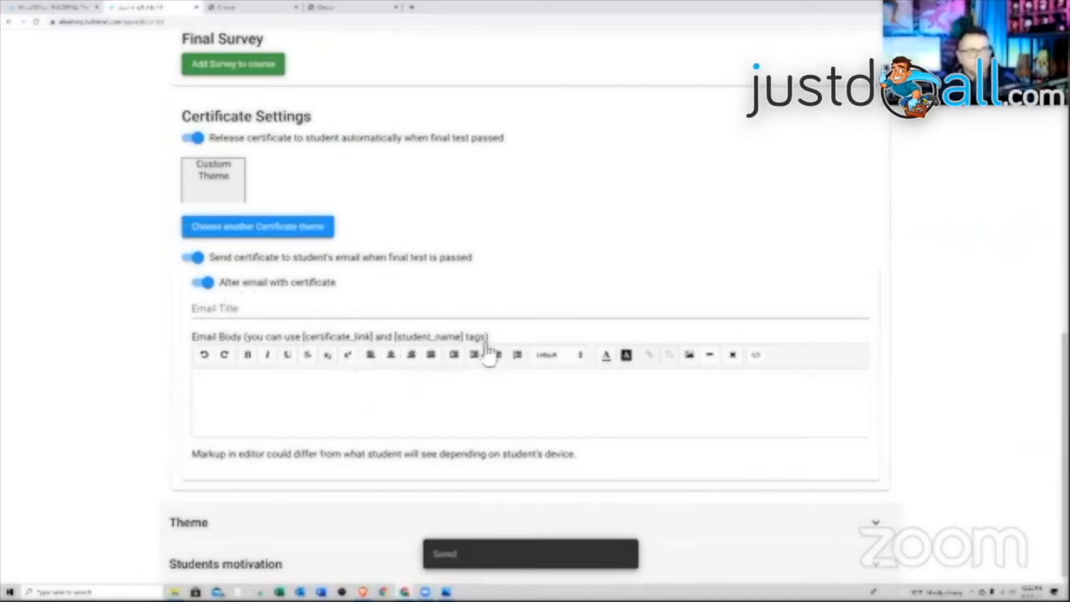
pyautogui.click(216, 285)
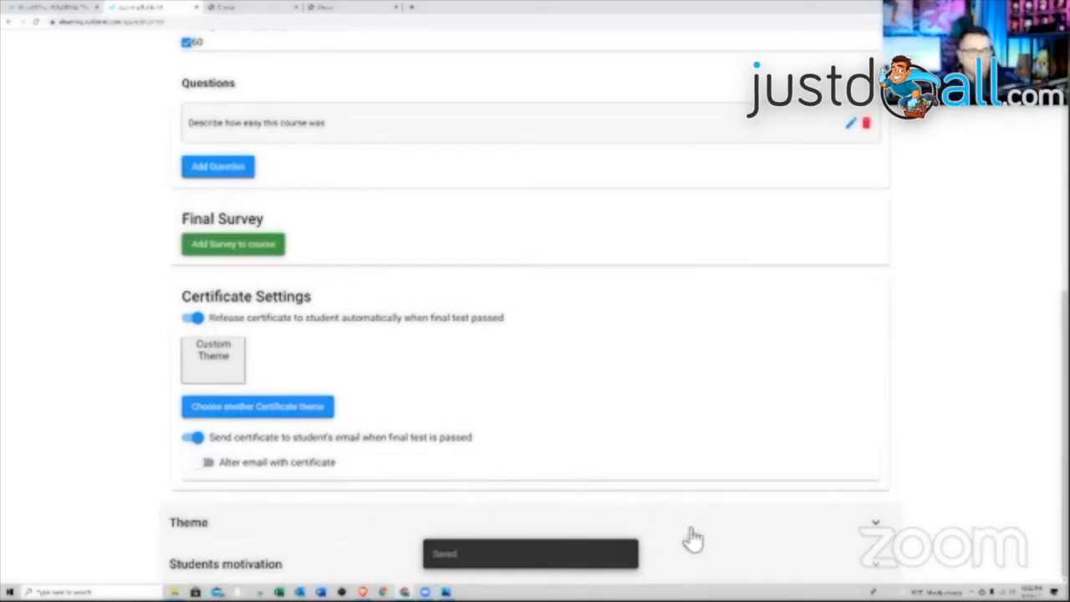
# - Add a new achievement under Students motivation and copy its name 'Achievement 1' into the Description
pyautogui.click(748, 566)
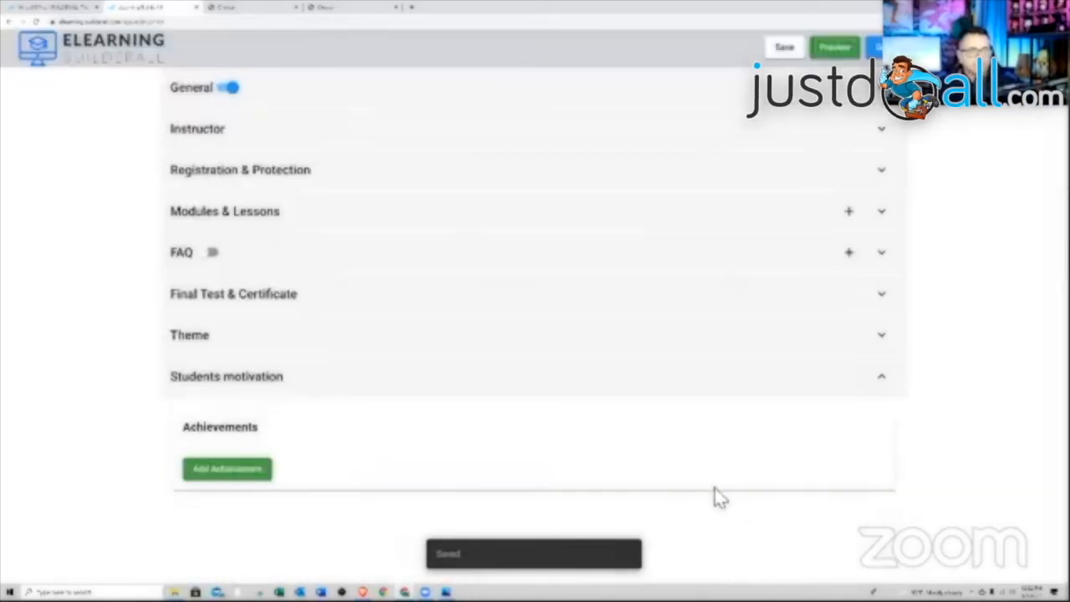
pyautogui.click(237, 473)
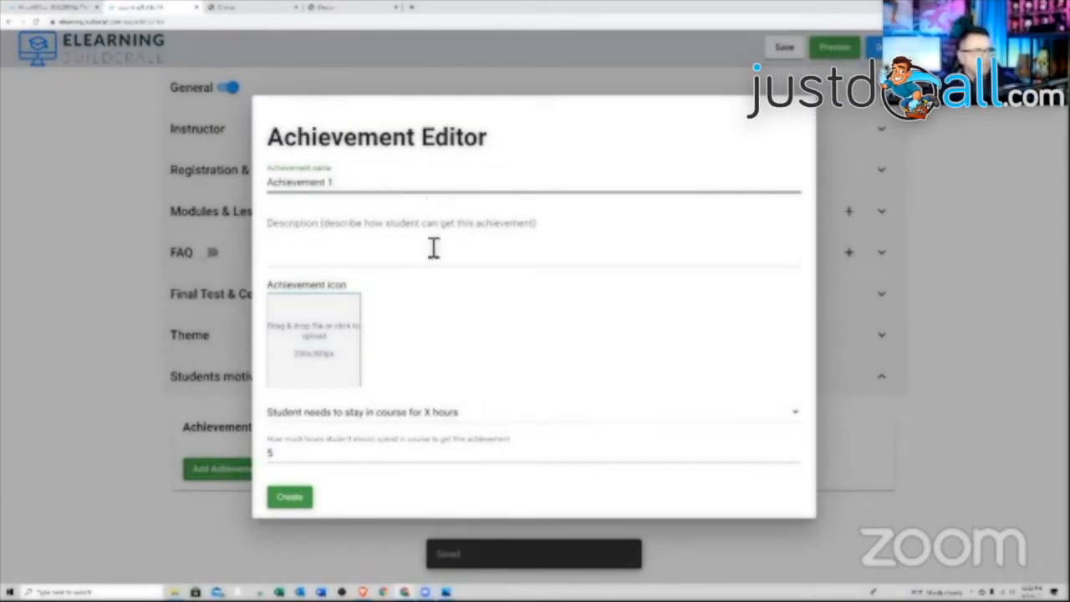
pyautogui.click(413, 266)
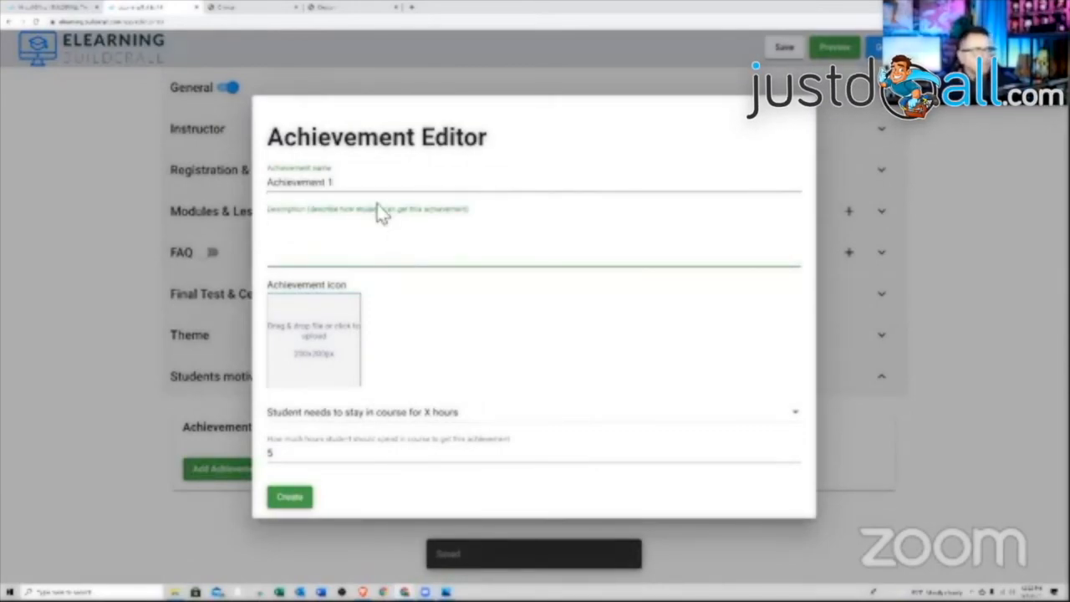
pyautogui.moveTo(359, 182); pyautogui.dragTo(270, 184)
pyautogui.rightClick(296, 185)
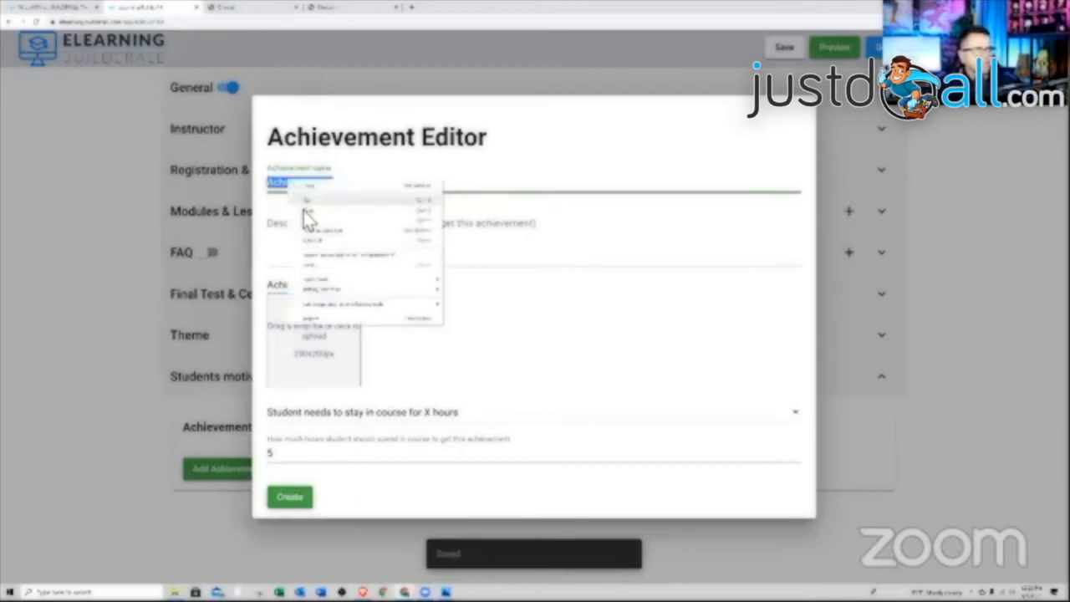
pyautogui.click(304, 210)
pyautogui.rightClick(310, 254)
pyautogui.click(327, 317)
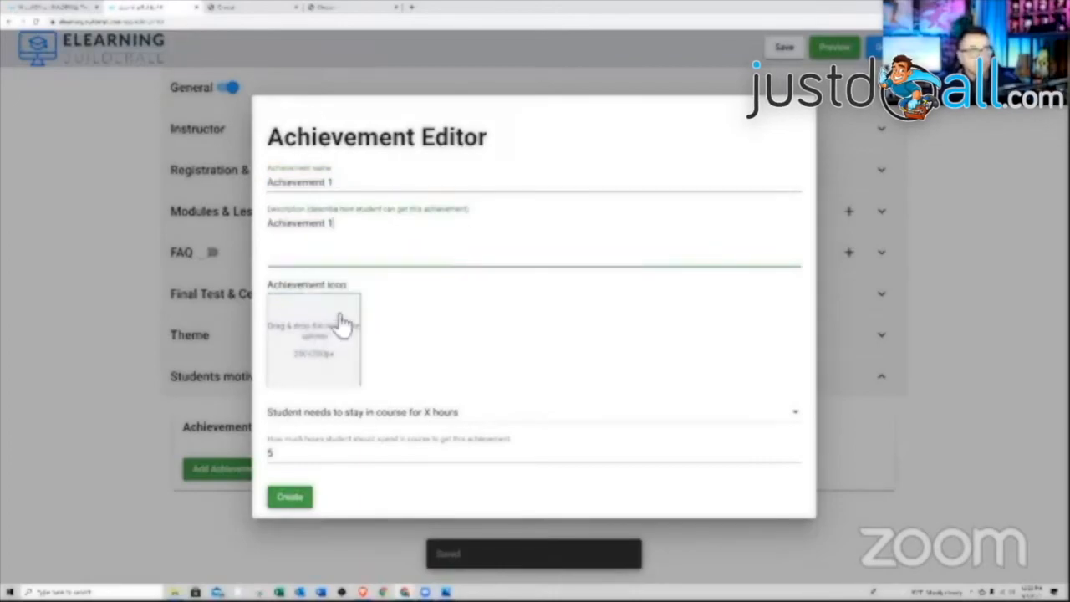
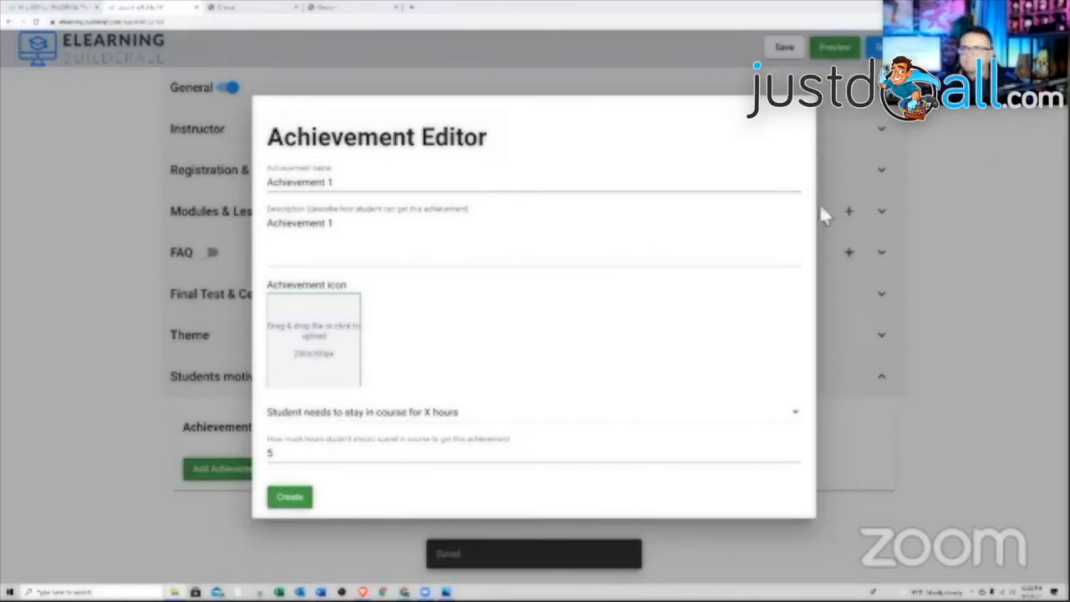
# - Create Achievement 1 with an uploaded icon, earned by scoring 85 points on the Lesson 1 test
pyautogui.moveTo(820, 214); pyautogui.dragTo(311, 361)
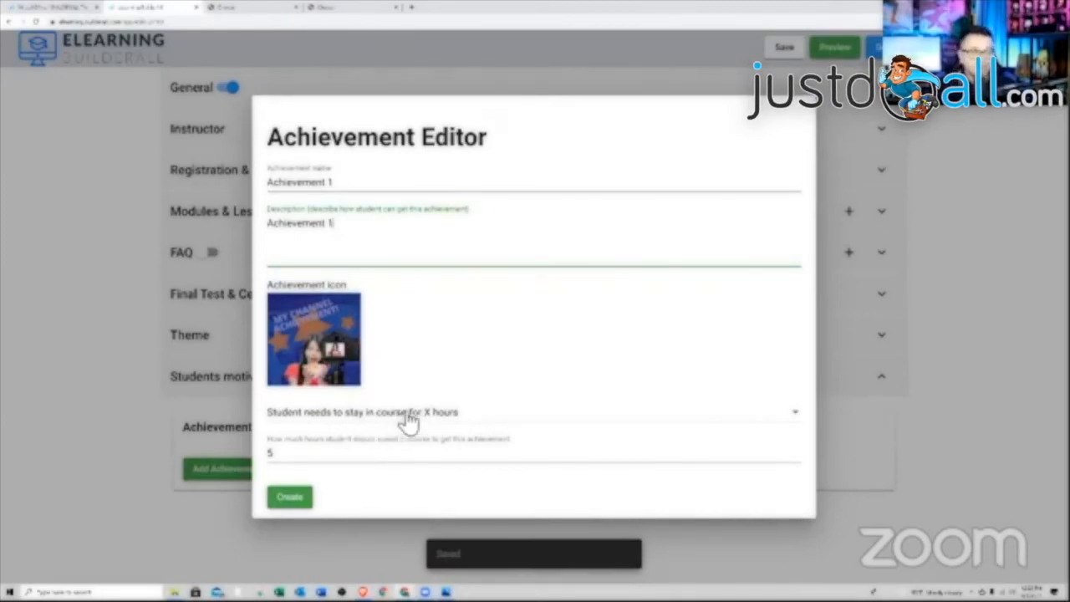
pyautogui.click(454, 422)
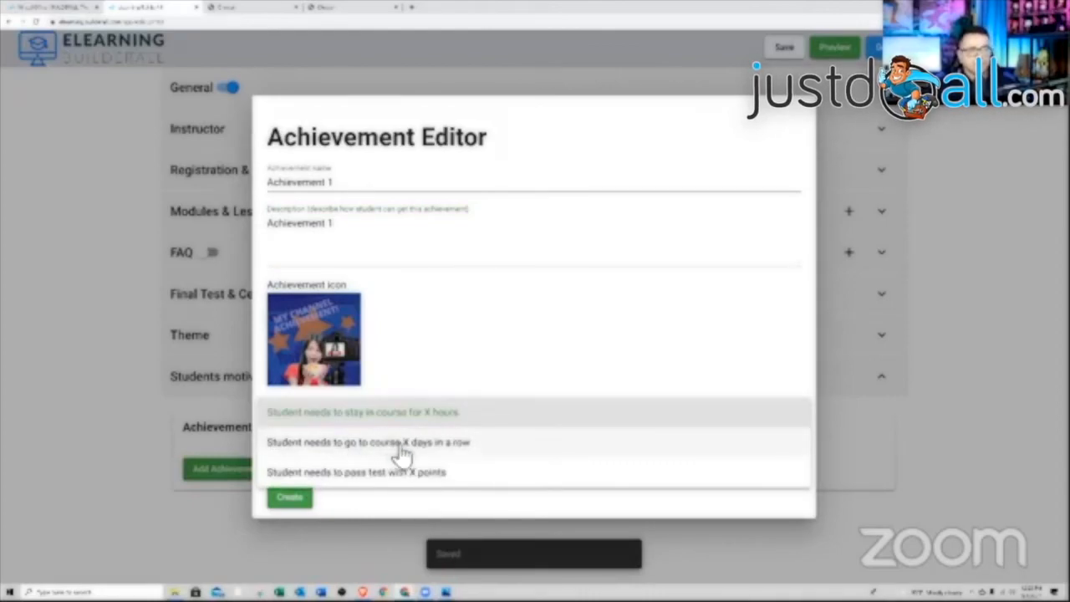
pyautogui.click(431, 478)
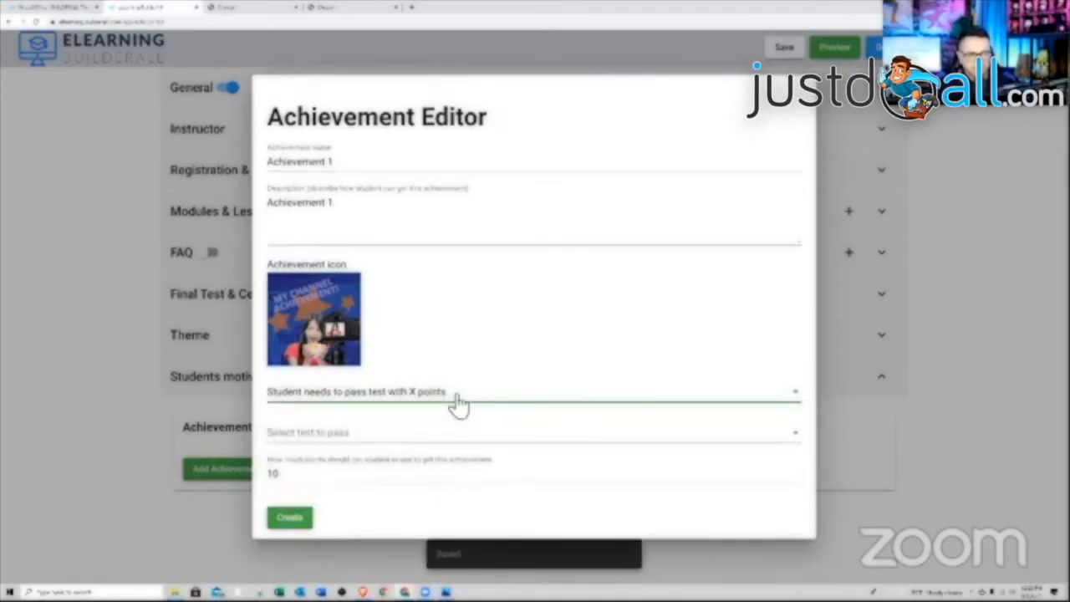
pyautogui.click(341, 440)
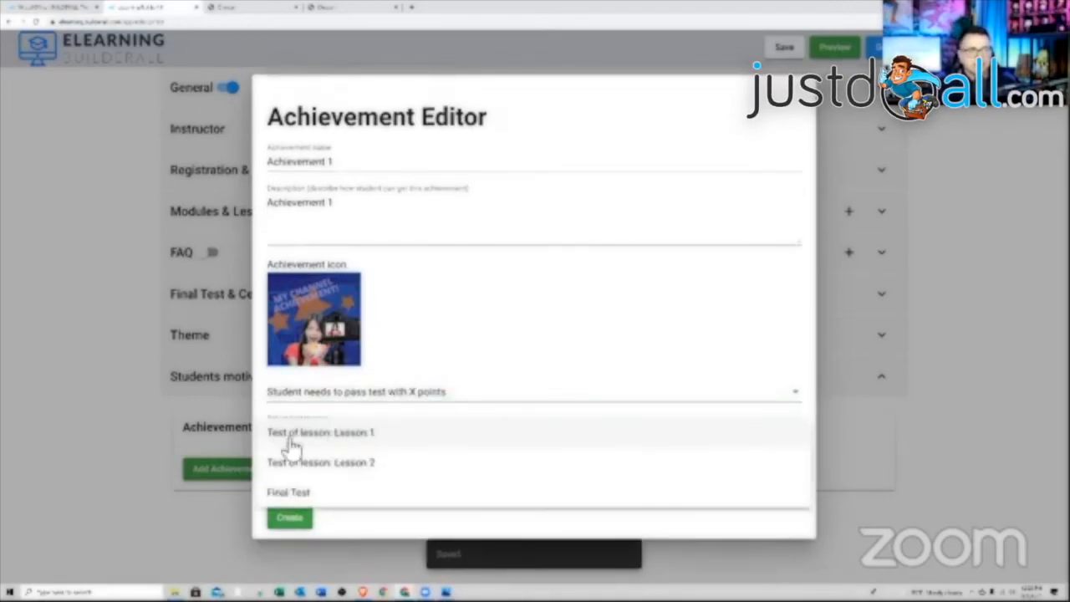
pyautogui.click(368, 441)
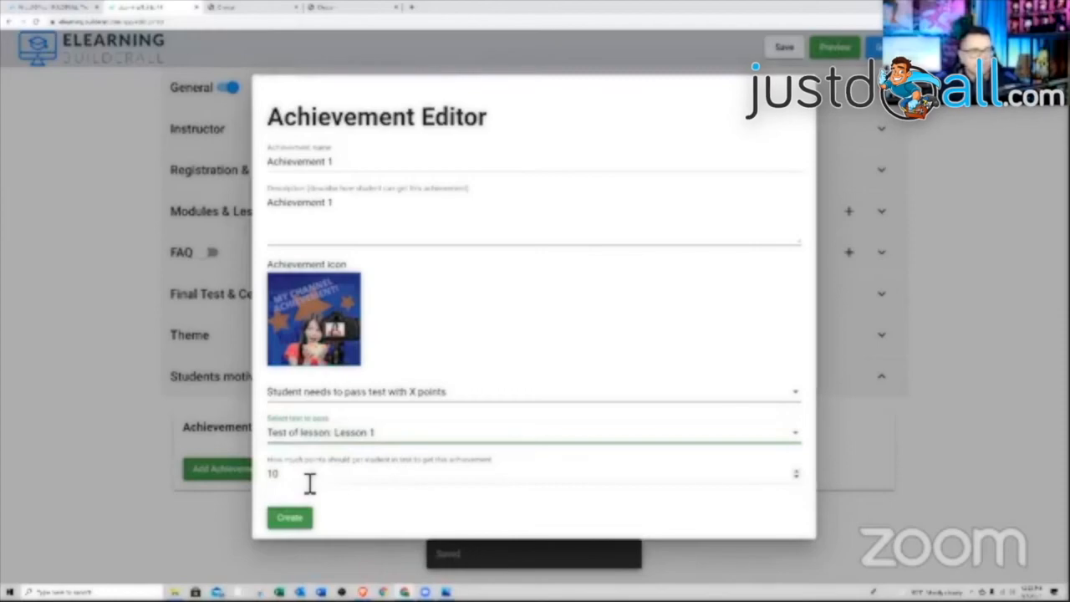
pyautogui.moveTo(309, 483); pyautogui.dragTo(243, 485)
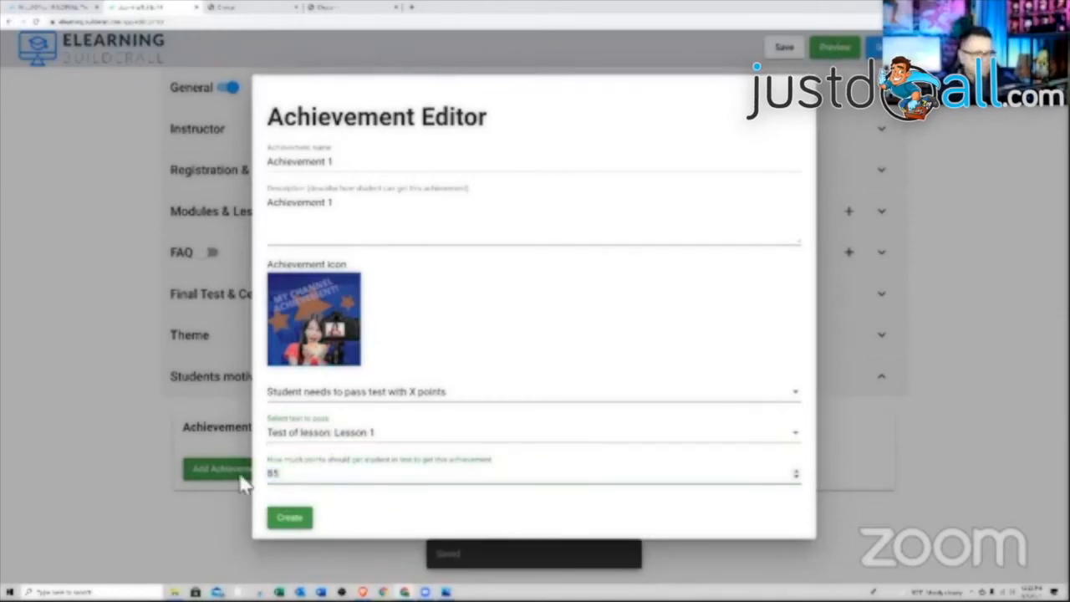
pyautogui.click(308, 520)
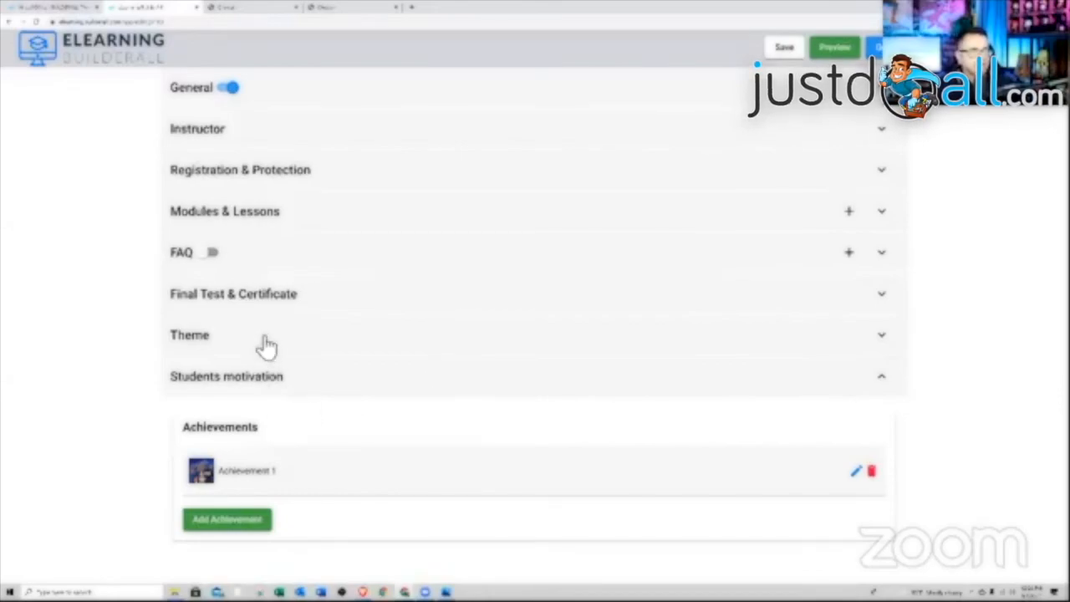
pyautogui.moveTo(266, 345); pyautogui.dragTo(844, 393)
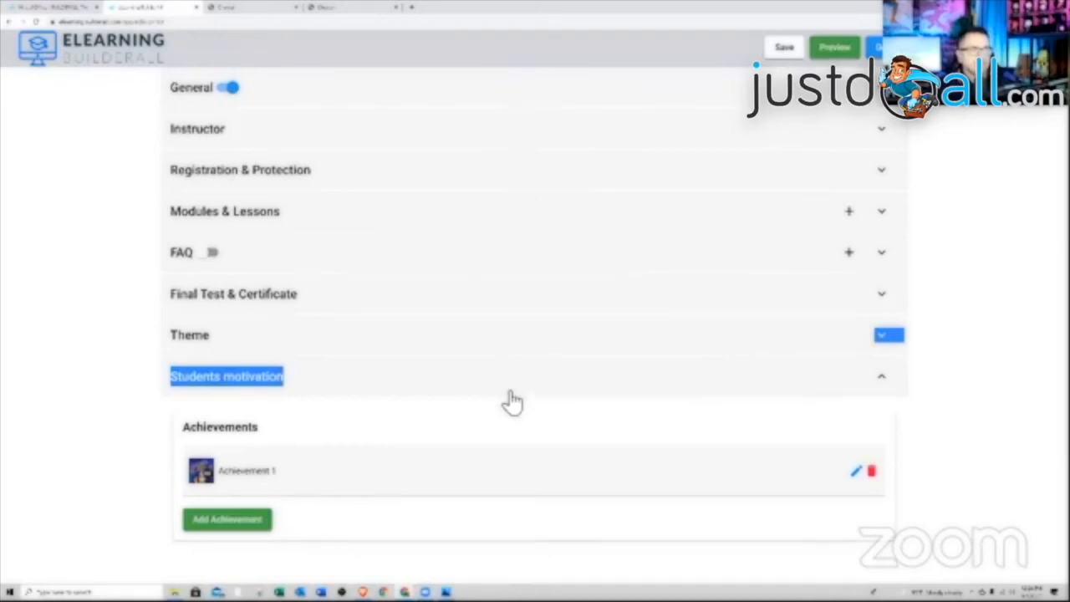
# - Expand the course Theme settings and keep the course theme at Standard
pyautogui.click(514, 351)
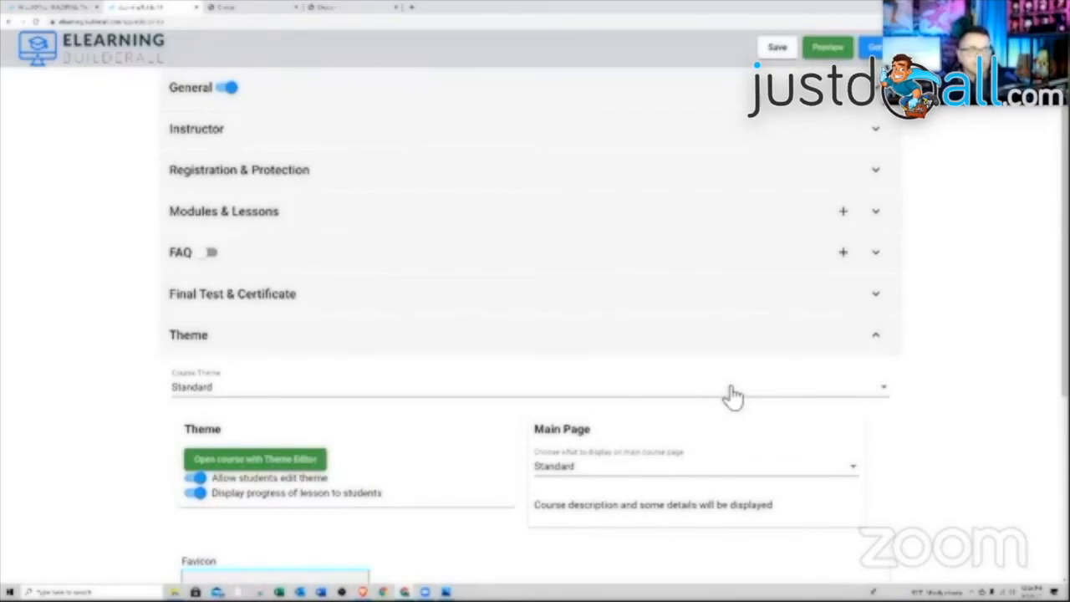
pyautogui.scroll(-3, 729, 394)
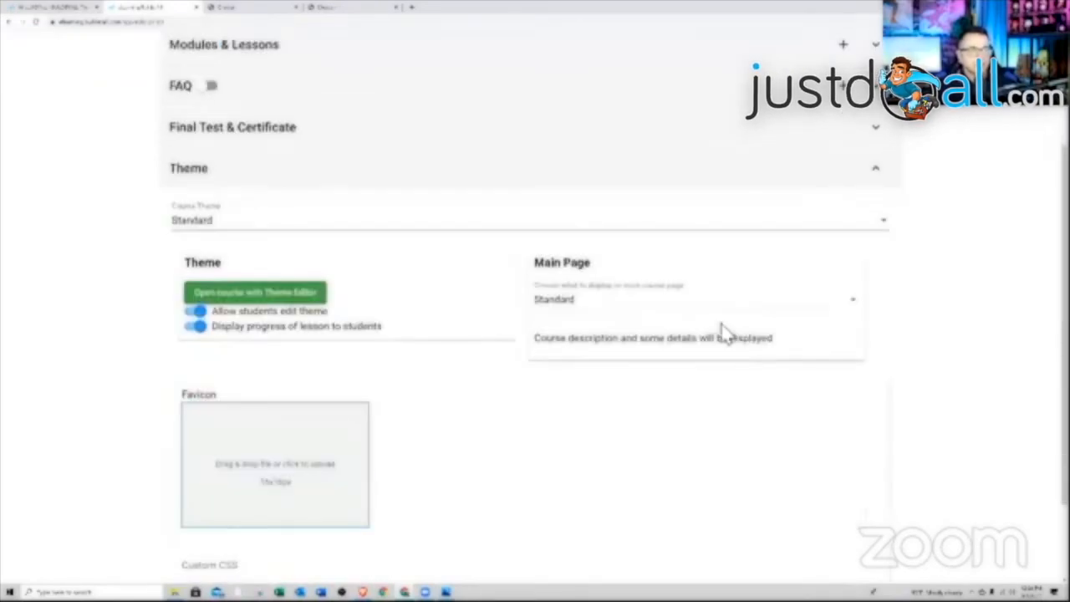
pyautogui.click(679, 233)
pyautogui.click(669, 231)
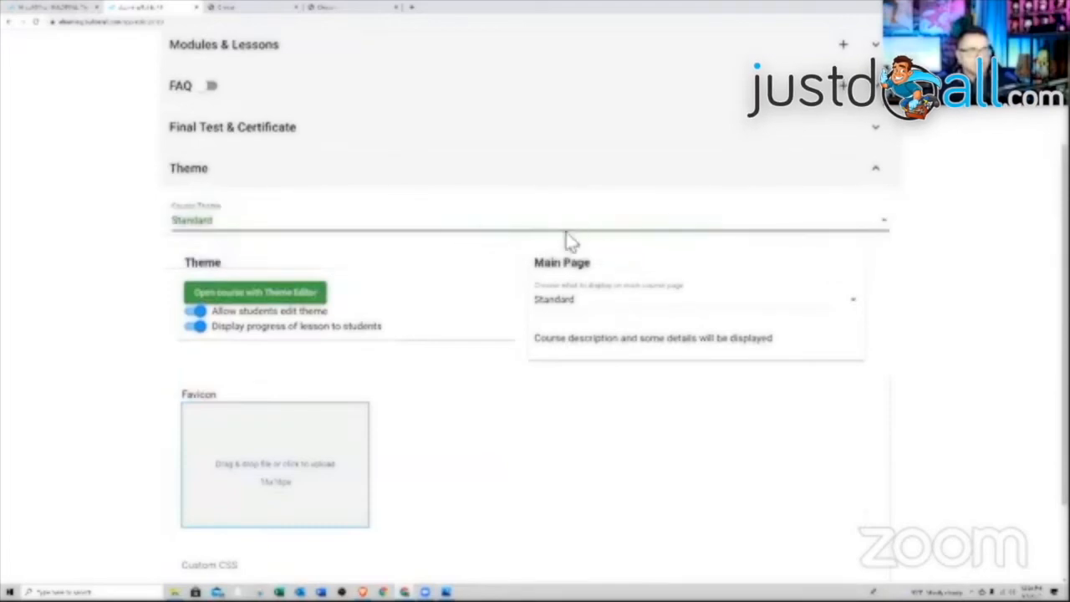
pyautogui.scroll(-1, 368, 326)
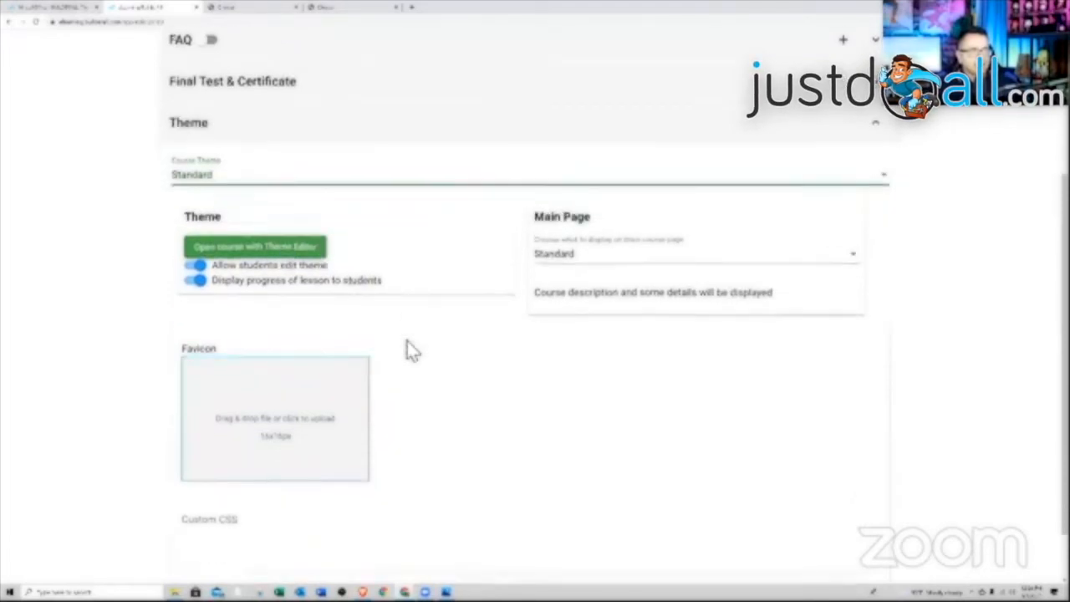
pyautogui.scroll(1, 407, 351)
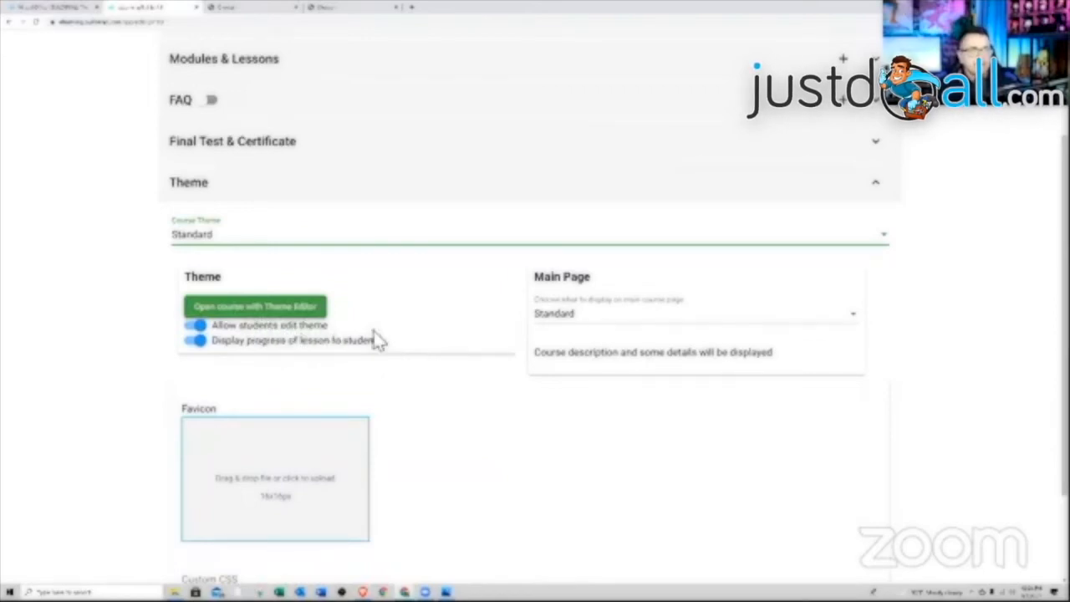
# - Keep the main page display at Standard and open the course in the theme editor
pyautogui.click(640, 315)
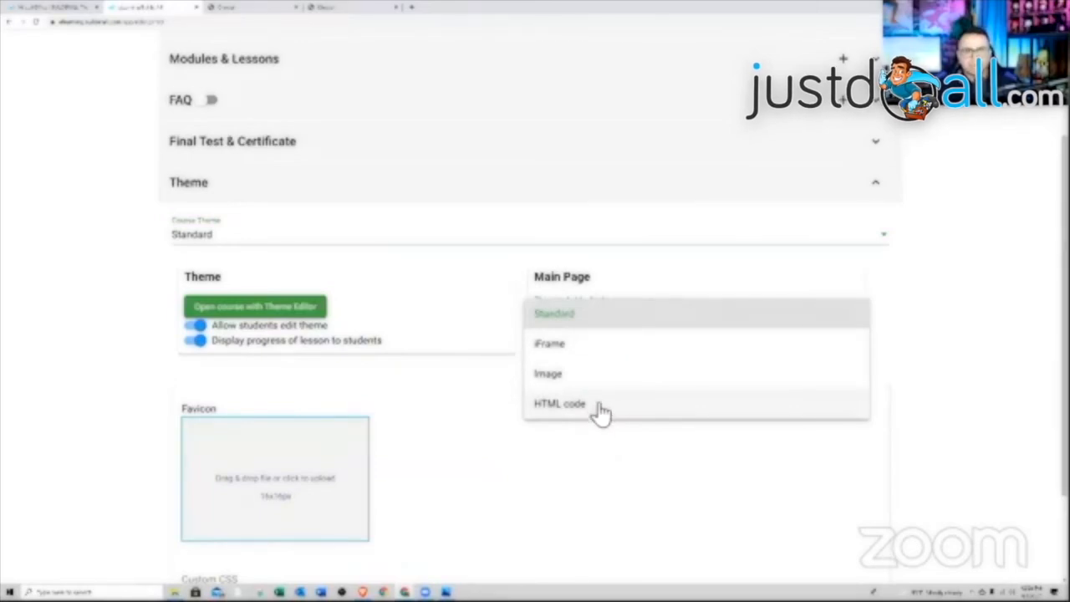
pyautogui.click(480, 405)
pyautogui.scroll(-2, 451, 380)
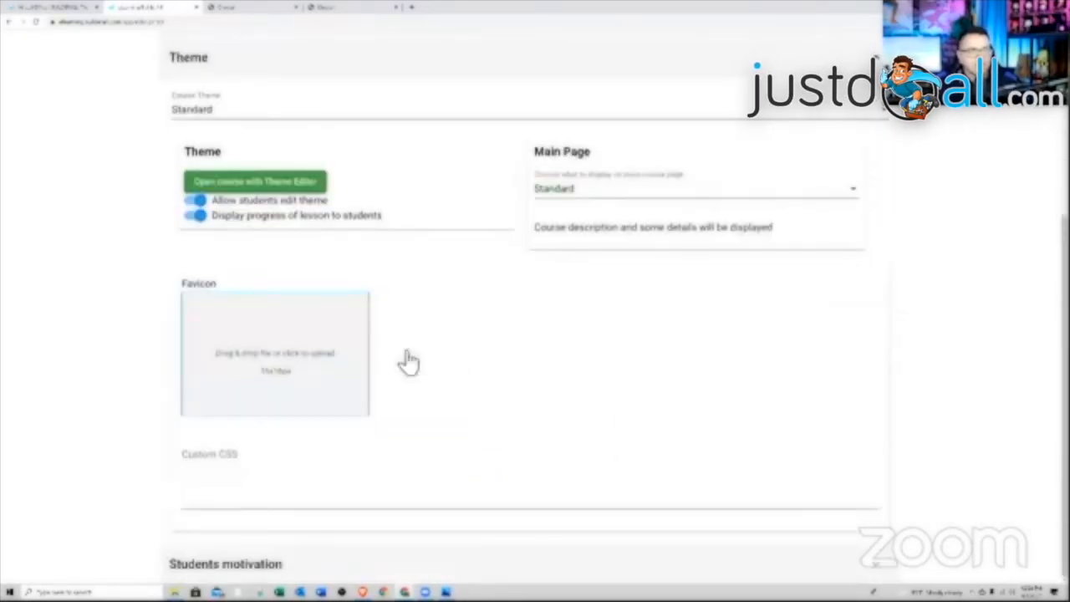
pyautogui.scroll(2, 330, 382)
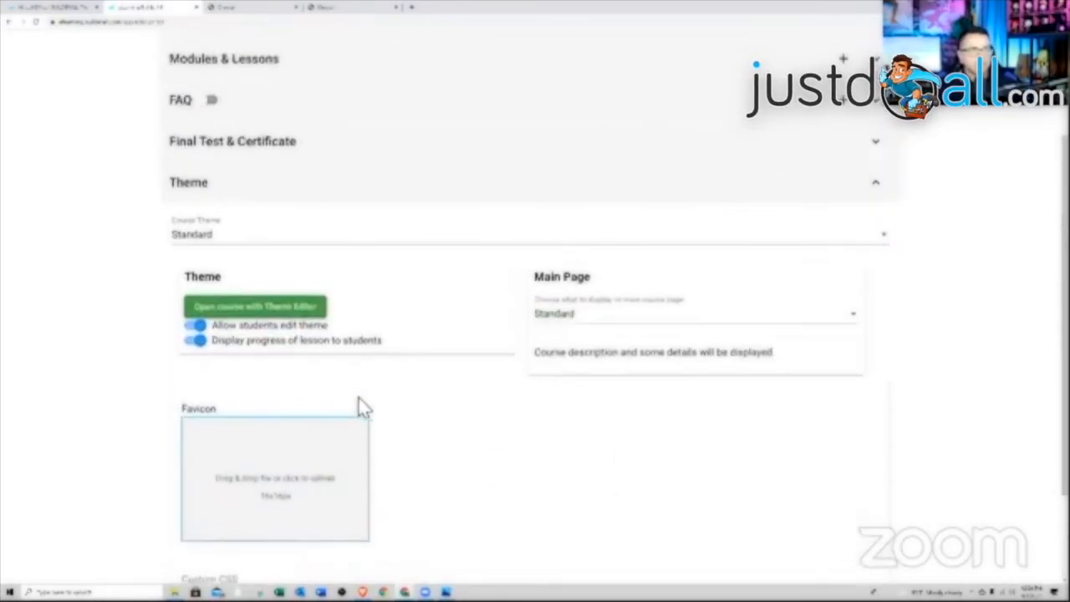
pyautogui.scroll(1, 361, 407)
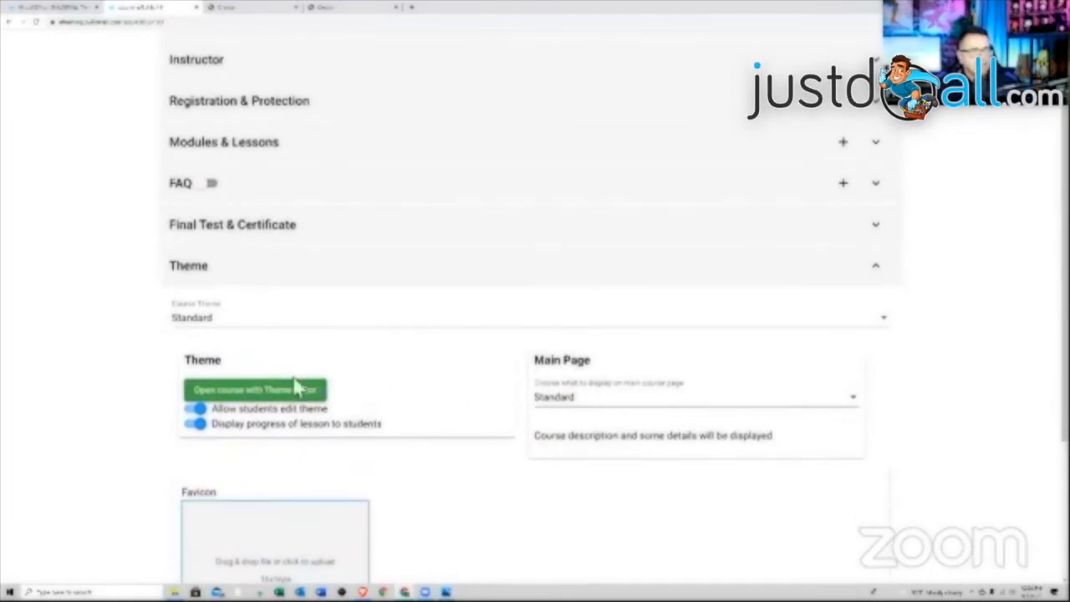
pyautogui.click(269, 398)
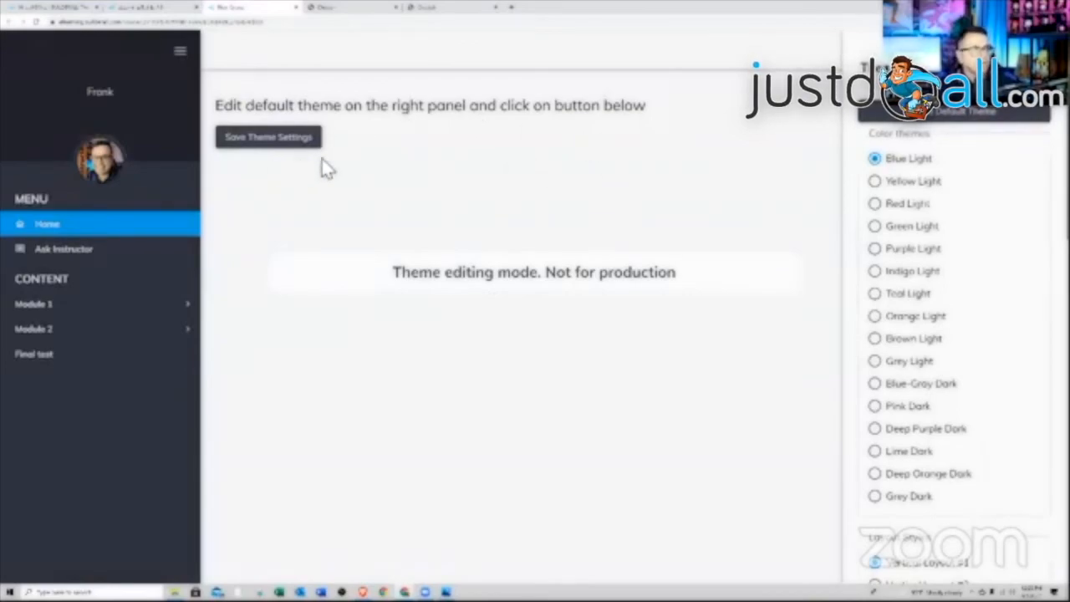
pyautogui.click(880, 181)
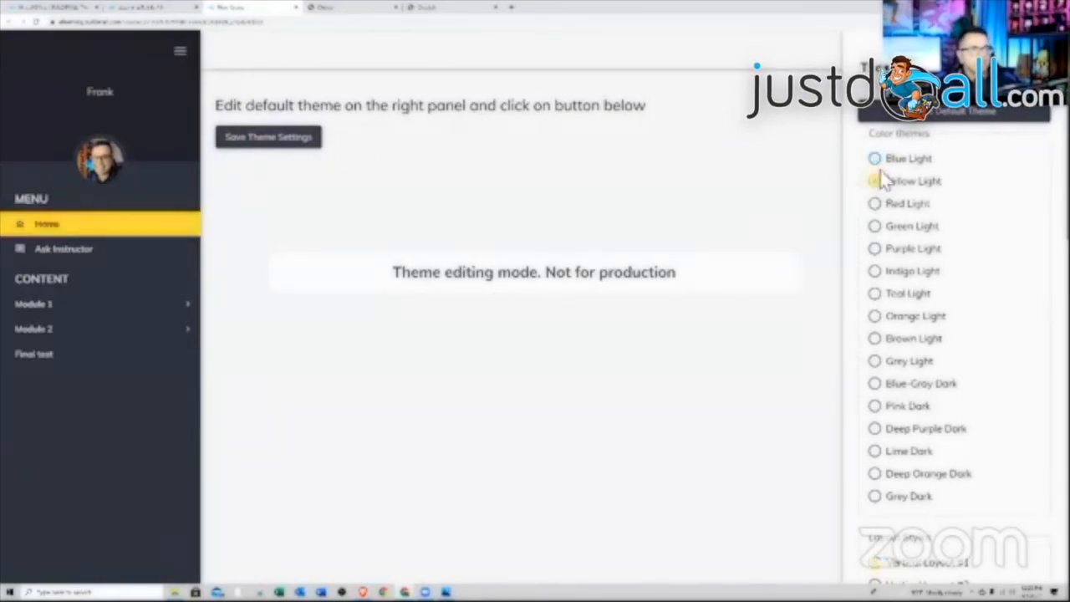
pyautogui.click(875, 159)
pyautogui.click(886, 205)
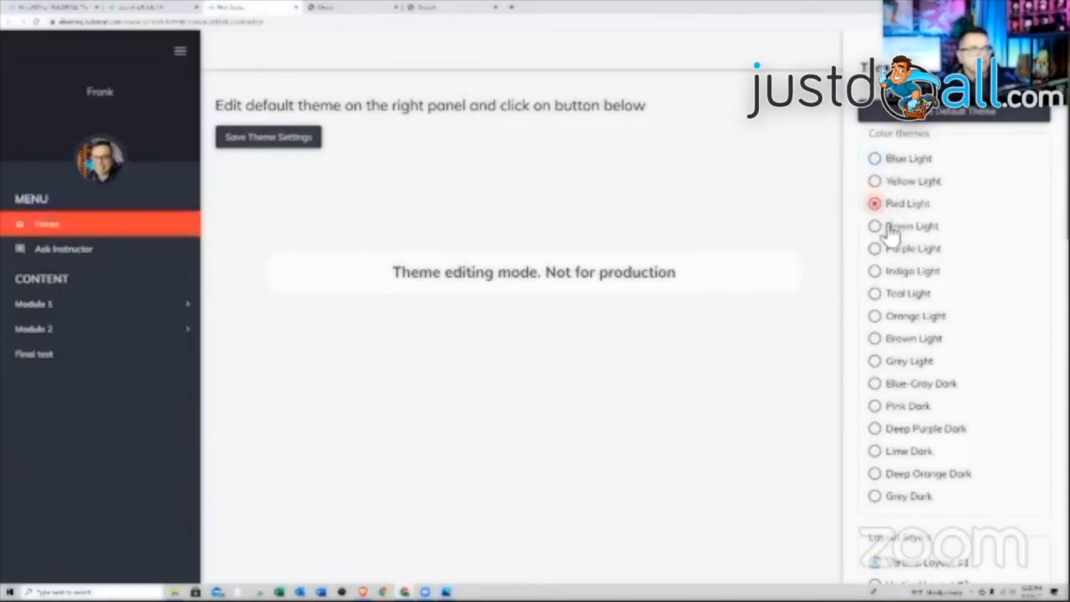
pyautogui.click(878, 228)
pyautogui.click(890, 160)
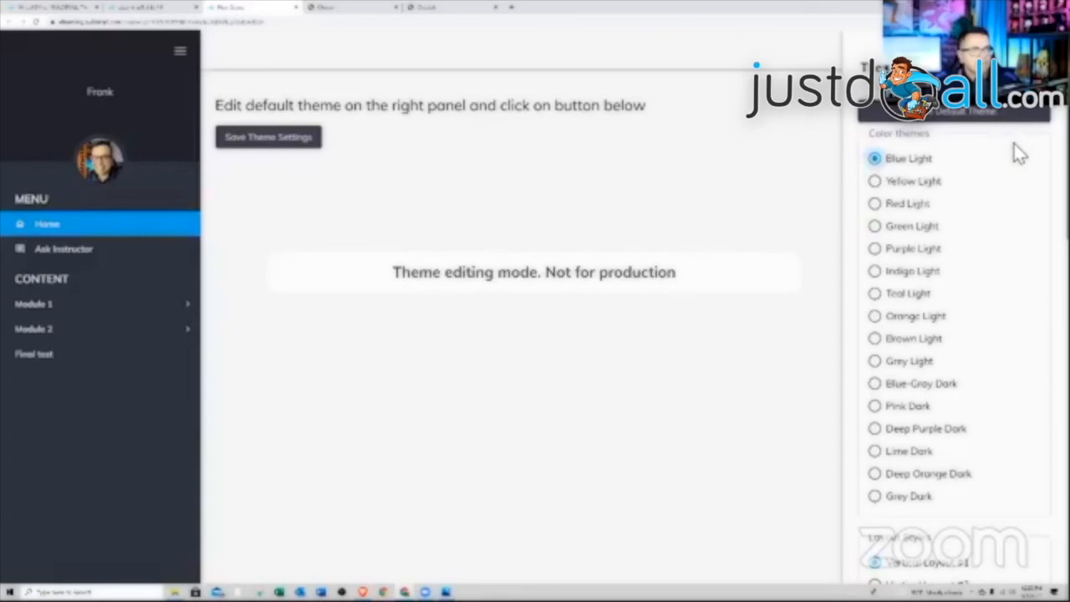
pyautogui.scroll(-5, 1017, 152)
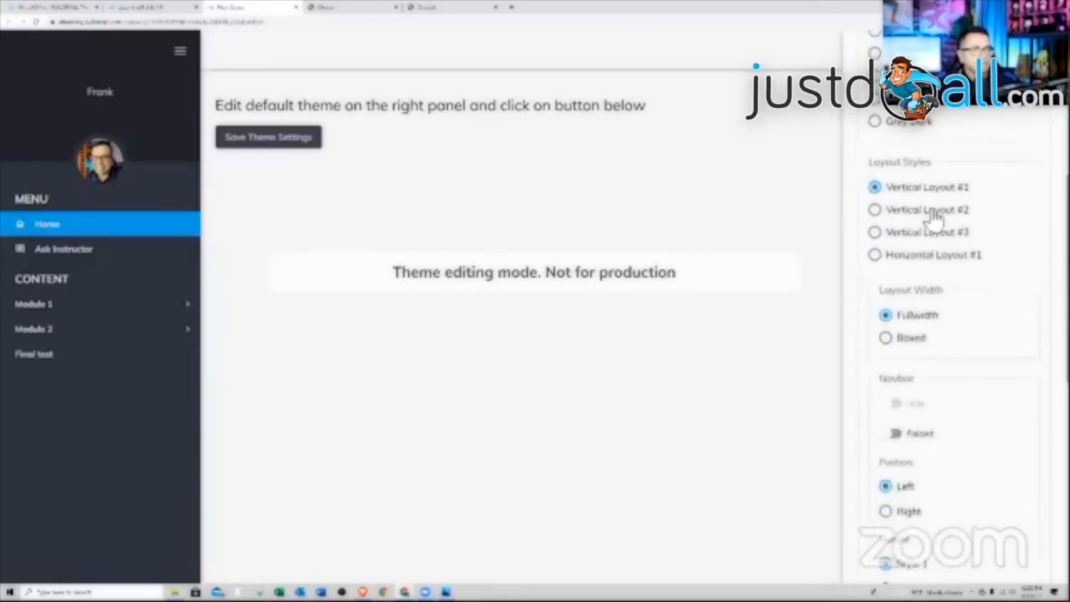
pyautogui.click(874, 232)
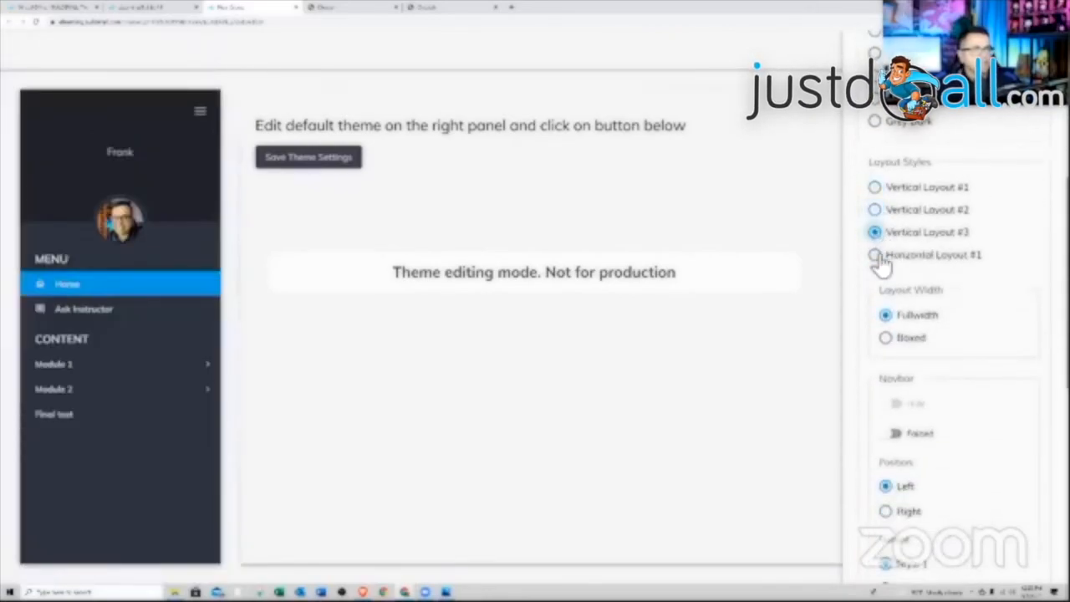
pyautogui.click(875, 254)
pyautogui.click(875, 189)
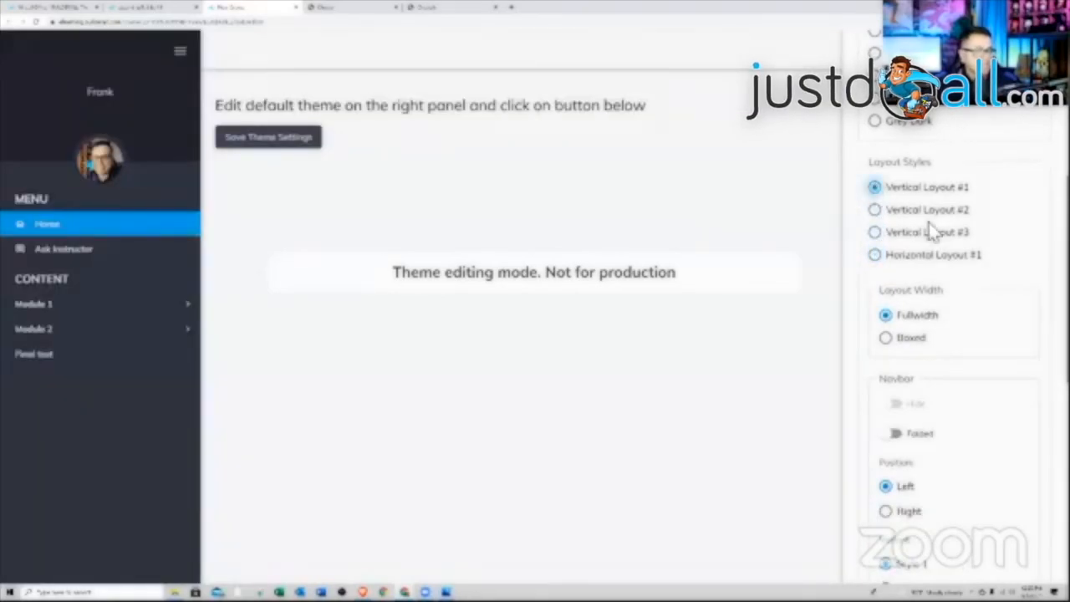
pyautogui.scroll(-2, 928, 228)
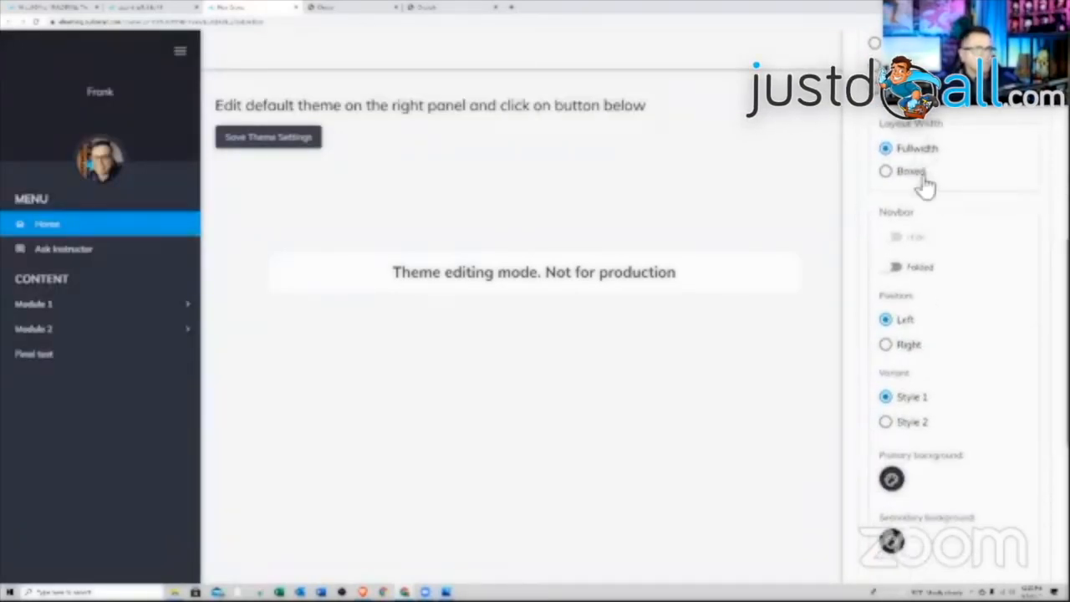
pyautogui.click(887, 171)
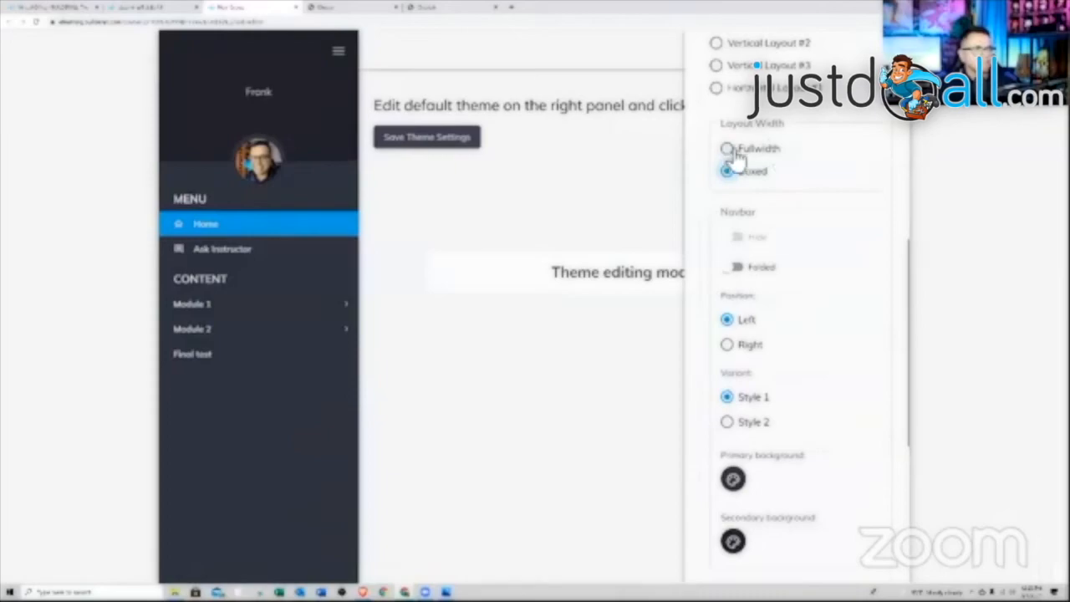
pyautogui.click(736, 154)
pyautogui.scroll(-2, 937, 209)
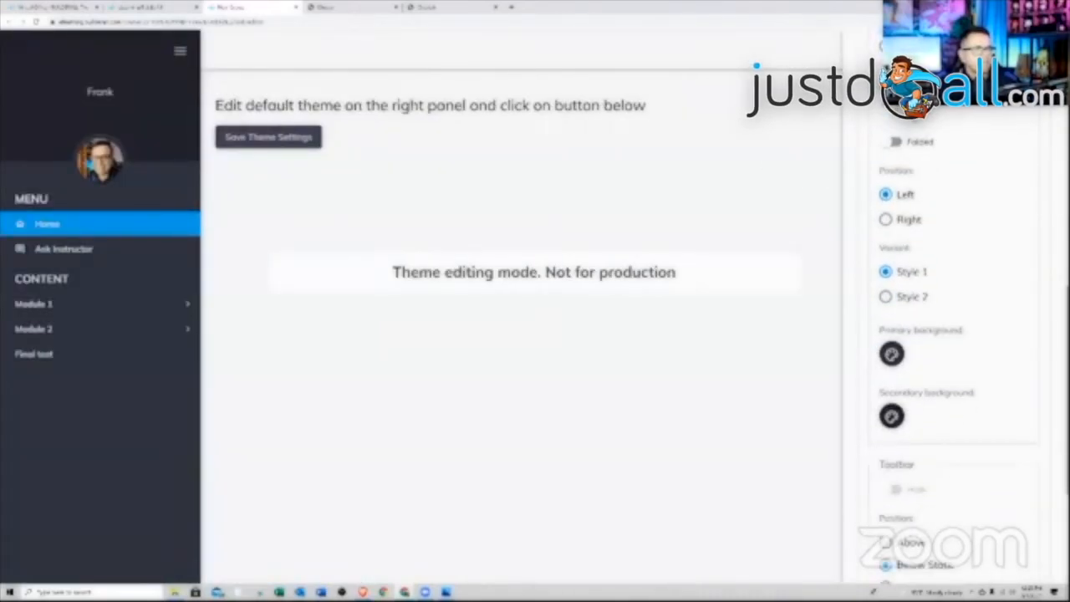
pyautogui.scroll(-3, 924, 176)
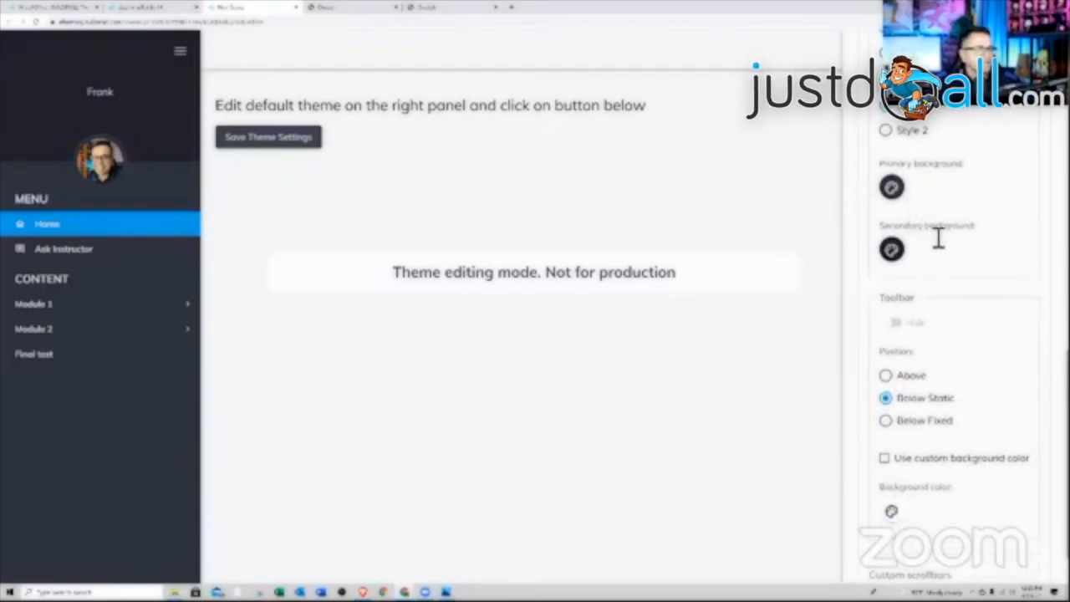
pyautogui.scroll(-1, 938, 238)
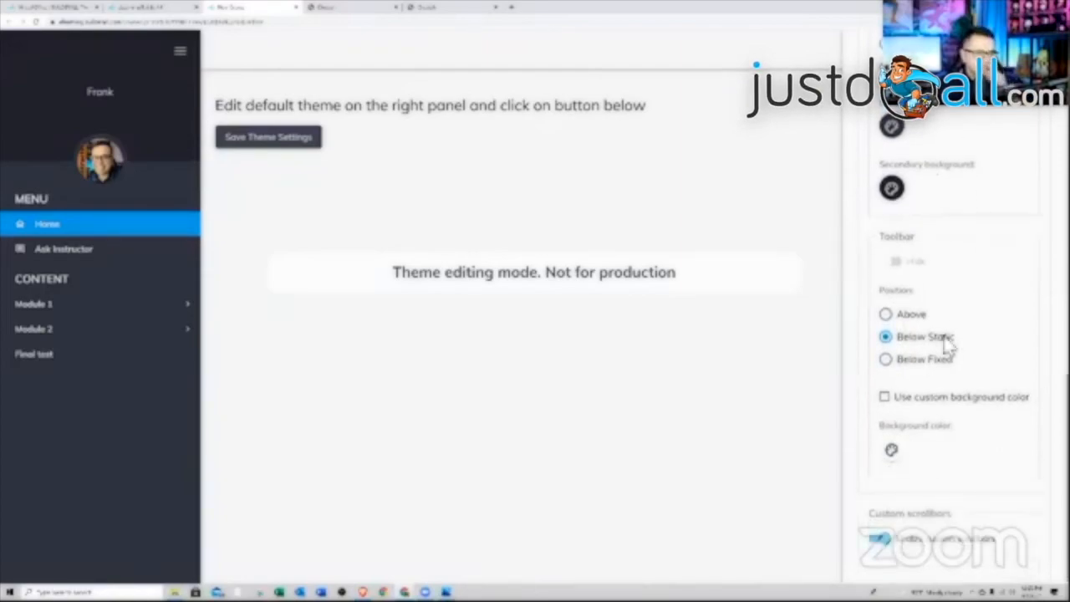
pyautogui.scroll(12, 949, 355)
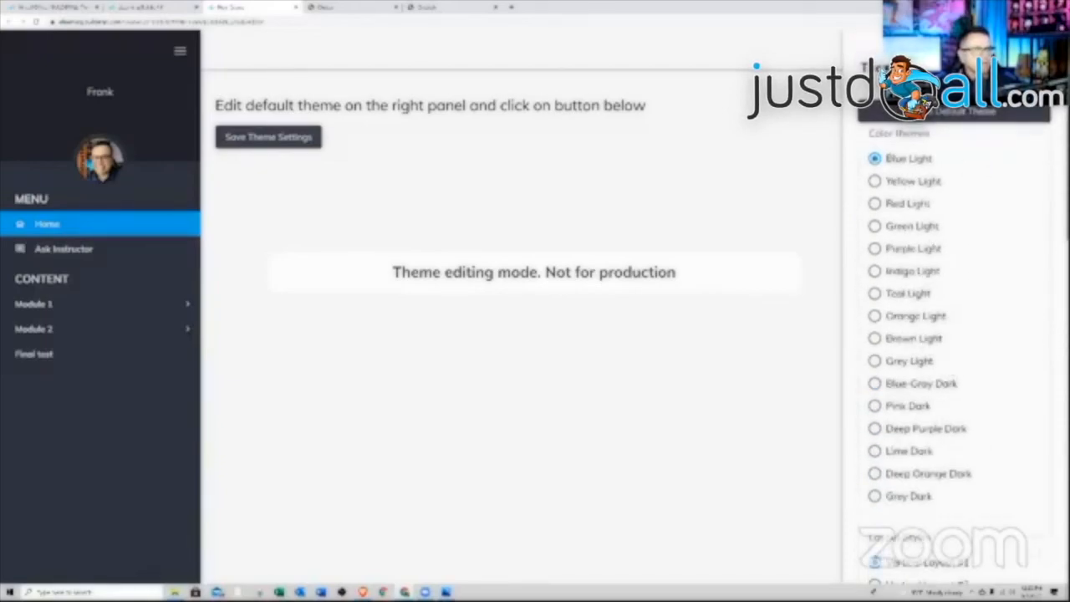
pyautogui.click(727, 242)
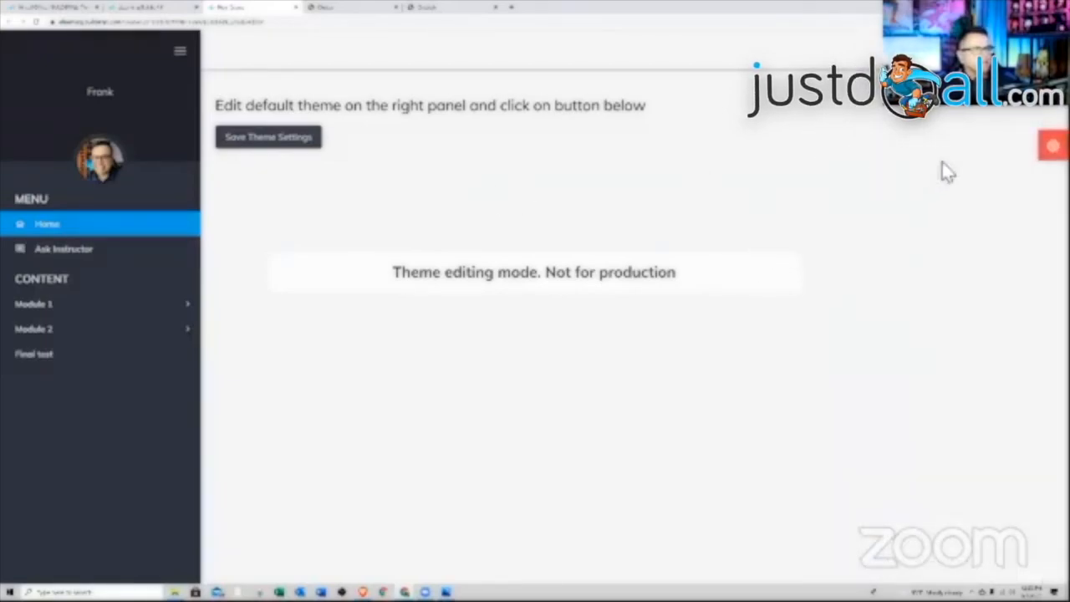
pyautogui.click(1052, 145)
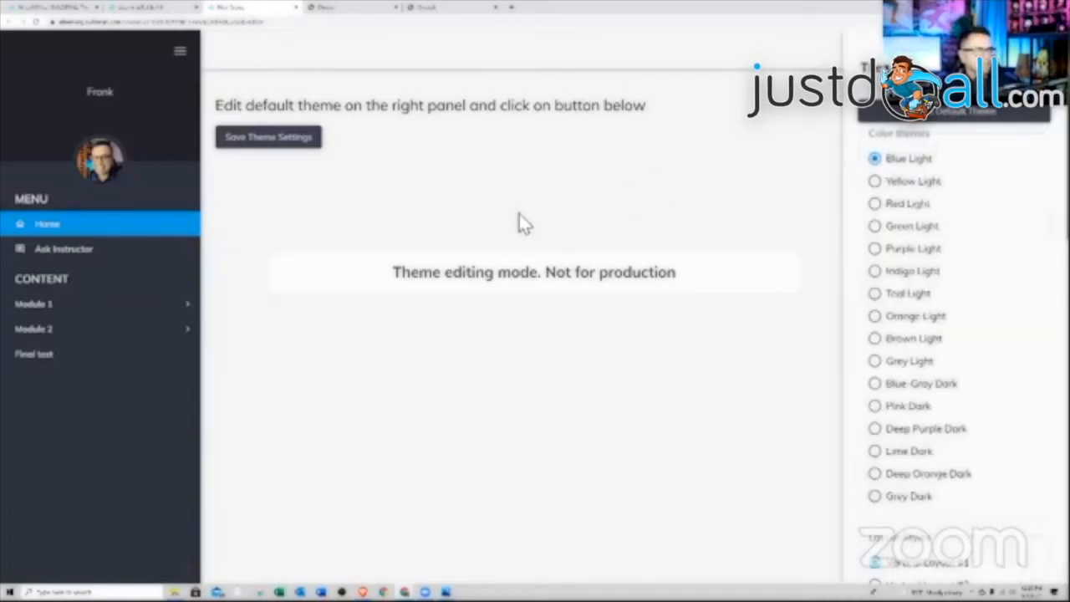
pyautogui.click(349, 187)
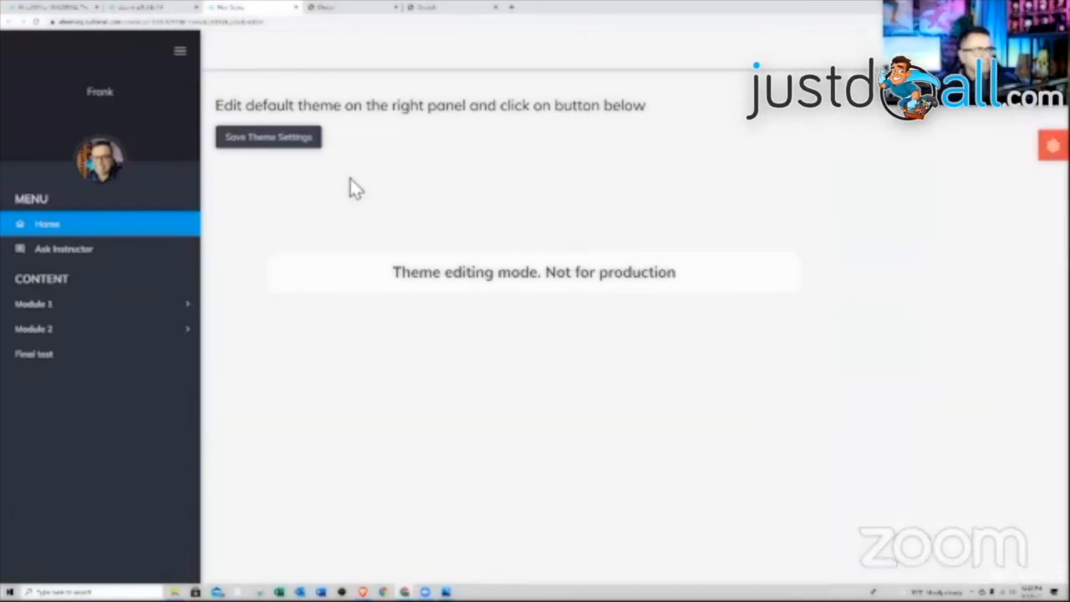
pyautogui.click(276, 149)
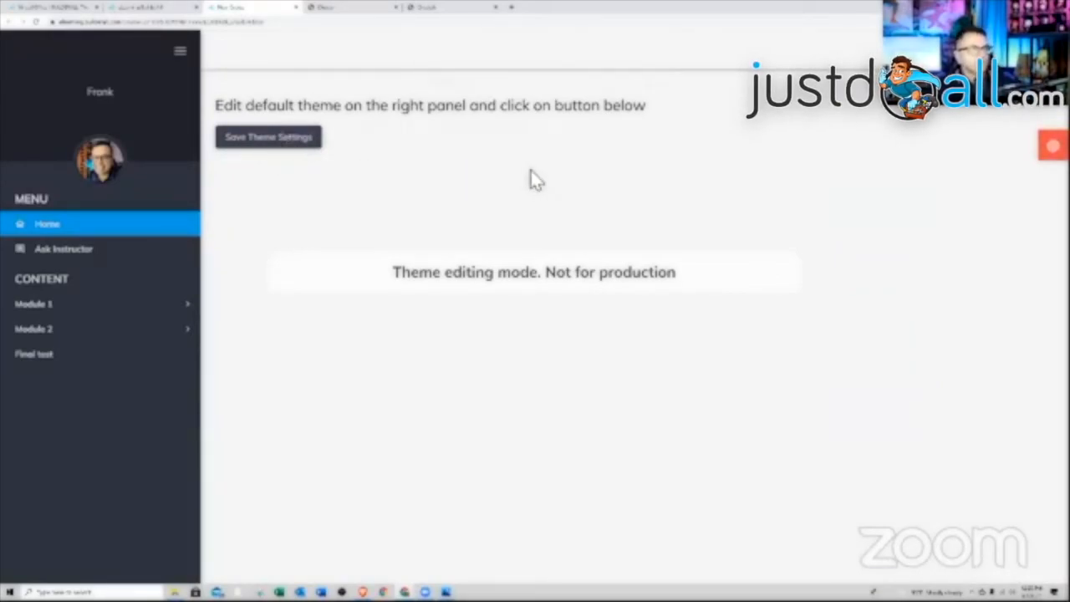
# - Check the Ask Instructor and Home pages in the course preview
pyautogui.click(90, 251)
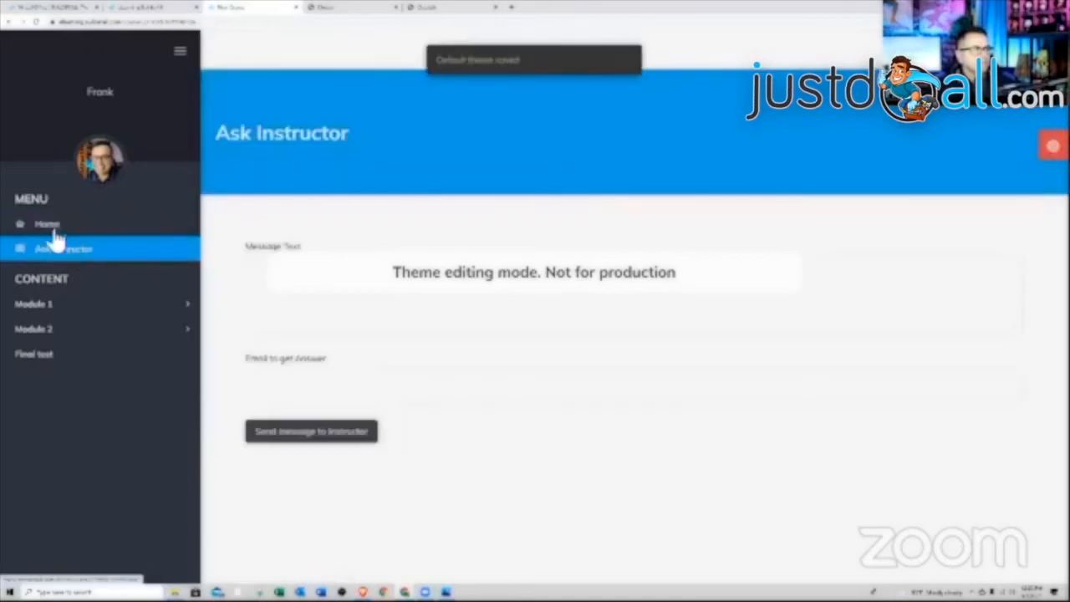
pyautogui.click(53, 236)
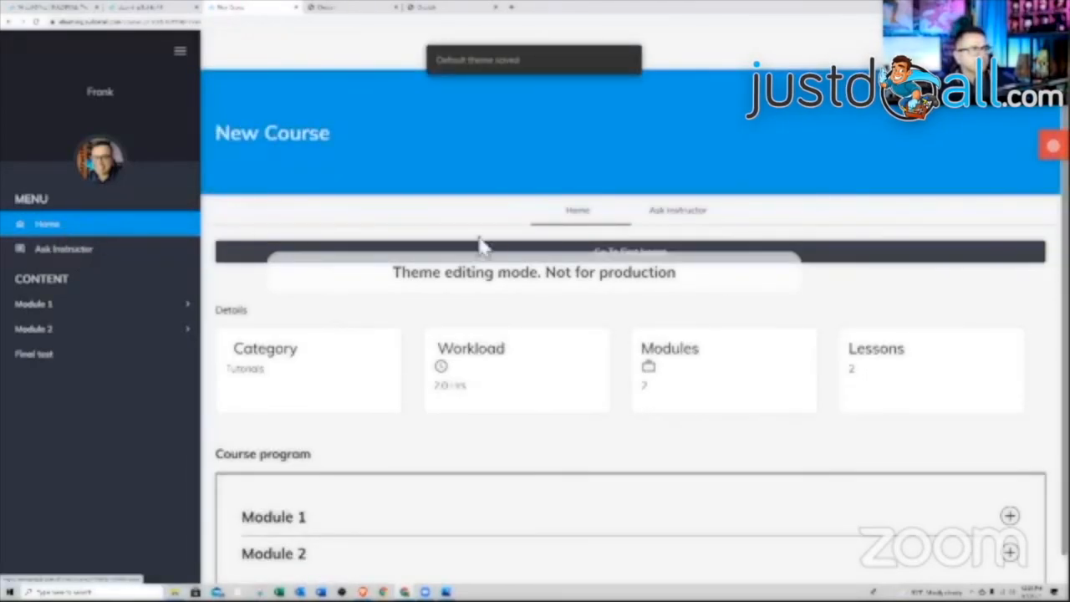
pyautogui.click(673, 219)
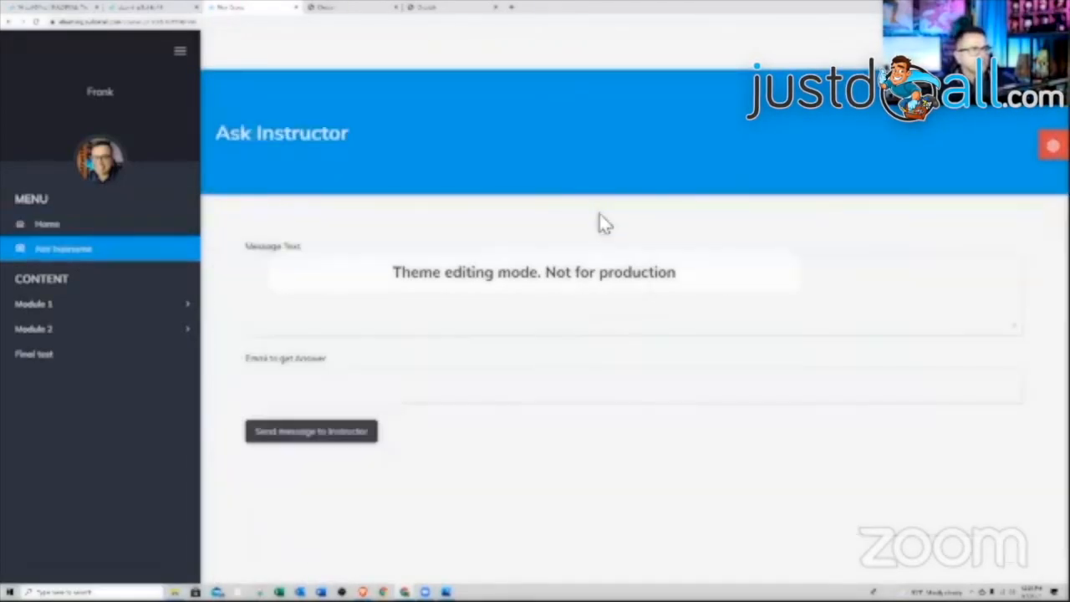
pyautogui.click(61, 233)
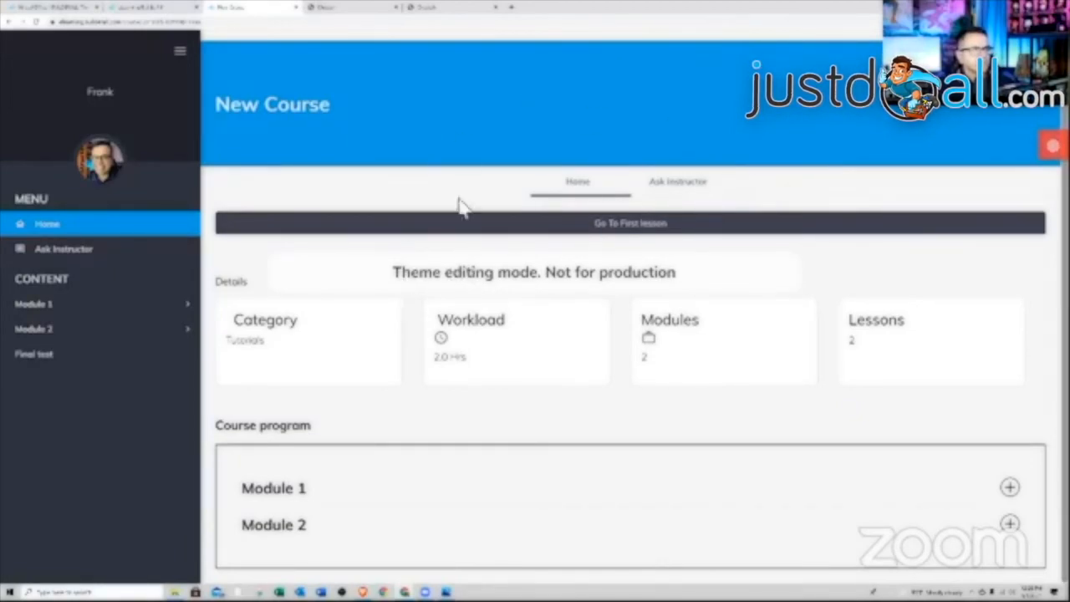
# - Review the colour theme panel, then close the preview to return to the course settings
pyautogui.click(1053, 145)
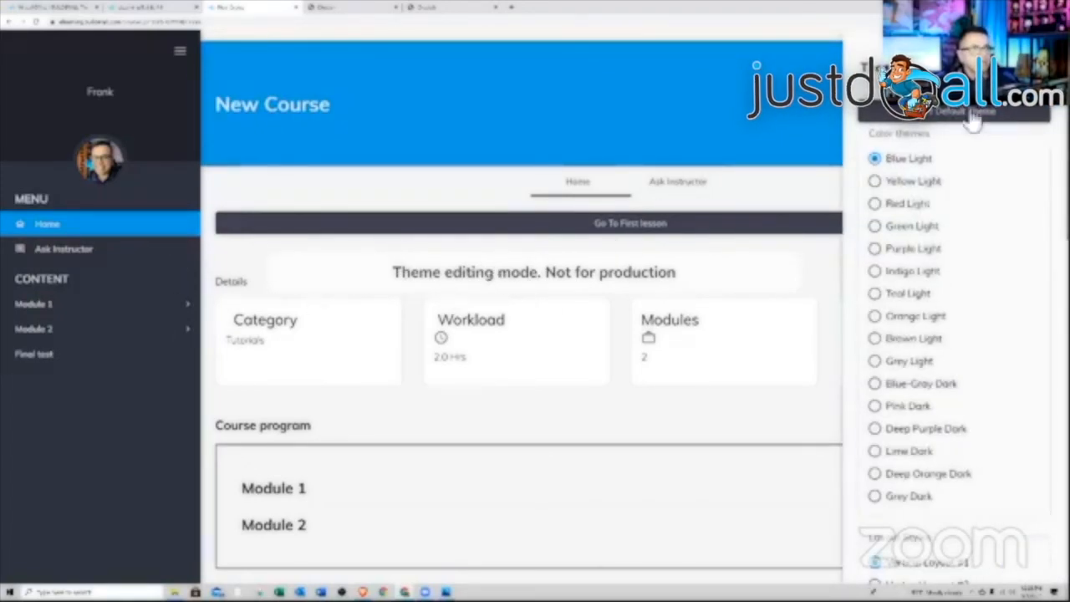
pyautogui.click(1037, 67)
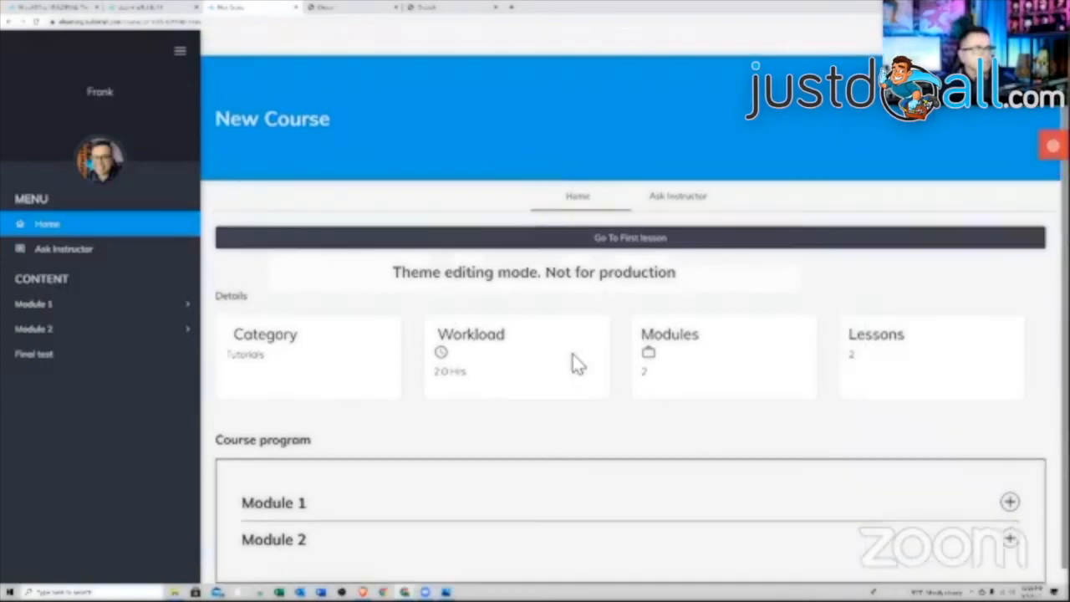
pyautogui.scroll(1, 571, 362)
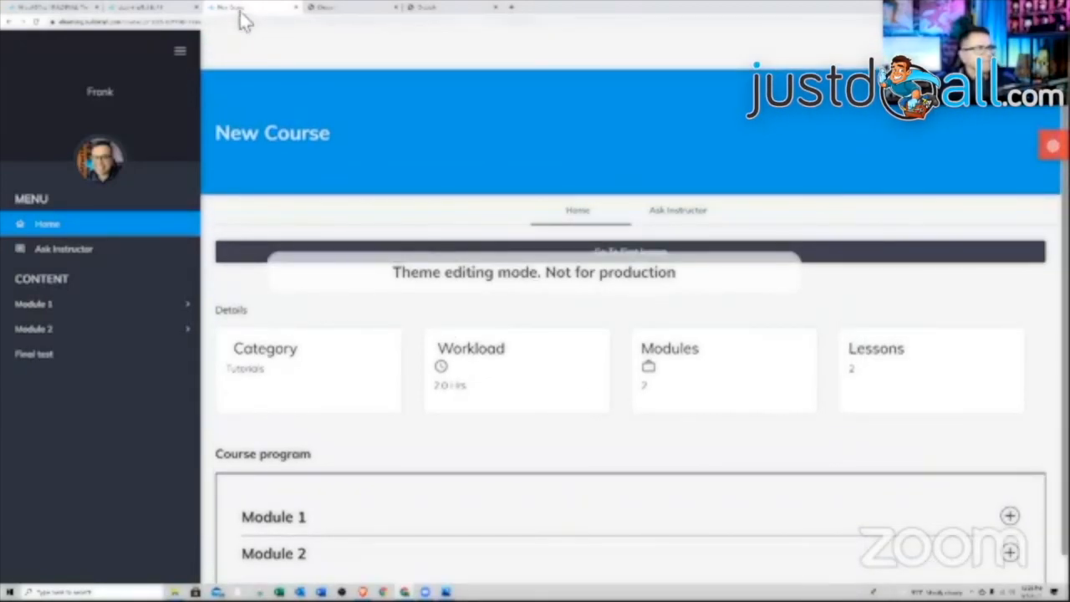
pyautogui.click(294, 8)
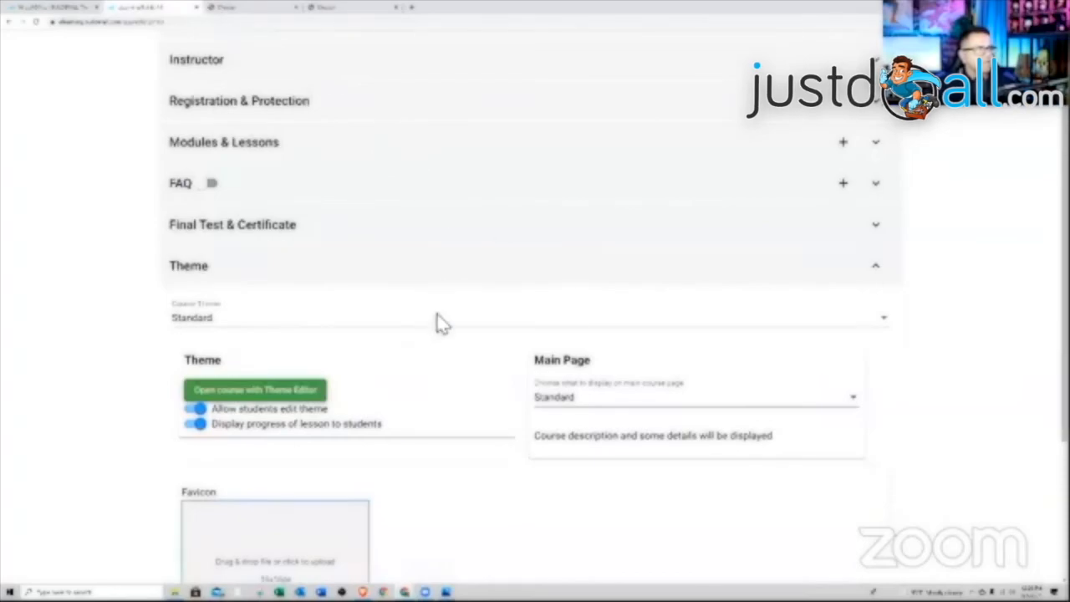
# - Switch the course theme to Modern, keeping the font size at Medium
pyautogui.scroll(-4, 452, 326)
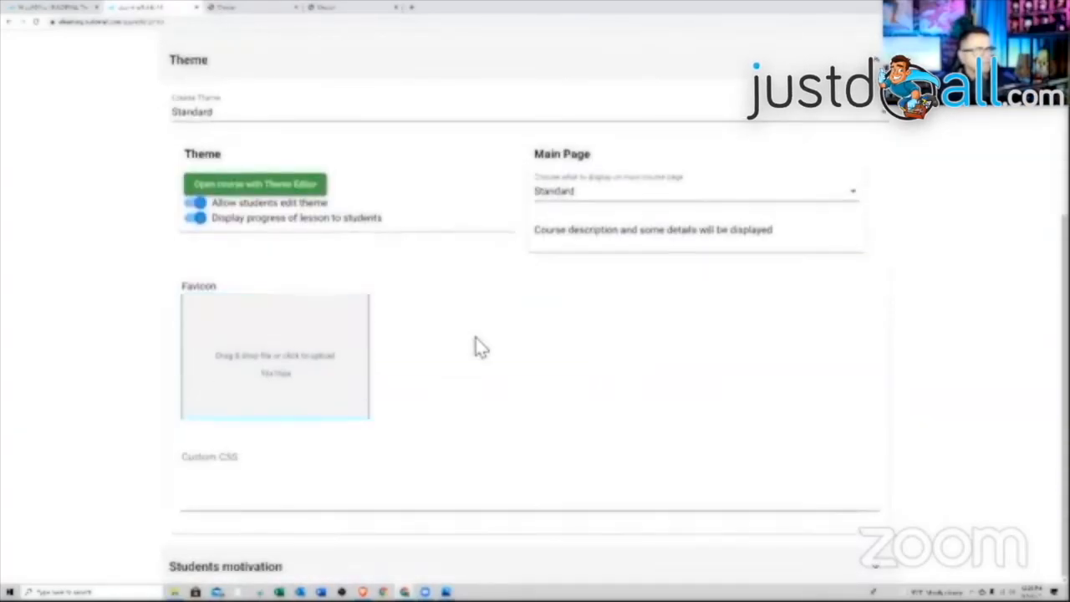
pyautogui.scroll(2, 481, 347)
pyautogui.click(390, 289)
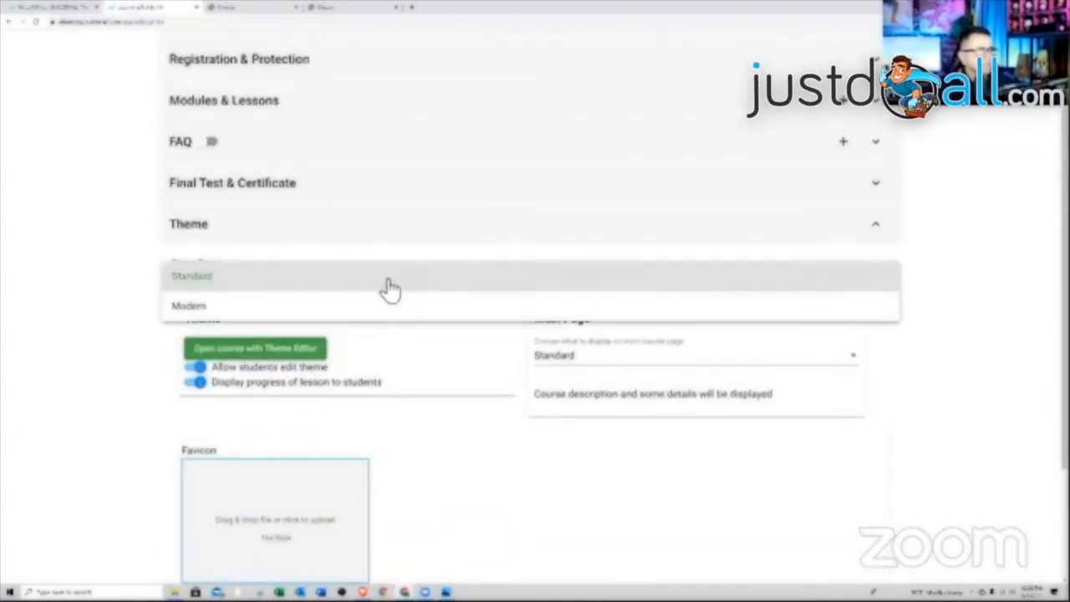
pyautogui.click(370, 310)
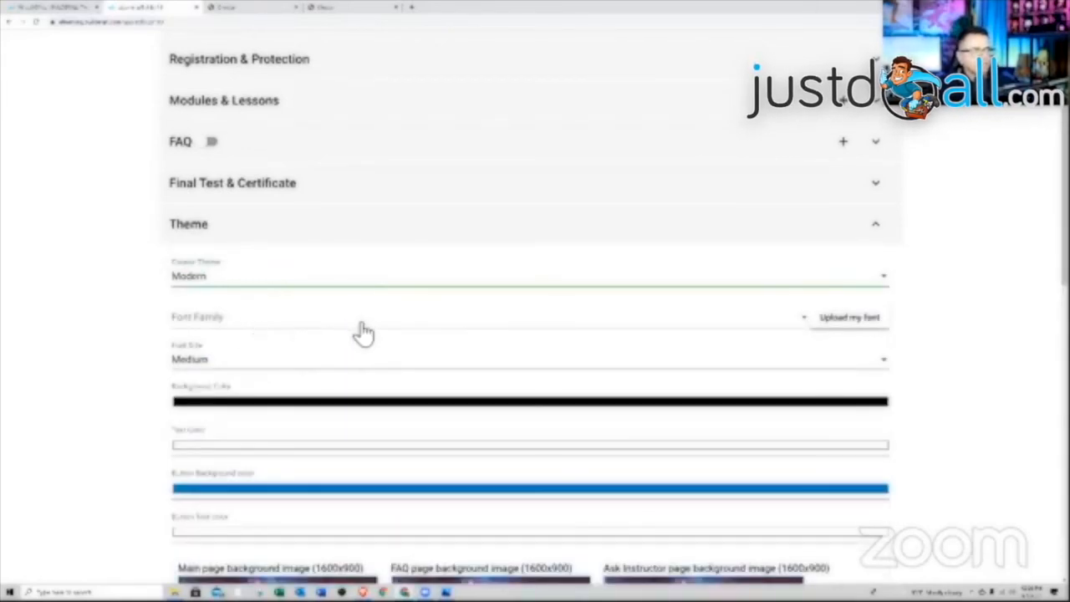
pyautogui.click(308, 372)
pyautogui.click(84, 351)
# - Review the Modern theme's backgrounds, icons and images, confirming Modern stays selected
pyautogui.scroll(-1, 282, 354)
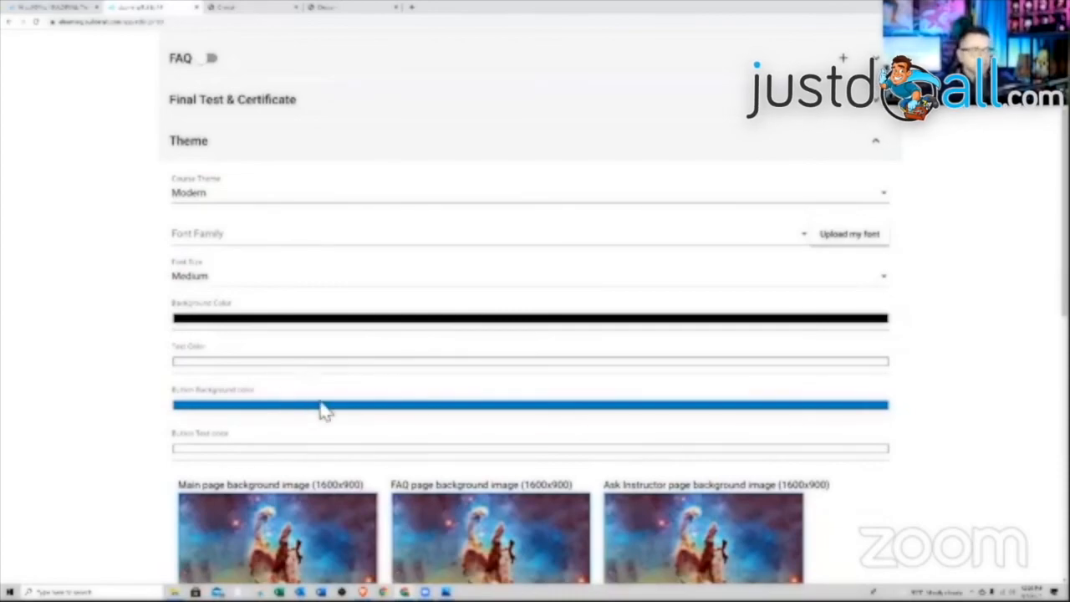
pyautogui.scroll(-2, 324, 410)
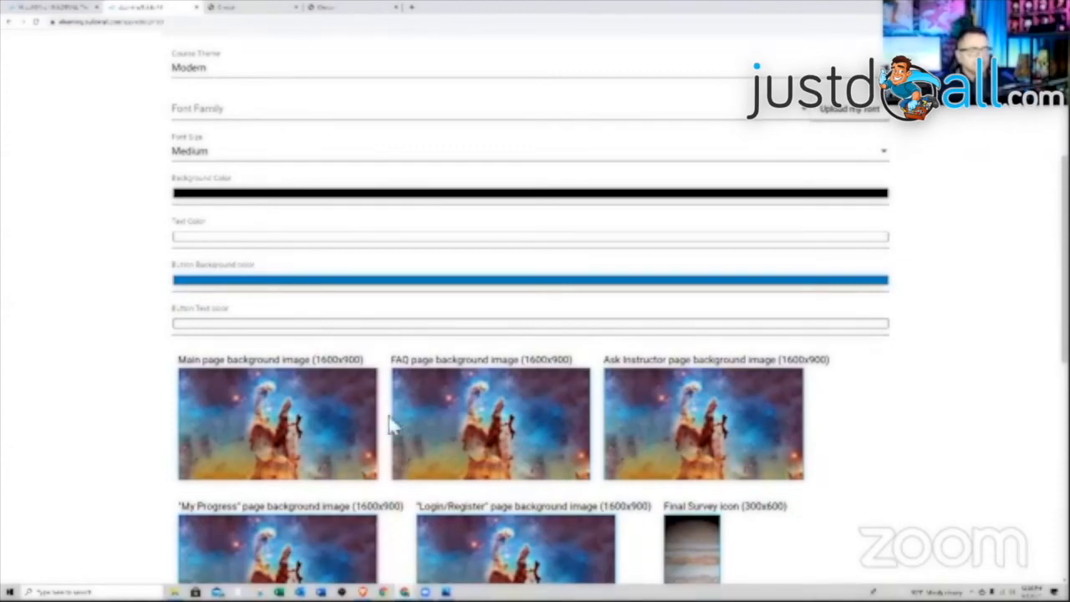
pyautogui.scroll(-1, 393, 425)
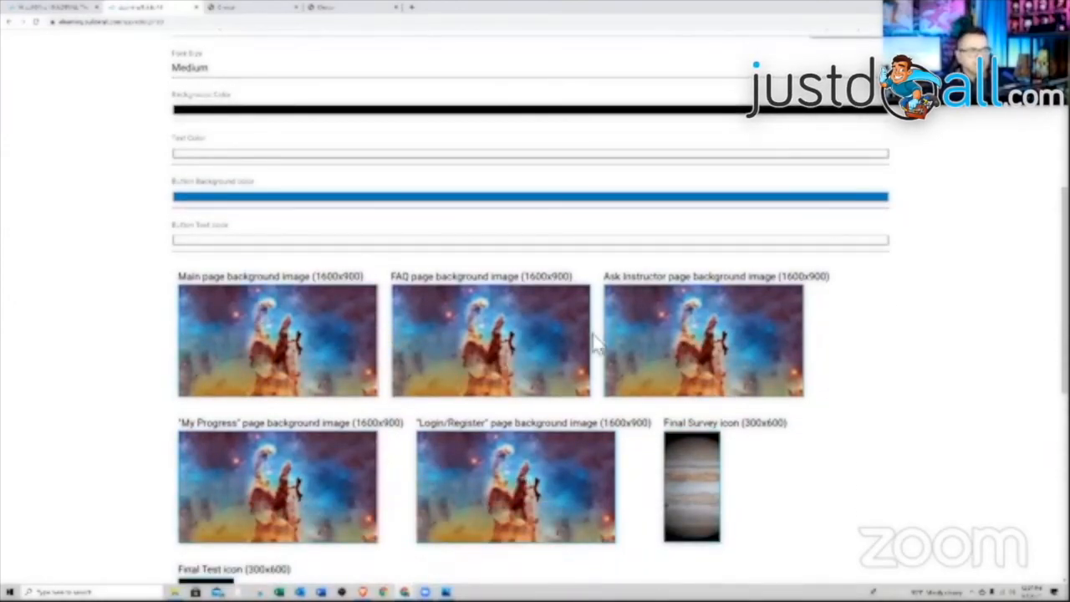
pyautogui.scroll(-1, 602, 350)
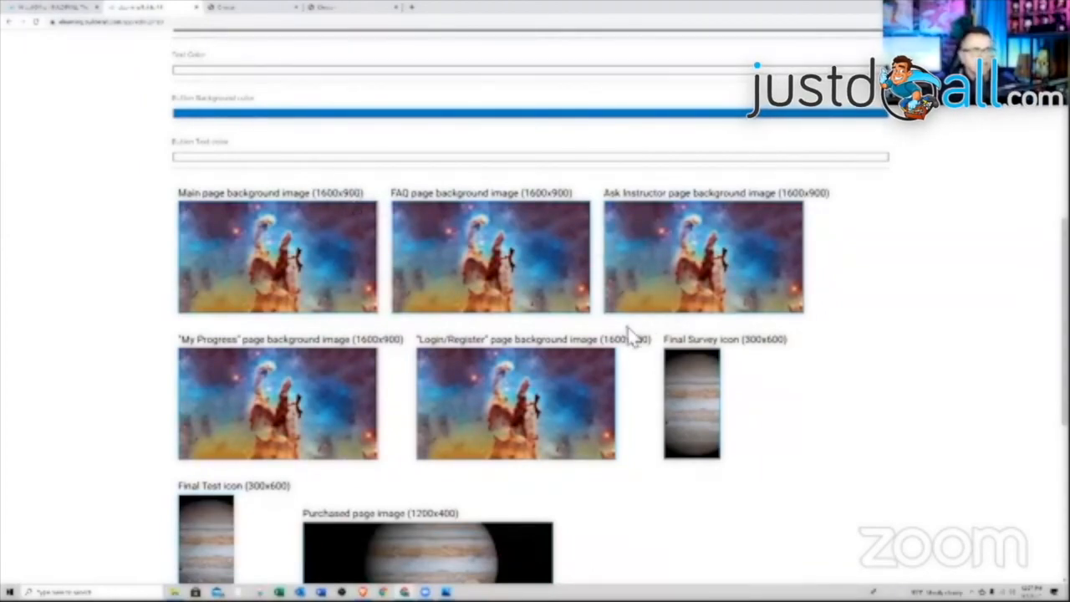
pyautogui.scroll(-2, 632, 351)
pyautogui.scroll(-2, 633, 351)
pyautogui.scroll(10, 635, 354)
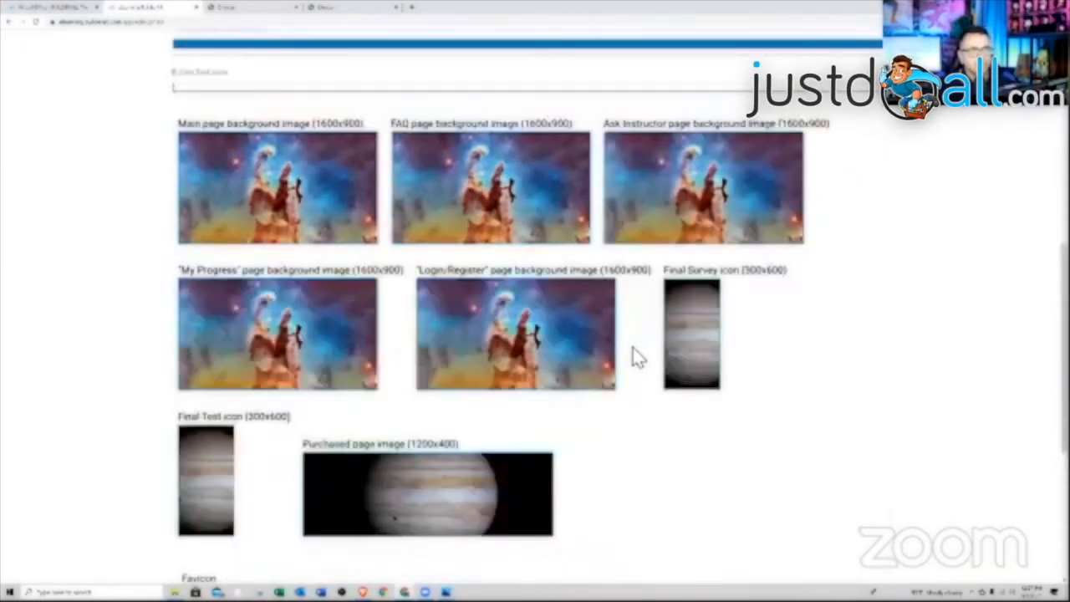
pyautogui.scroll(-5, 636, 355)
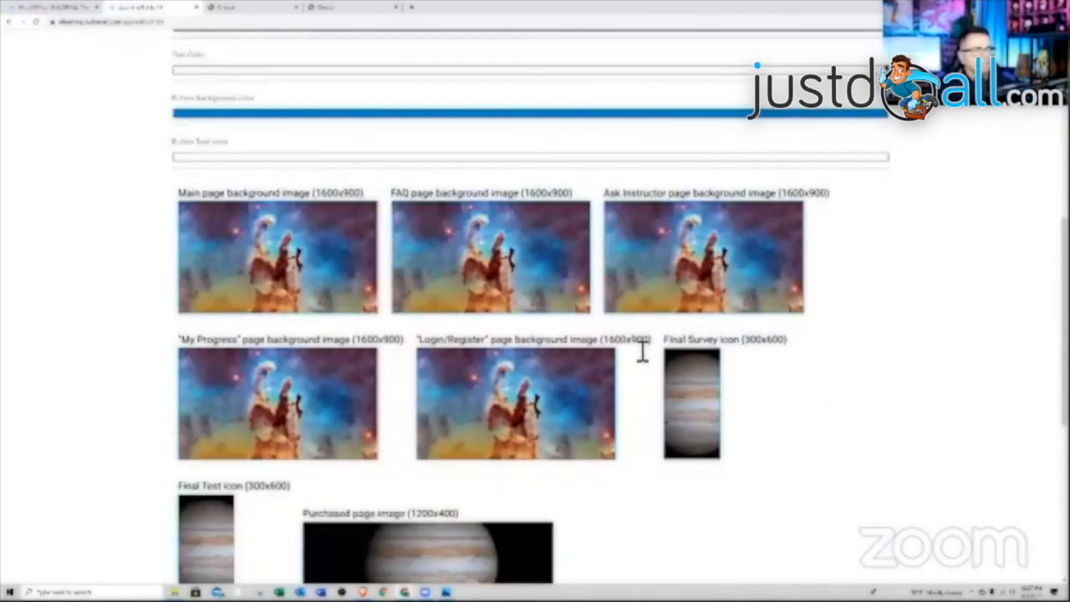
pyautogui.scroll(2, 640, 351)
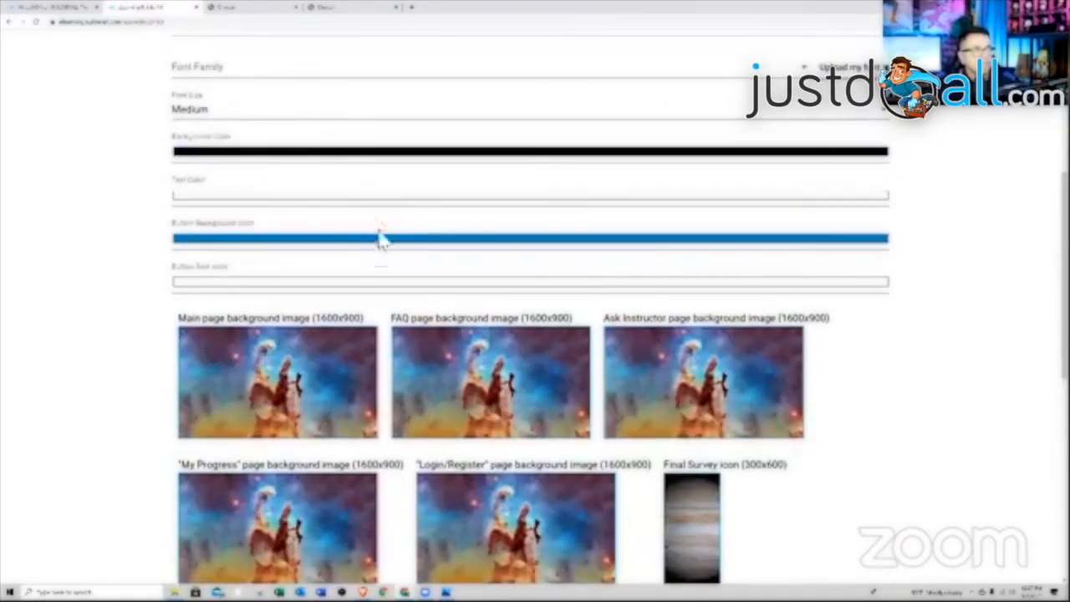
pyautogui.scroll(3, 378, 251)
pyautogui.click(328, 160)
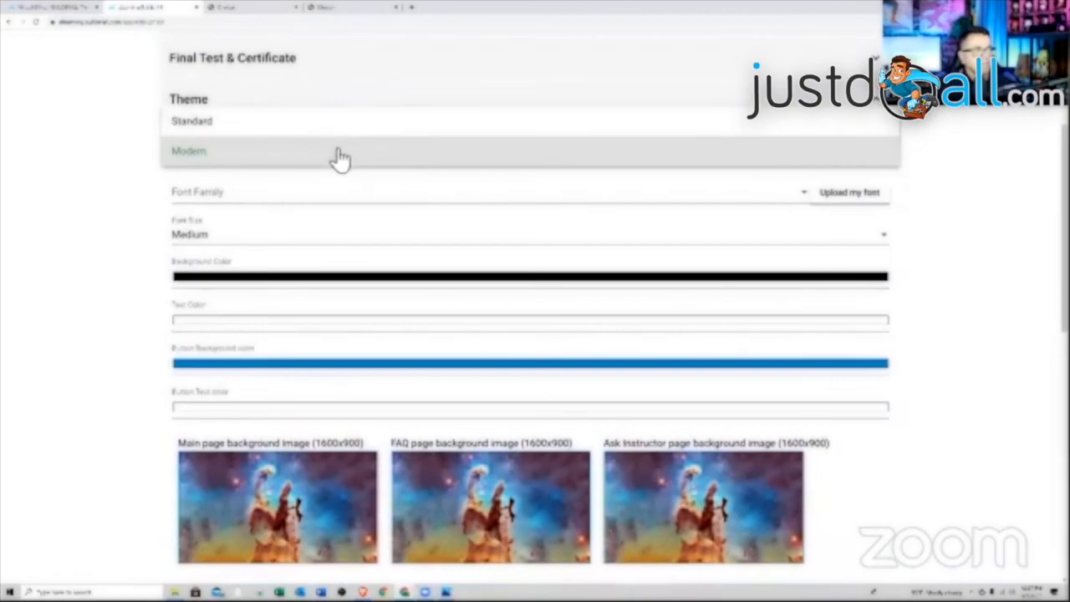
pyautogui.click(340, 158)
pyautogui.scroll(-1, 506, 276)
pyautogui.scroll(-5, 508, 285)
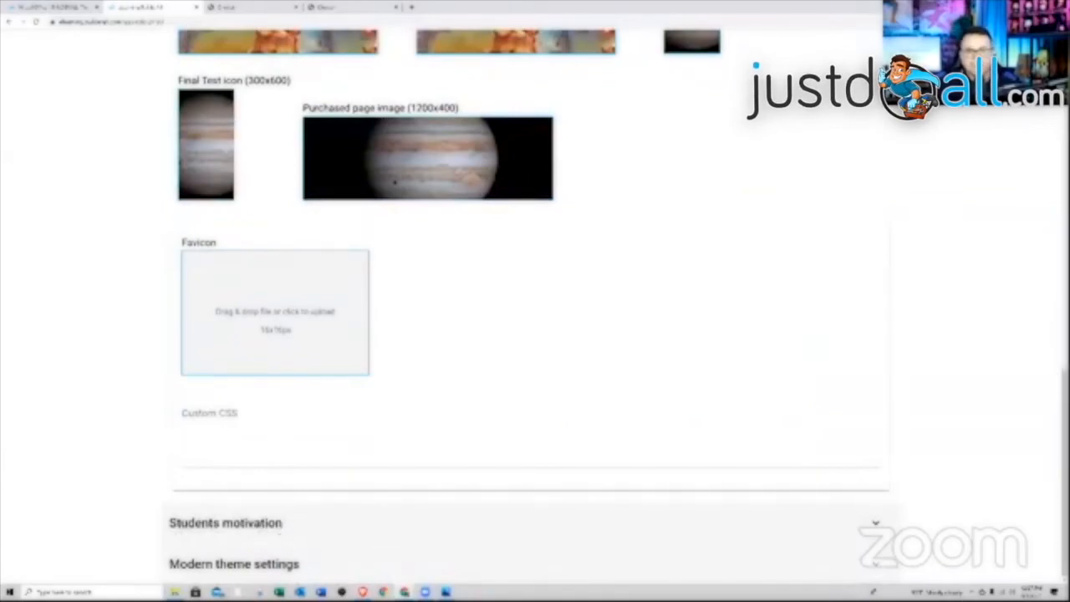
# - Expand the Modern theme settings and add a YouTube Live item
pyautogui.click(280, 565)
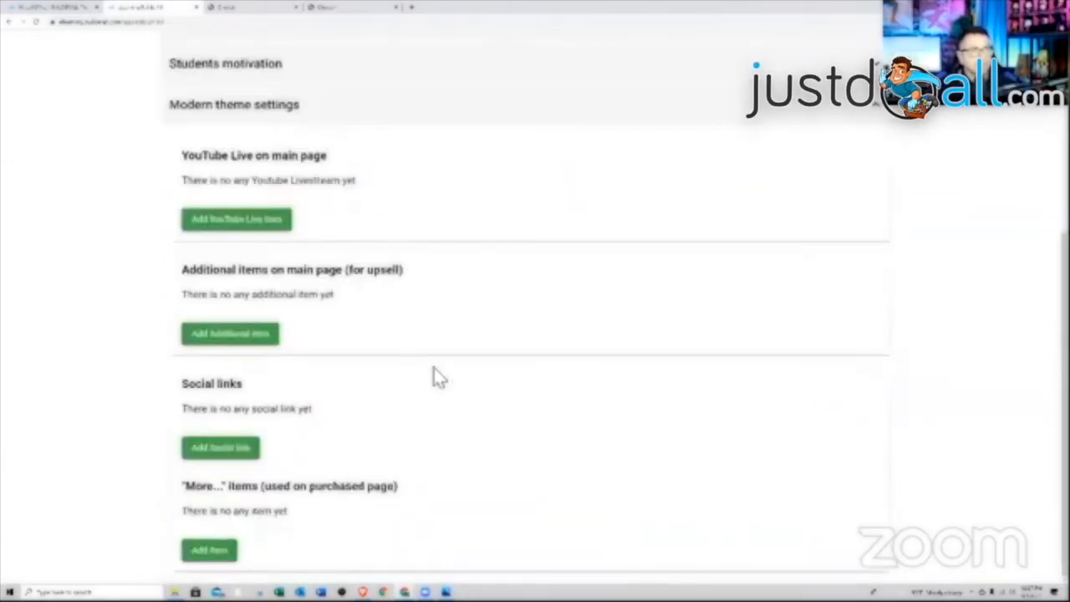
pyautogui.click(240, 220)
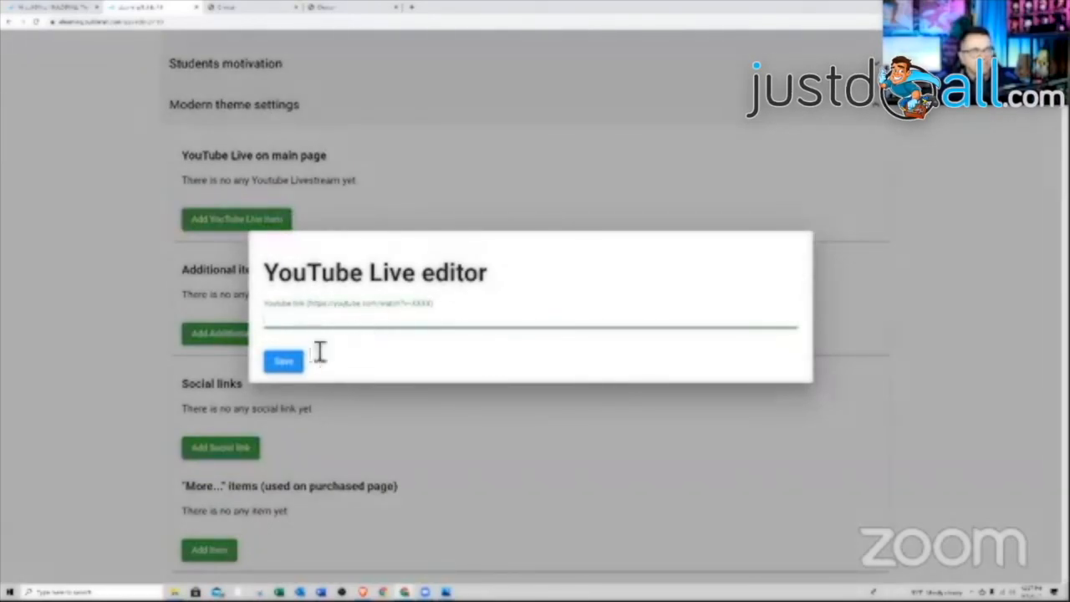
pyautogui.click(289, 366)
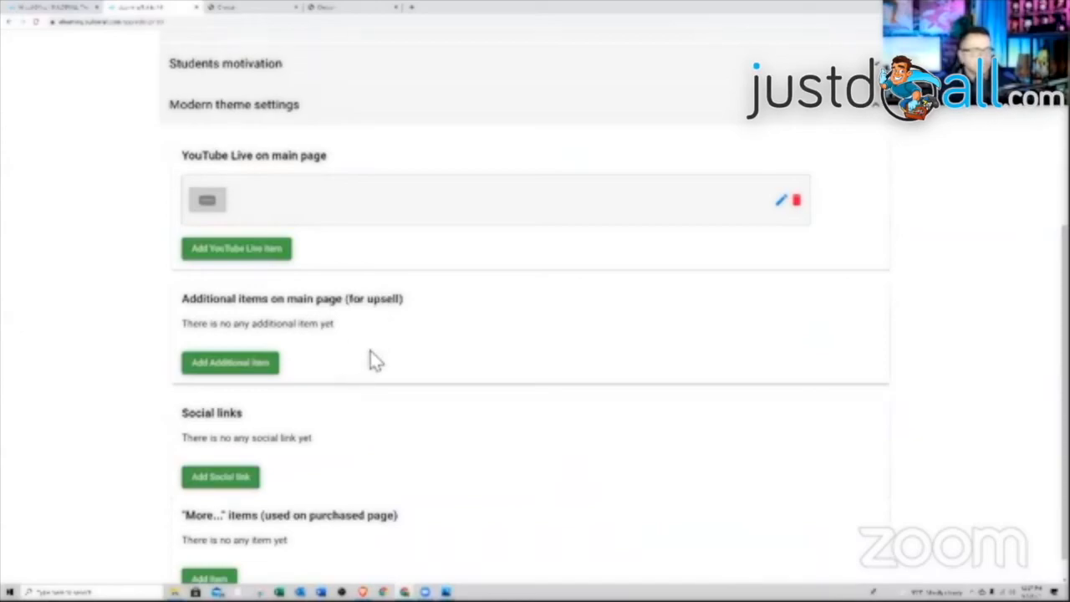
# - Add Facebook and Twitter social links to the course
pyautogui.scroll(-1, 374, 359)
pyautogui.click(222, 452)
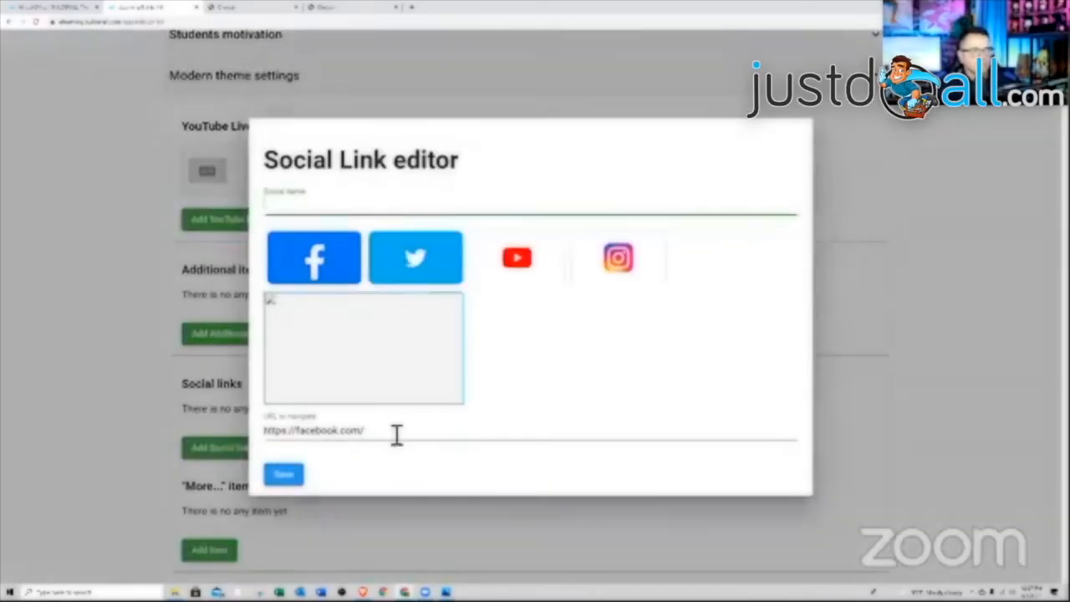
pyautogui.click(311, 266)
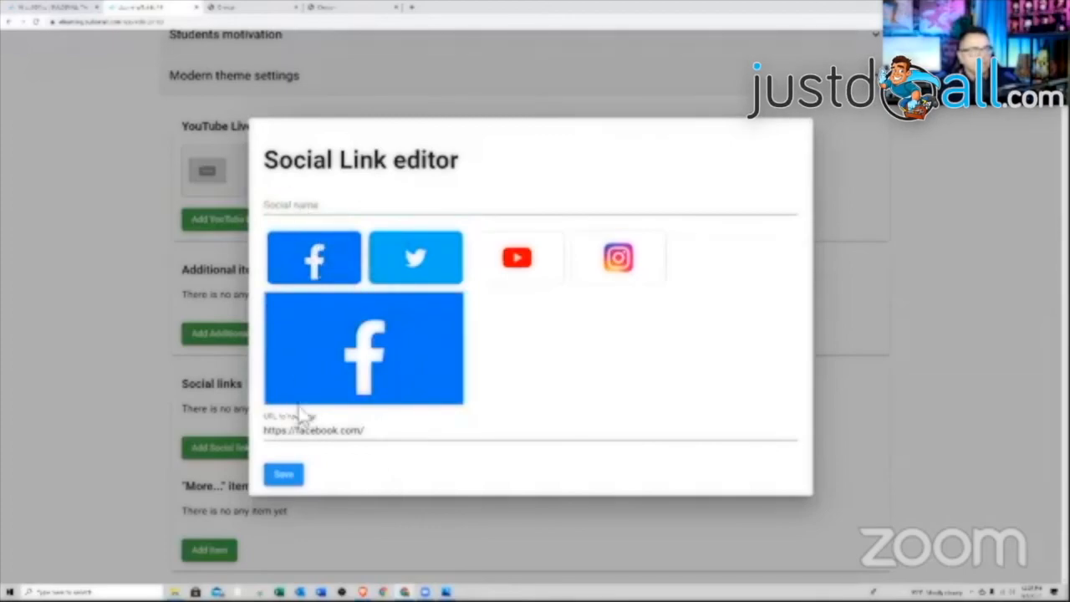
pyautogui.click(285, 476)
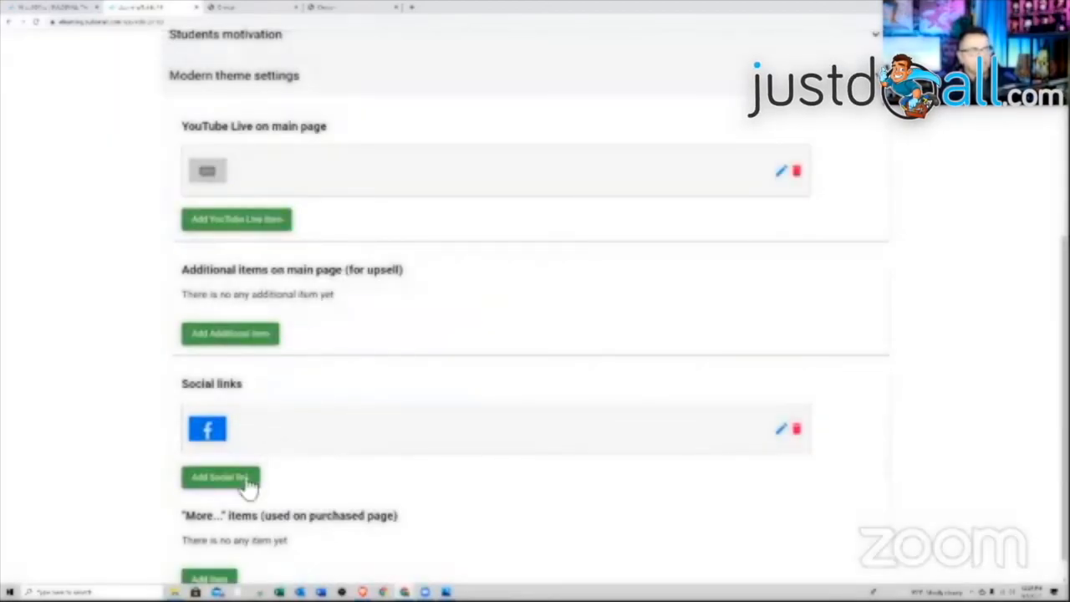
pyautogui.click(215, 481)
pyautogui.click(403, 272)
pyautogui.click(285, 475)
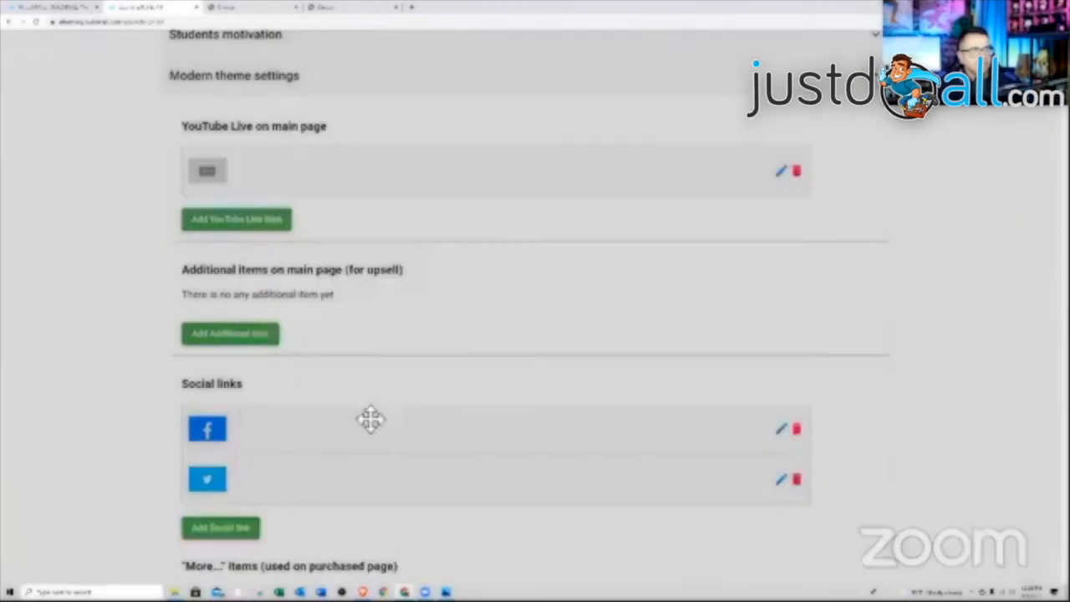
pyautogui.scroll(-1, 347, 477)
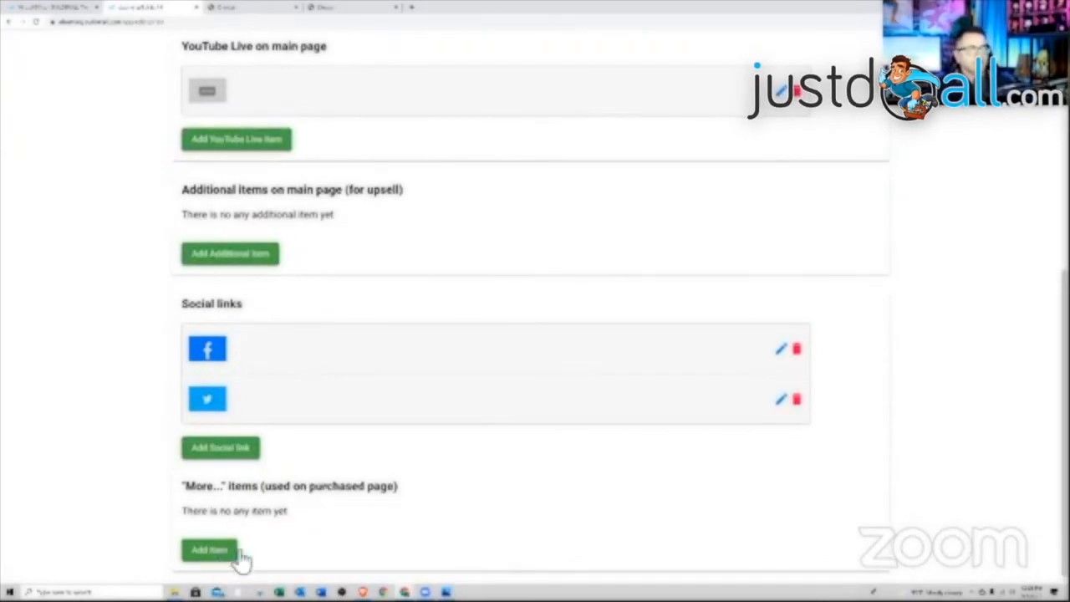
pyautogui.scroll(2, 443, 530)
pyautogui.scroll(3, 443, 530)
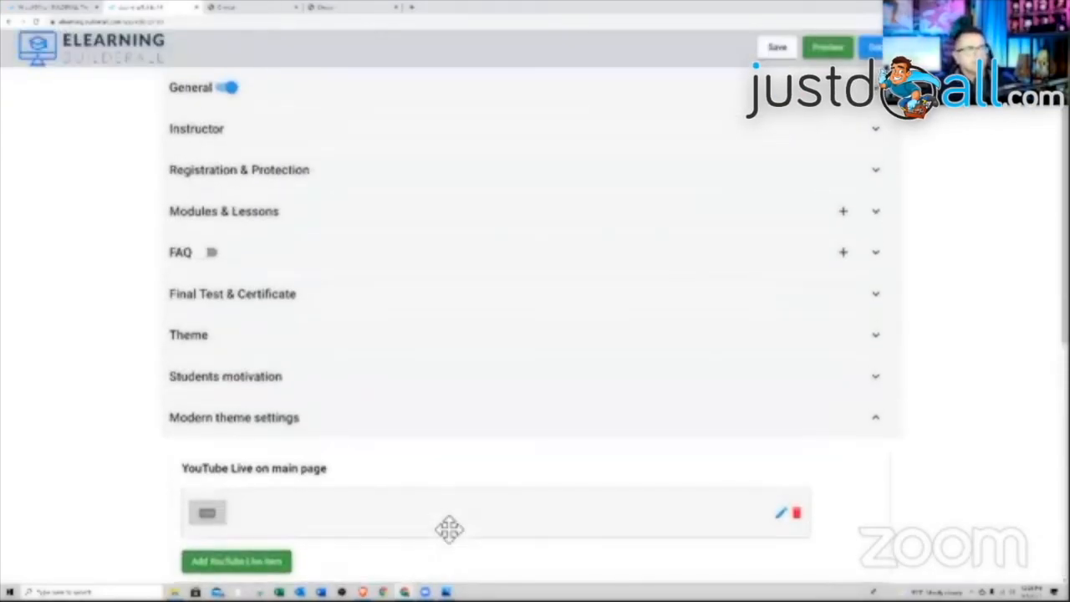
# - Save the course settings and keep 'Registration required to view content' under Registration & Protection
pyautogui.click(783, 47)
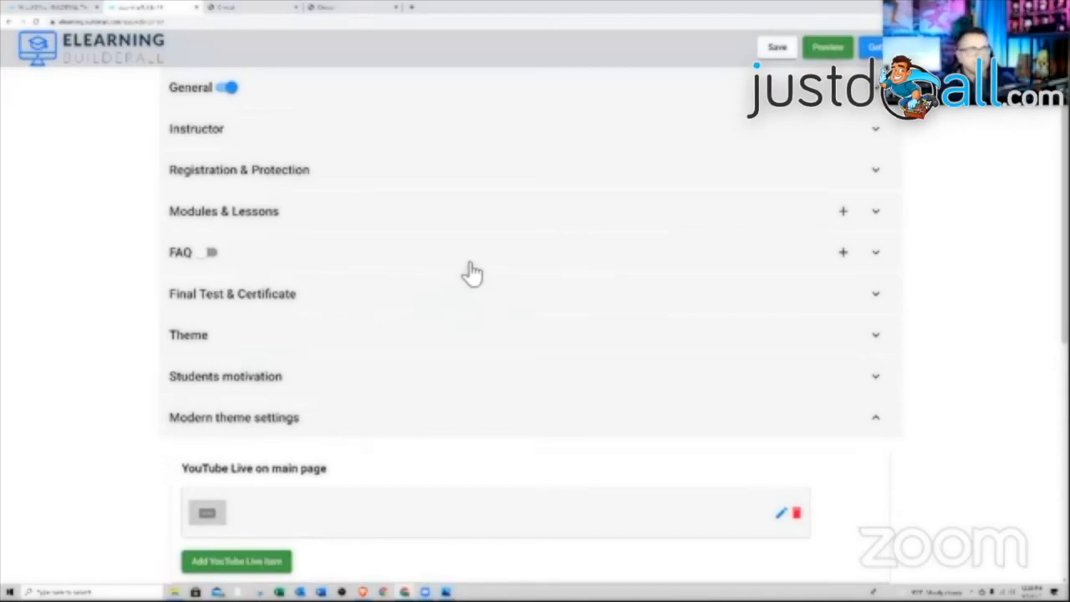
pyautogui.click(355, 183)
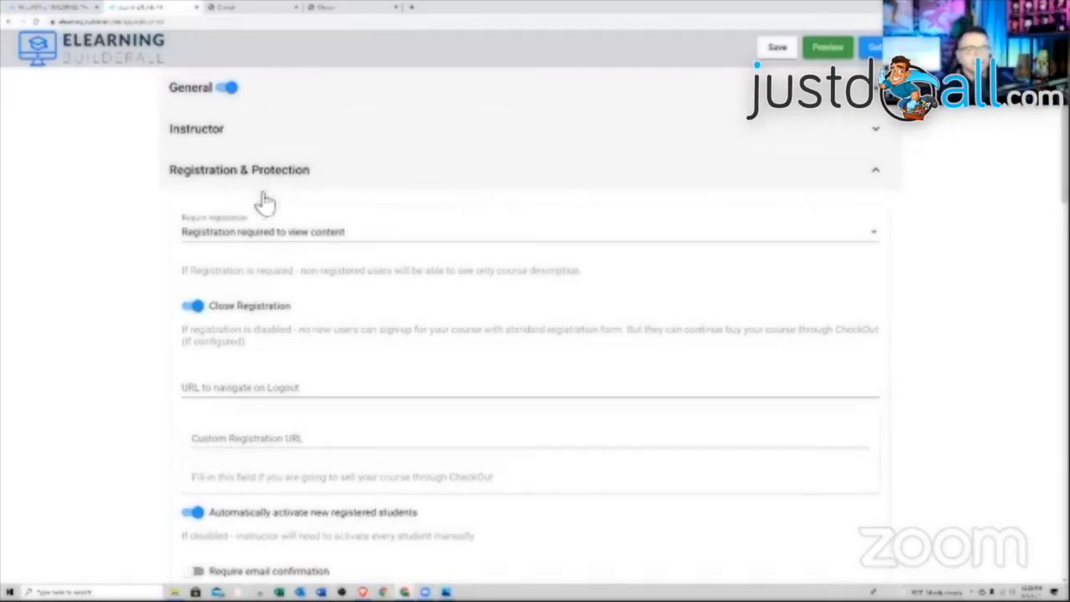
pyautogui.click(268, 235)
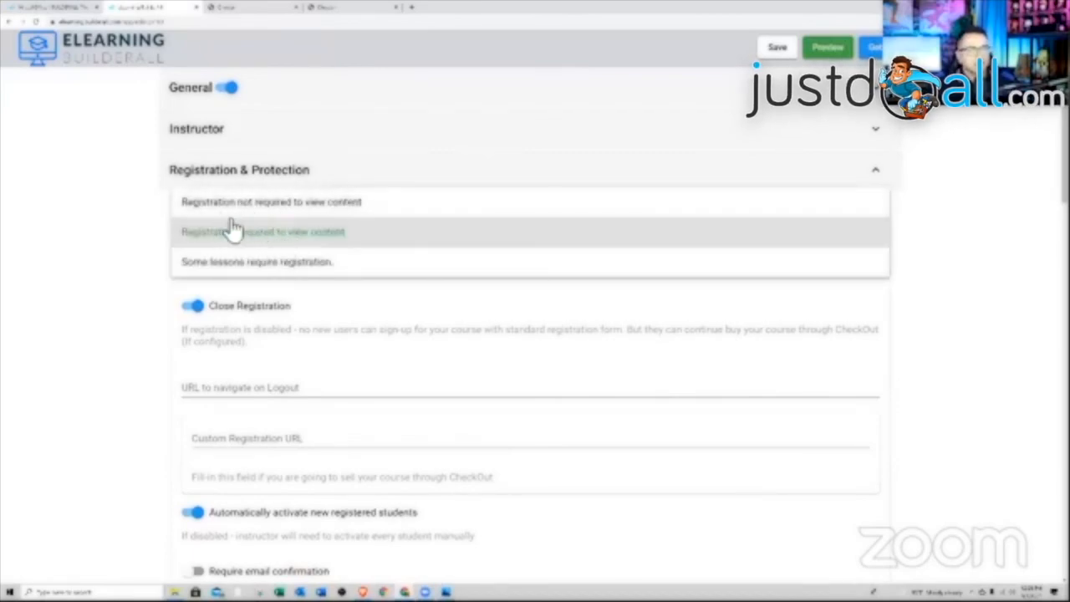
pyautogui.click(174, 224)
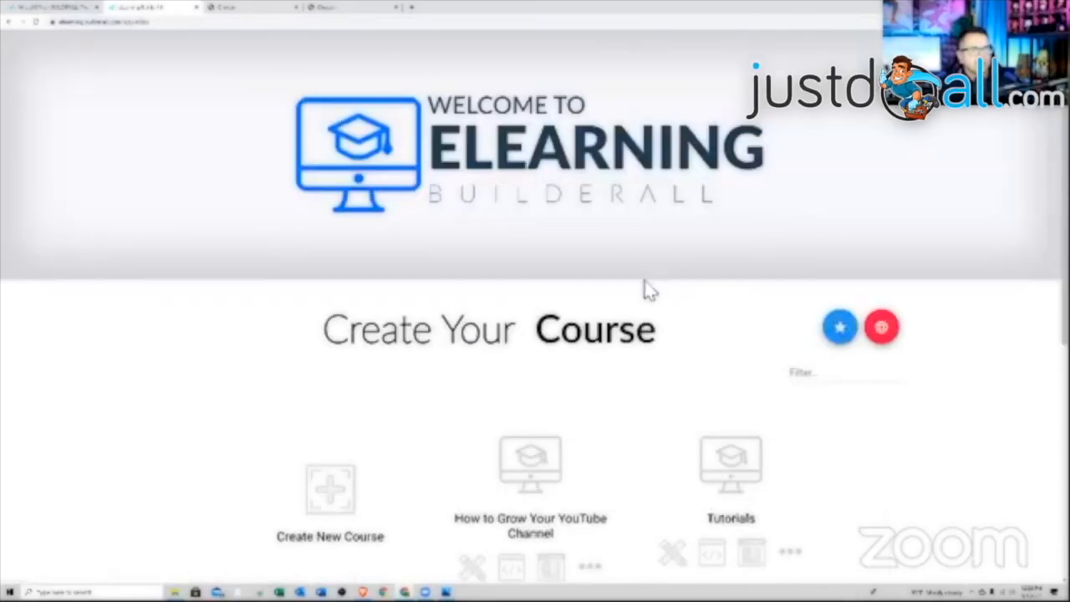
pyautogui.scroll(-2, 644, 289)
# - Open the How to Grow Your YouTube Channel course and toggle its About page off and back on
pyautogui.scroll(-1, 629, 301)
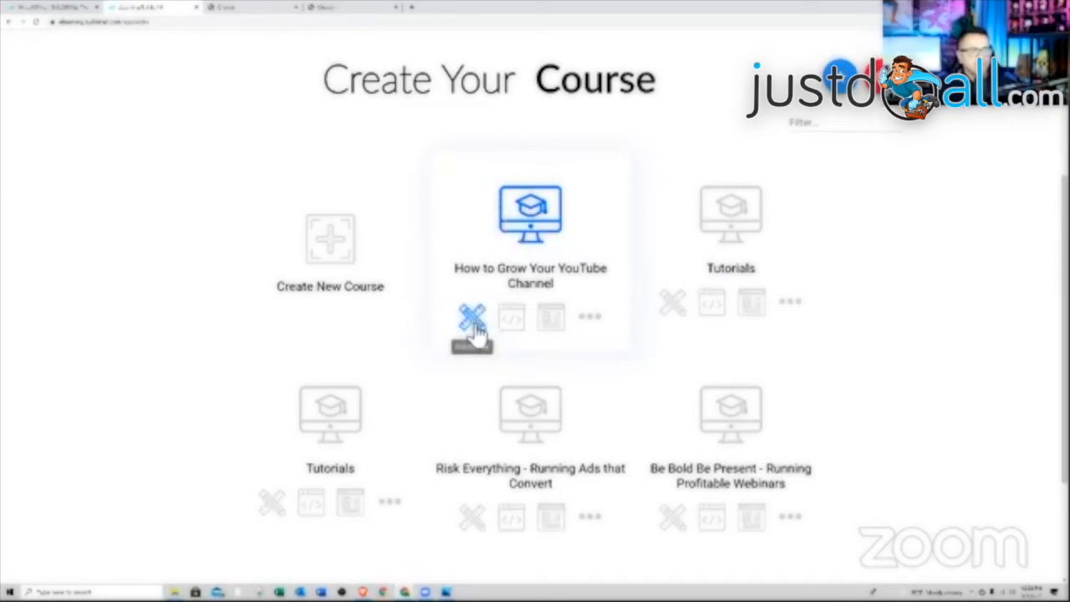
pyautogui.click(473, 324)
pyautogui.scroll(-2, 542, 307)
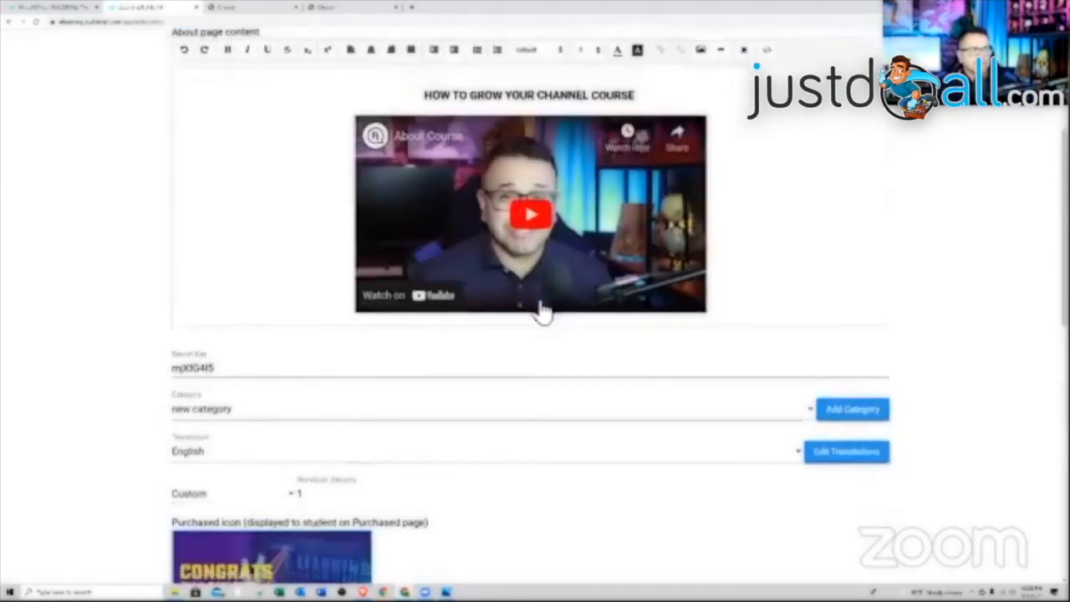
pyautogui.scroll(3, 543, 311)
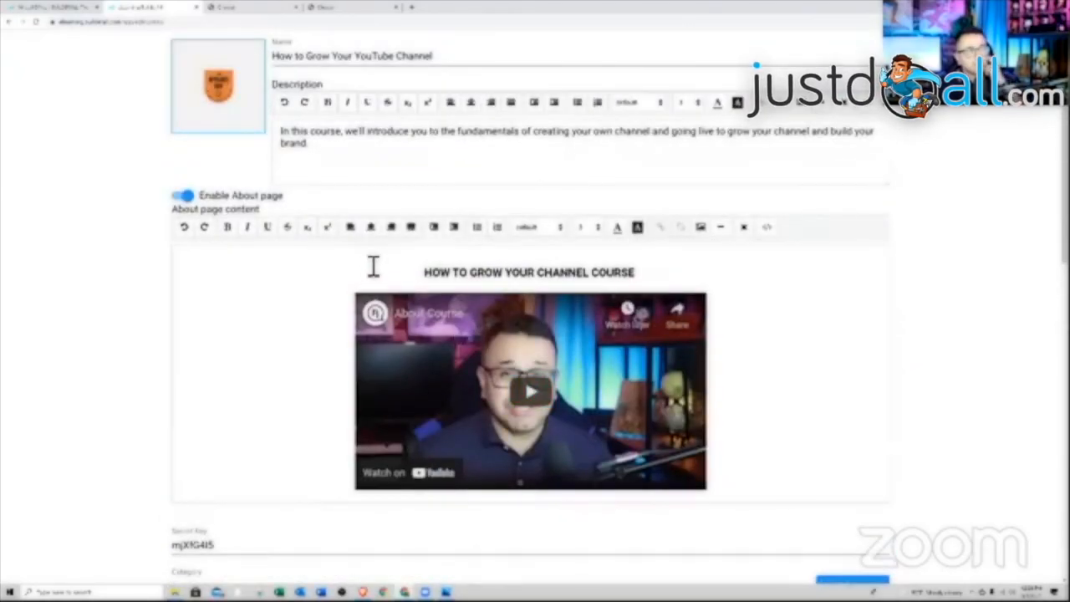
pyautogui.click(185, 195)
pyautogui.click(185, 195)
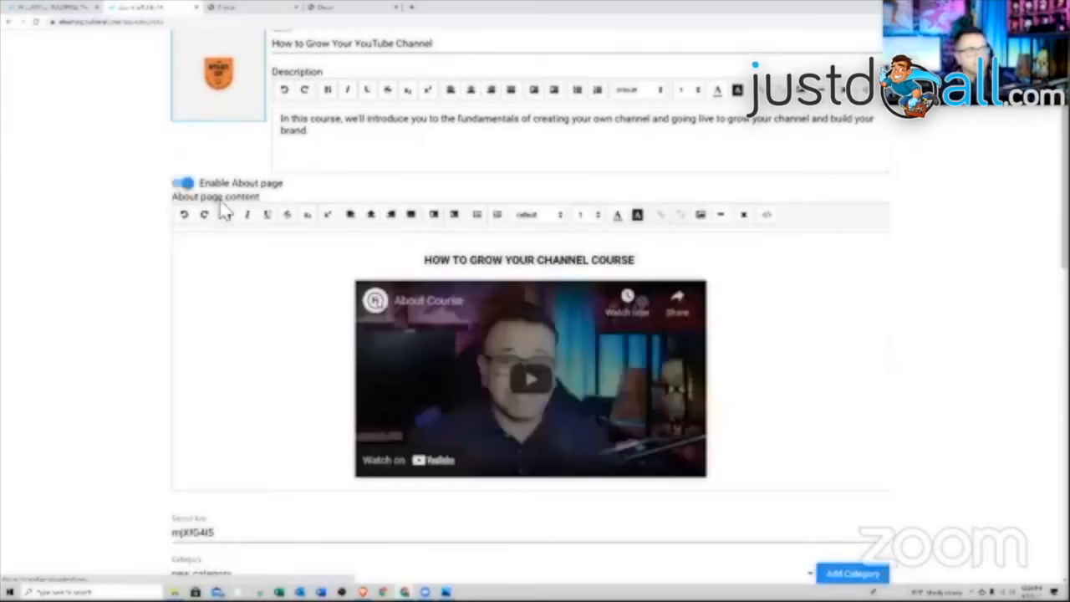
pyautogui.scroll(1, 454, 354)
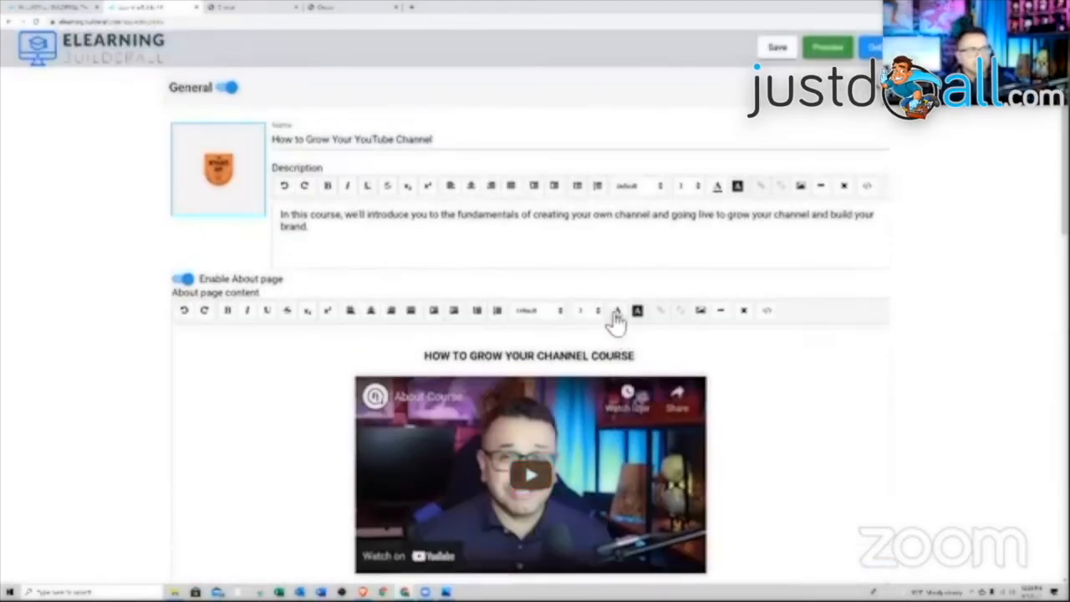
pyautogui.scroll(-5, 513, 246)
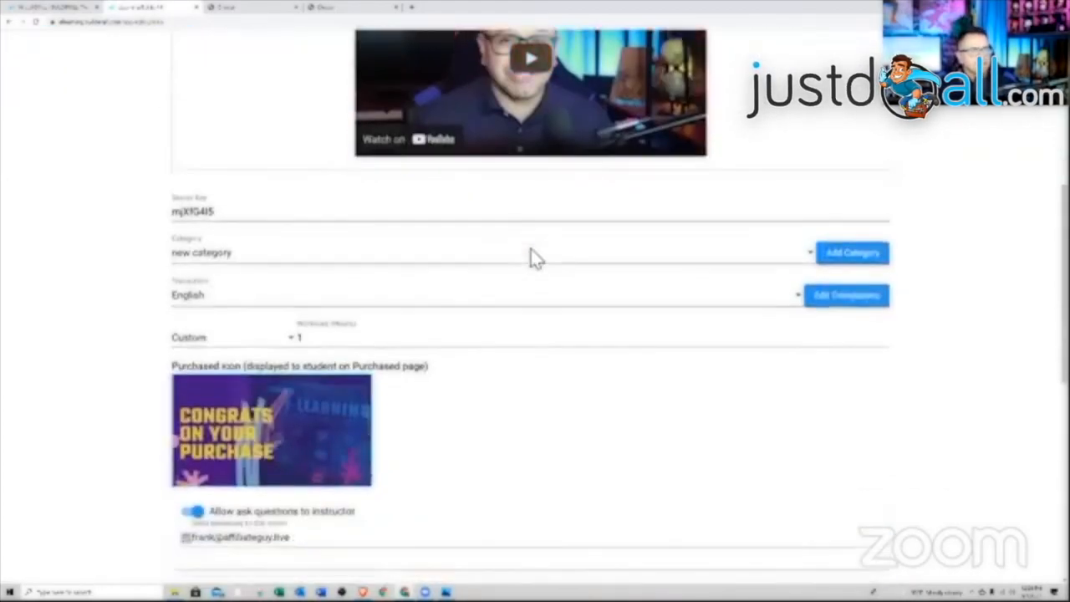
pyautogui.scroll(-6, 536, 259)
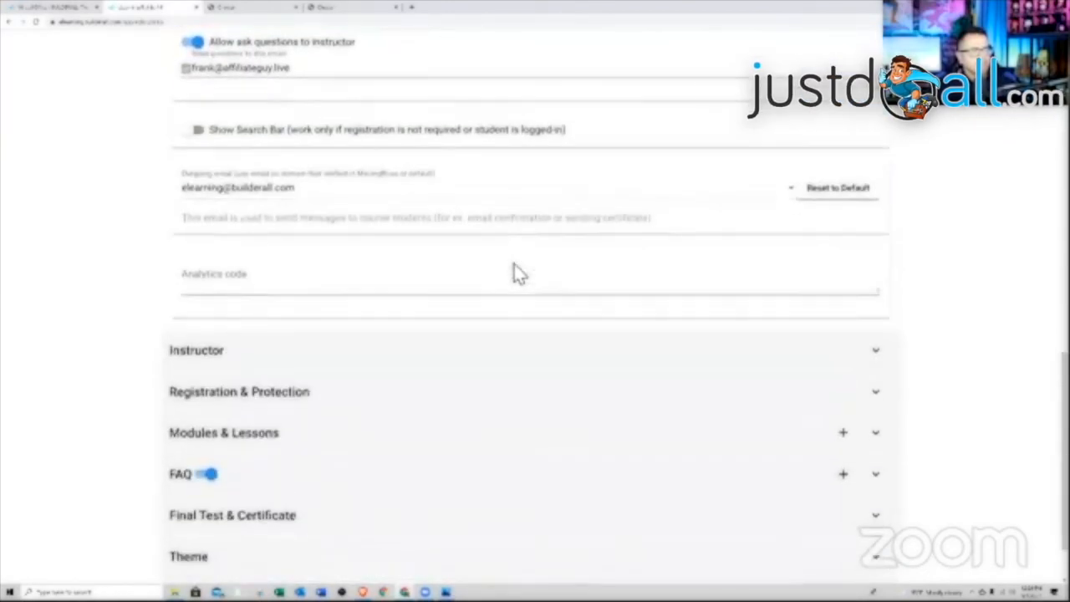
pyautogui.scroll(-1, 514, 285)
# - Inspect Lesson 1 of Module 1 under Modules & Lessons, then close the lesson editor
pyautogui.click(410, 359)
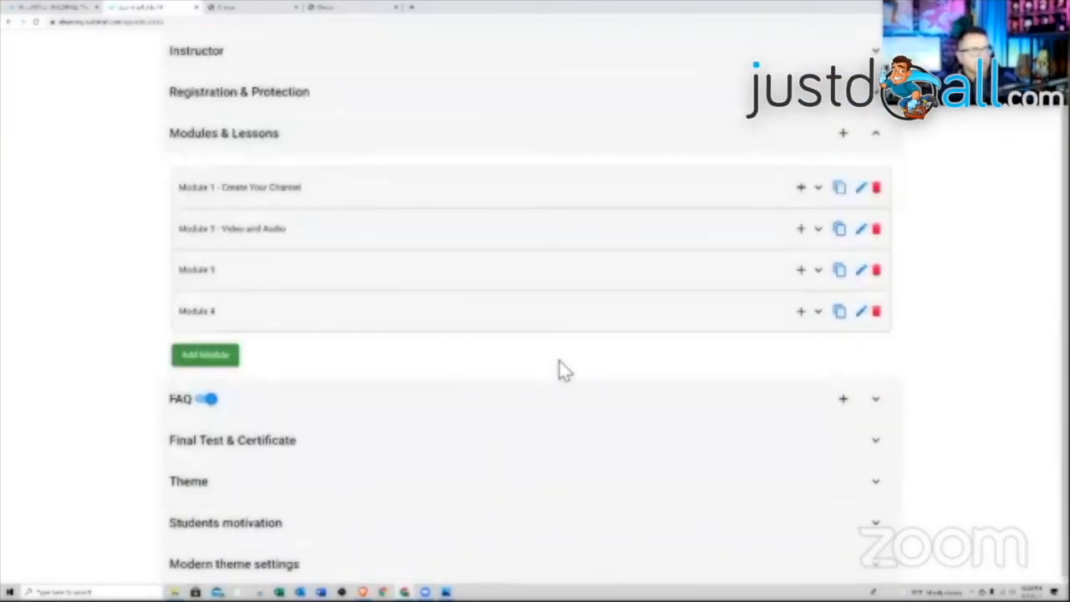
pyautogui.scroll(1, 560, 368)
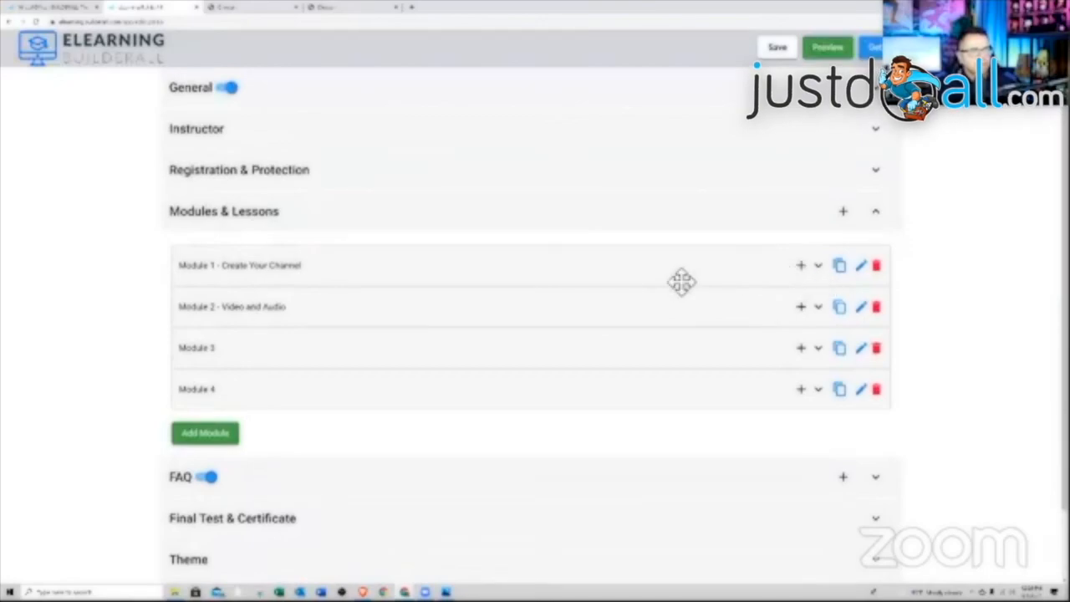
pyautogui.click(682, 282)
pyautogui.click(795, 318)
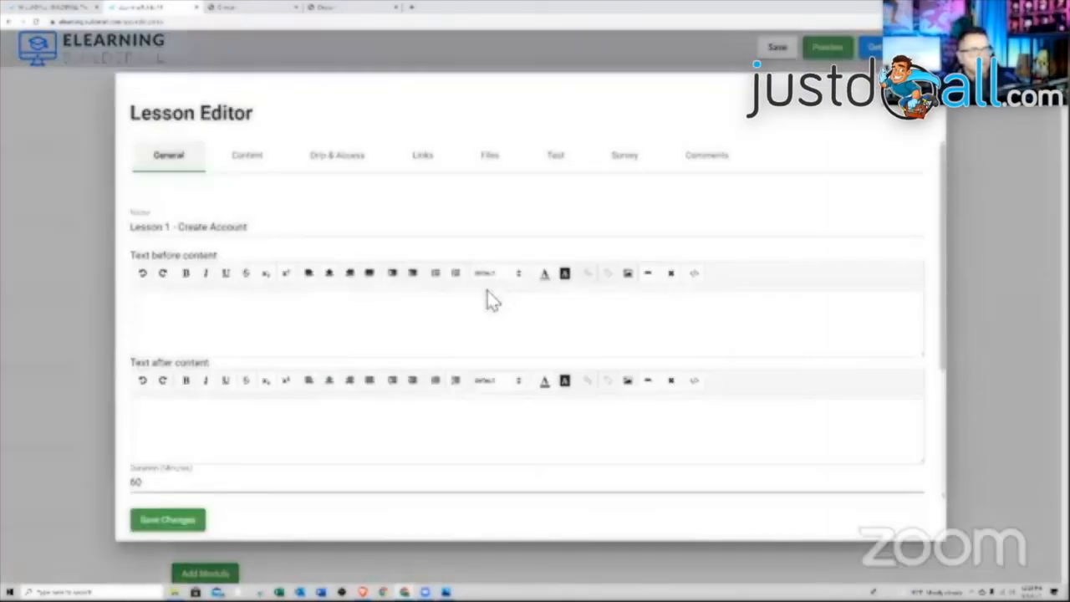
pyautogui.scroll(-3, 489, 301)
pyautogui.scroll(2, 309, 376)
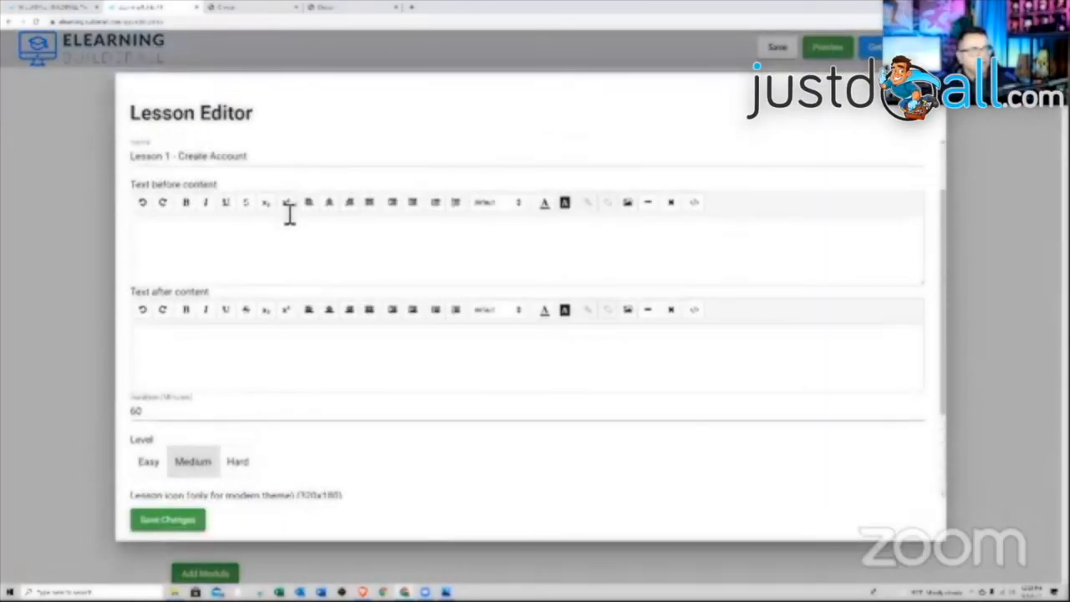
pyautogui.scroll(1, 289, 215)
pyautogui.click(257, 163)
pyautogui.click(324, 179)
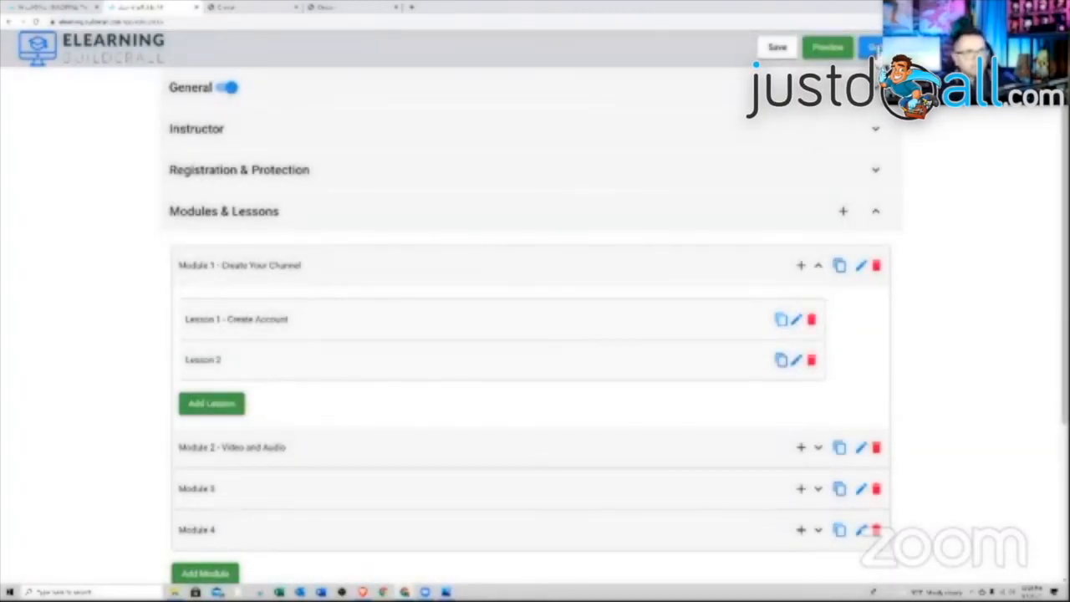
# - Copy the course's direct link from the Embed your course dialog
pyautogui.click(872, 47)
pyautogui.click(789, 216)
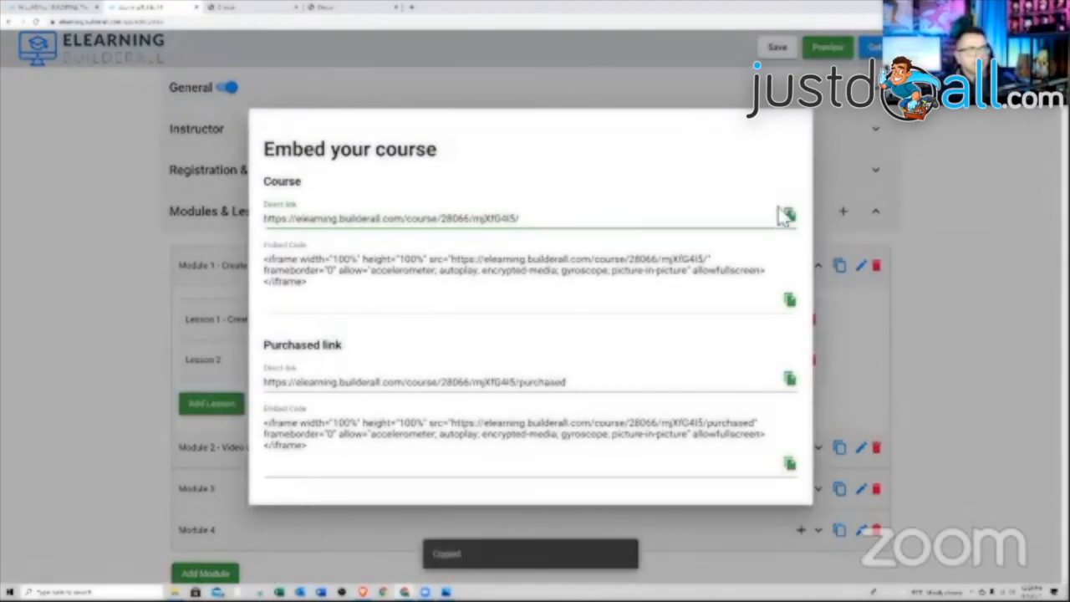
pyautogui.click(335, 9)
# - Paste the copied course link into the address bar and stay on the published site
pyautogui.click(316, 23)
pyautogui.rightClick(316, 25)
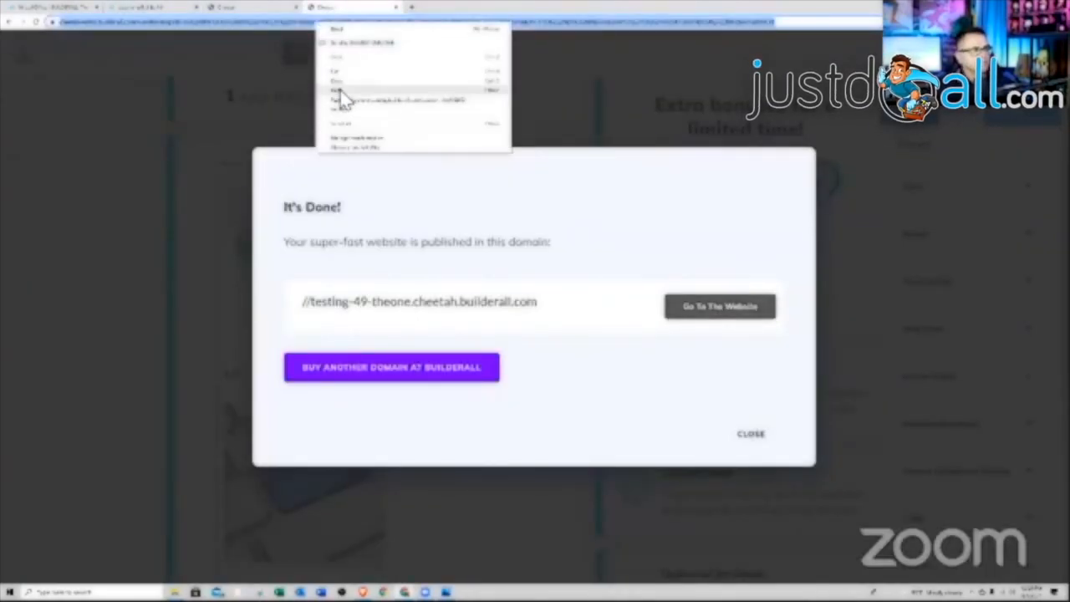
pyautogui.click(339, 91)
pyautogui.press('Return')
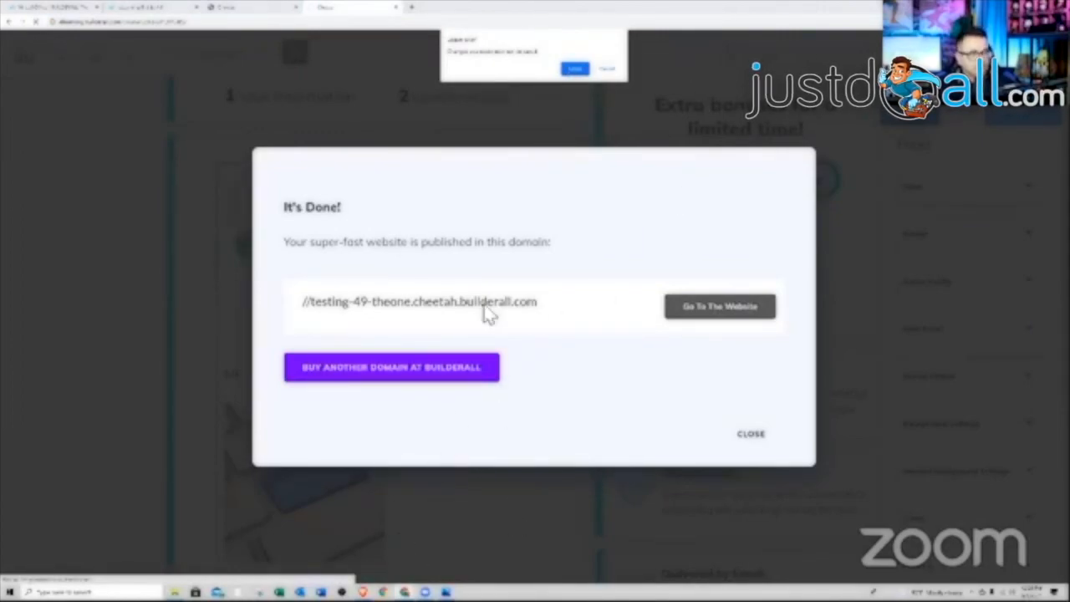
pyautogui.click(605, 70)
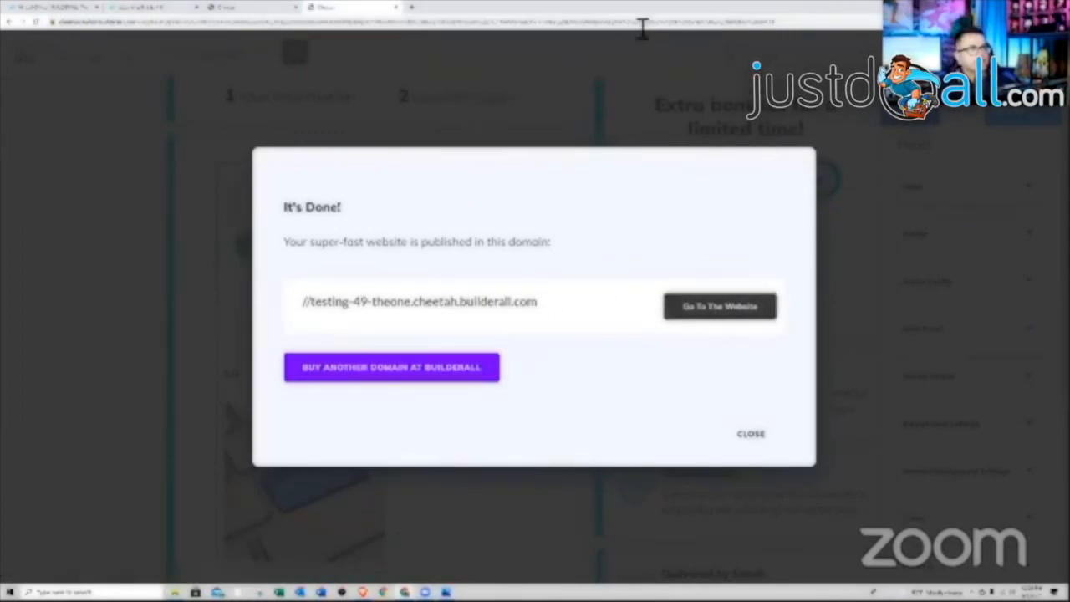
# - Open the course link in a new tab, maximize the window and scroll the live course page
pyautogui.moveTo(711, 8); pyautogui.dragTo(725, 81)
pyautogui.click(795, 79)
pyautogui.rightClick(722, 94)
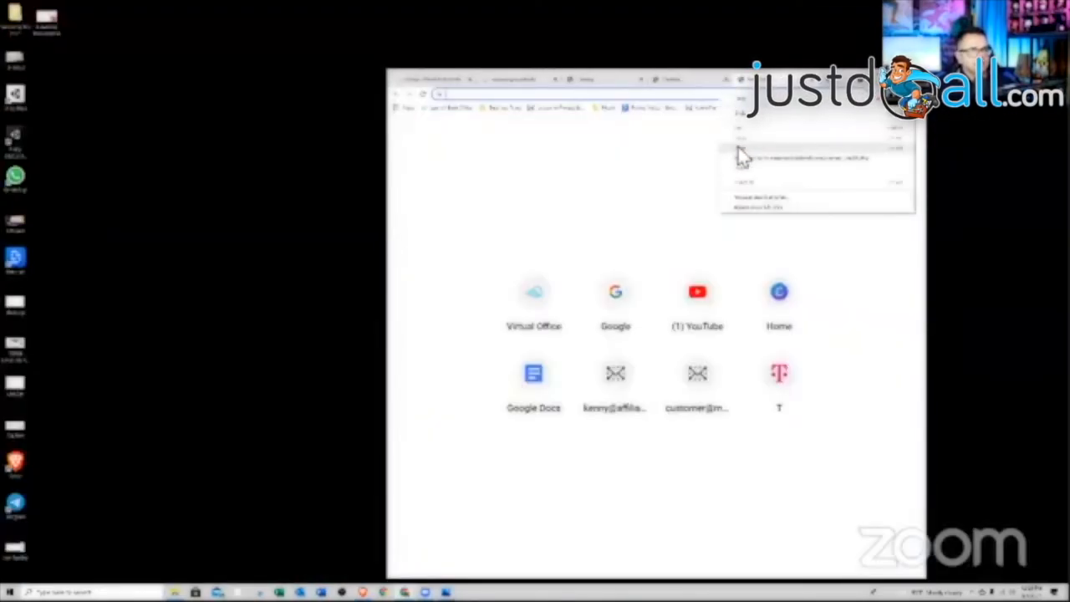
pyautogui.click(739, 155)
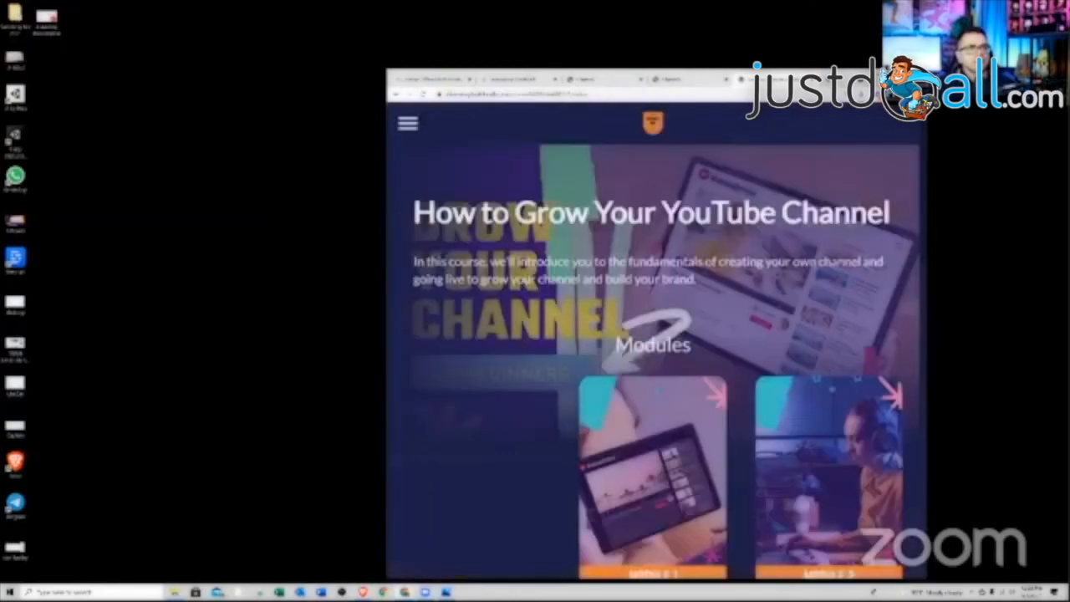
pyautogui.doubleClick(640, 78)
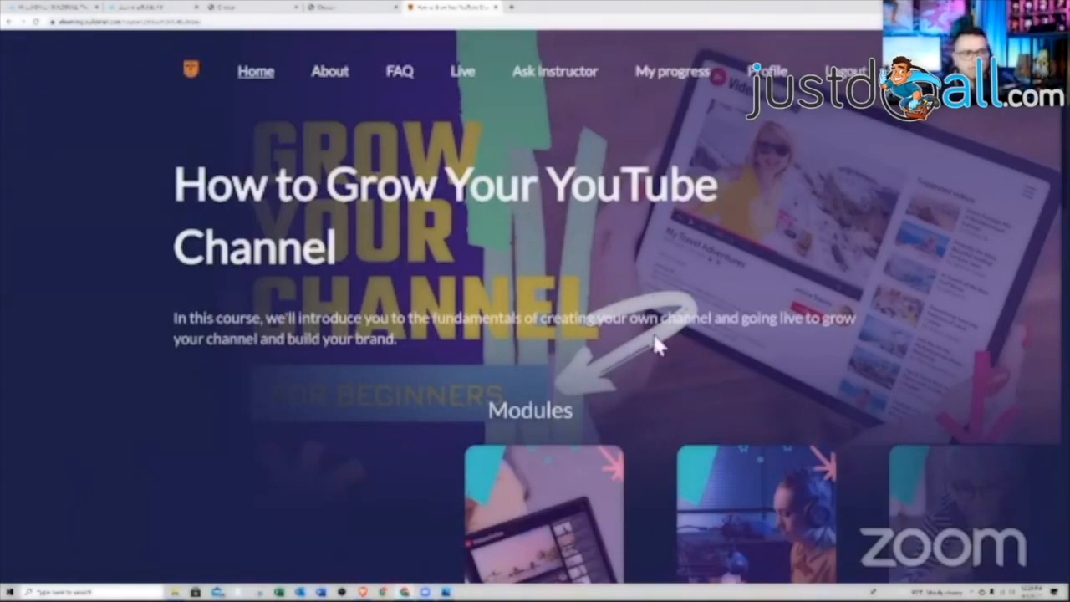
pyautogui.scroll(-2, 561, 290)
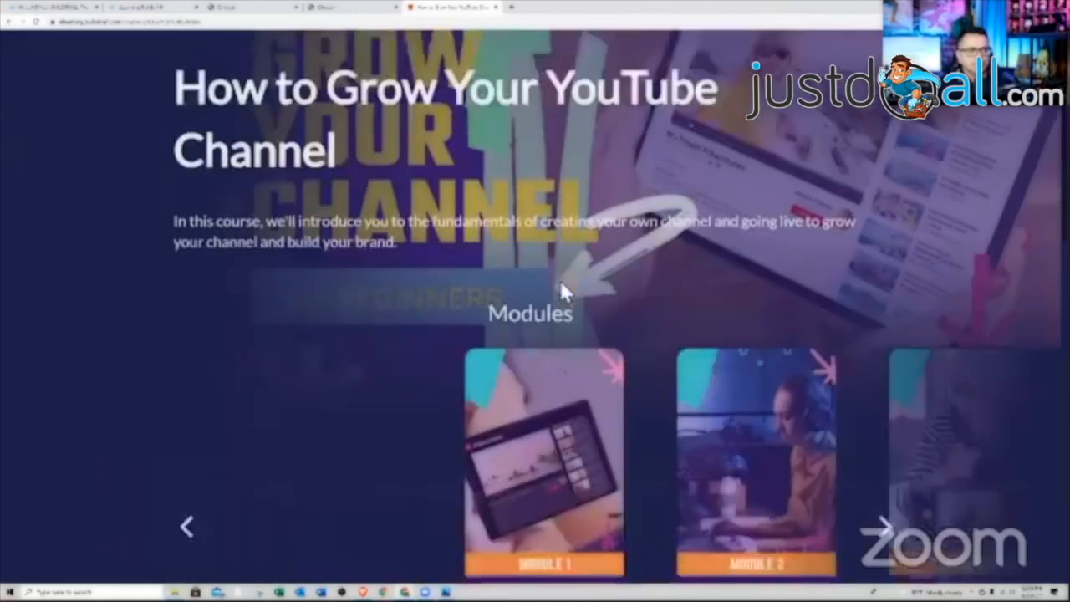
pyautogui.scroll(-8, 561, 290)
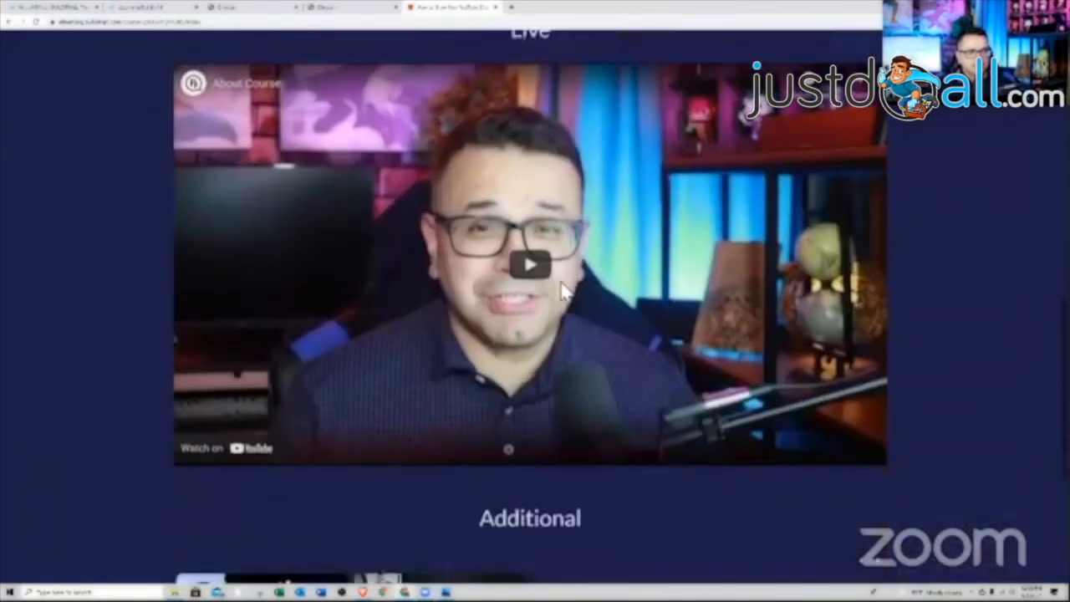
pyautogui.scroll(-6, 562, 290)
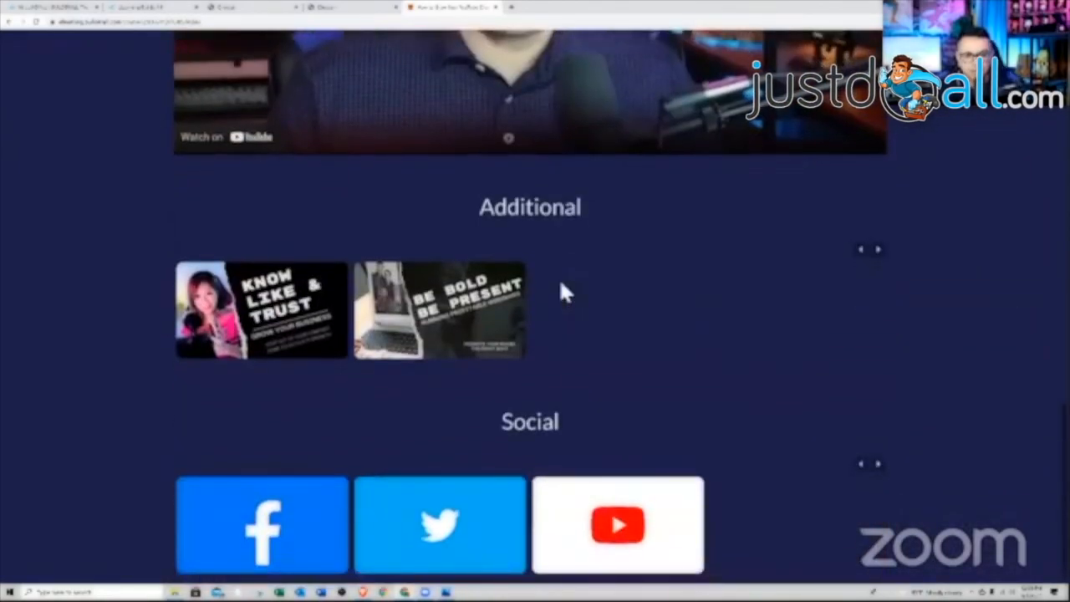